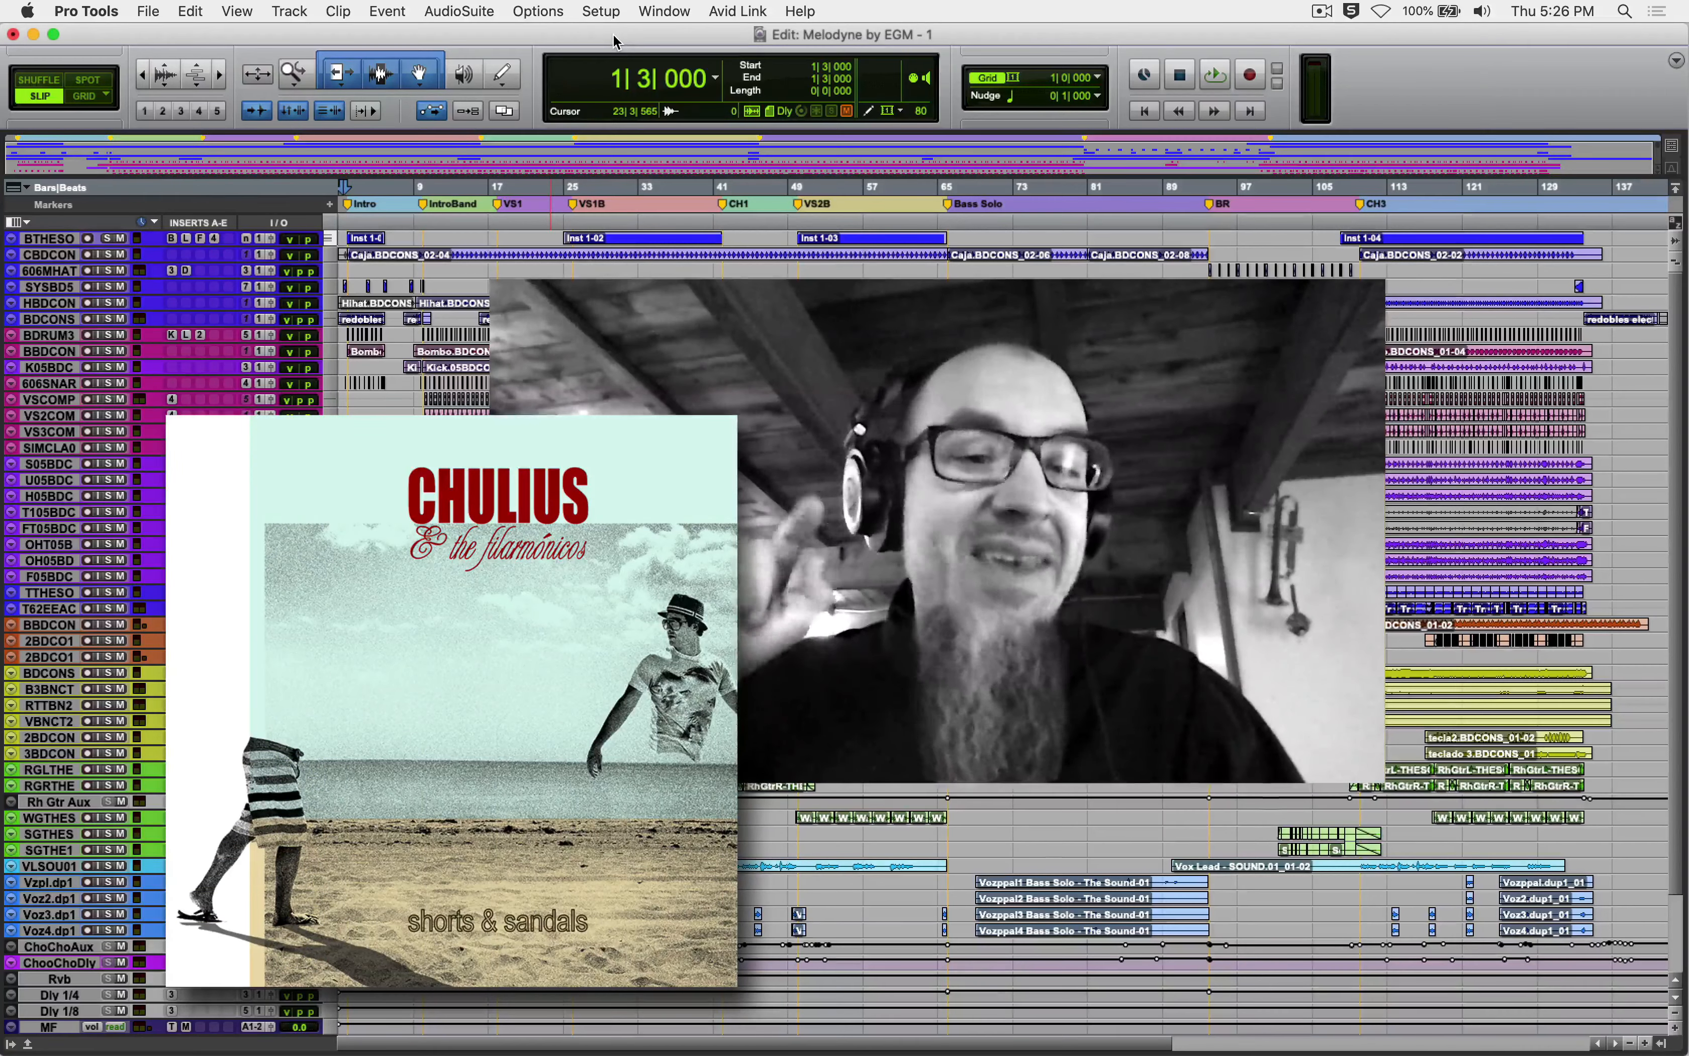
- Play the opening of the song and stop playback
key(space)
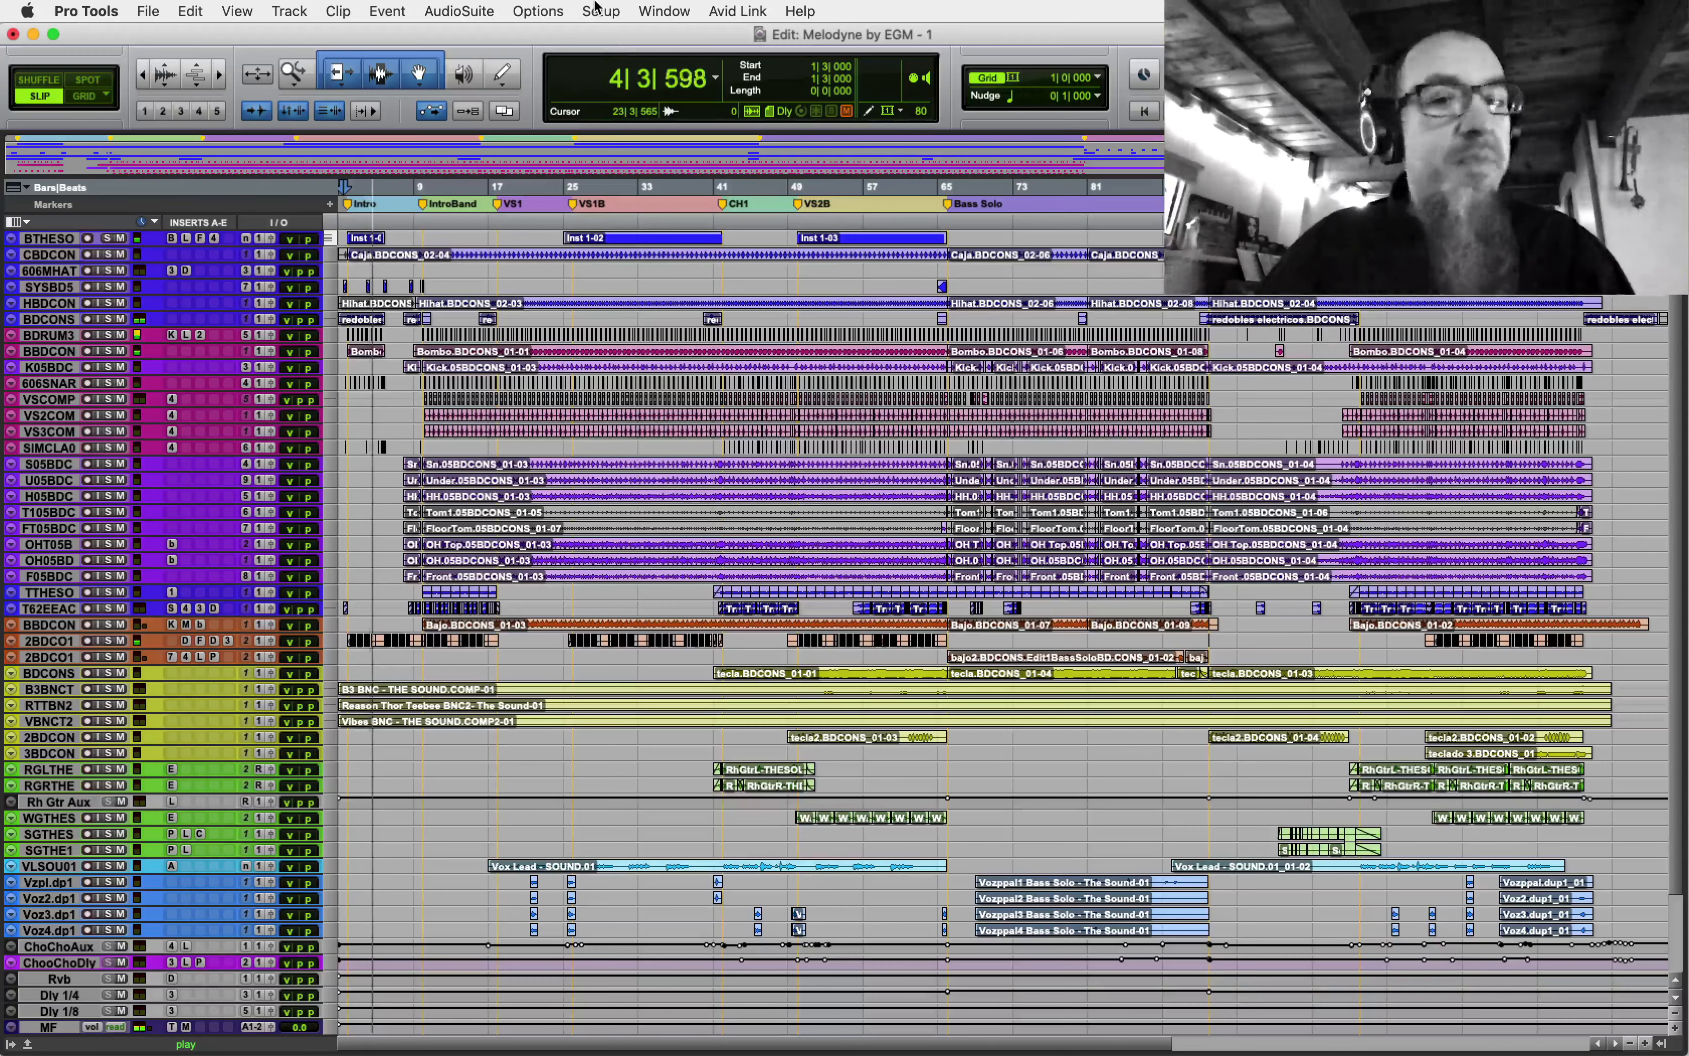
key(space)
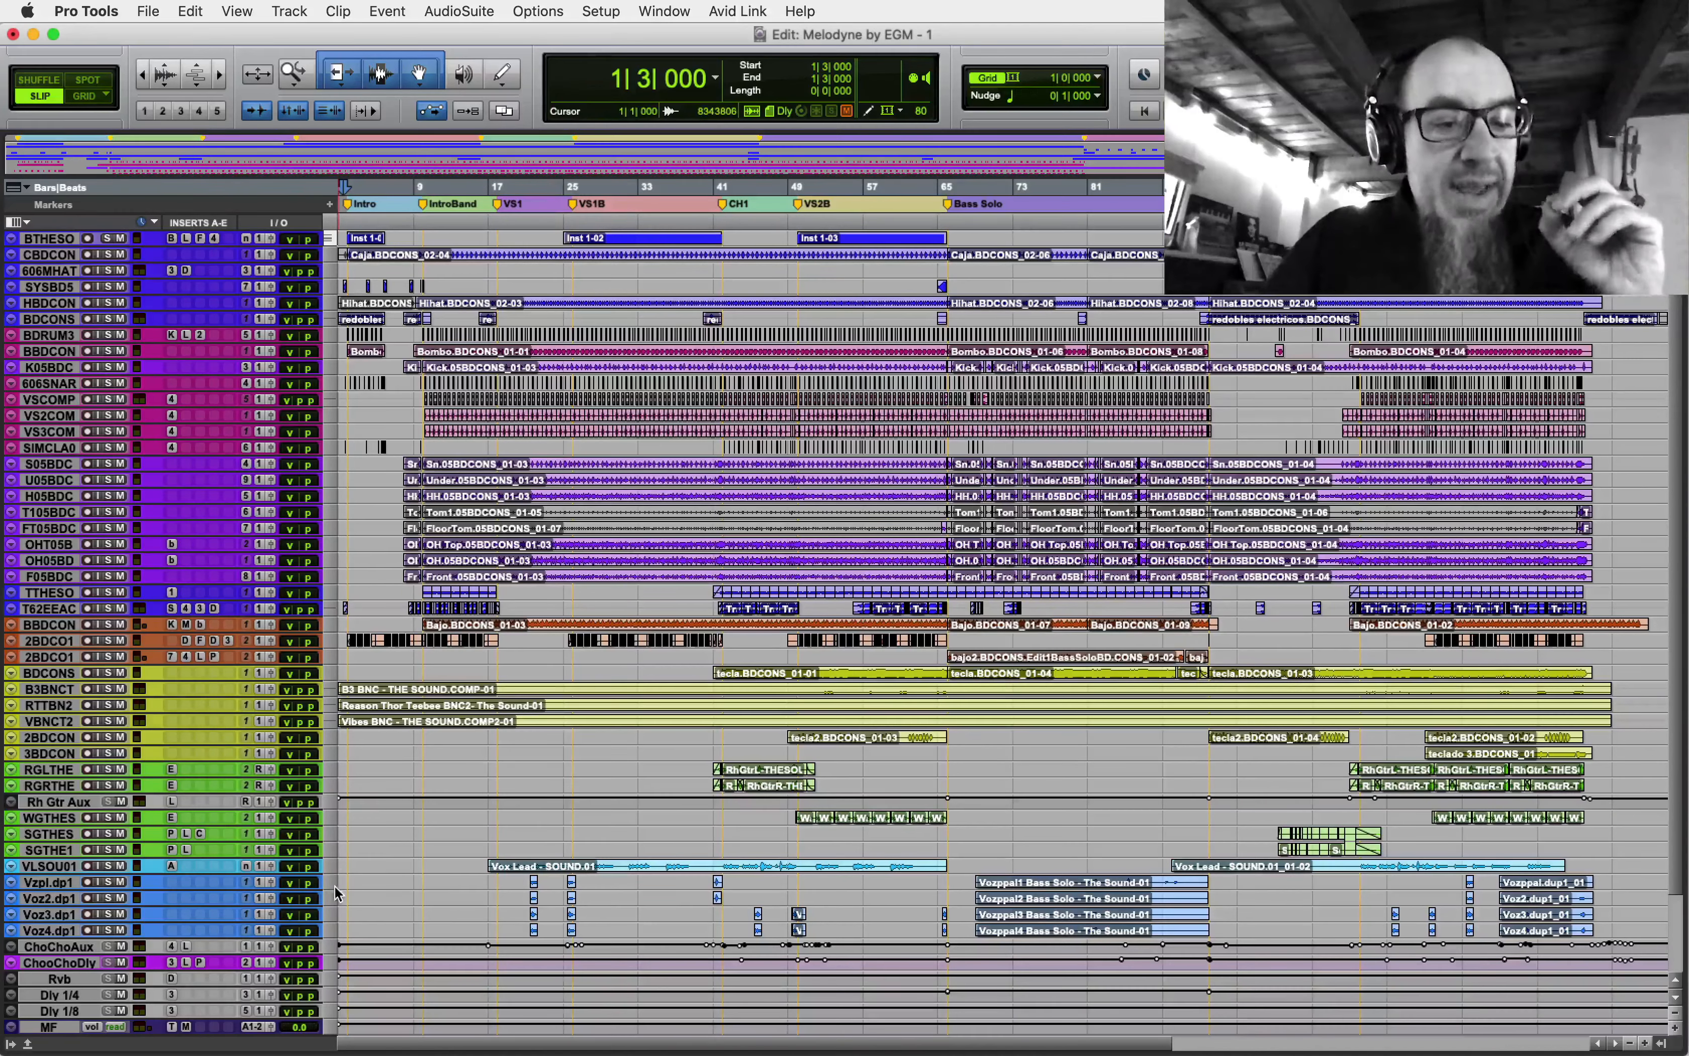
- Set the lead vocal track's height to jumbo and zoom the timeline in on its first phrases around VS1
click(329, 861)
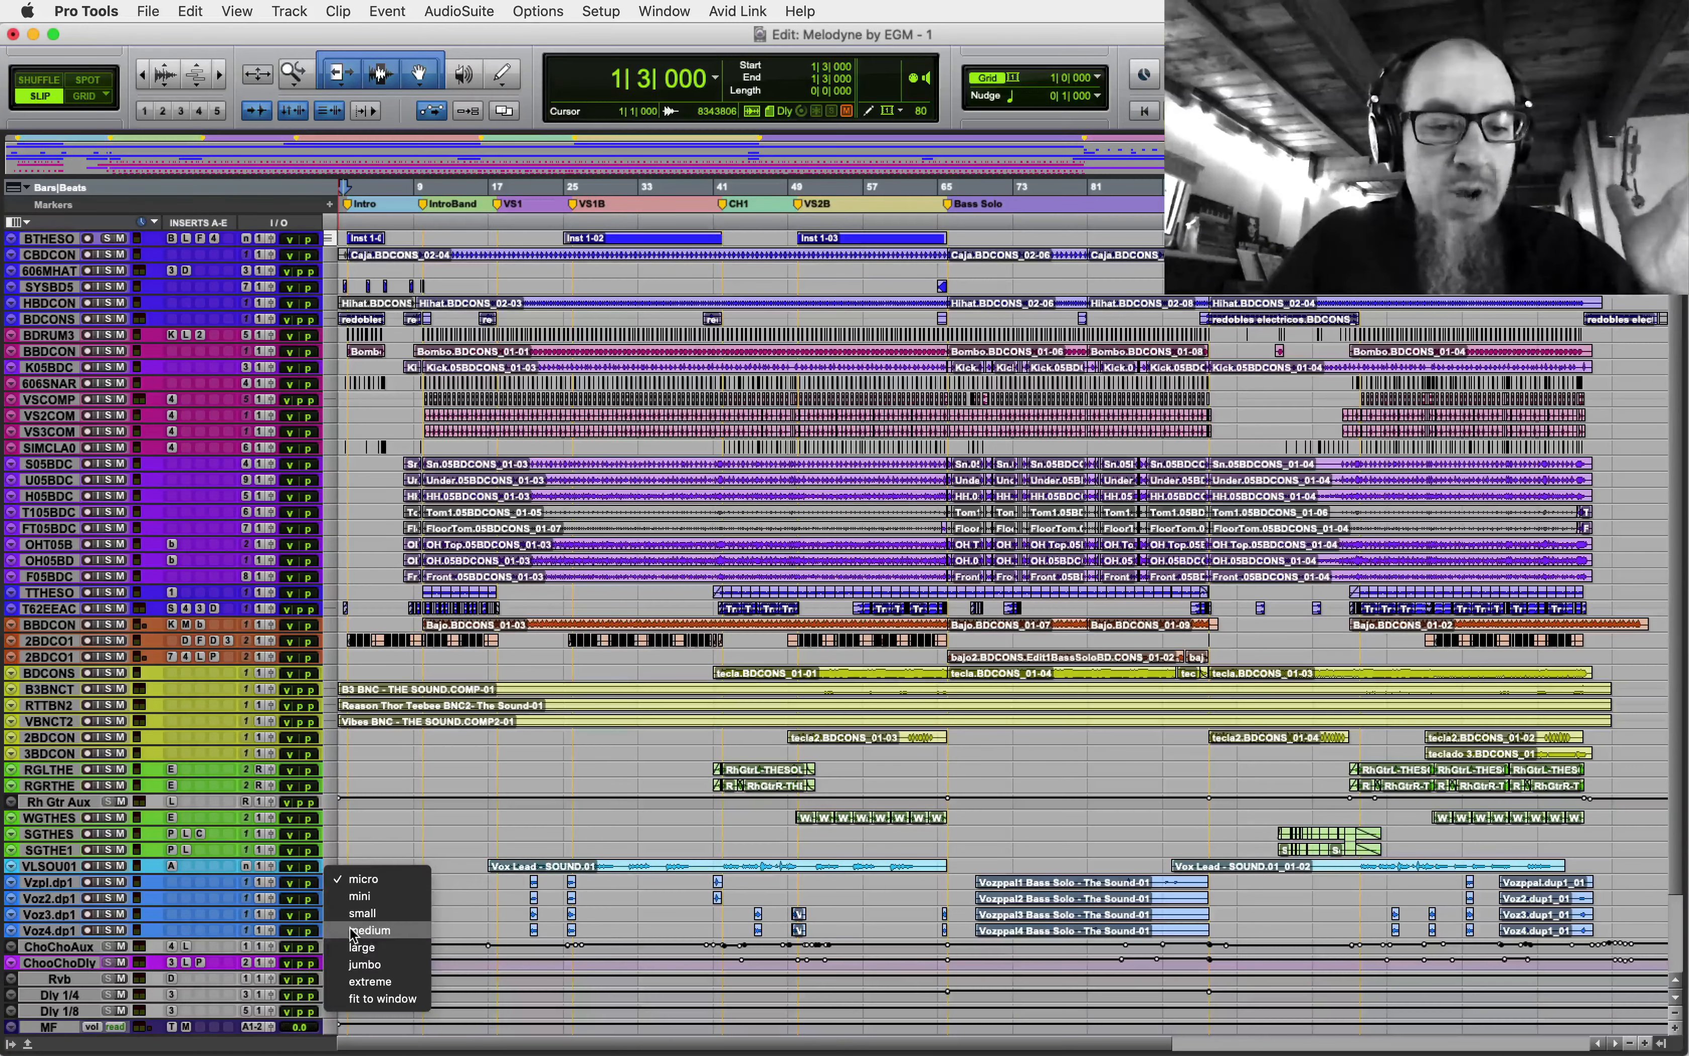
click(365, 964)
scroll(541, 834, down, 5)
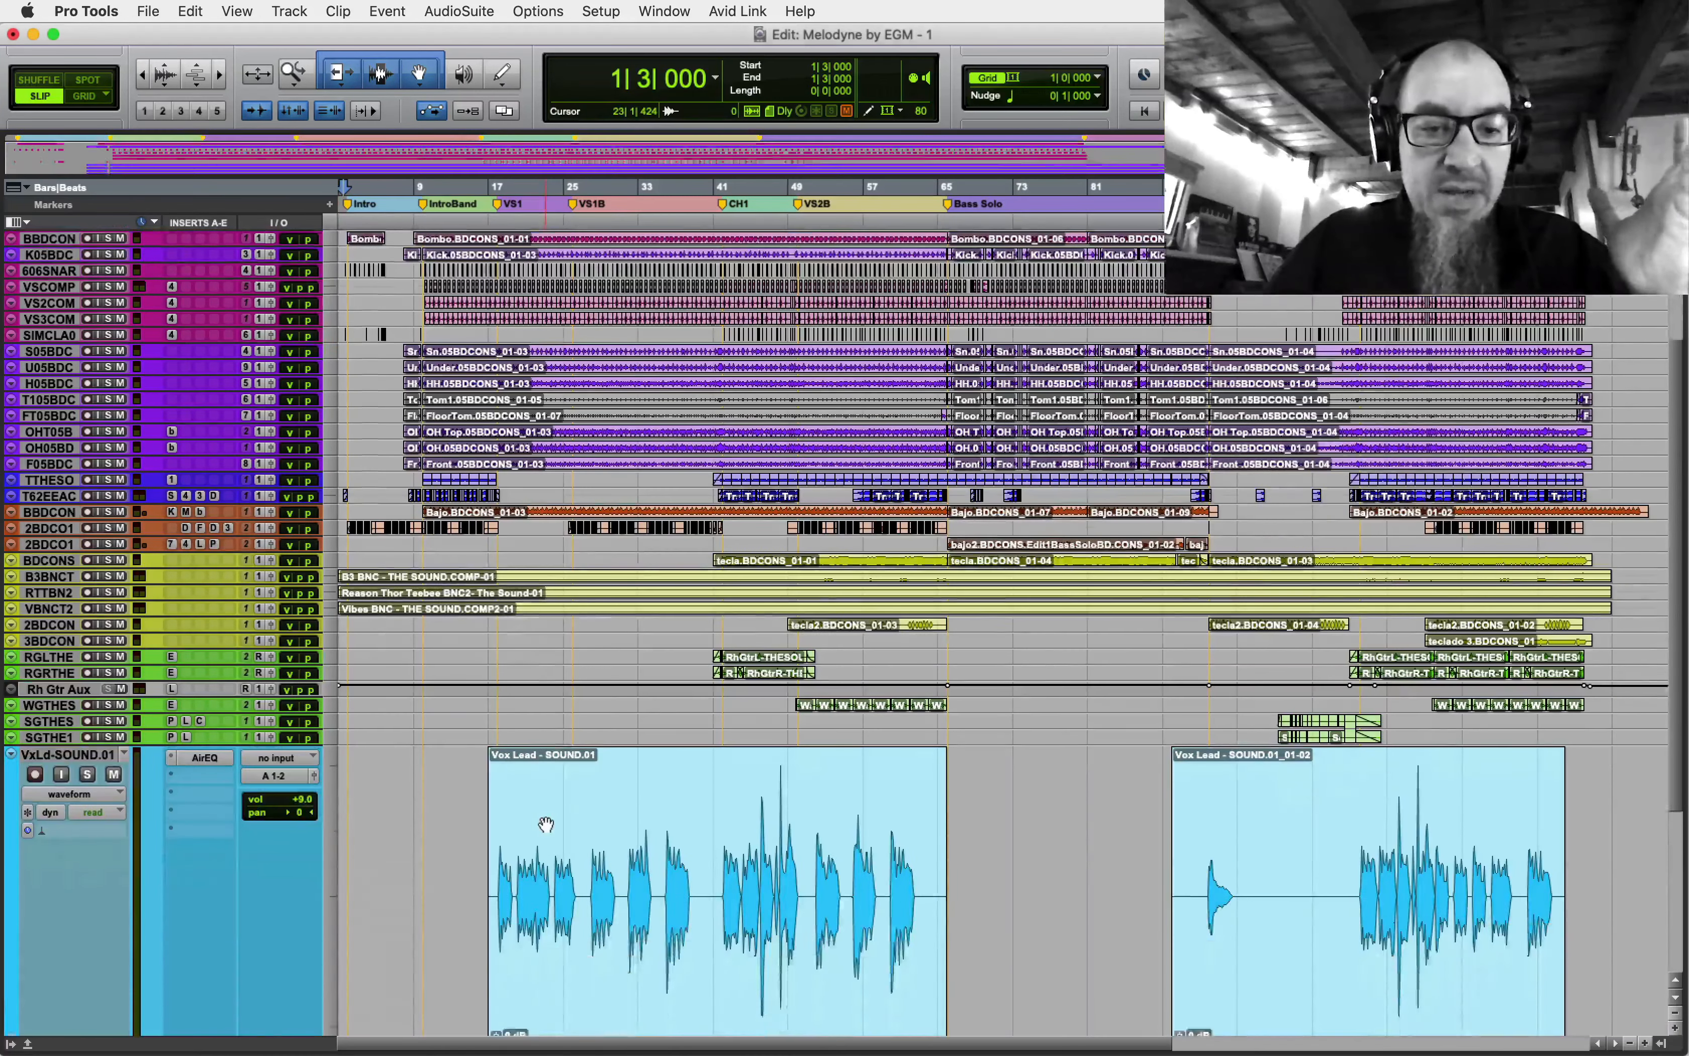
scroll(546, 825, down, 2)
key(t)
key(t)
key(t)
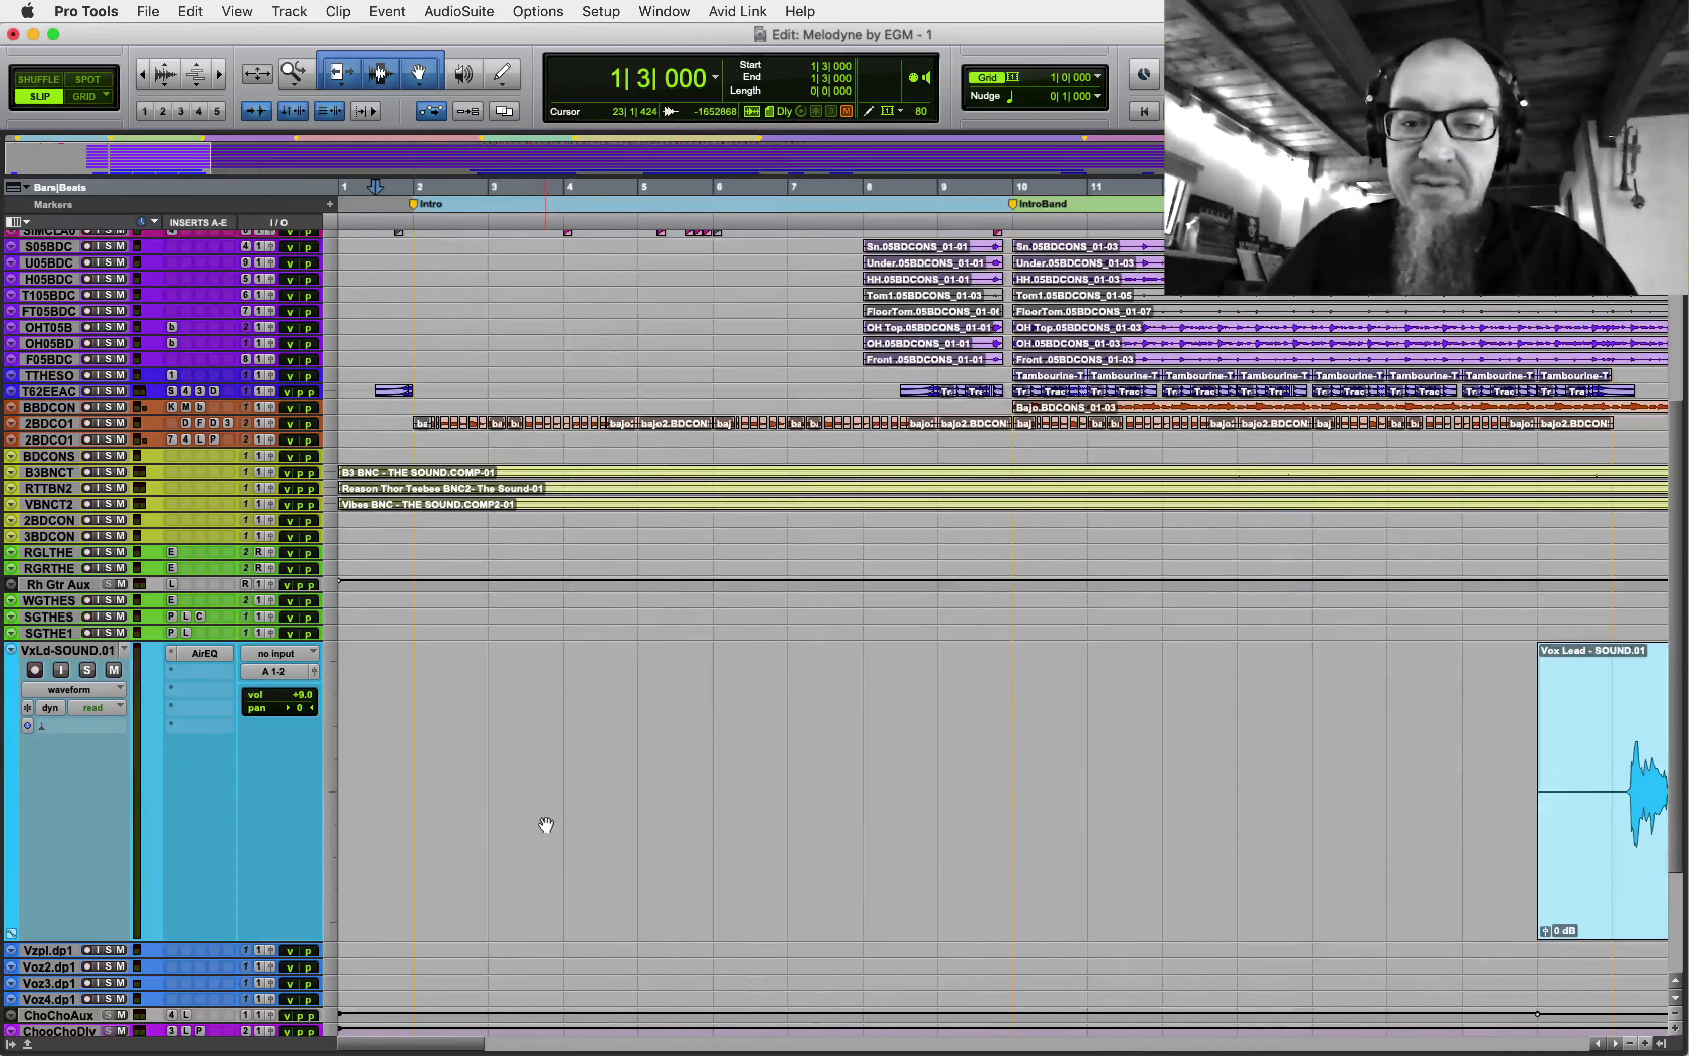
drag(424, 1048, 546, 1048)
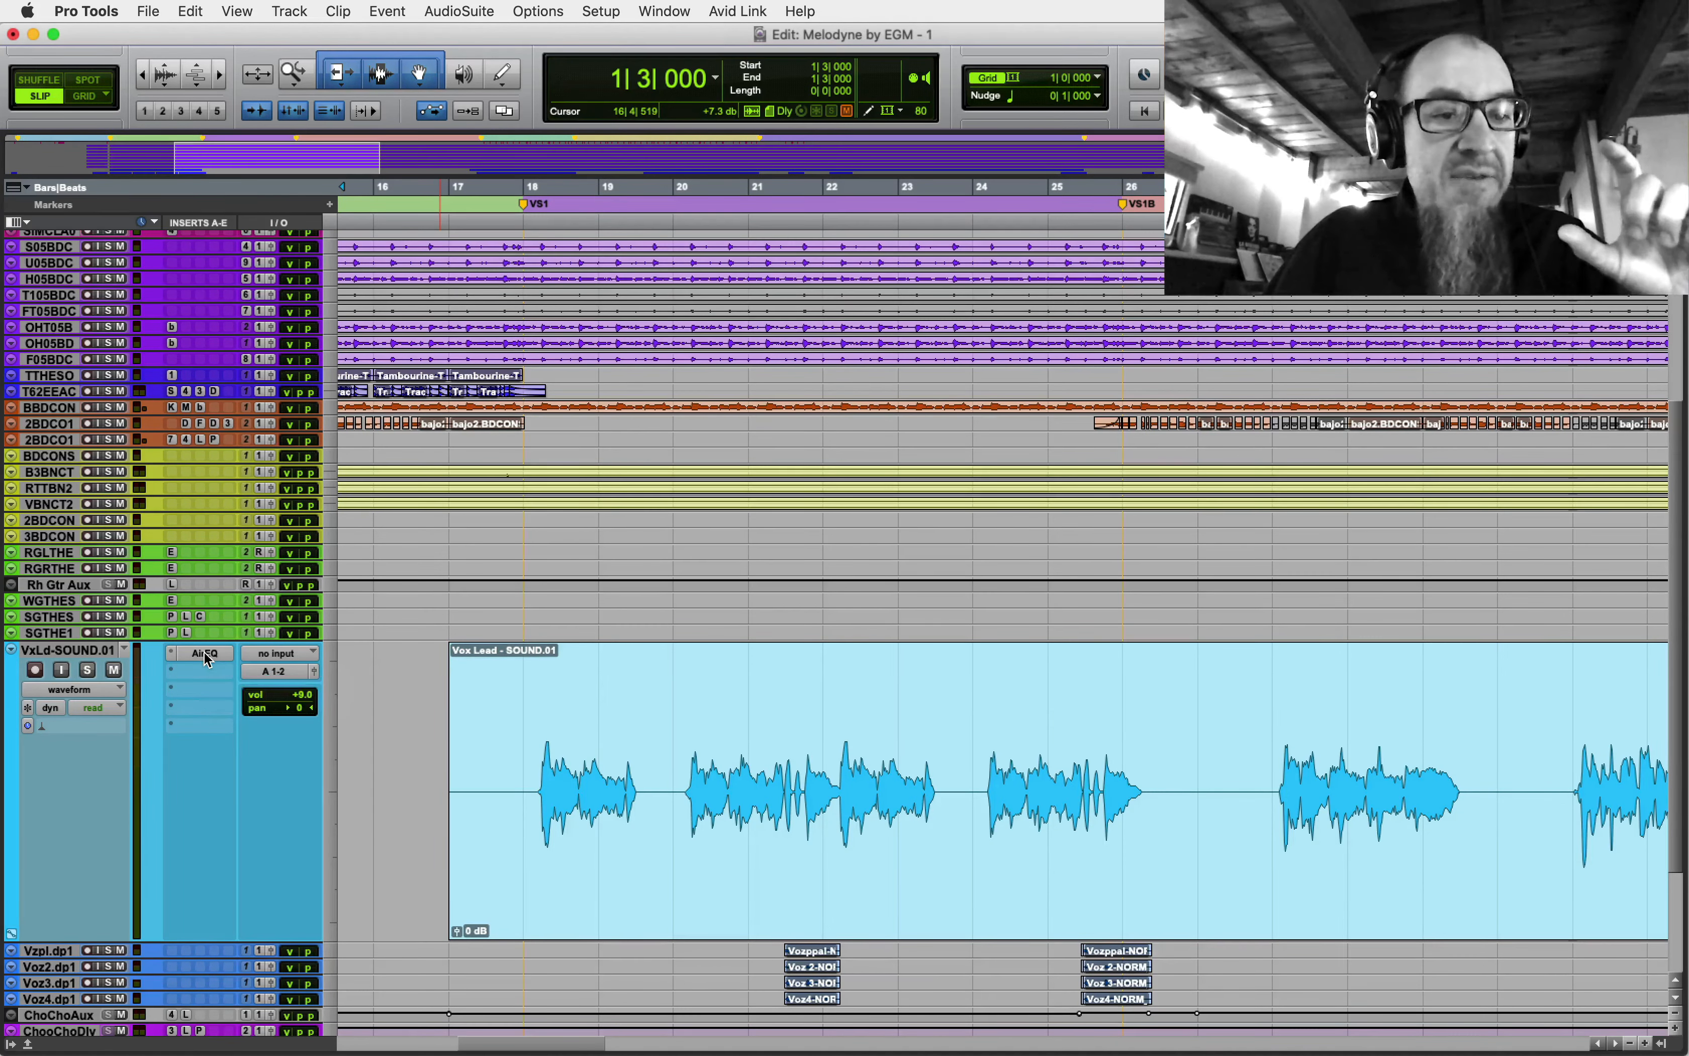
- Shift AirEQ to the lead vocal's second insert slot, add Melodyne (mono) in the first slot, and close the plug-in window
click(199, 671)
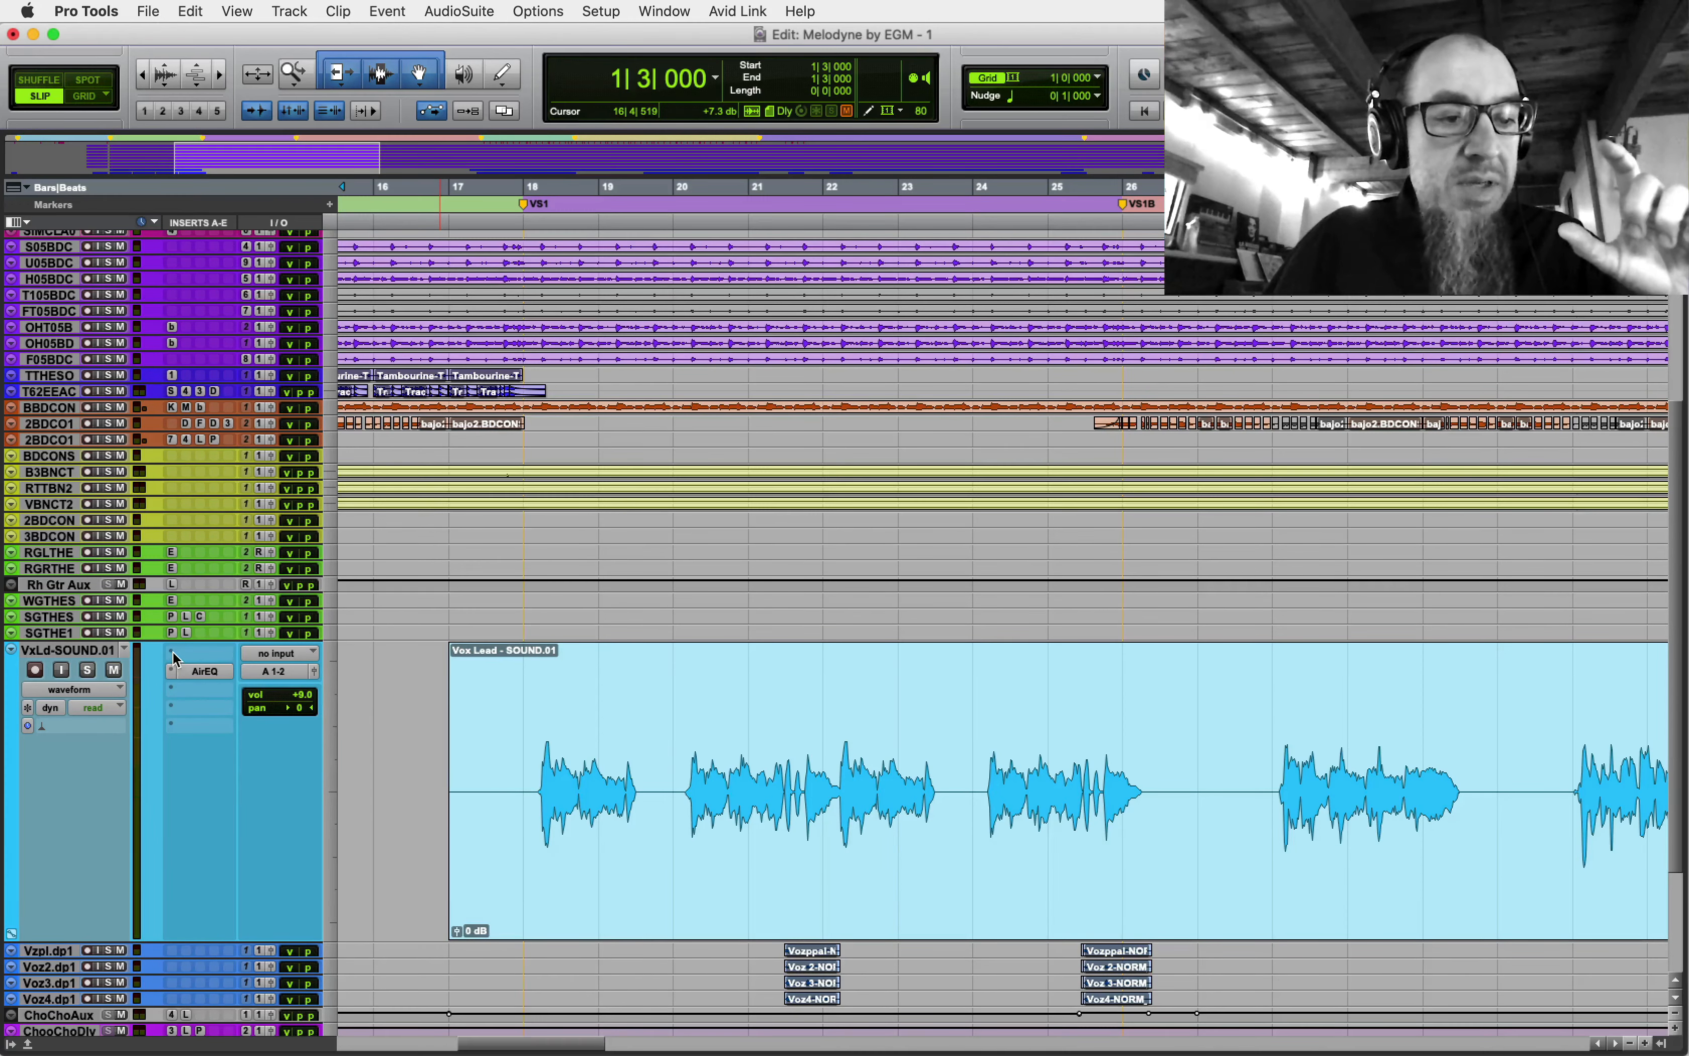
mouse_move(218, 654)
mouse_move(435, 529)
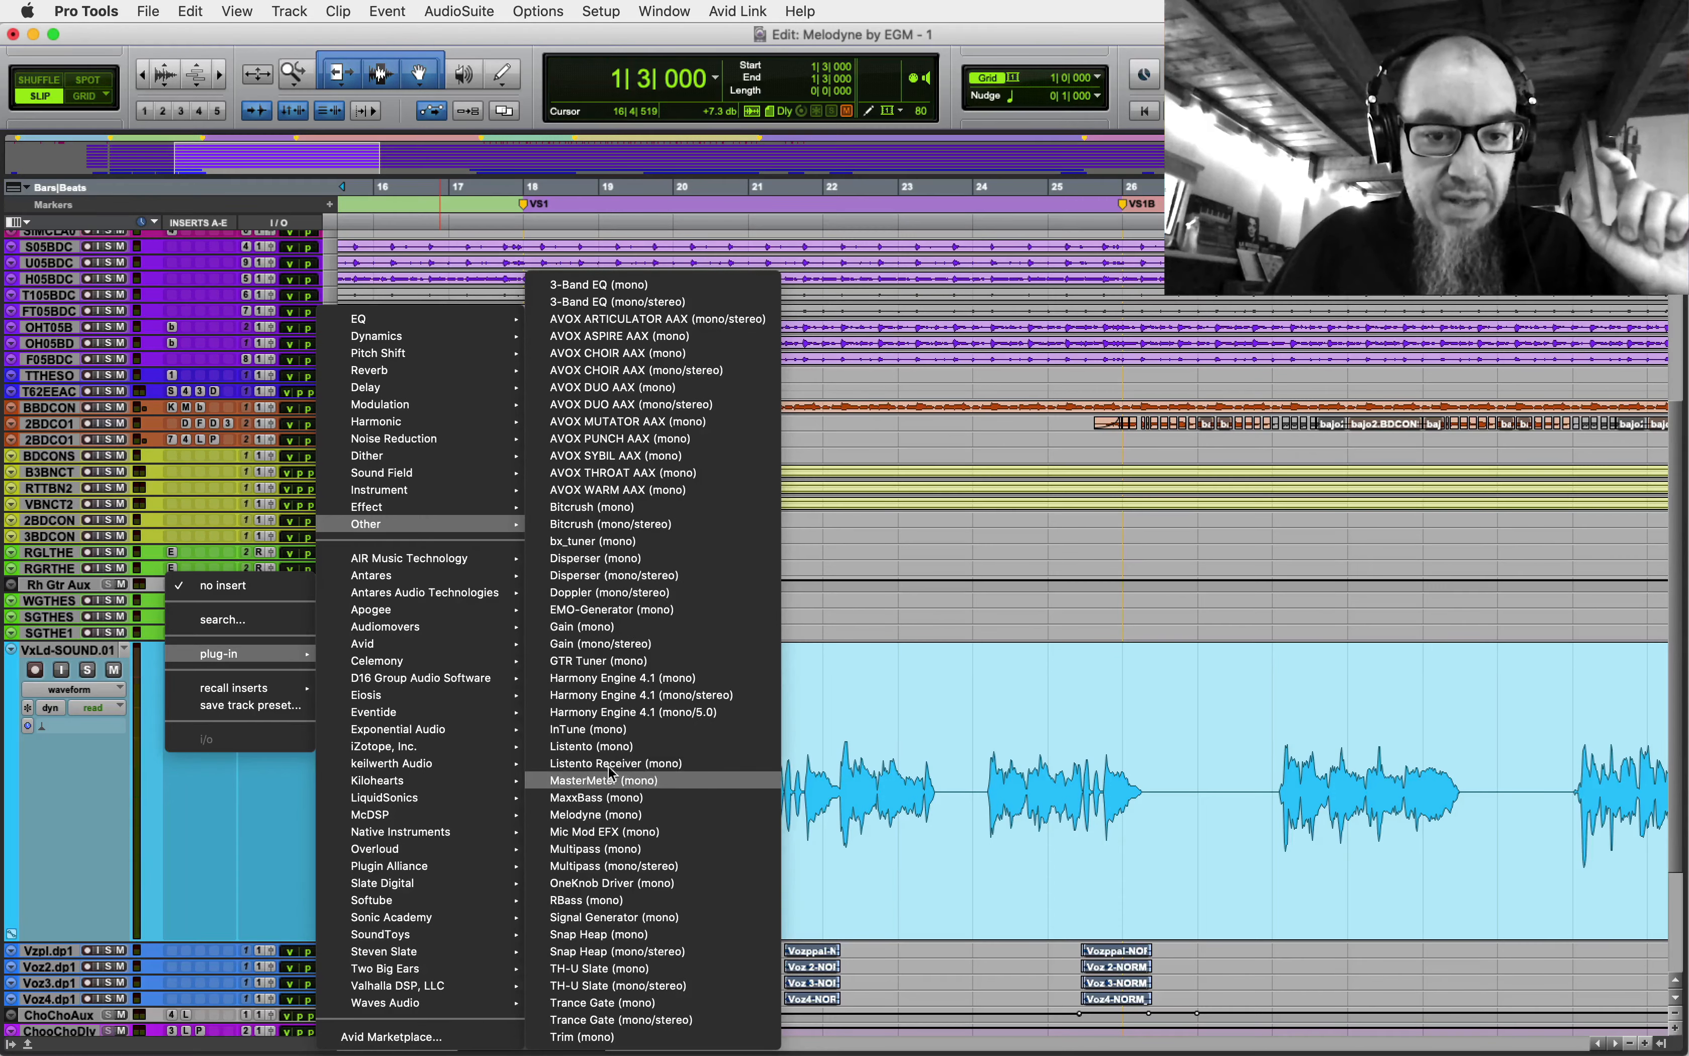
click(595, 814)
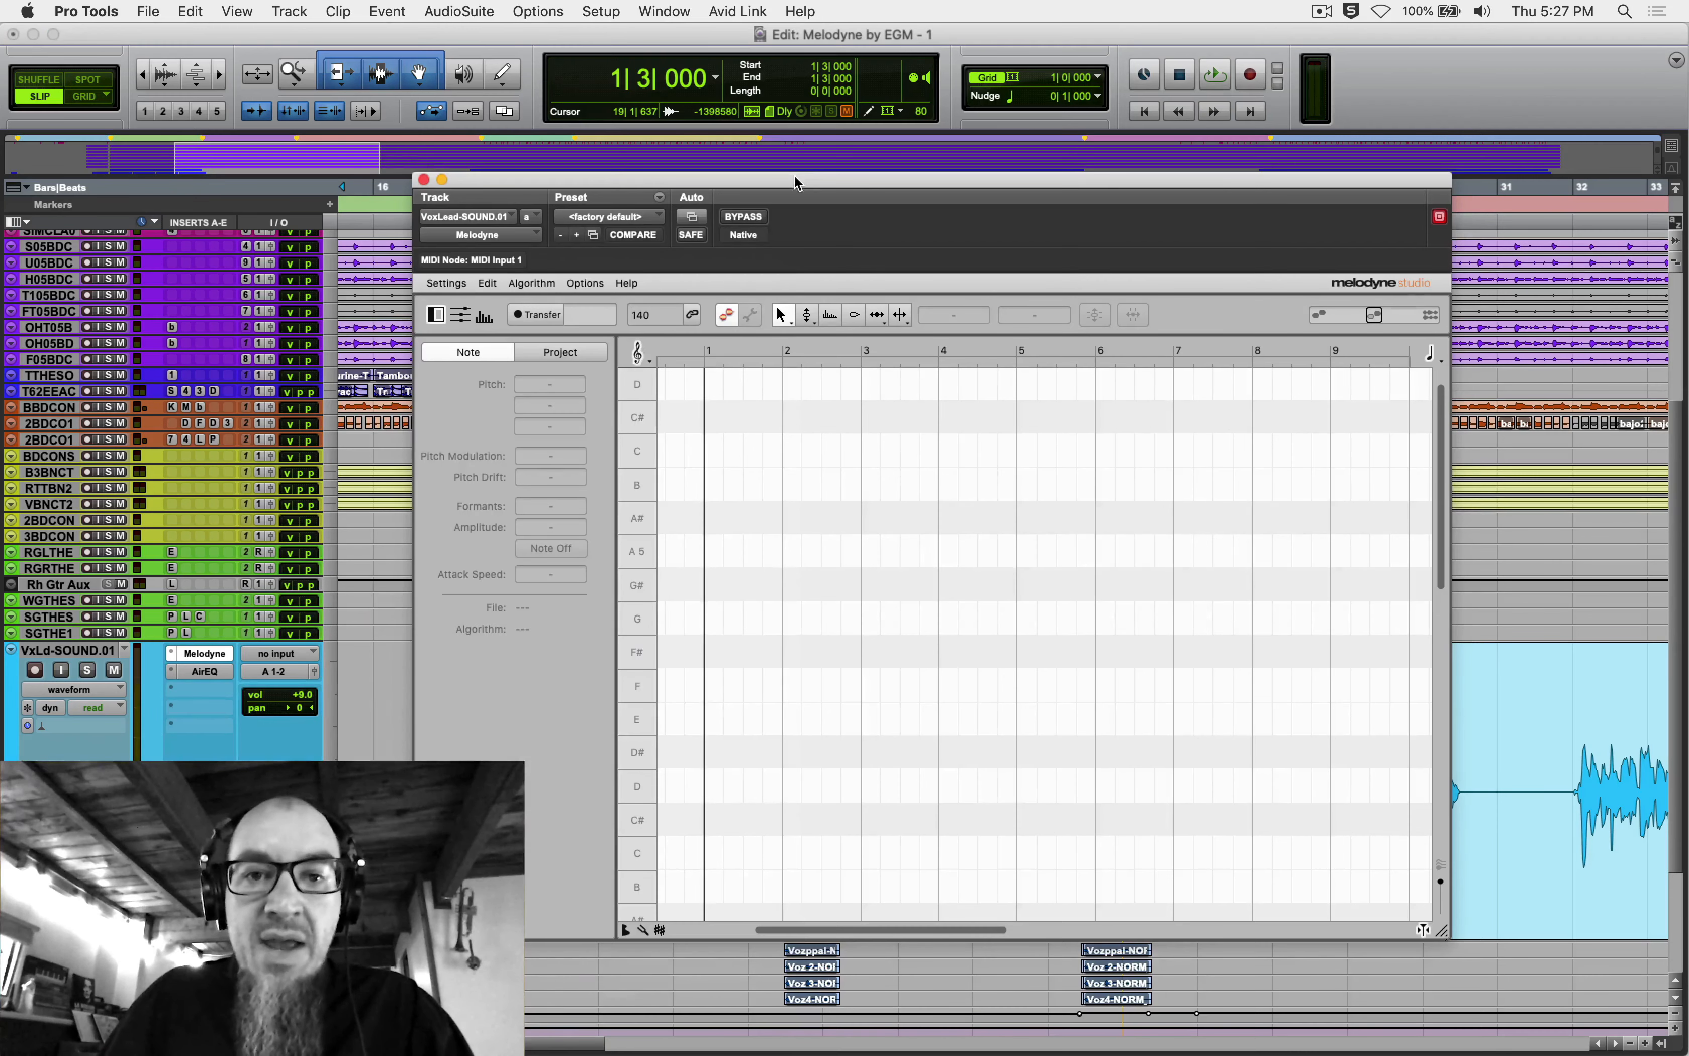
drag(798, 183, 774, 105)
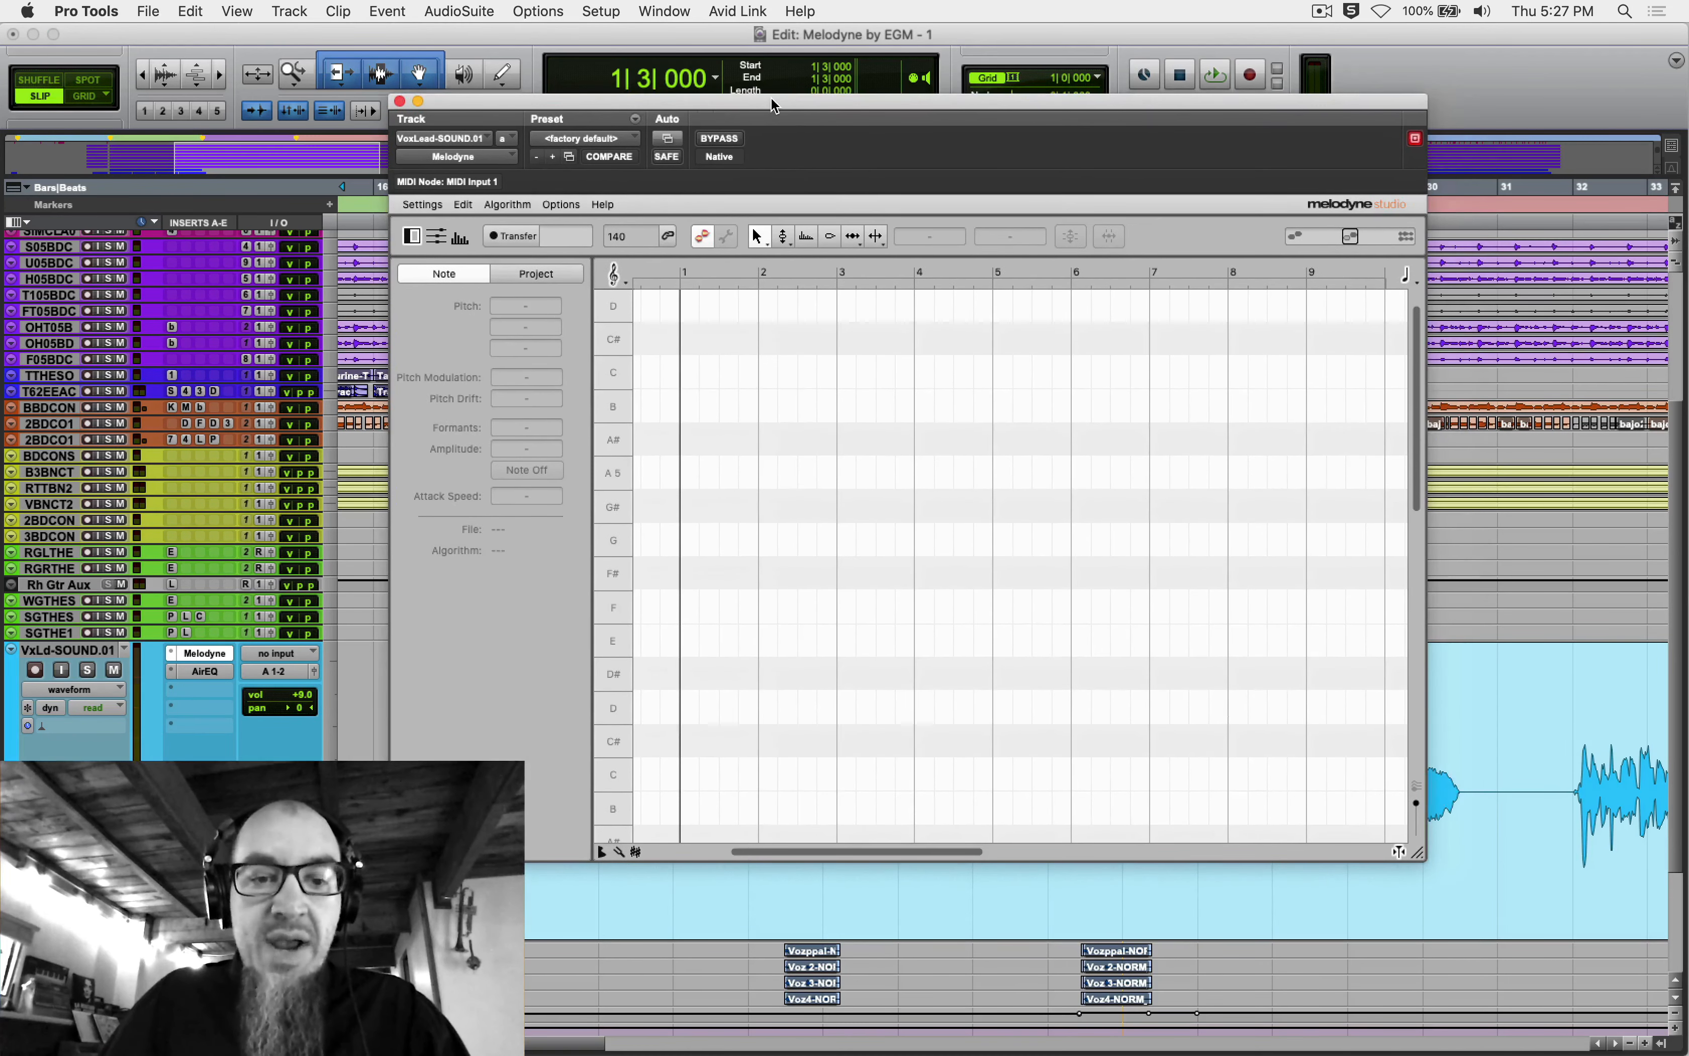
drag(461, 99, 459, 102)
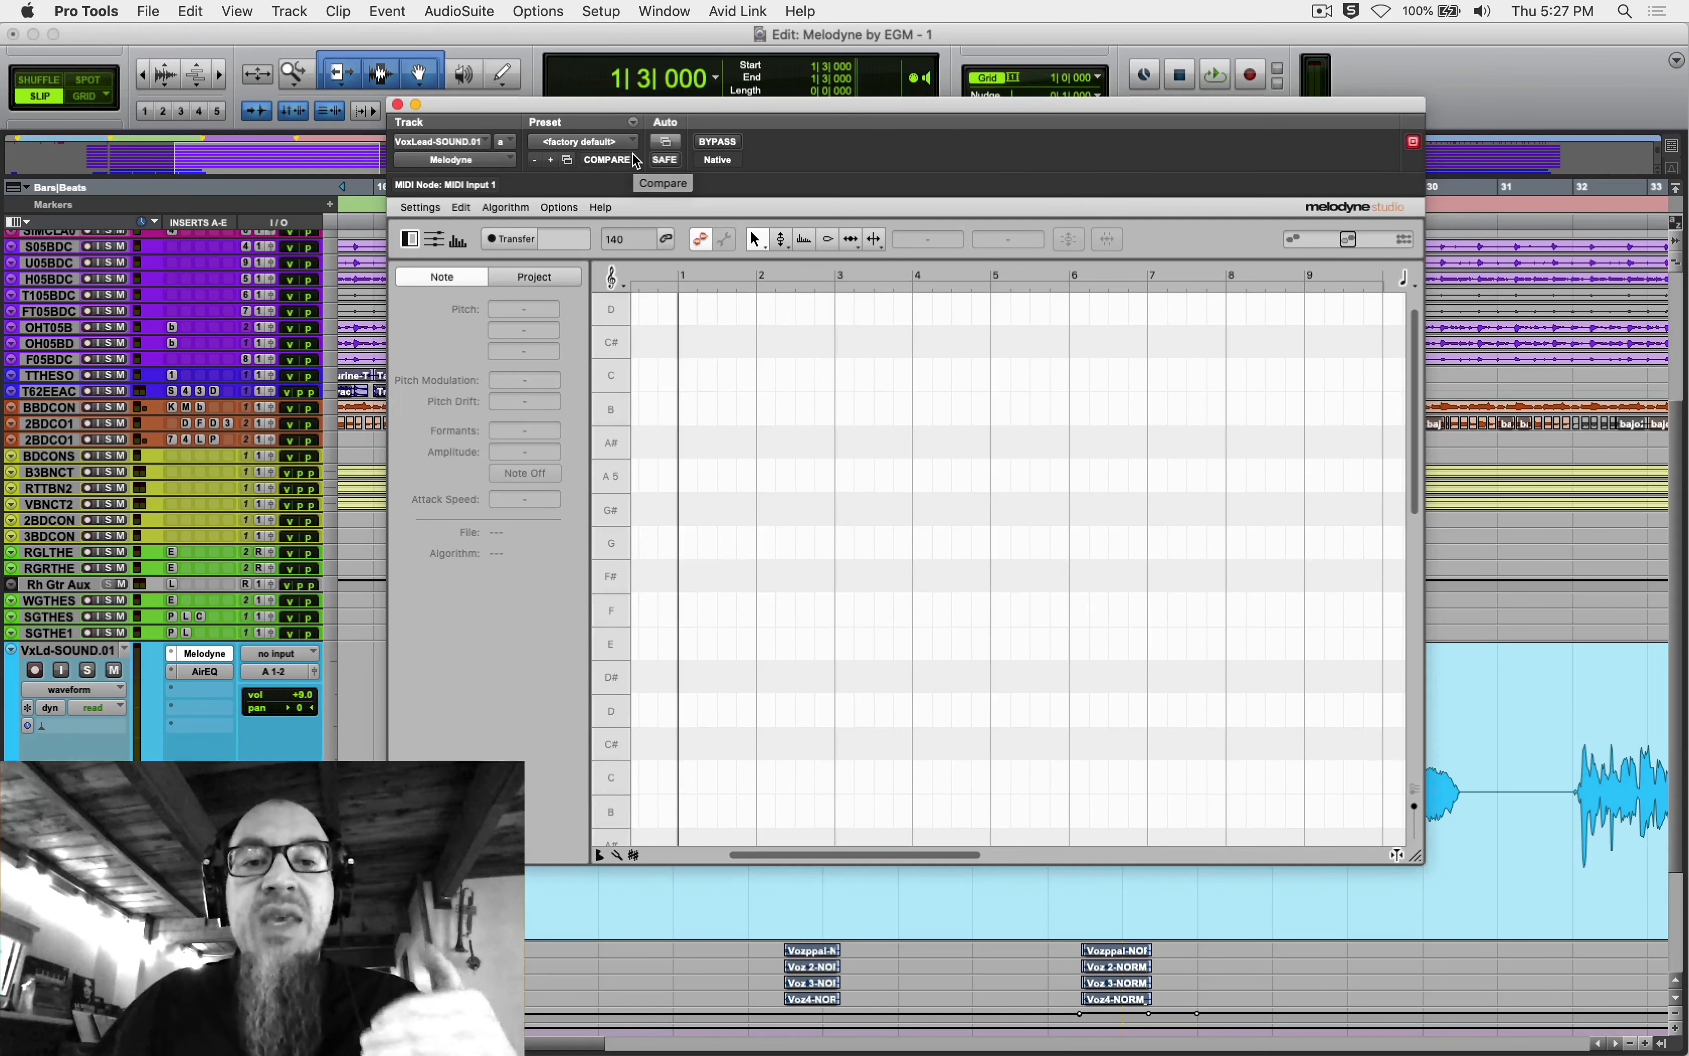
drag(831, 104, 851, 233)
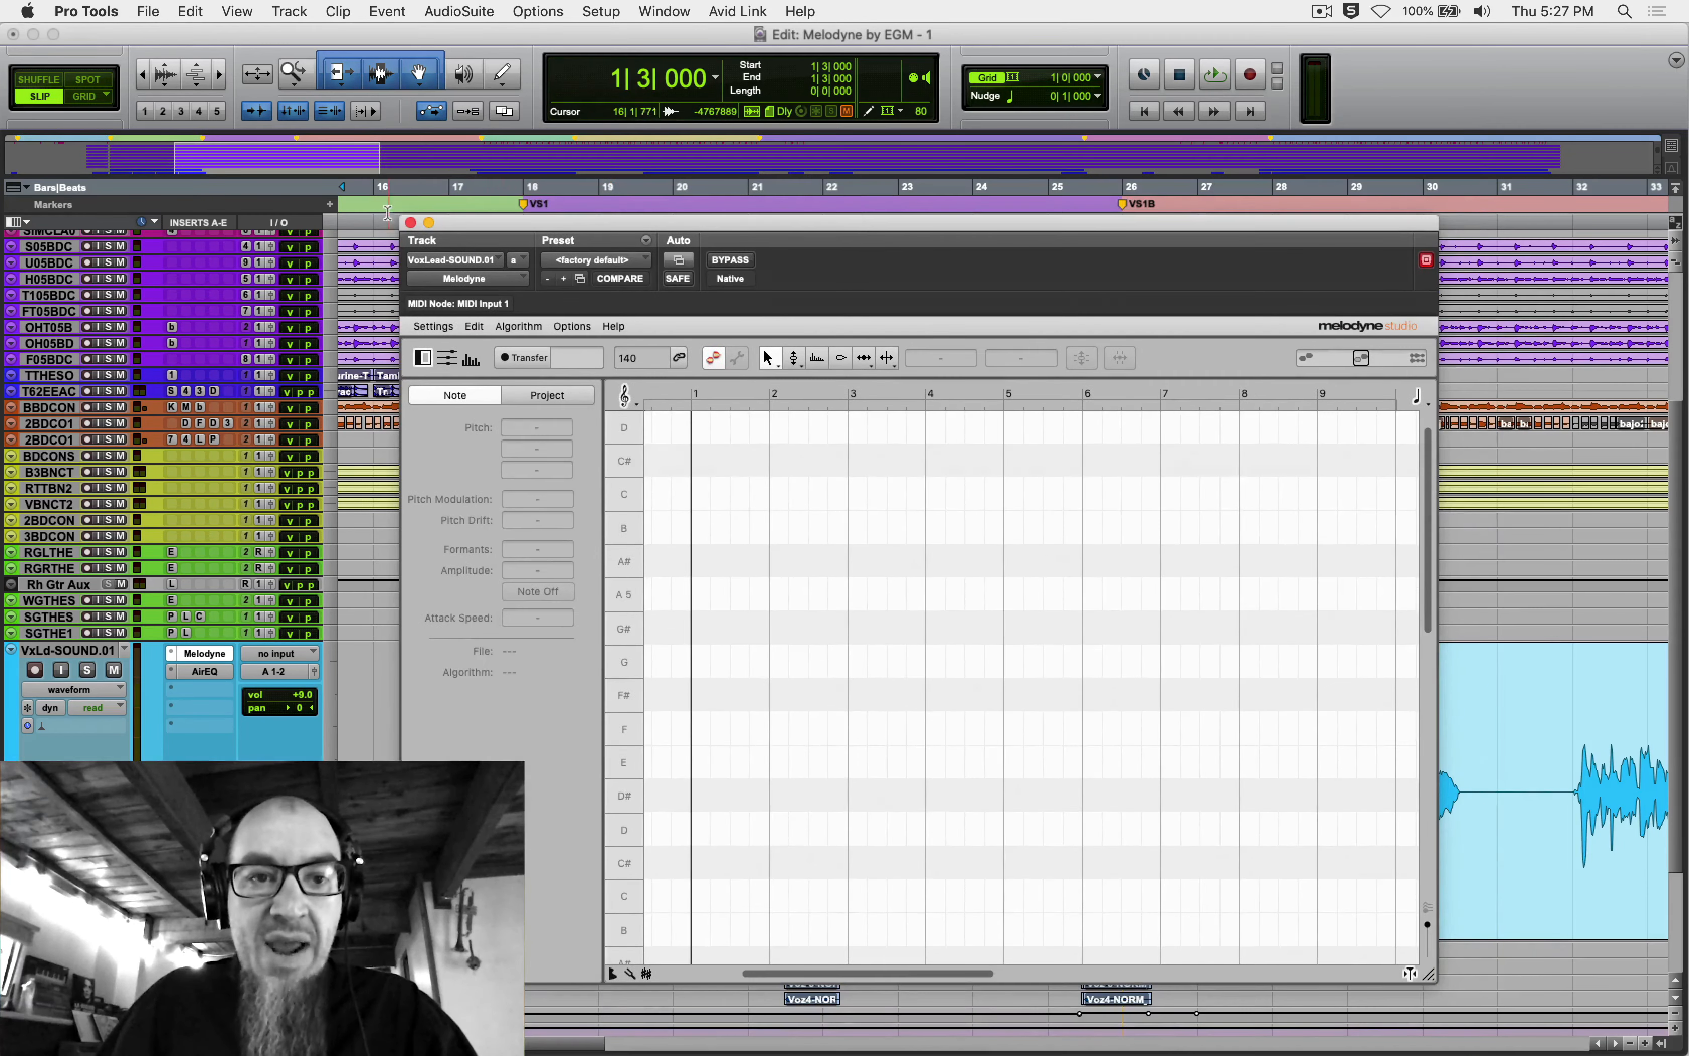
click(411, 223)
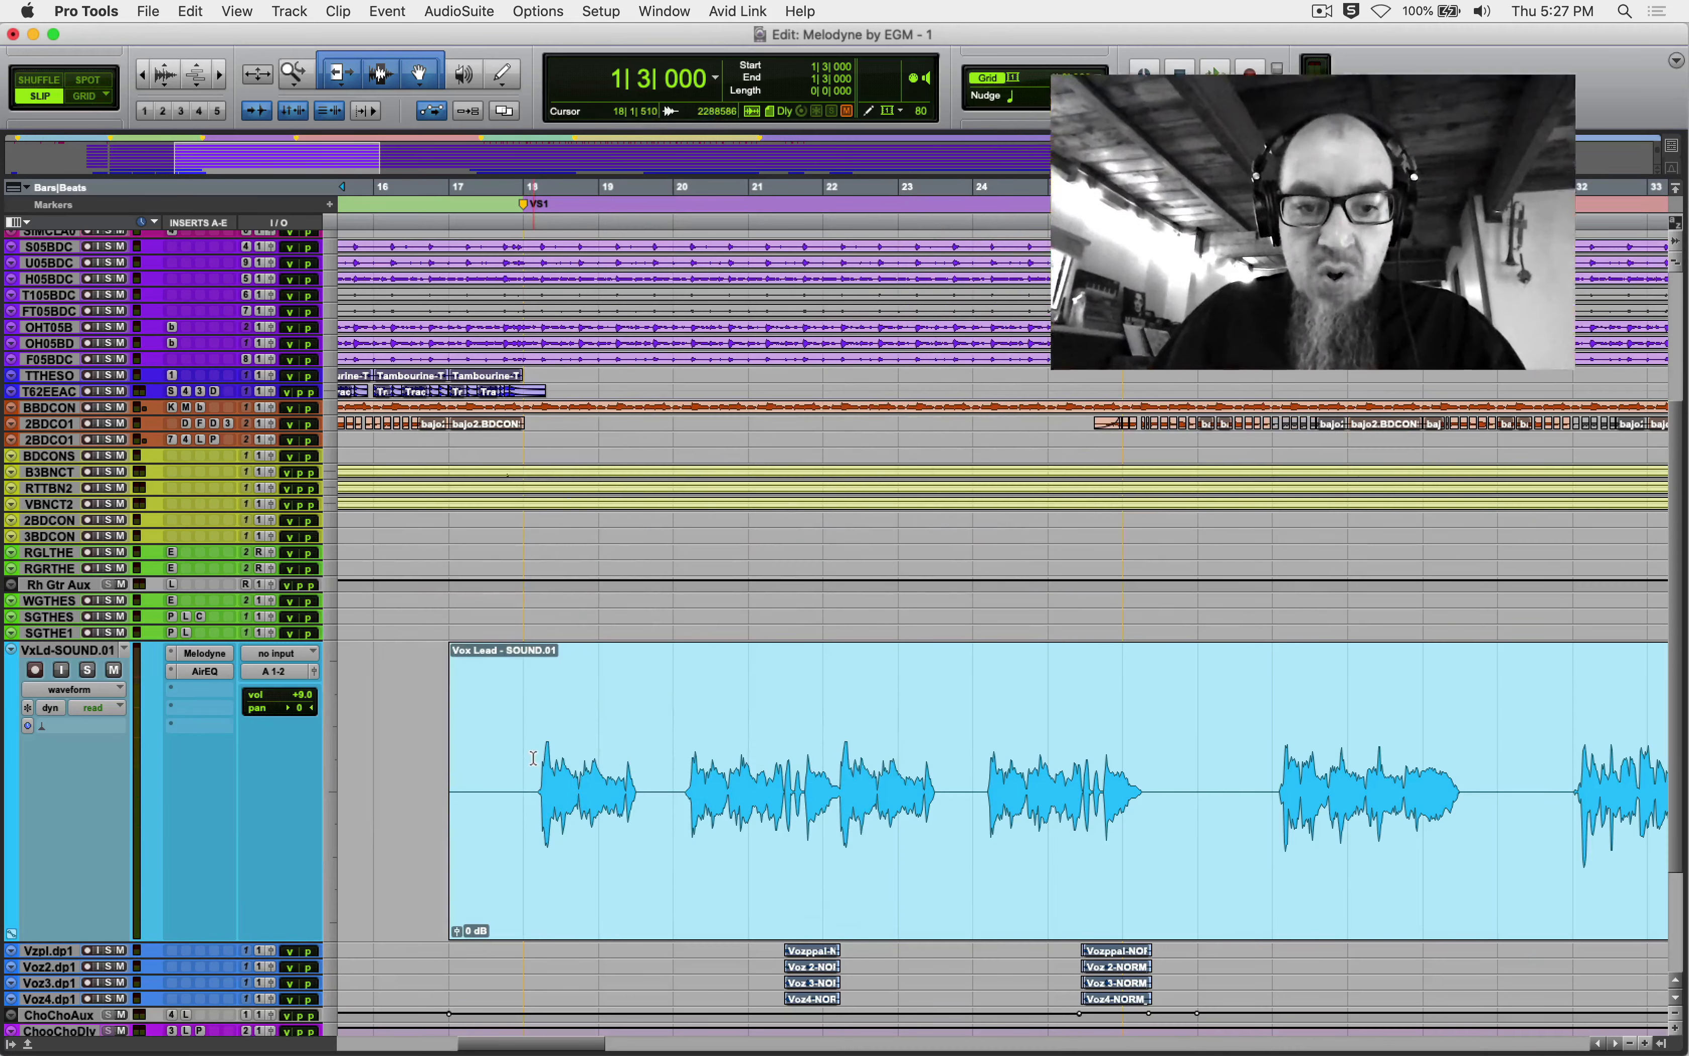
- Zoom in on the first vocal phrase, switch to Grid mode, and audition the track from bar 18
click(534, 726)
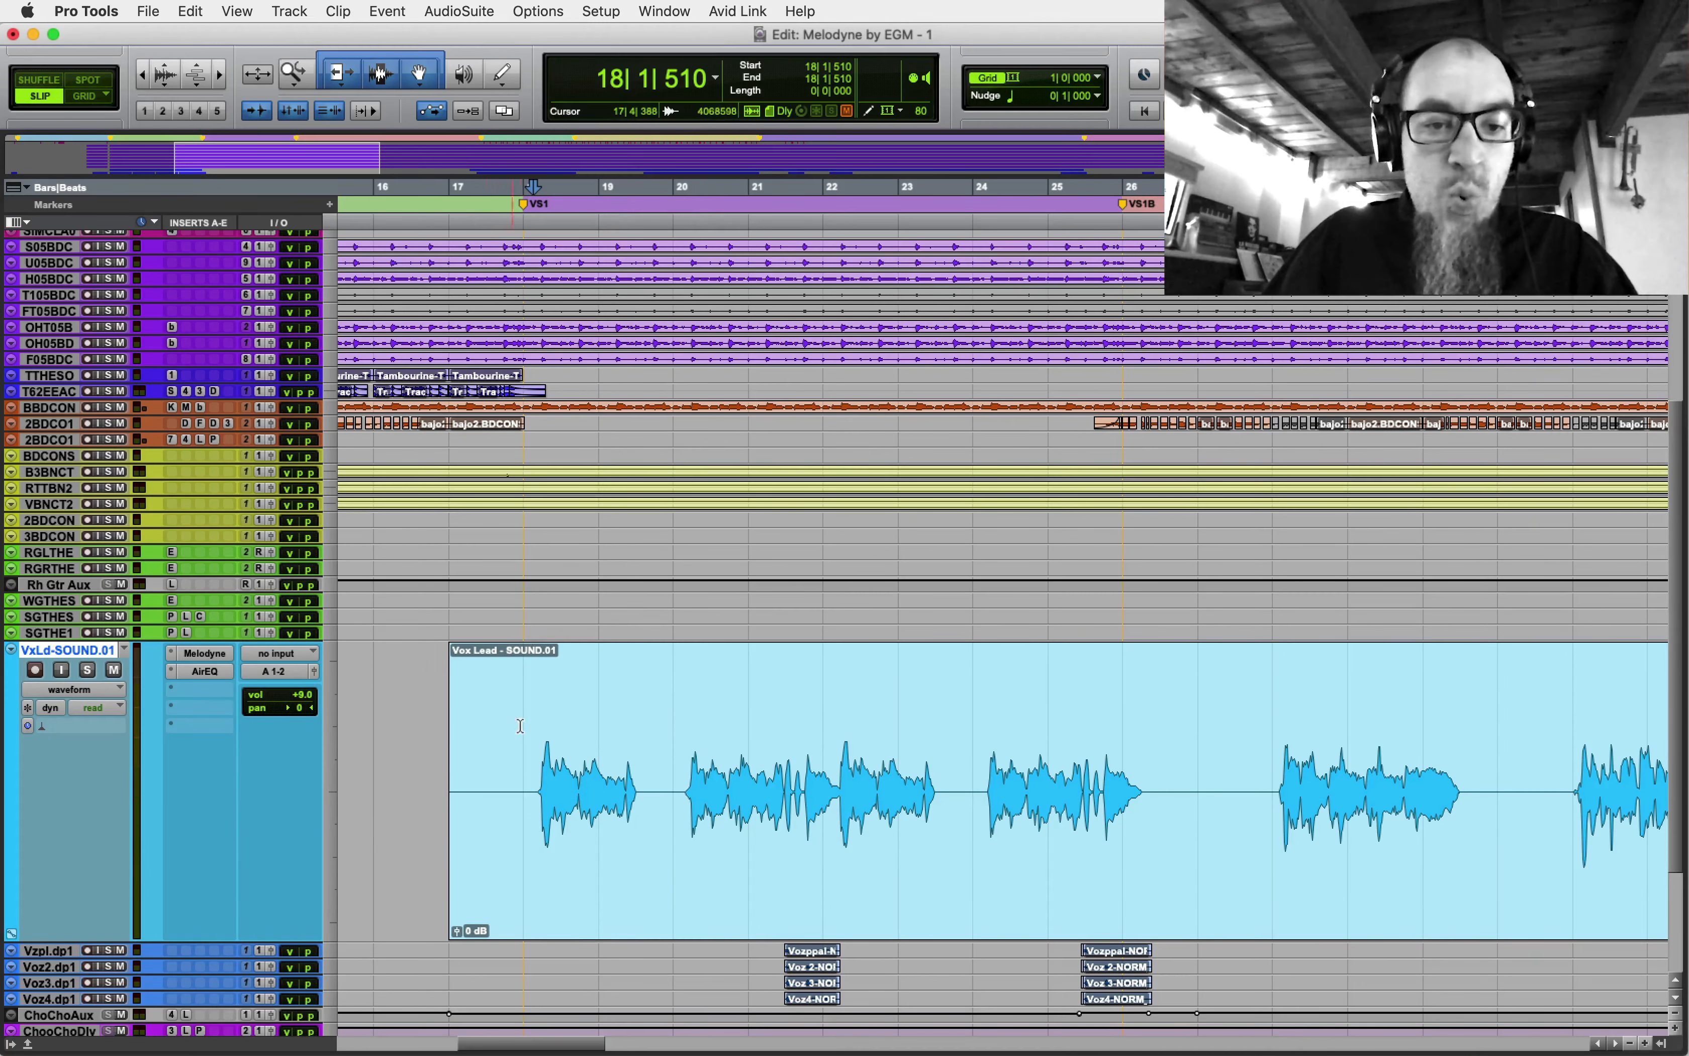
drag(520, 726, 712, 729)
click(615, 775)
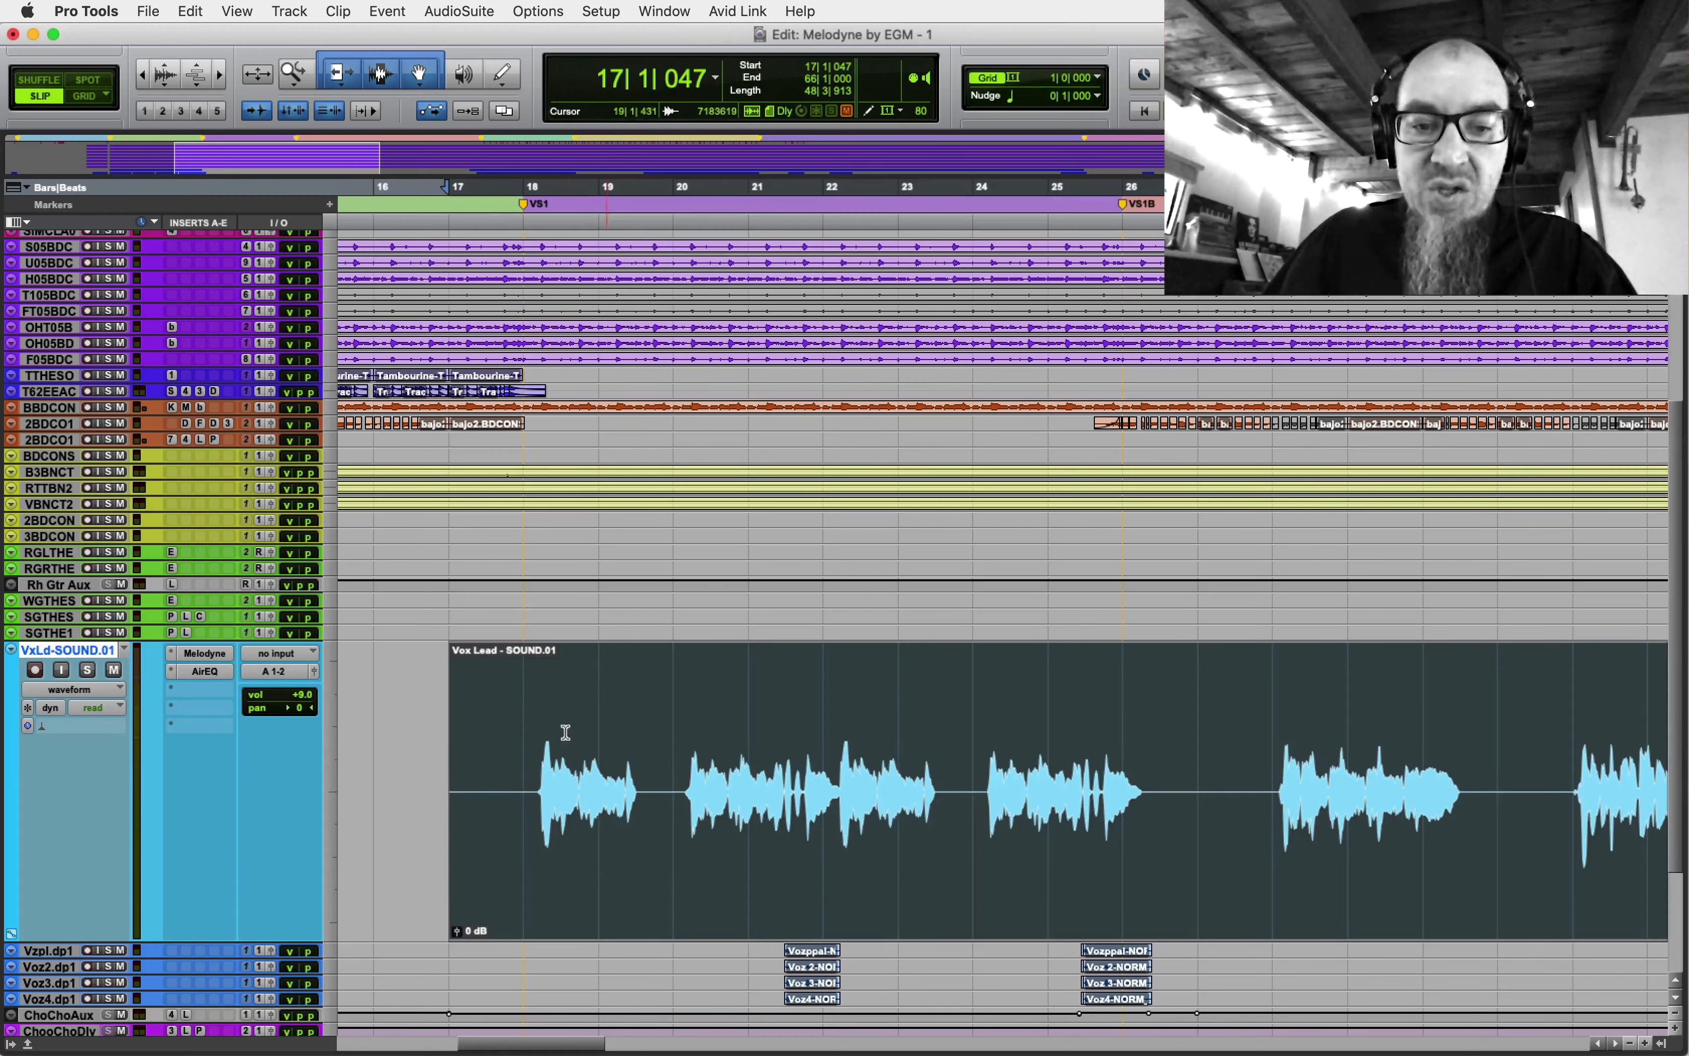
click(536, 719)
key(super+bracketright)
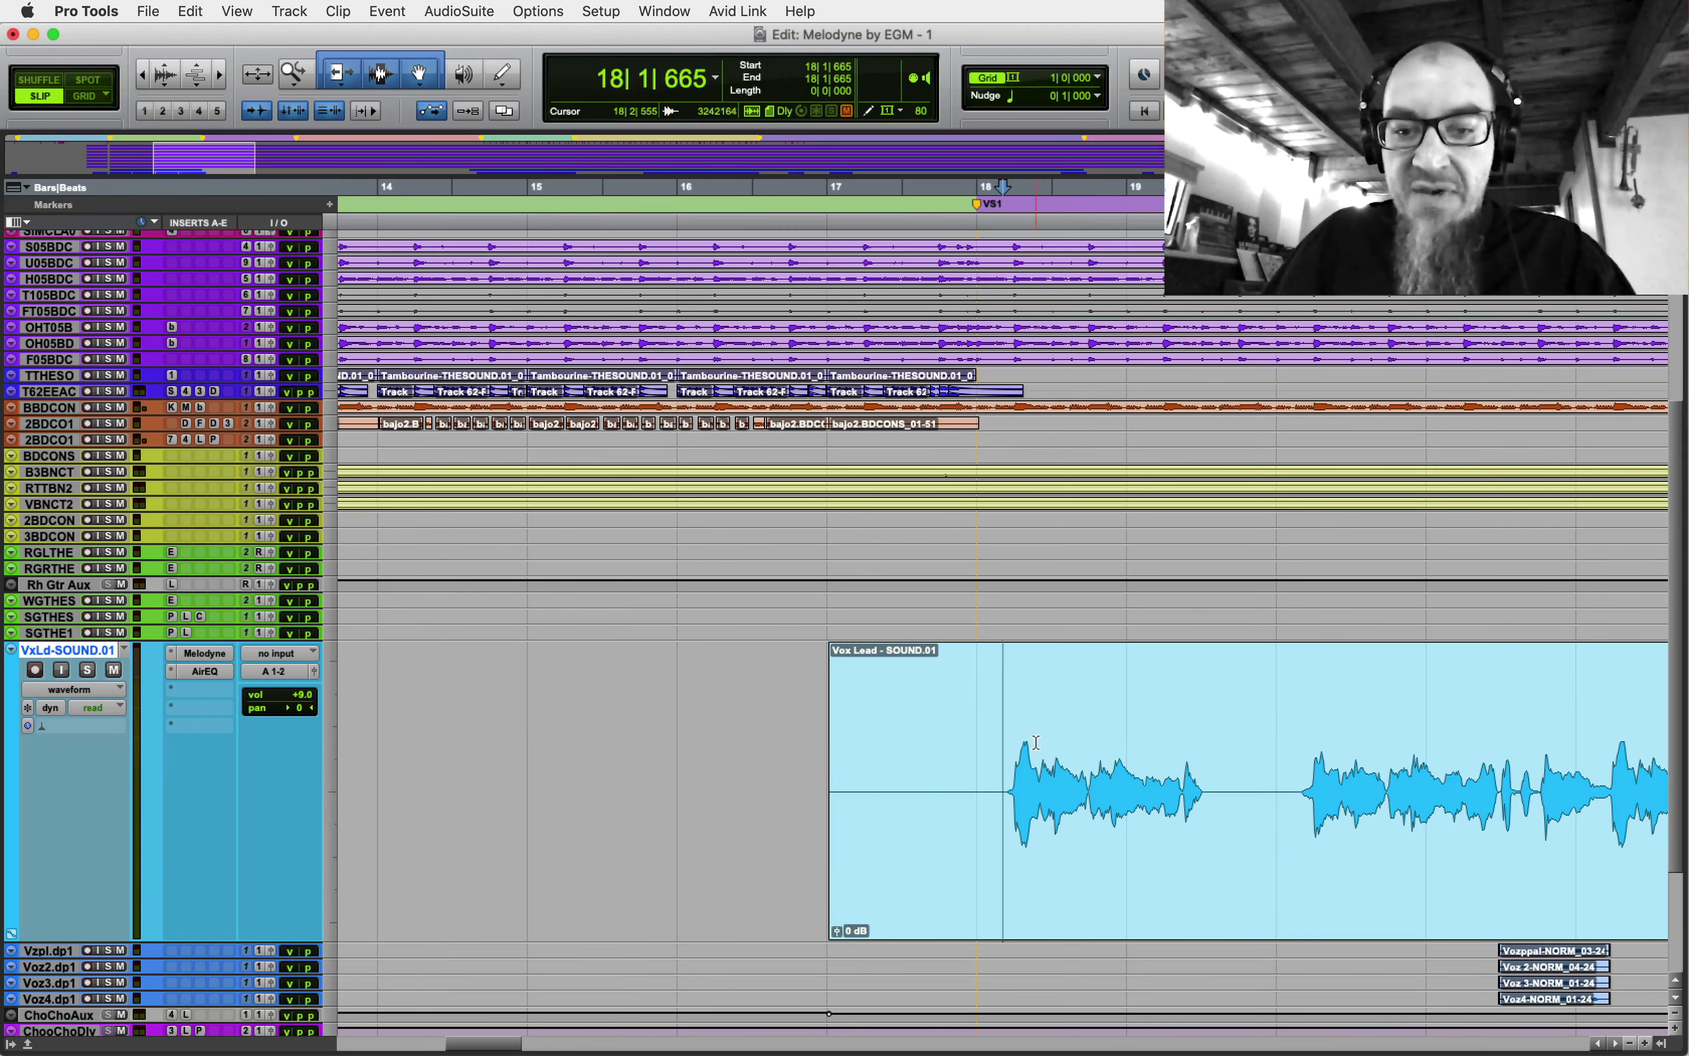
key(F4)
click(981, 733)
key(space)
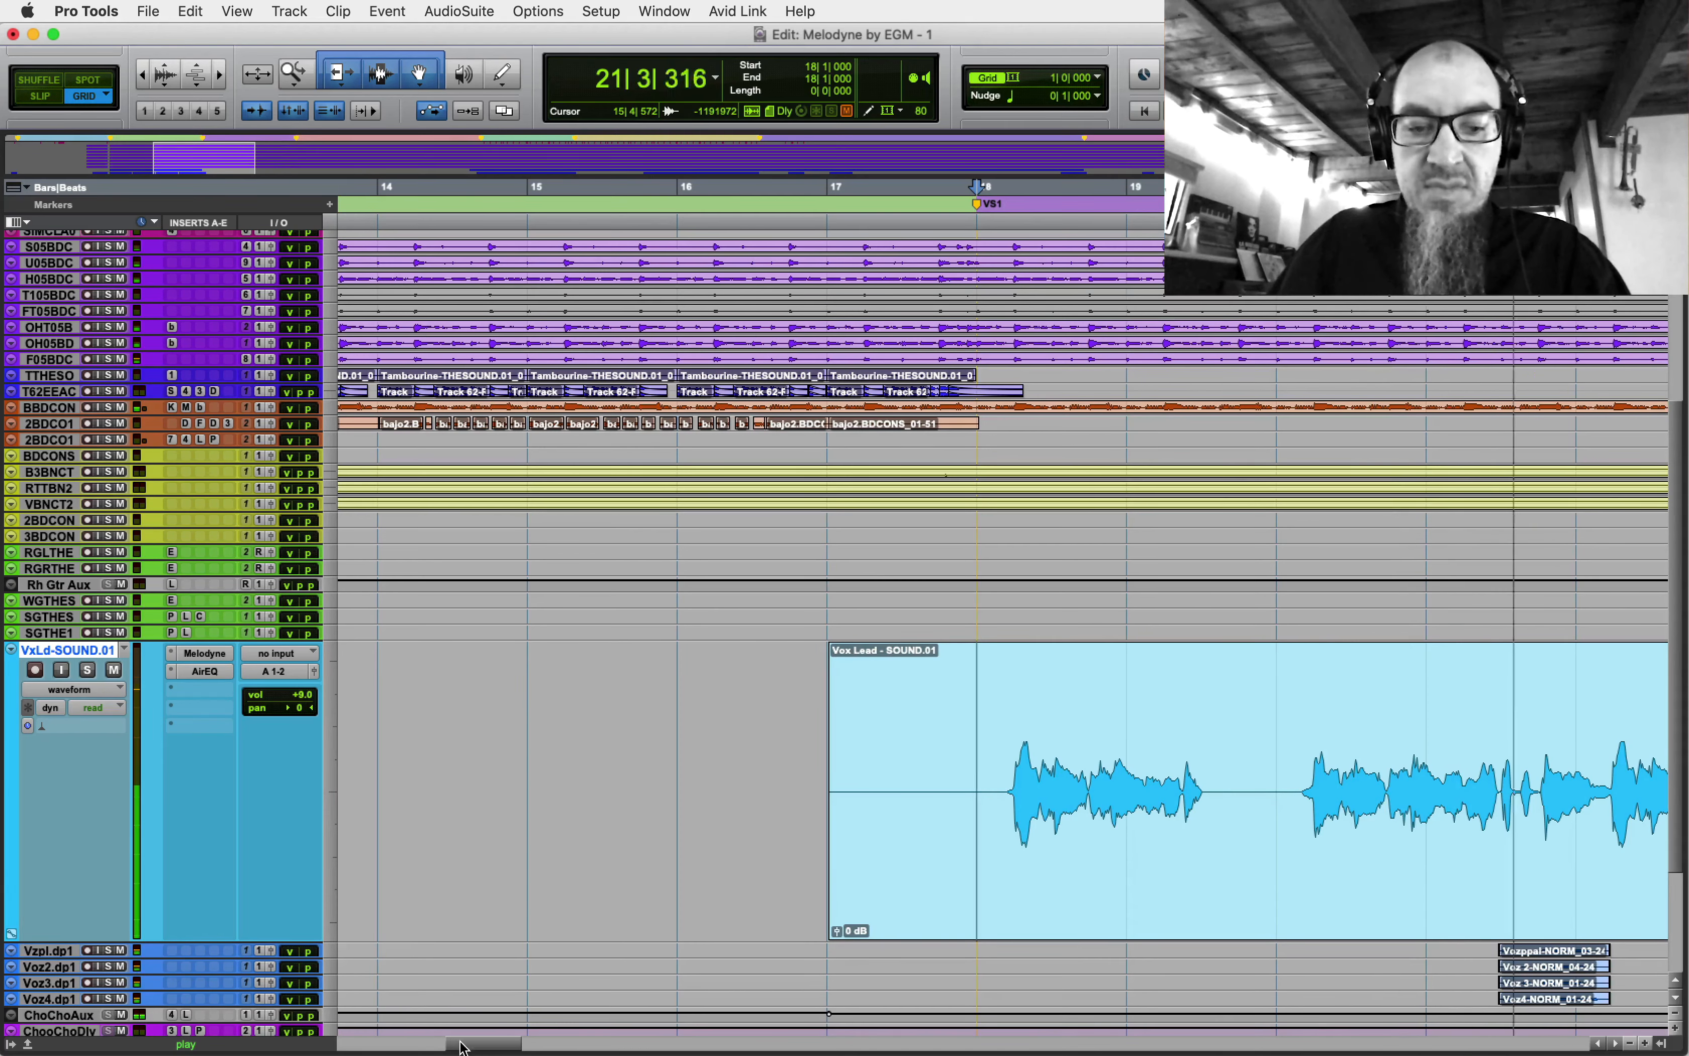
key(space)
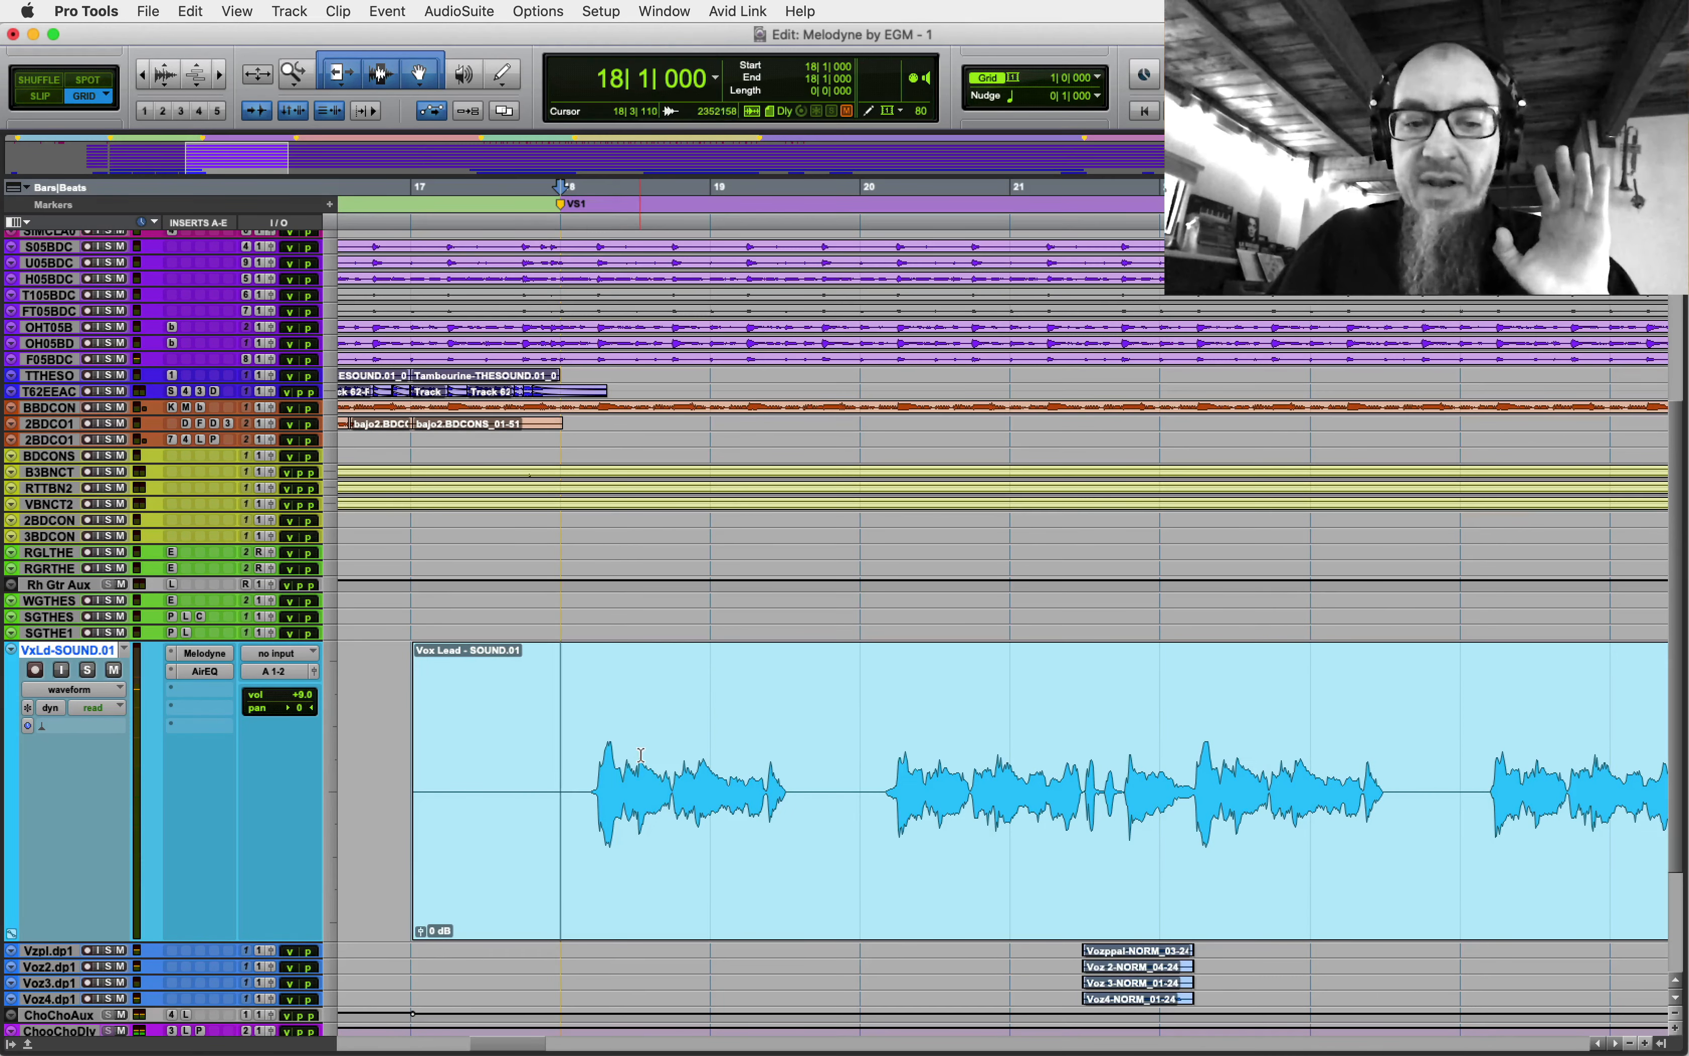
- Try deleting the lead vocal audio between bars 19 and 20, audition from bar 18, and undo the deletion
drag(716, 745, 809, 740)
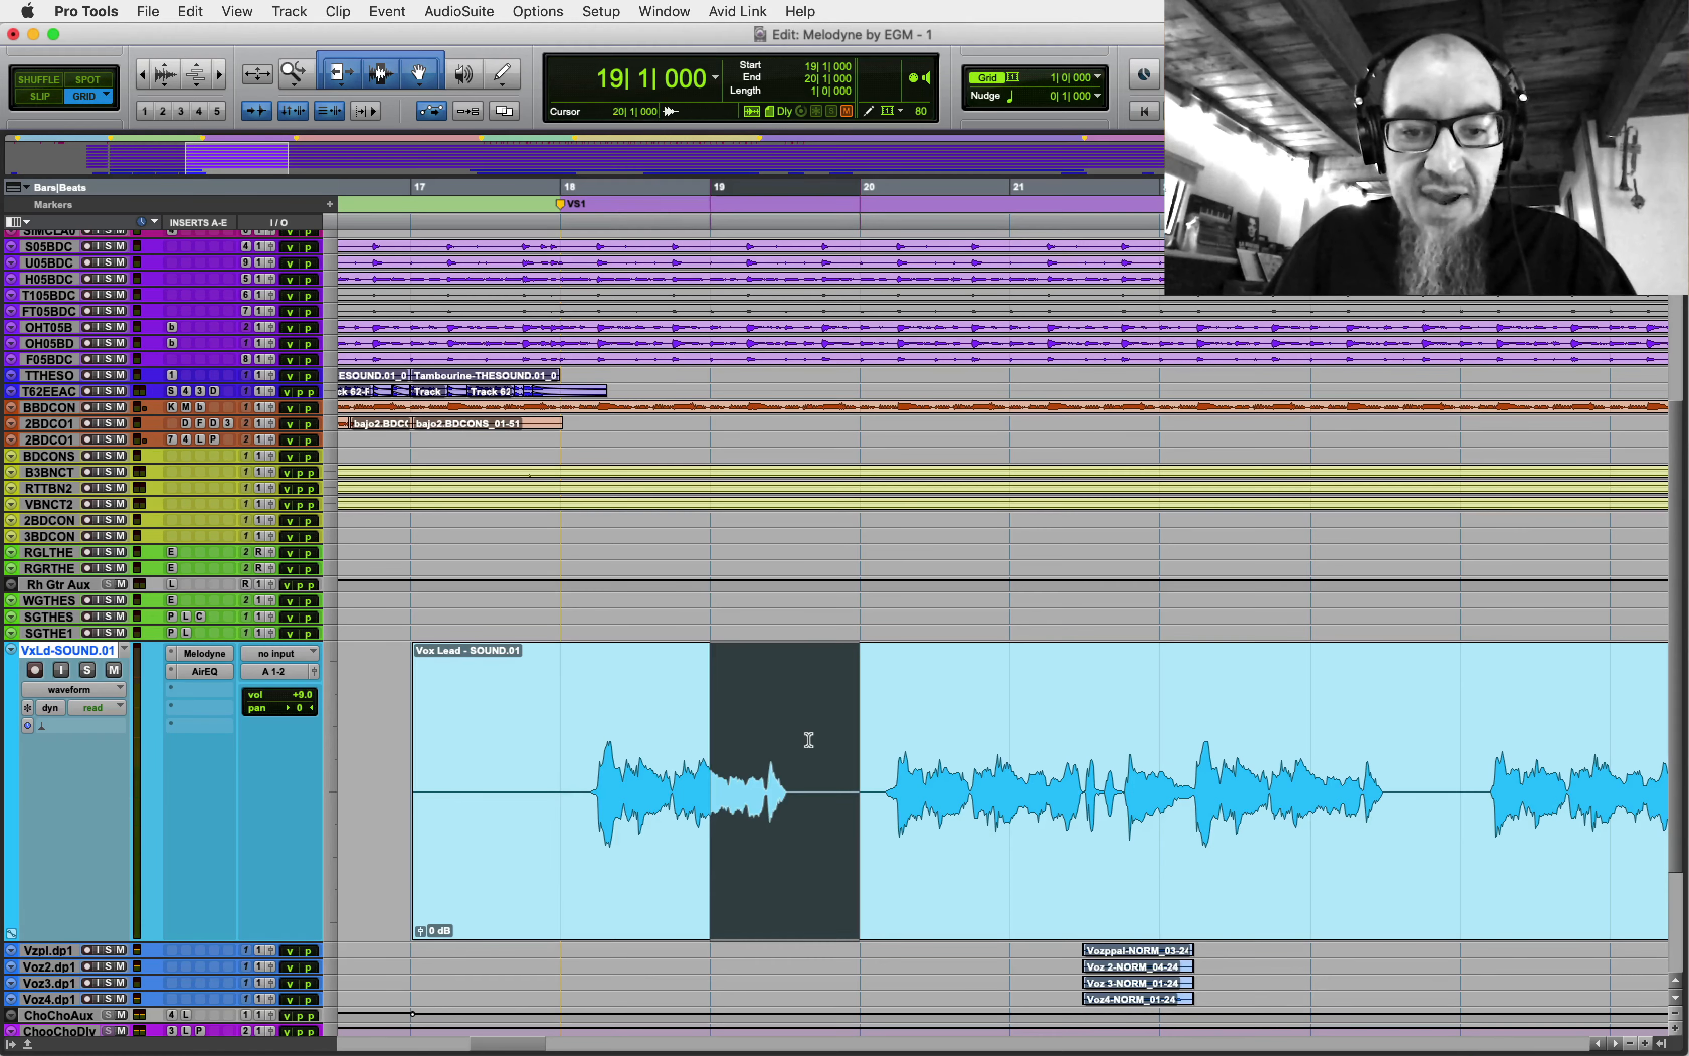
key(Delete)
click(545, 720)
key(space)
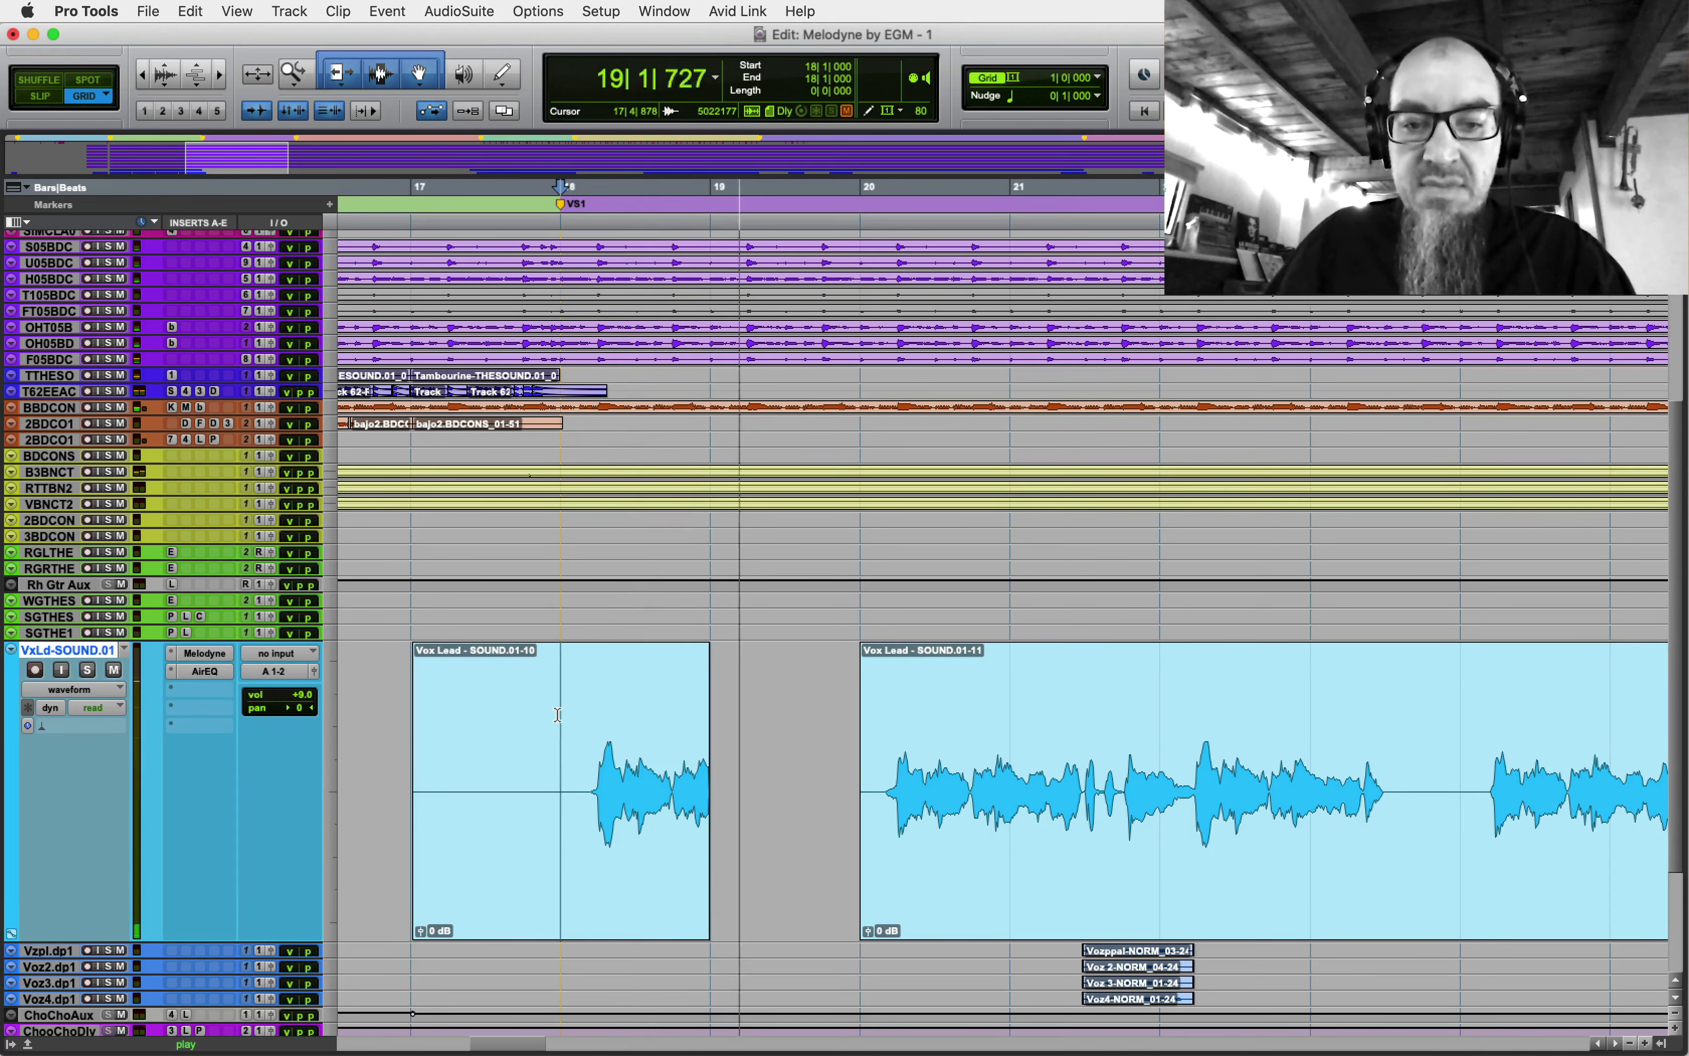
key(space)
key(super+z)
click(557, 714)
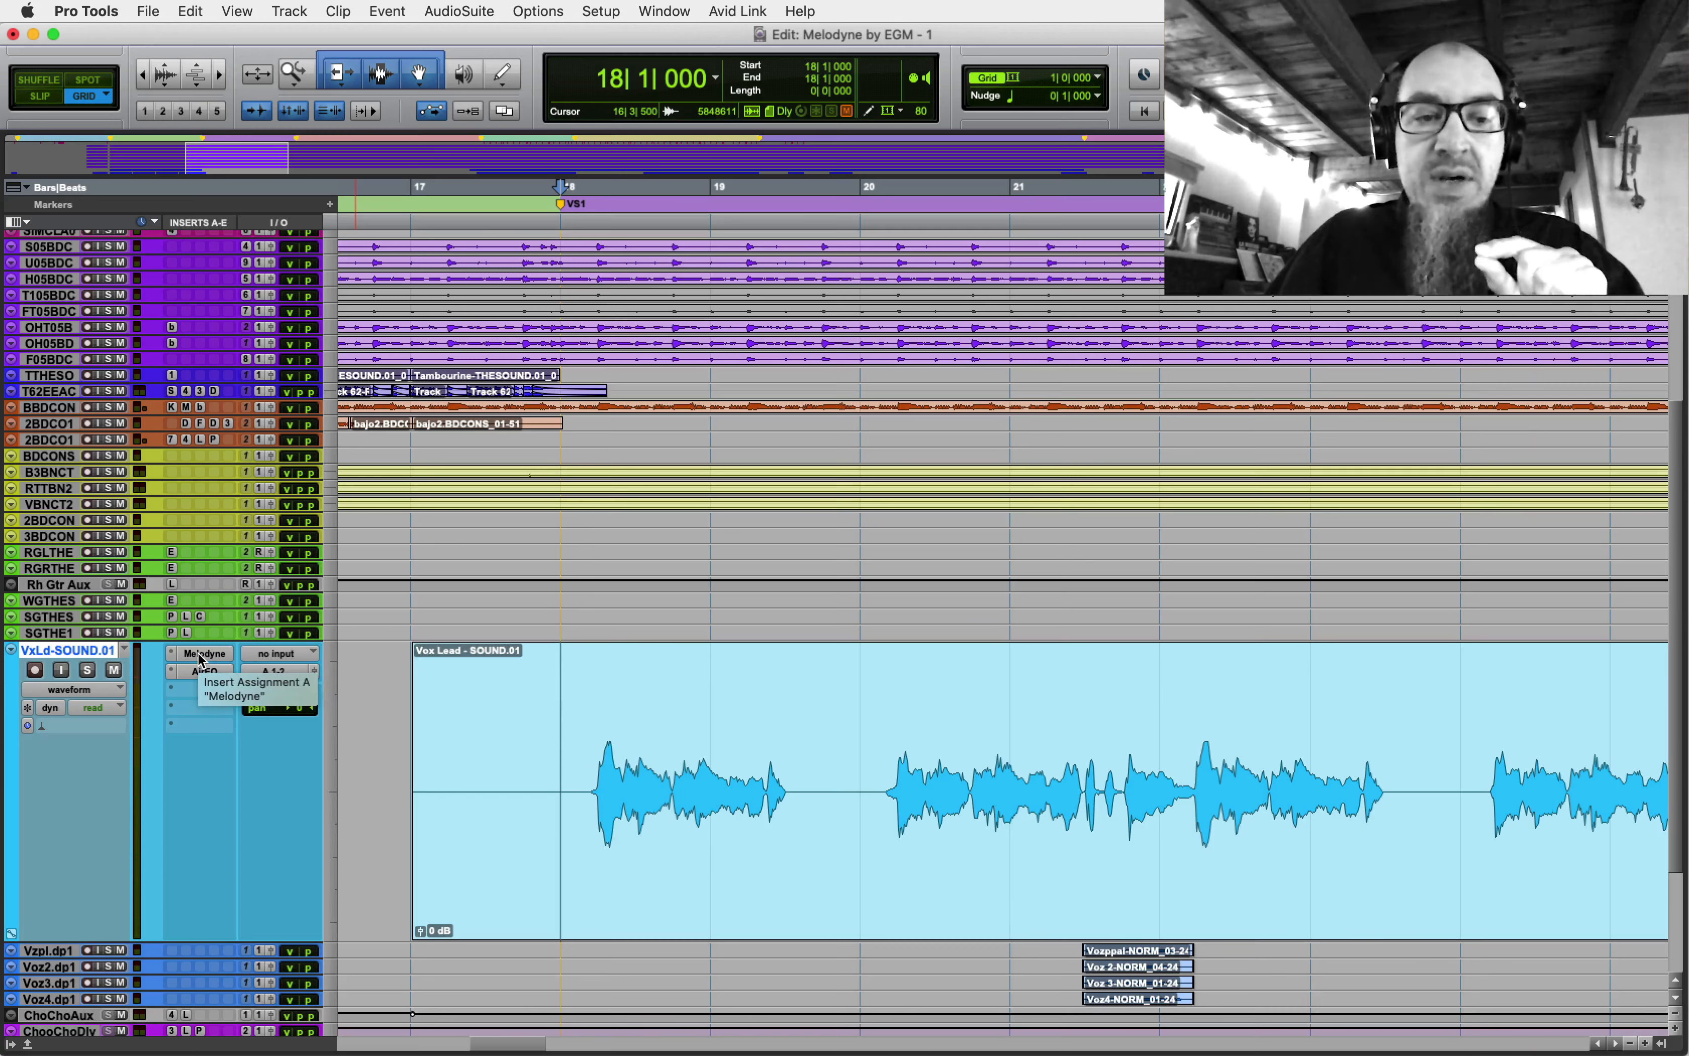
- Duplicate the lead vocal track's playlist under the name Vox Lead - SOUND.COM
click(126, 652)
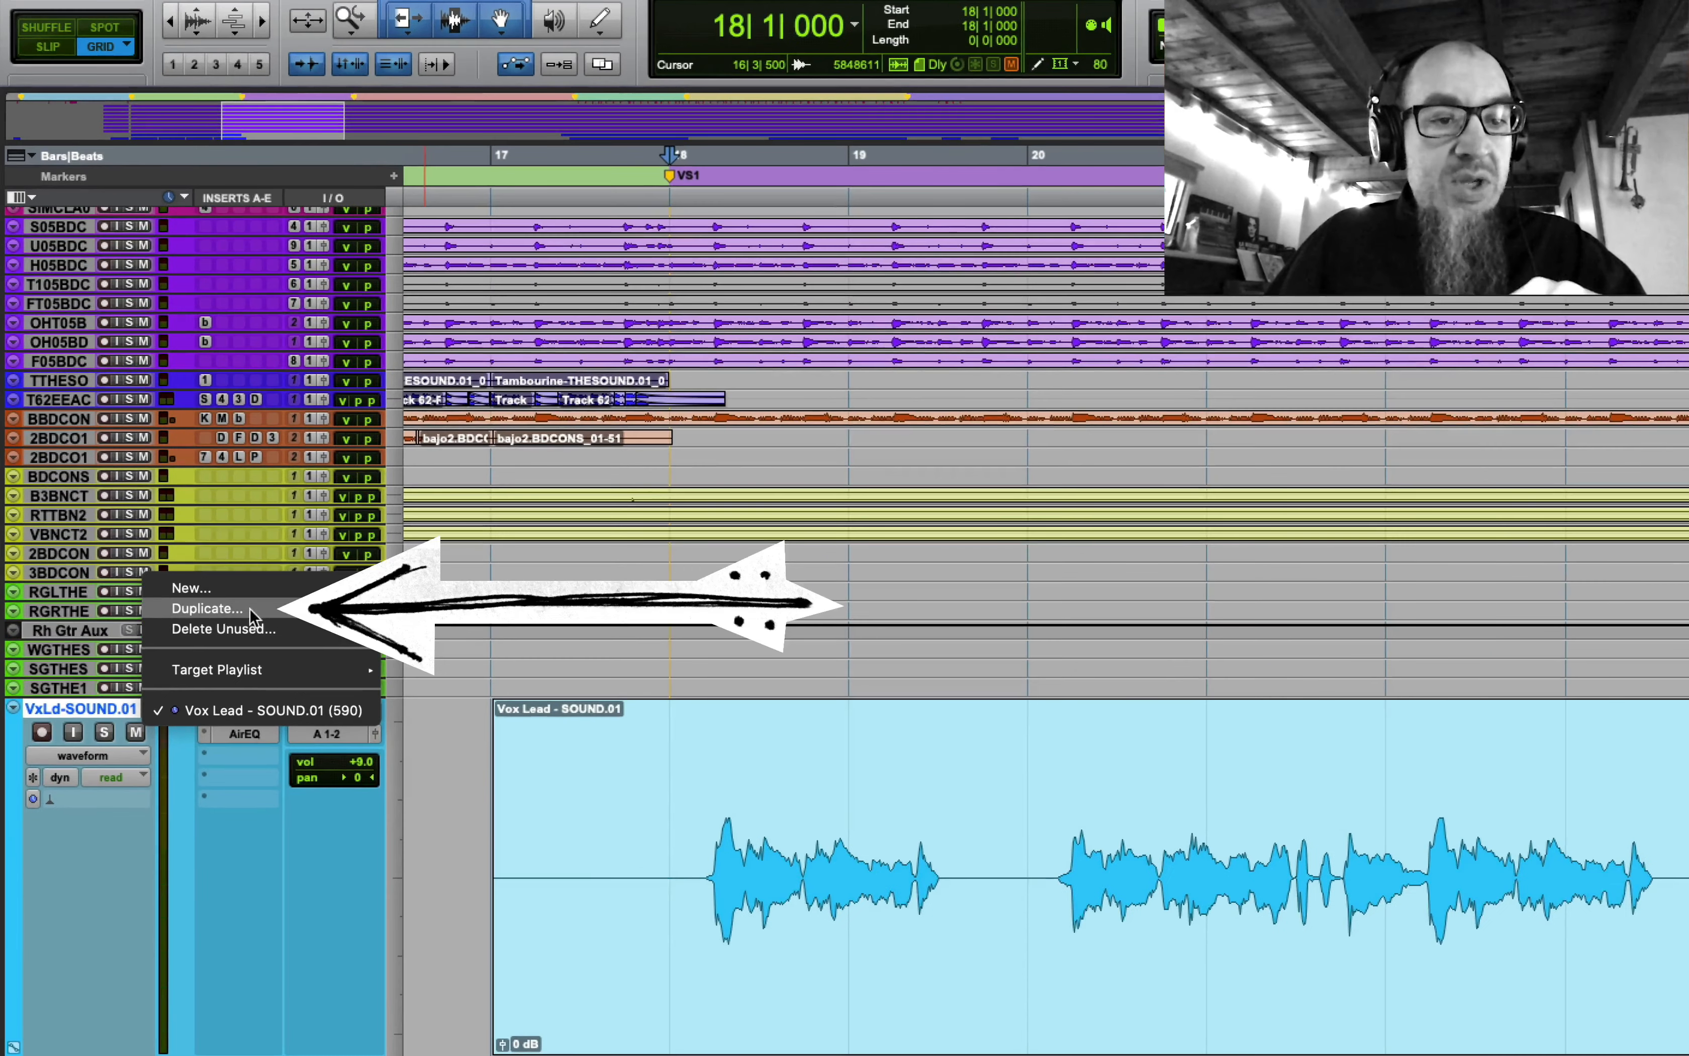
click(210, 609)
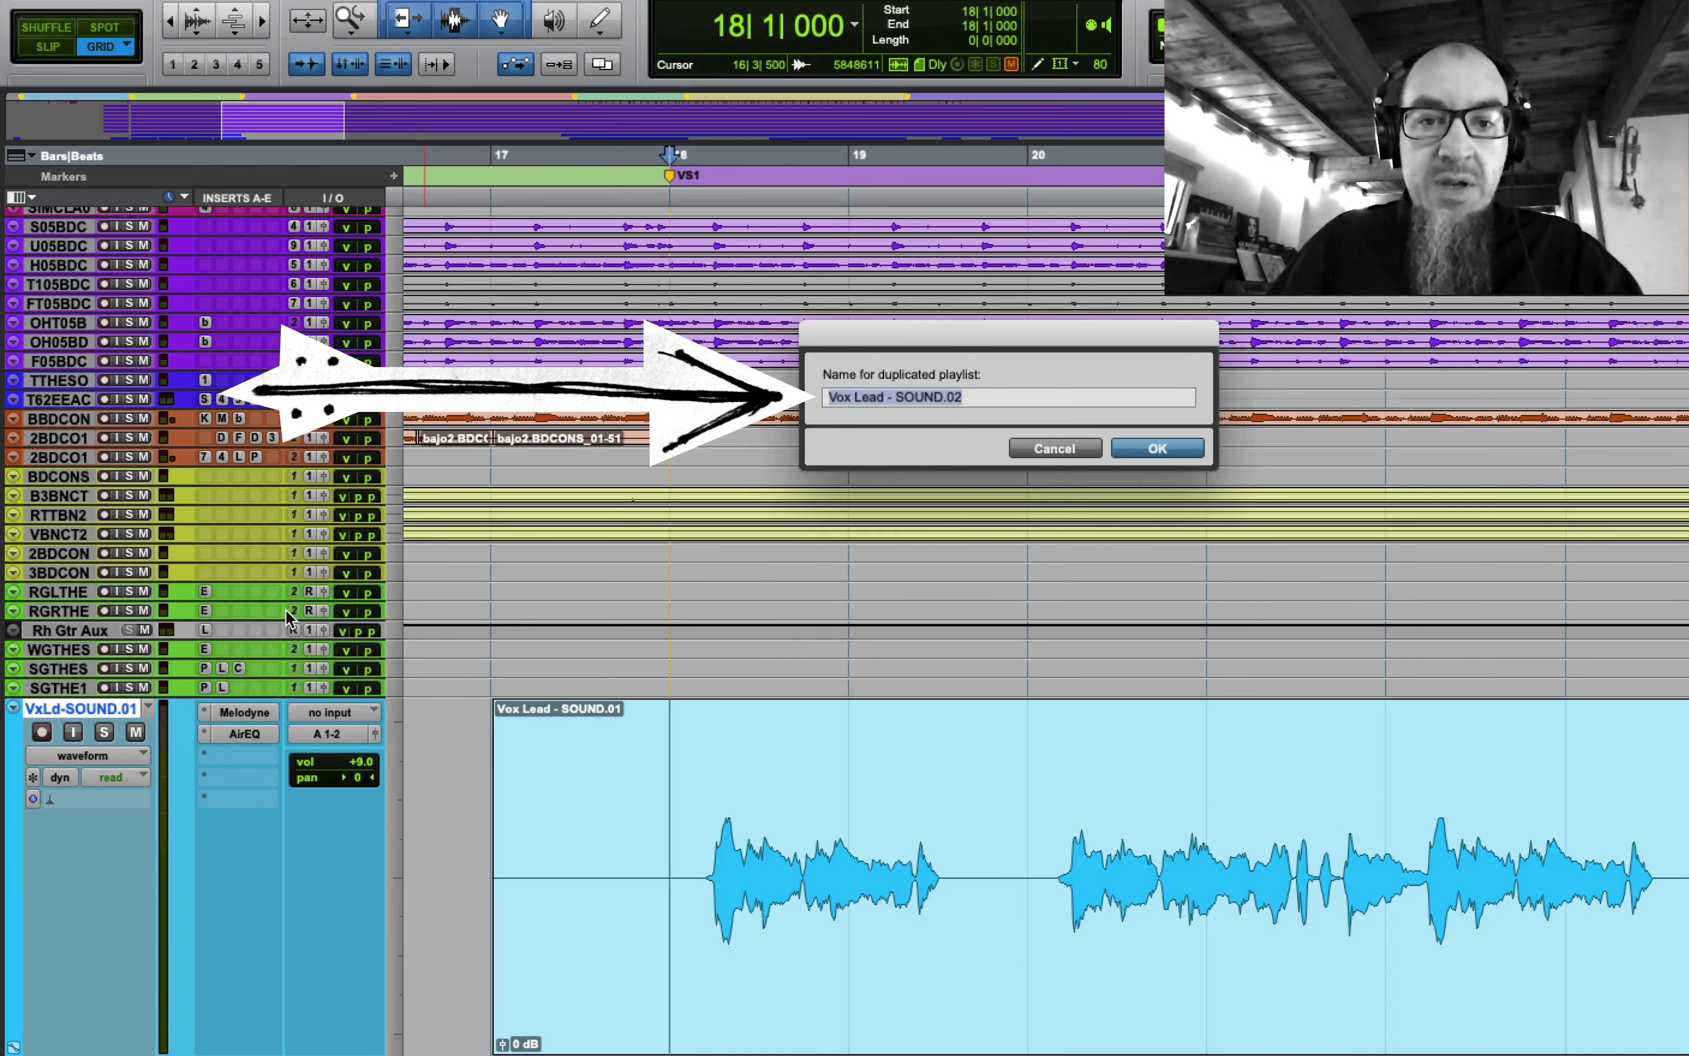
key(Right)
key(BackSpace)
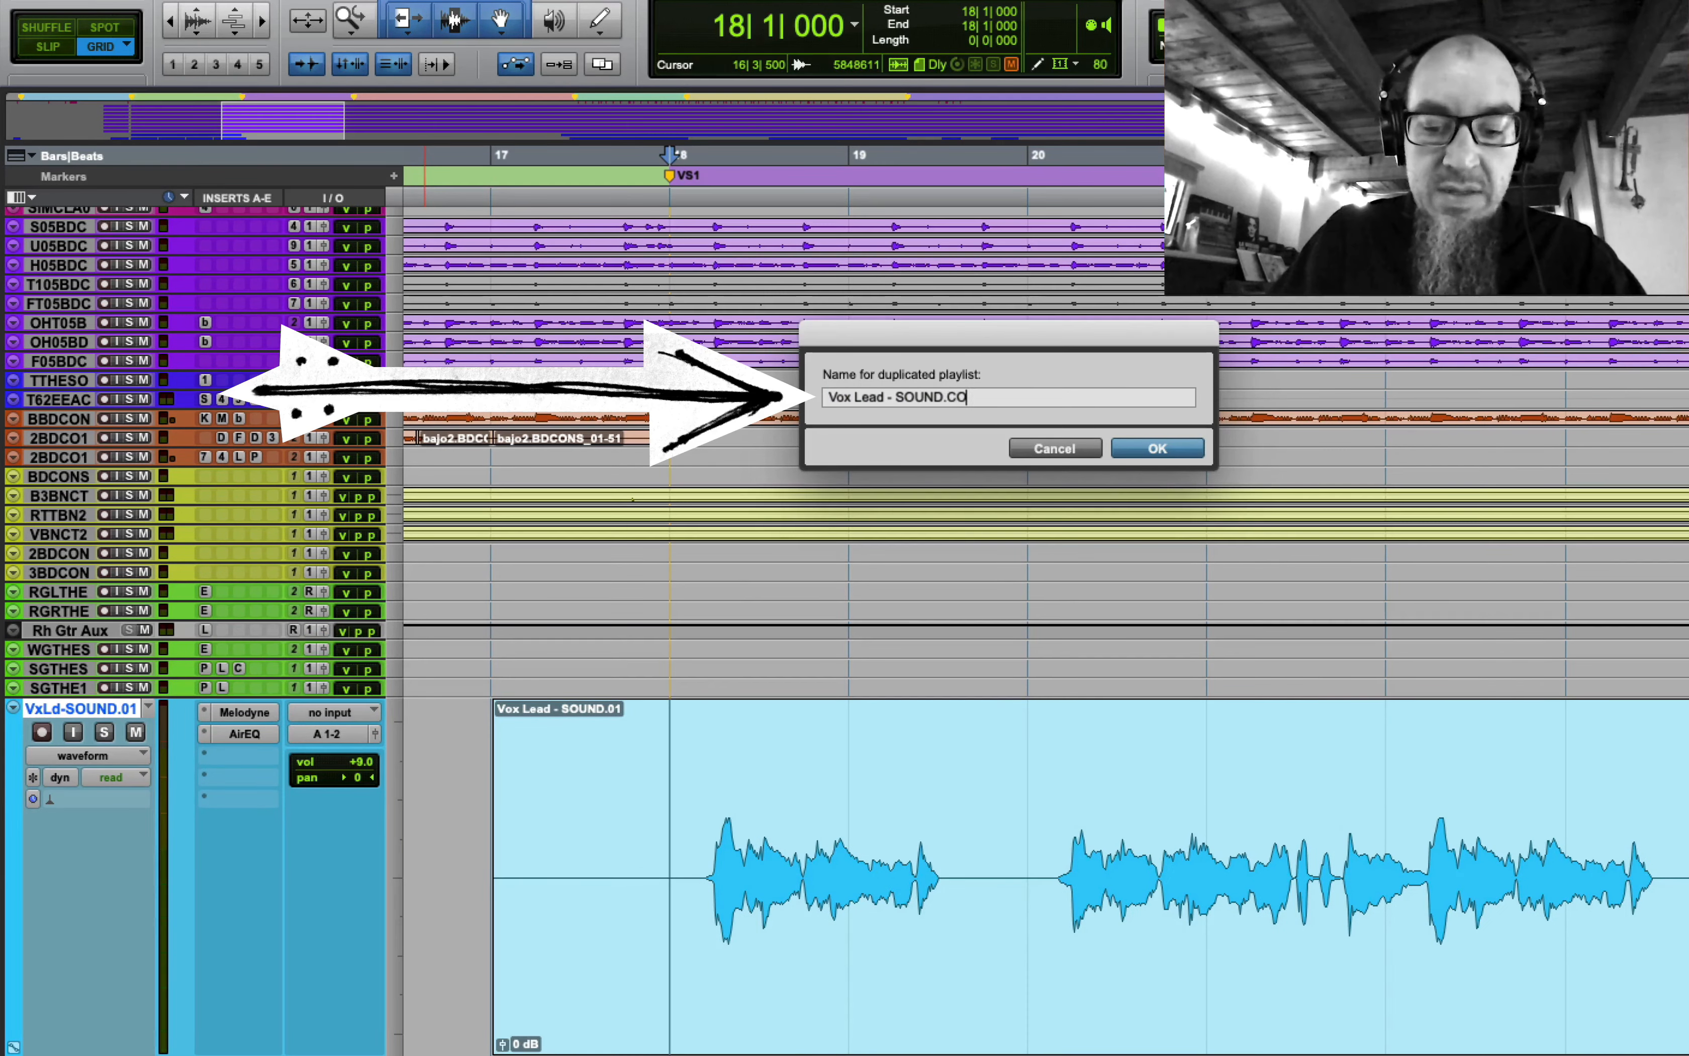
key(Return)
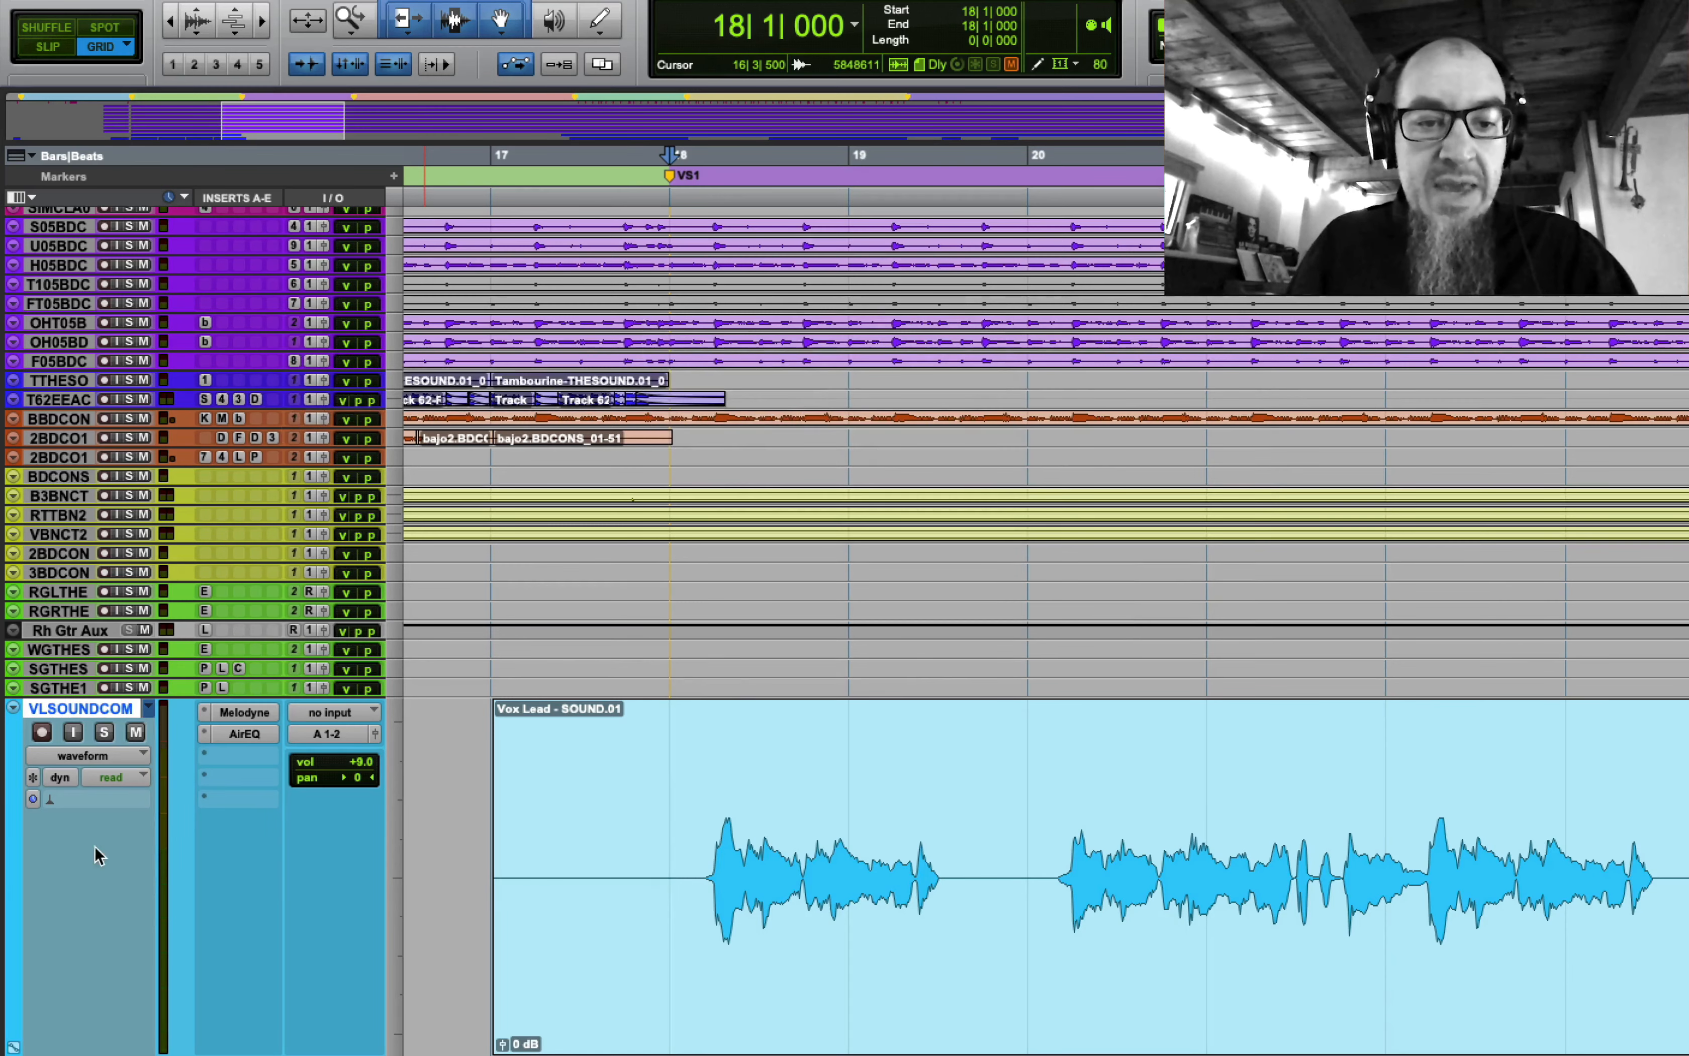
- Trim the lead vocal clip to start at bar 18 with a short fade-in, and play from there
mouse_move(505, 842)
mouse_down()
mouse_move(670, 803)
mouse_move(679, 724)
mouse_move(696, 720)
mouse_up()
click(659, 747)
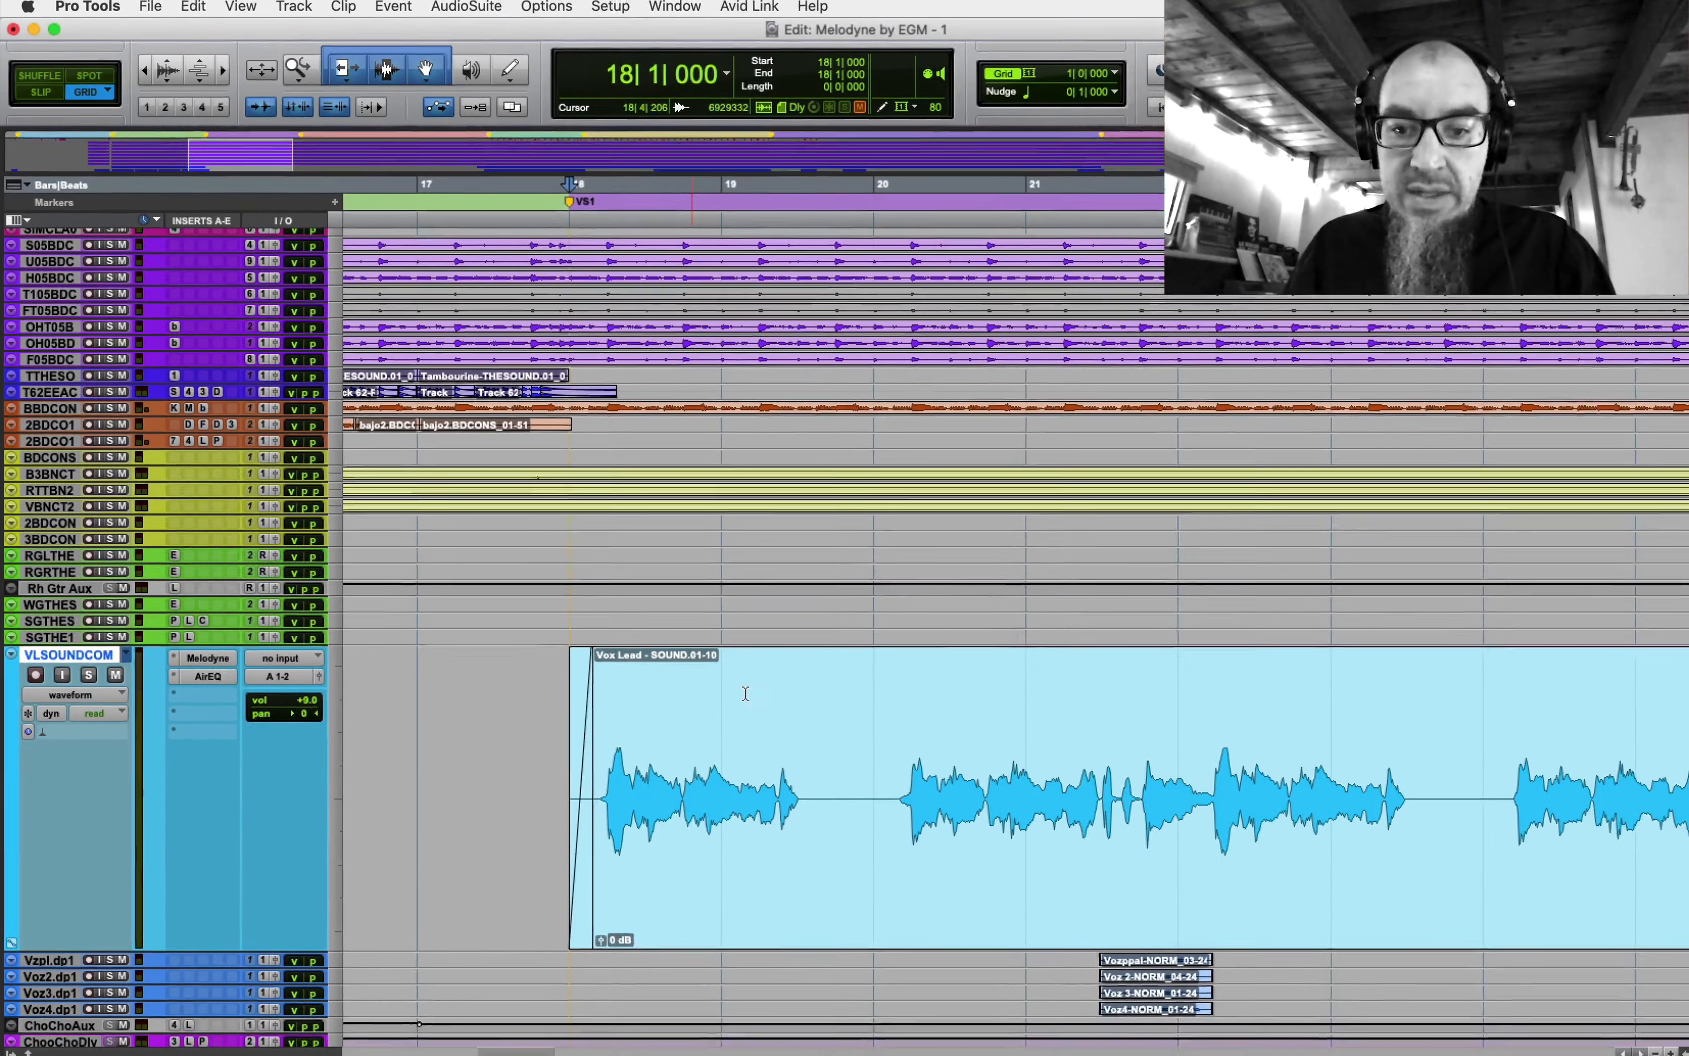
key(space)
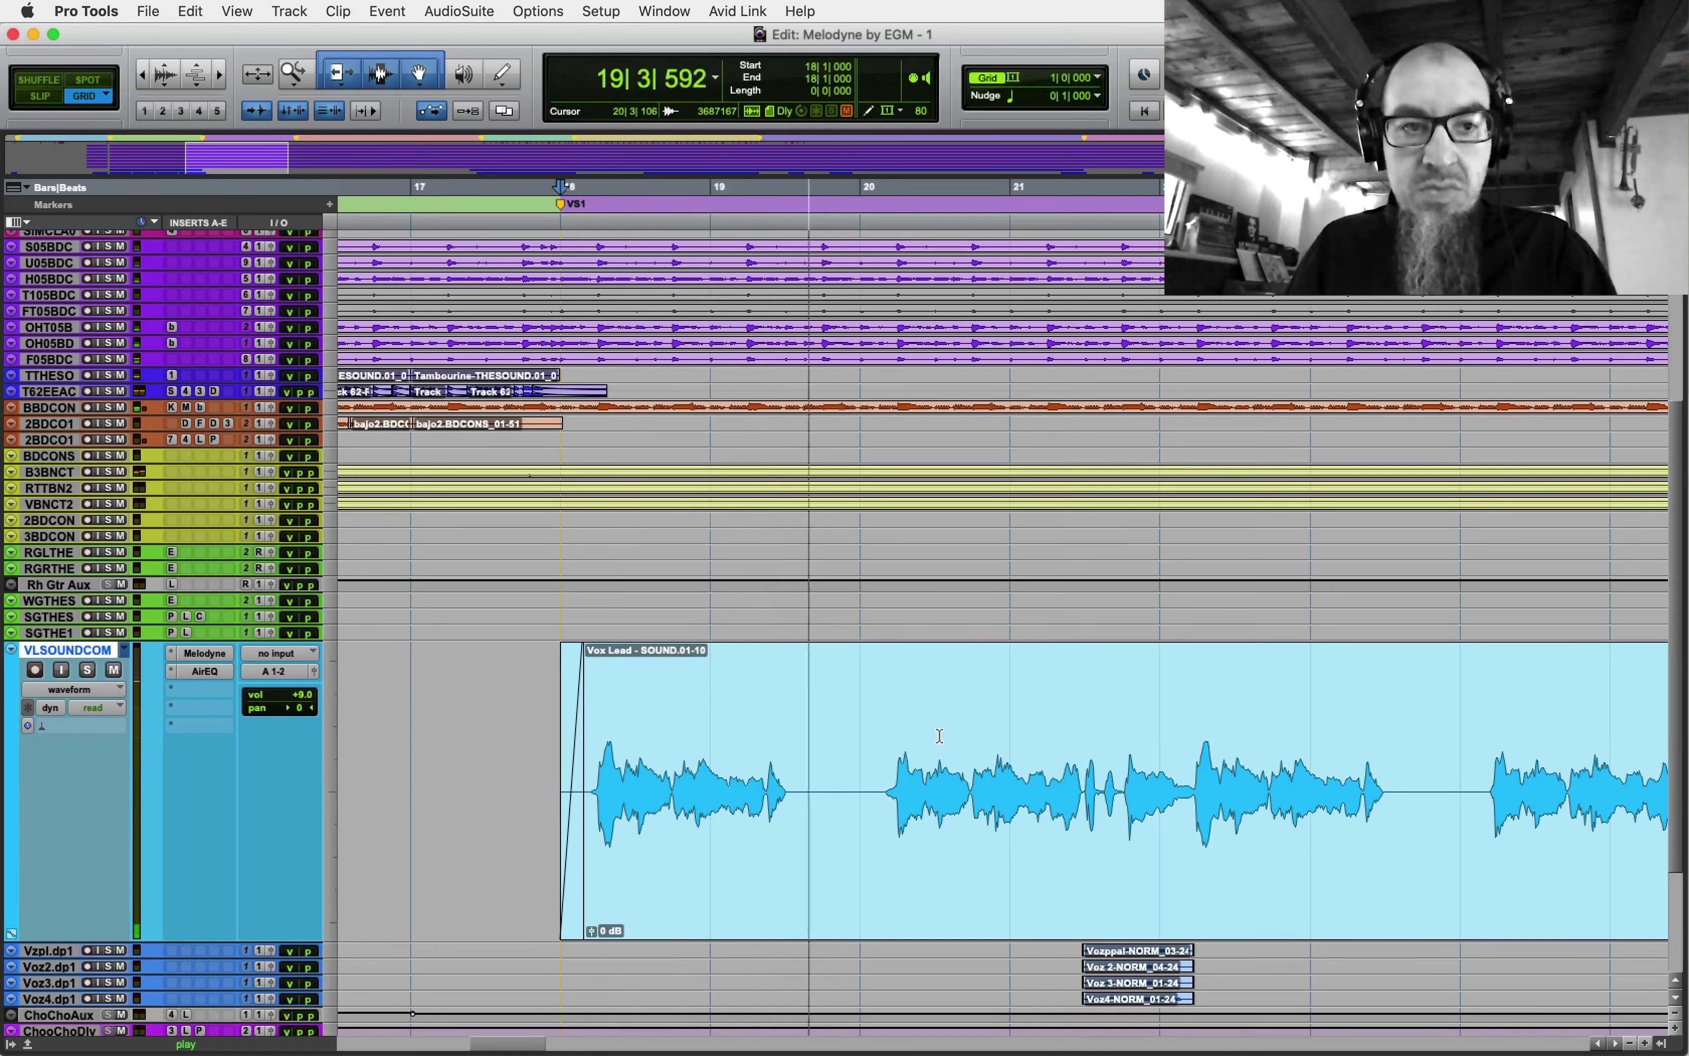
- In Slip mode, audition around bar 21 and delete the vocal audio from 21|2|884 up to the start of the next loud phrase
key(F2)
click(1048, 734)
key(super+bracketright)
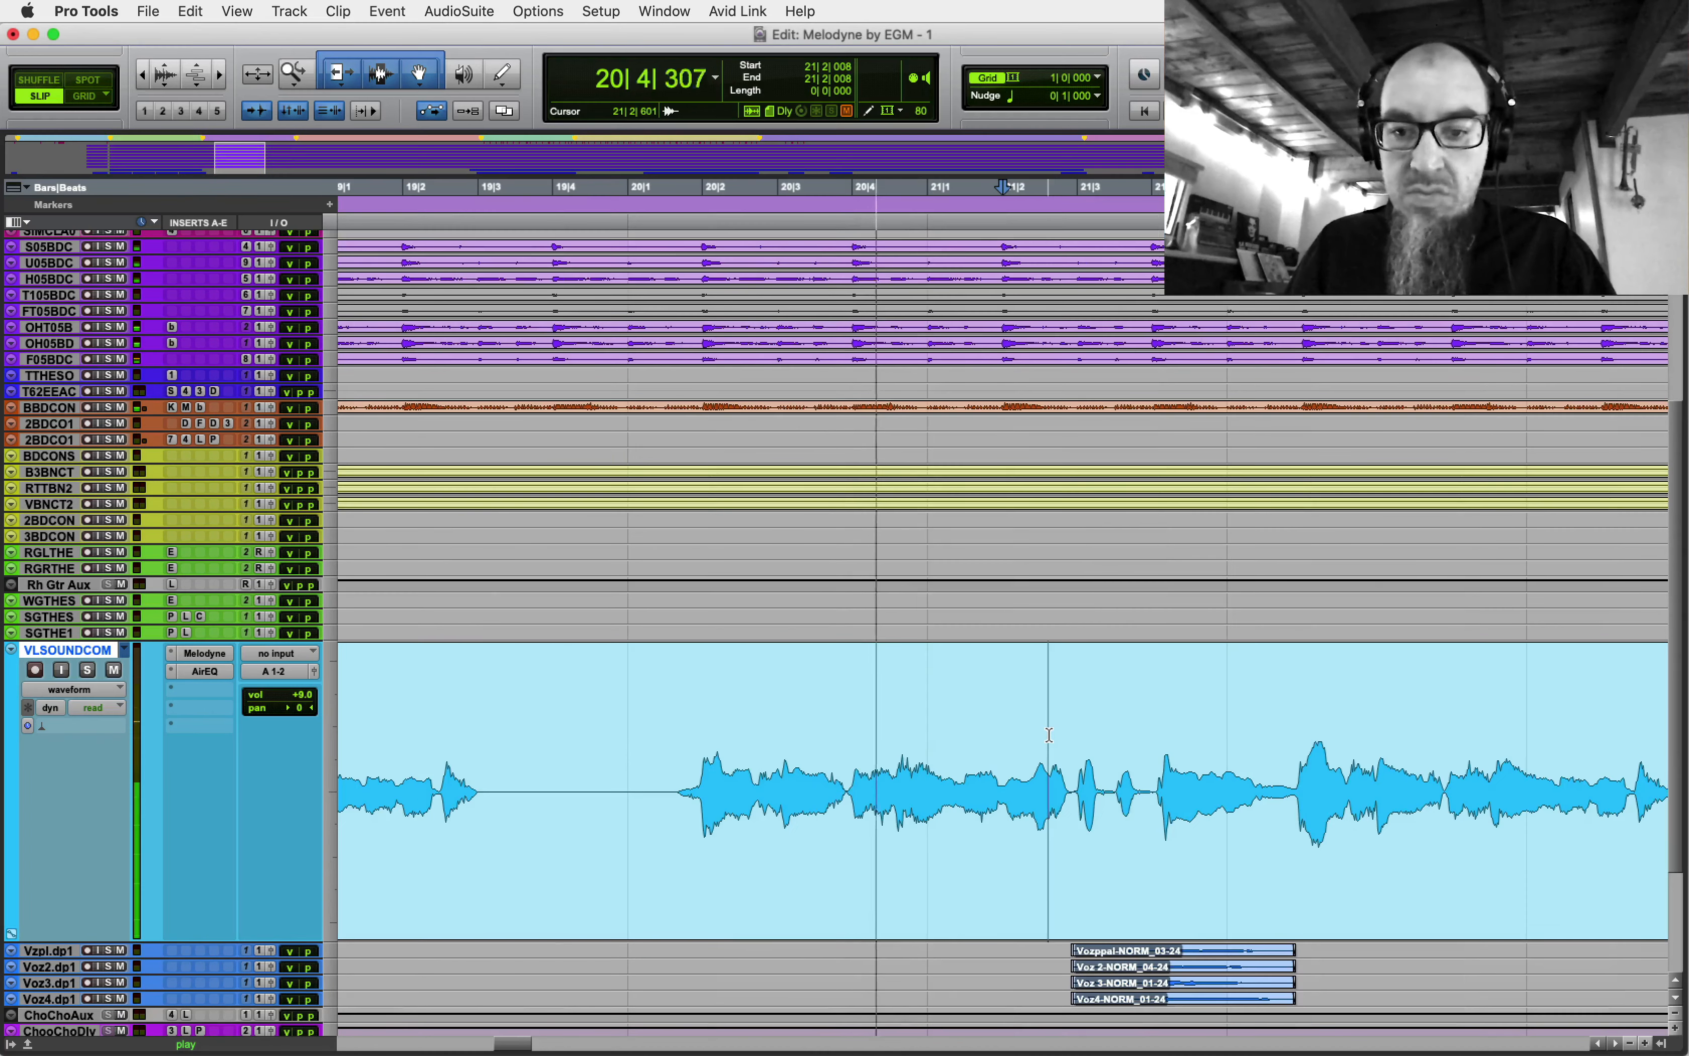
key(Down)
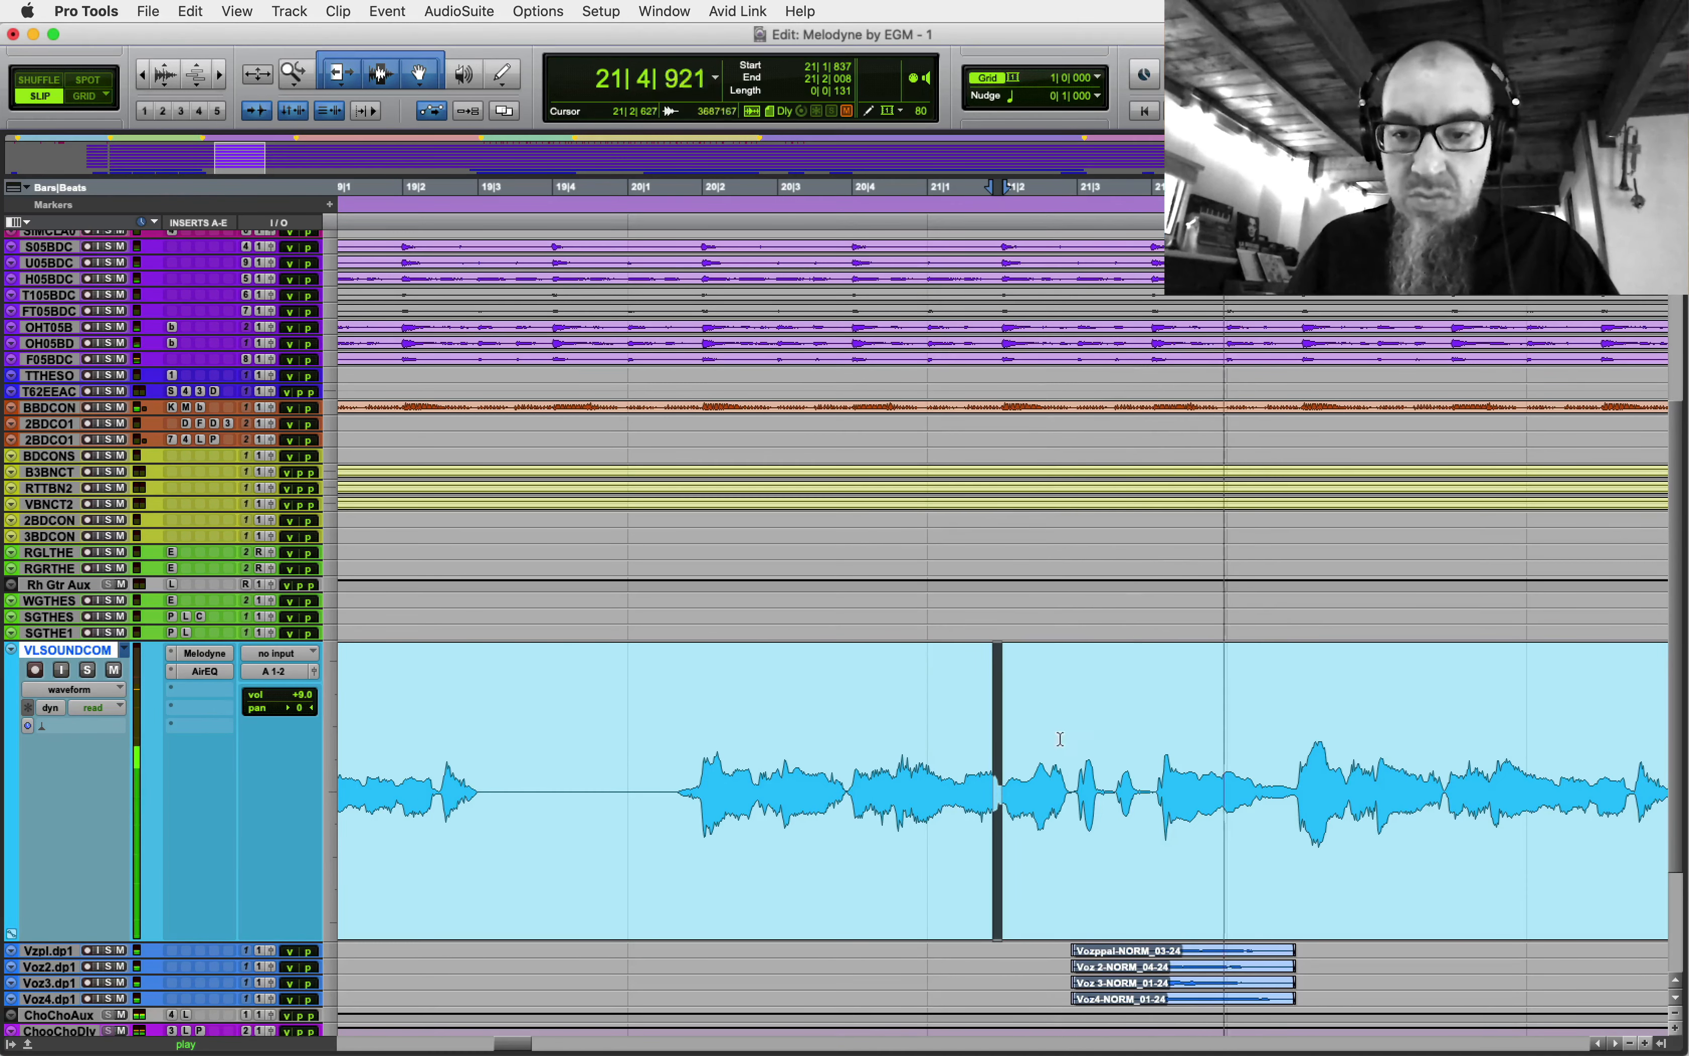
click(1067, 742)
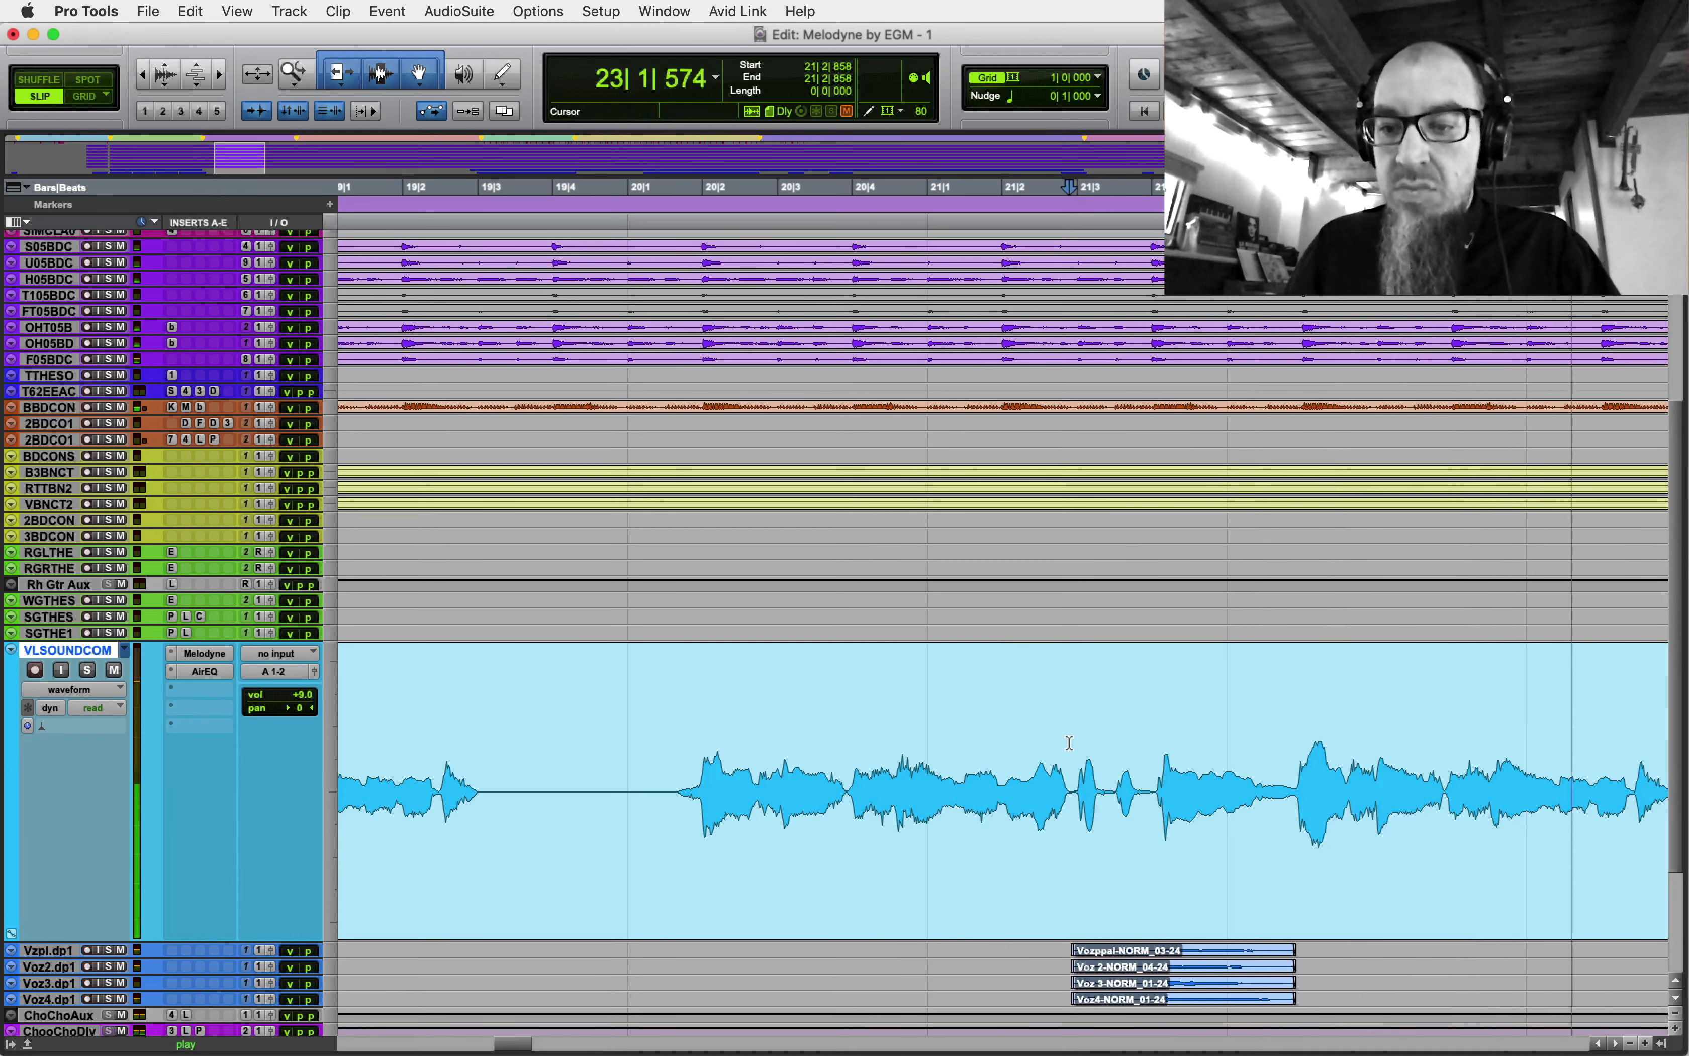
key(space)
click(1071, 743)
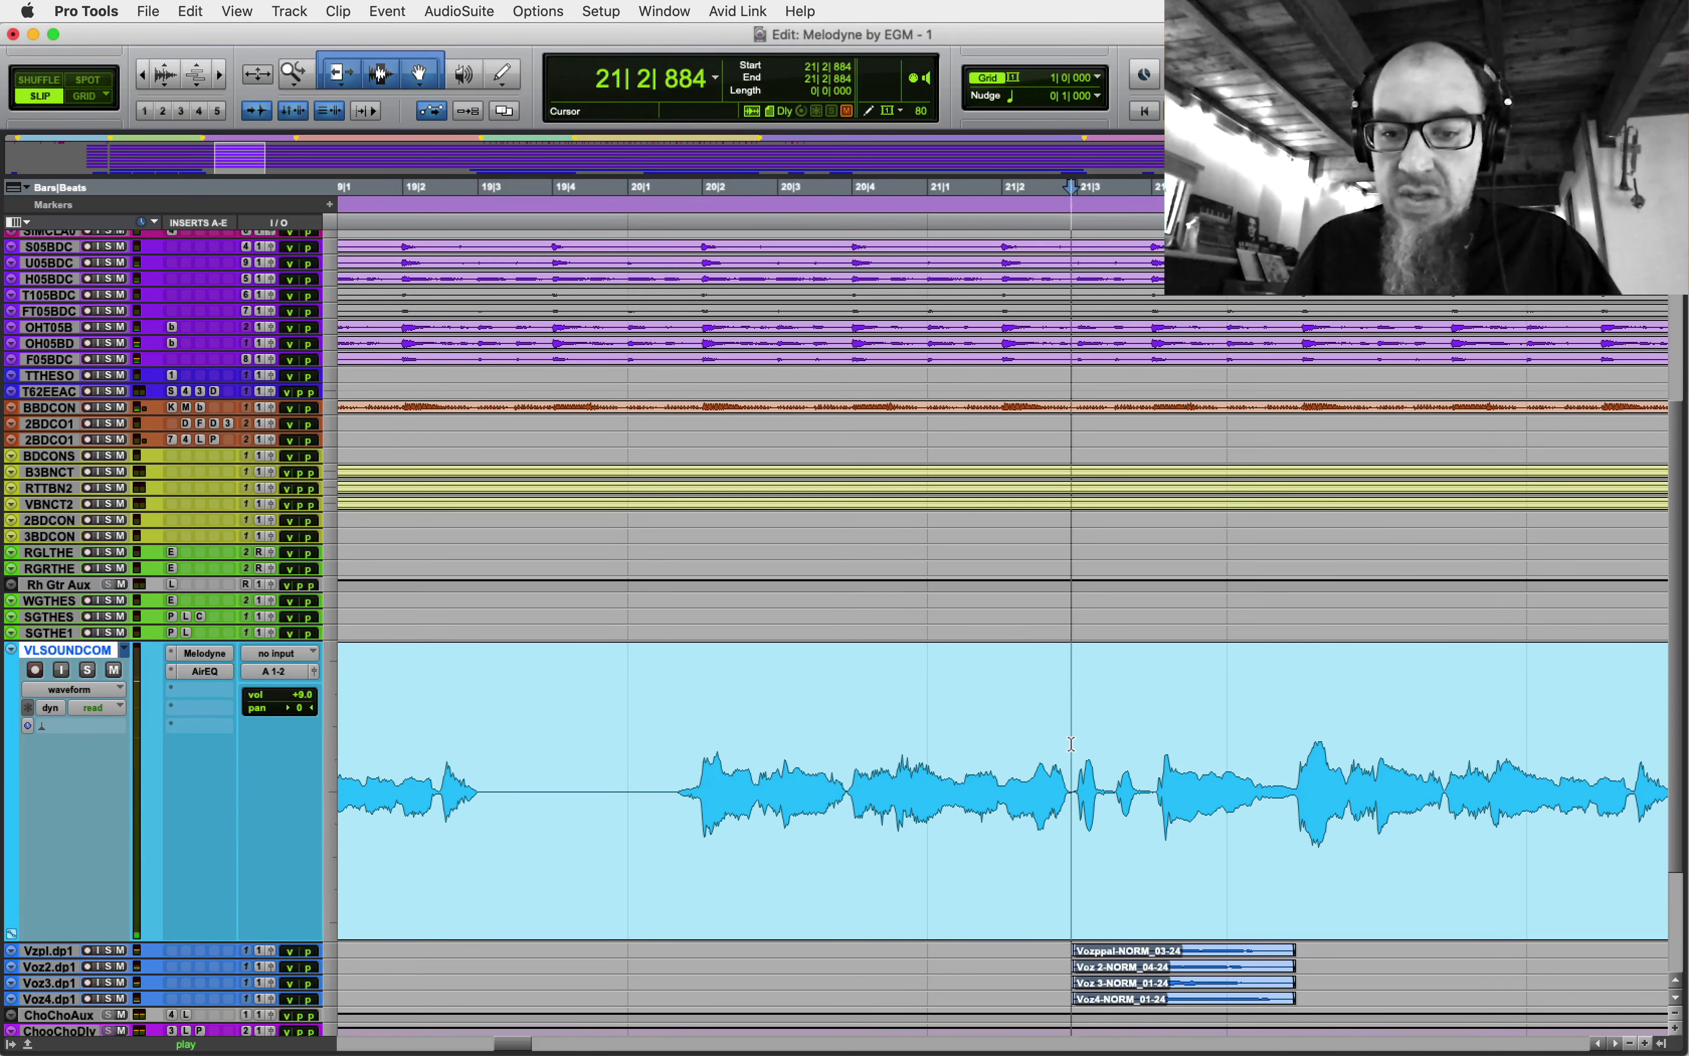
key(space)
key(space)
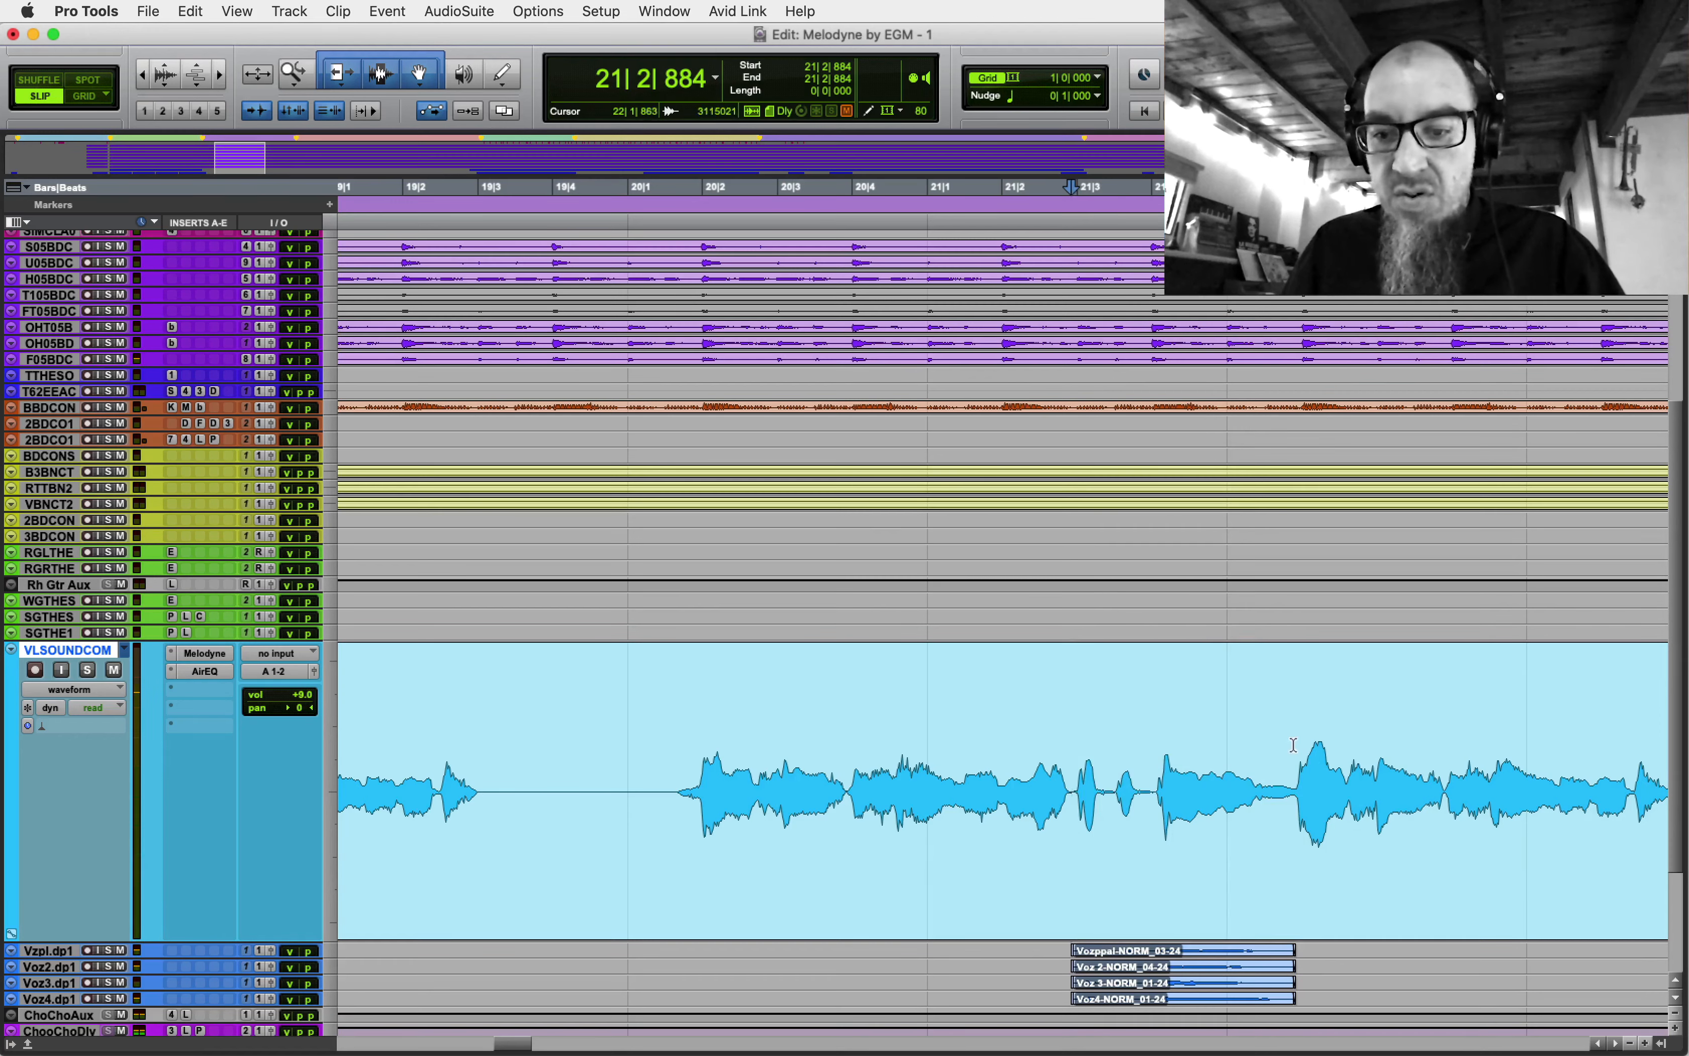
shift+click(1291, 744)
key(Delete)
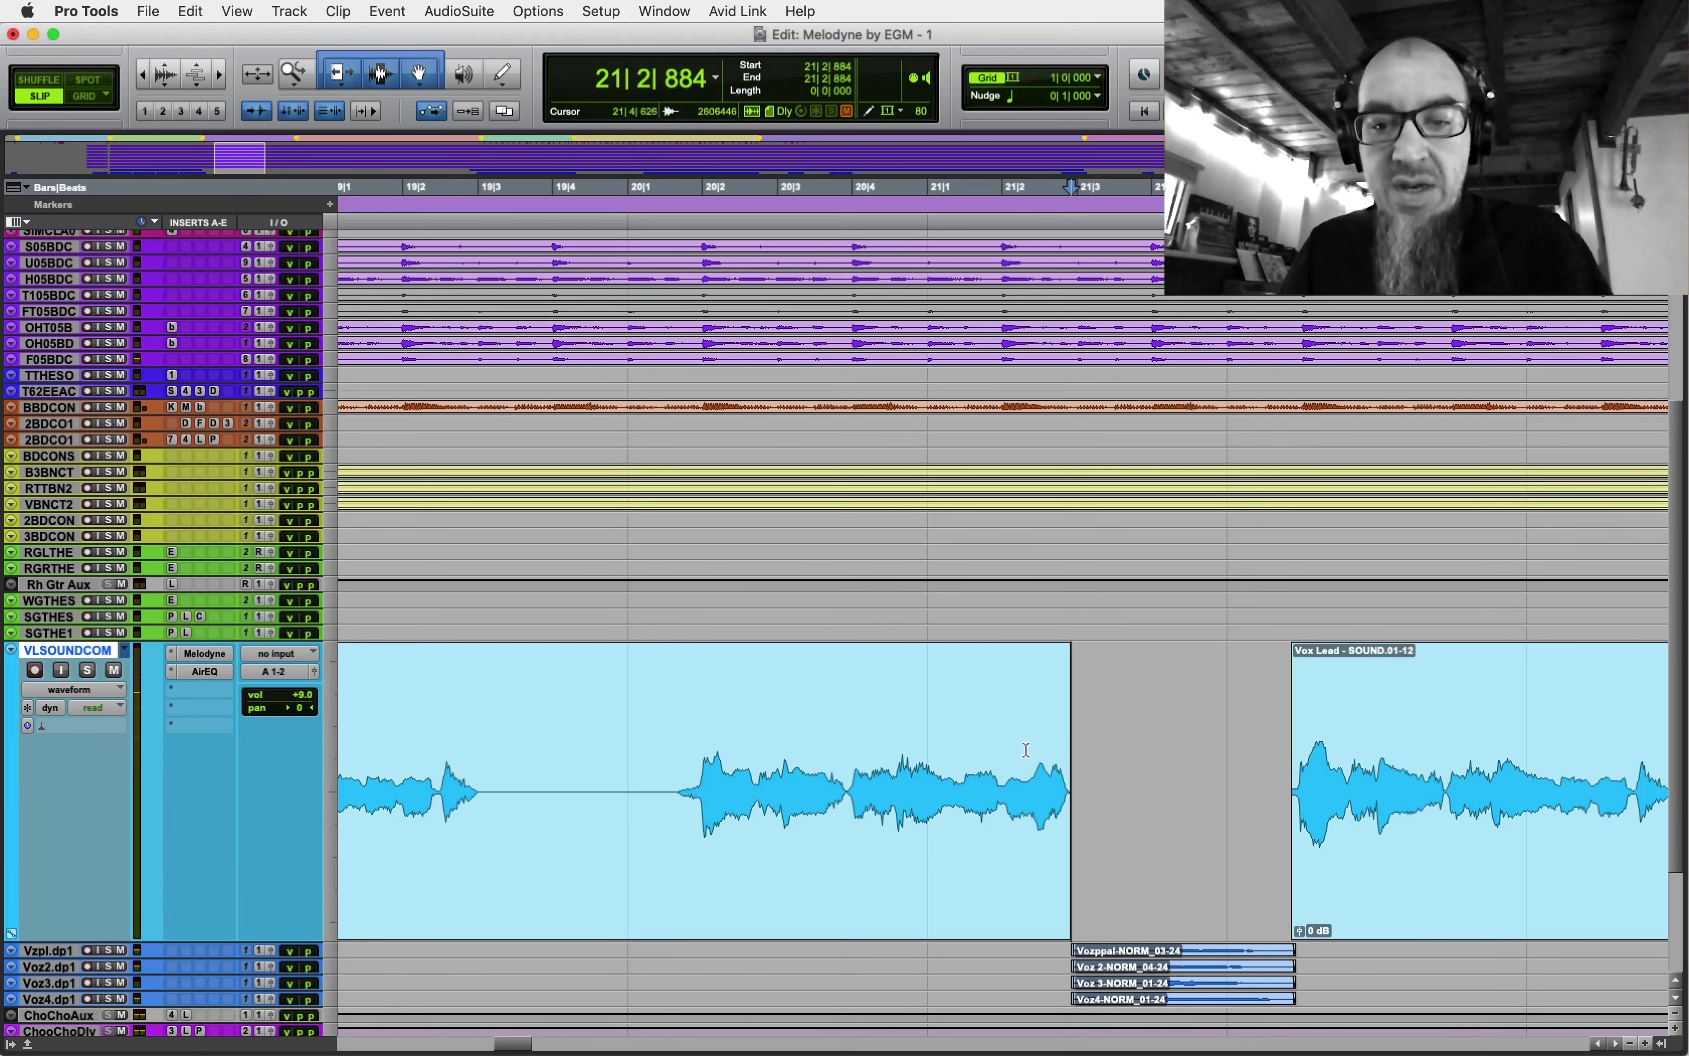
- Add short fades to the vocal clip edges on both sides of the gap, and place the cursor at 23|4|532 before the next phrase
mouse_move(1071, 659)
mouse_down()
mouse_move(926, 659)
mouse_move(1066, 660)
mouse_up()
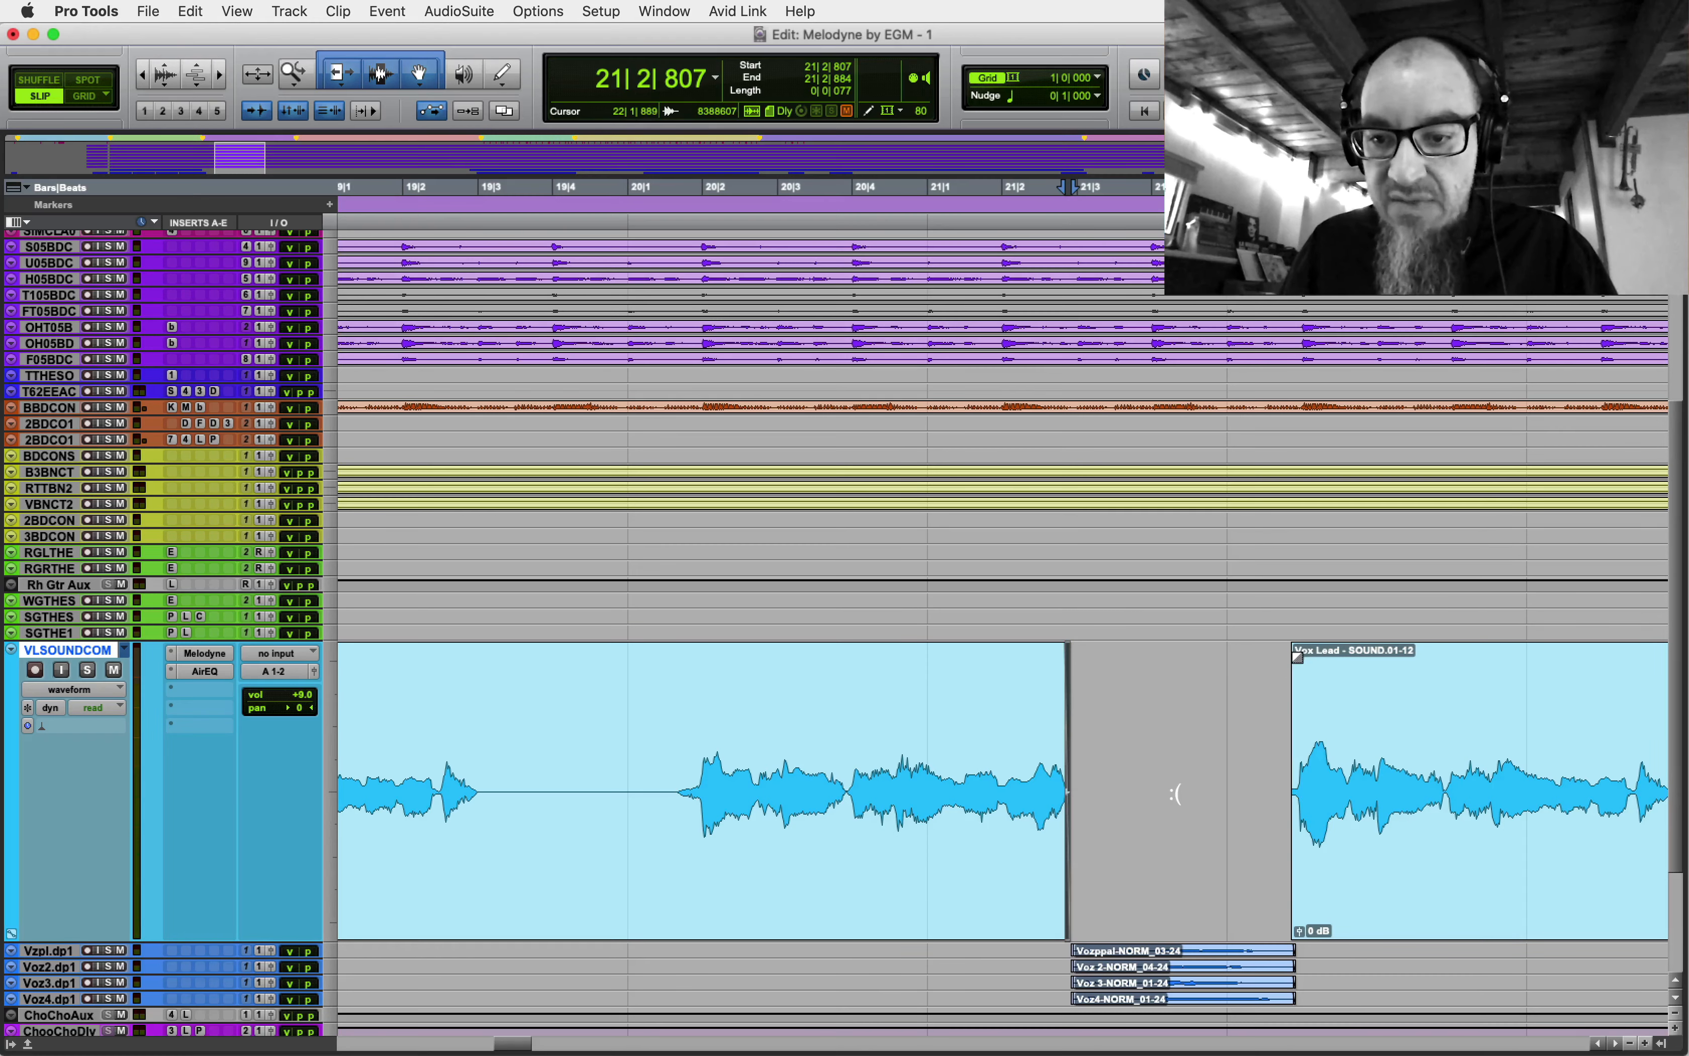
drag(1298, 657, 1300, 657)
drag(1383, 755, 1676, 765)
click(826, 748)
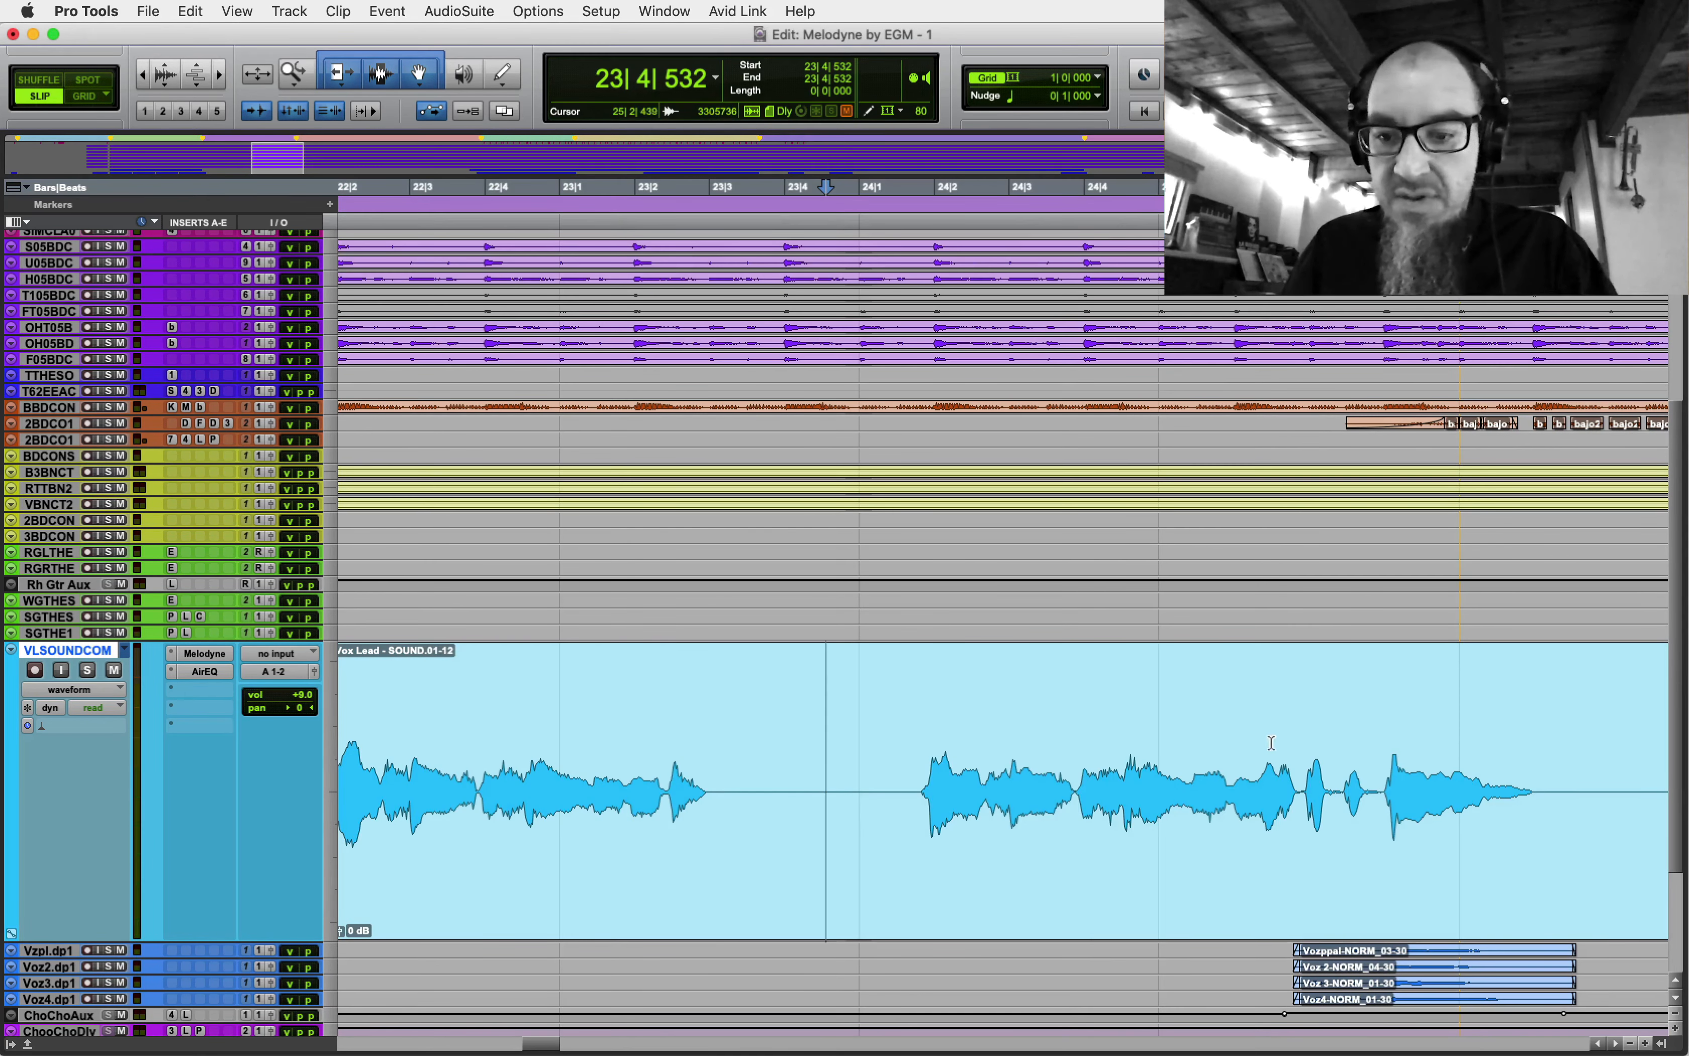
- Play from before the next vocal phrase and separate the lead vocal clip at 25|2|838
key(space)
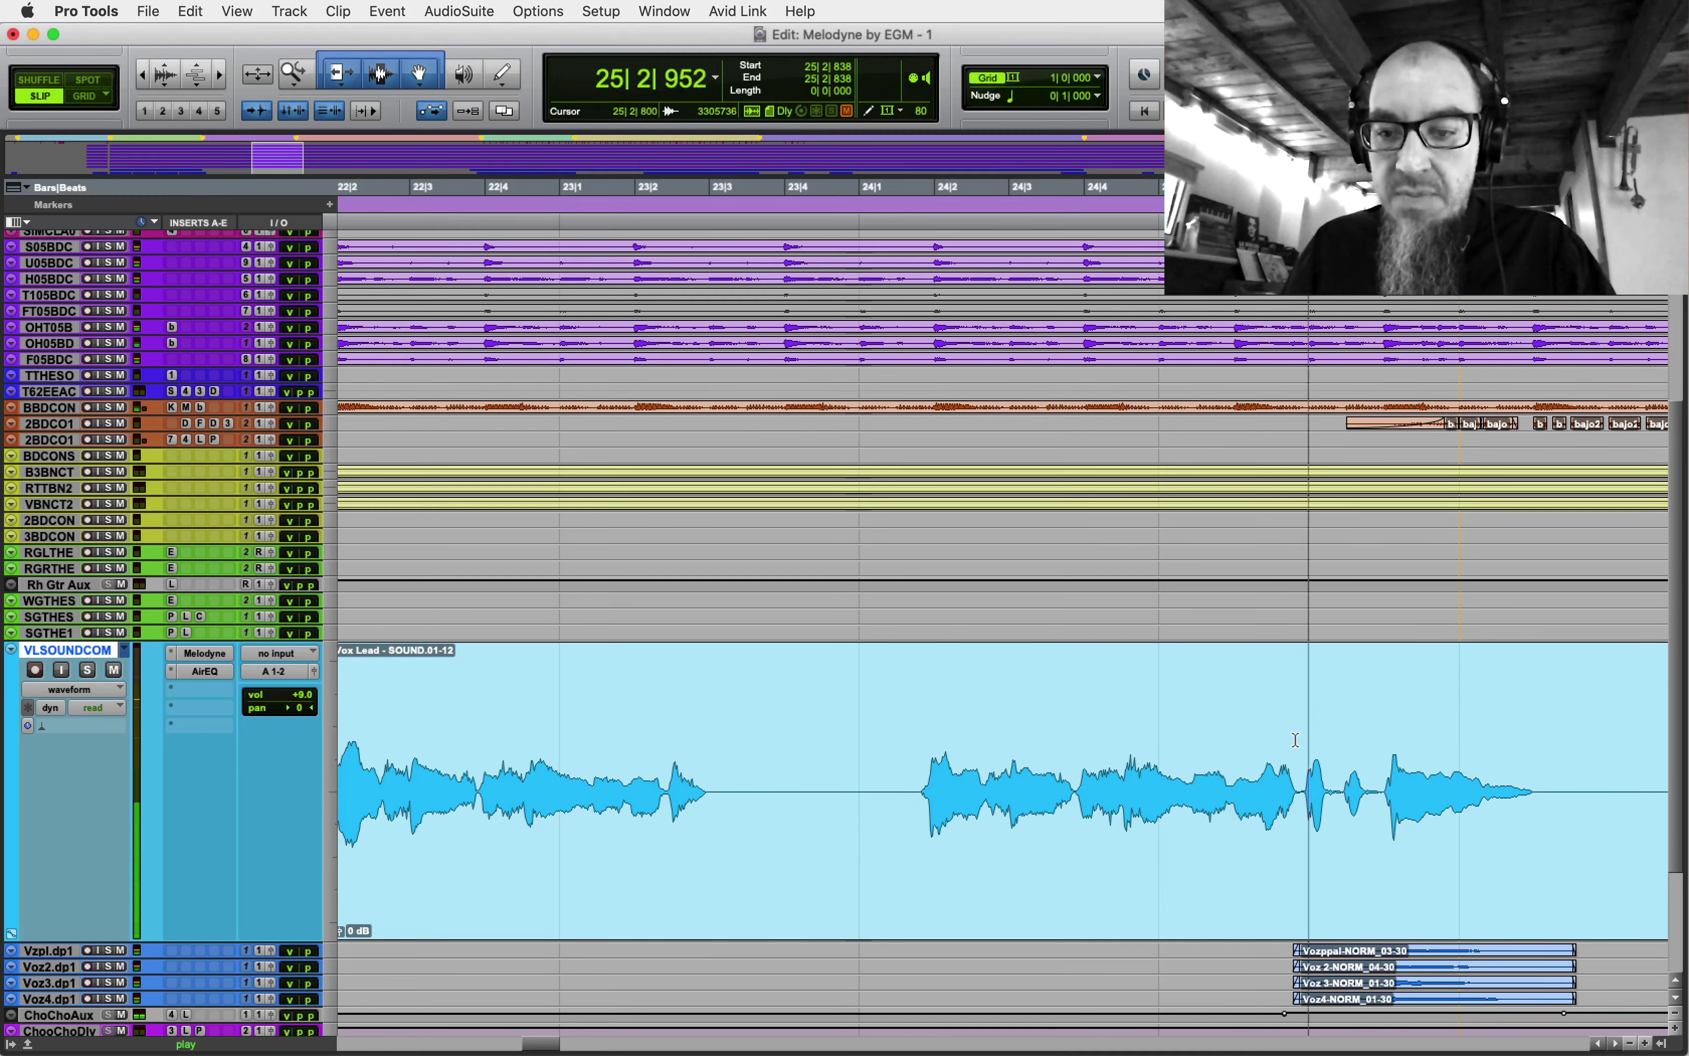
key(super+e)
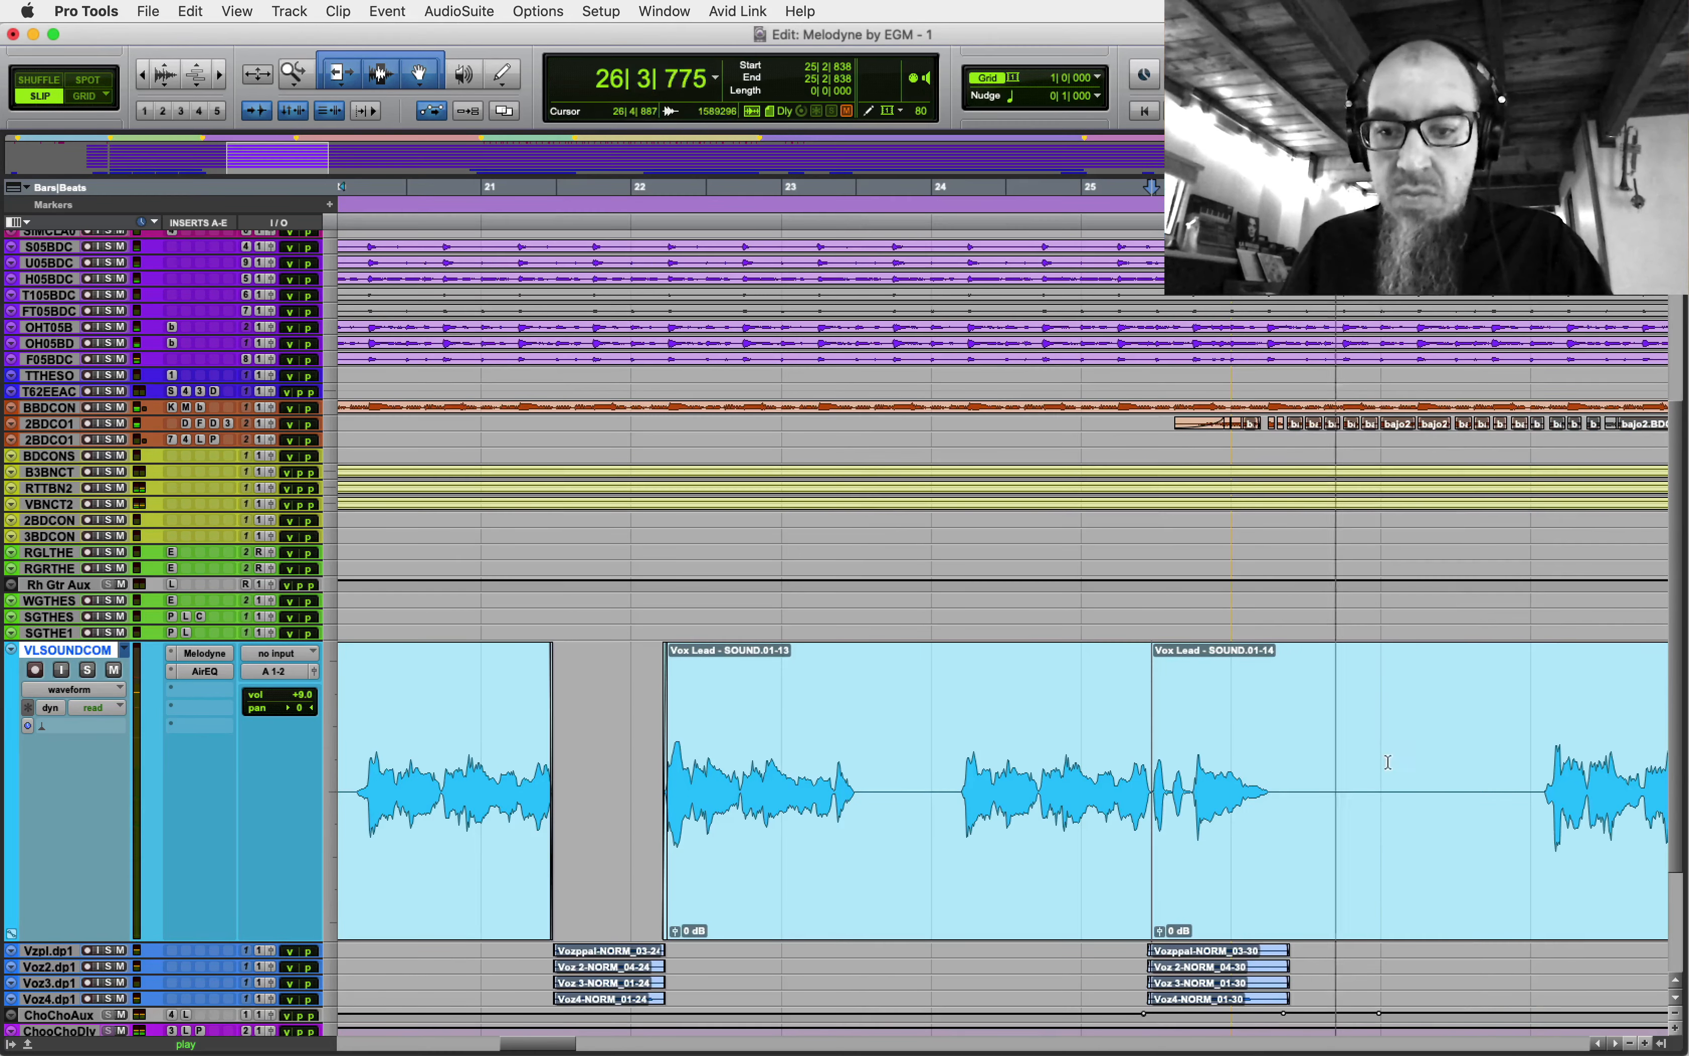
key(super+equal)
key(alt+equal)
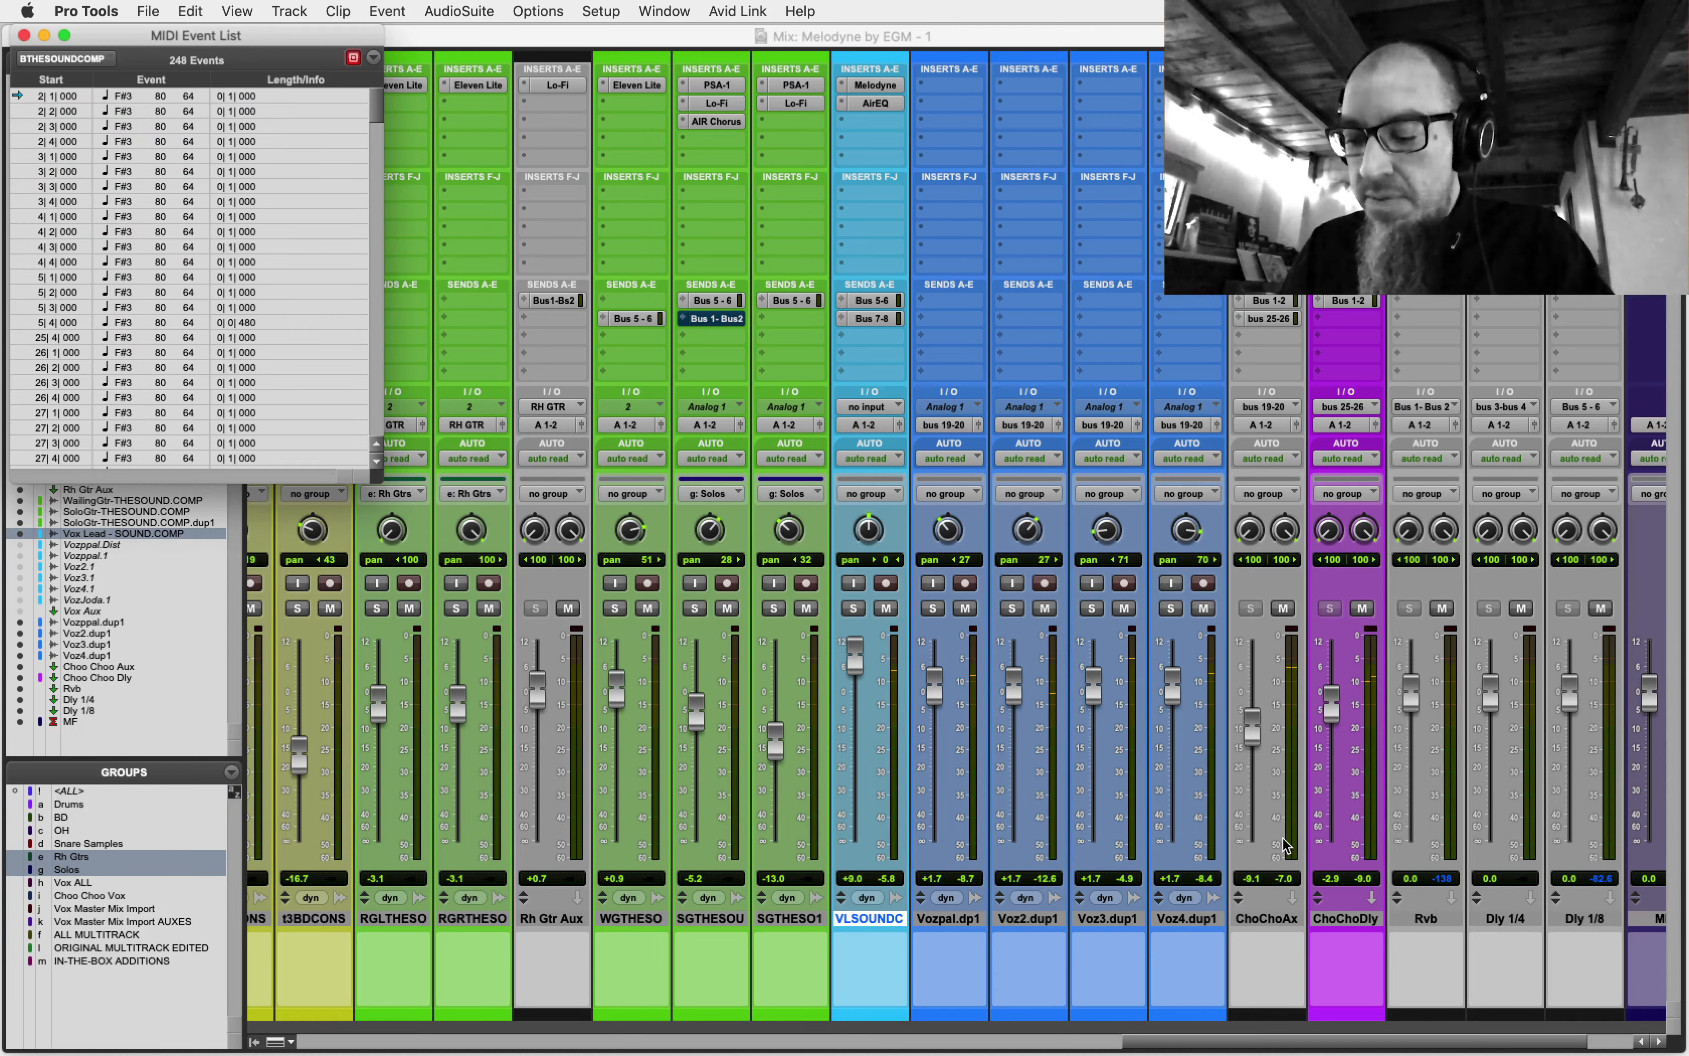
key(alt+equal)
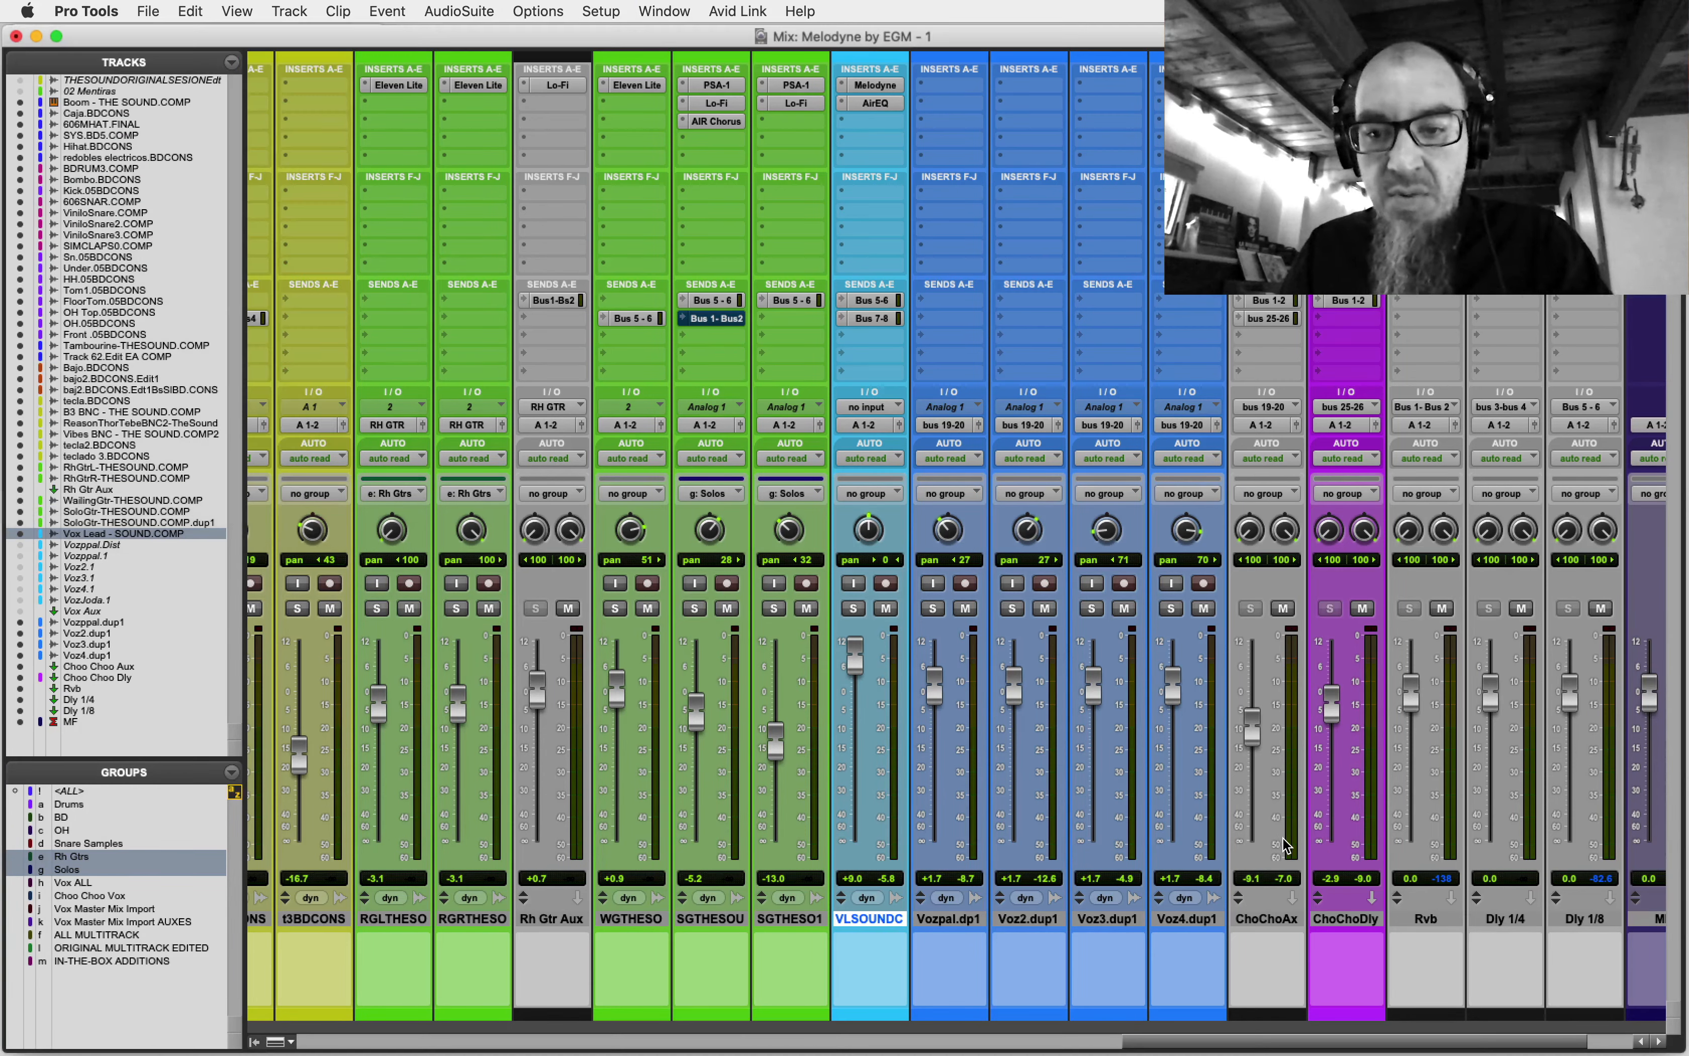
key(super+equal)
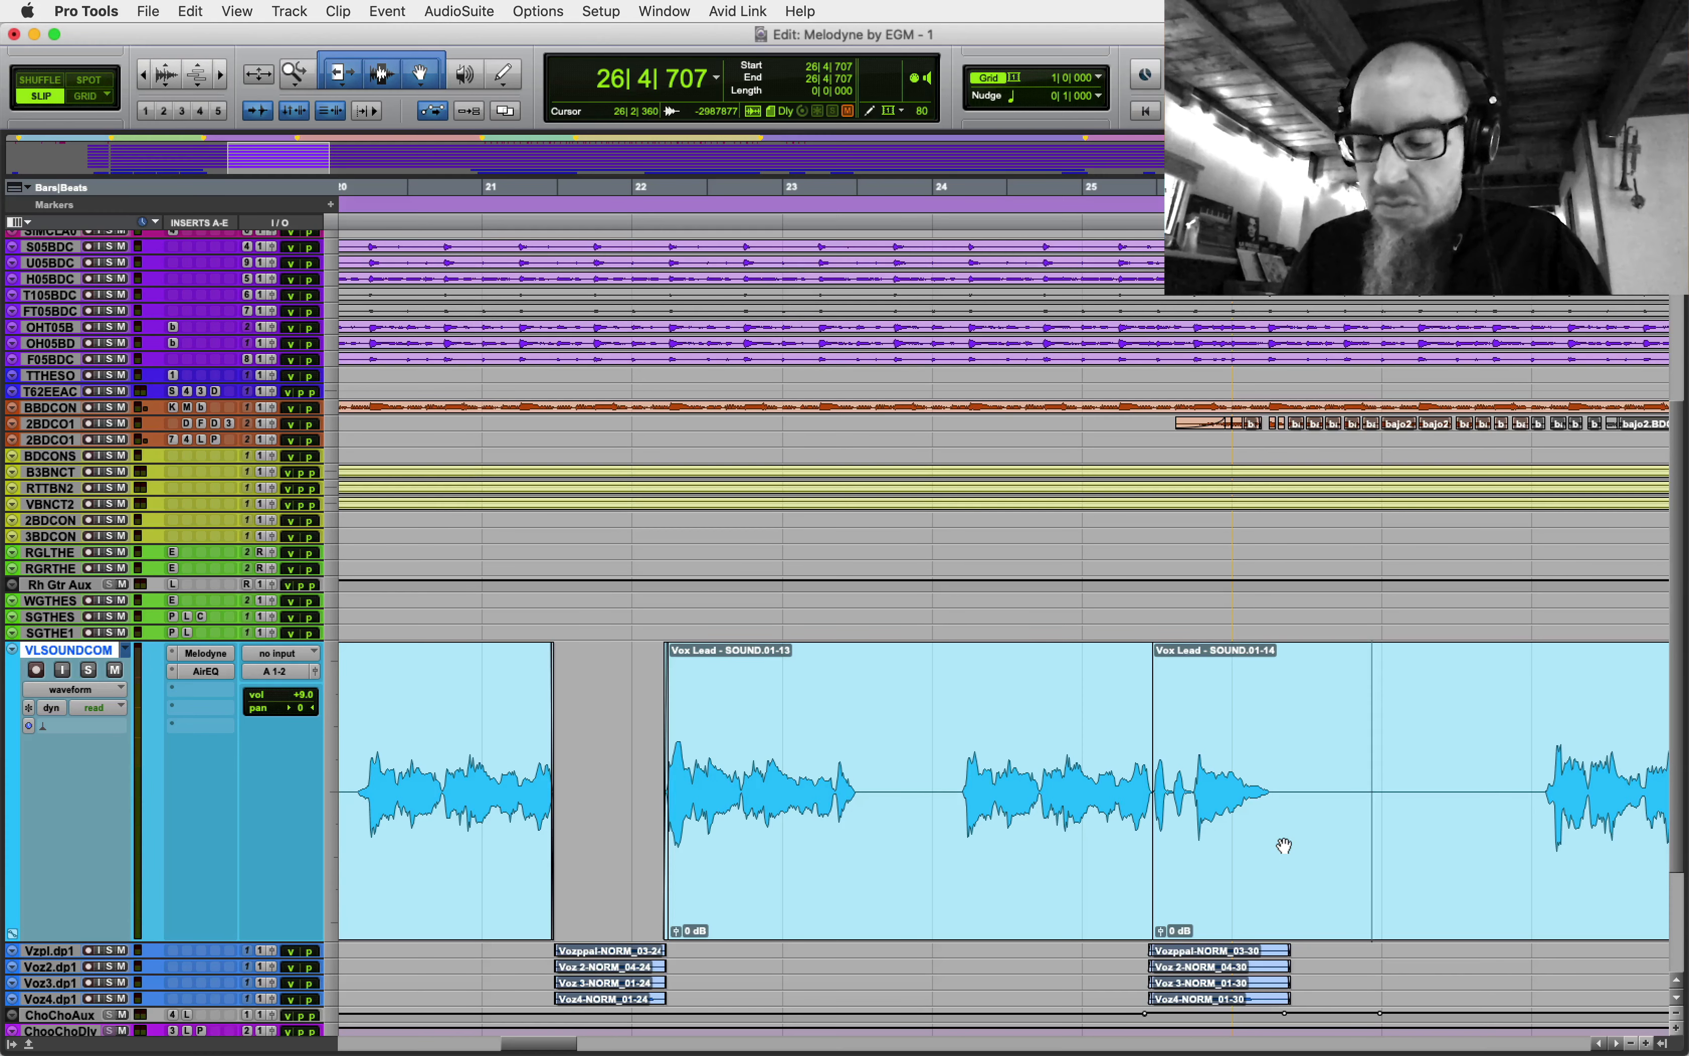
- Separate the lead vocal clip again at 26|4|707 and mute the clip between the two splits
scroll(1284, 845, down, 1)
key(super+e)
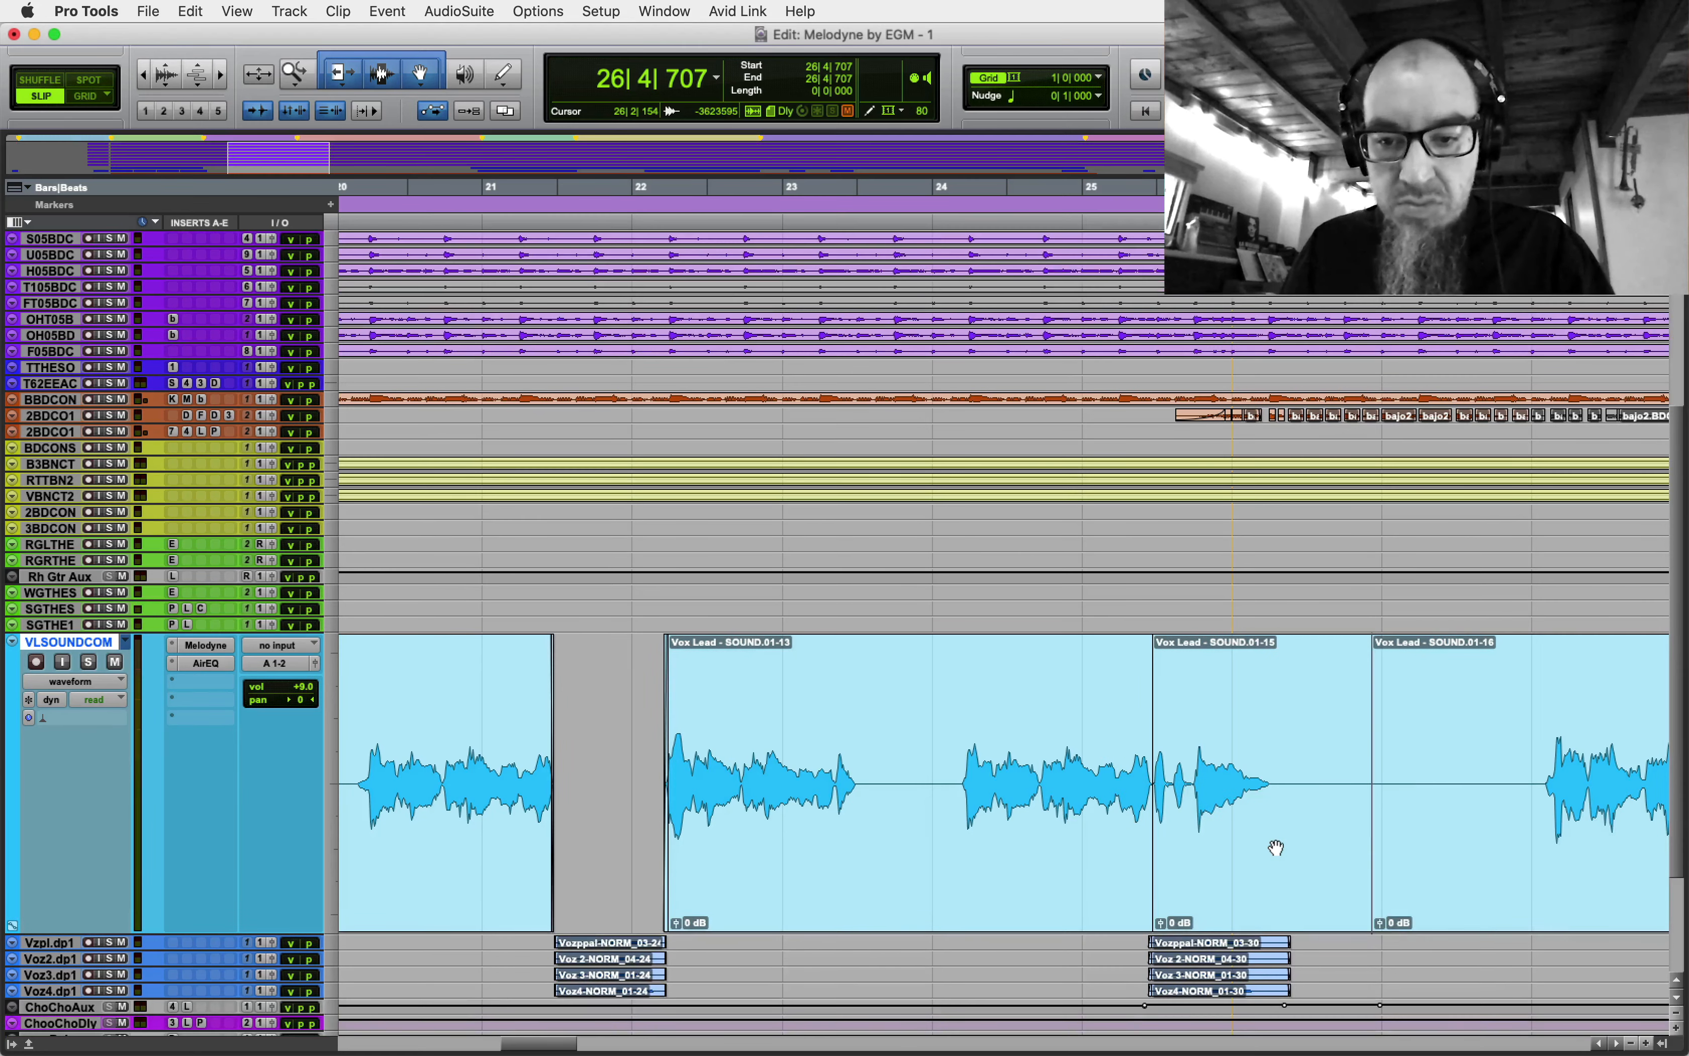
click(1276, 847)
key(super+m)
- Add a short fade-out from 25|2|767 to 25|2|838 at the end of the clip before the muted section
click(1098, 701)
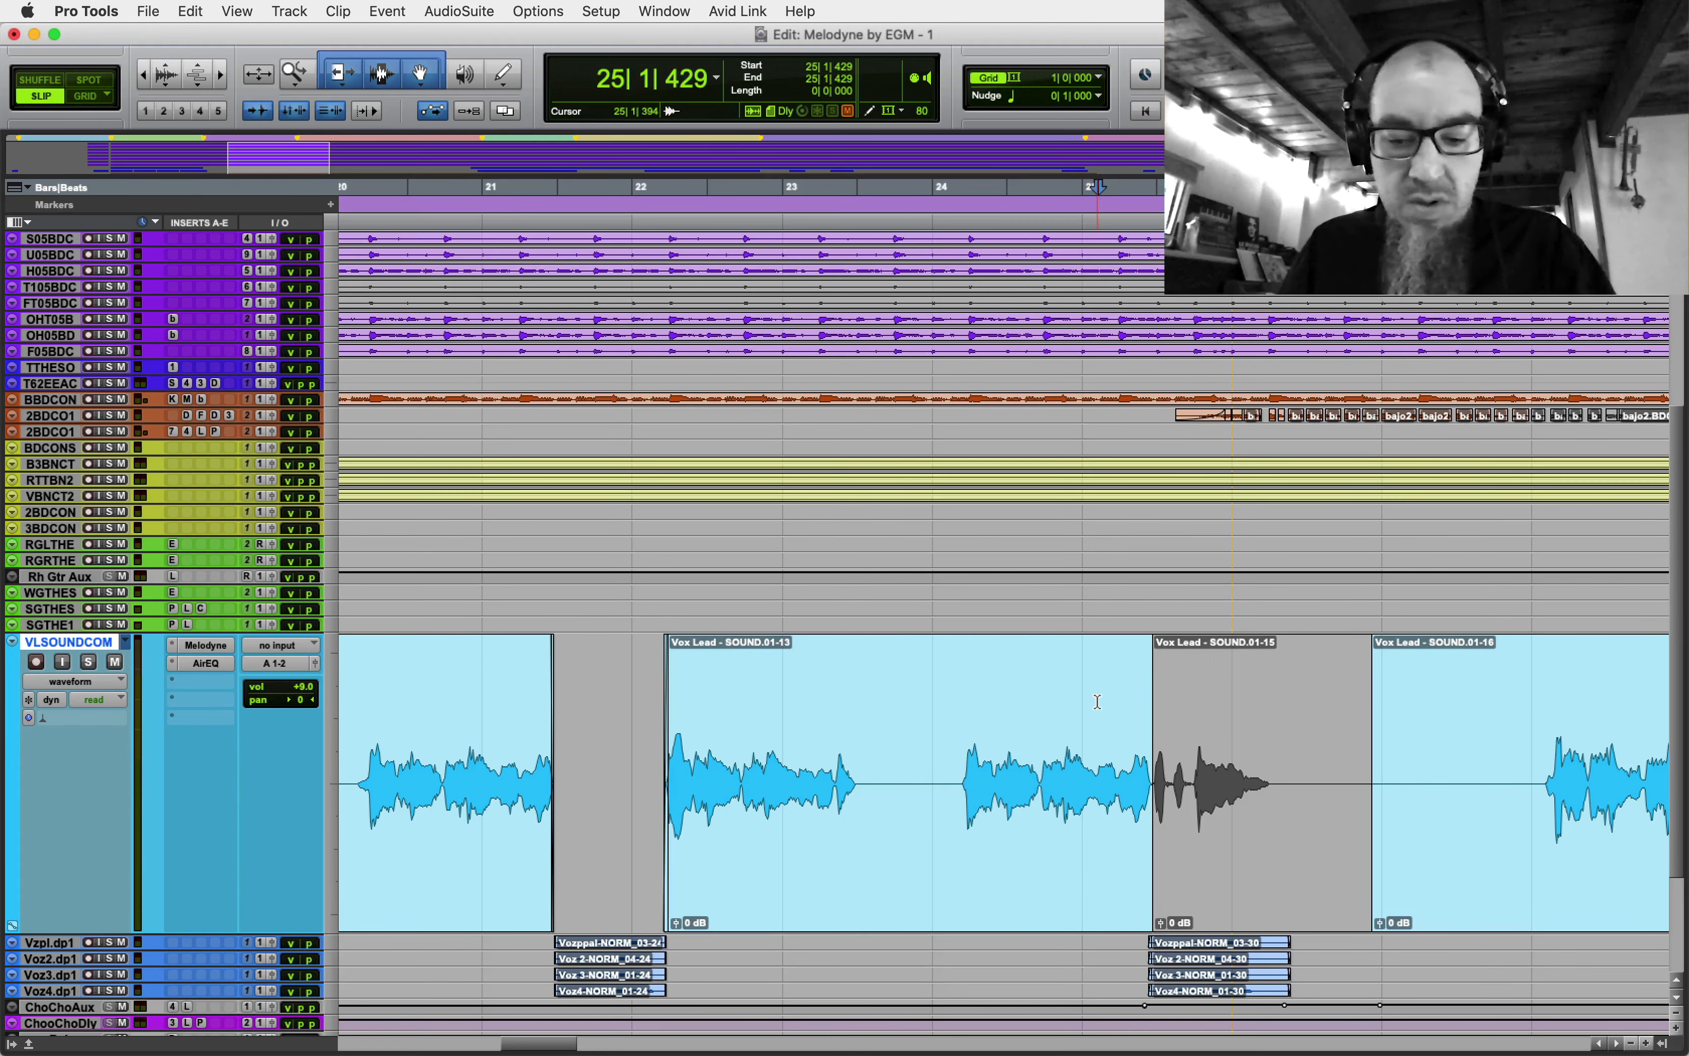
key(t)
key(t)
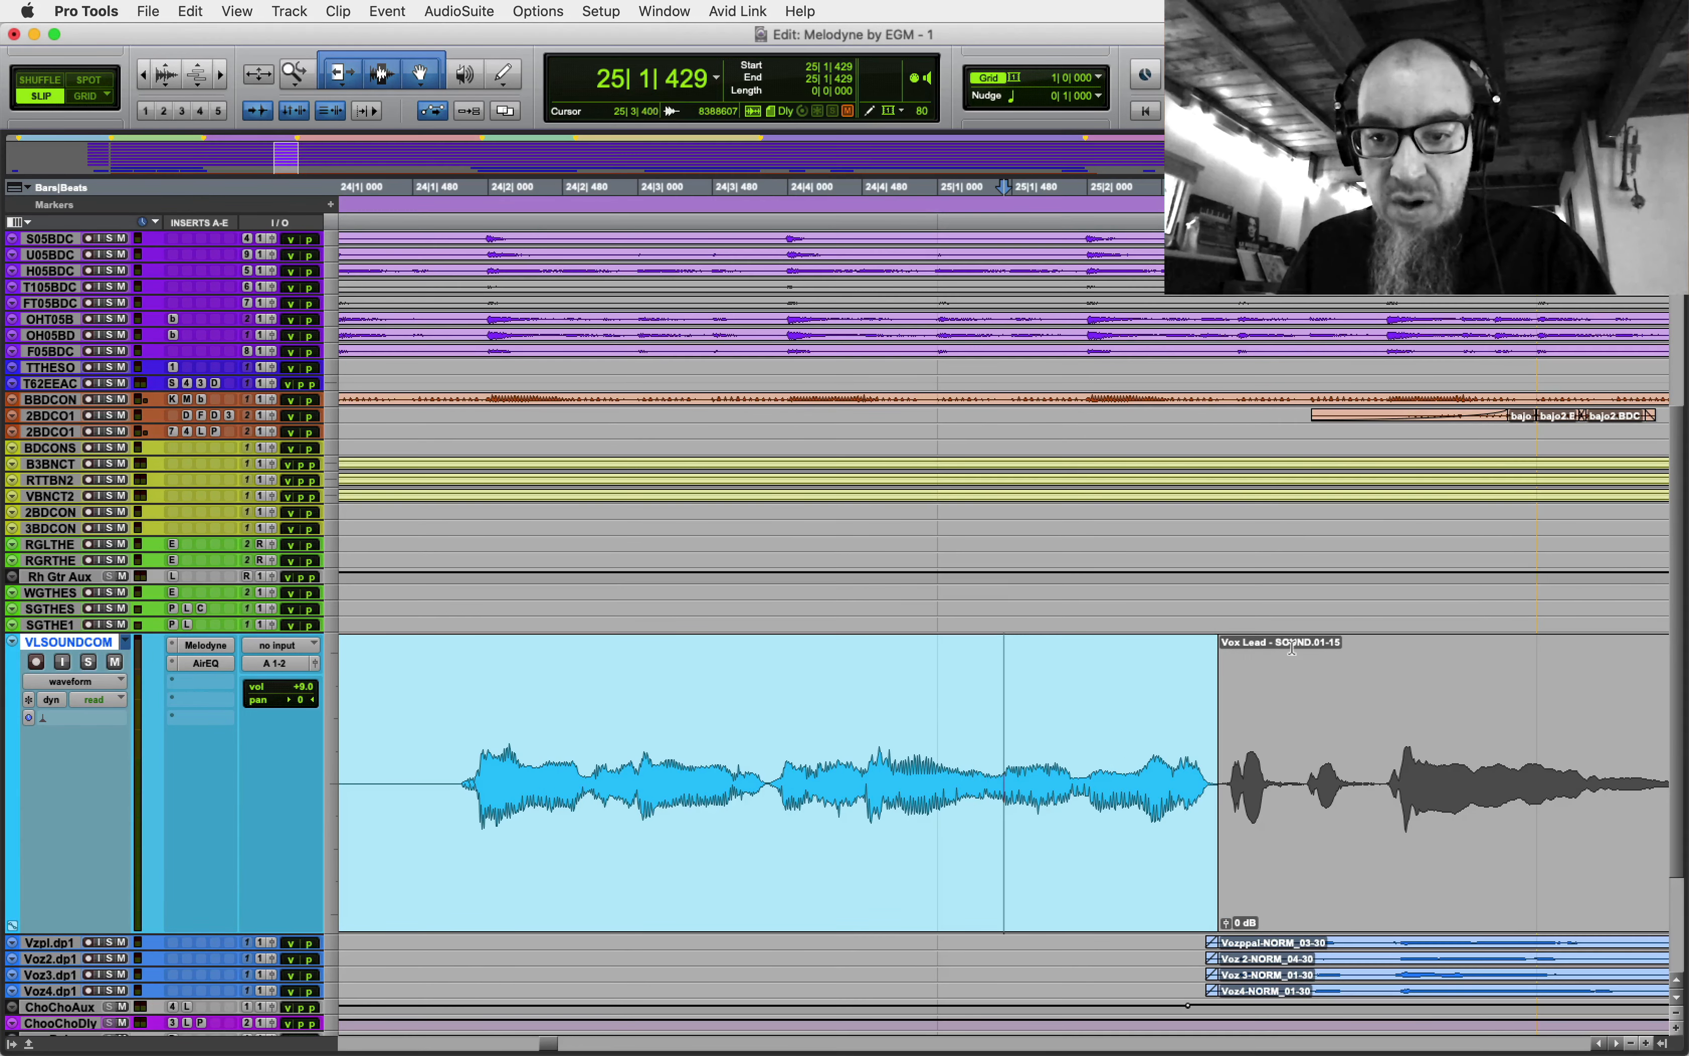
mouse_move(1210, 659)
mouse_down()
mouse_move(936, 660)
mouse_move(1211, 660)
mouse_up()
key(r)
key(r)
key(r)
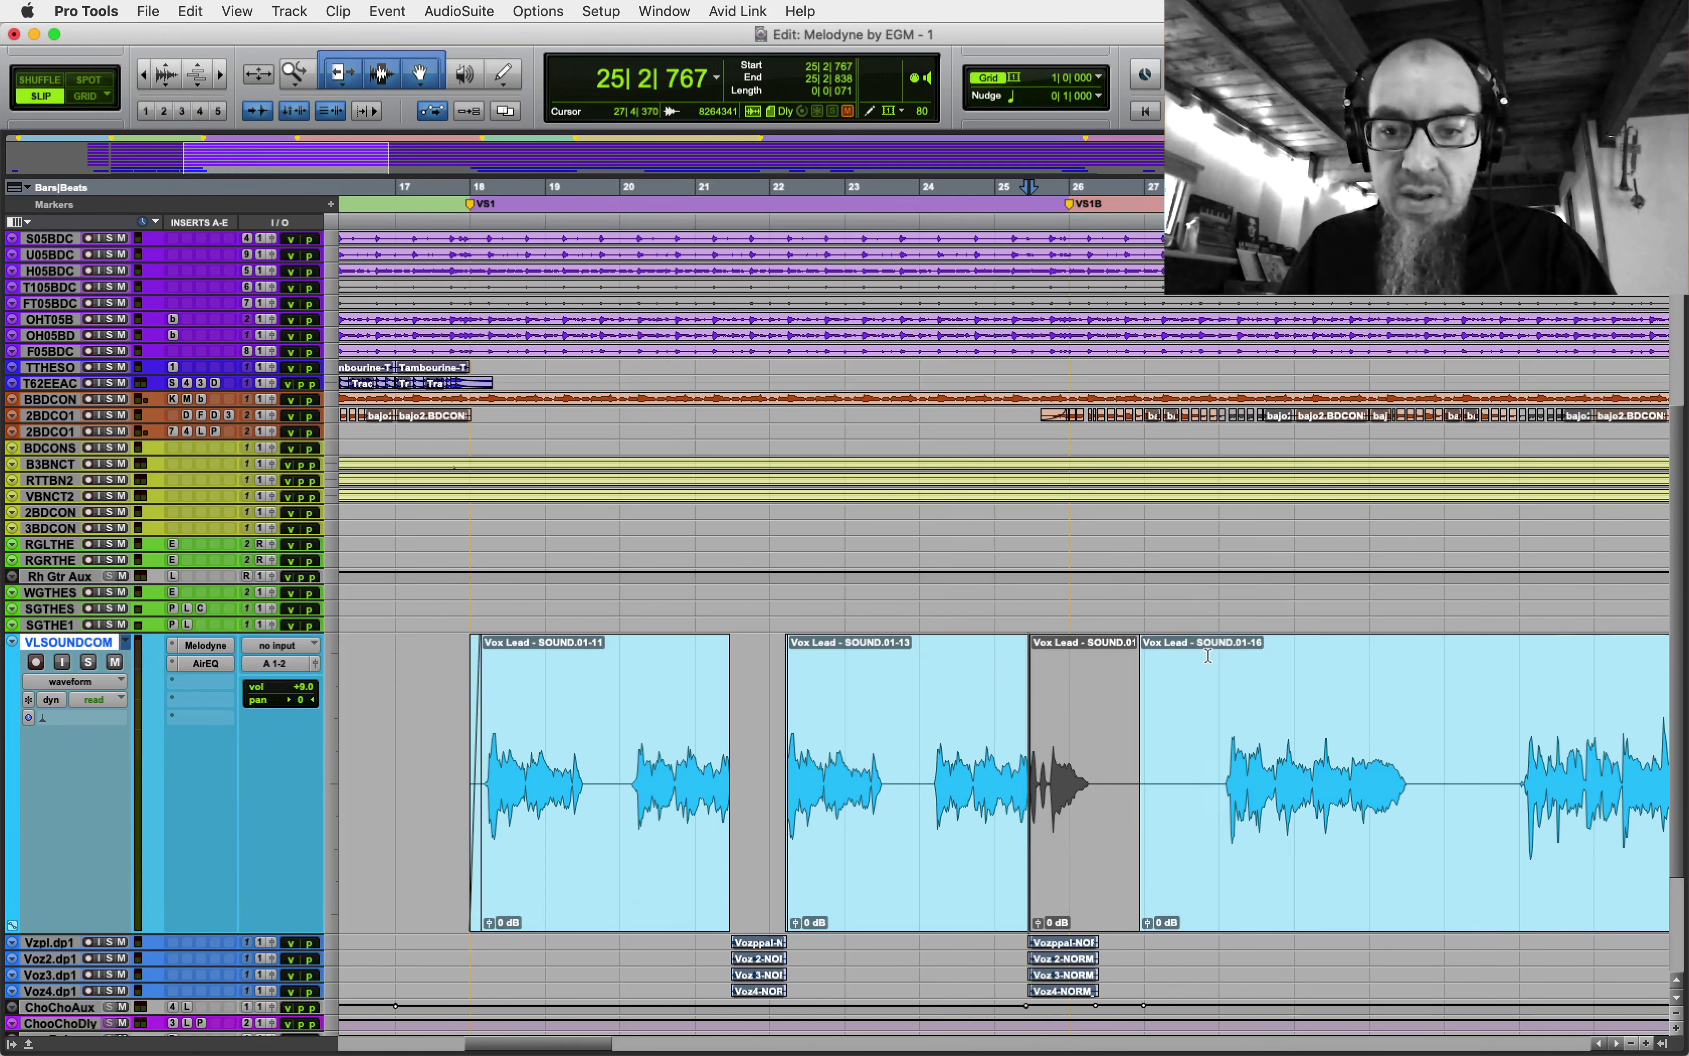
- Locate to the first vocal clip's start at 18|1|000 and review the AirEQ settings inserted after Melodyne
click(416, 702)
key(Tab)
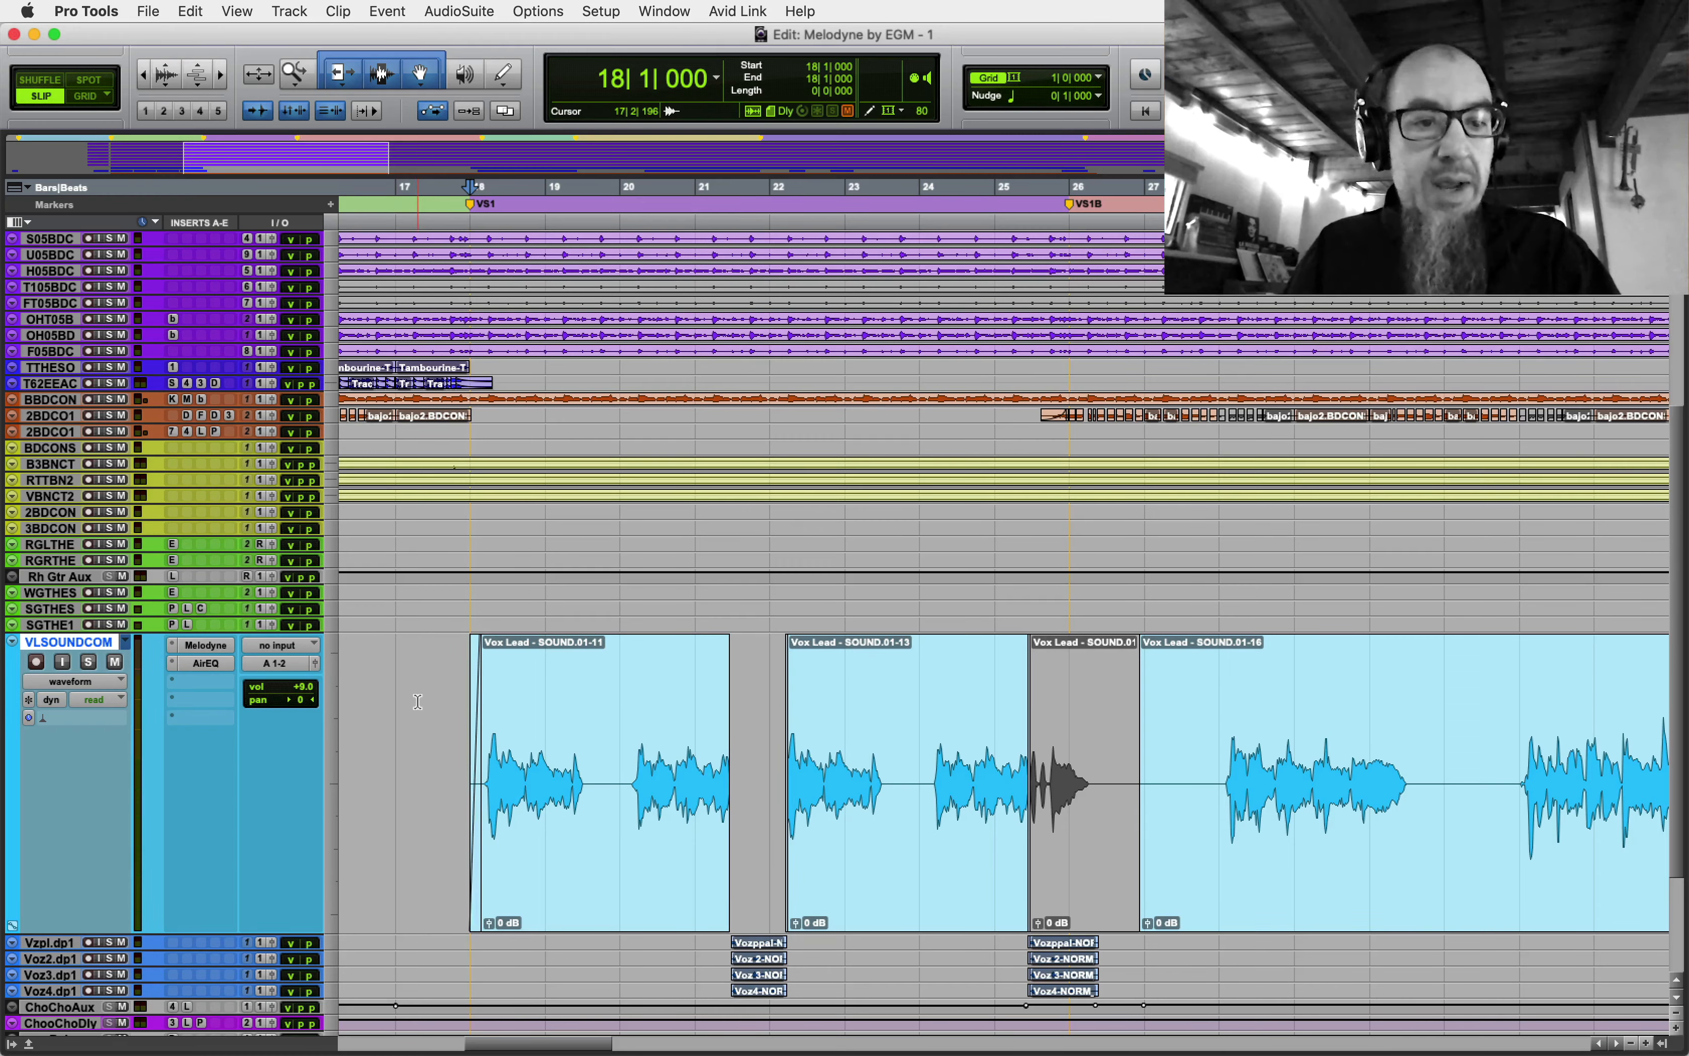
click(205, 665)
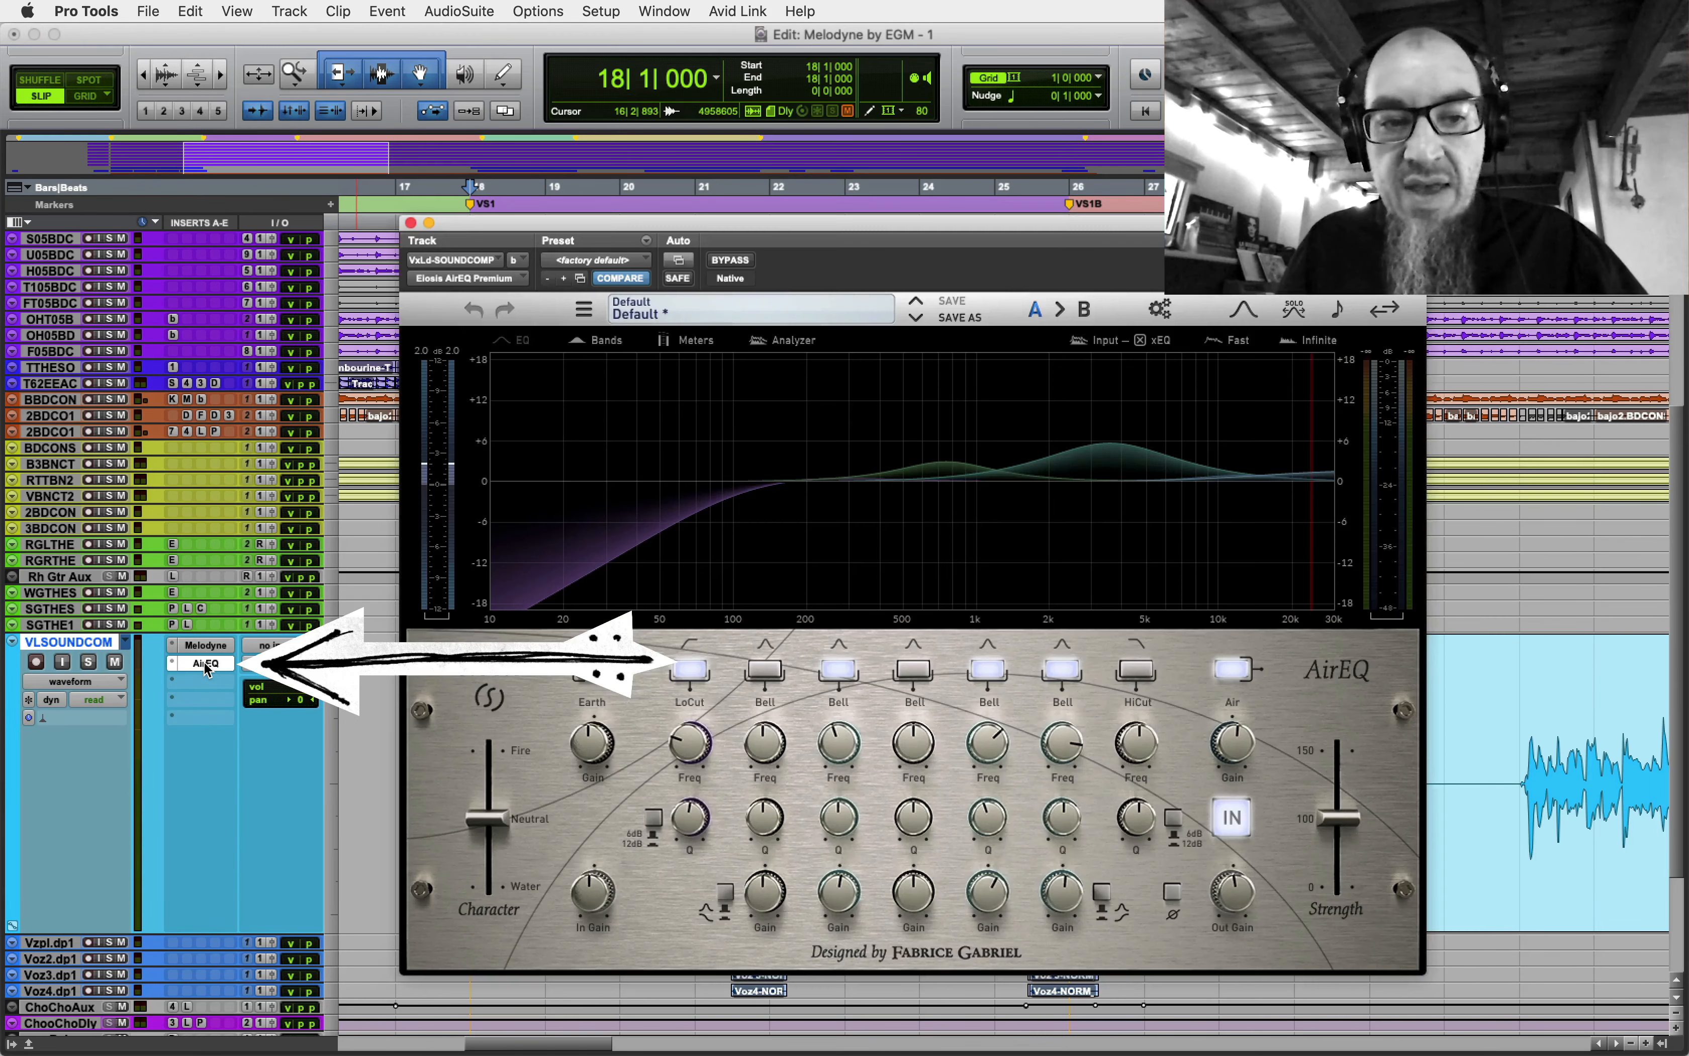
click(203, 661)
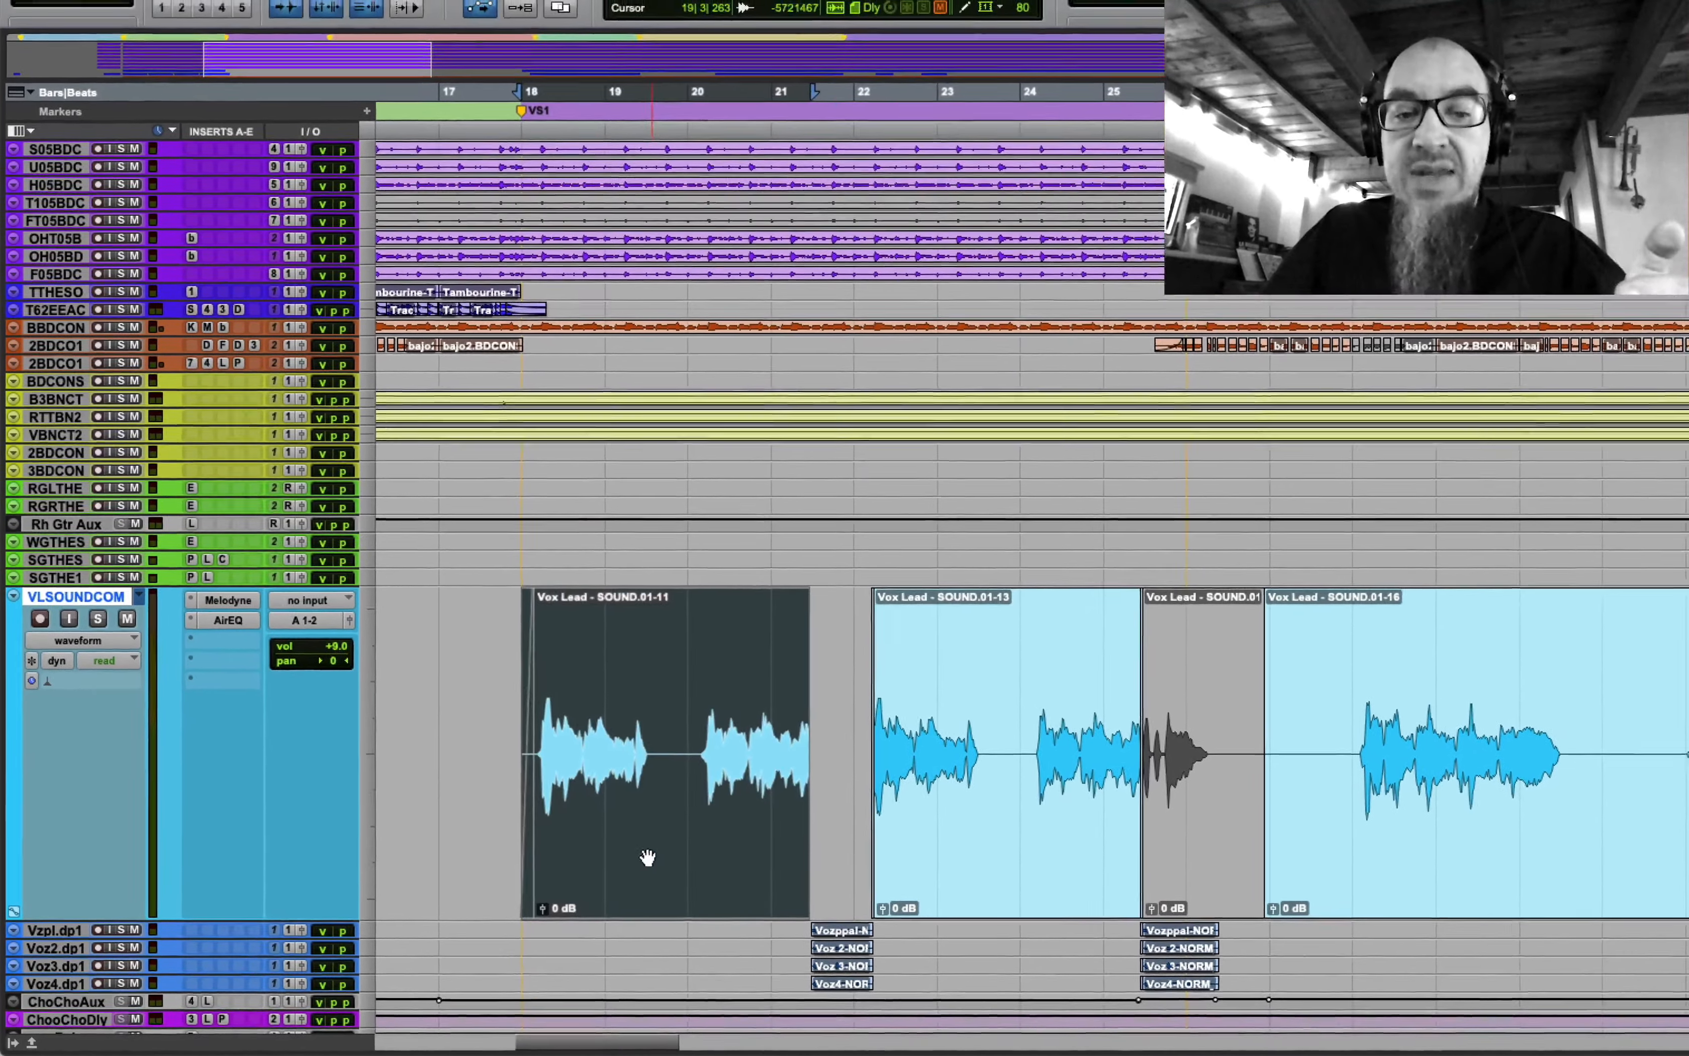
key(Tab)
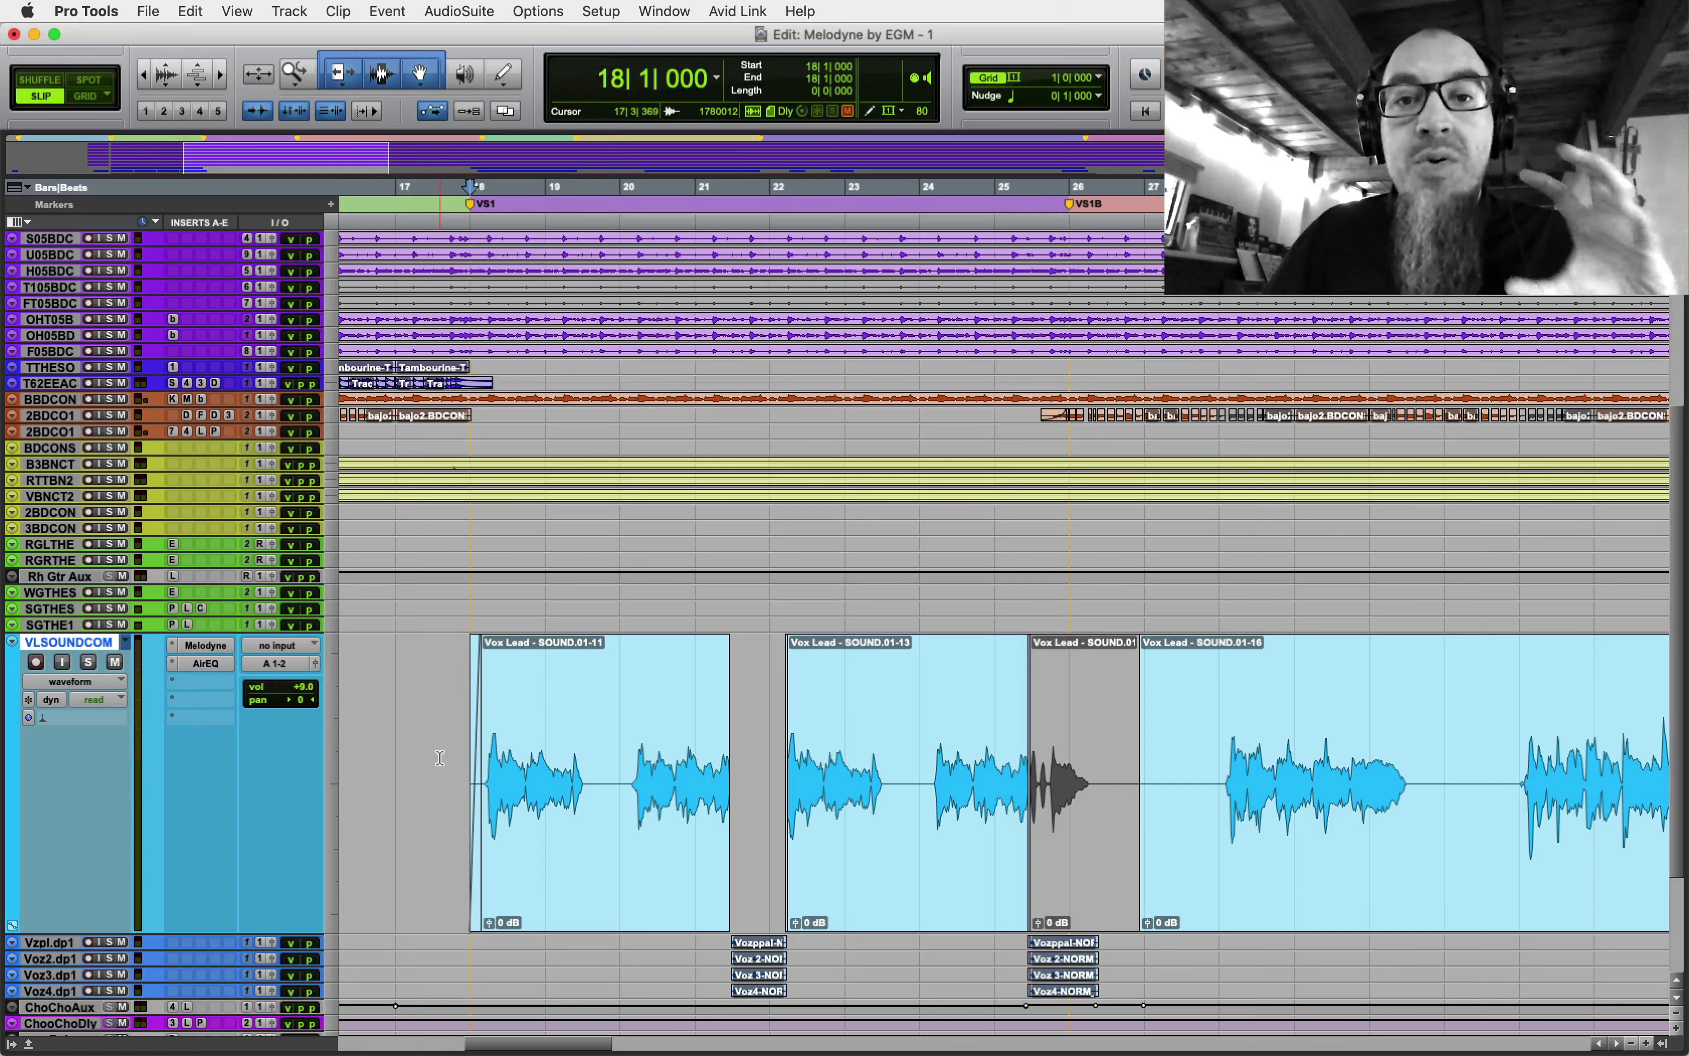
click(206, 664)
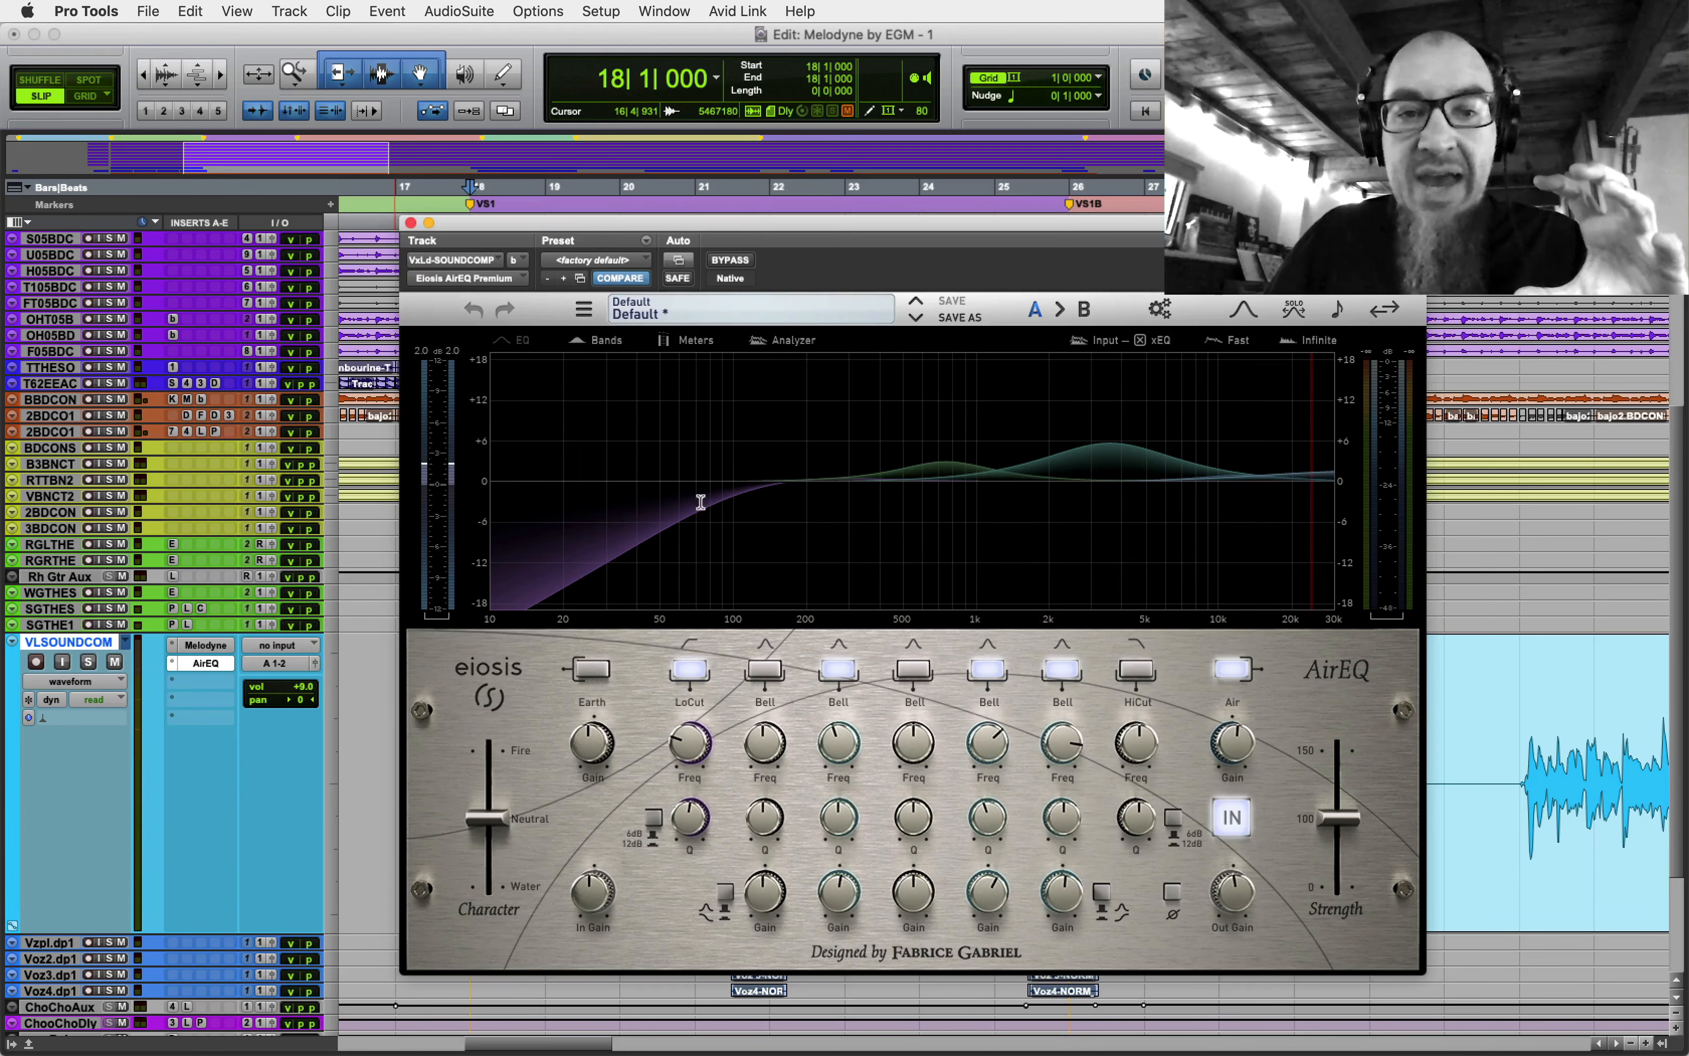
click(410, 223)
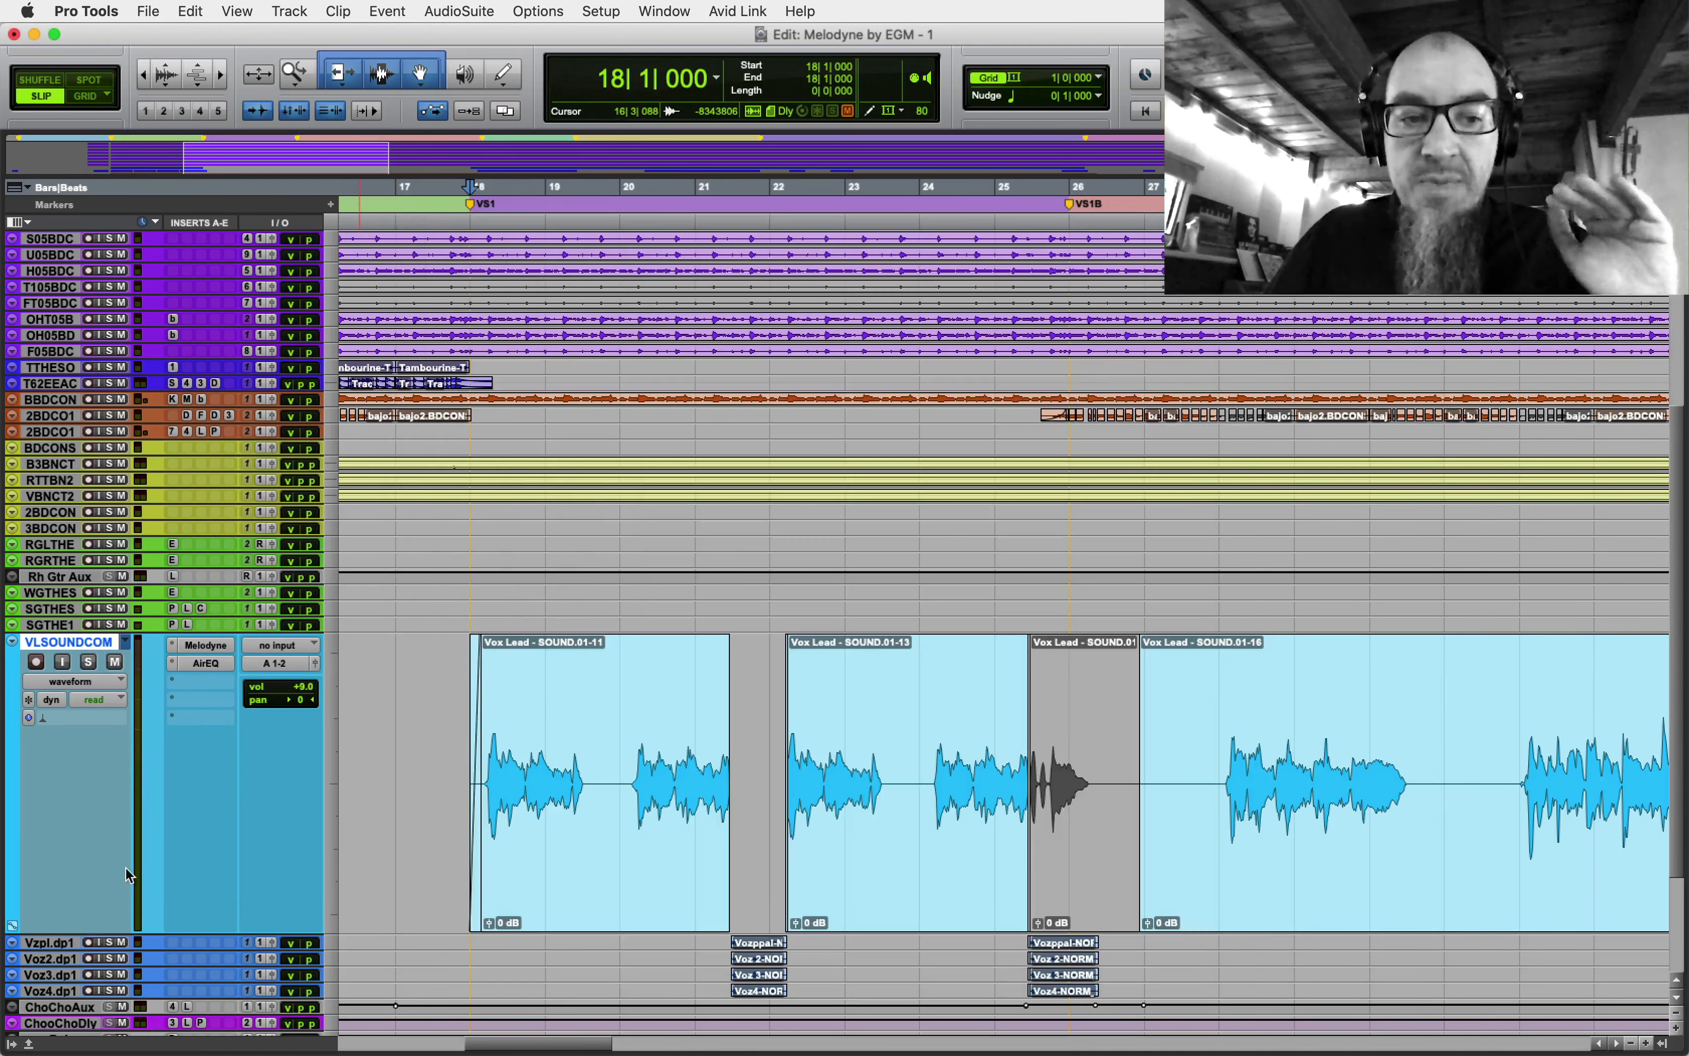
- Open Melodyne on the lead vocal track, switch to Grid mode, place the cursor at 17|1|000 and arm Melodyne's Transfer
click(210, 645)
drag(740, 223, 999, 216)
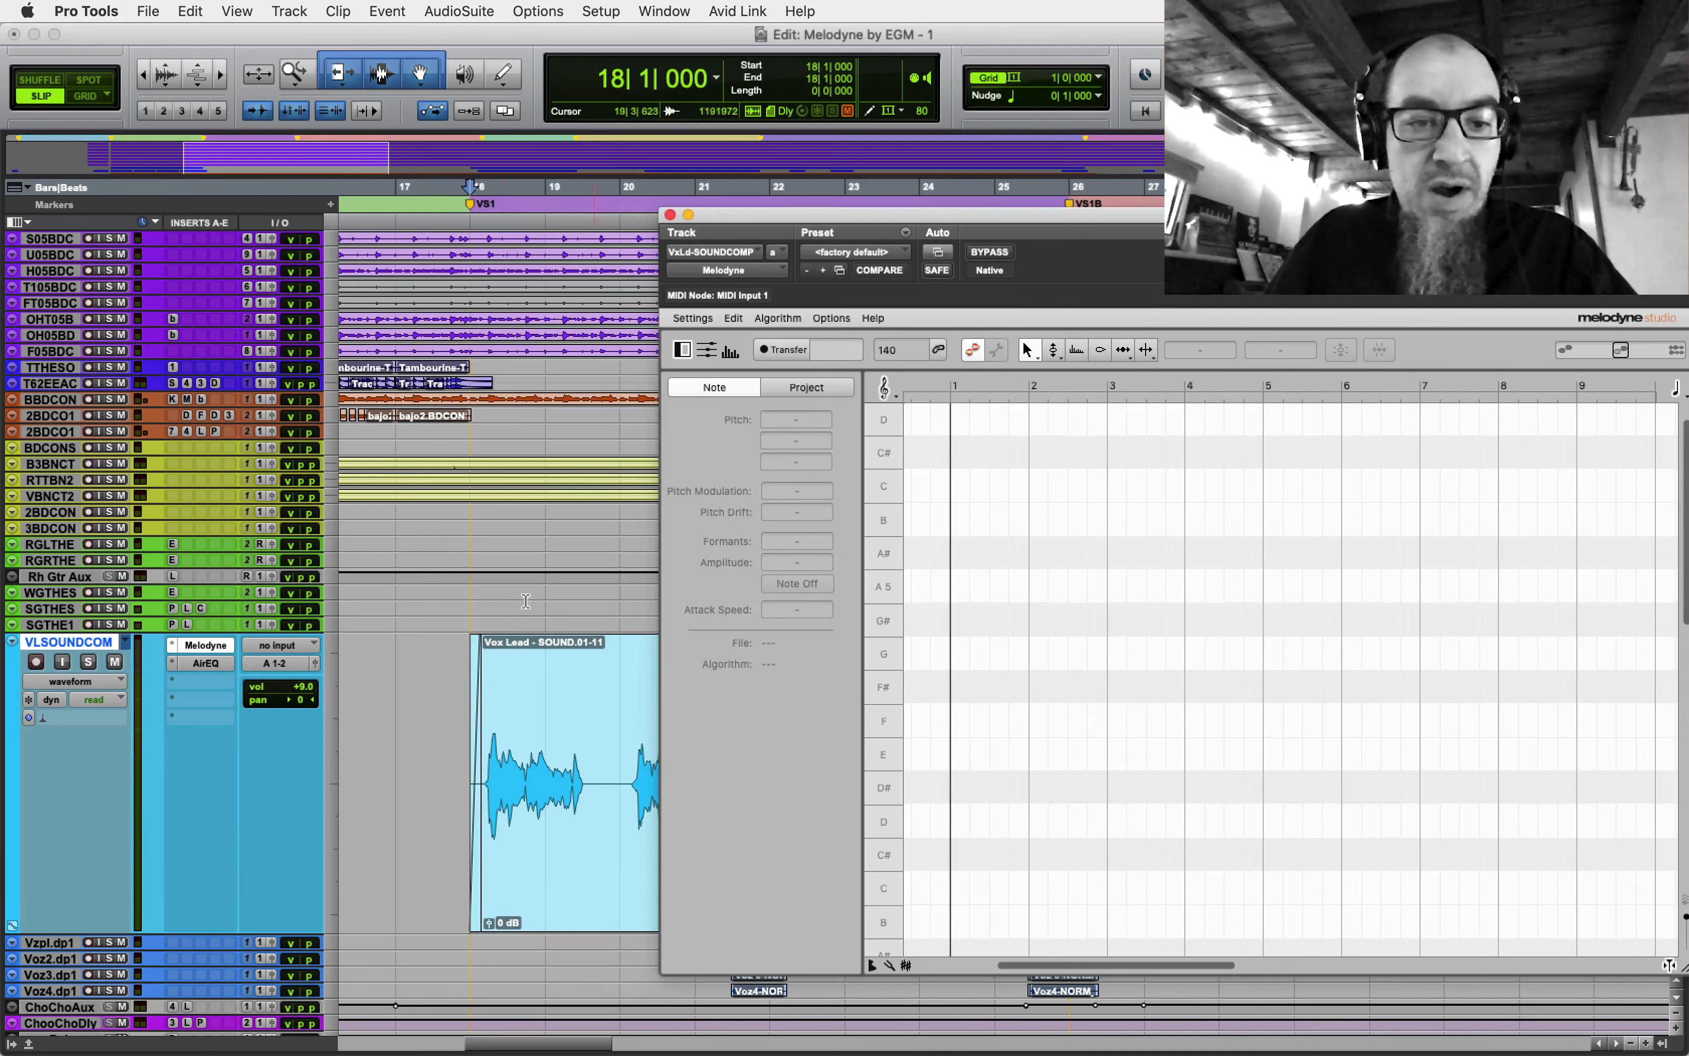
click(440, 671)
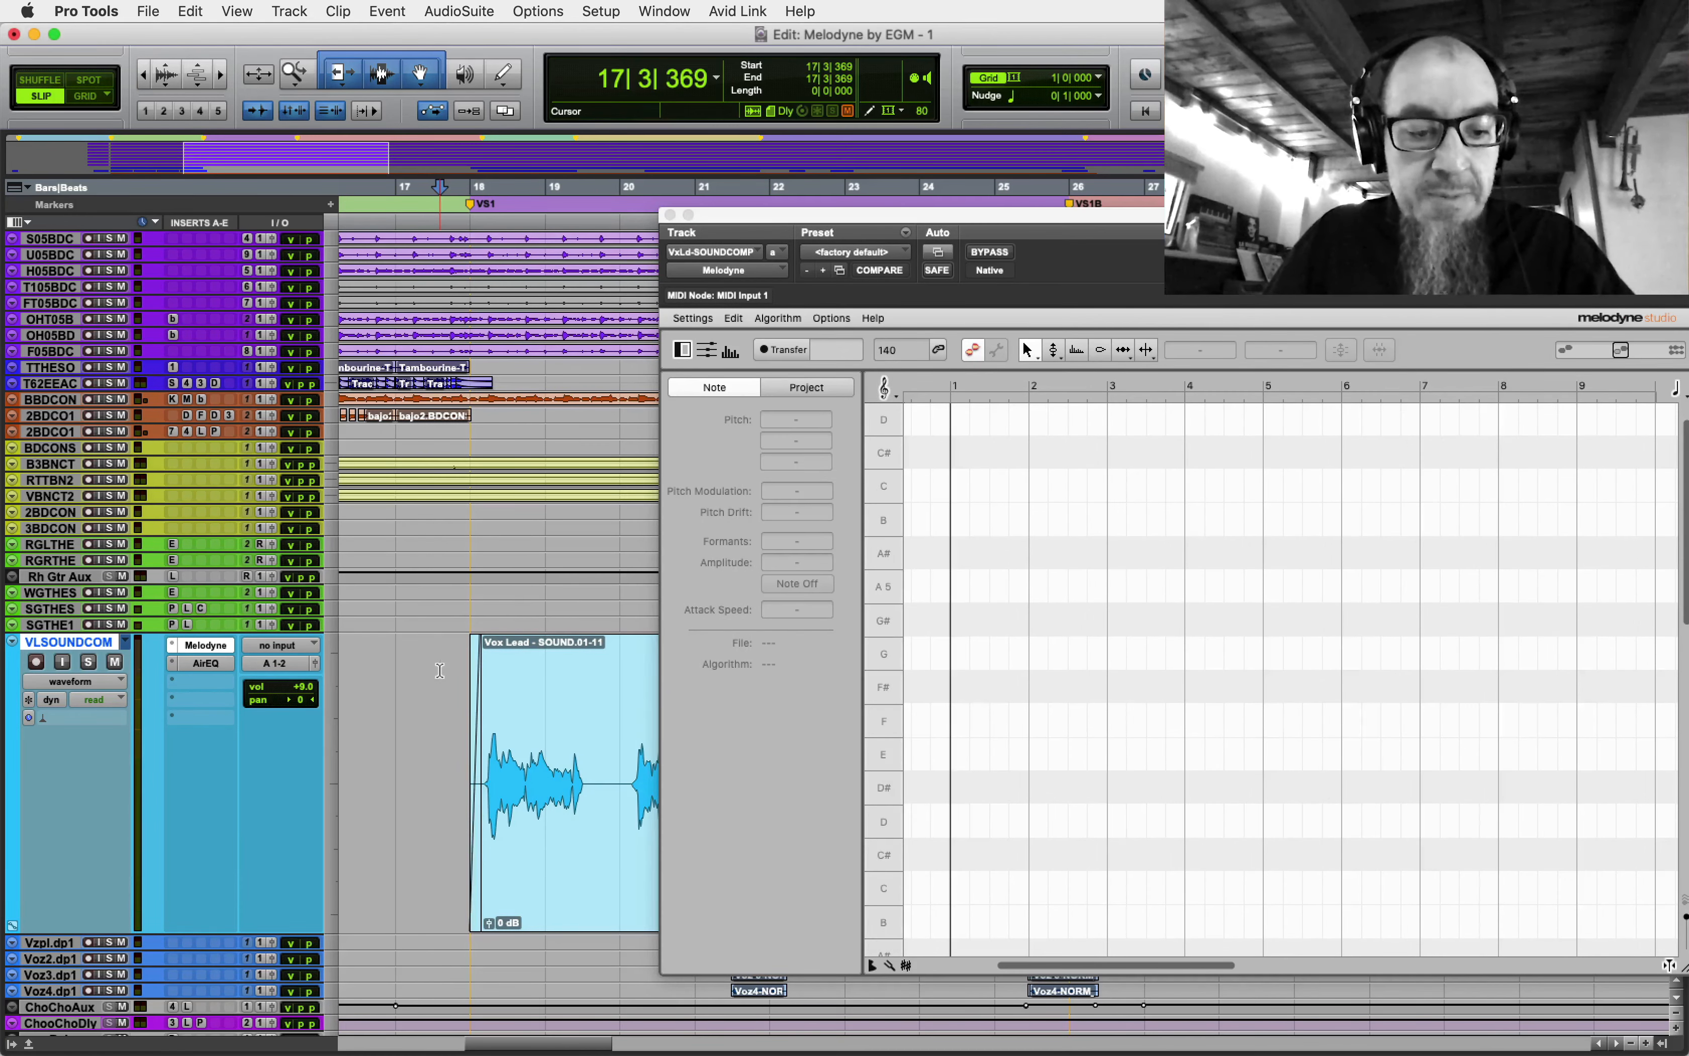
key(F4)
click(393, 671)
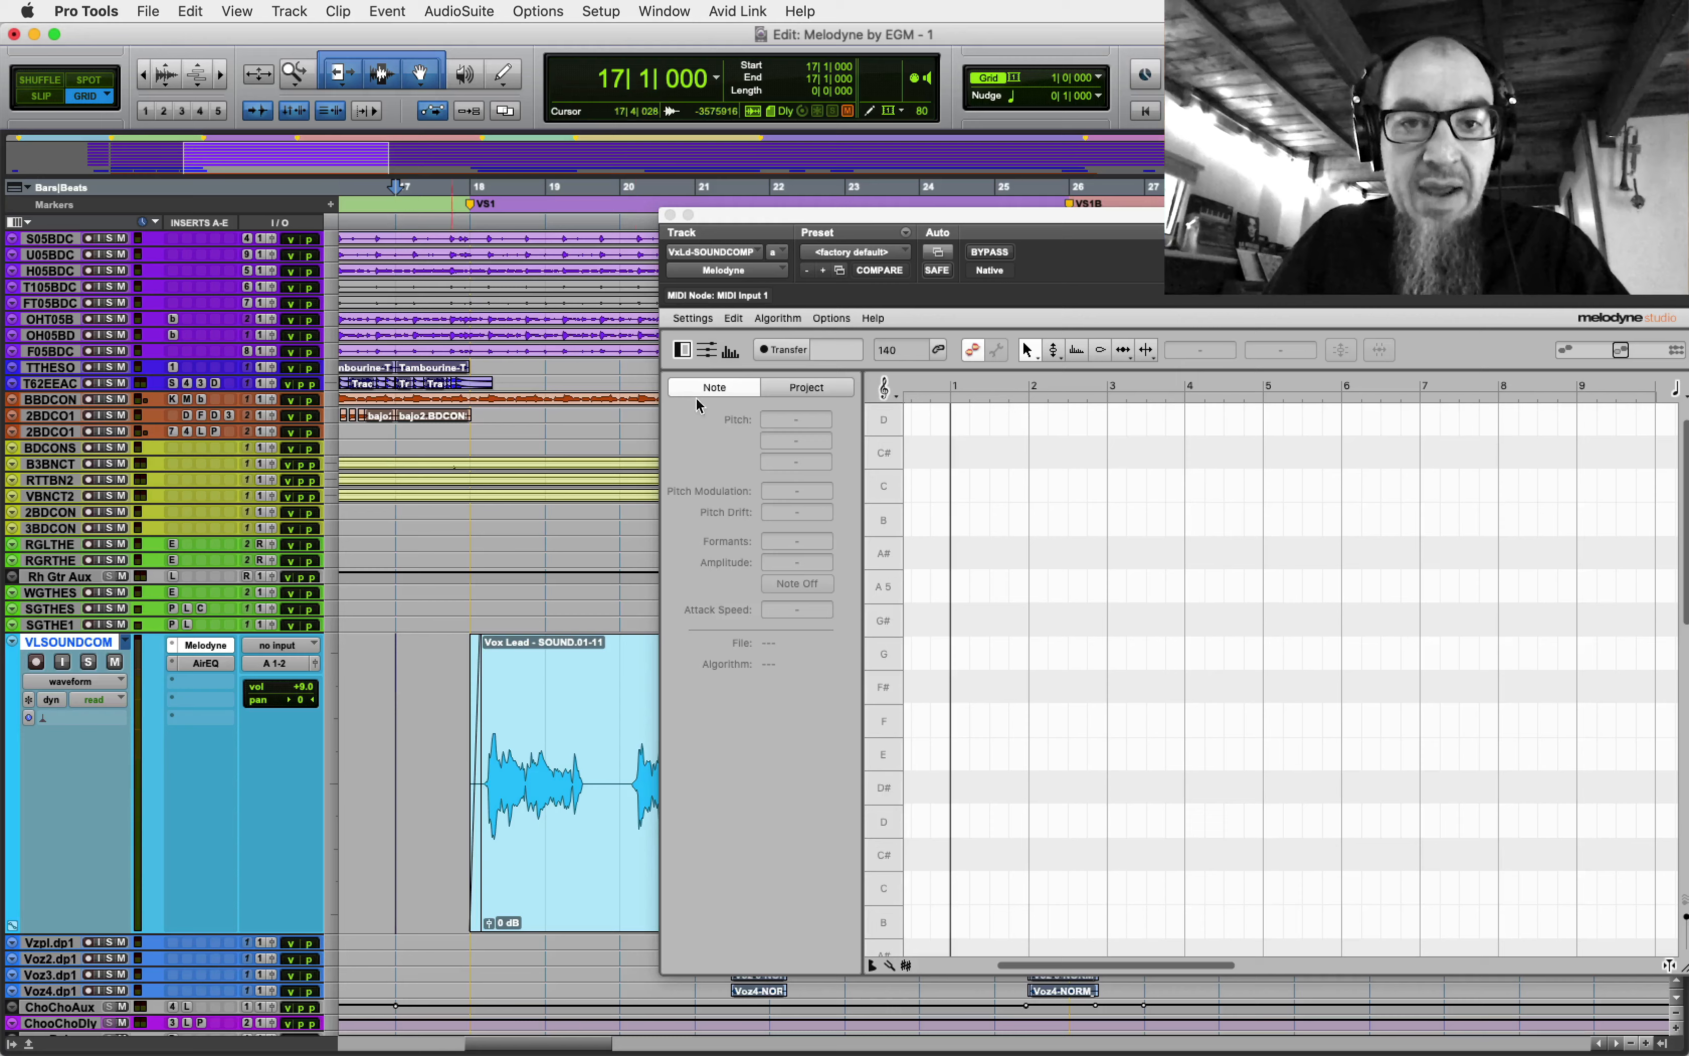
click(788, 346)
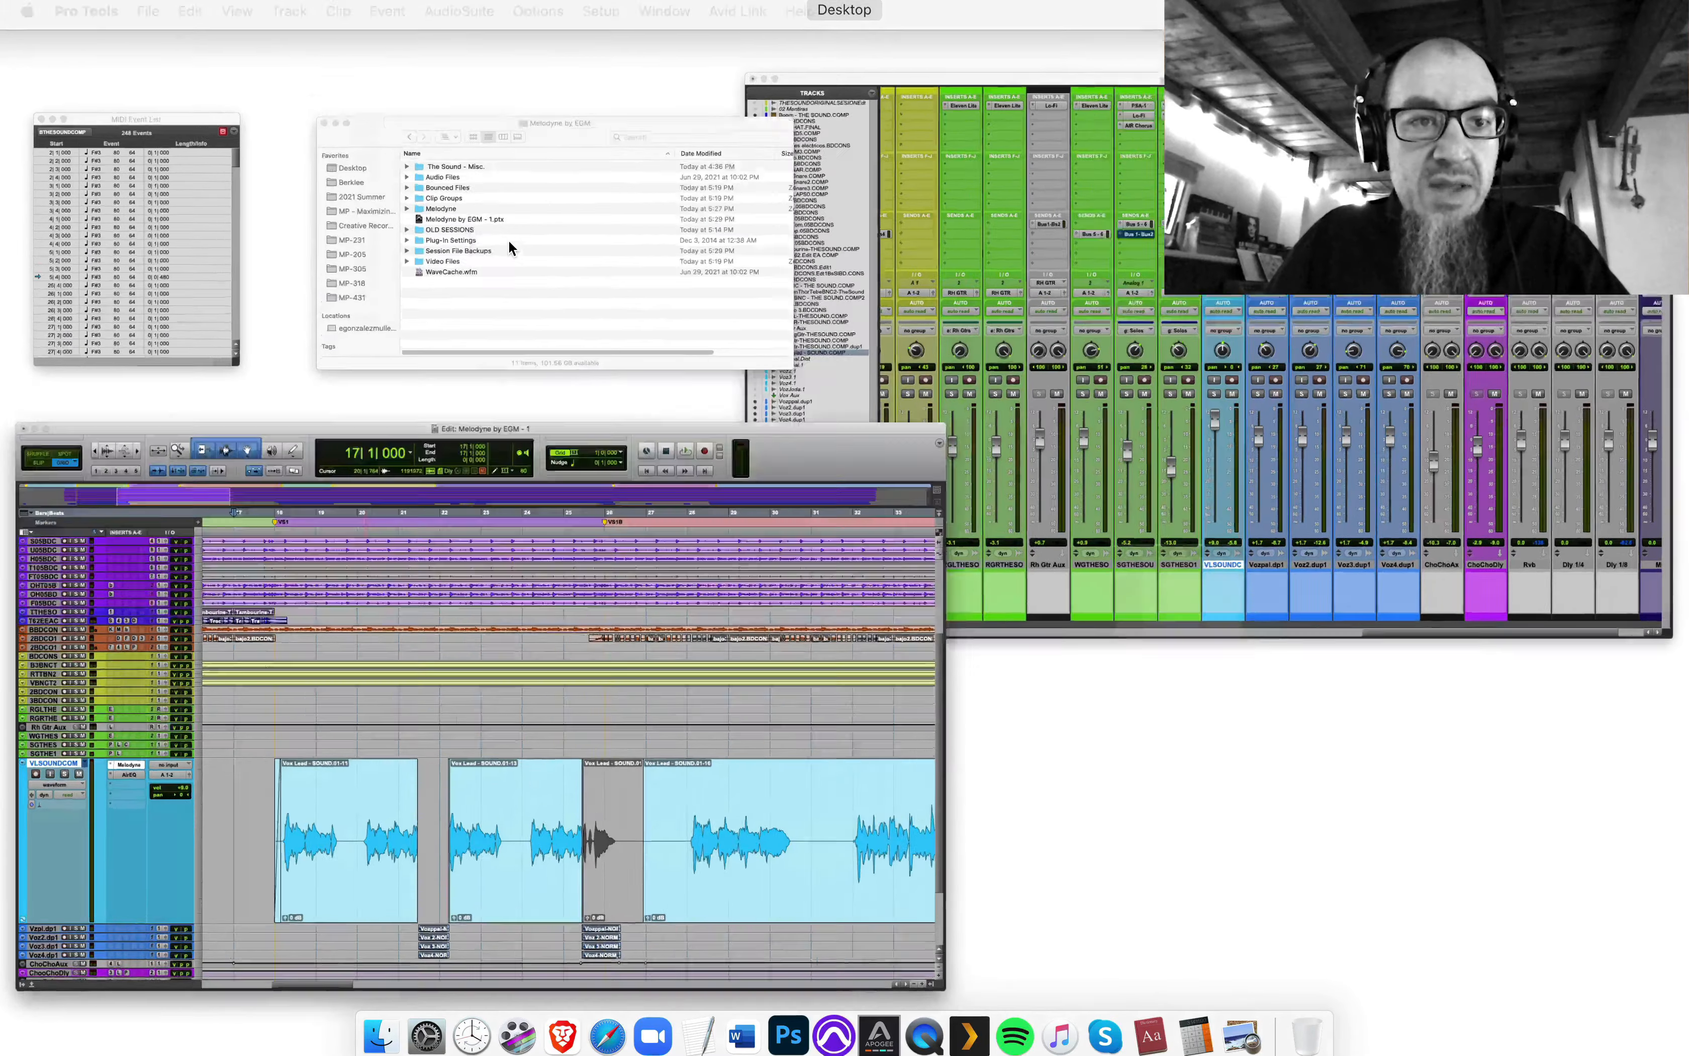
- Switch to Finder, examine the Transfers folder inside the session's Melodyne folder, and return to Pro Tools
click(509, 238)
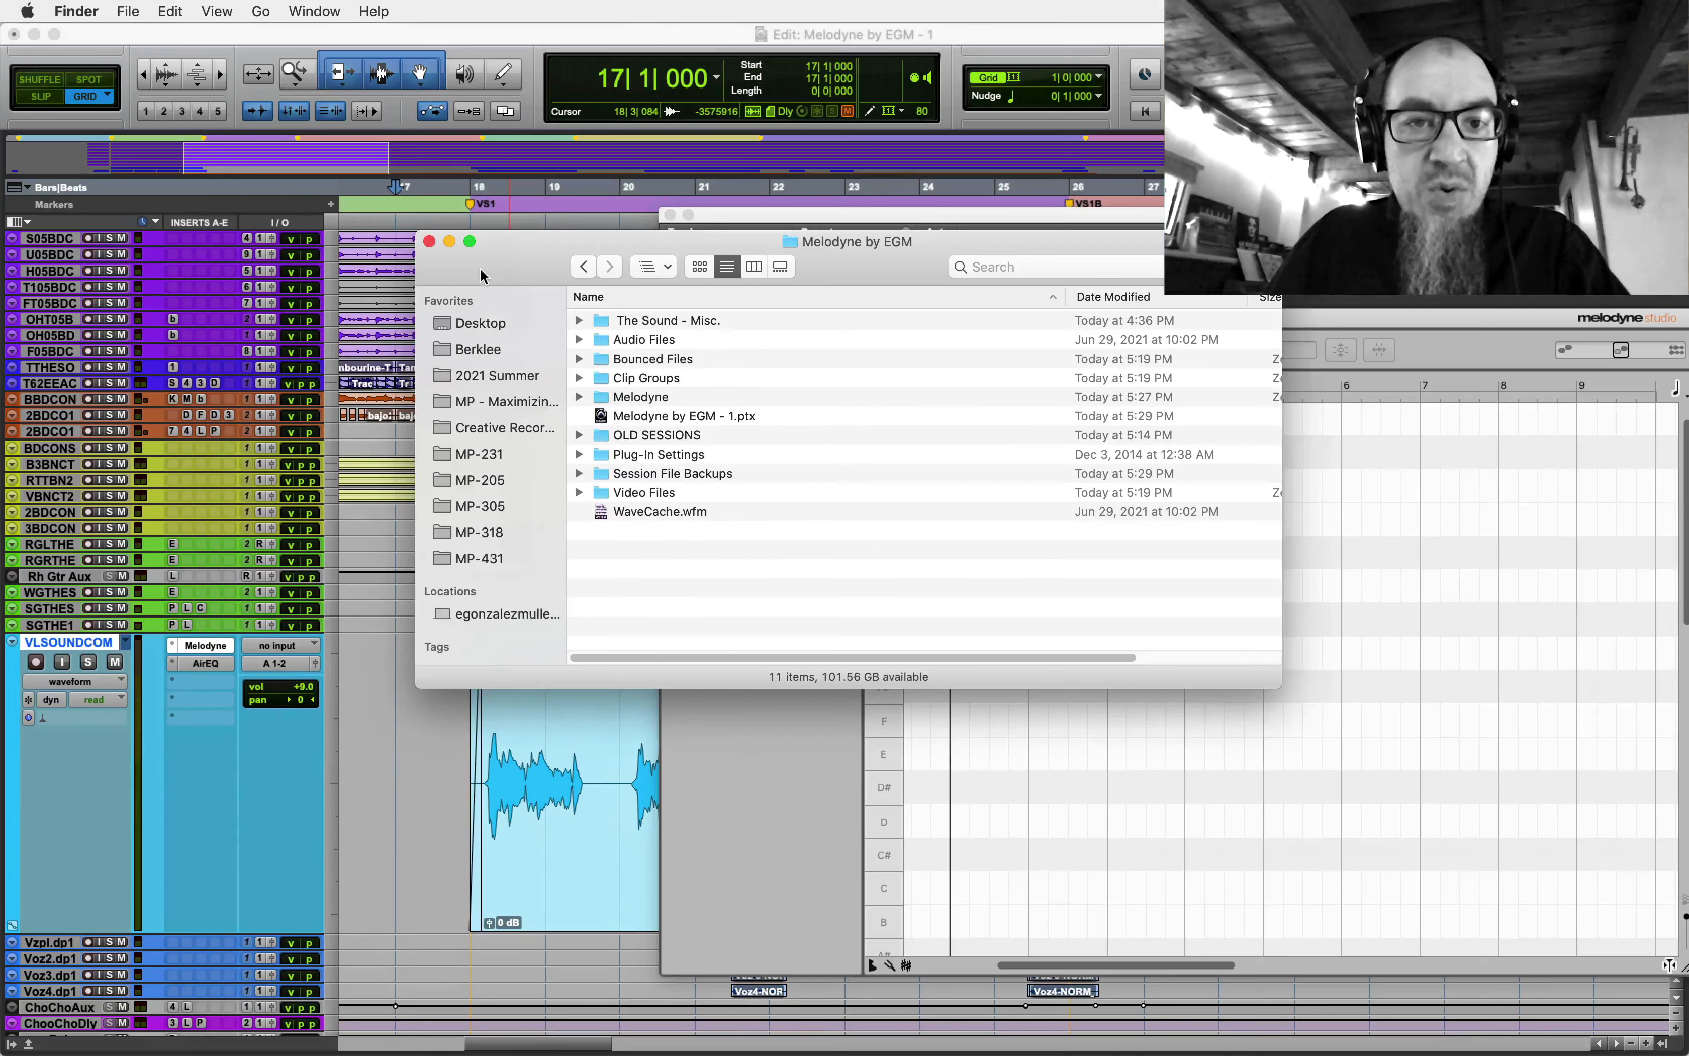
drag(642, 244, 607, 135)
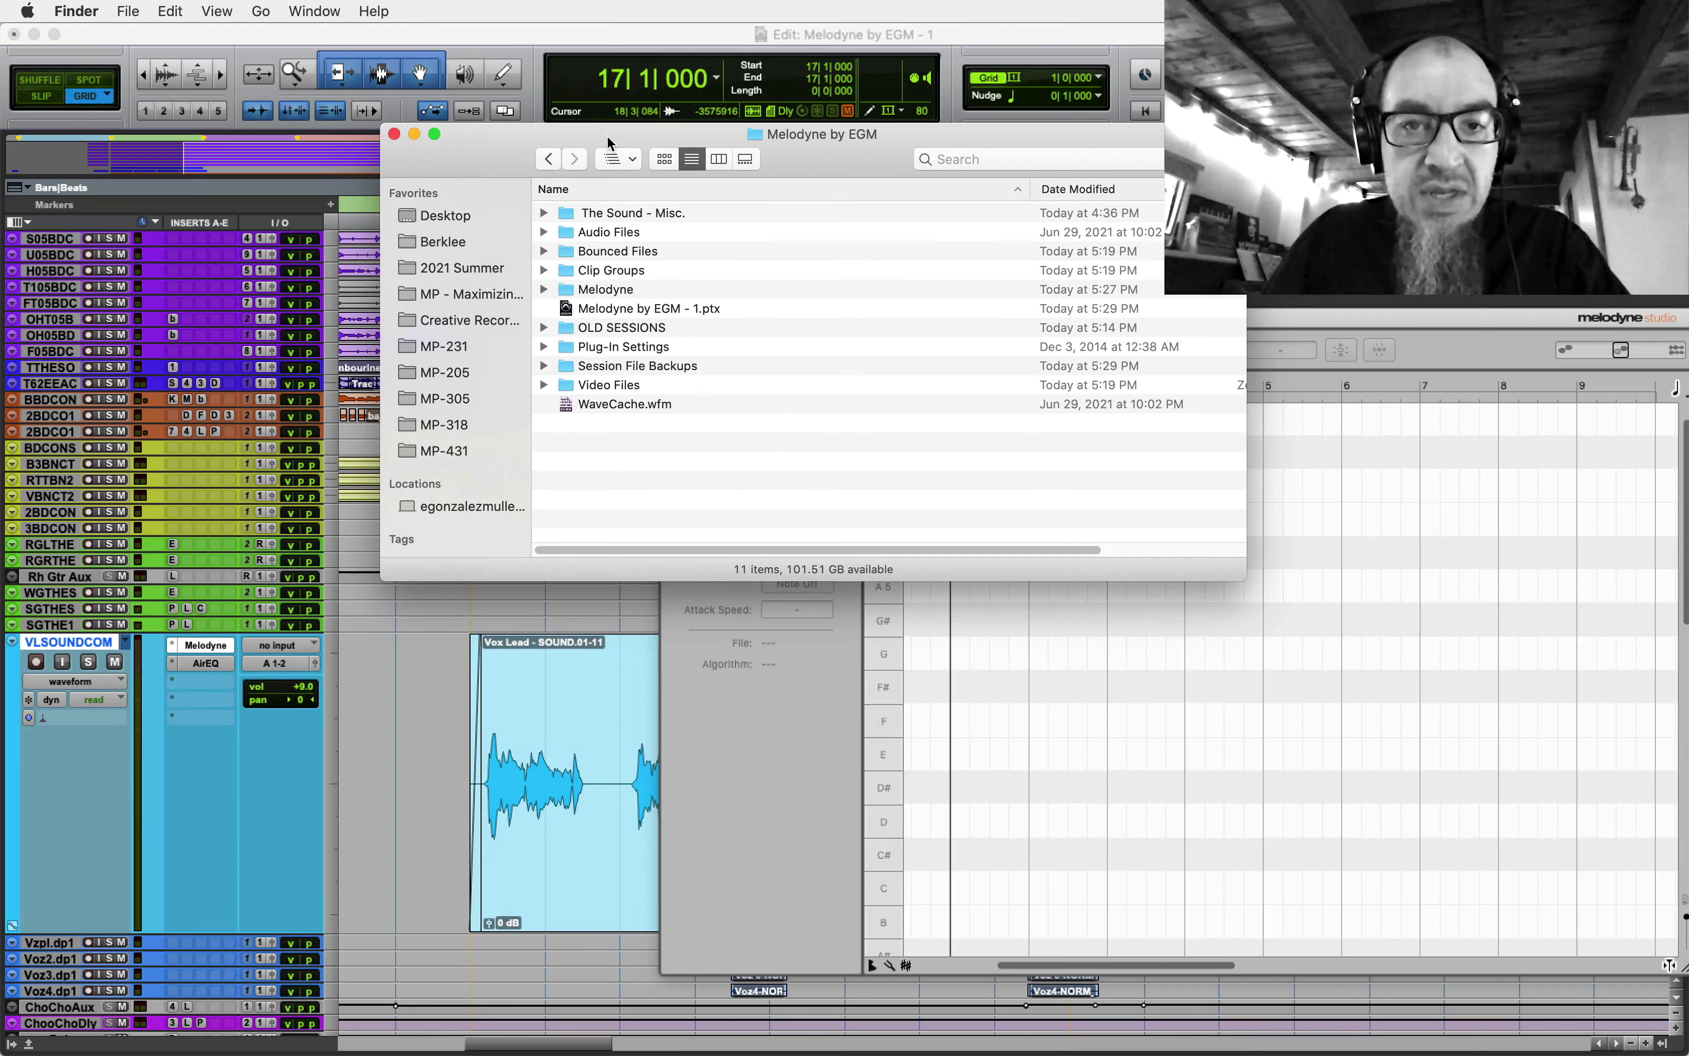
click(544, 291)
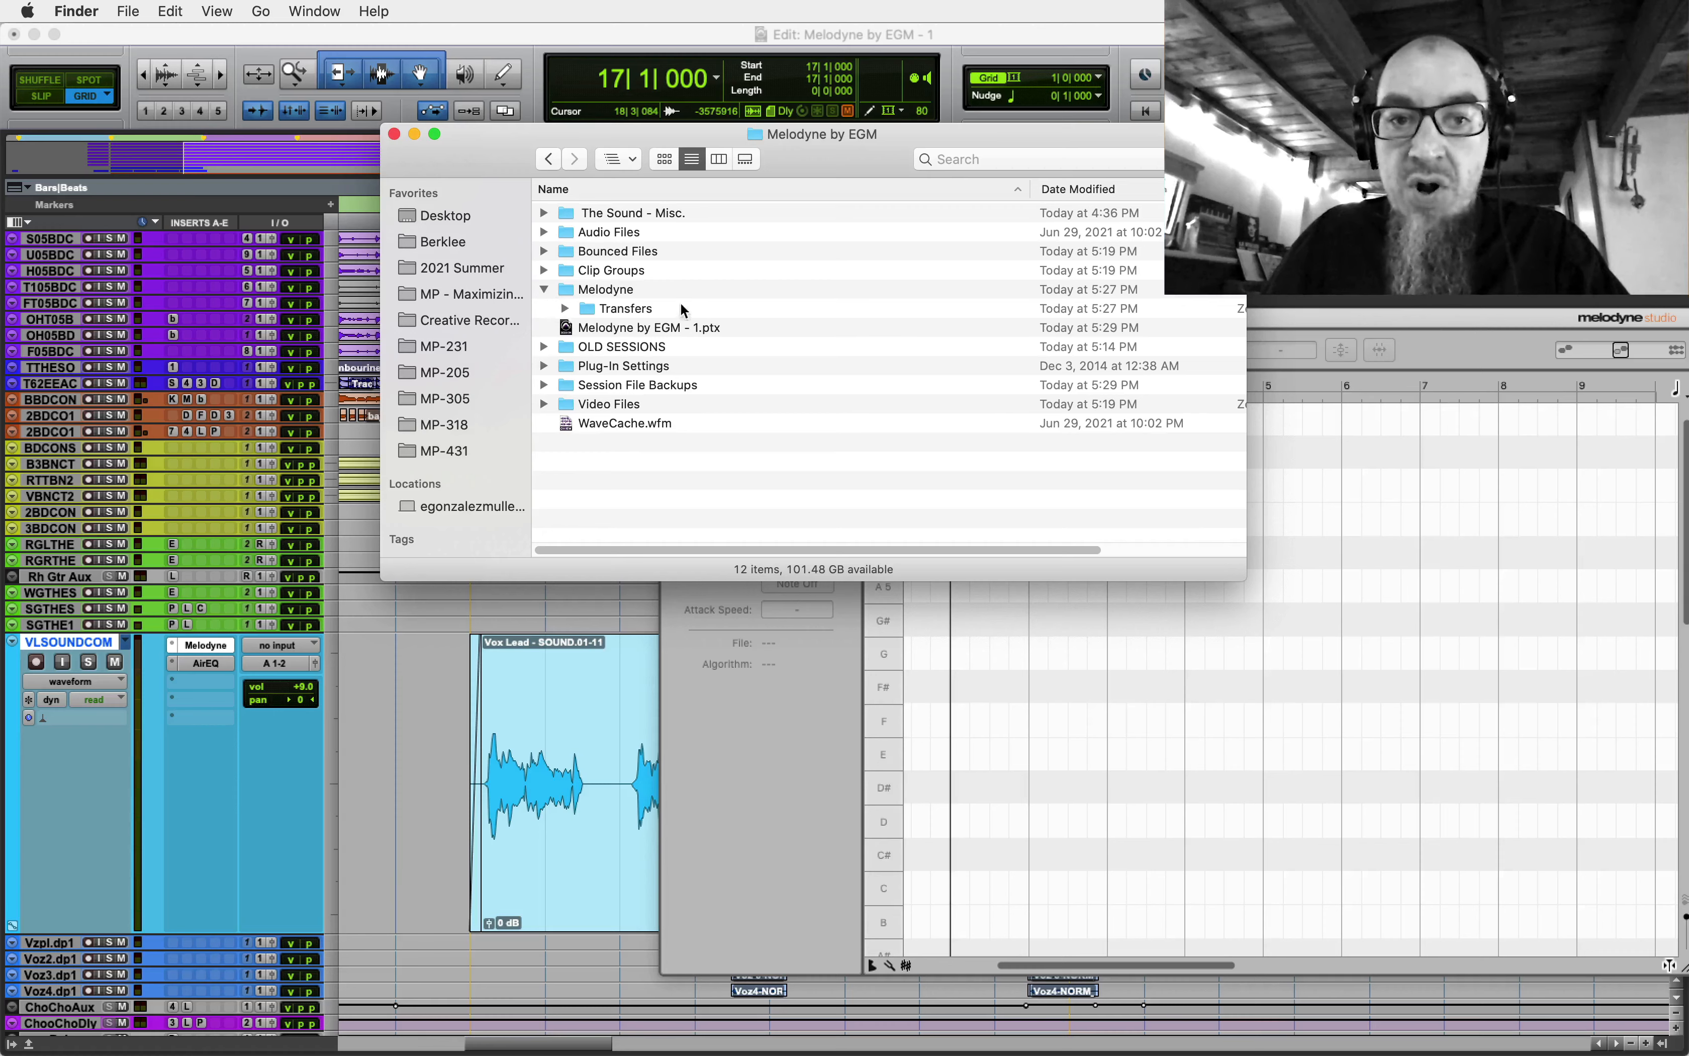
drag(797, 169, 946, 222)
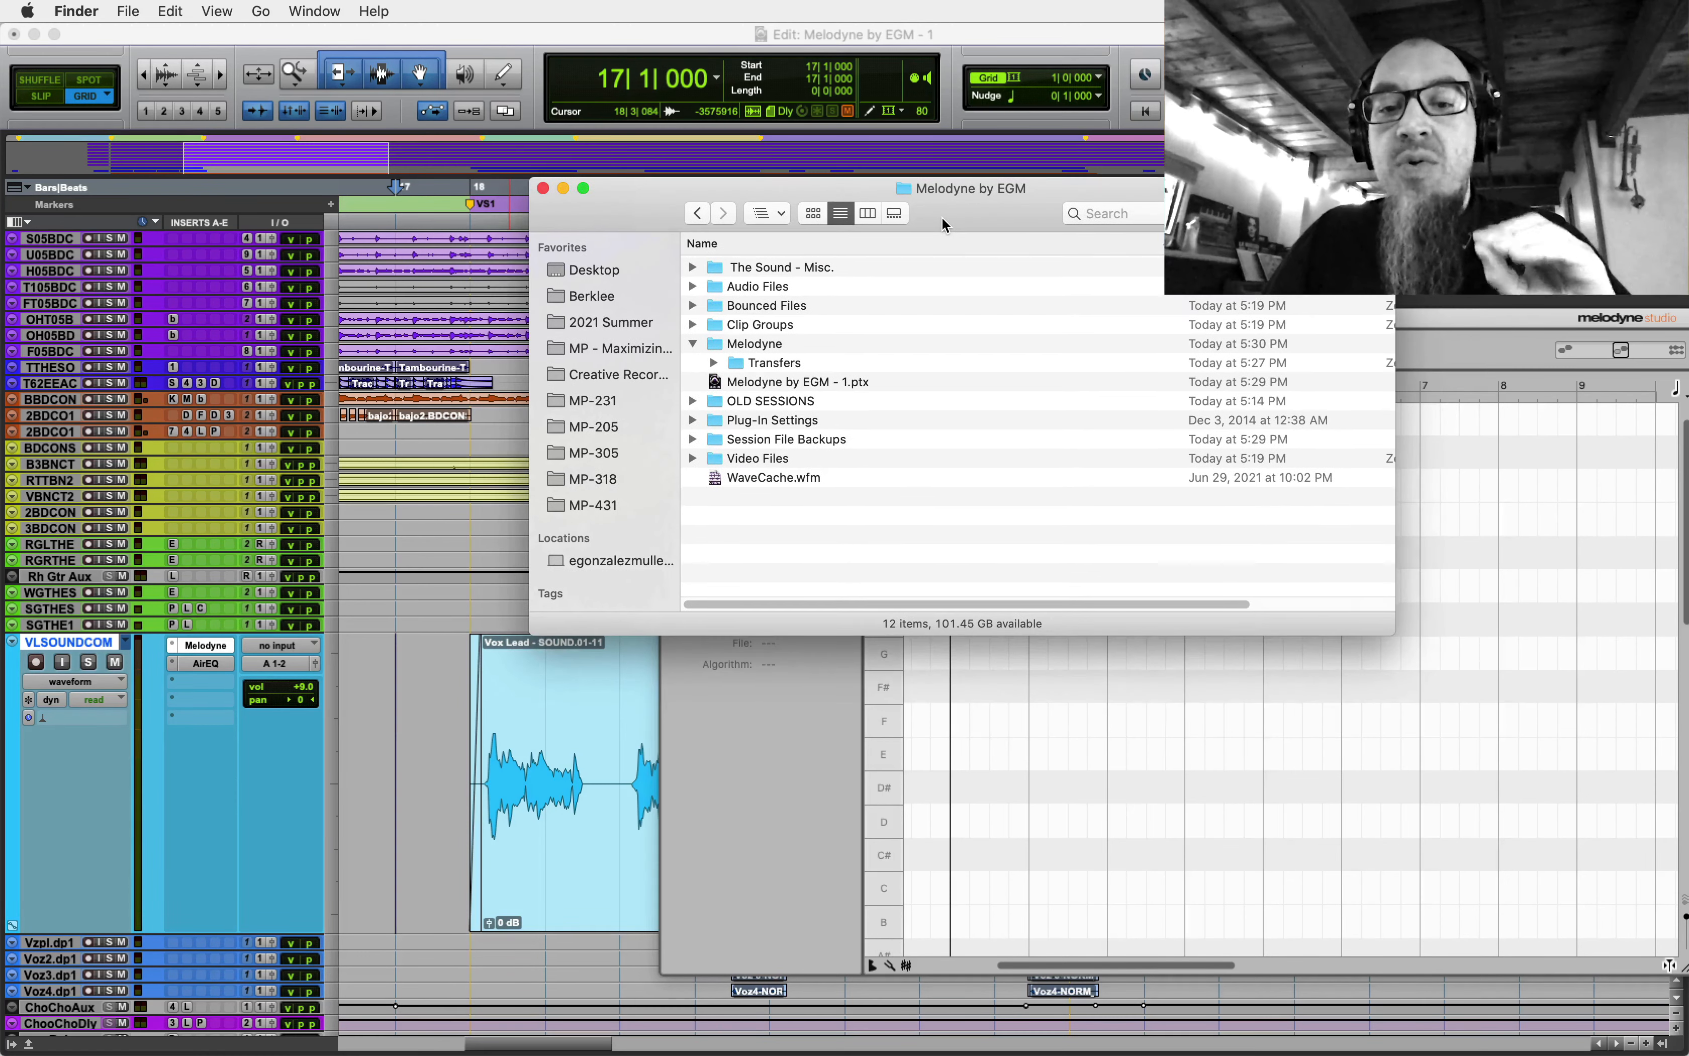
click(1049, 35)
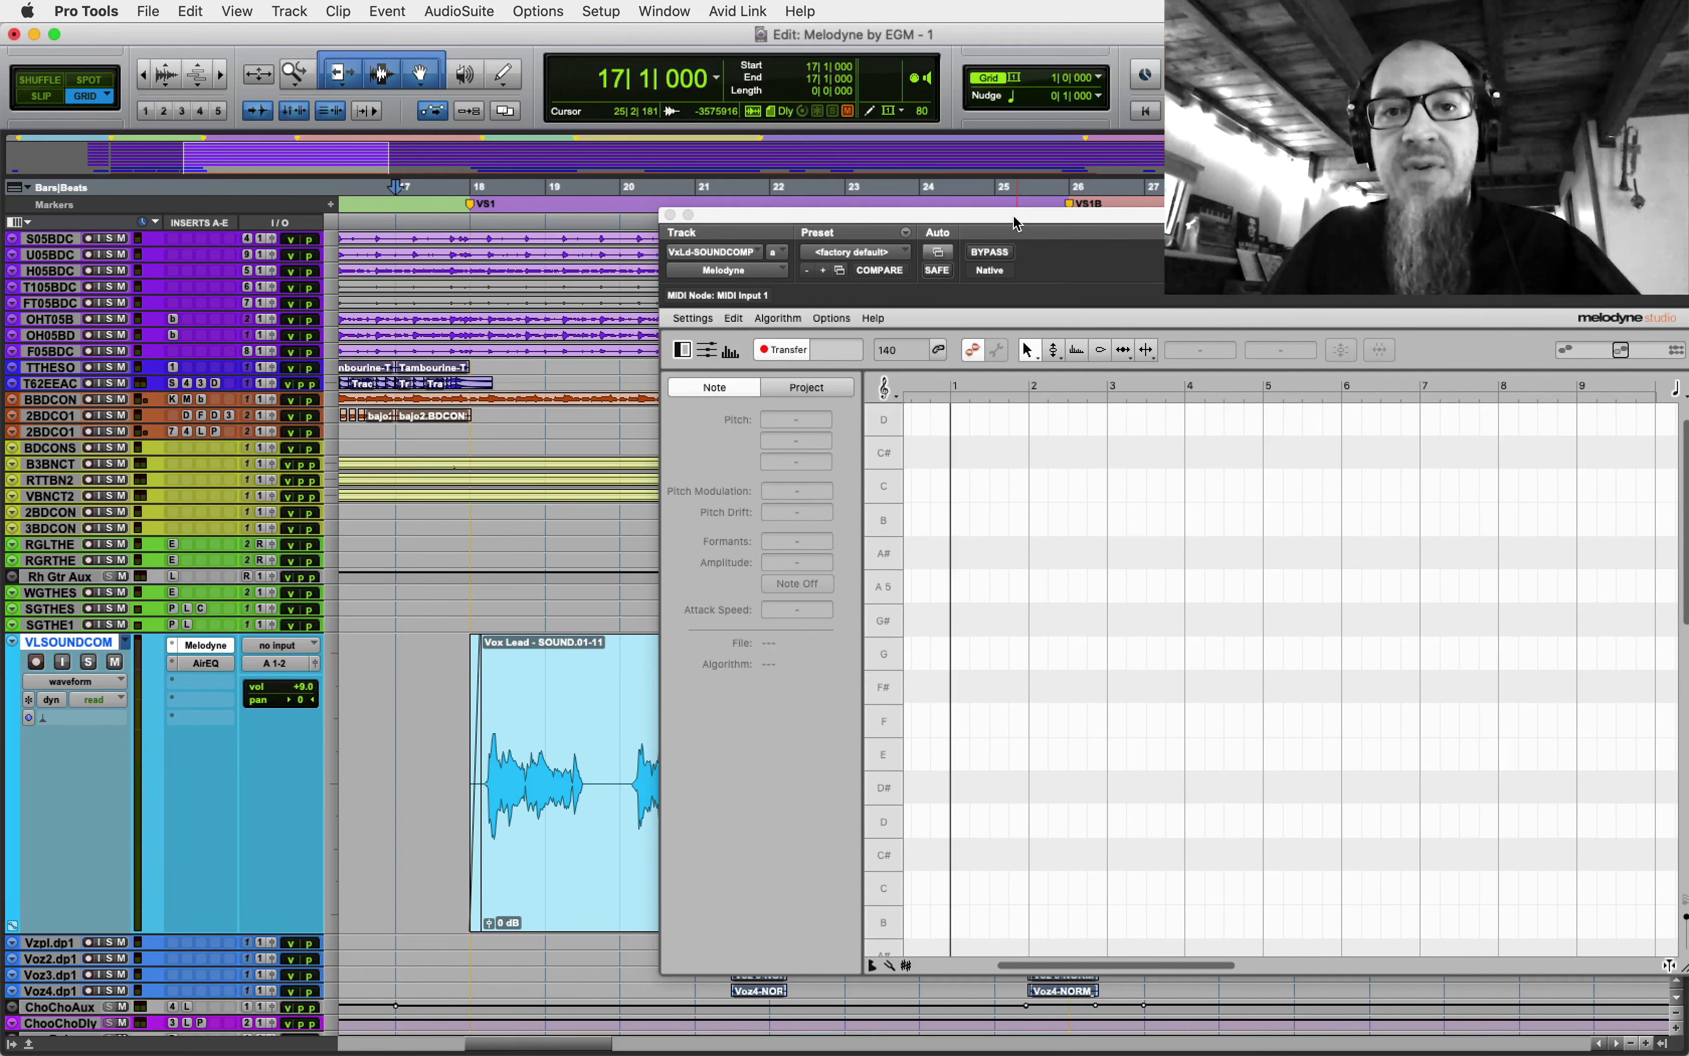
- Re-arm Melodyne's Transfer and capture the lead vocal by playing from 17|1|000 until past 26|4, then stop playback
drag(904, 220, 863, 222)
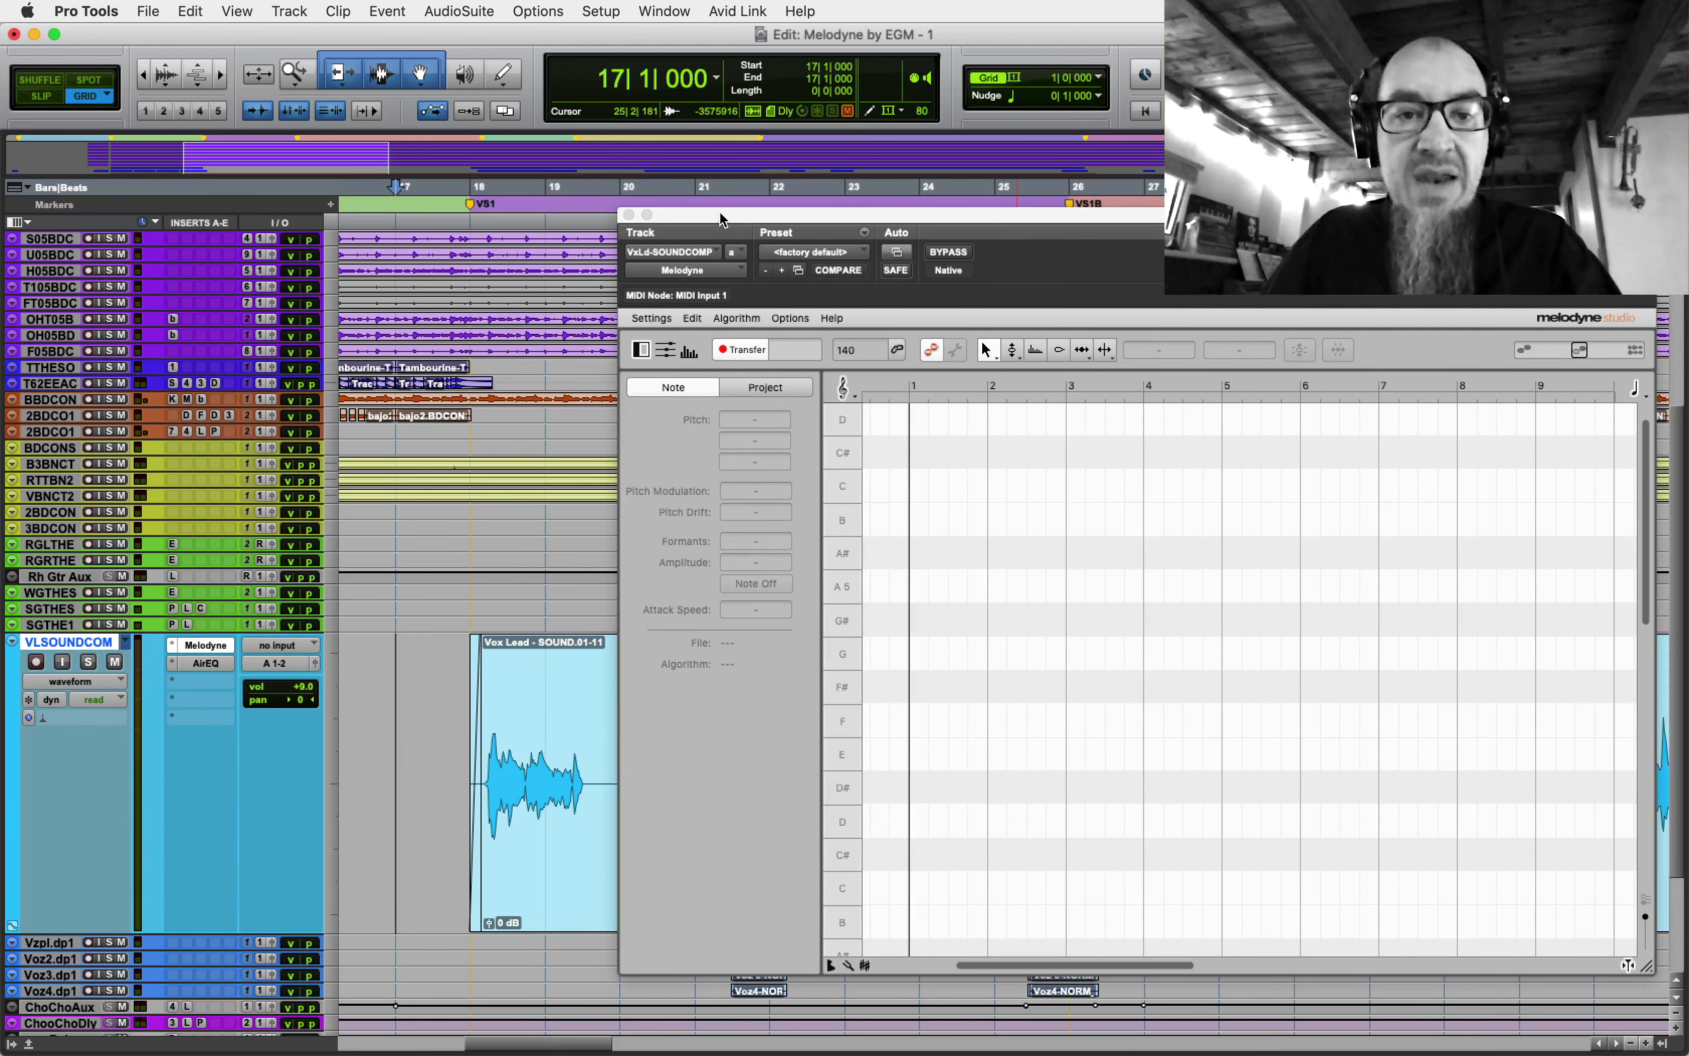
drag(721, 215, 718, 214)
click(737, 349)
click(737, 350)
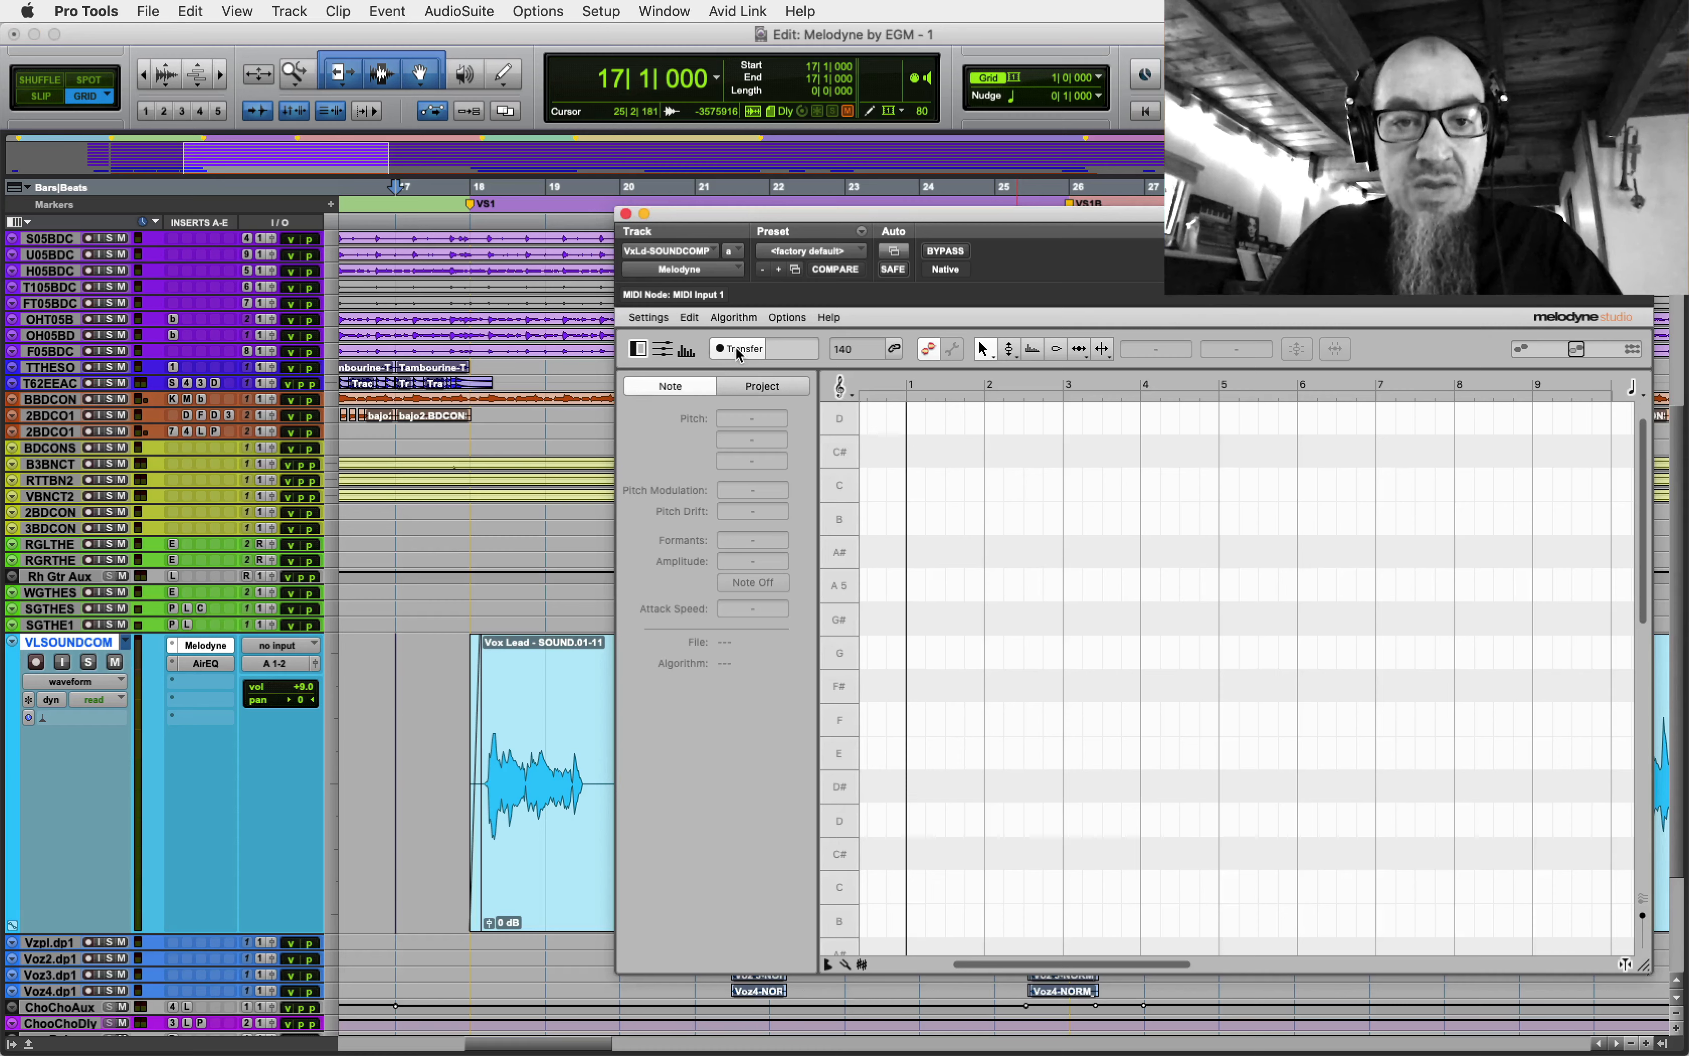
key(space)
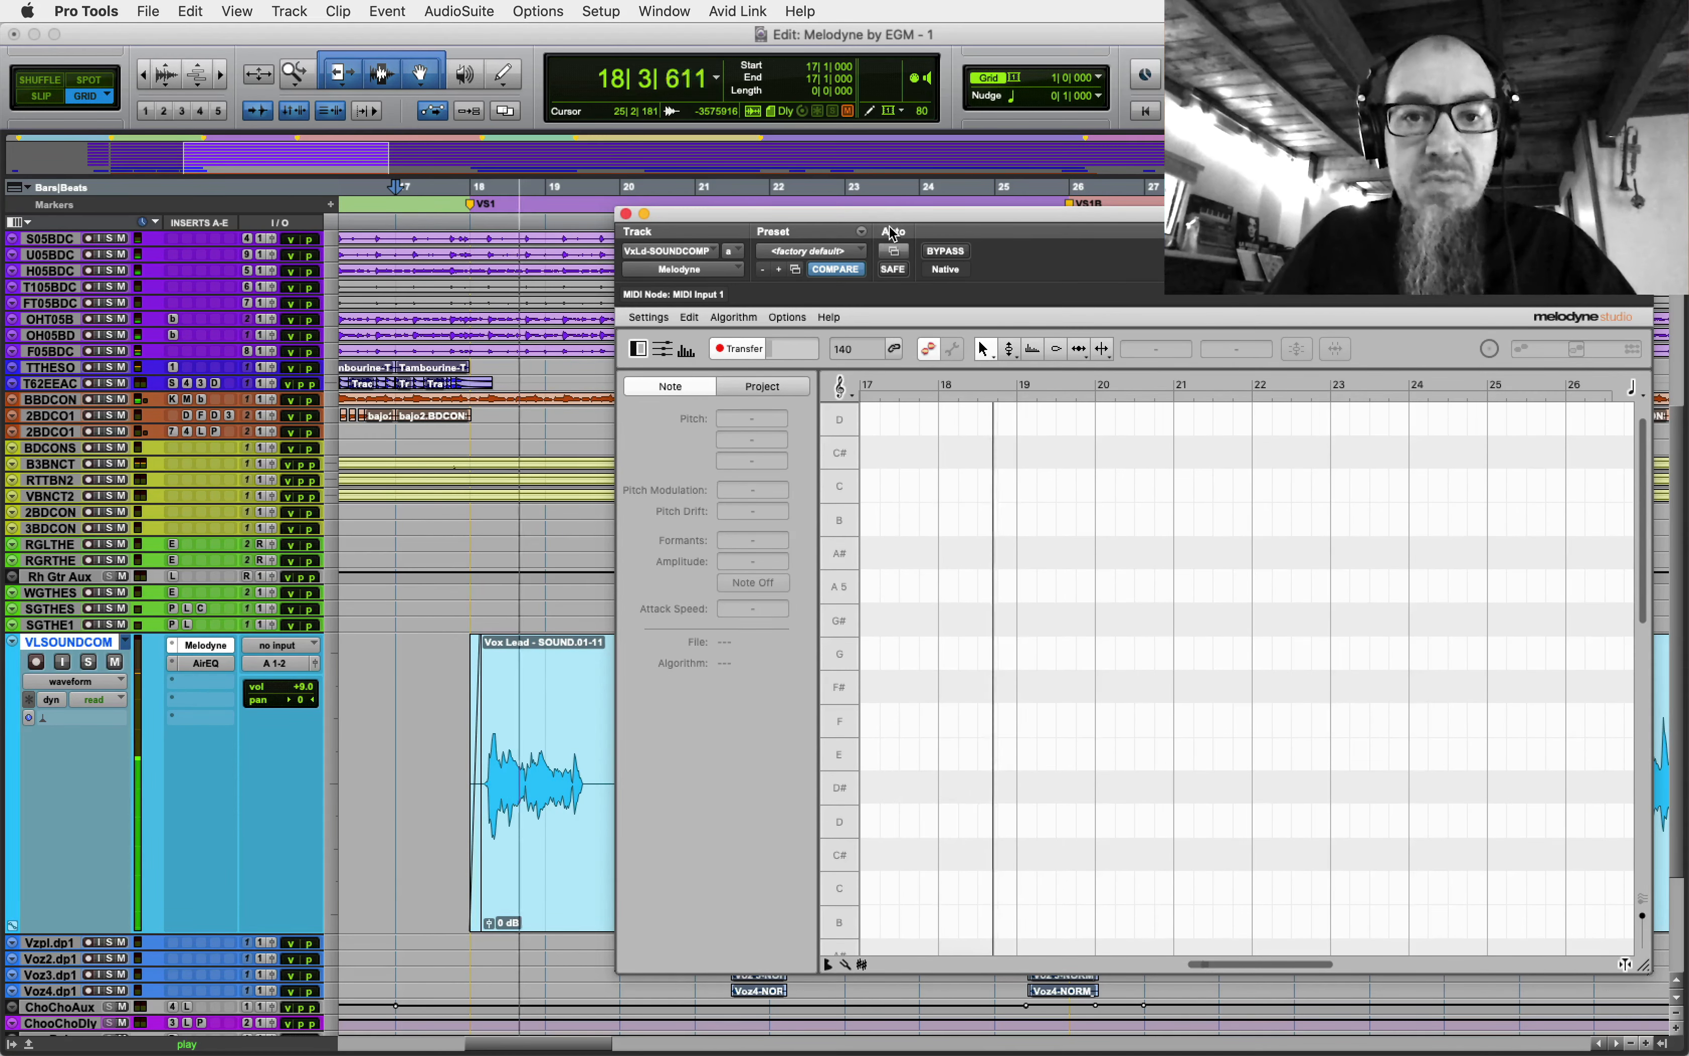
drag(894, 224, 846, 222)
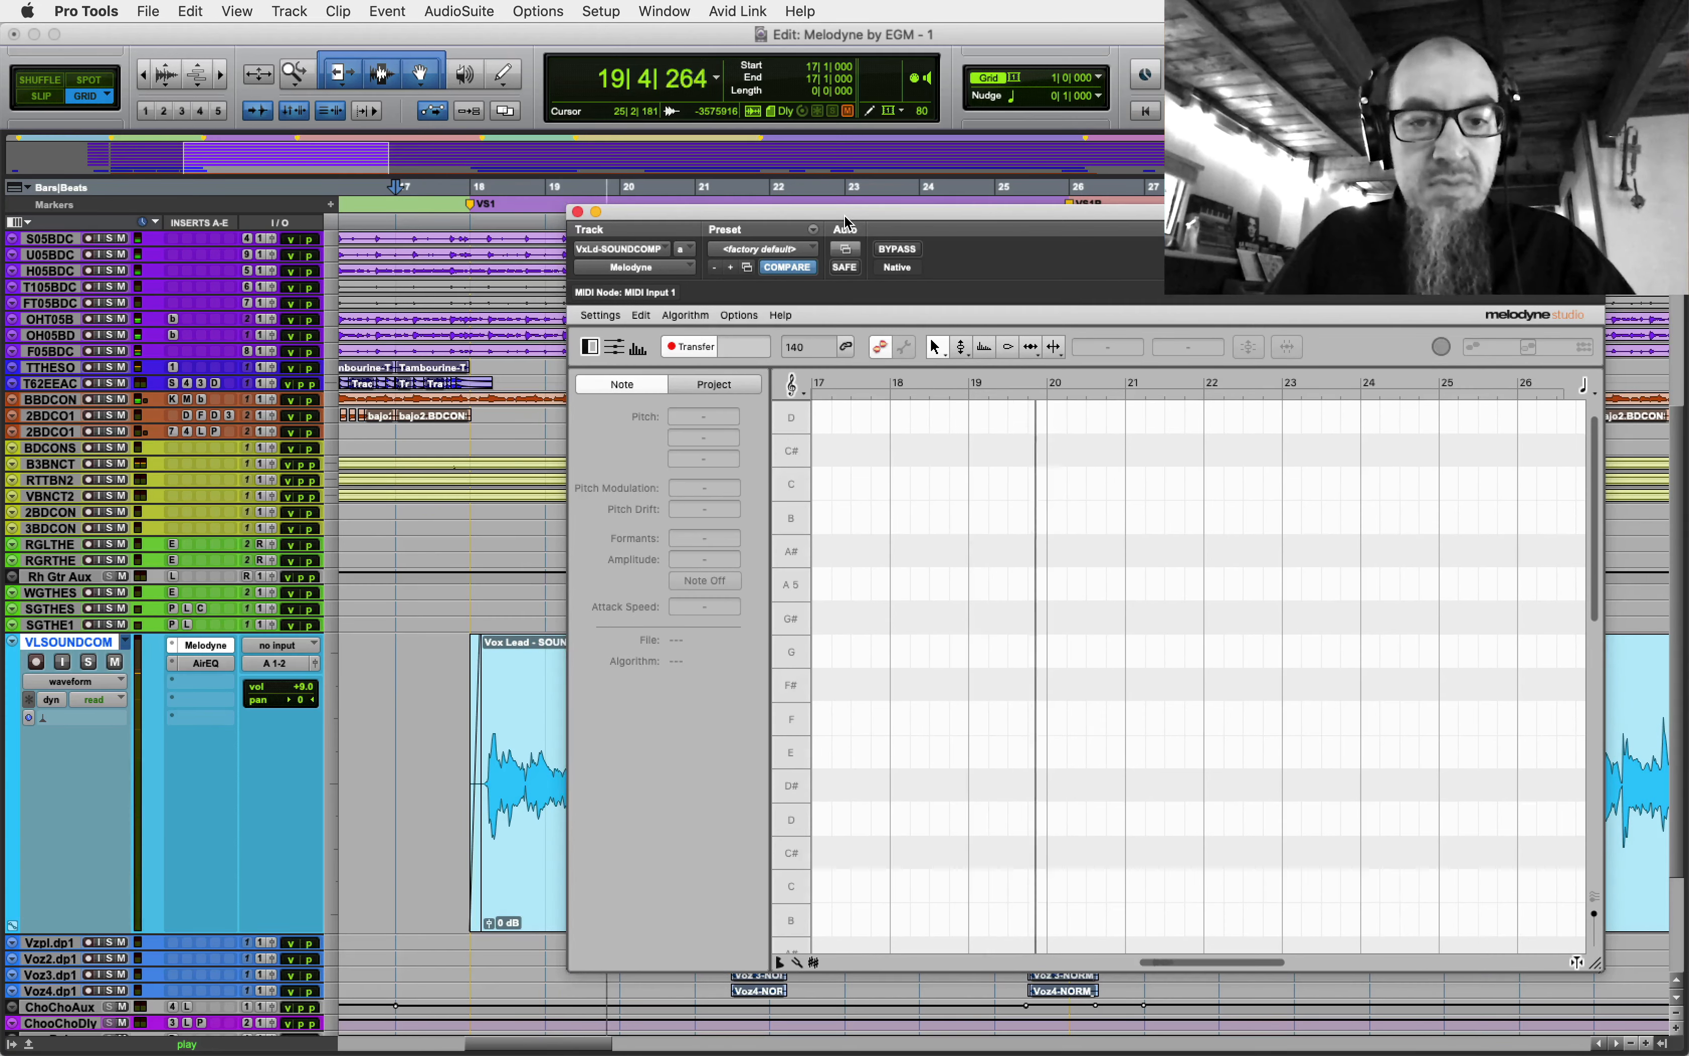
drag(845, 222, 789, 889)
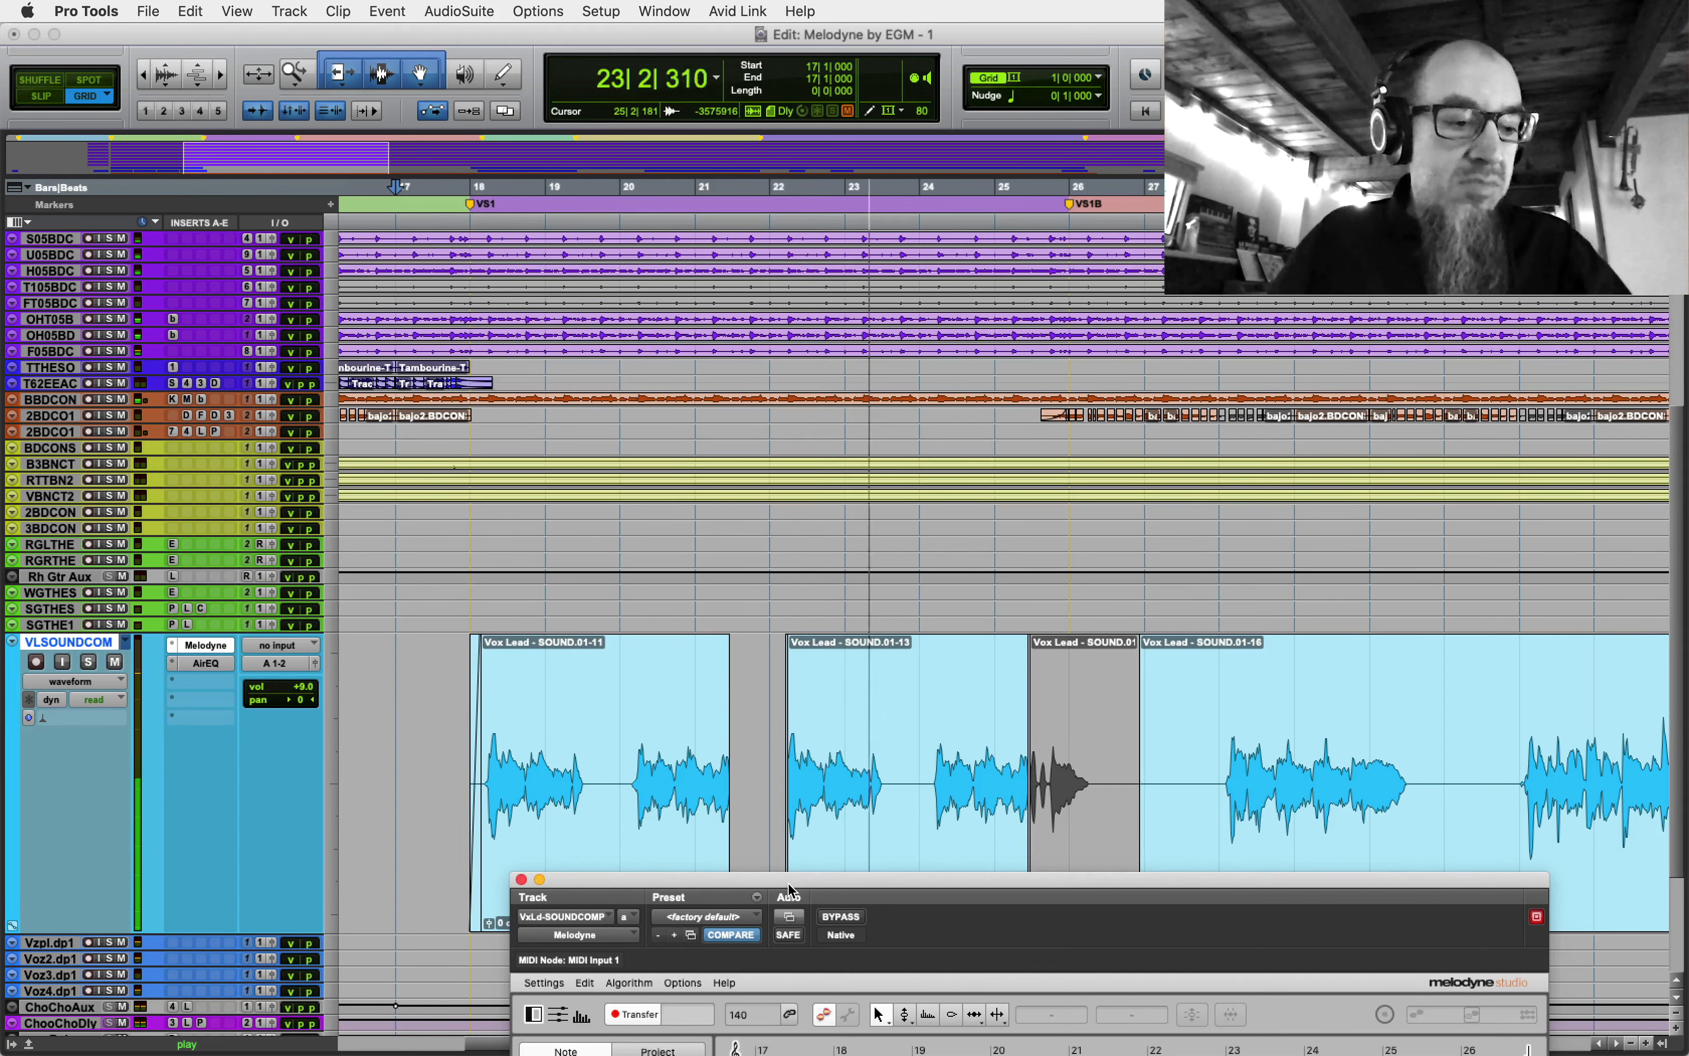
drag(788, 889, 711, 186)
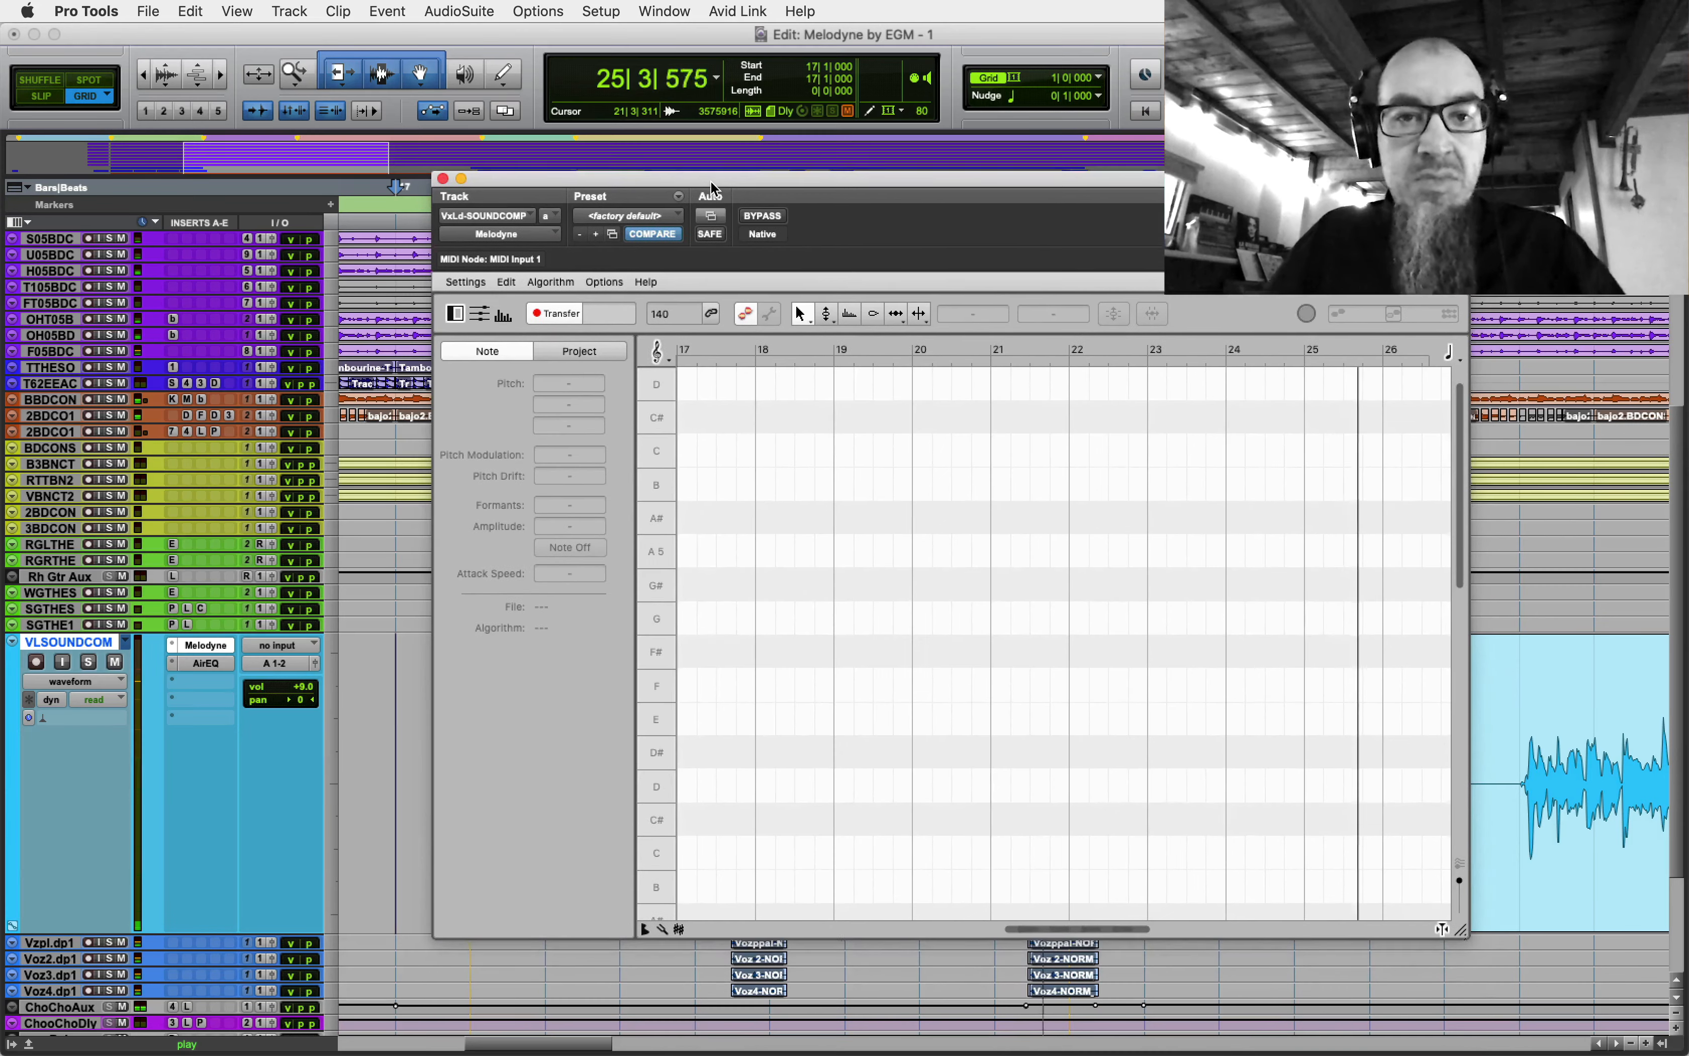
click(1117, 45)
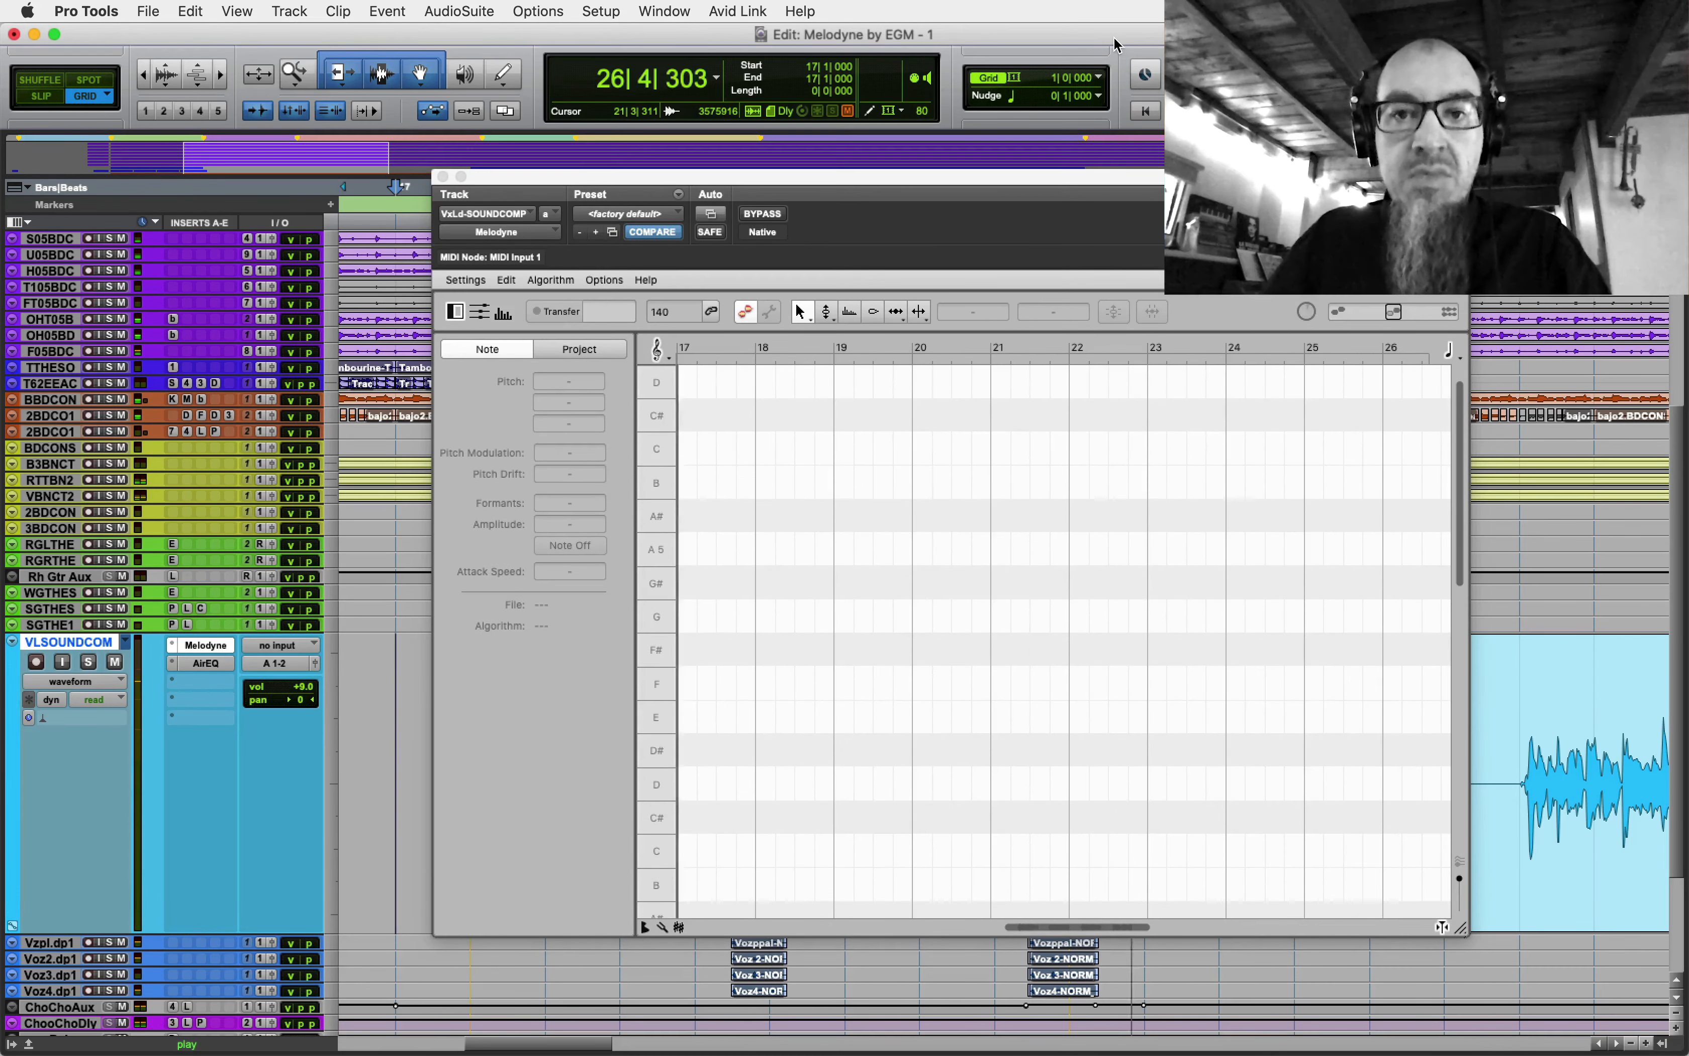
key(space)
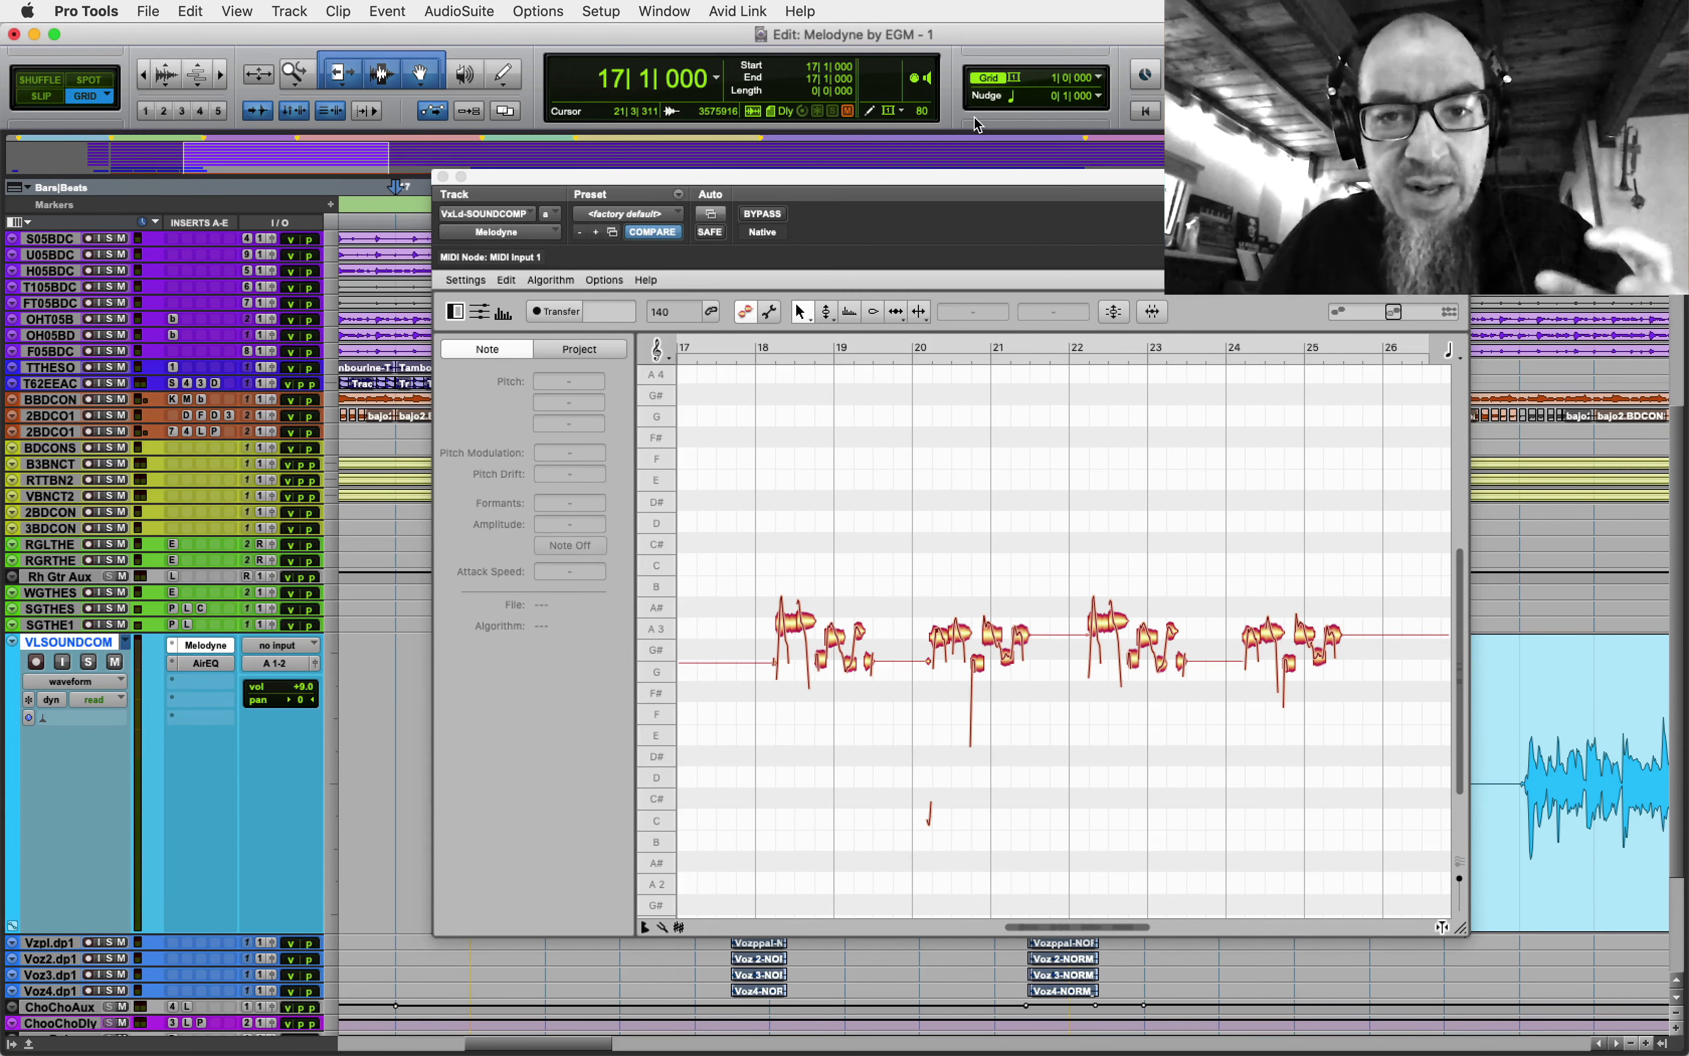
- Move the Melodyne window clear of the lead vocal, locate to 19|1|000 and switch the session to Slip mode
drag(904, 175, 1297, 239)
click(545, 709)
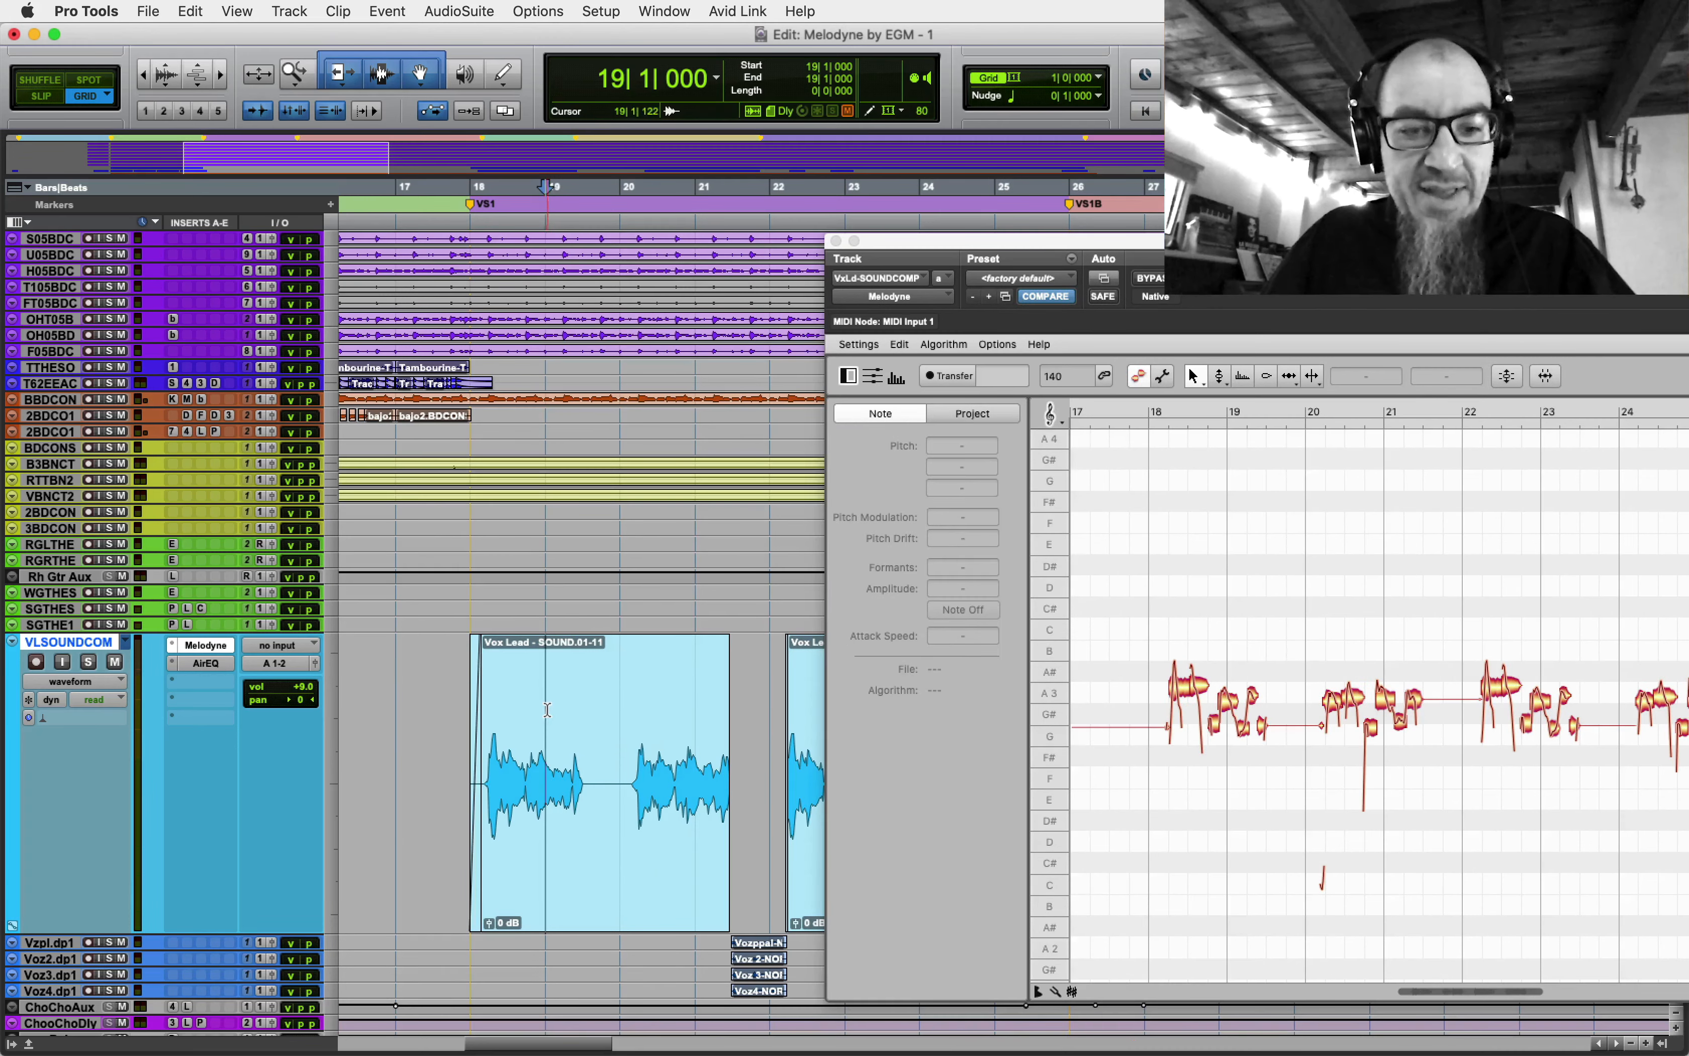
key(t)
key(t)
key(t)
key(F2)
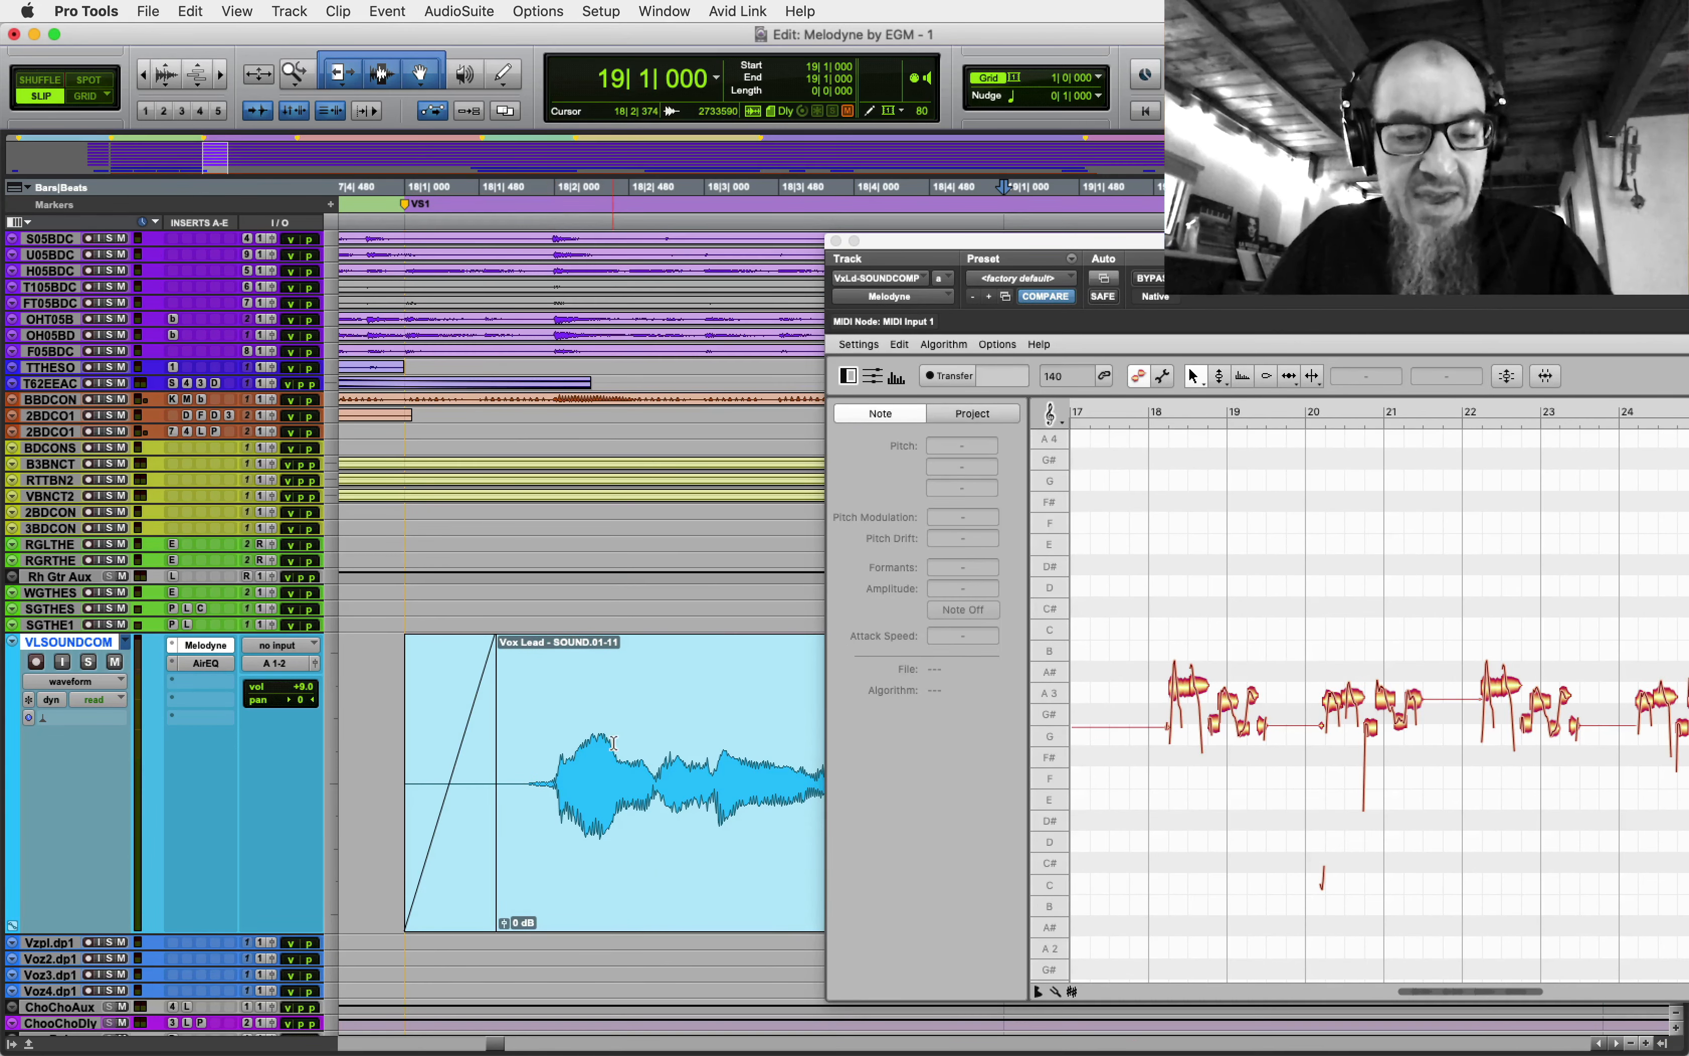
key(r)
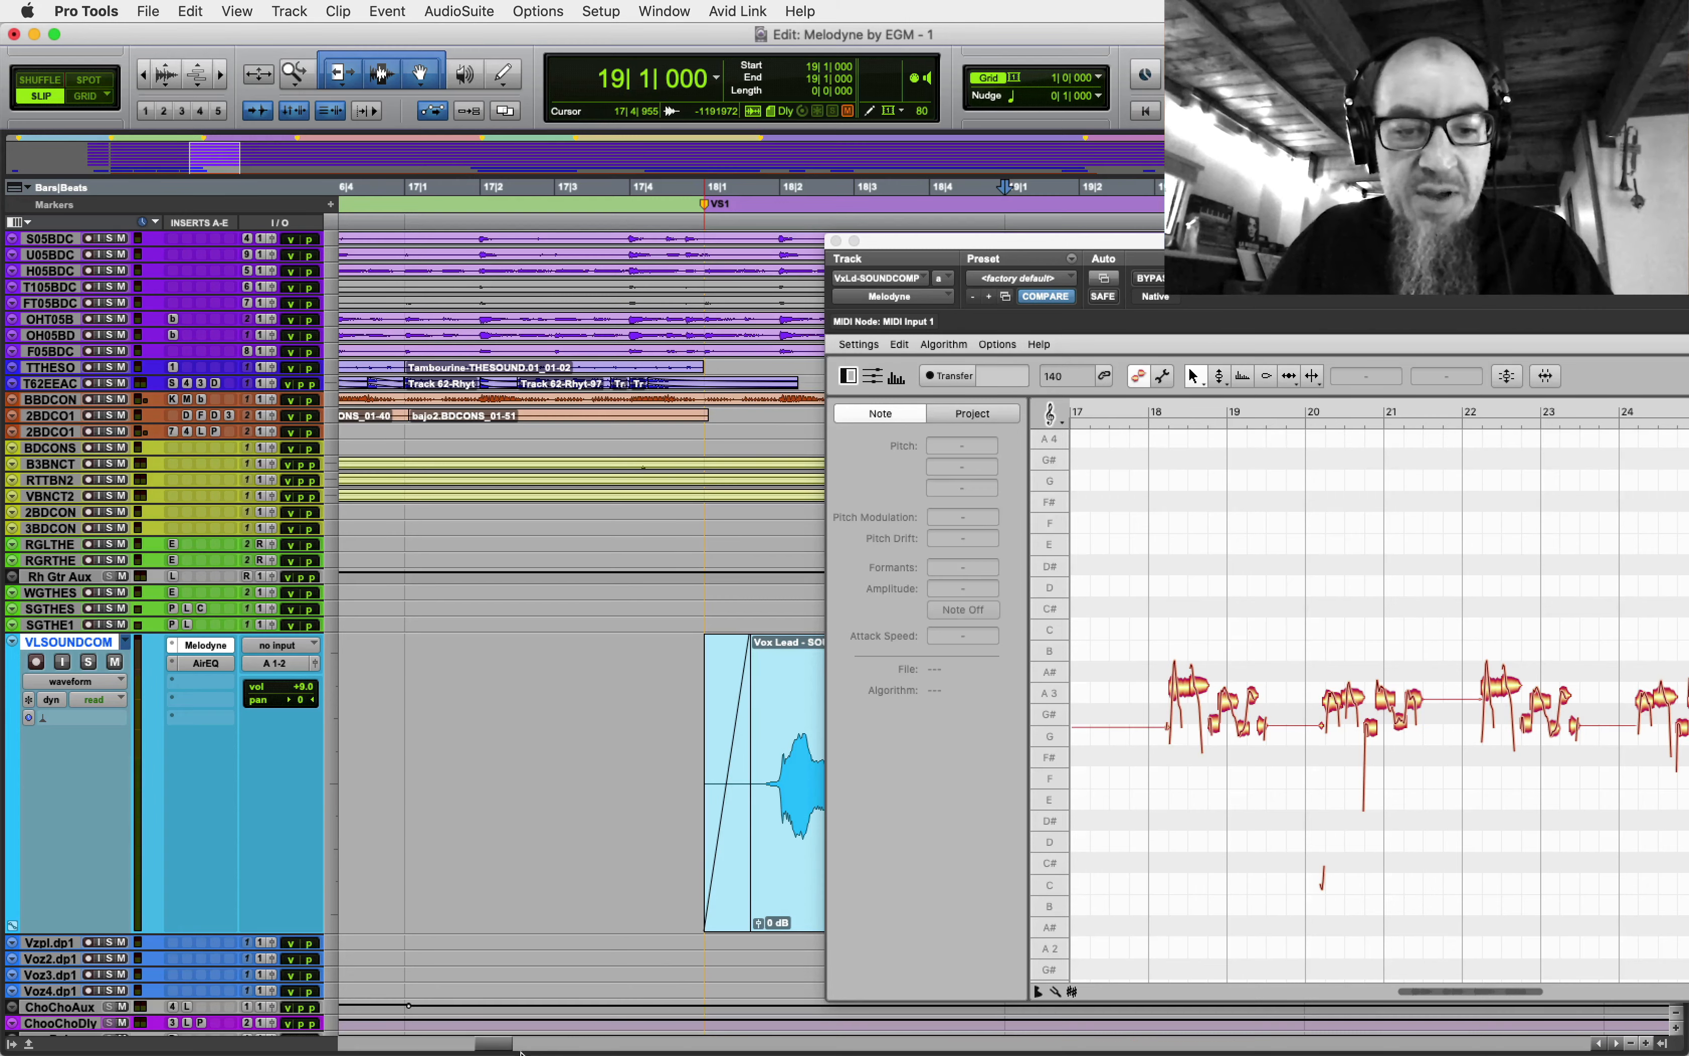
- Delete the section of the first lead vocal clip from 18|4|374 to about 19|3
drag(493, 1047, 505, 1047)
drag(591, 849, 803, 750)
key(Delete)
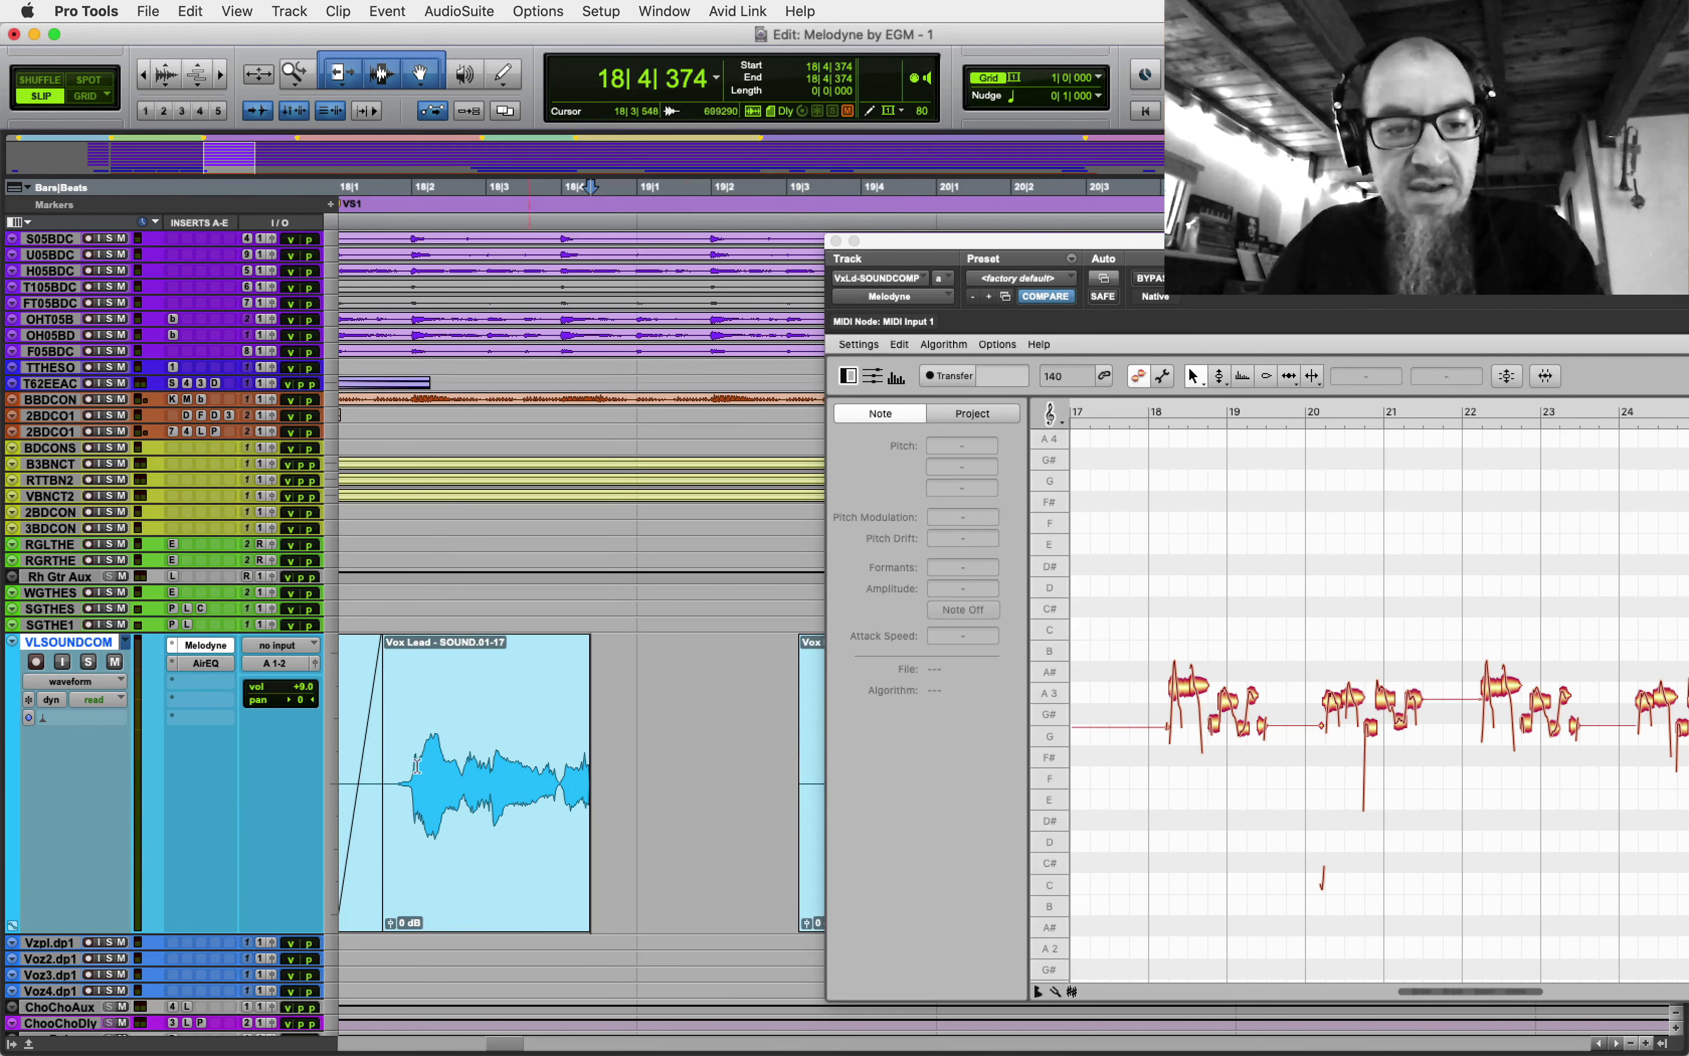
- Play the lead vocal from 18|1|793 across the deleted section to check Melodyne's output, and stop playback
click(399, 707)
key(space)
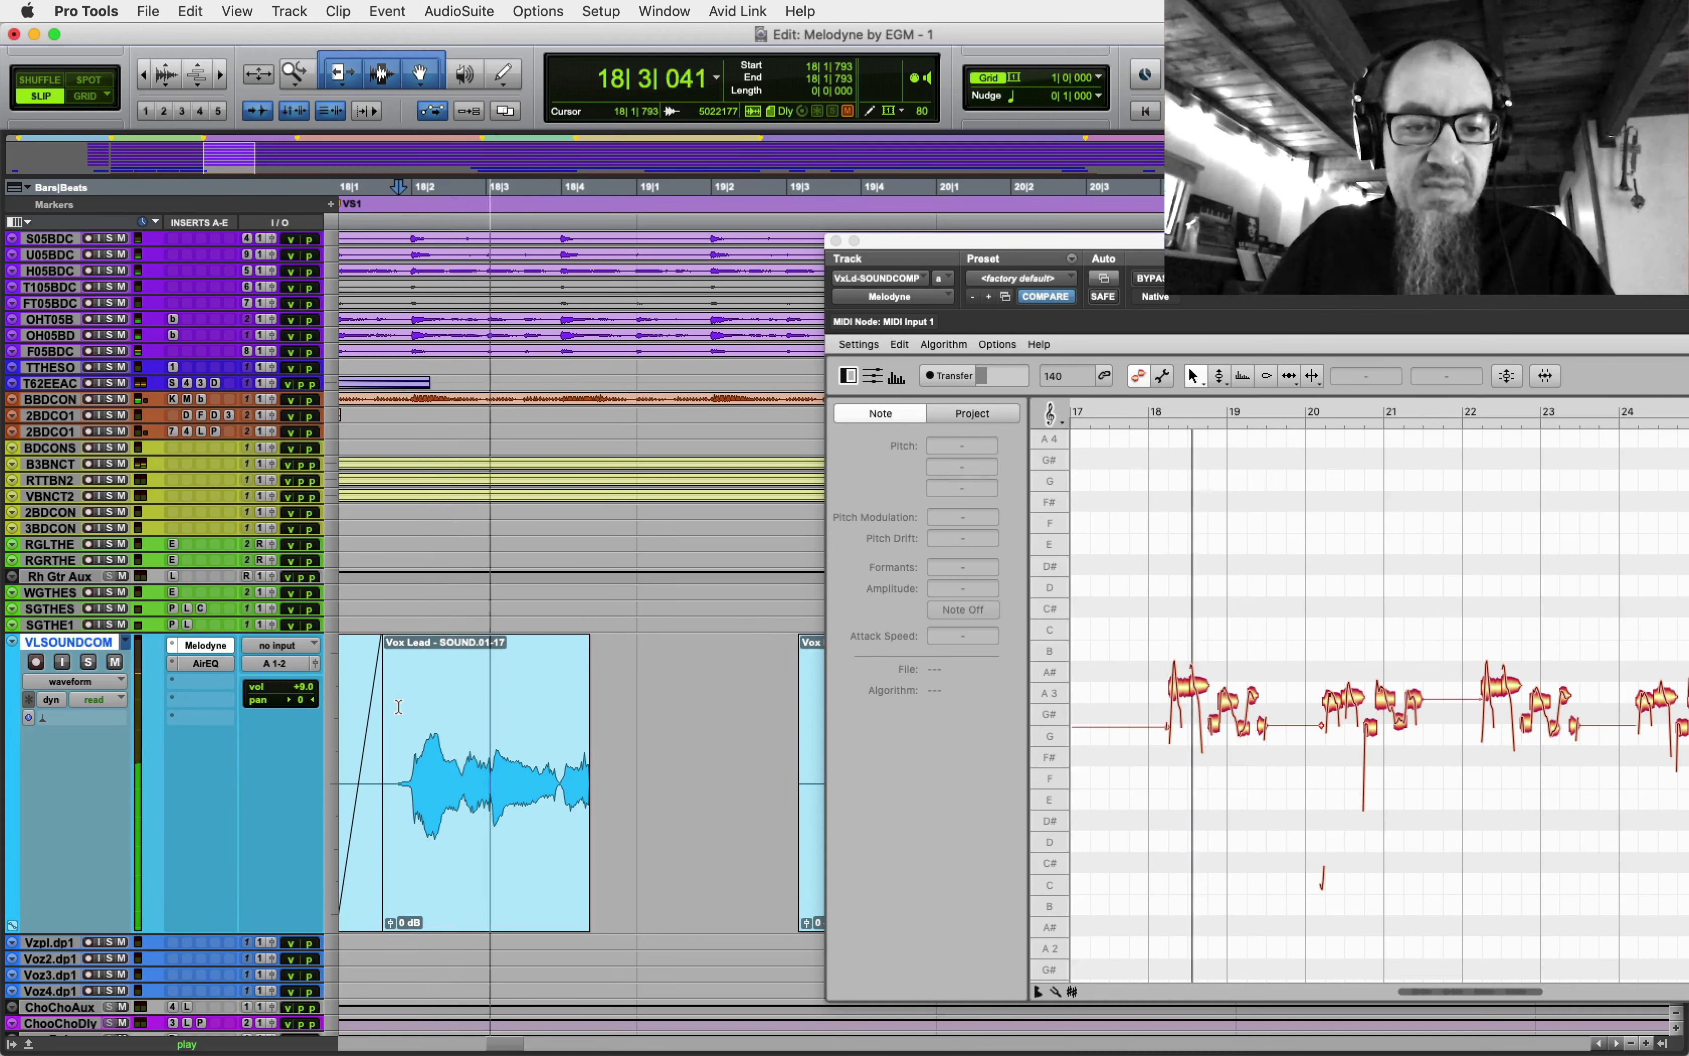
key(space)
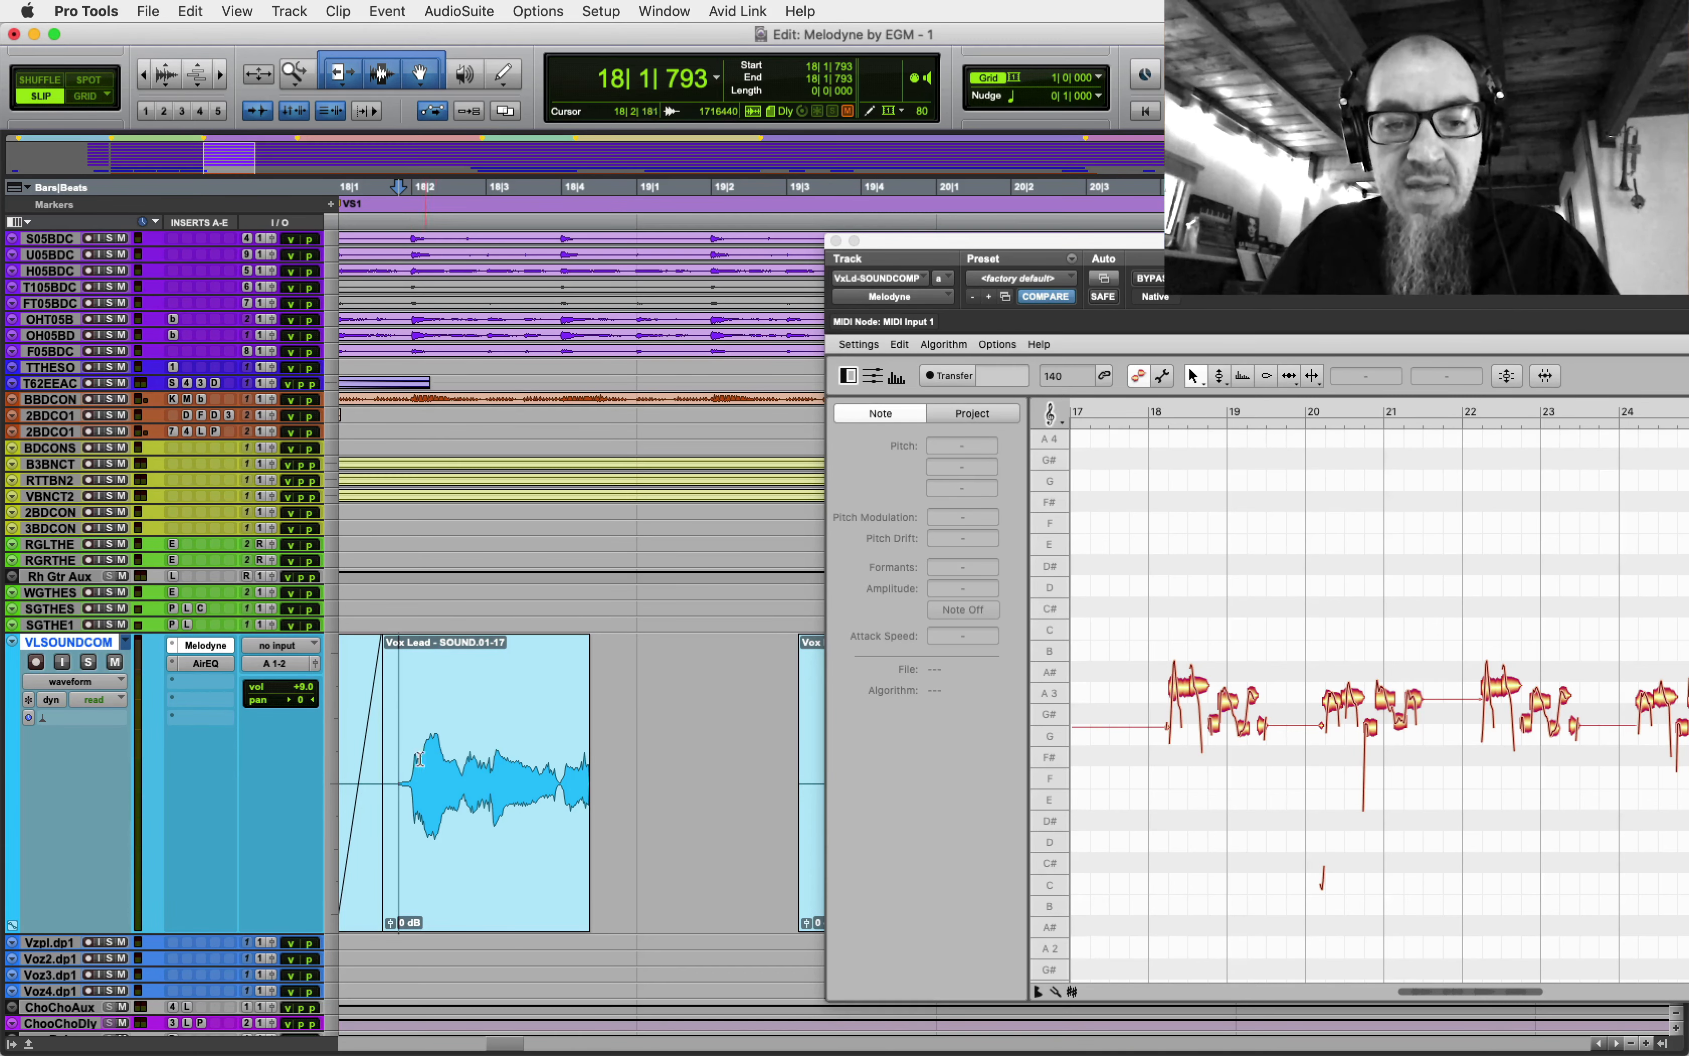
- Undo the vocal clip deletion and place the cursor at 18|3|780
drag(409, 761, 794, 767)
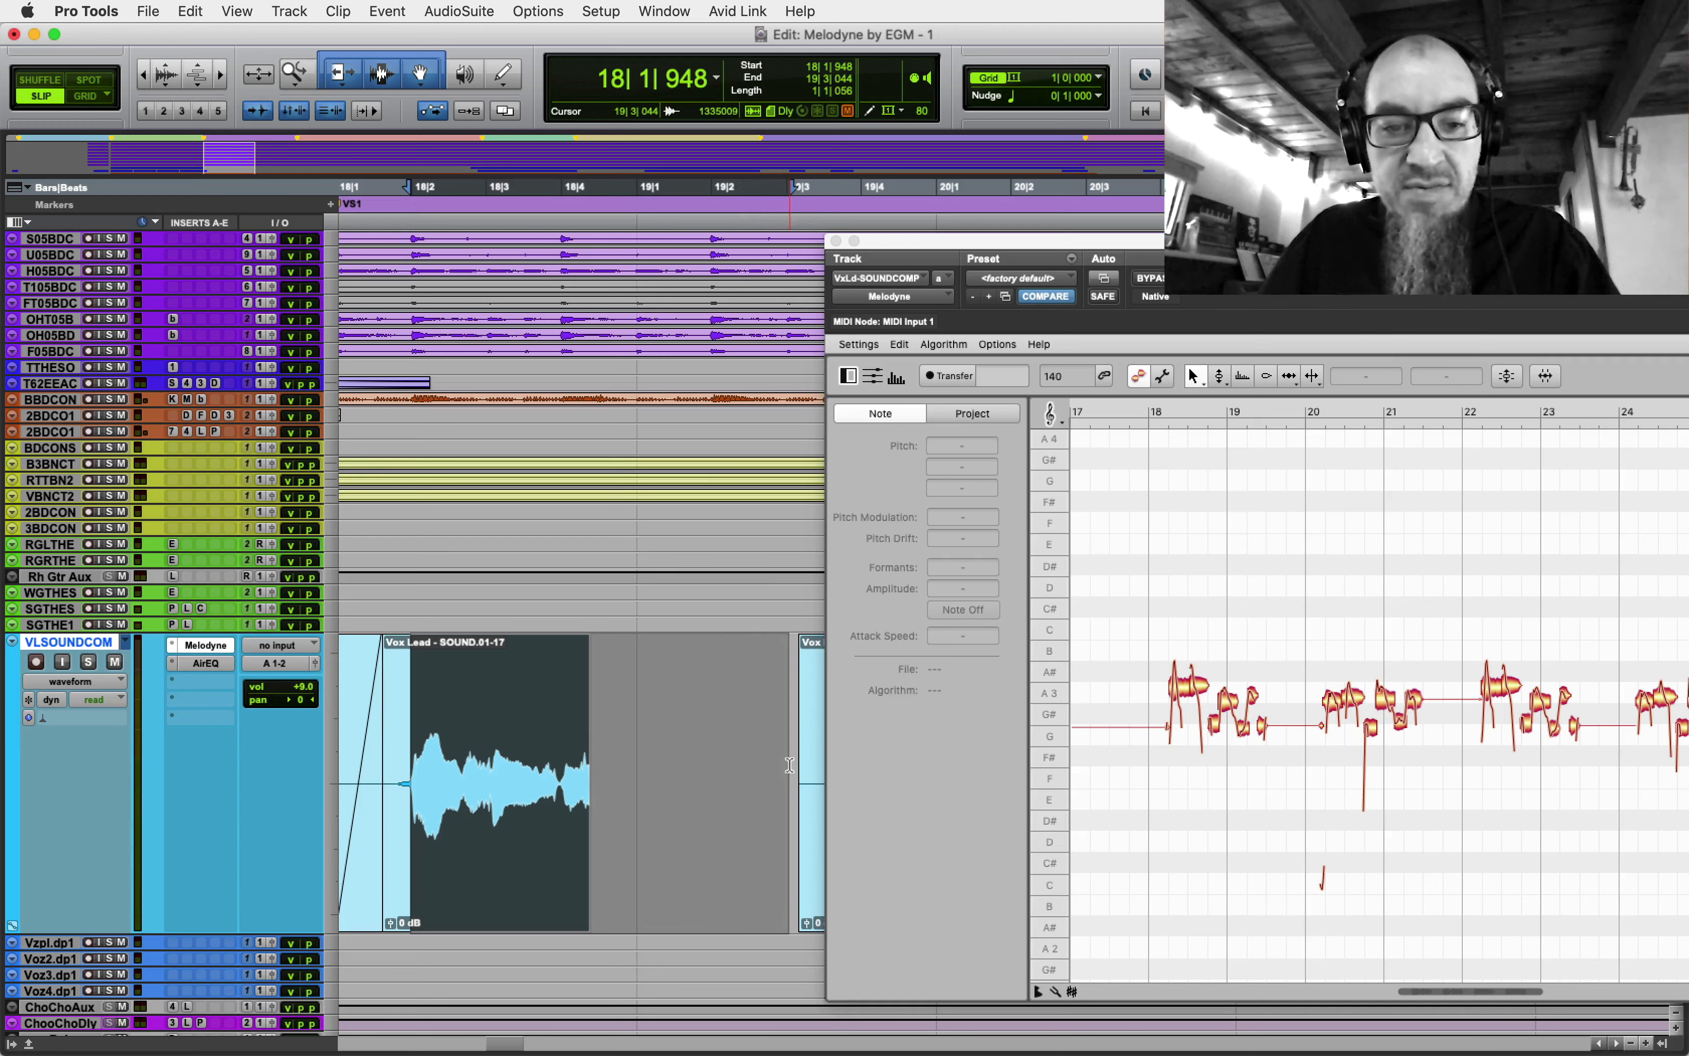
key(super+z)
click(547, 738)
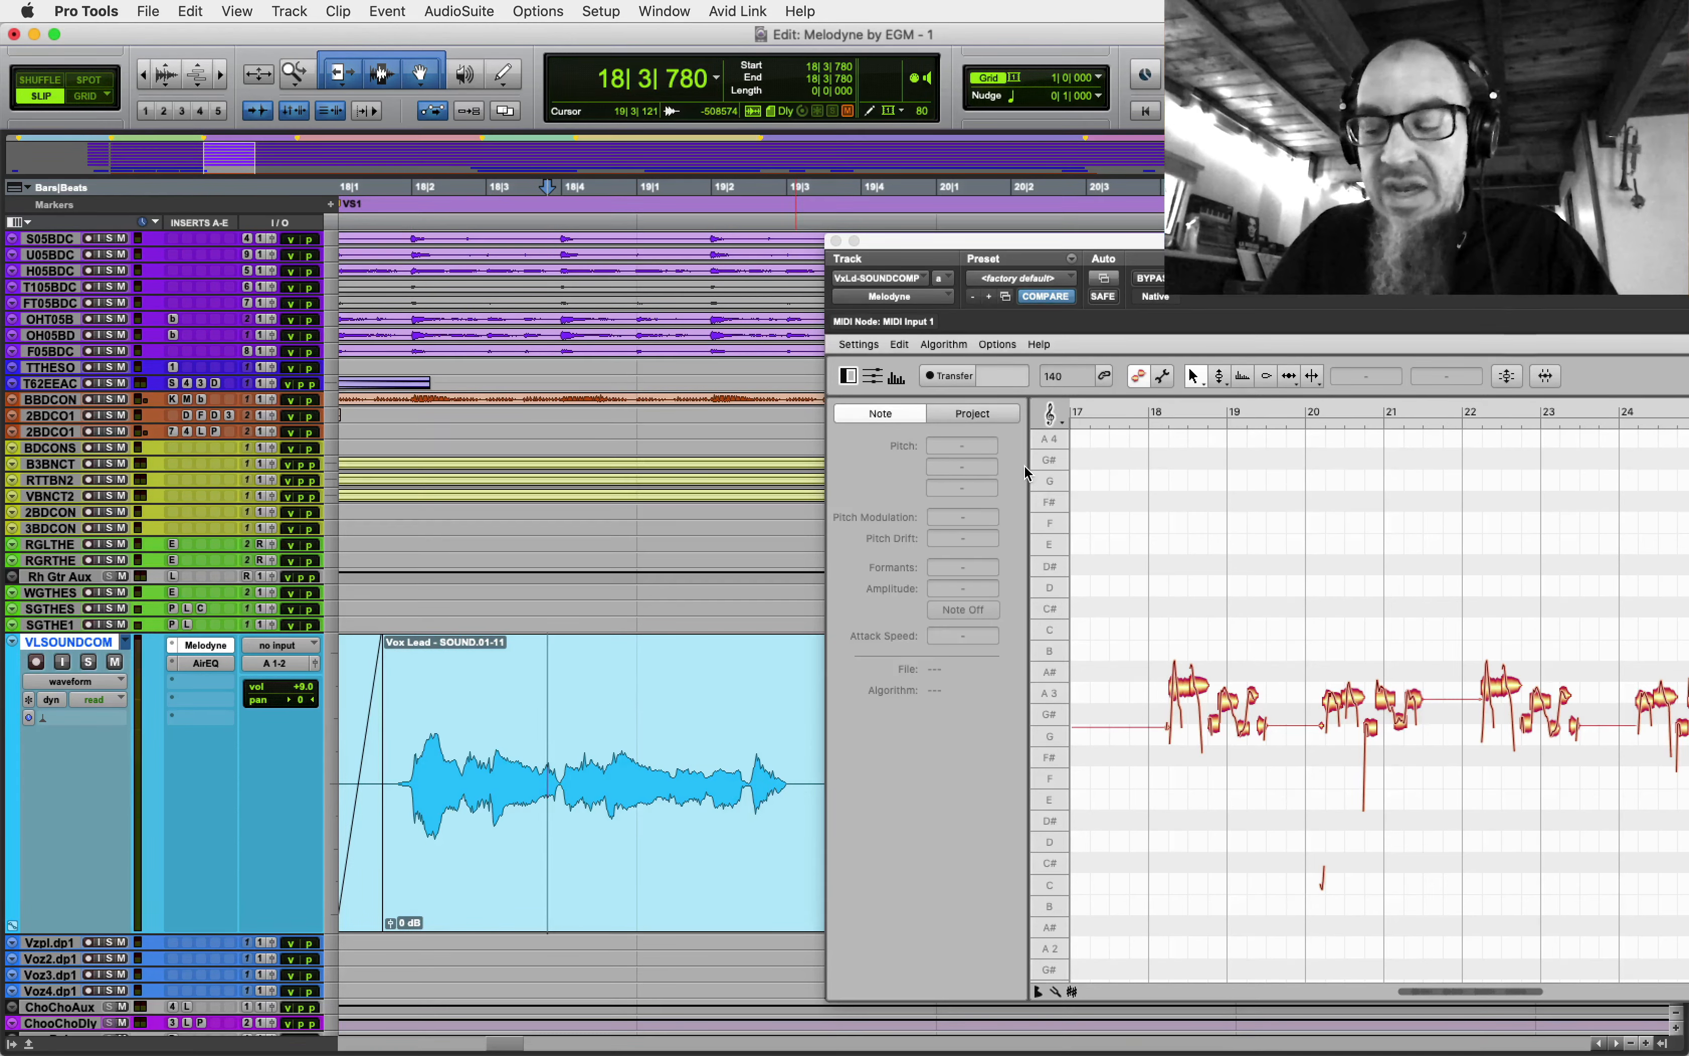
- Switch to Finder, examine the transferred WAV file, collapse the Transfers folder and return to Pro Tools
key(ctrl+Up)
click(683, 199)
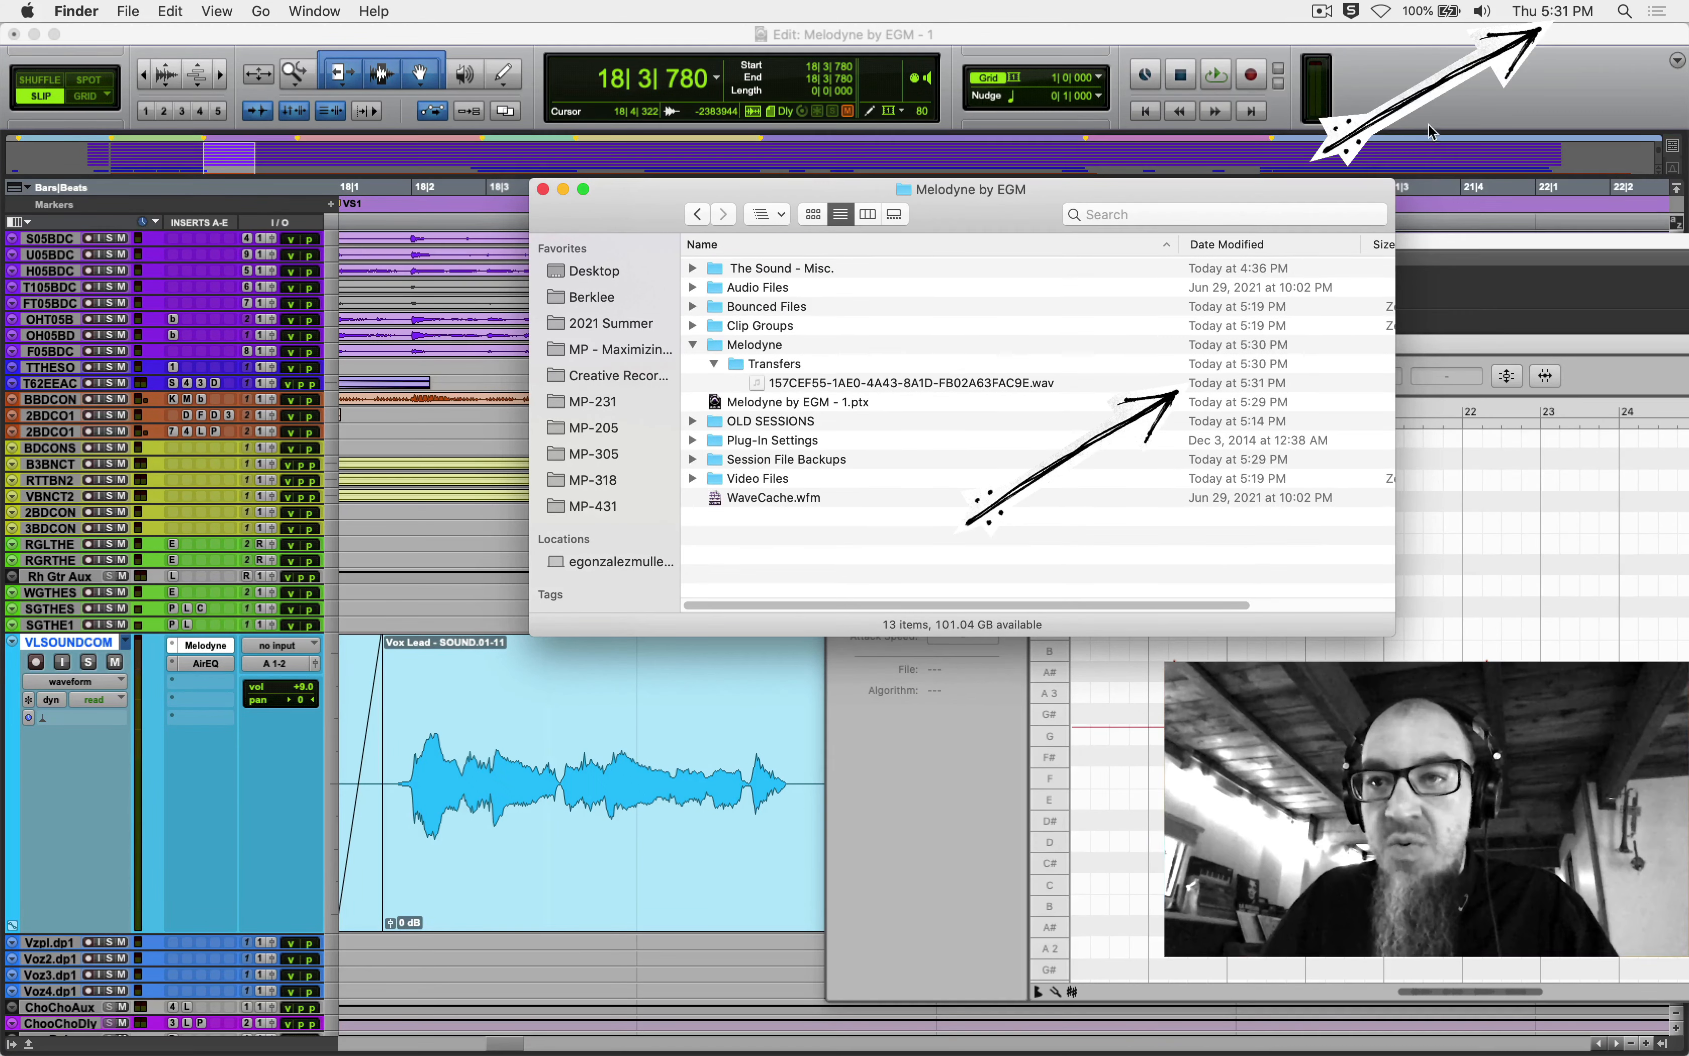
click(713, 363)
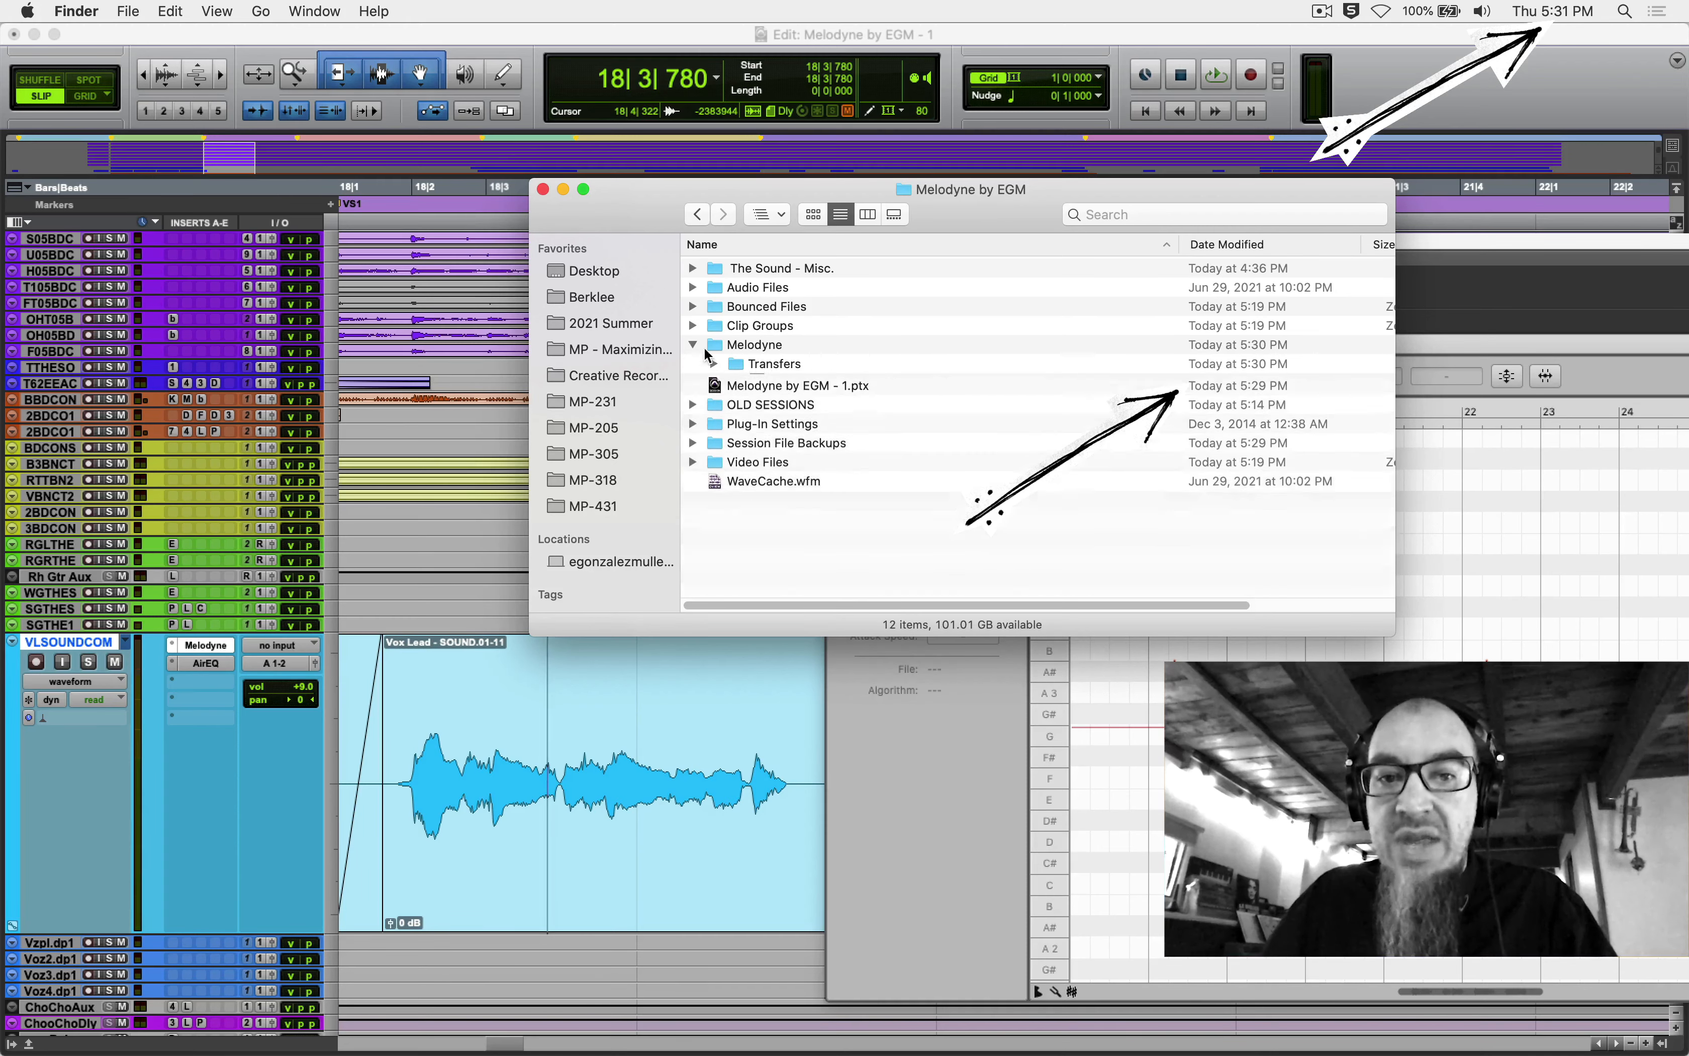
click(726, 36)
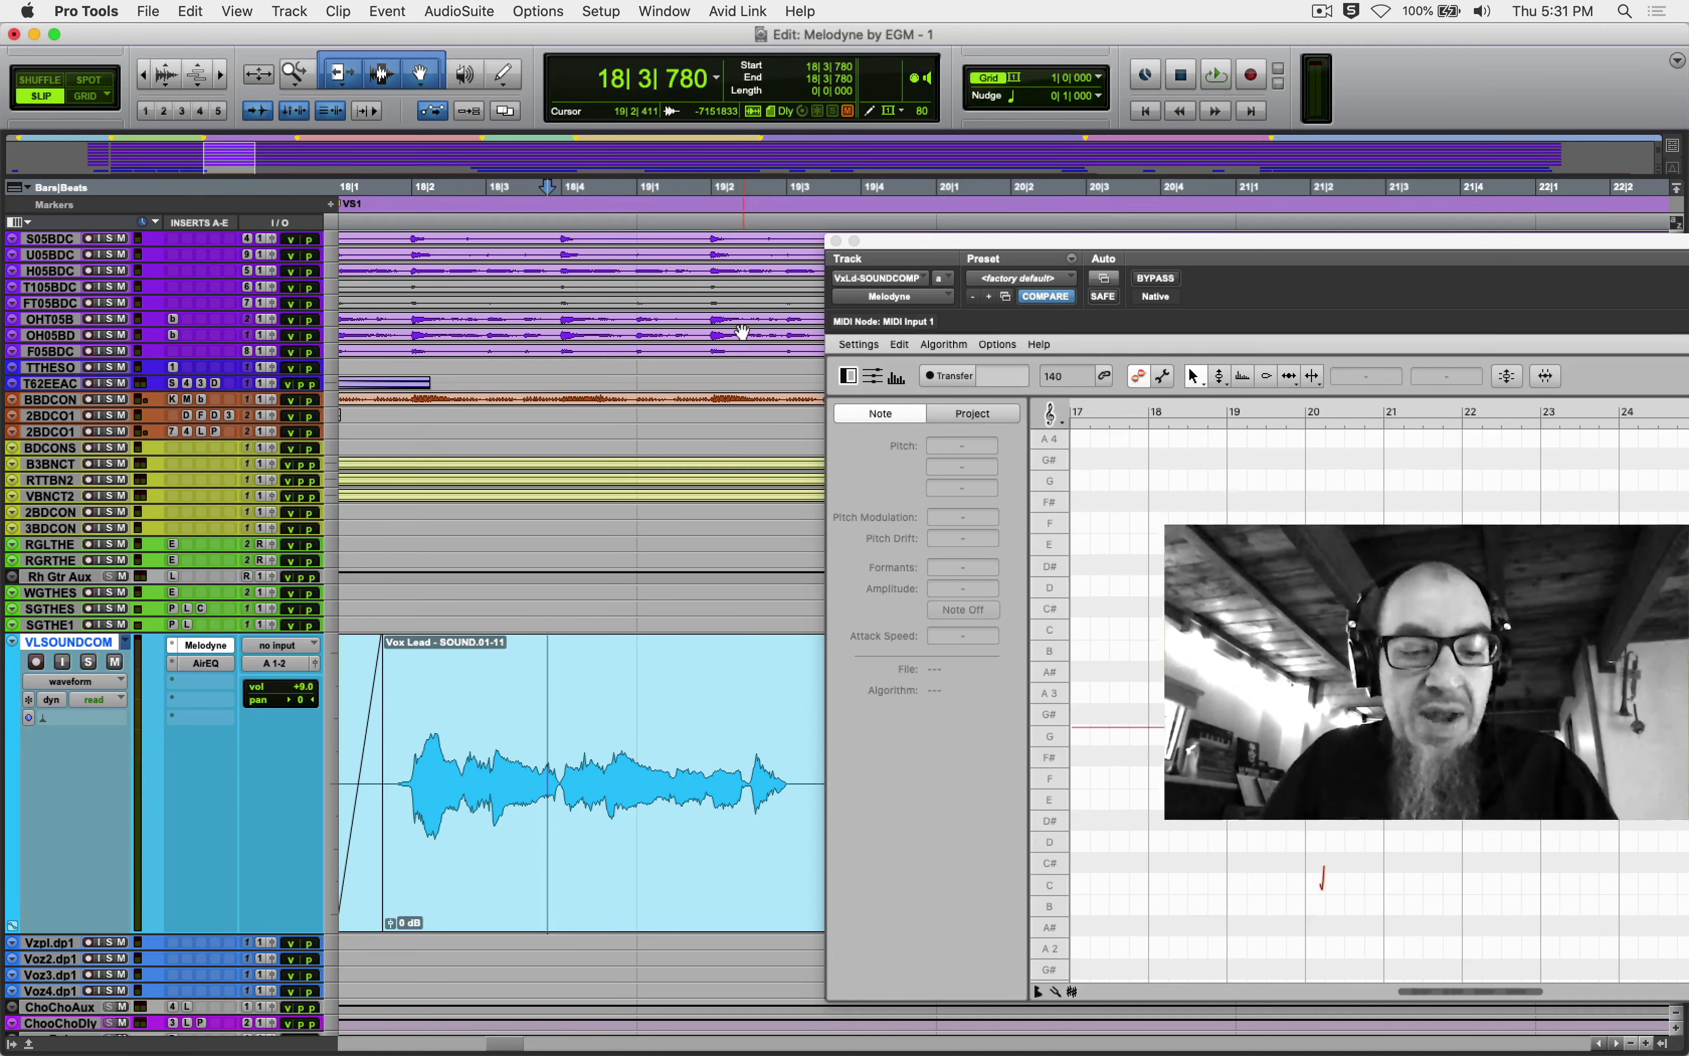
- Move the Melodyne window back over the tracks and review the available detection algorithms
drag(939, 236, 485, 201)
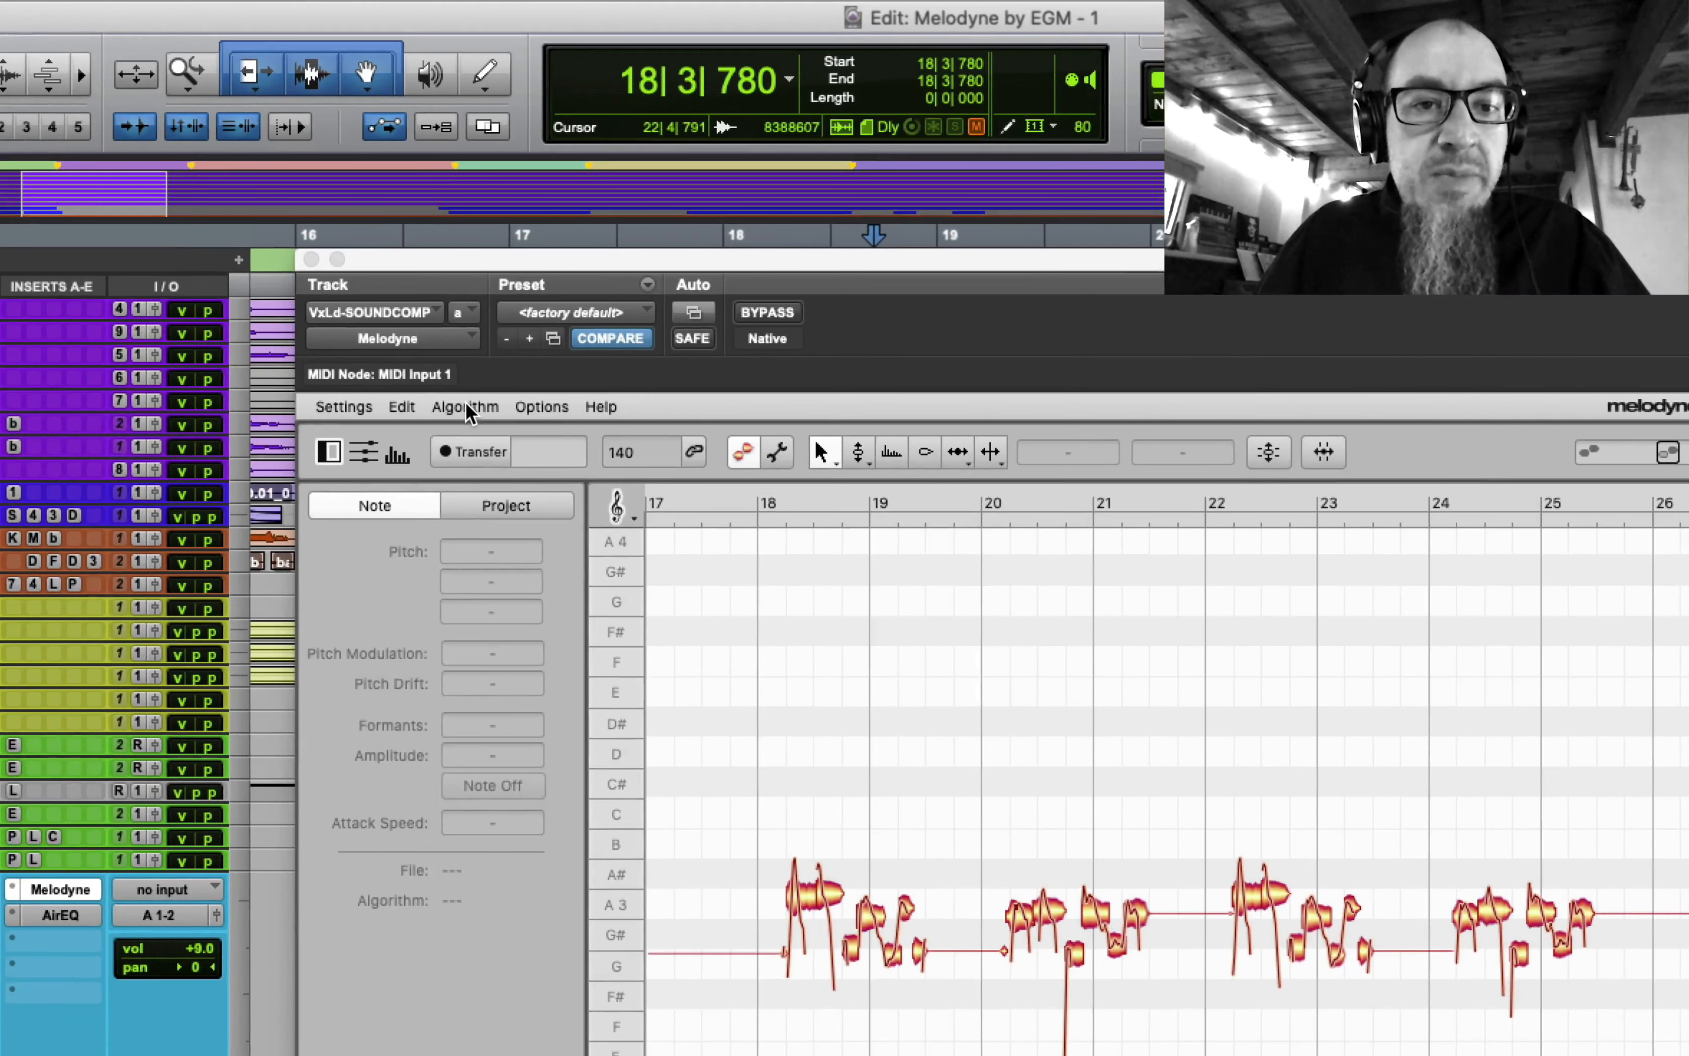
click(466, 408)
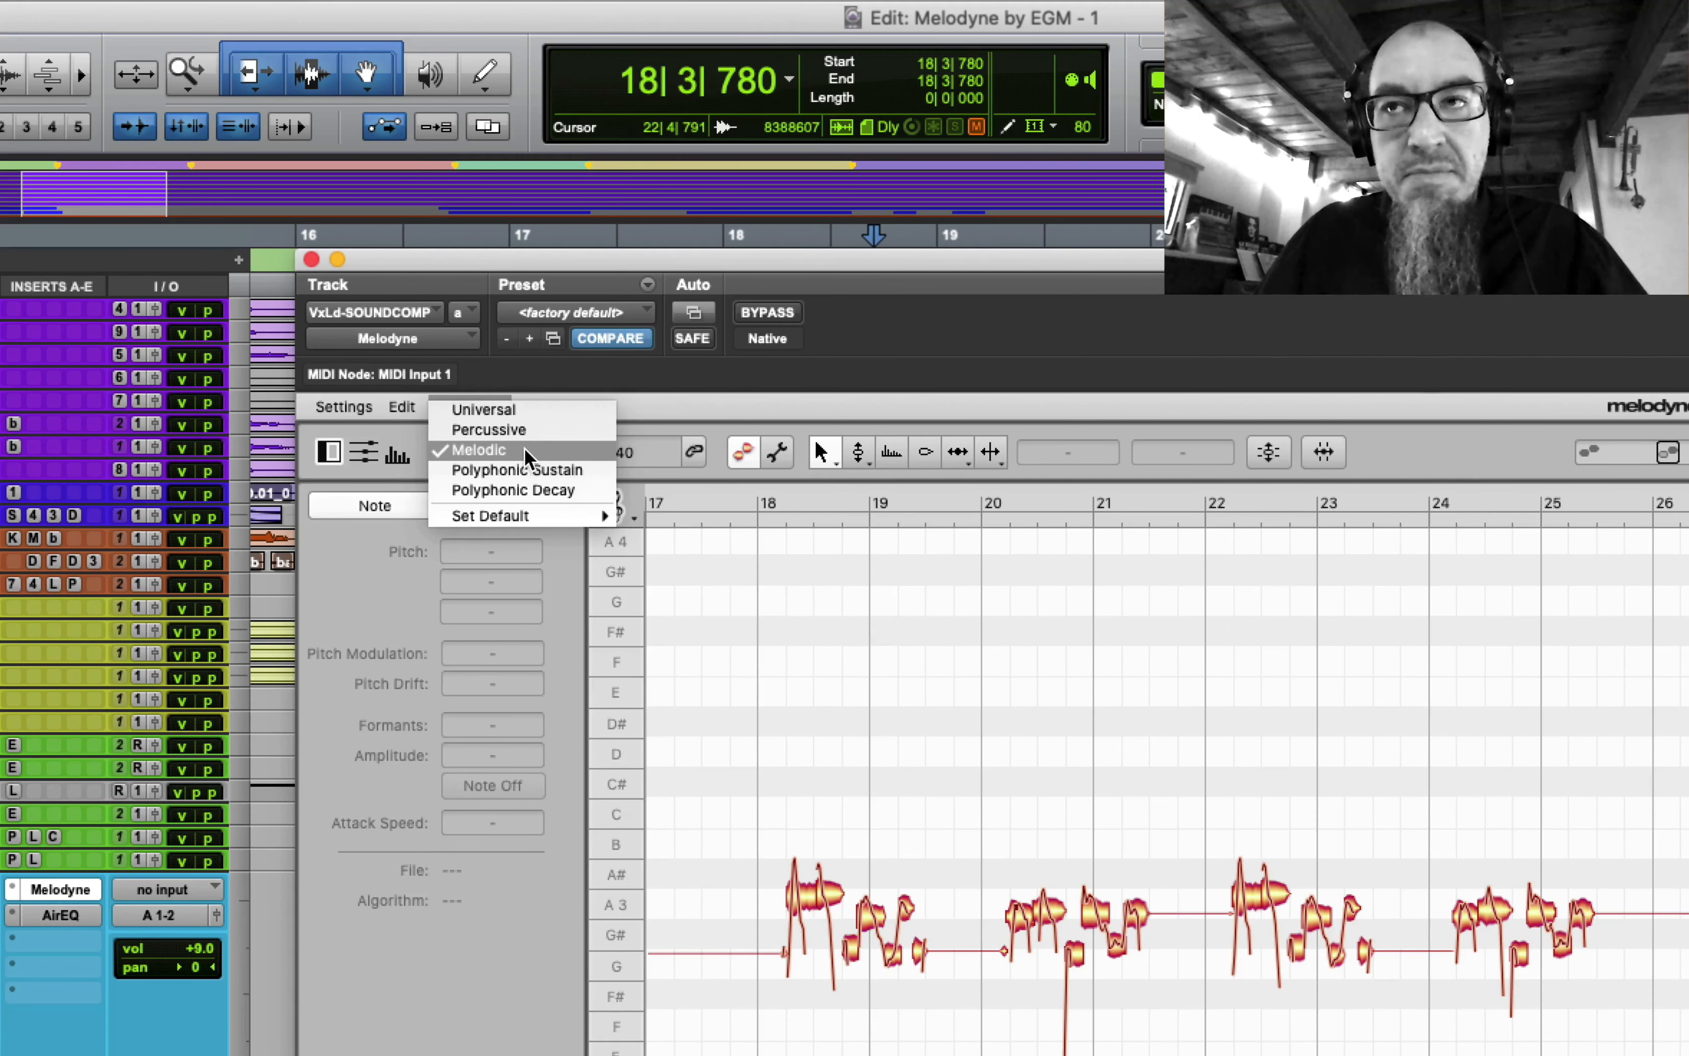
click(904, 322)
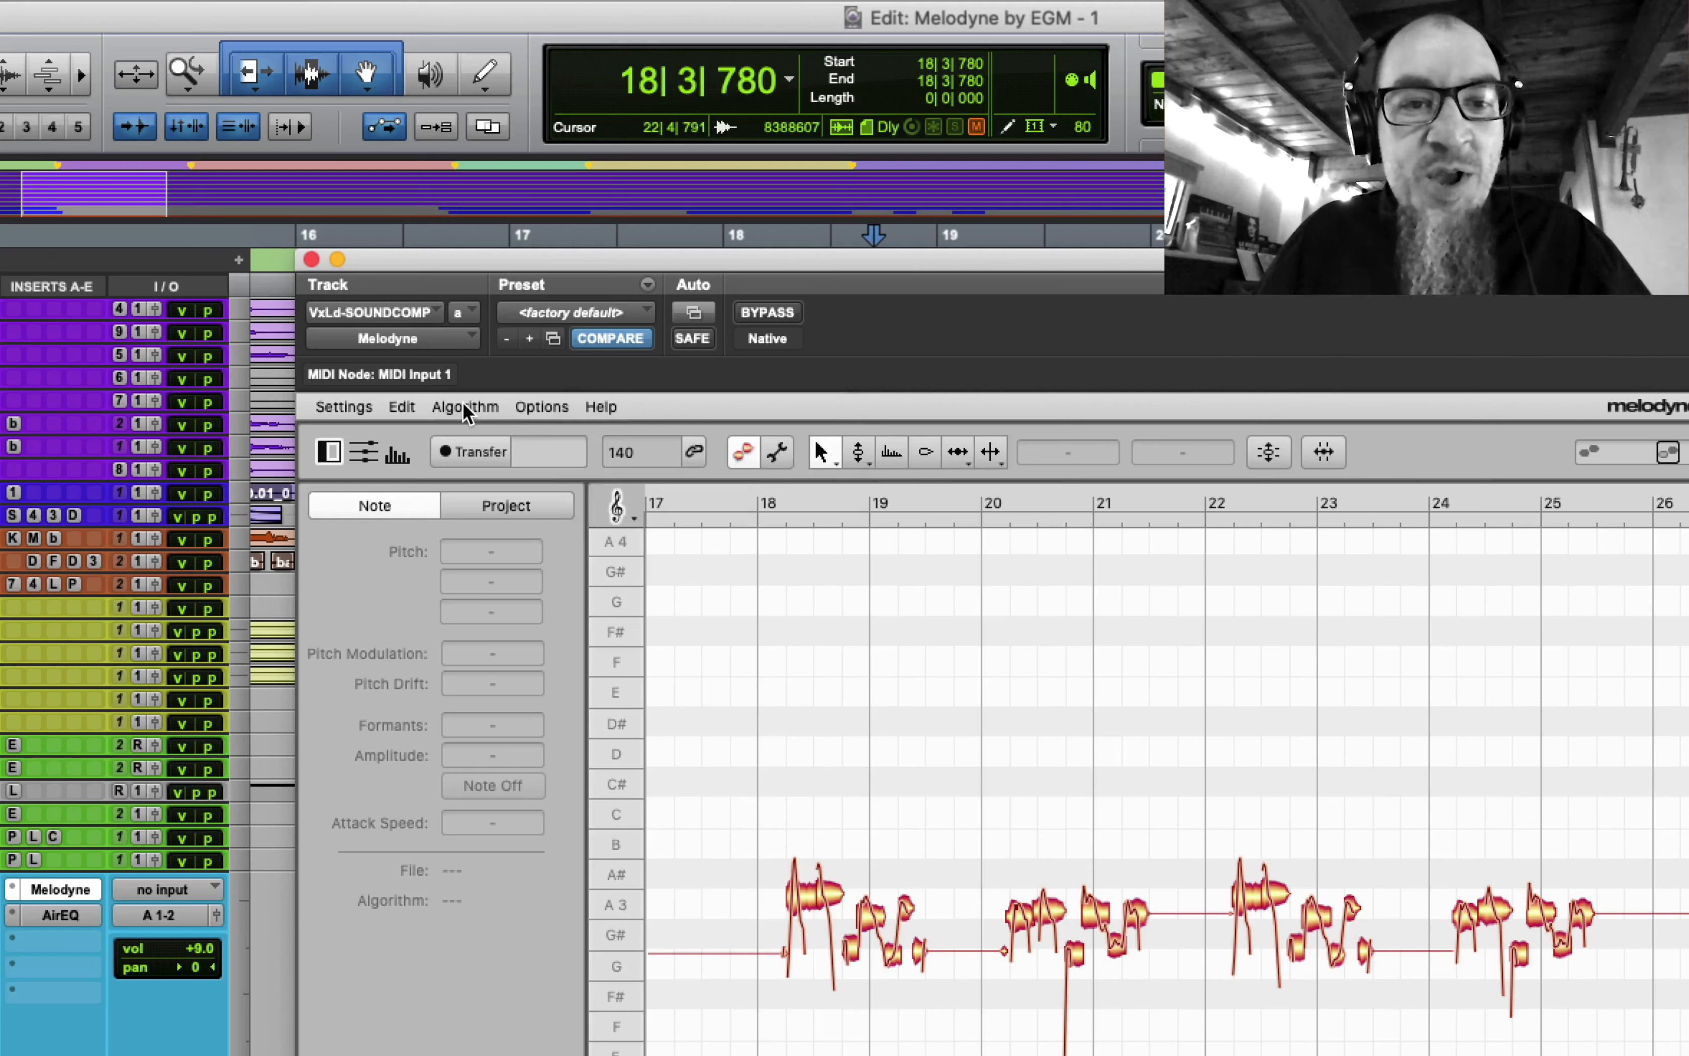
- Try changing Melodyne's algorithm to Polyphonic Sustain and cancel the redetection
click(492, 408)
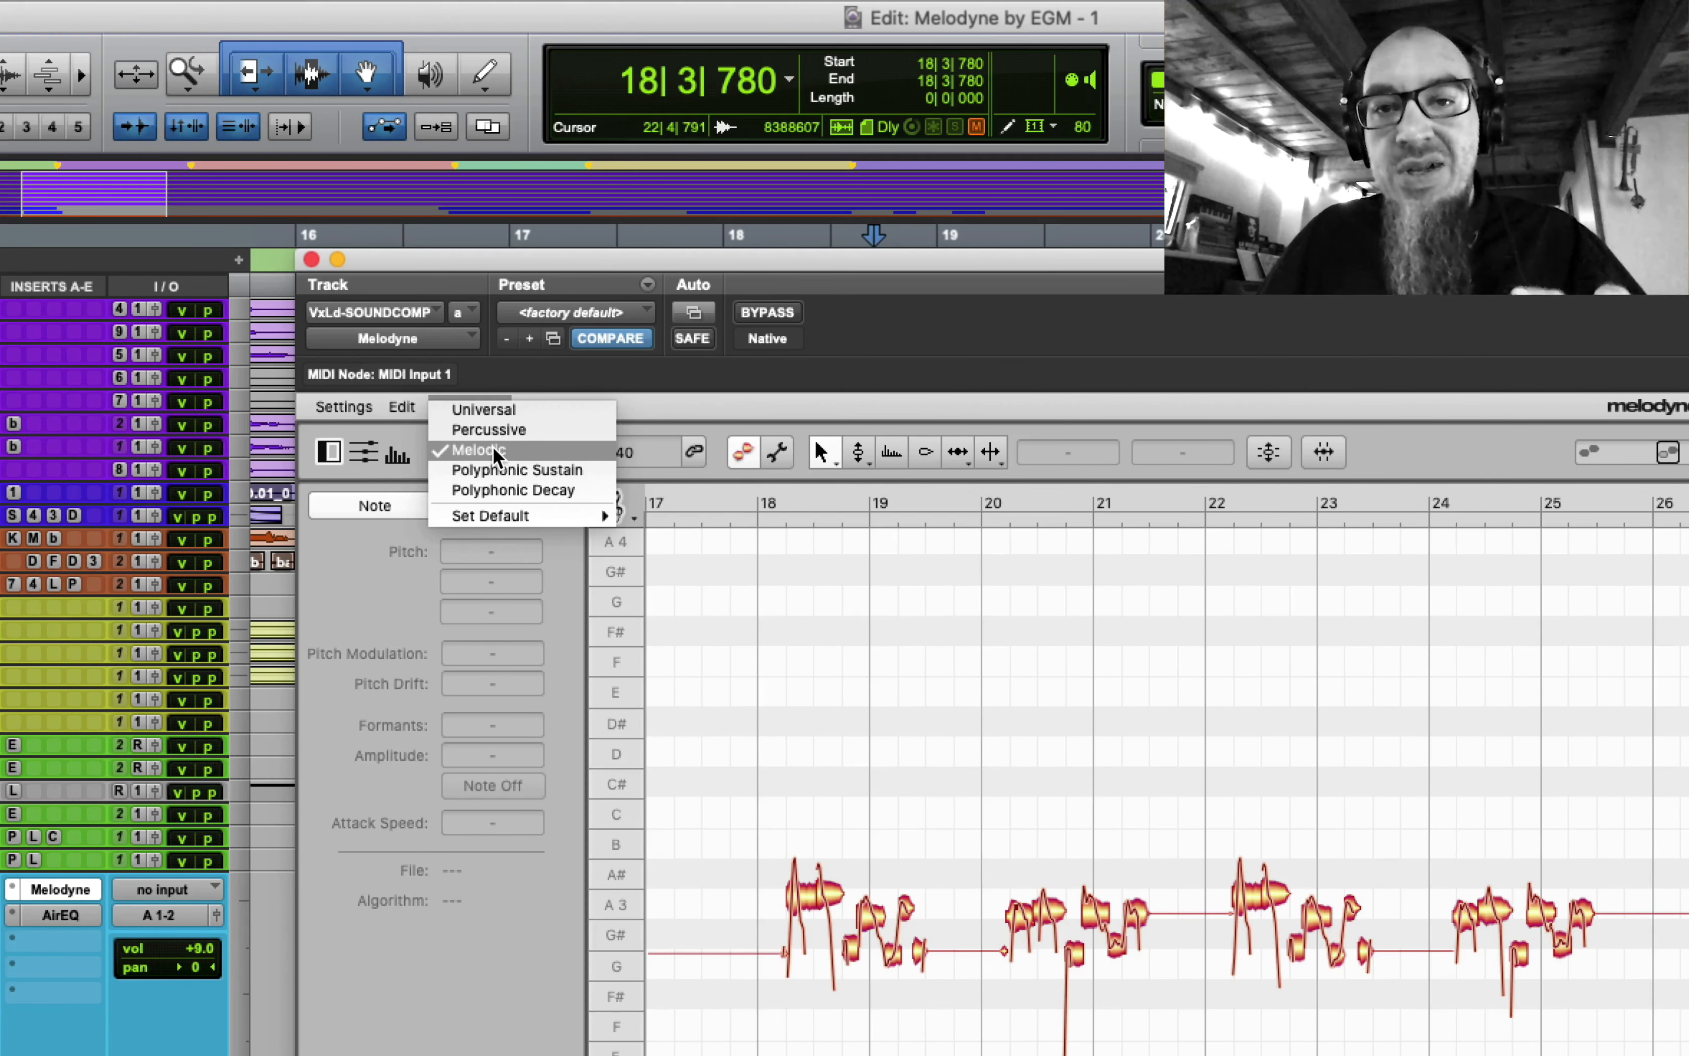
click(503, 470)
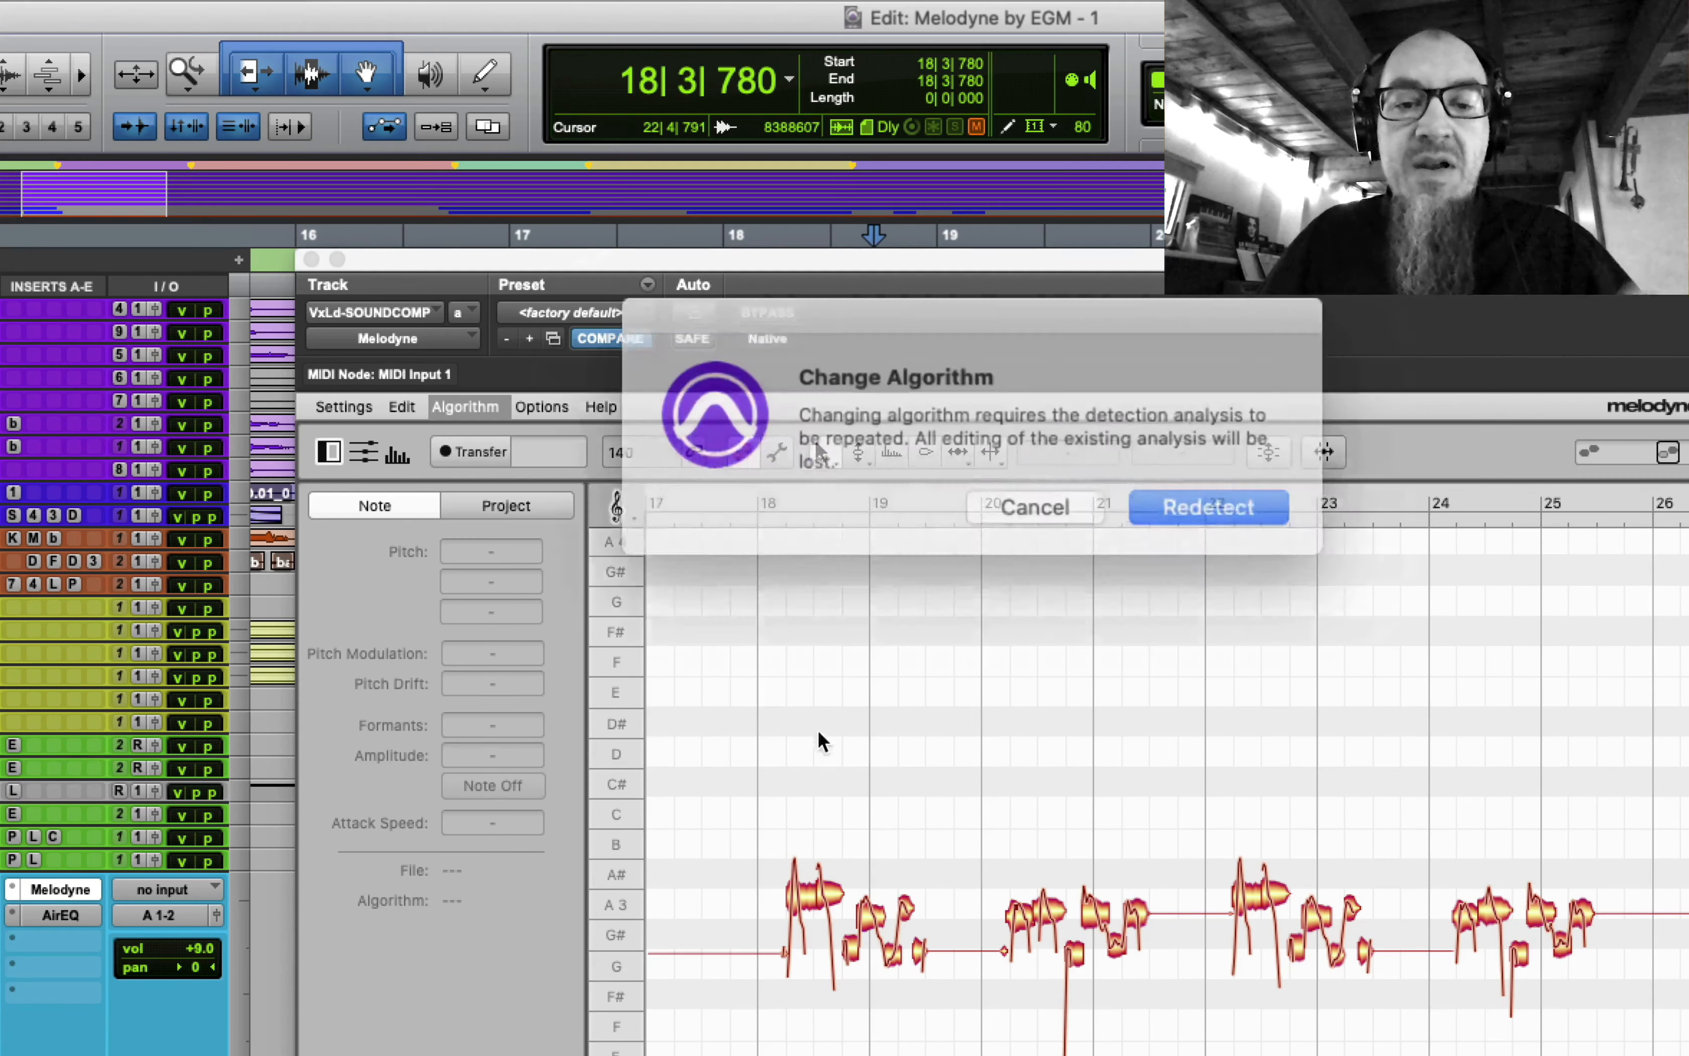
click(1014, 499)
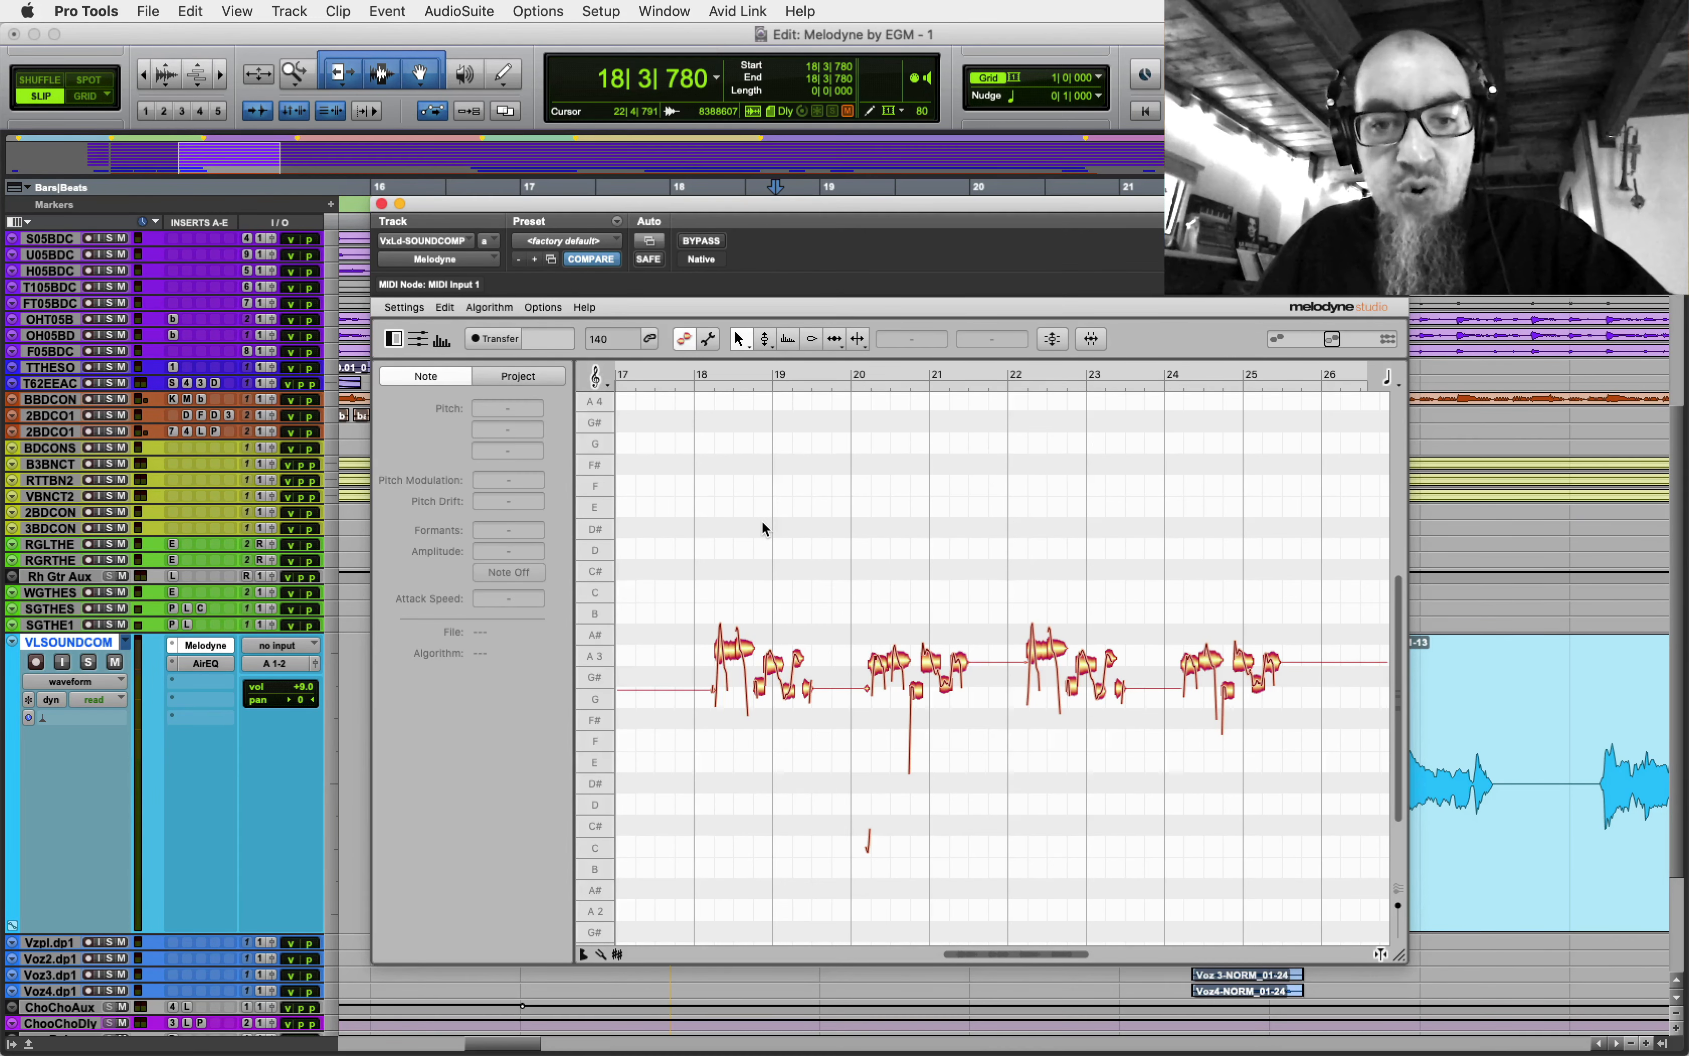
- Activate the Pitch Tool through the note editor's pop-up toolbox and switch back to the Main Tool
right_click(926, 540)
click(947, 542)
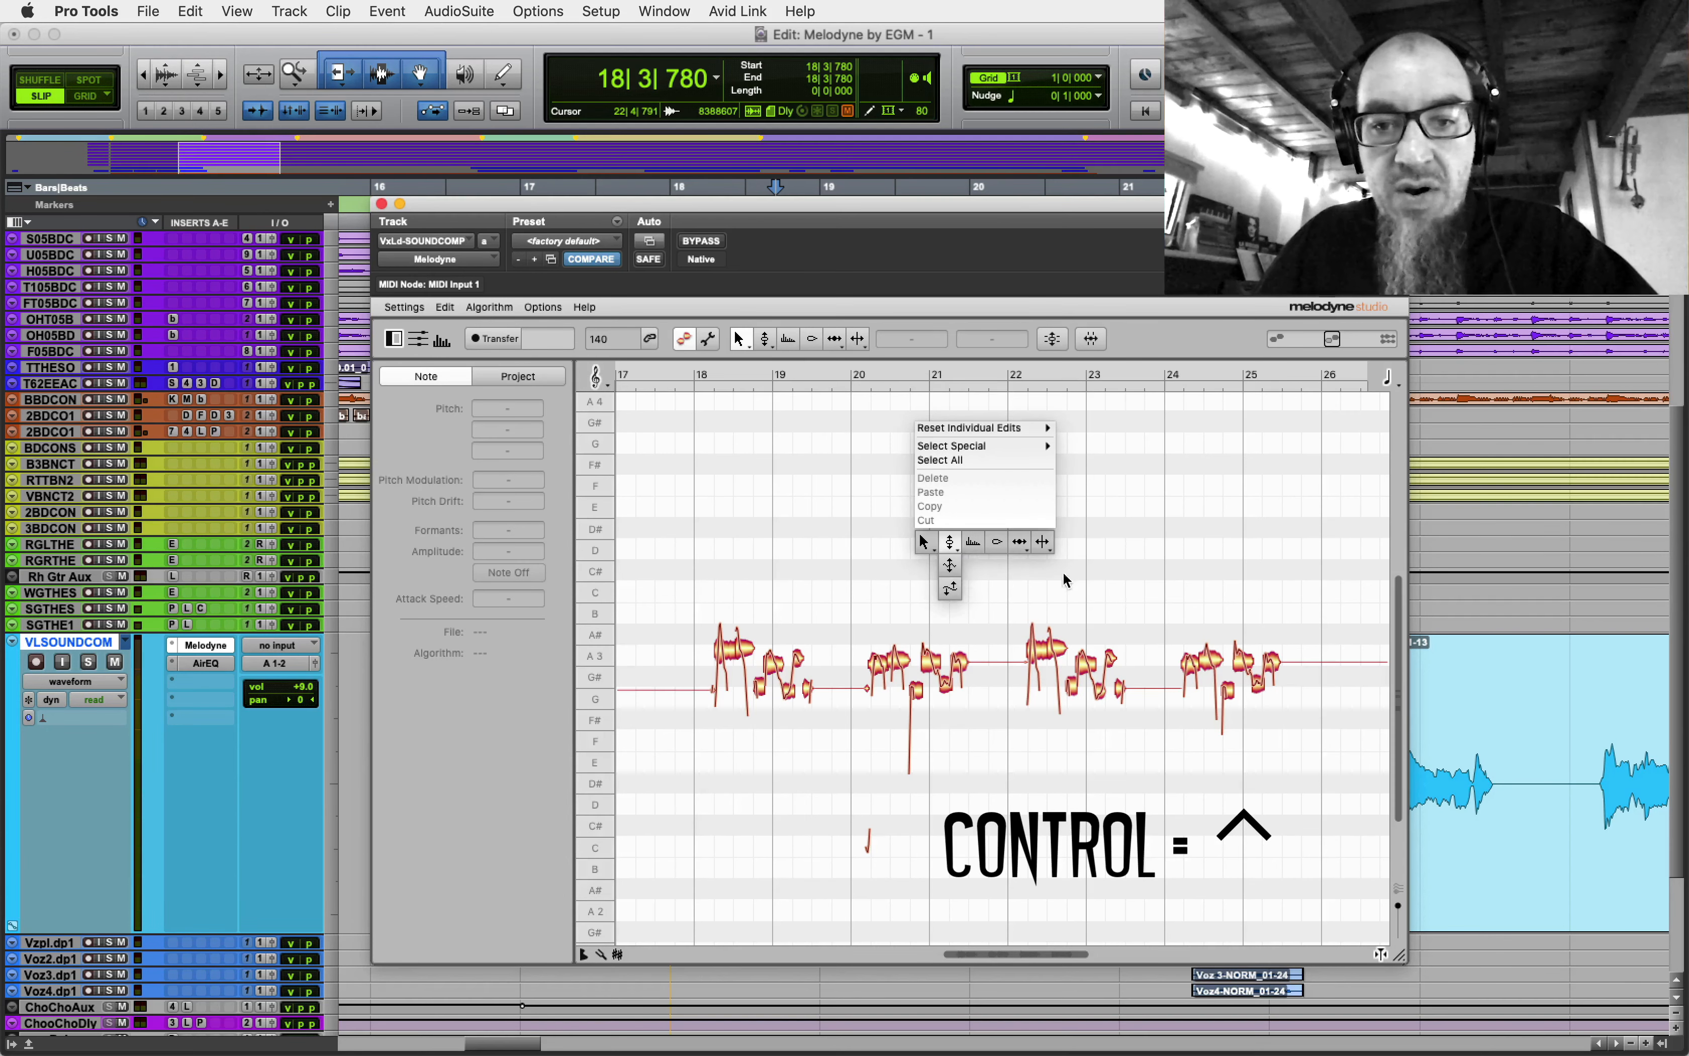
right_click(1175, 554)
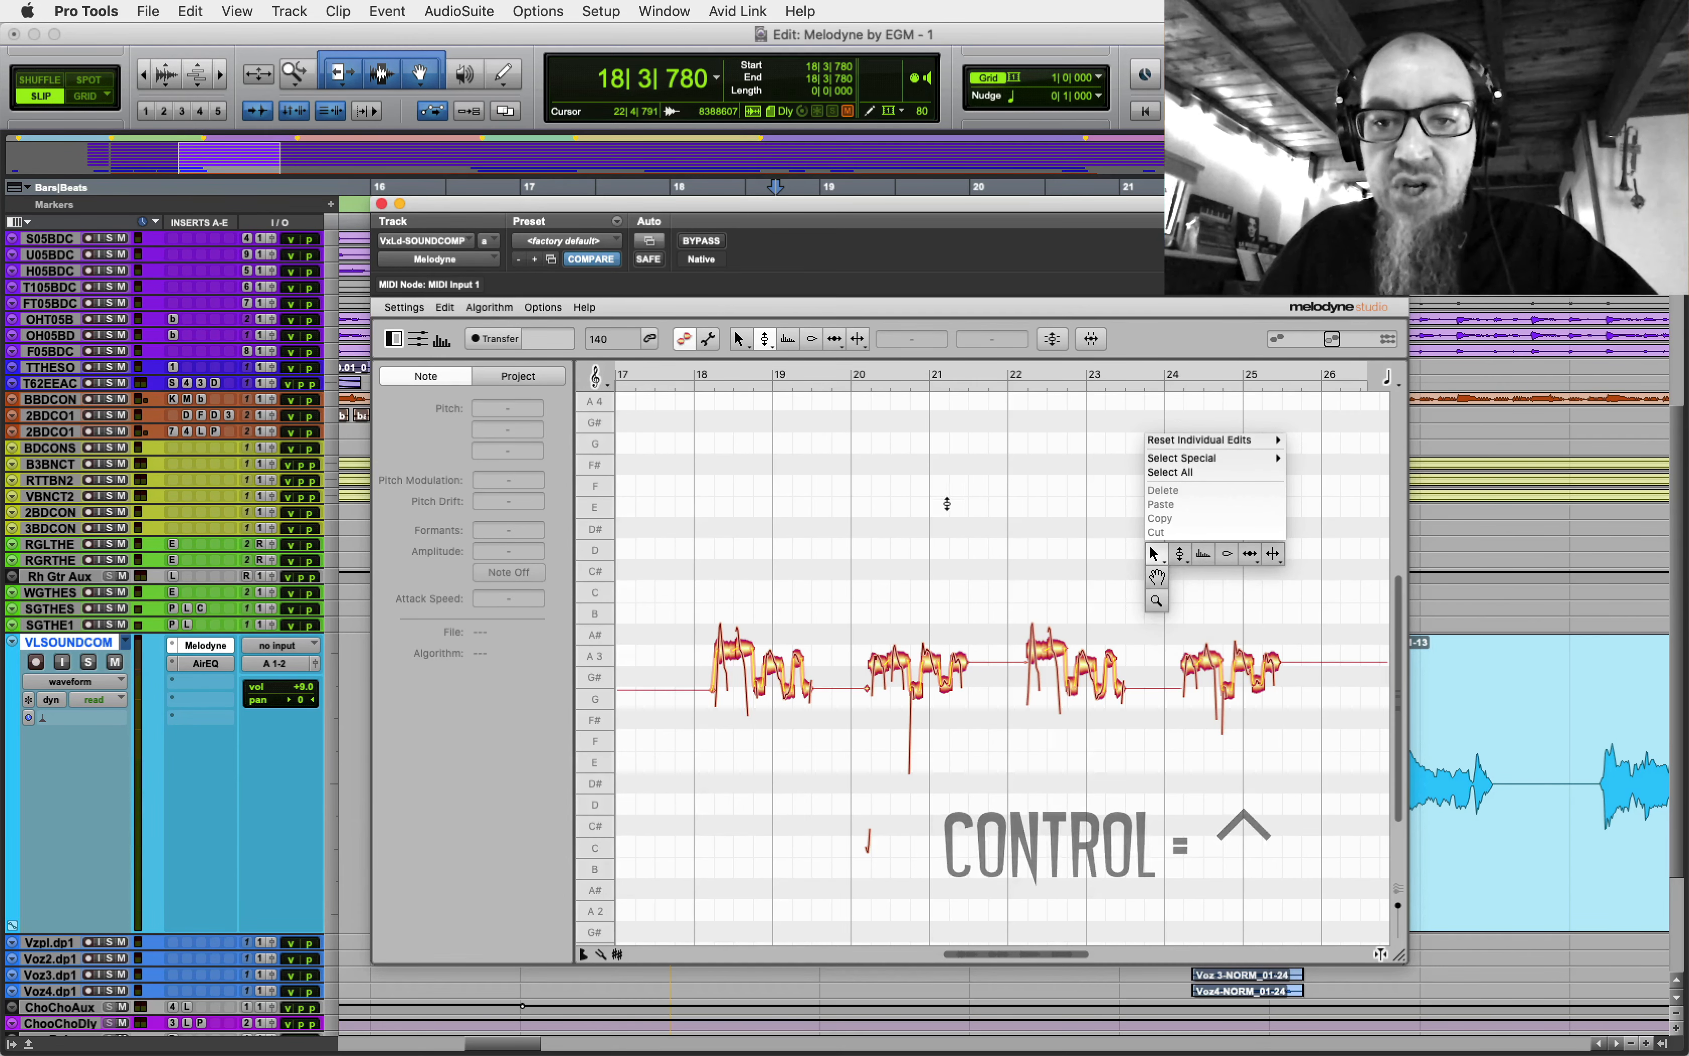
click(894, 468)
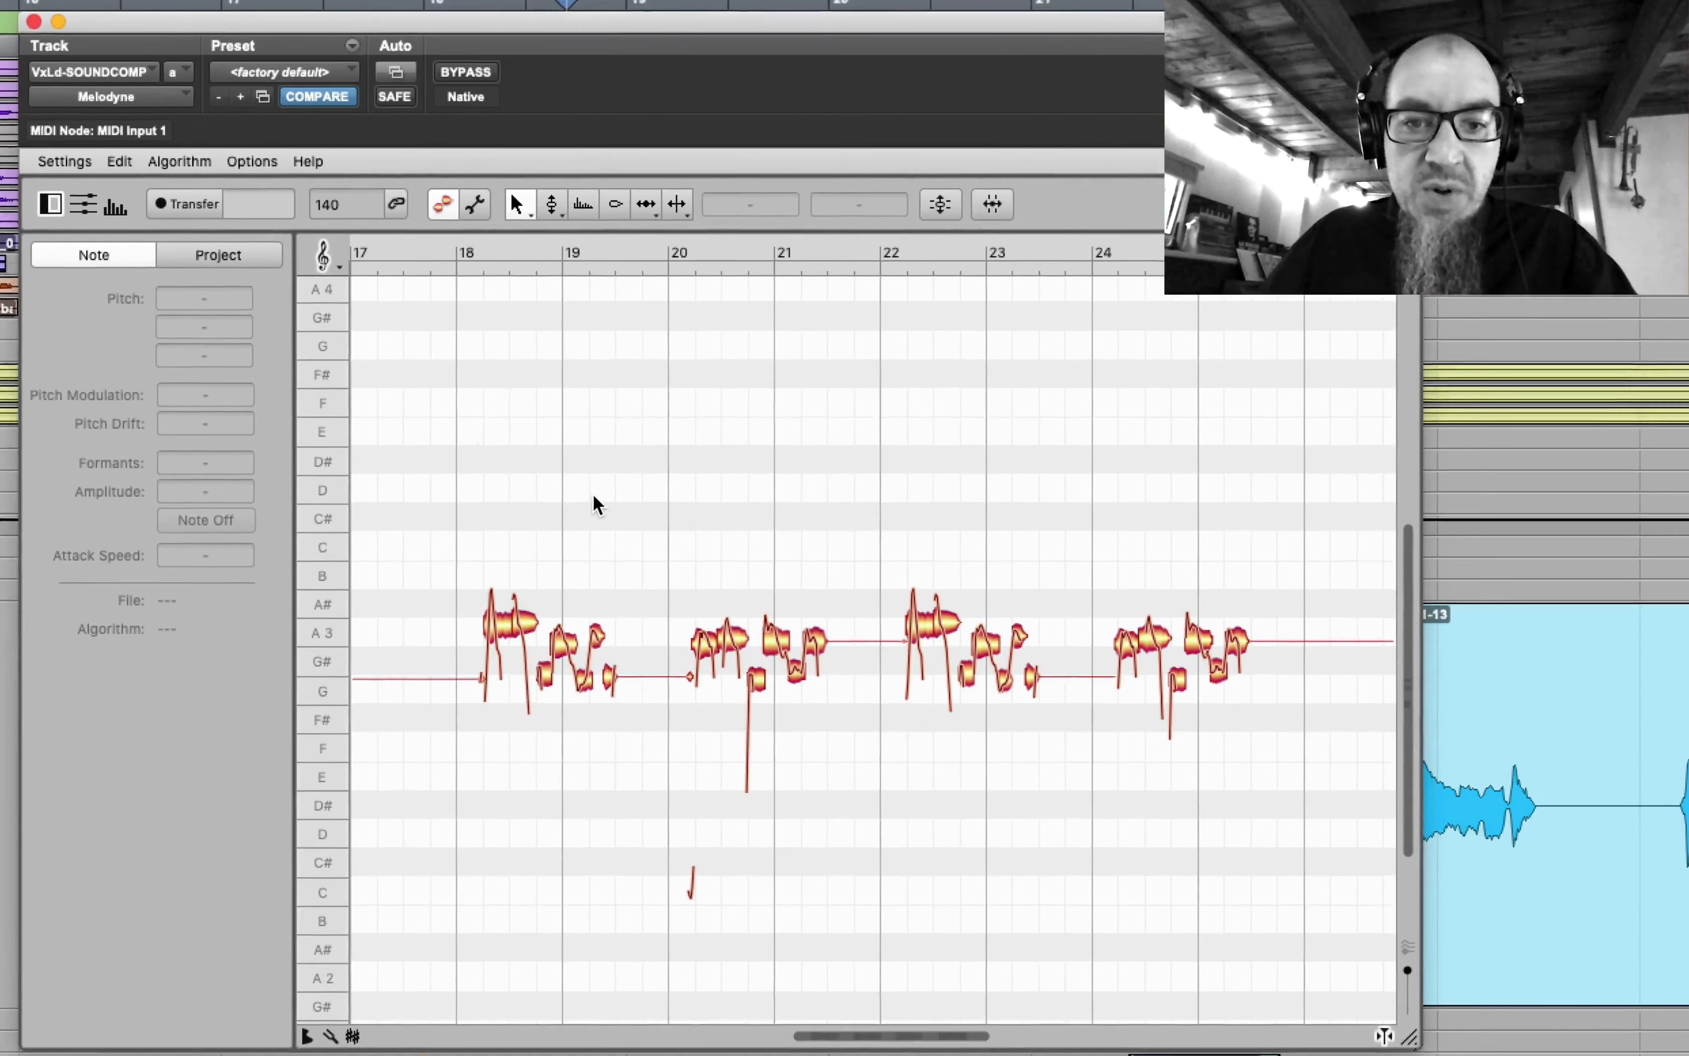
- With the Main Tool, inspect the first two notes of the bar 18 phrase and the A 3 note at bar 19
right_click(671, 523)
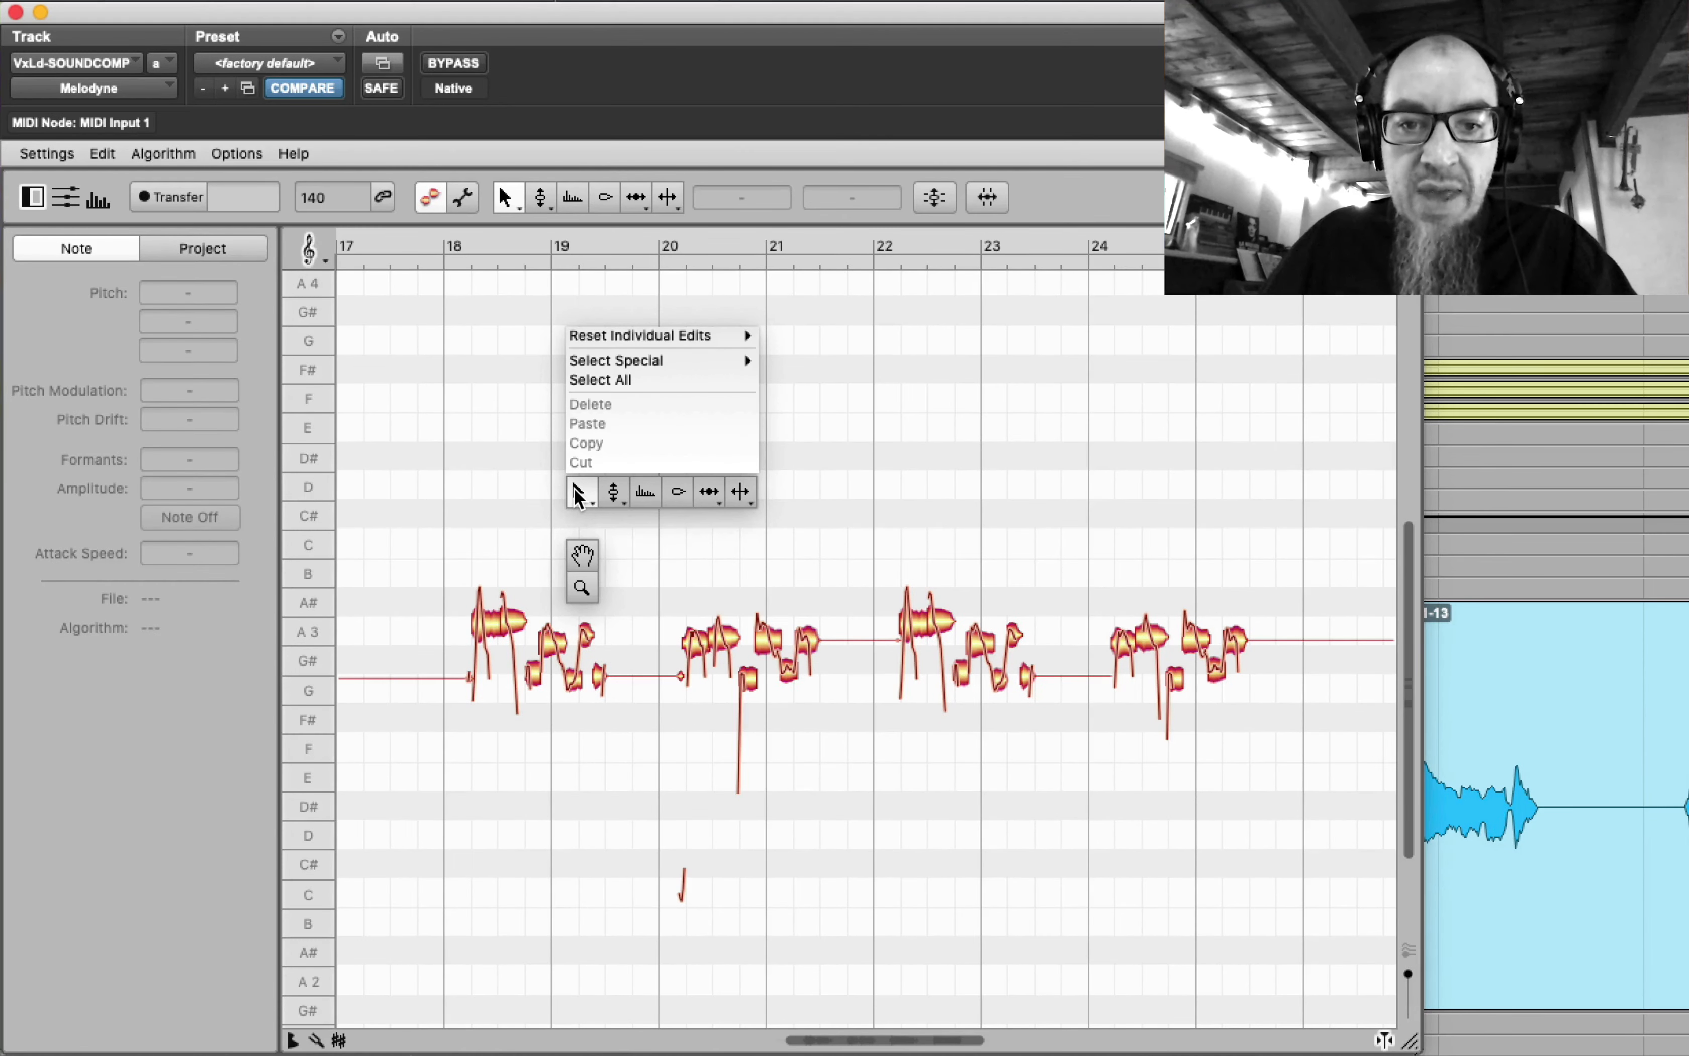
click(578, 494)
click(483, 624)
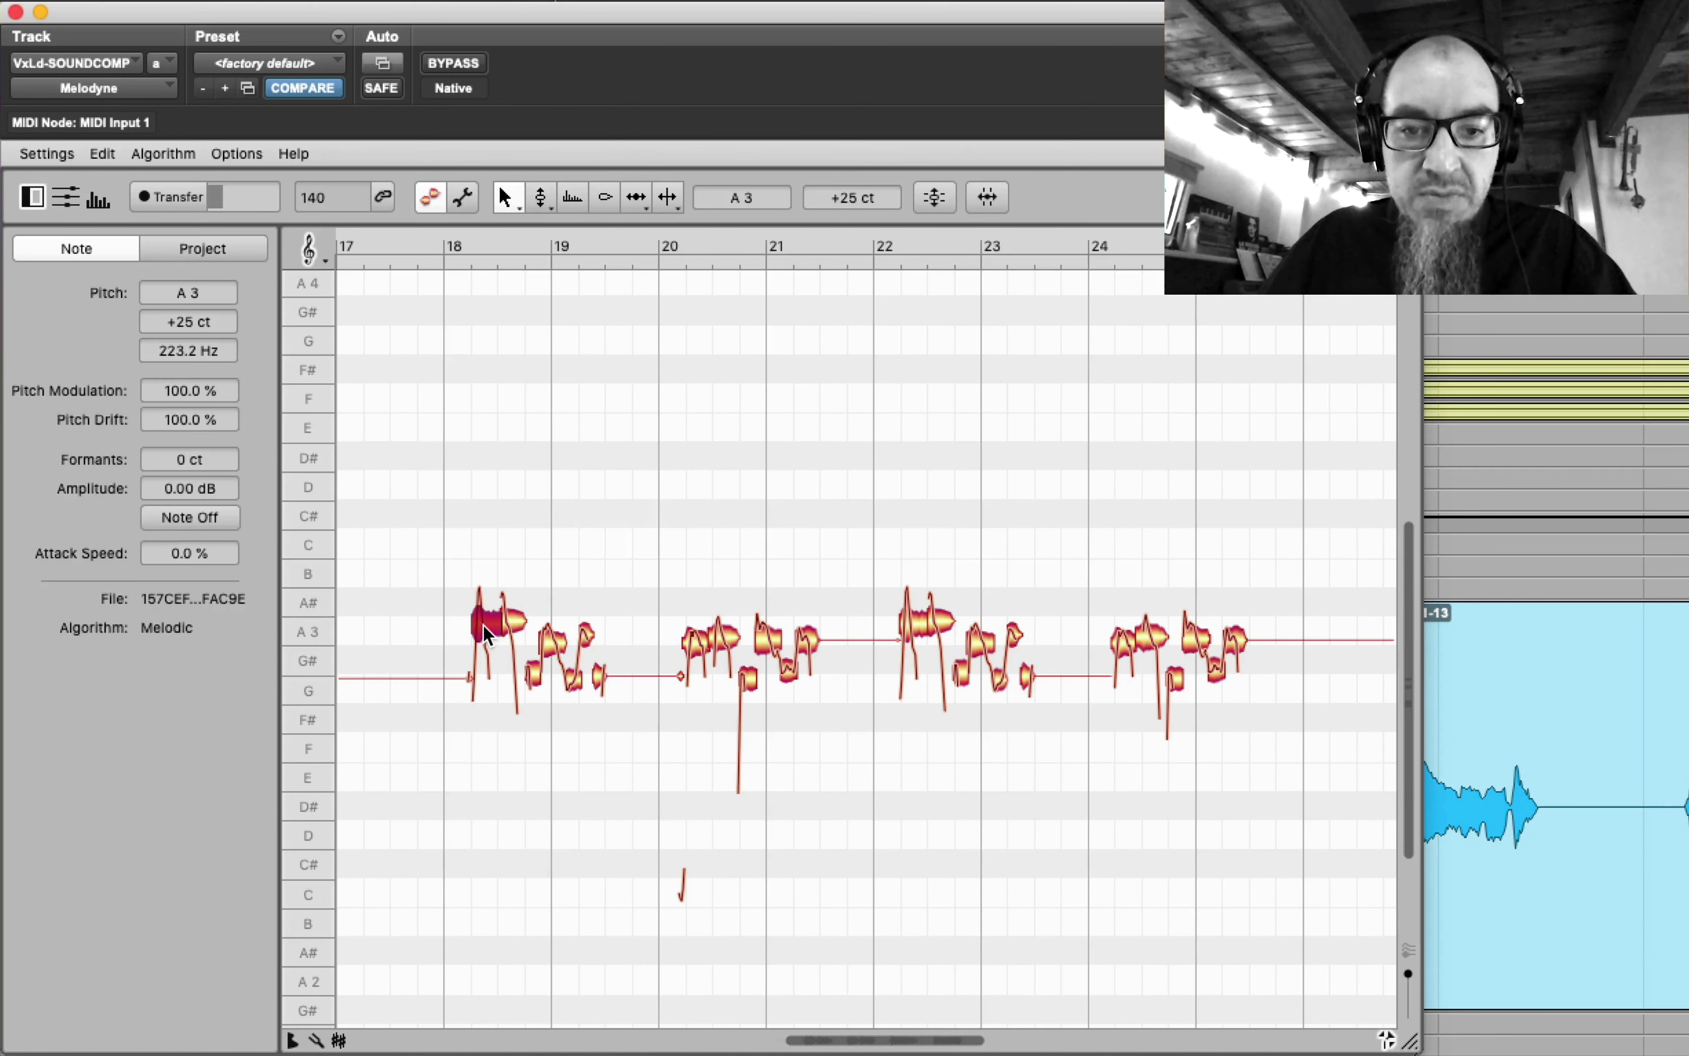
click(512, 617)
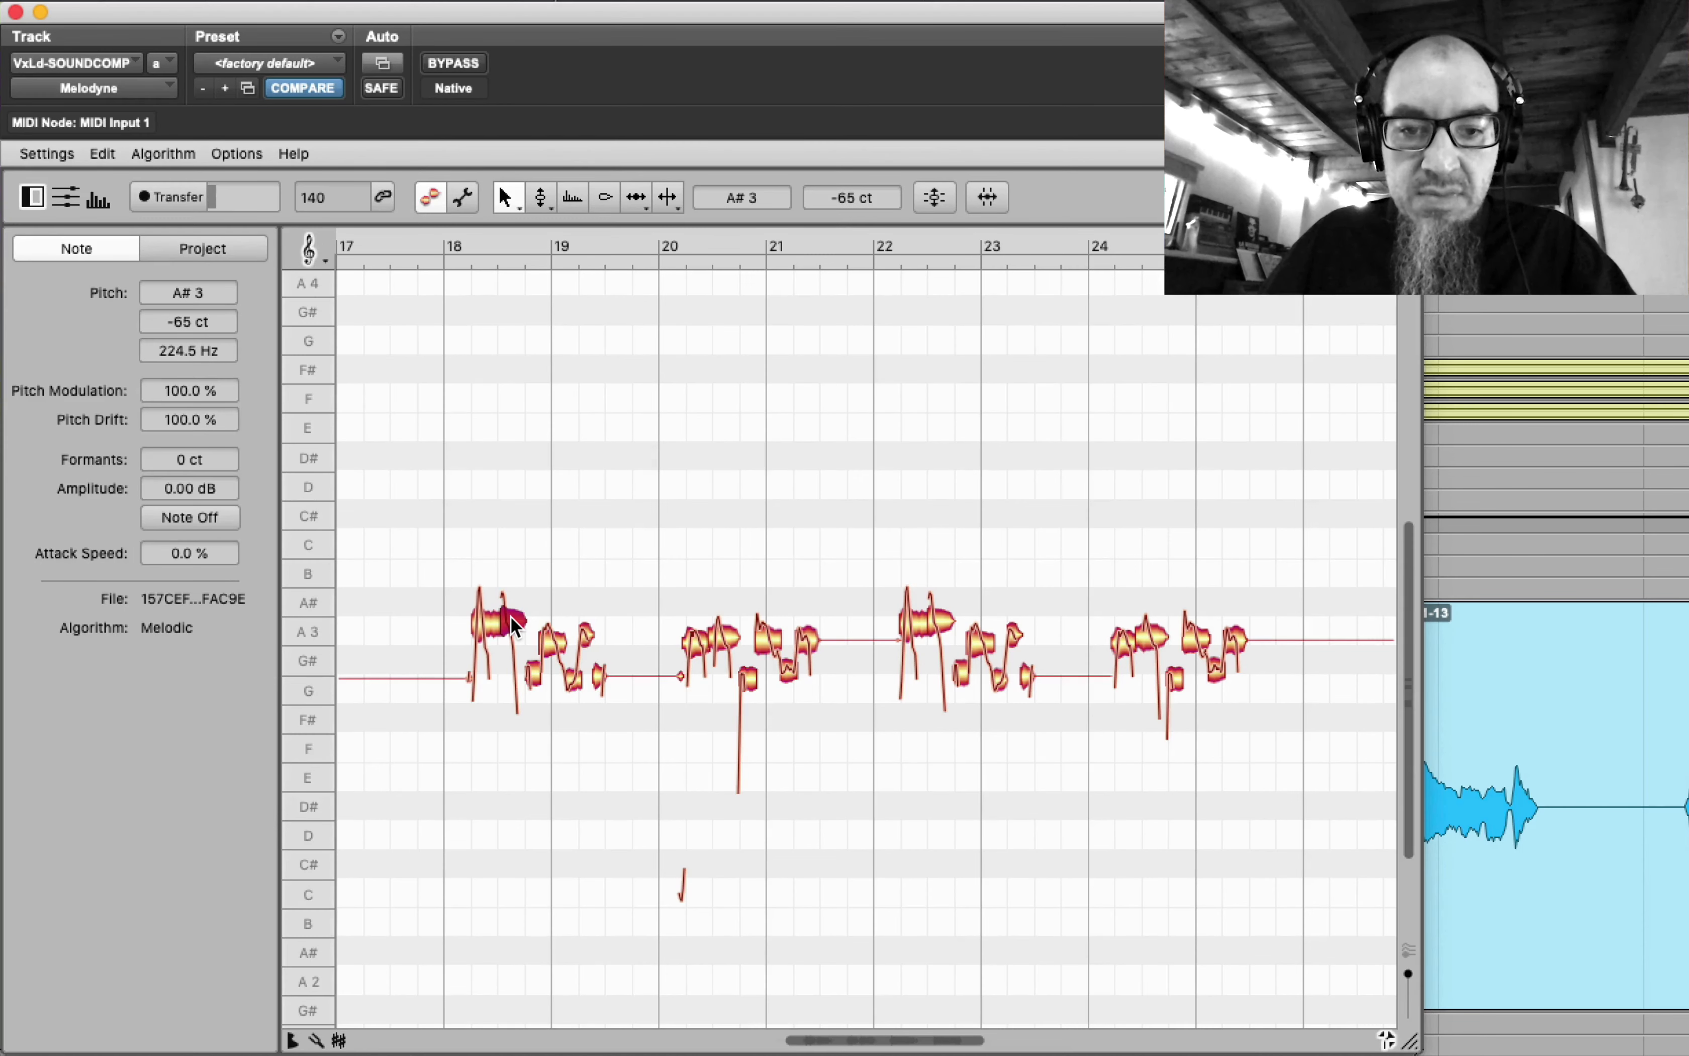
click(550, 648)
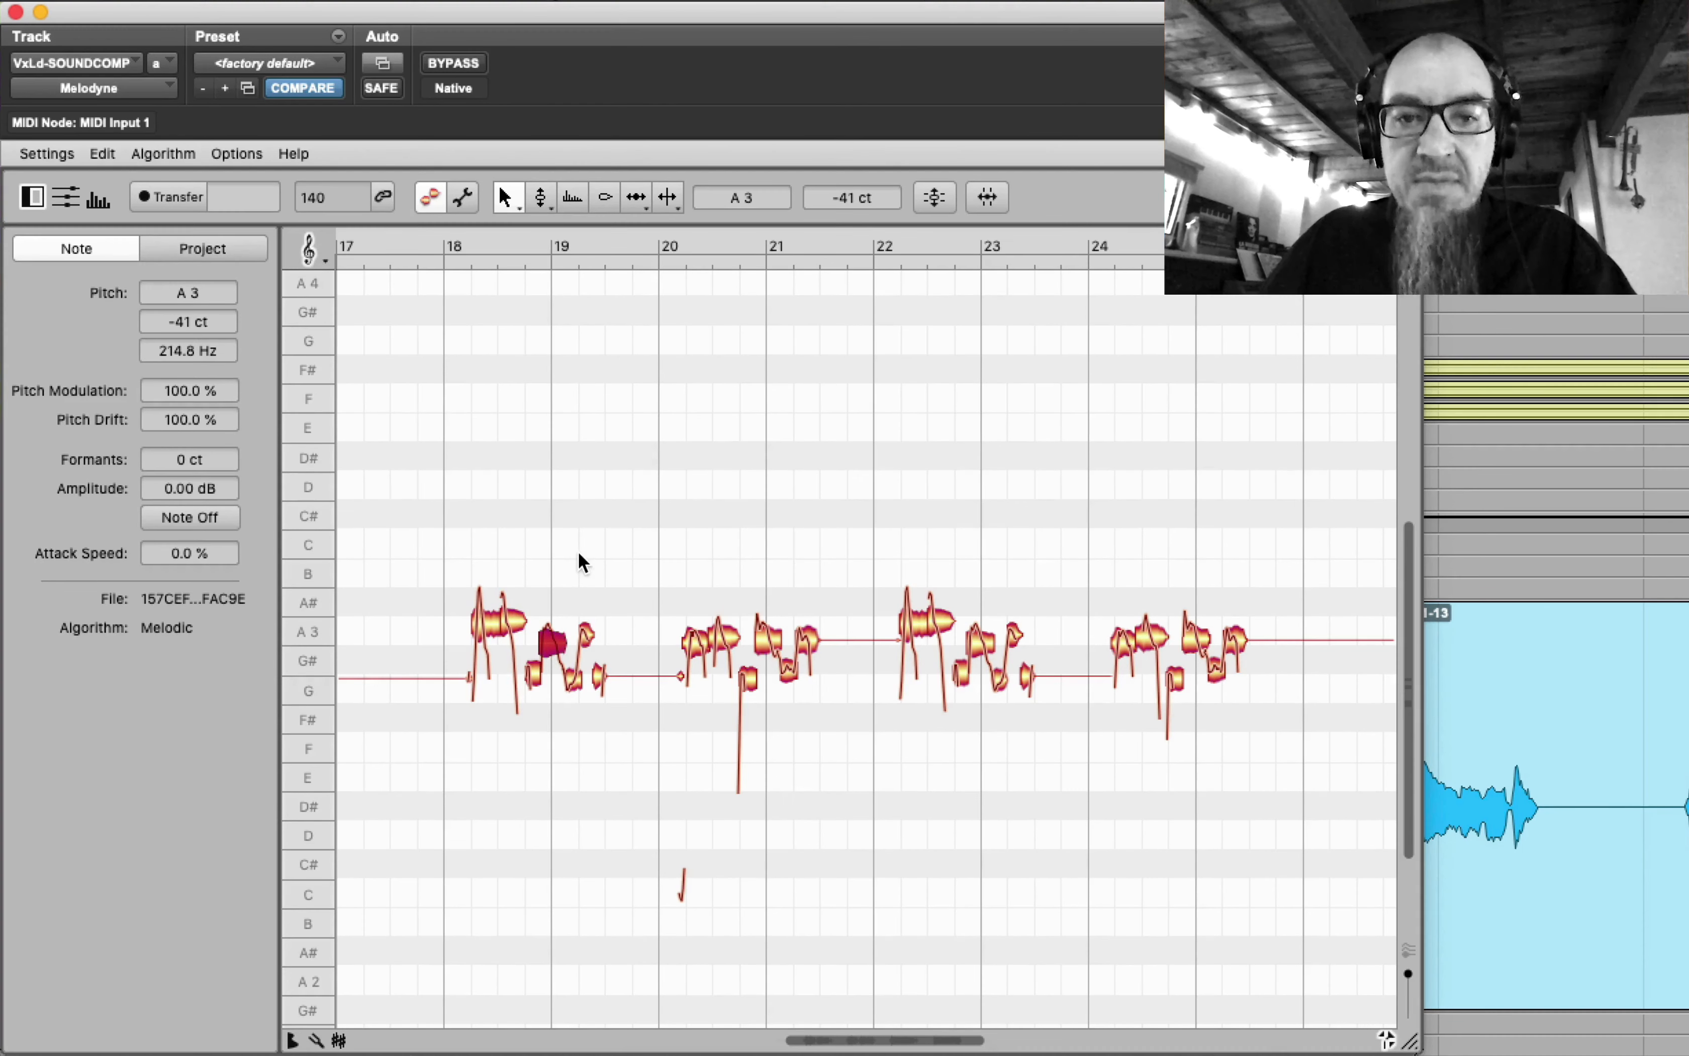
- Shift the note view with the Scroll Tool and enlarge bars 18 to 21 with the Zoom Tool
right_click(598, 503)
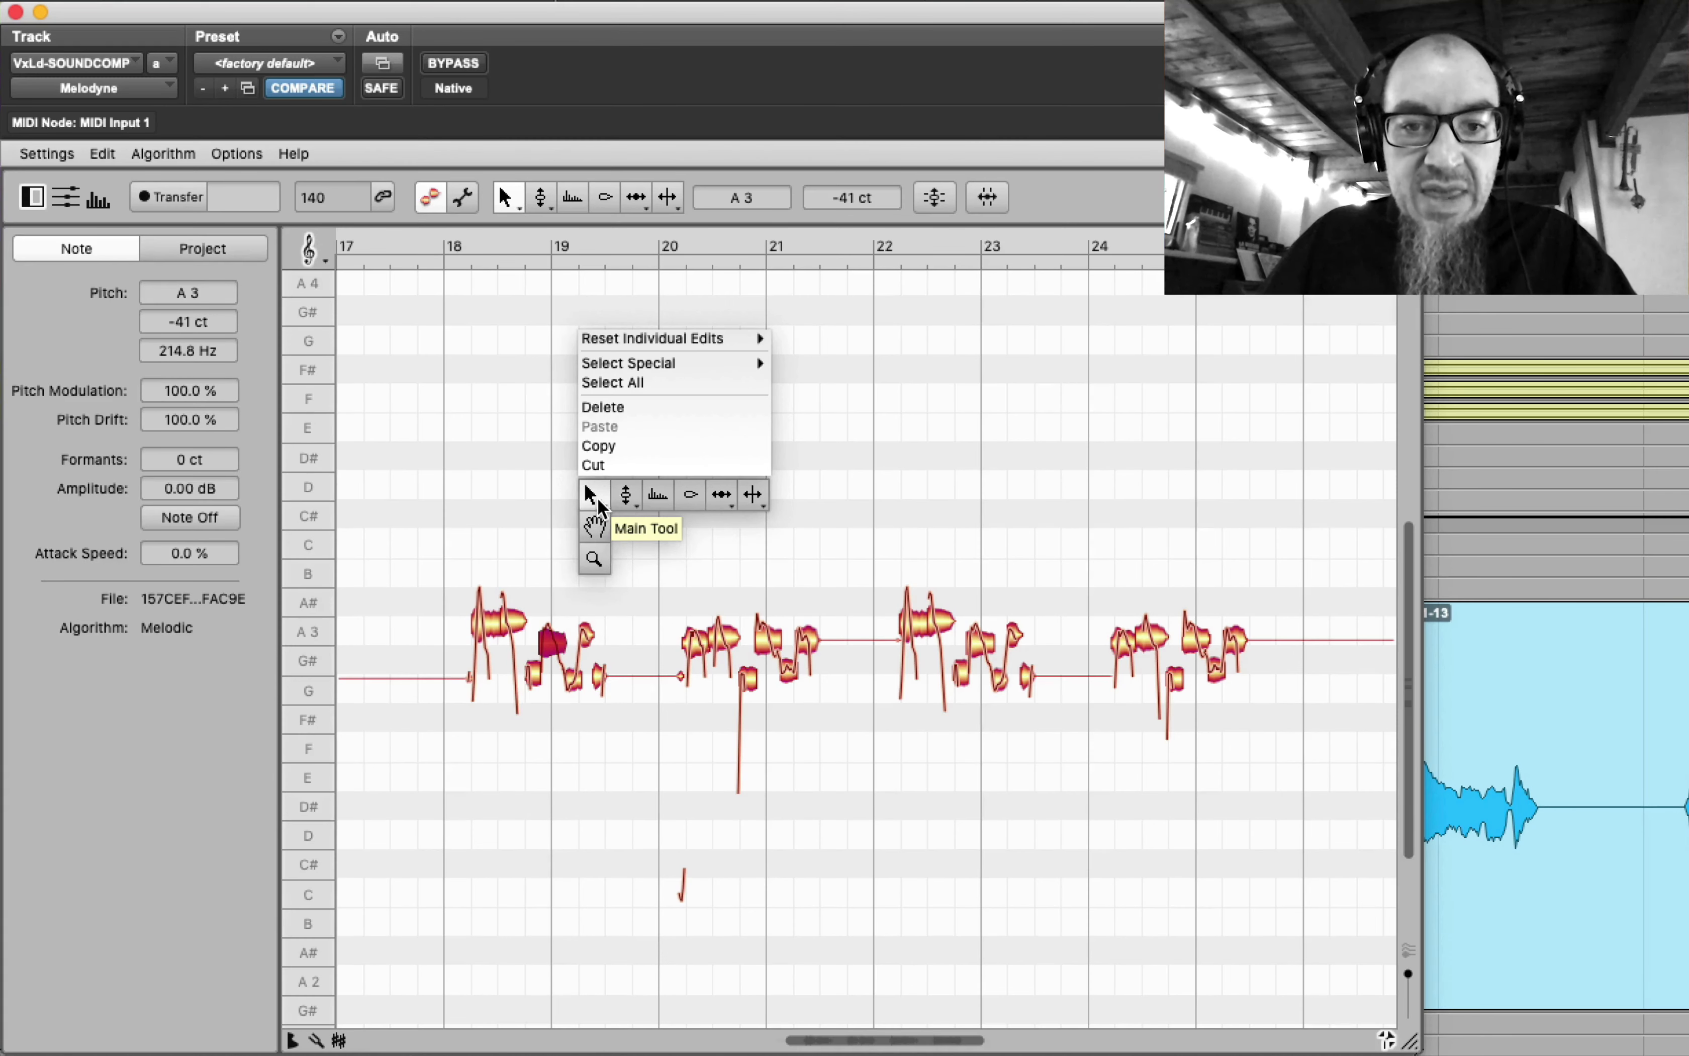
click(594, 530)
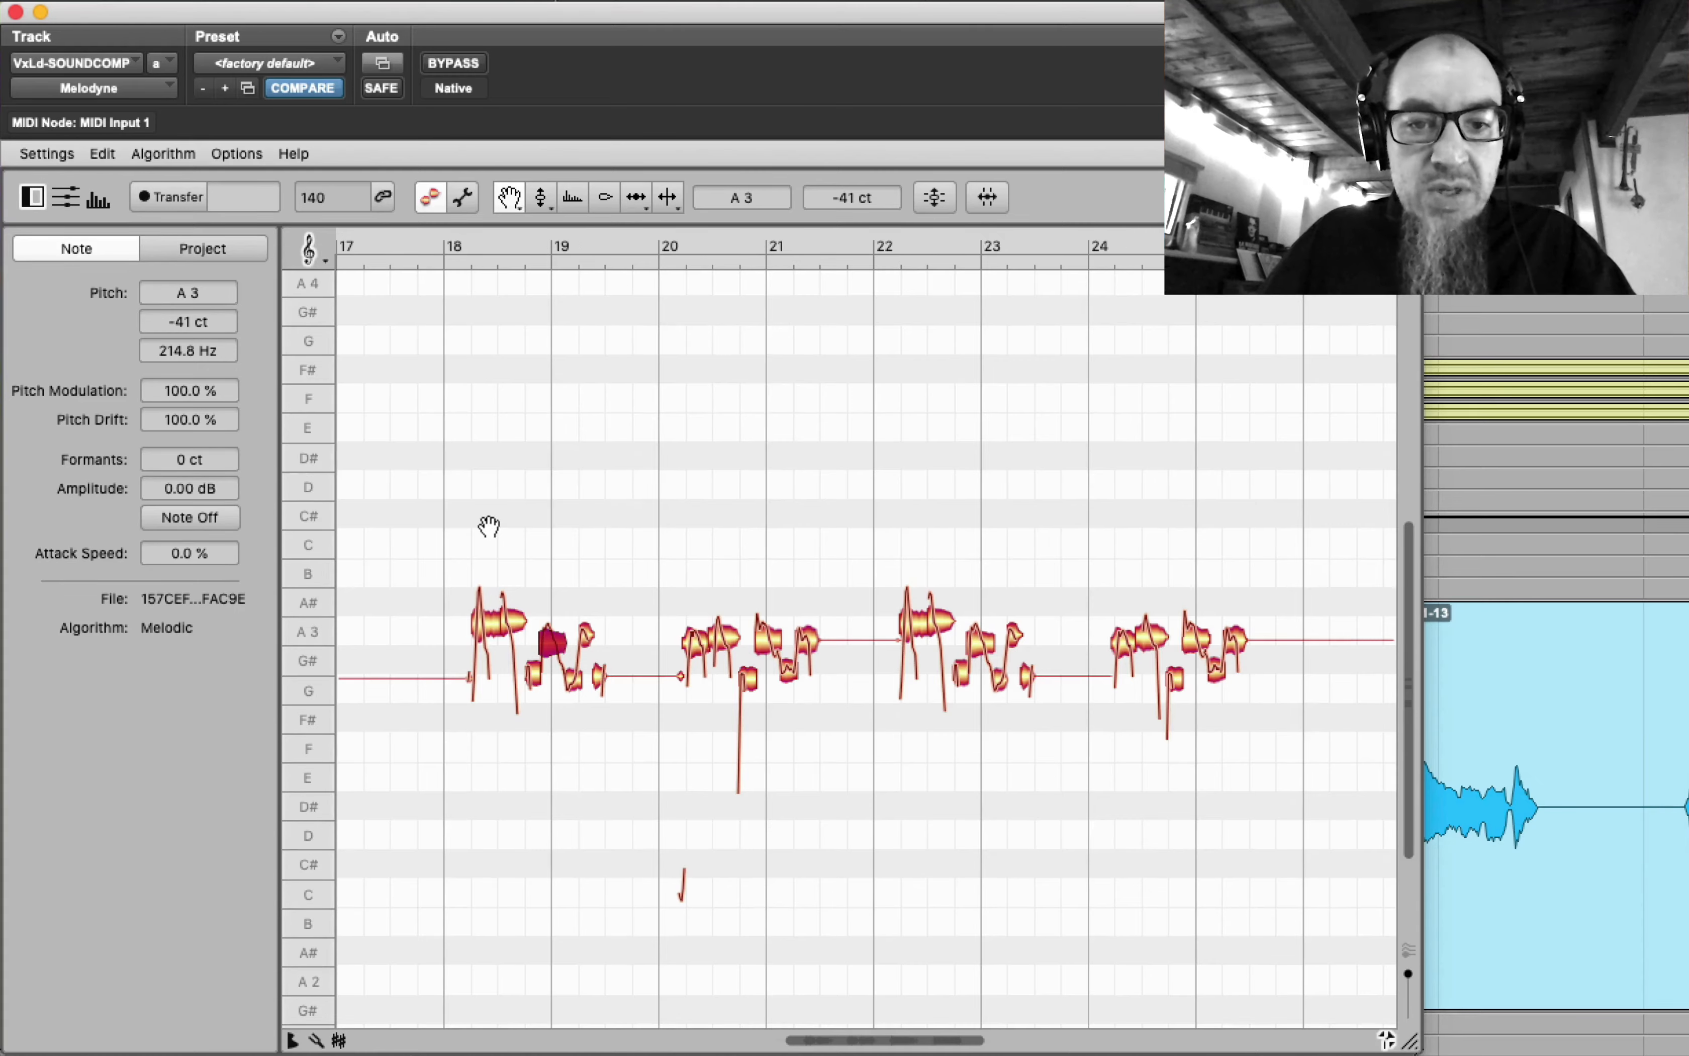
drag(489, 525, 569, 471)
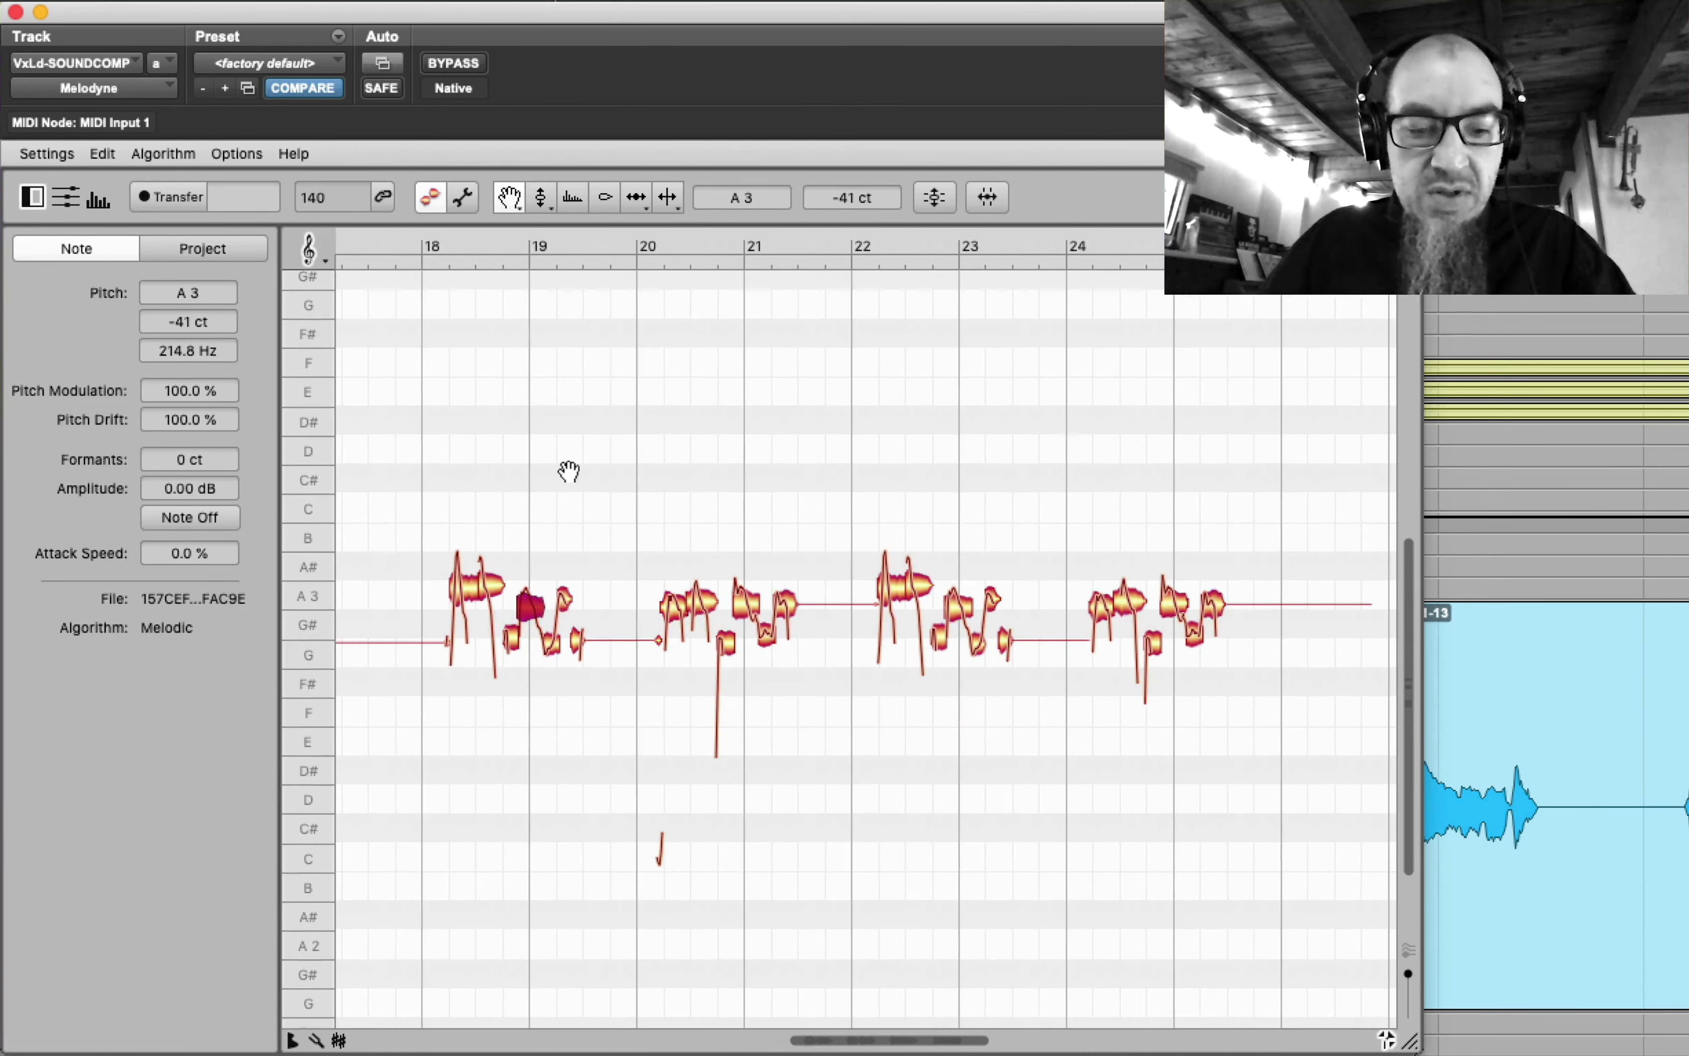
right_click(569, 471)
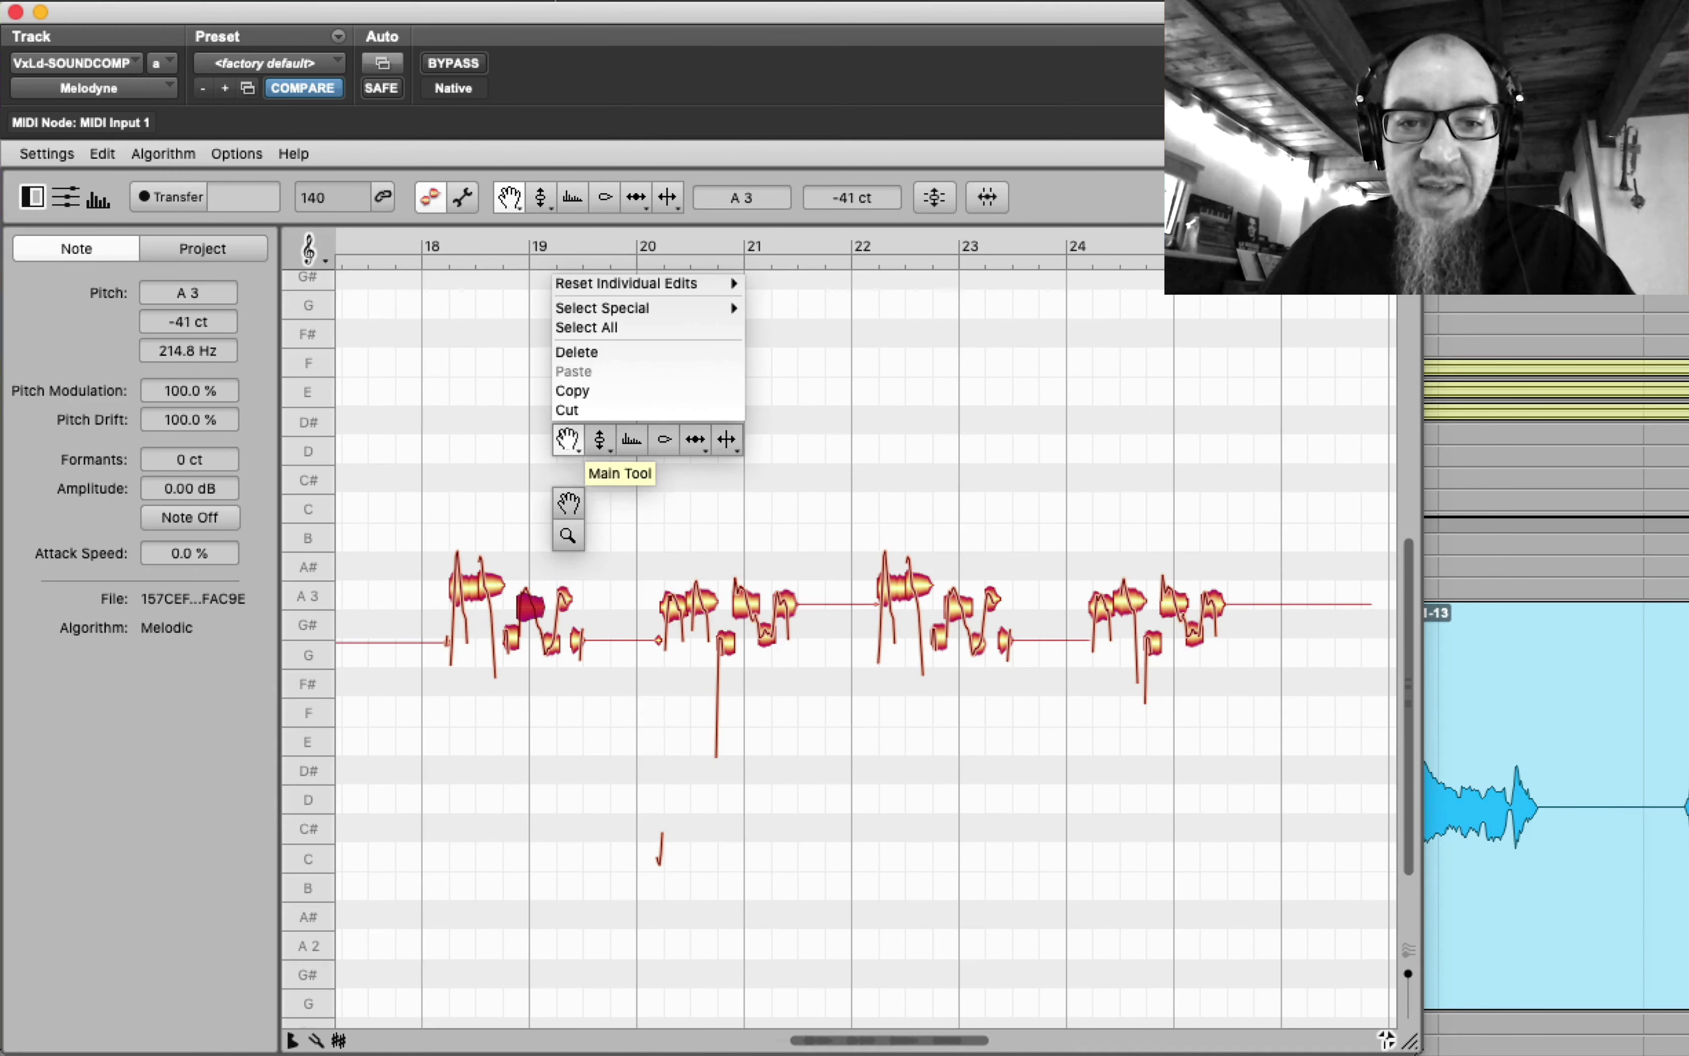
click(567, 498)
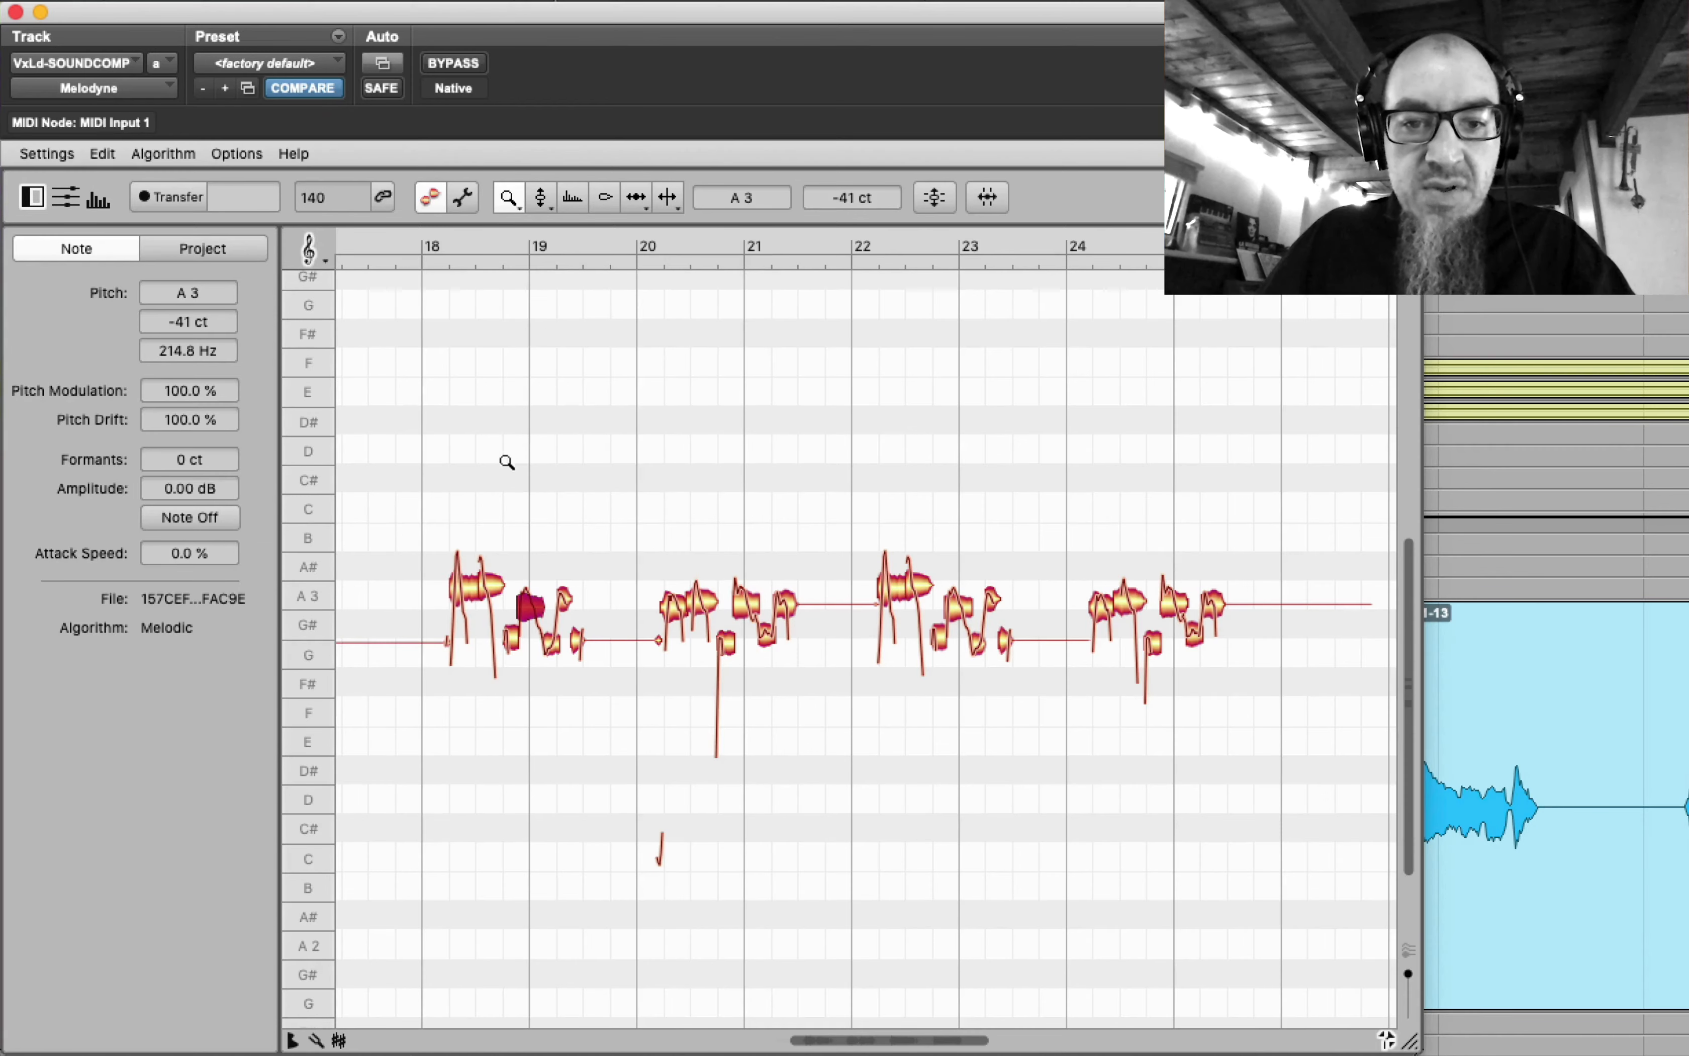
drag(507, 462, 688, 494)
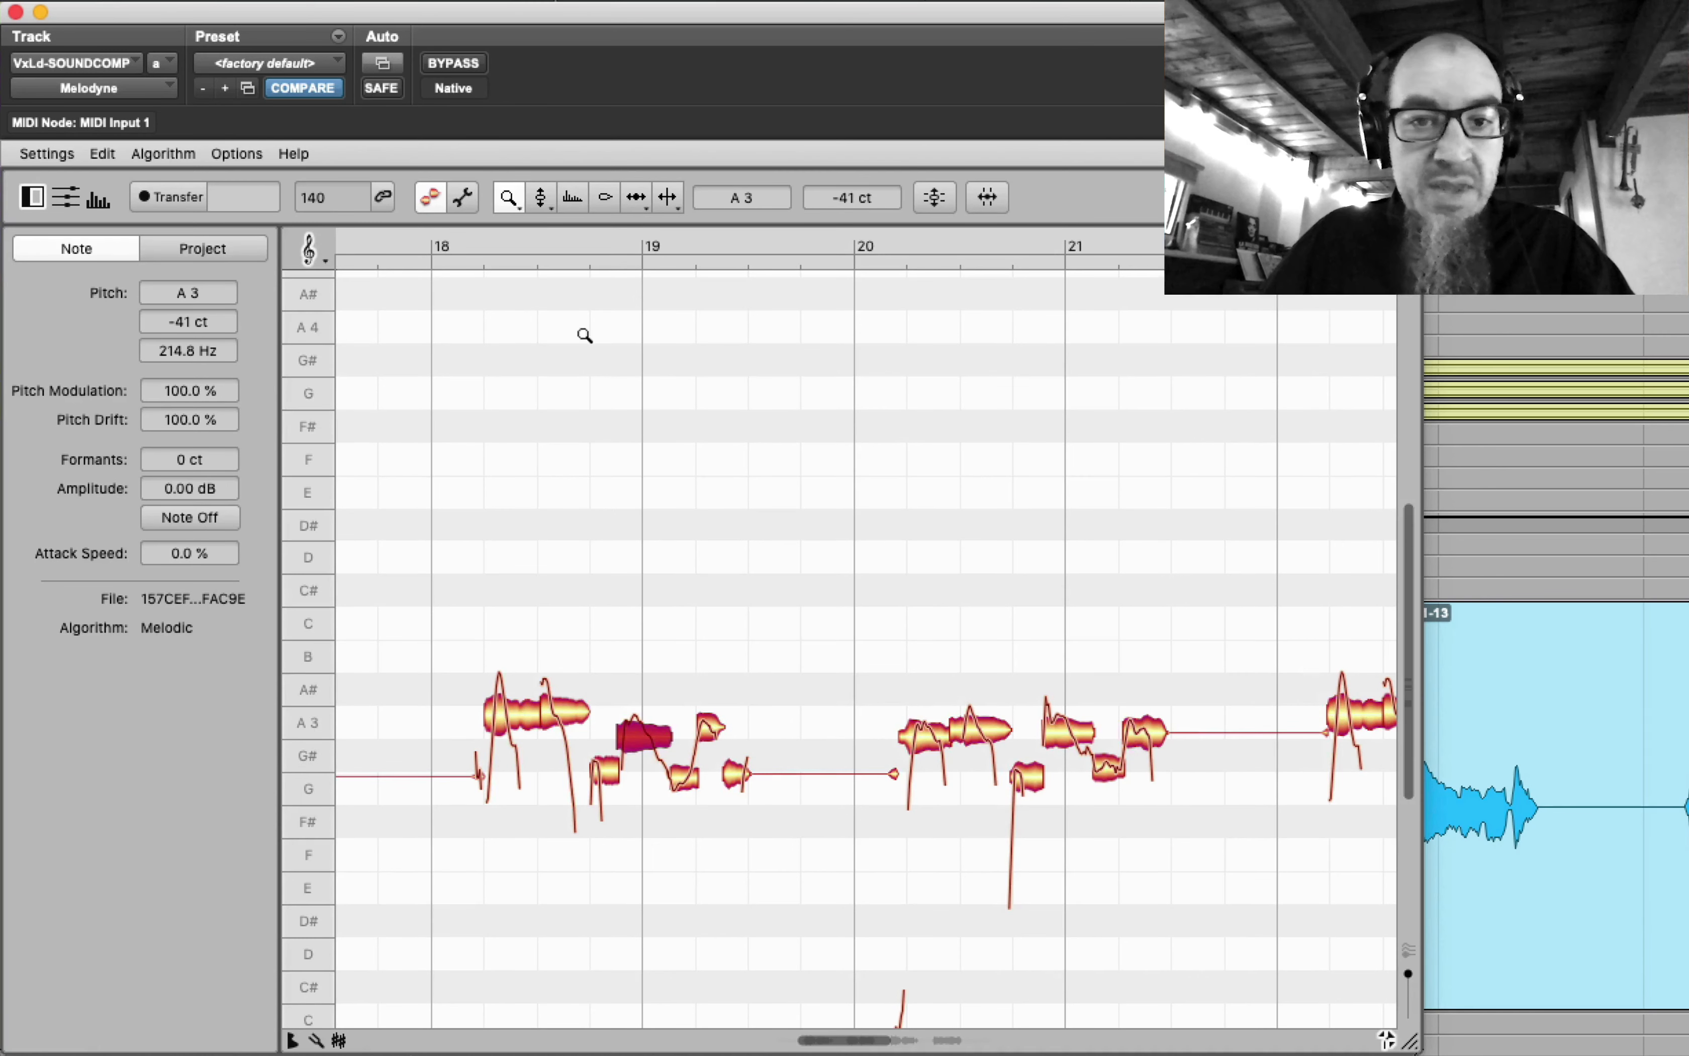
- Activate the Pitch Tool and select the first and then the second note of the bar 18 phrase
right_click(536, 453)
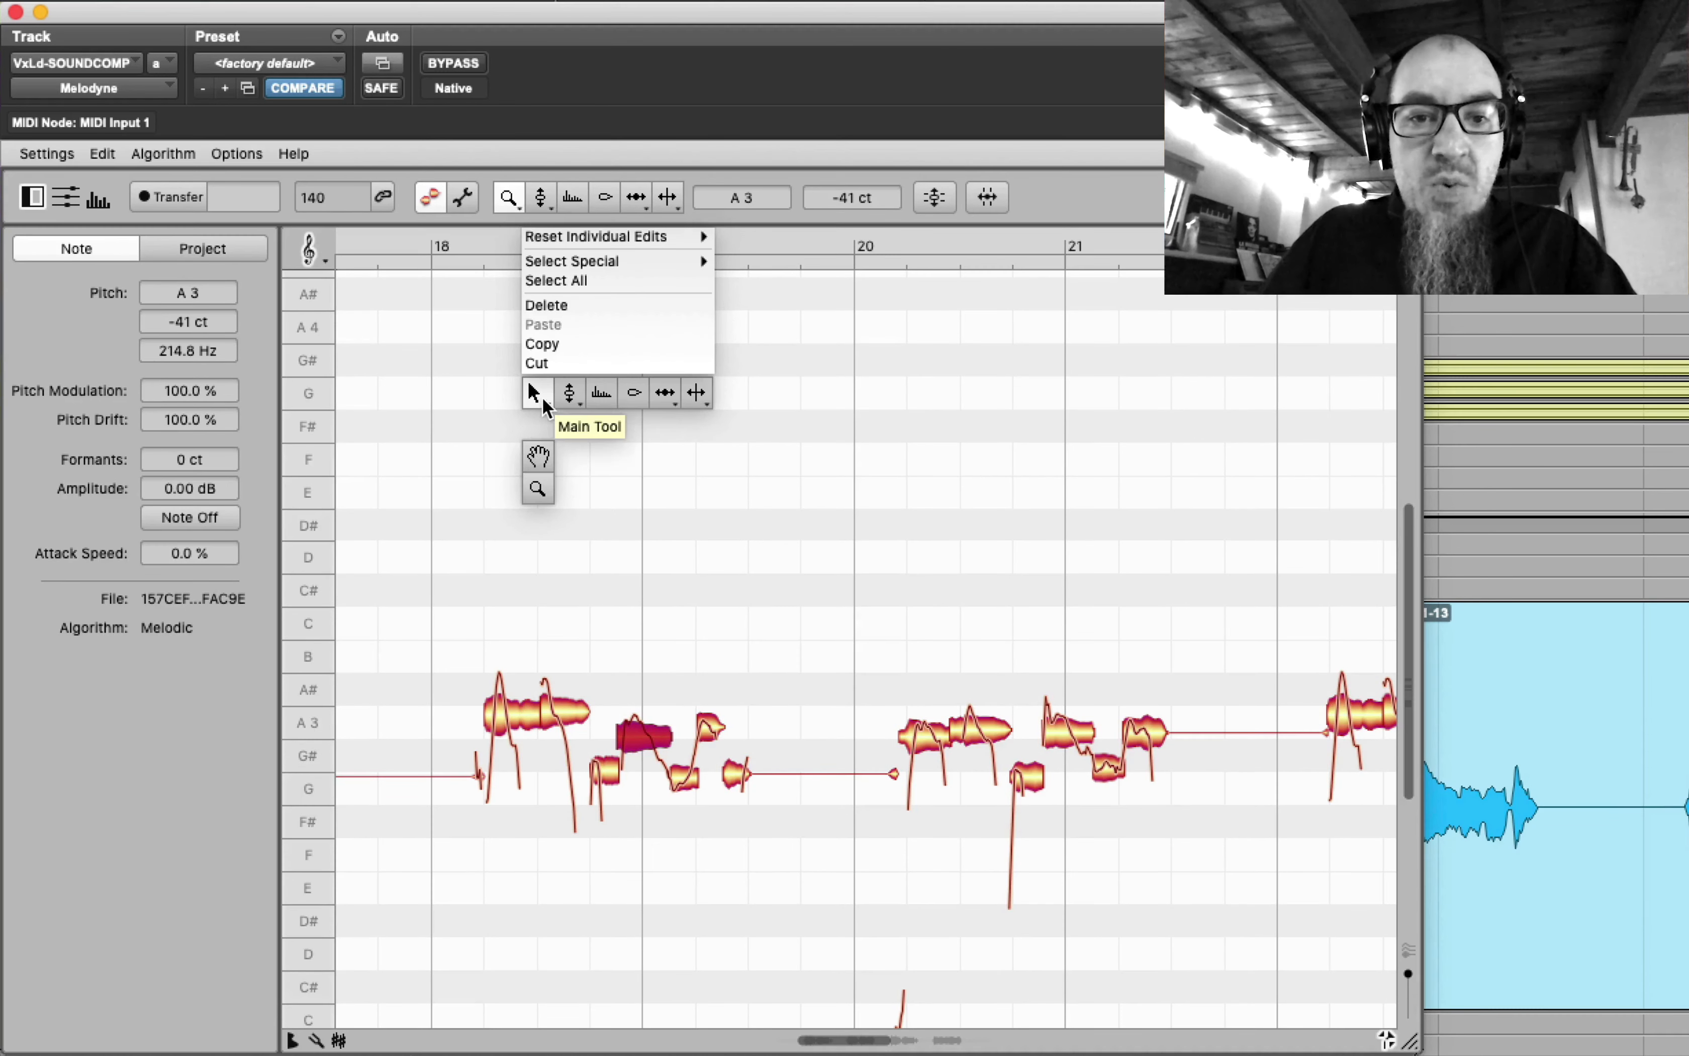
mouse_move(573, 394)
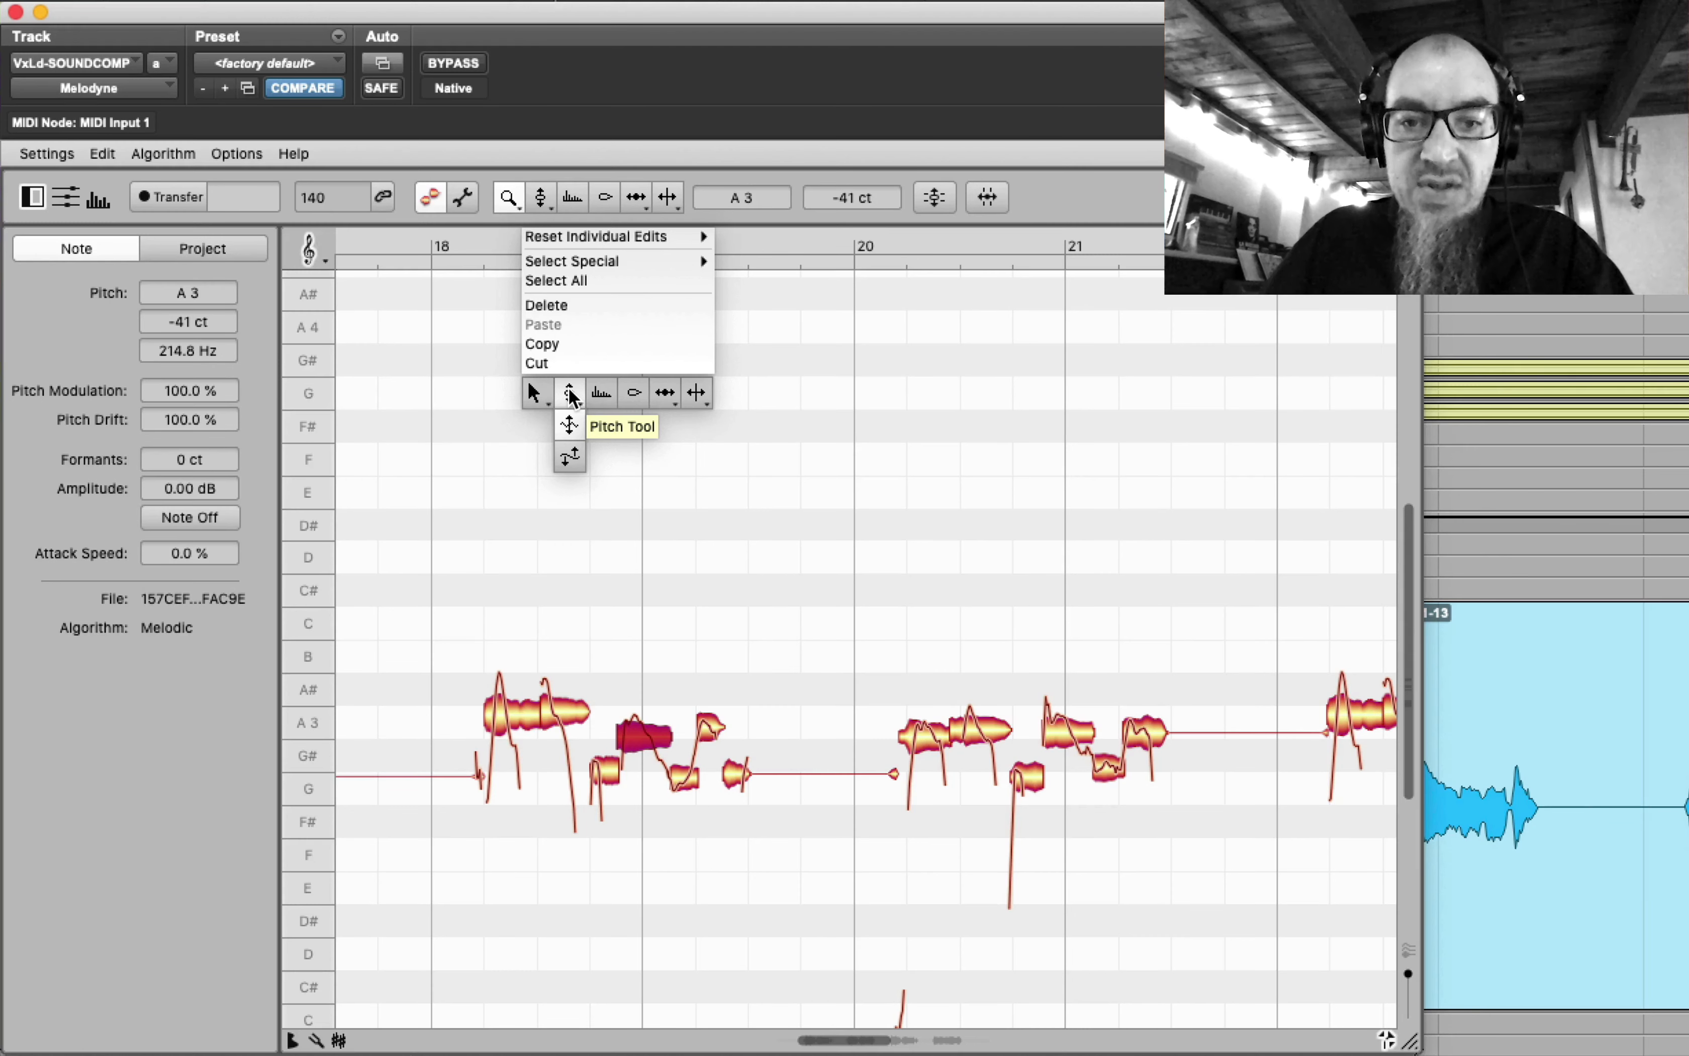
click(571, 395)
click(477, 621)
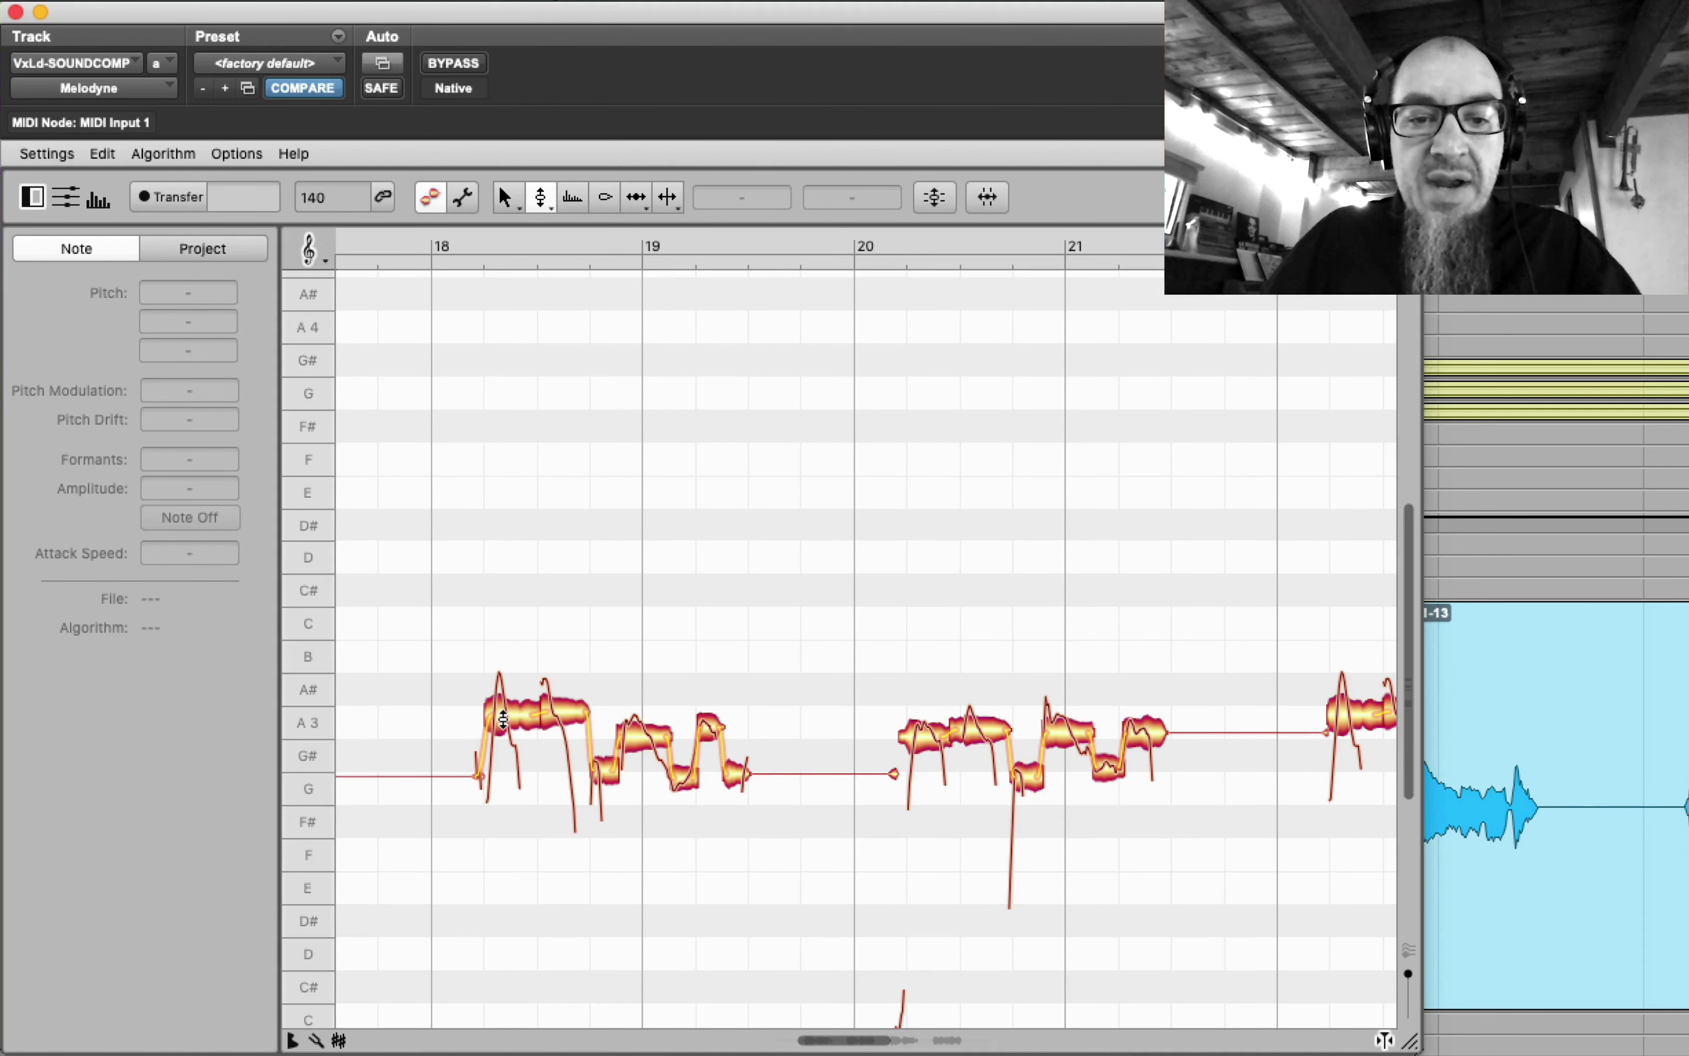
click(502, 719)
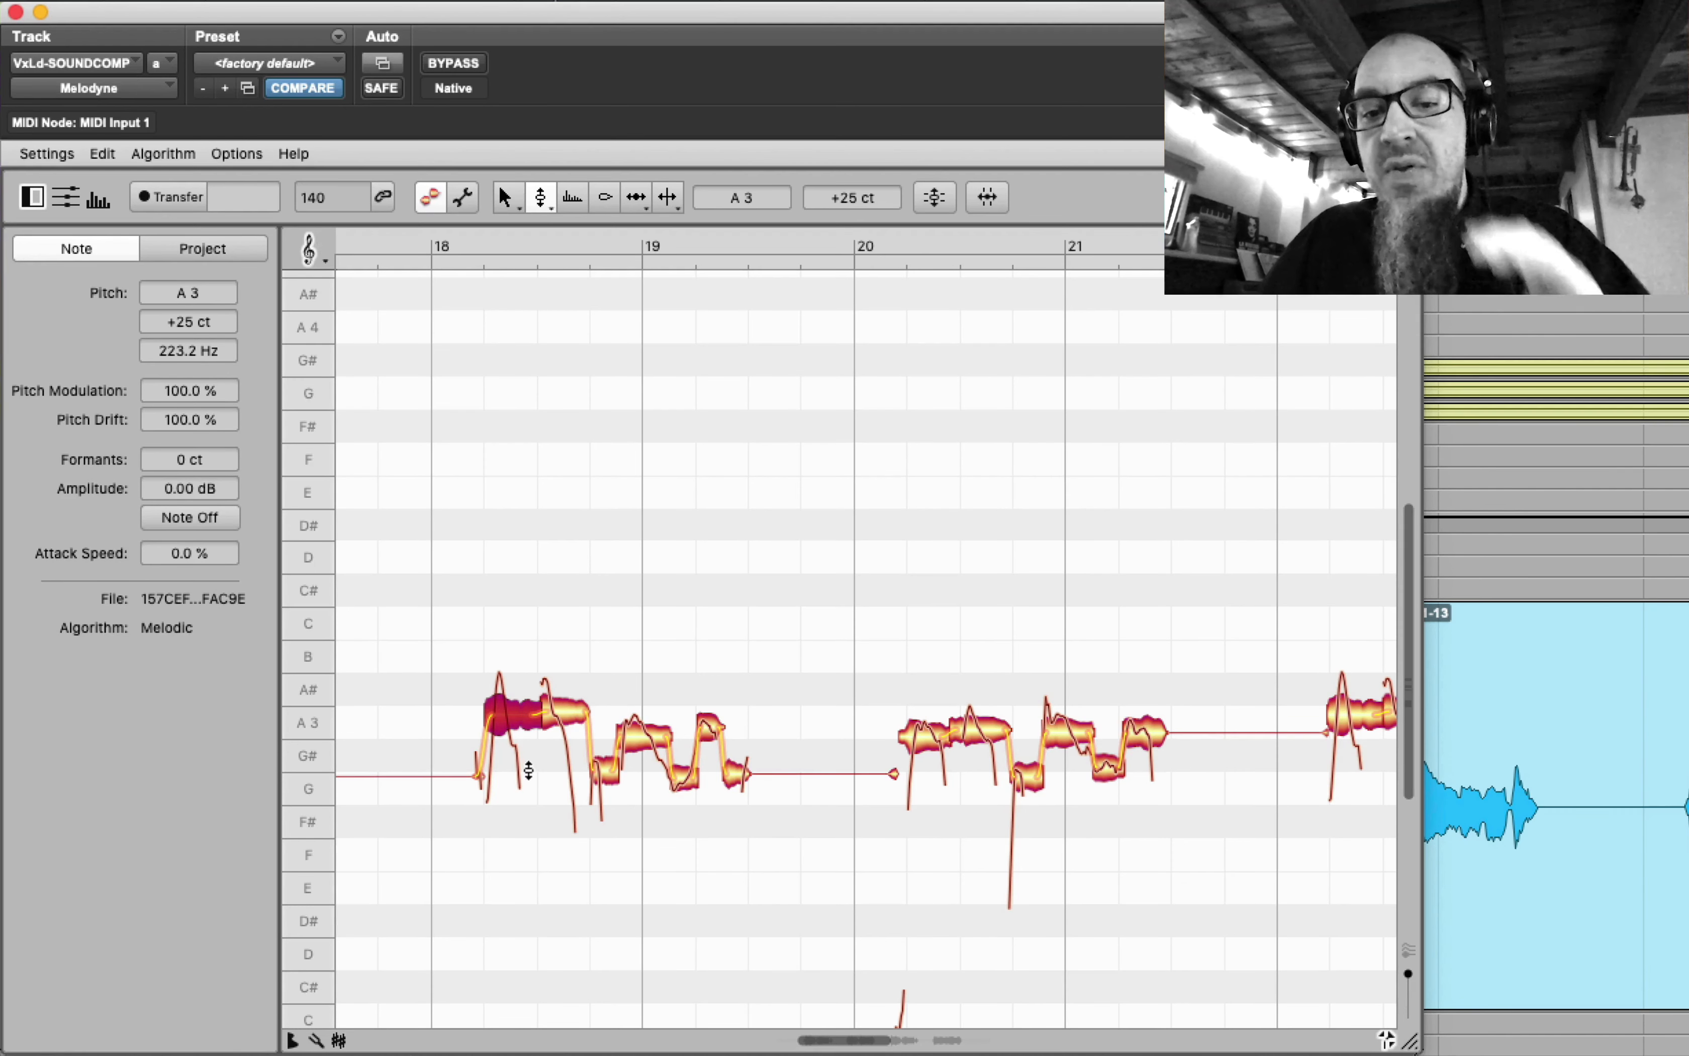
click(569, 713)
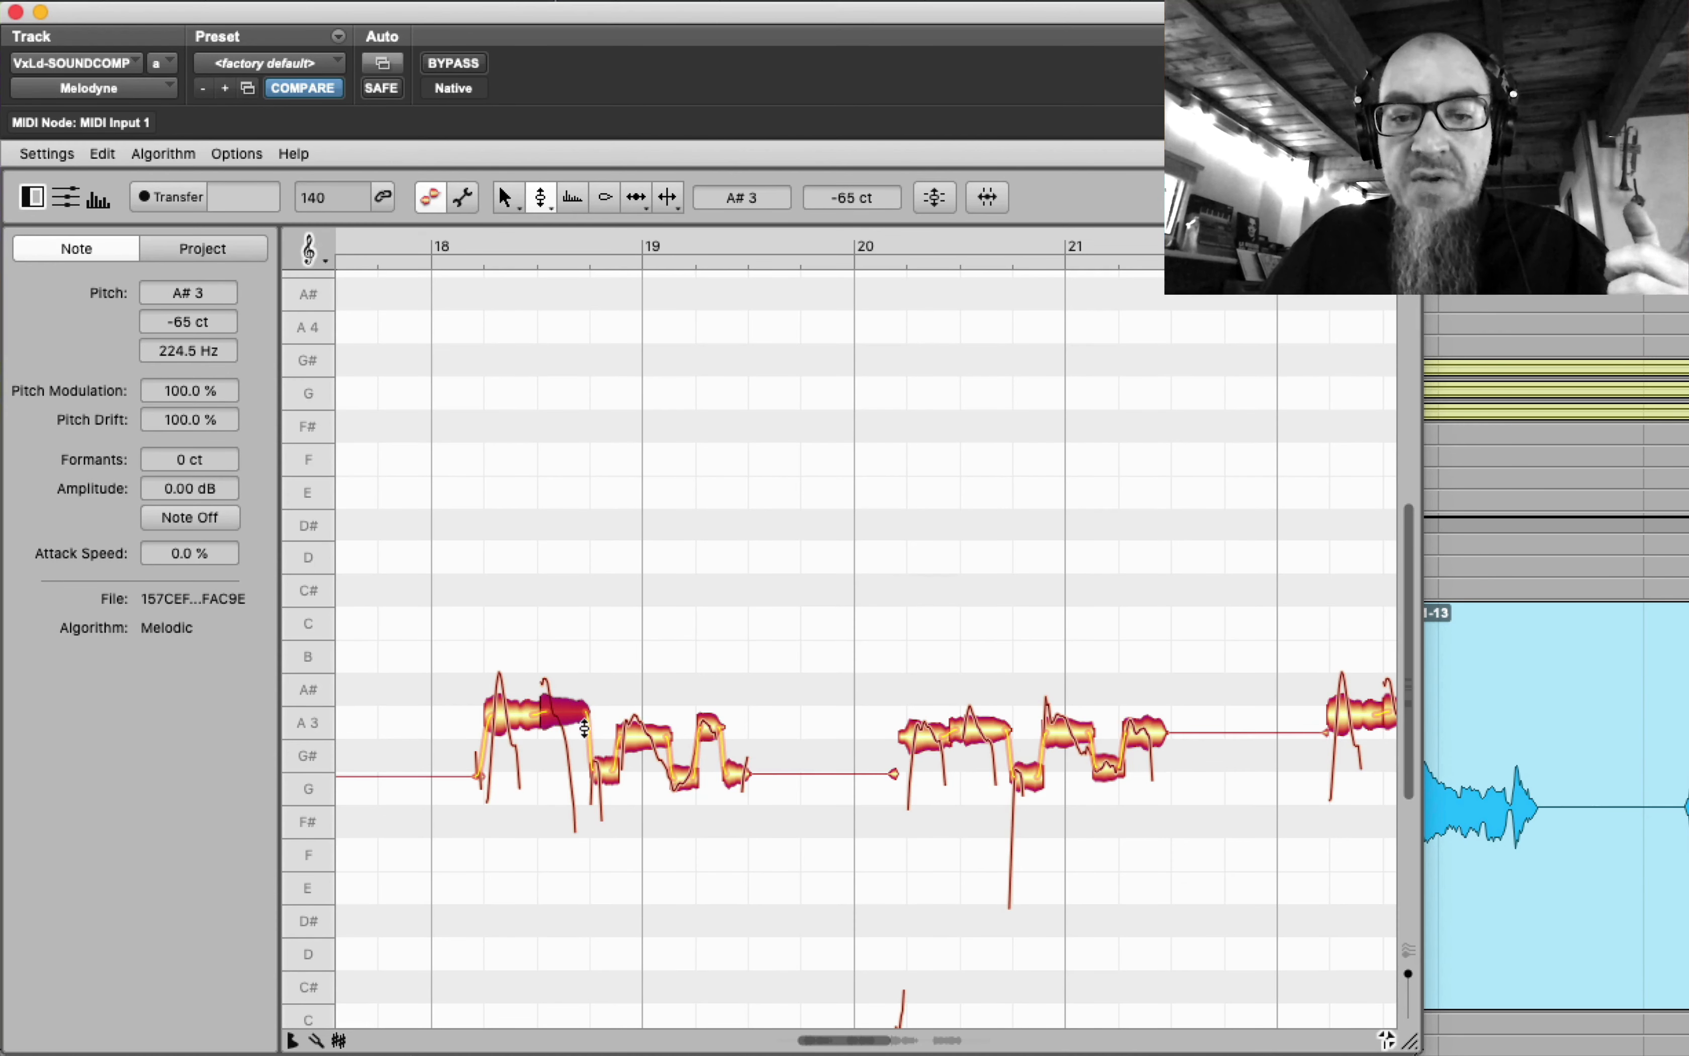
- Inspect the pitch of the long A 3 note before bar 19 and the short A 3 note after it, and clear the selection
click(639, 737)
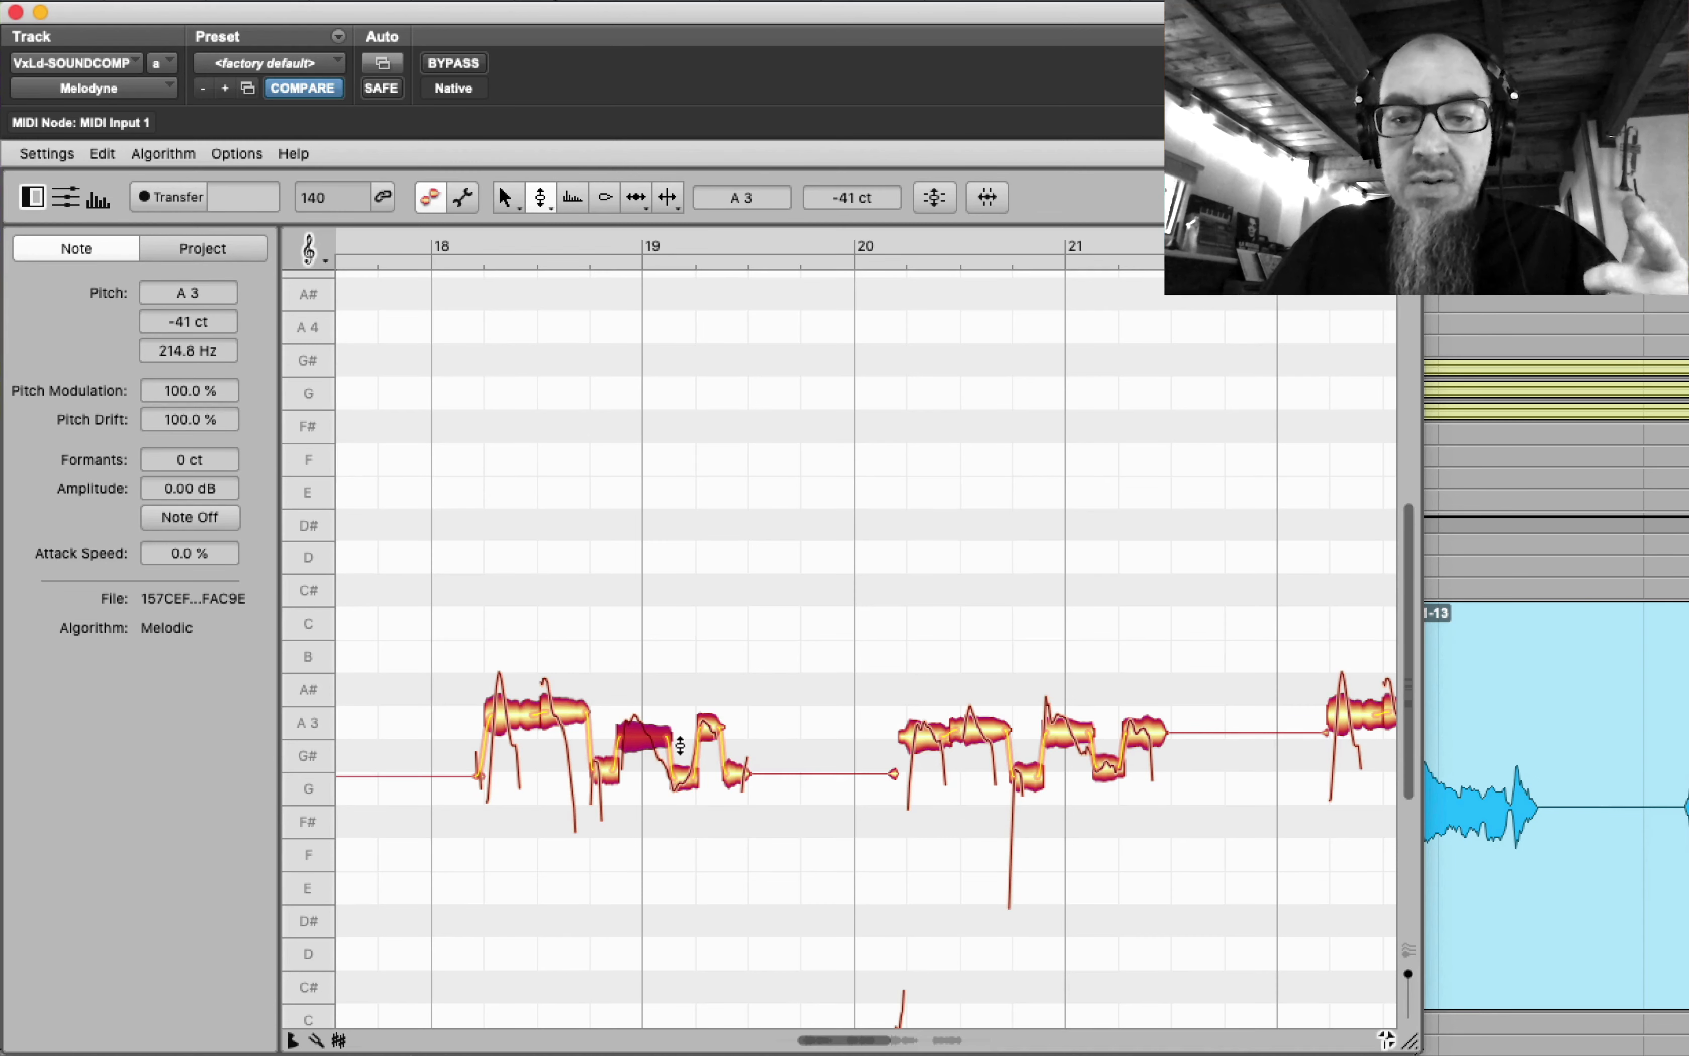
click(710, 729)
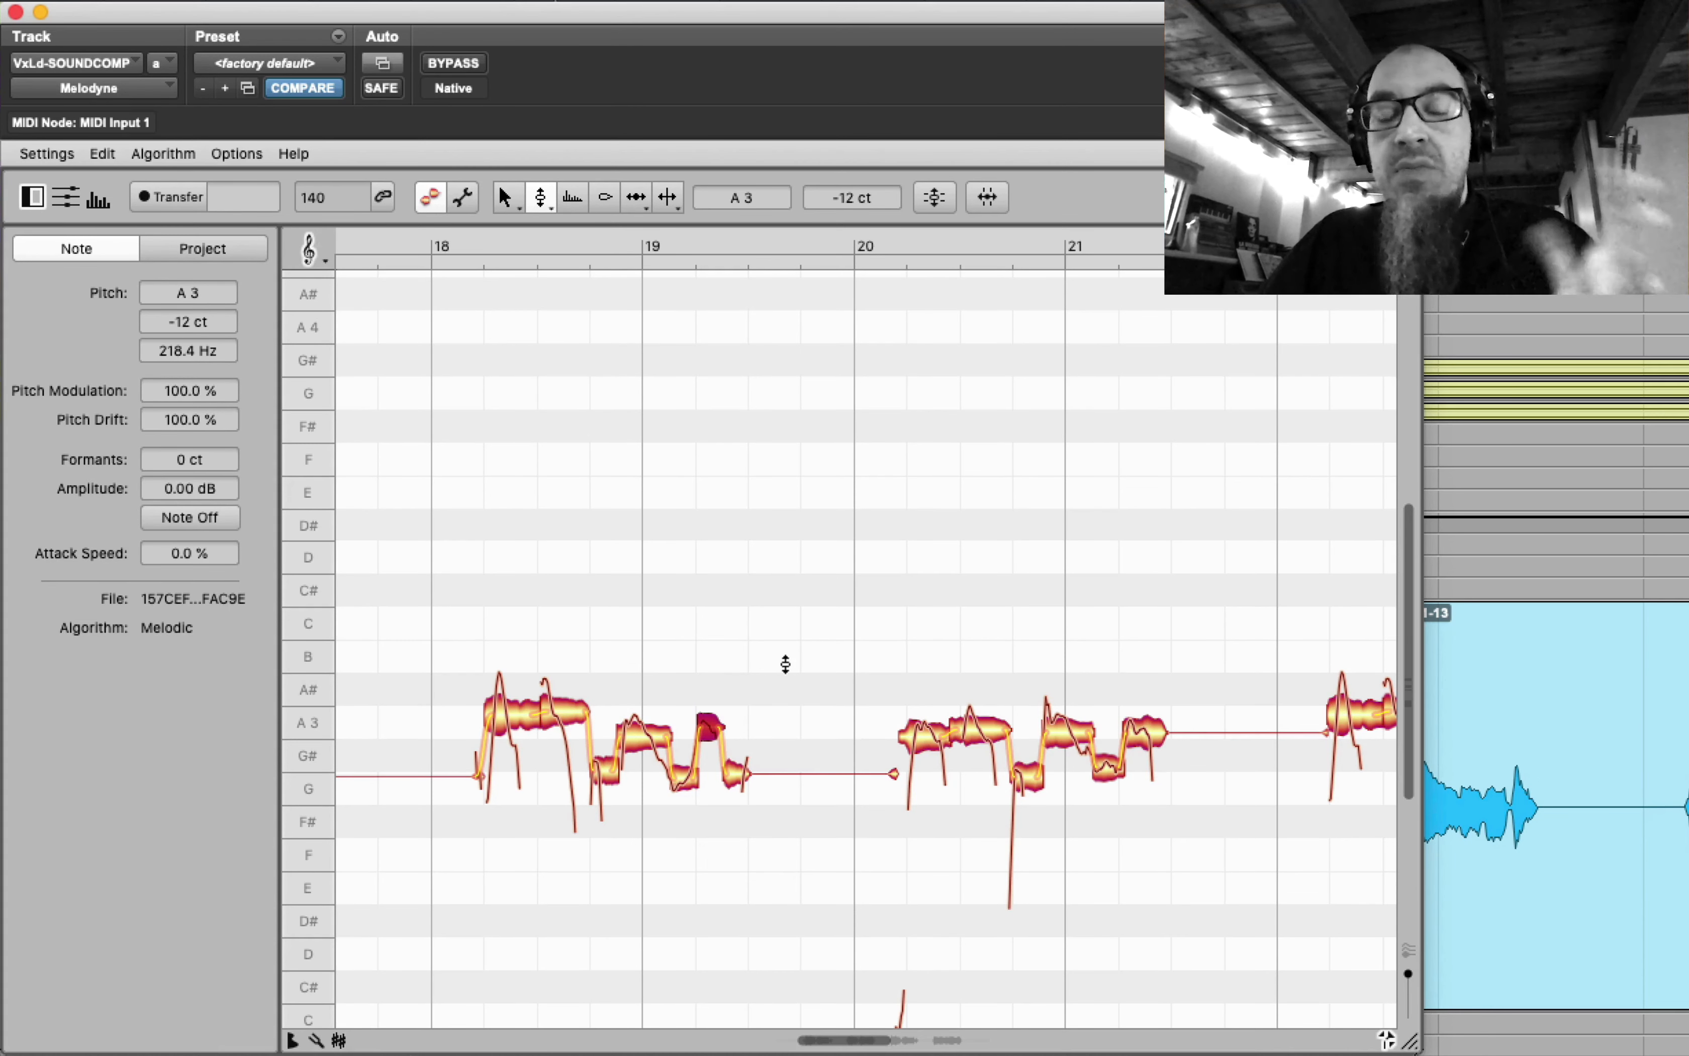
click(525, 567)
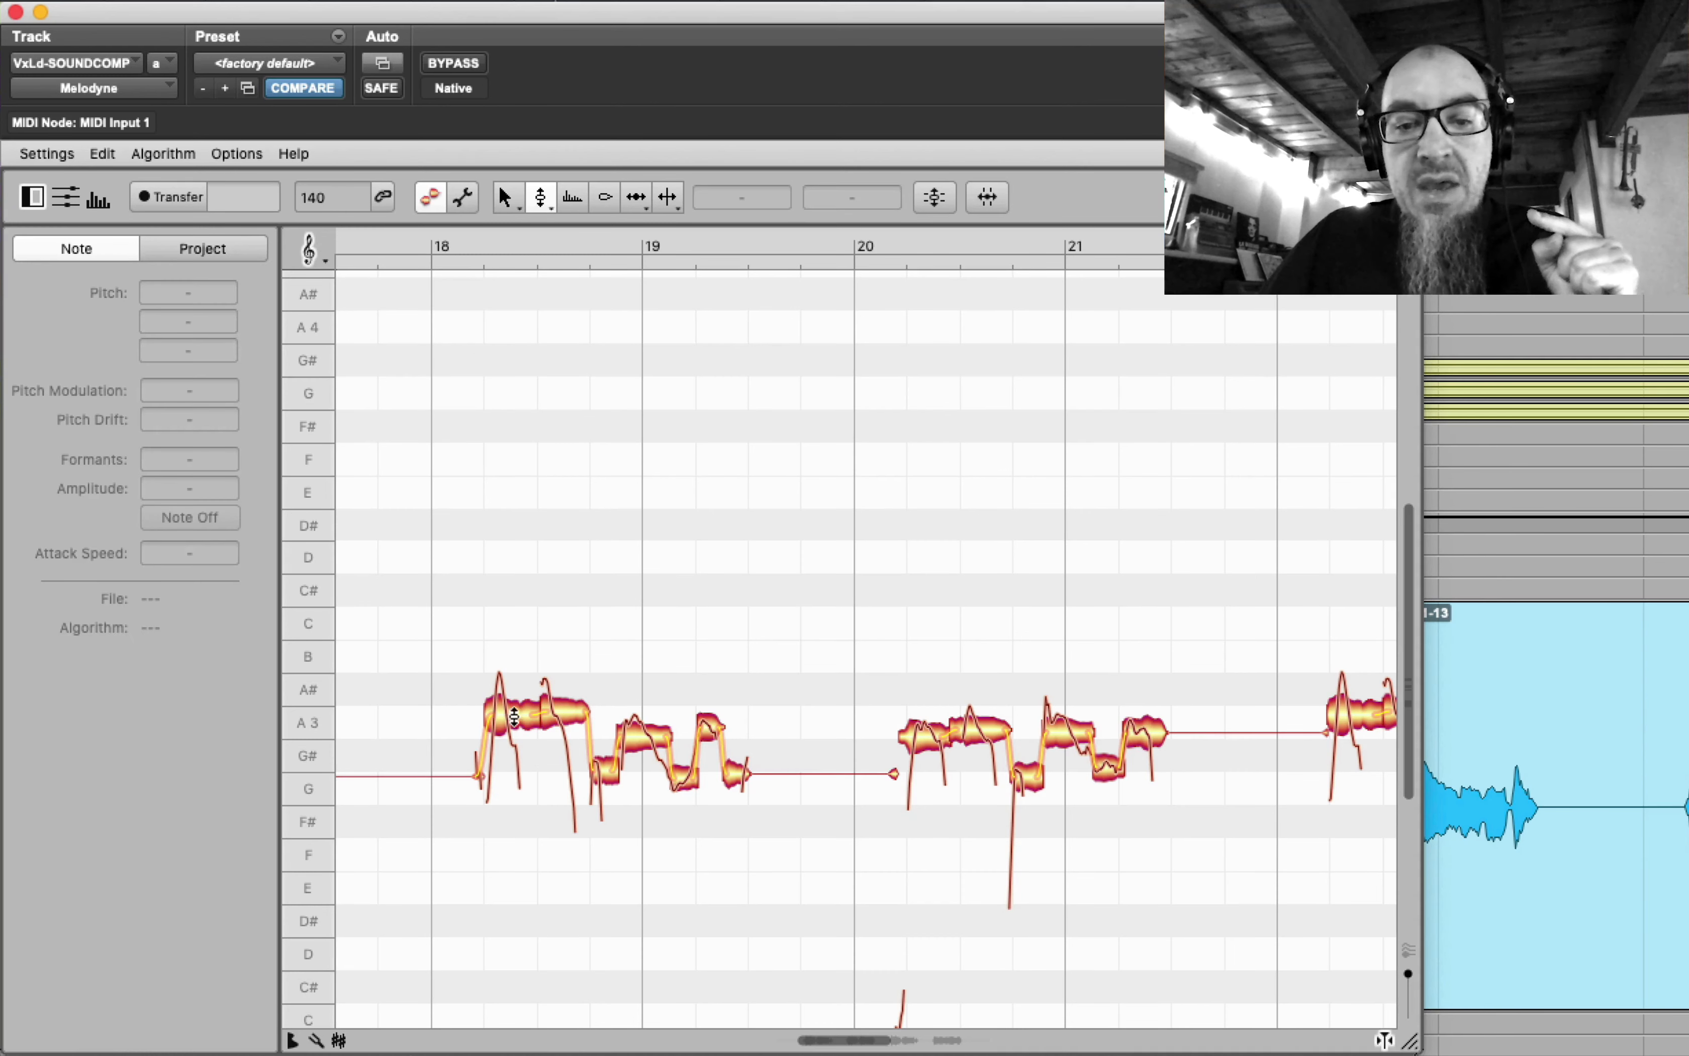
- Try snapping the bar 18 phrase's first note to A 3 and its second note to A# 3, both at 0 ct
click(507, 712)
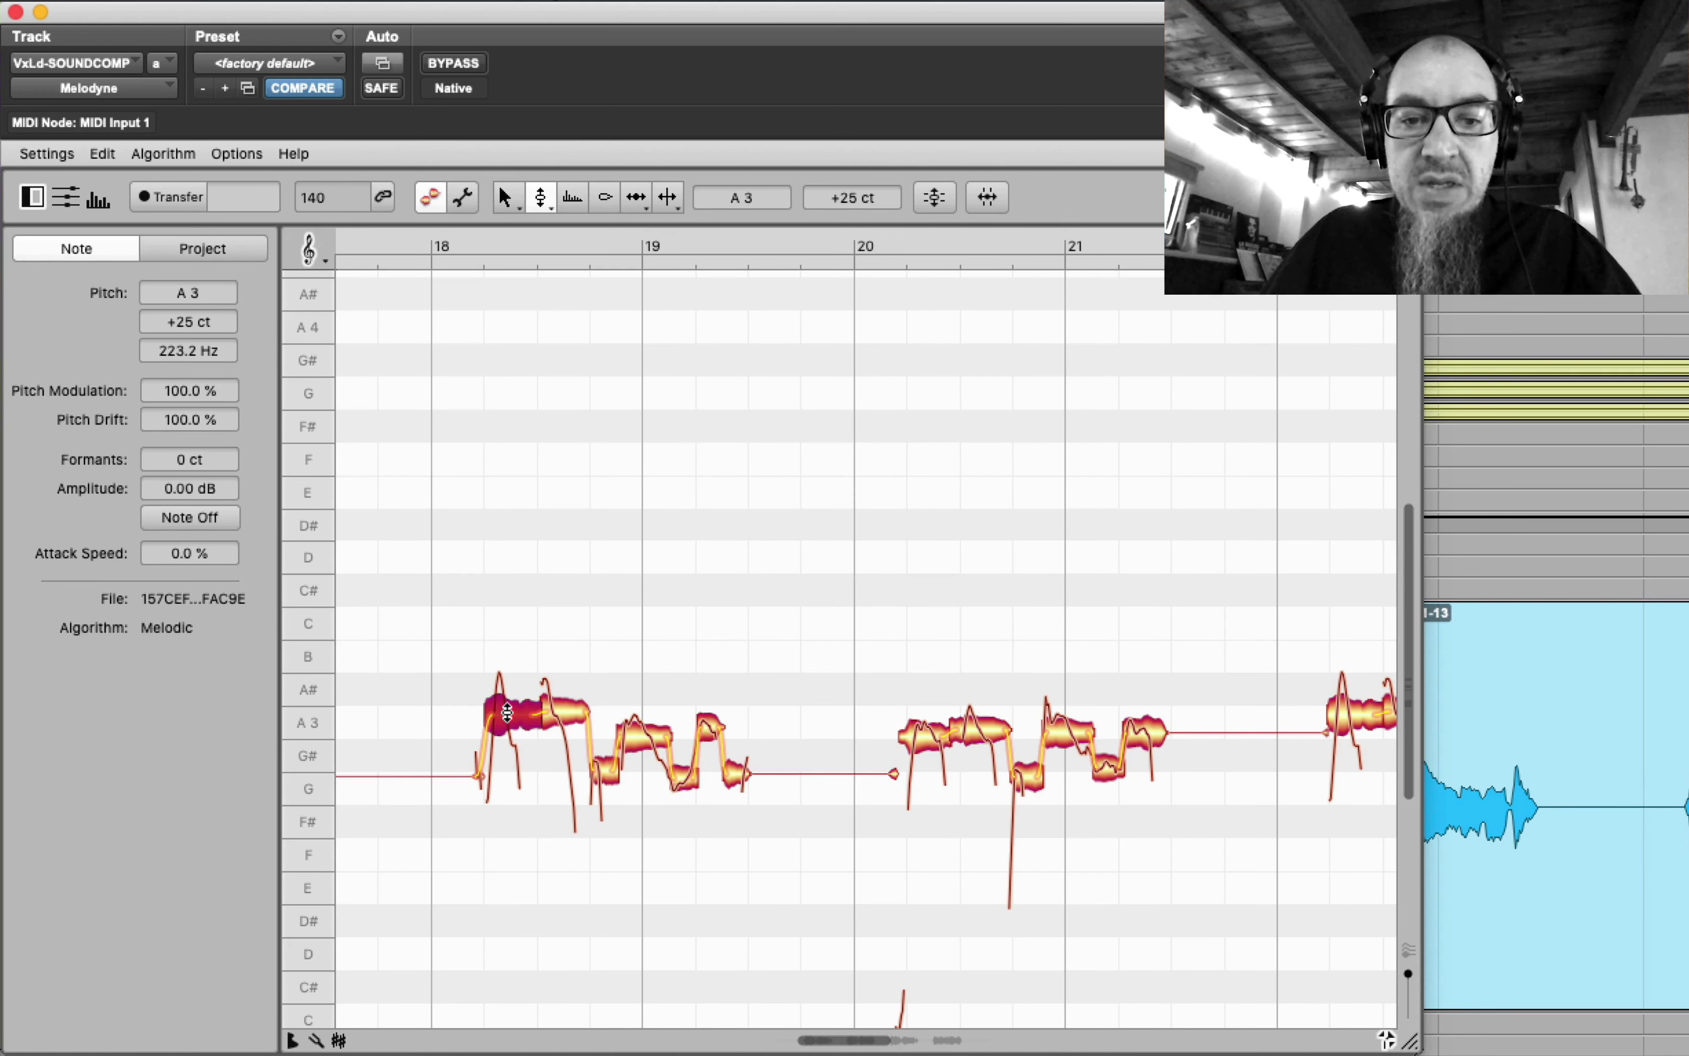
double_click(508, 712)
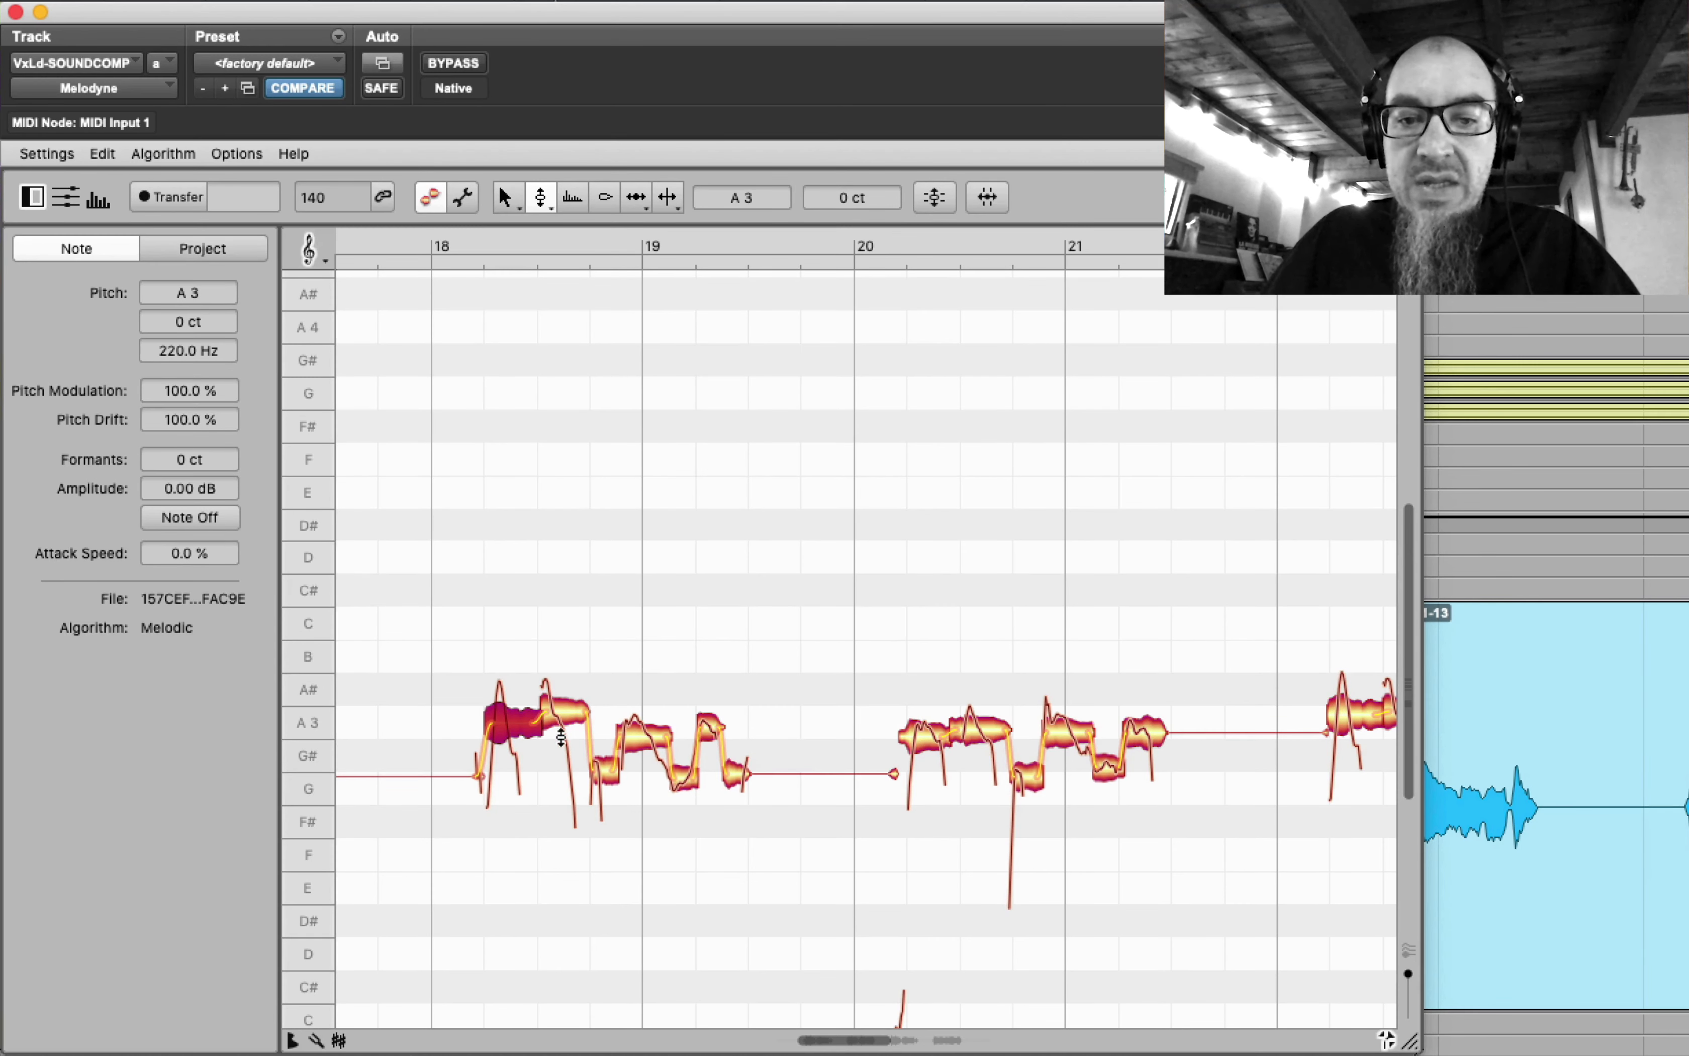
click(559, 709)
key(Up)
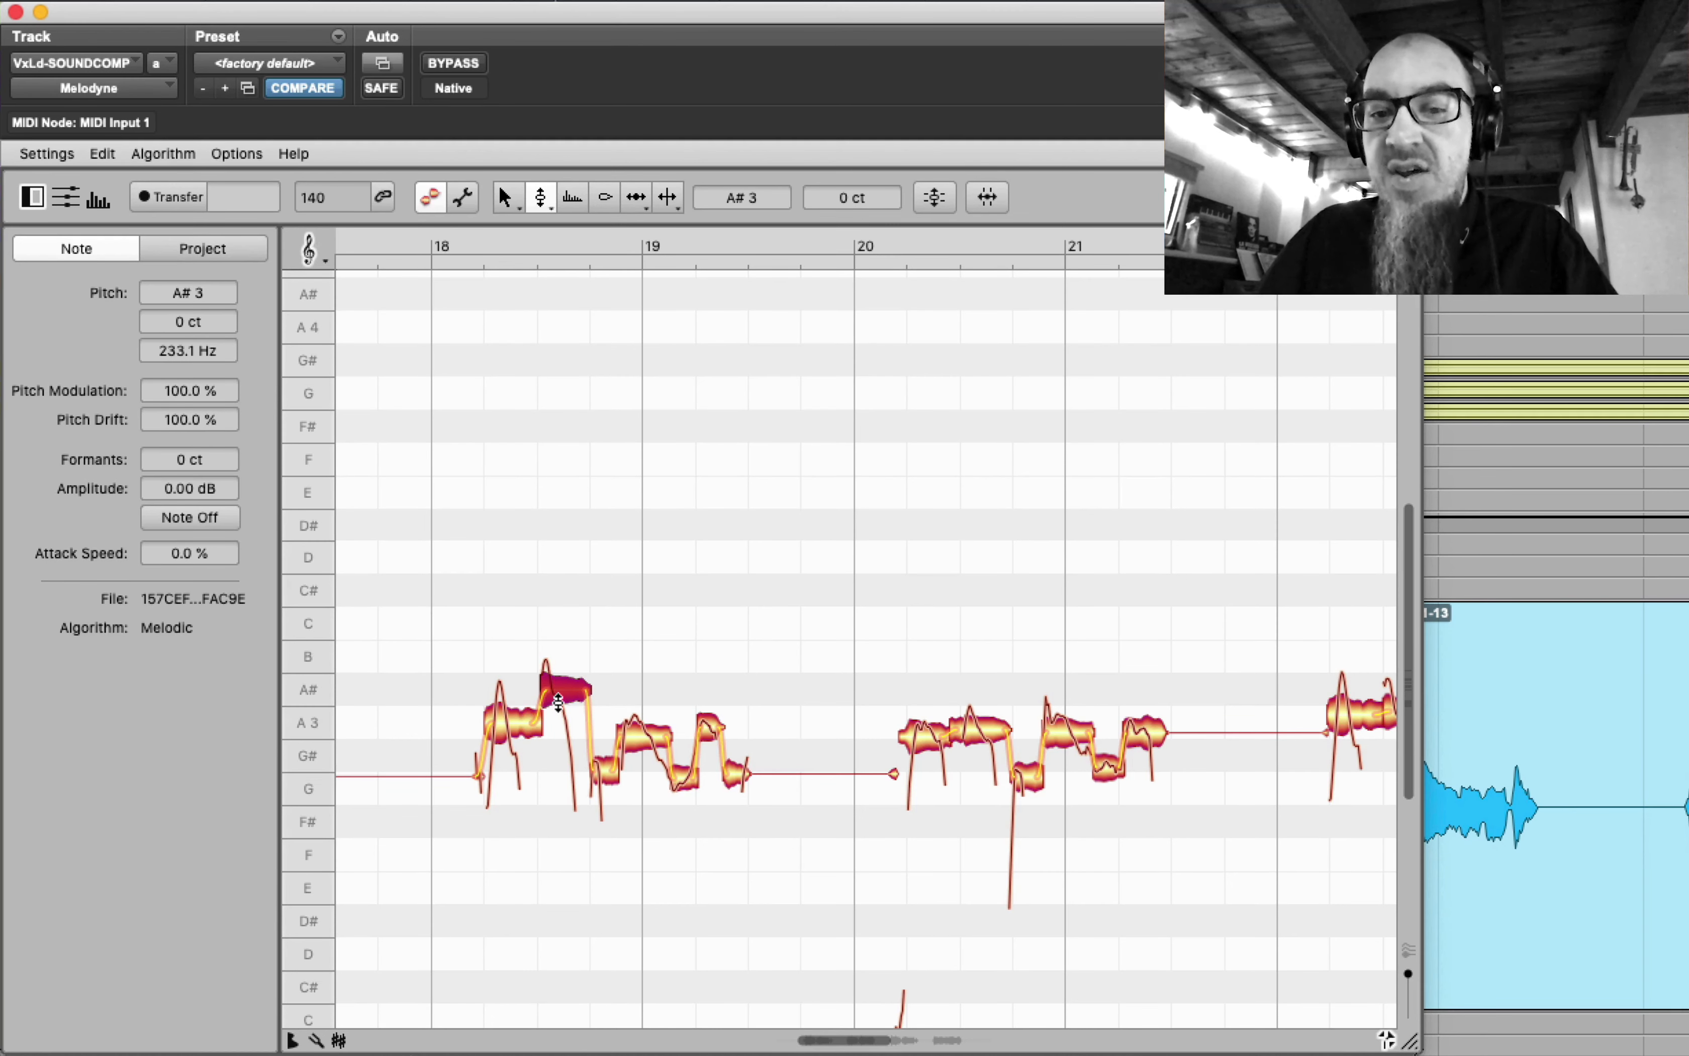
- Move the plug-in window aside and back to check the playback start, and play the bar 18 phrase to hear both snapped notes
key(space)
key(space)
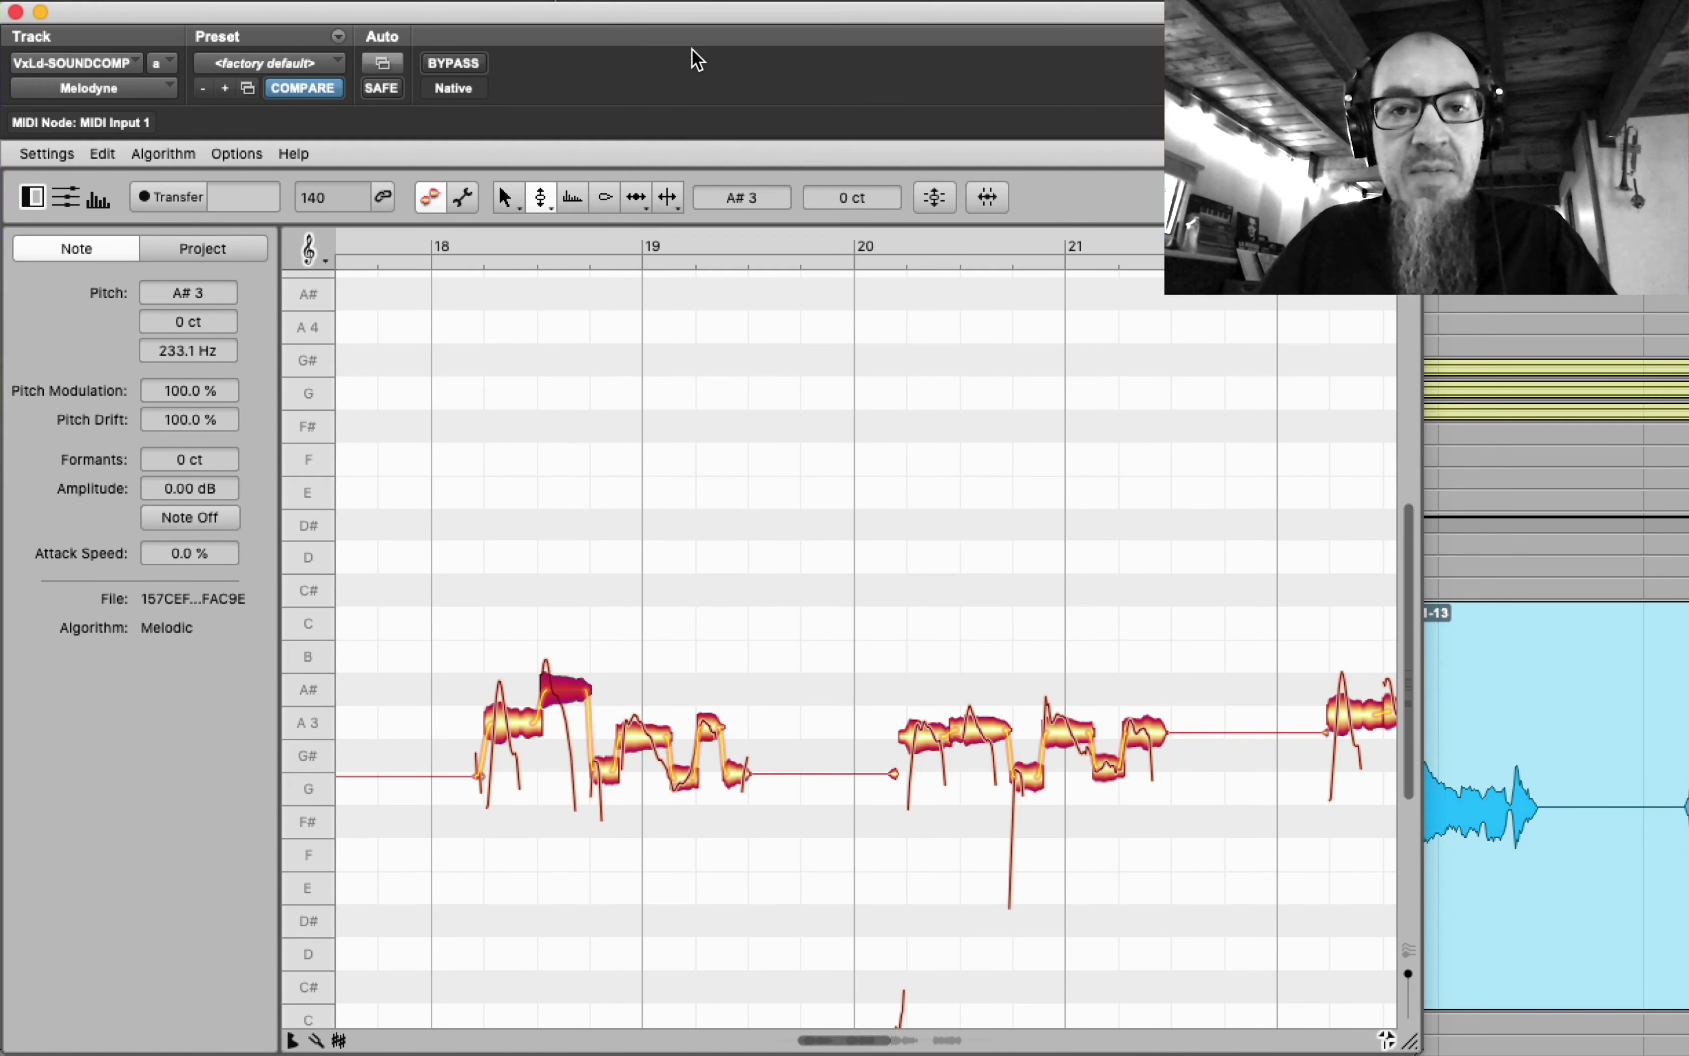
drag(699, 15, 946, 514)
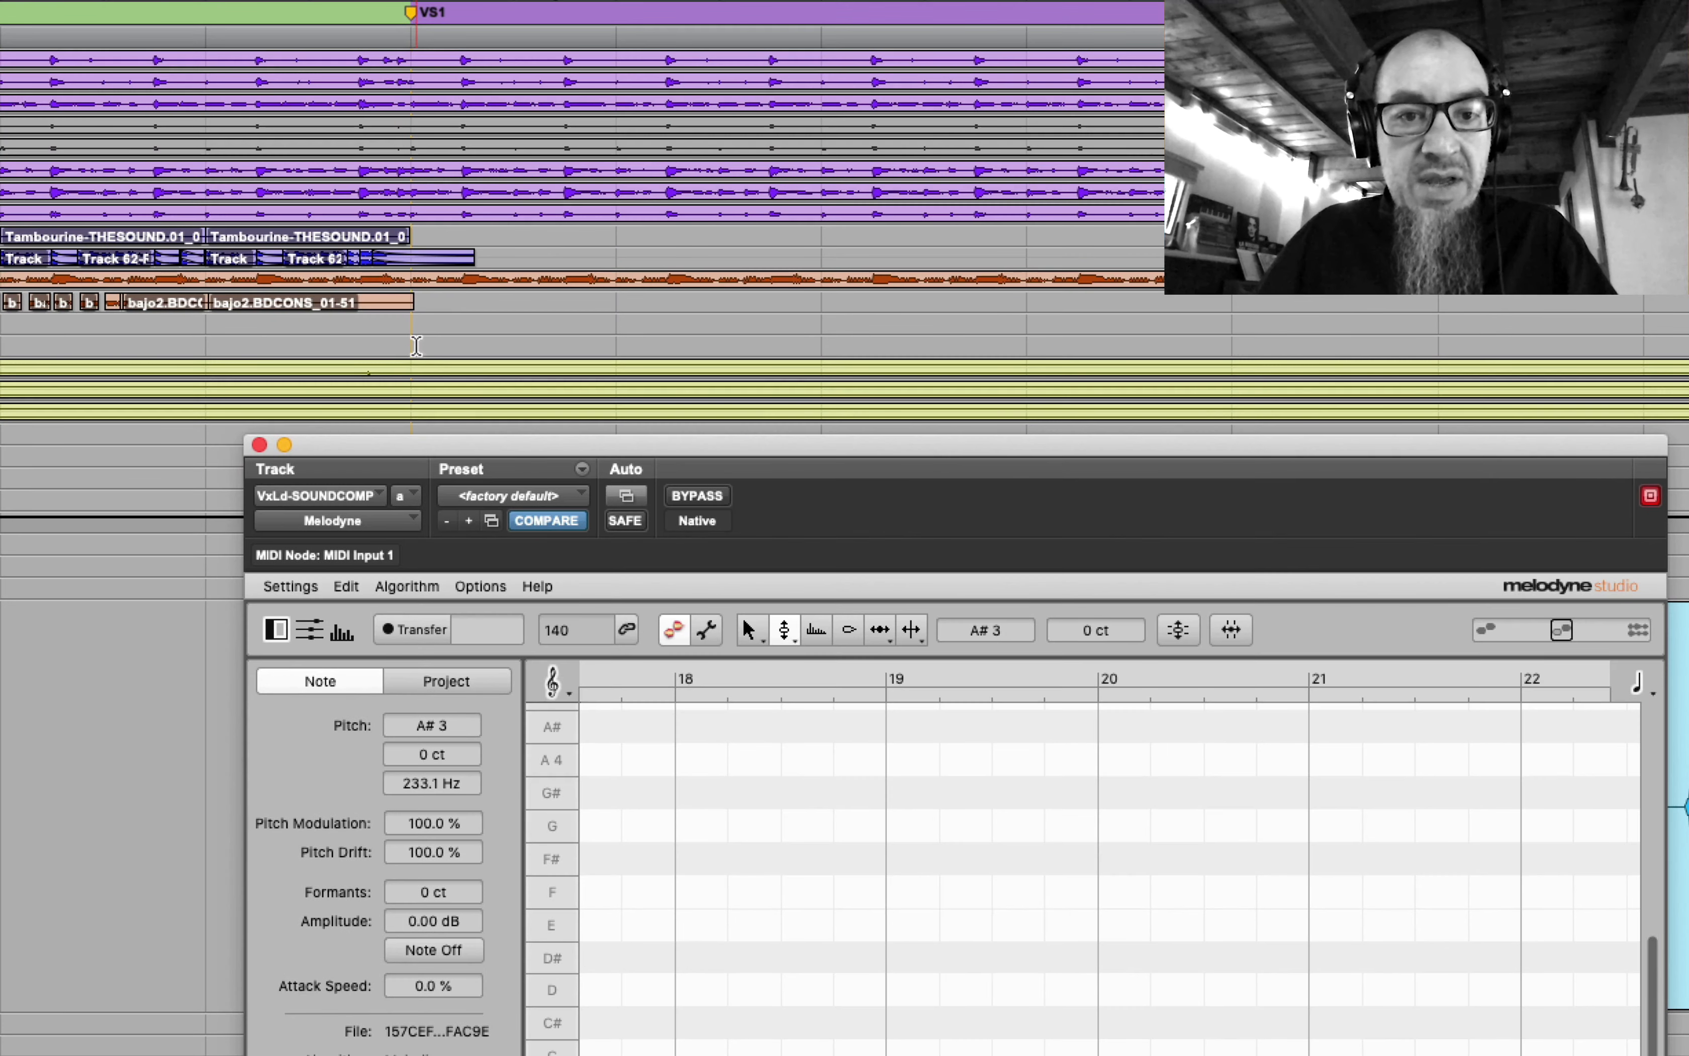
drag(638, 444, 392, 12)
key(space)
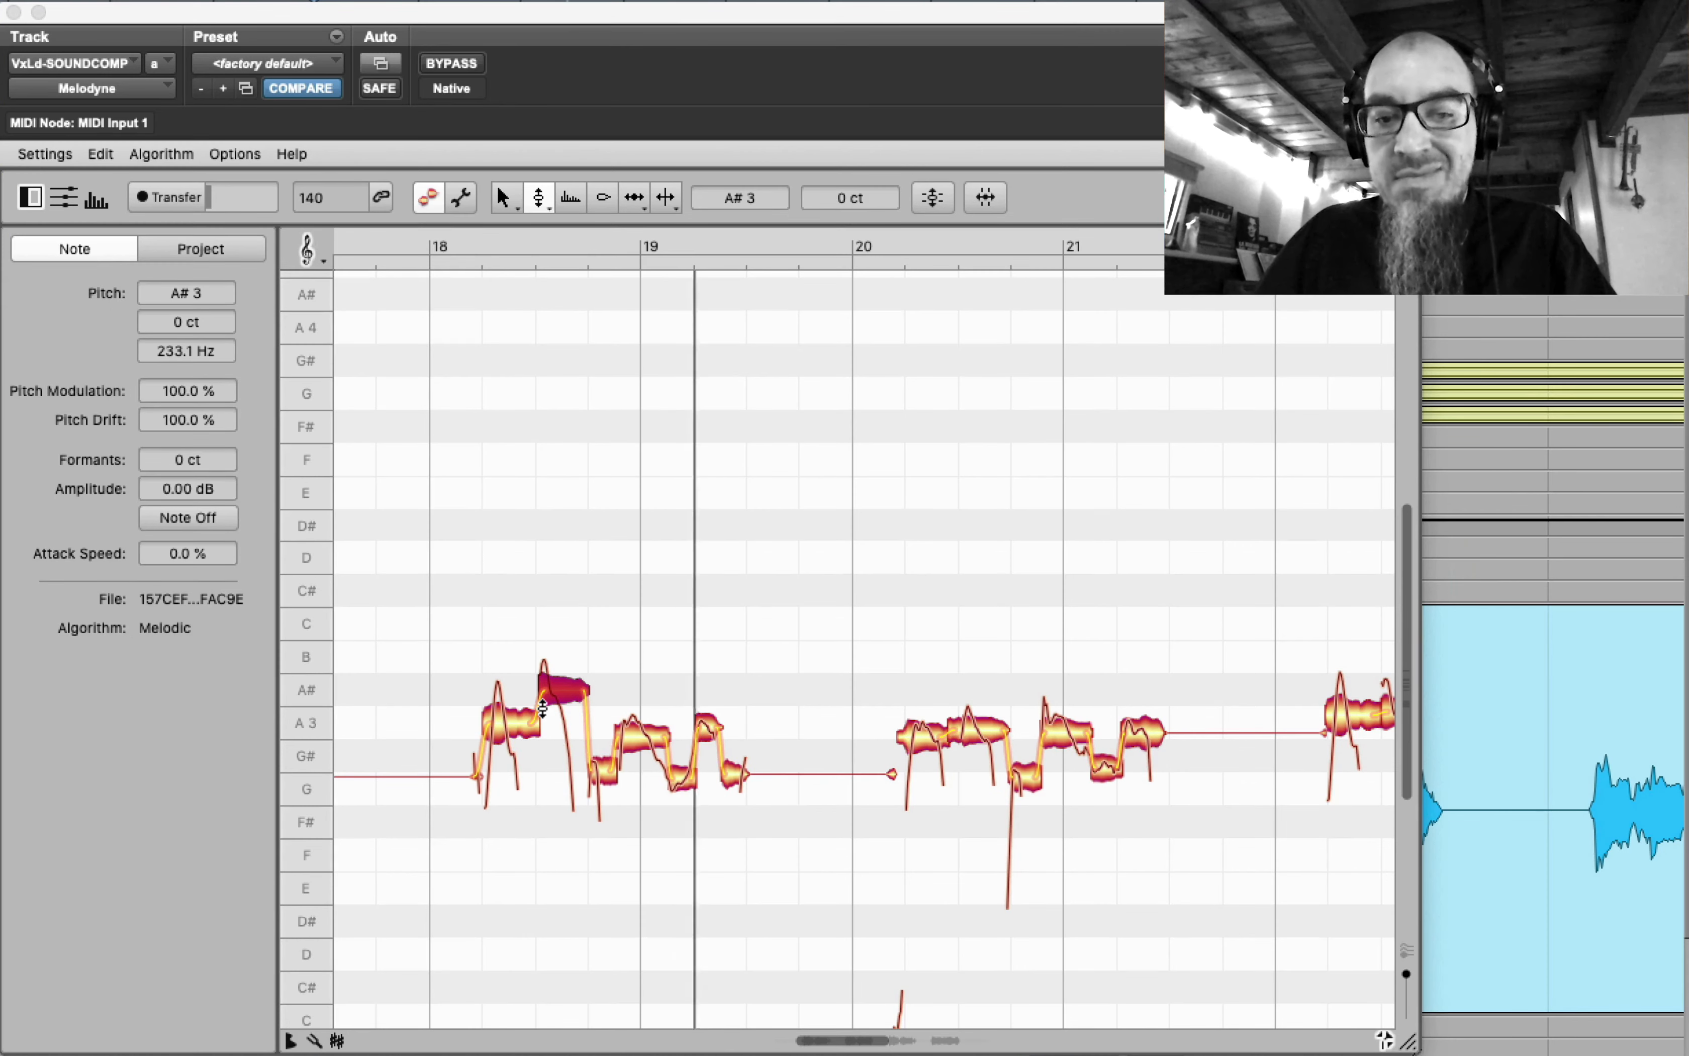
key(space)
key(space)
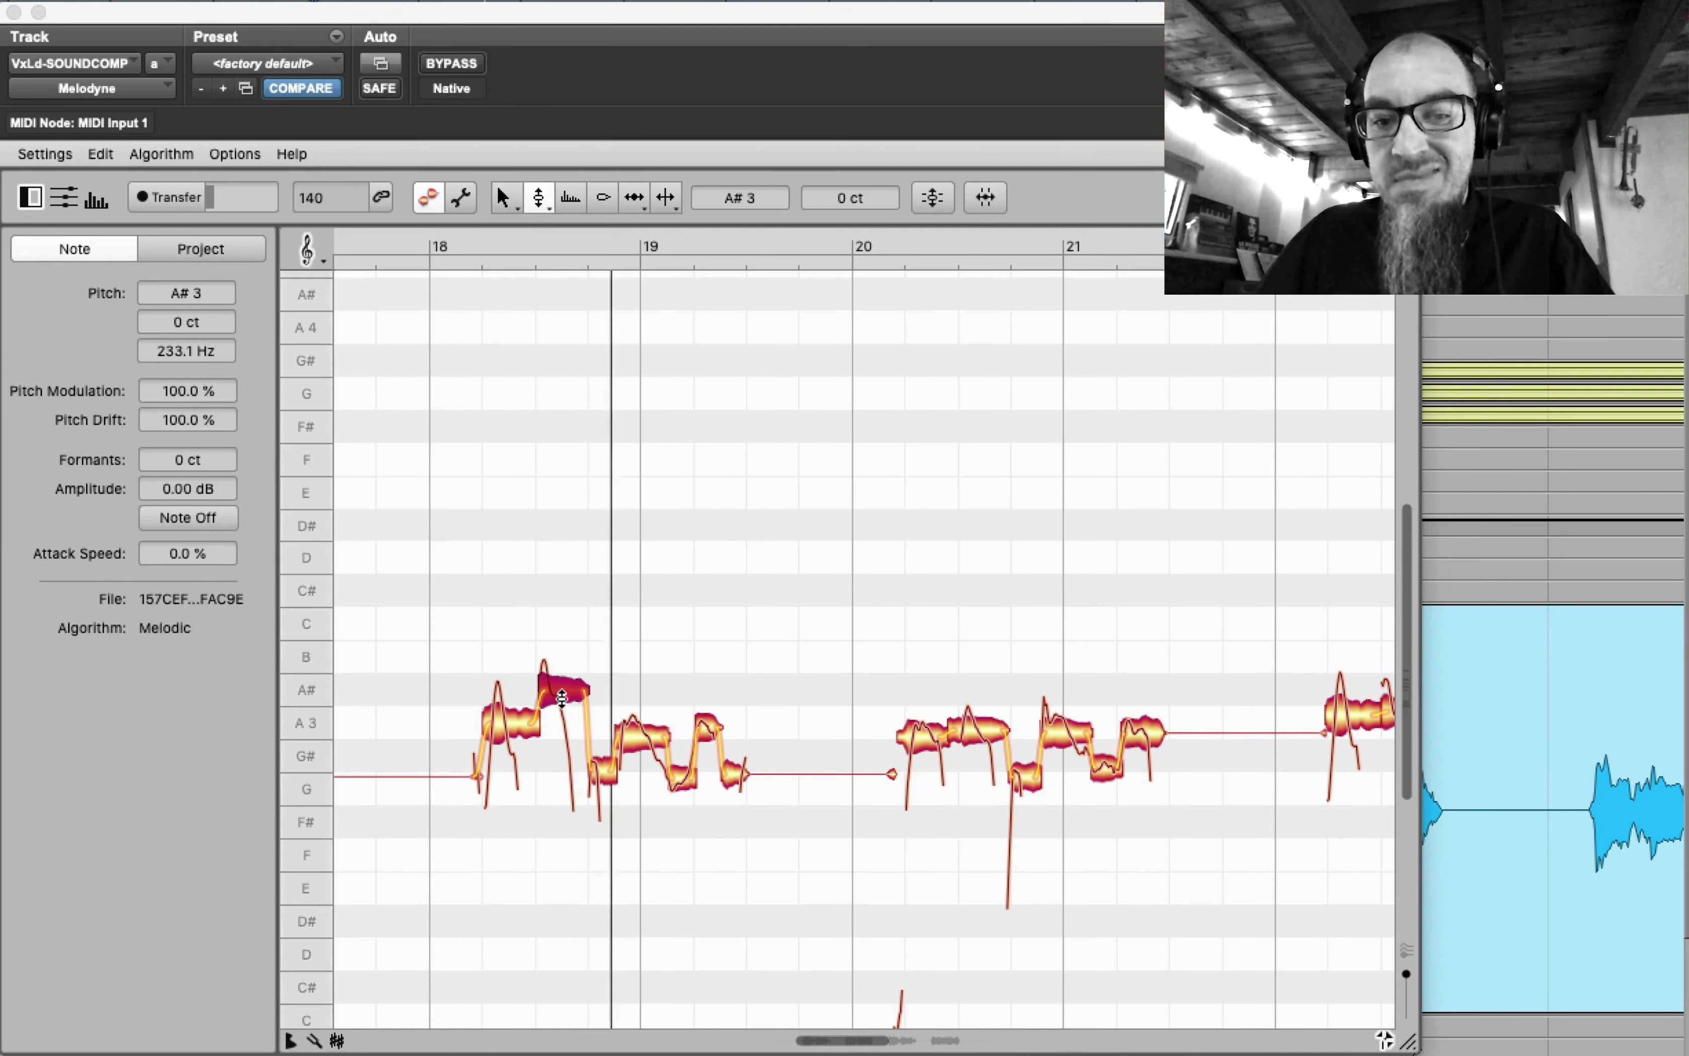
key(space)
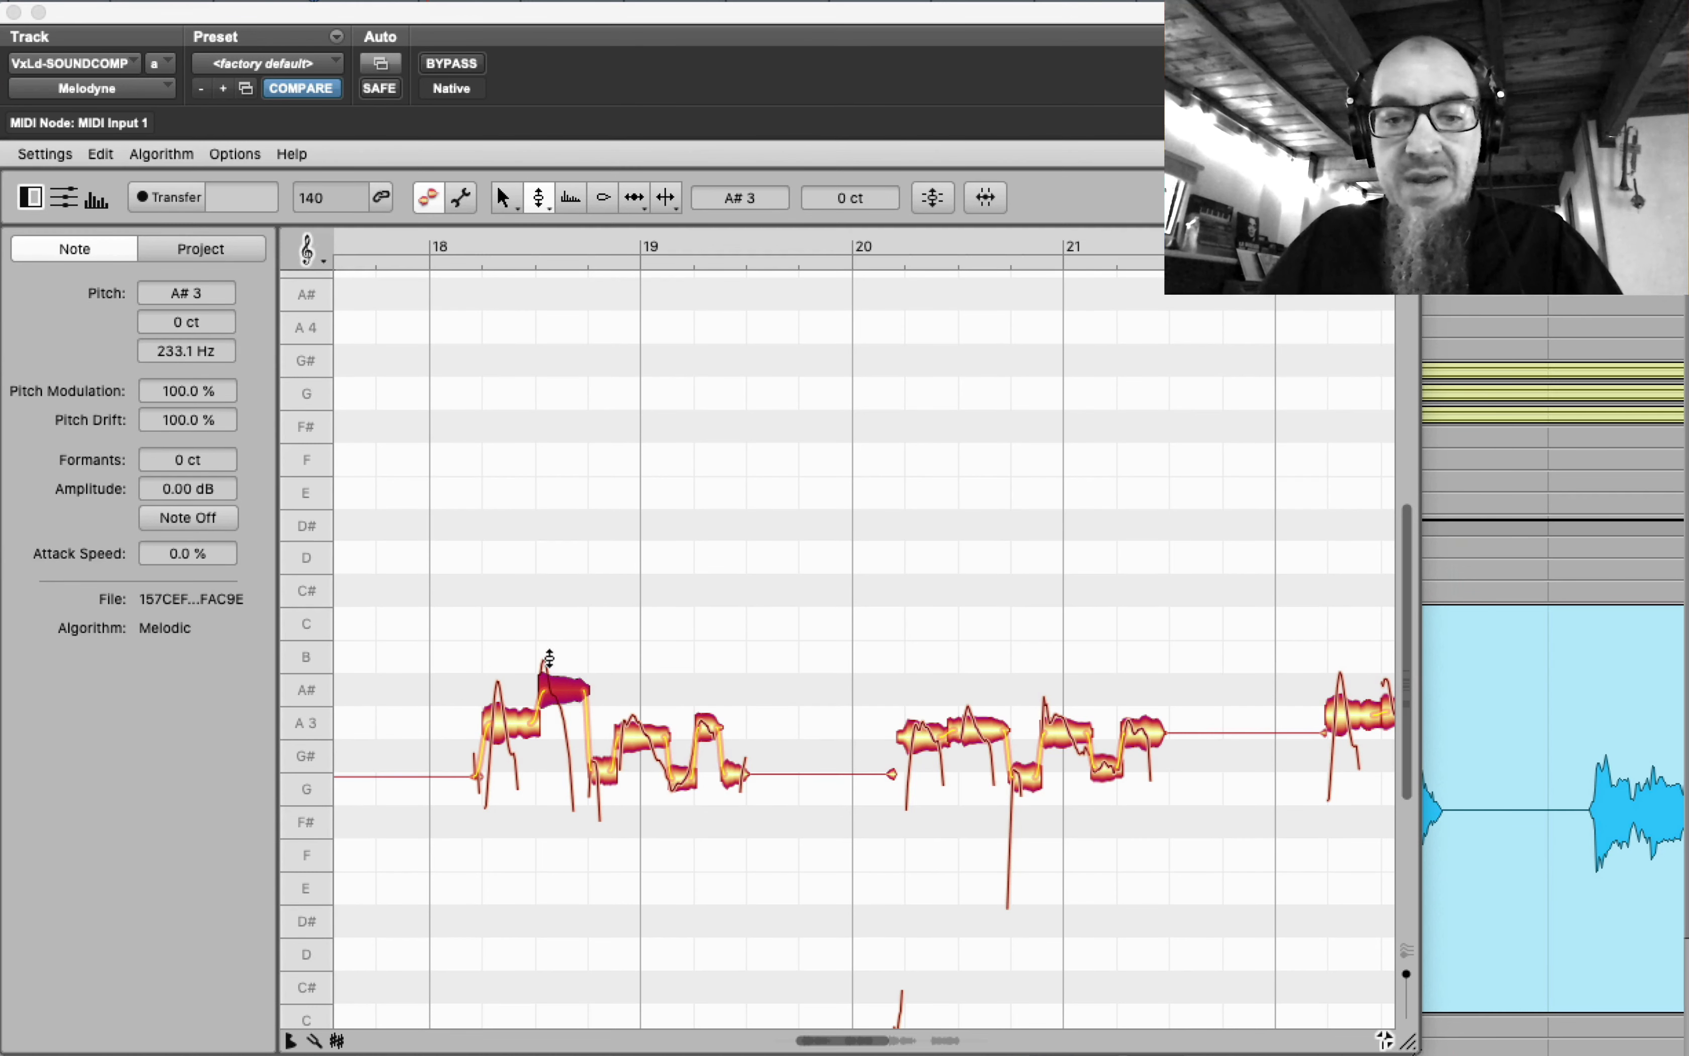
- Undo both pitch changes on the first two notes of the bar 18 phrase
click(550, 573)
key(super+z)
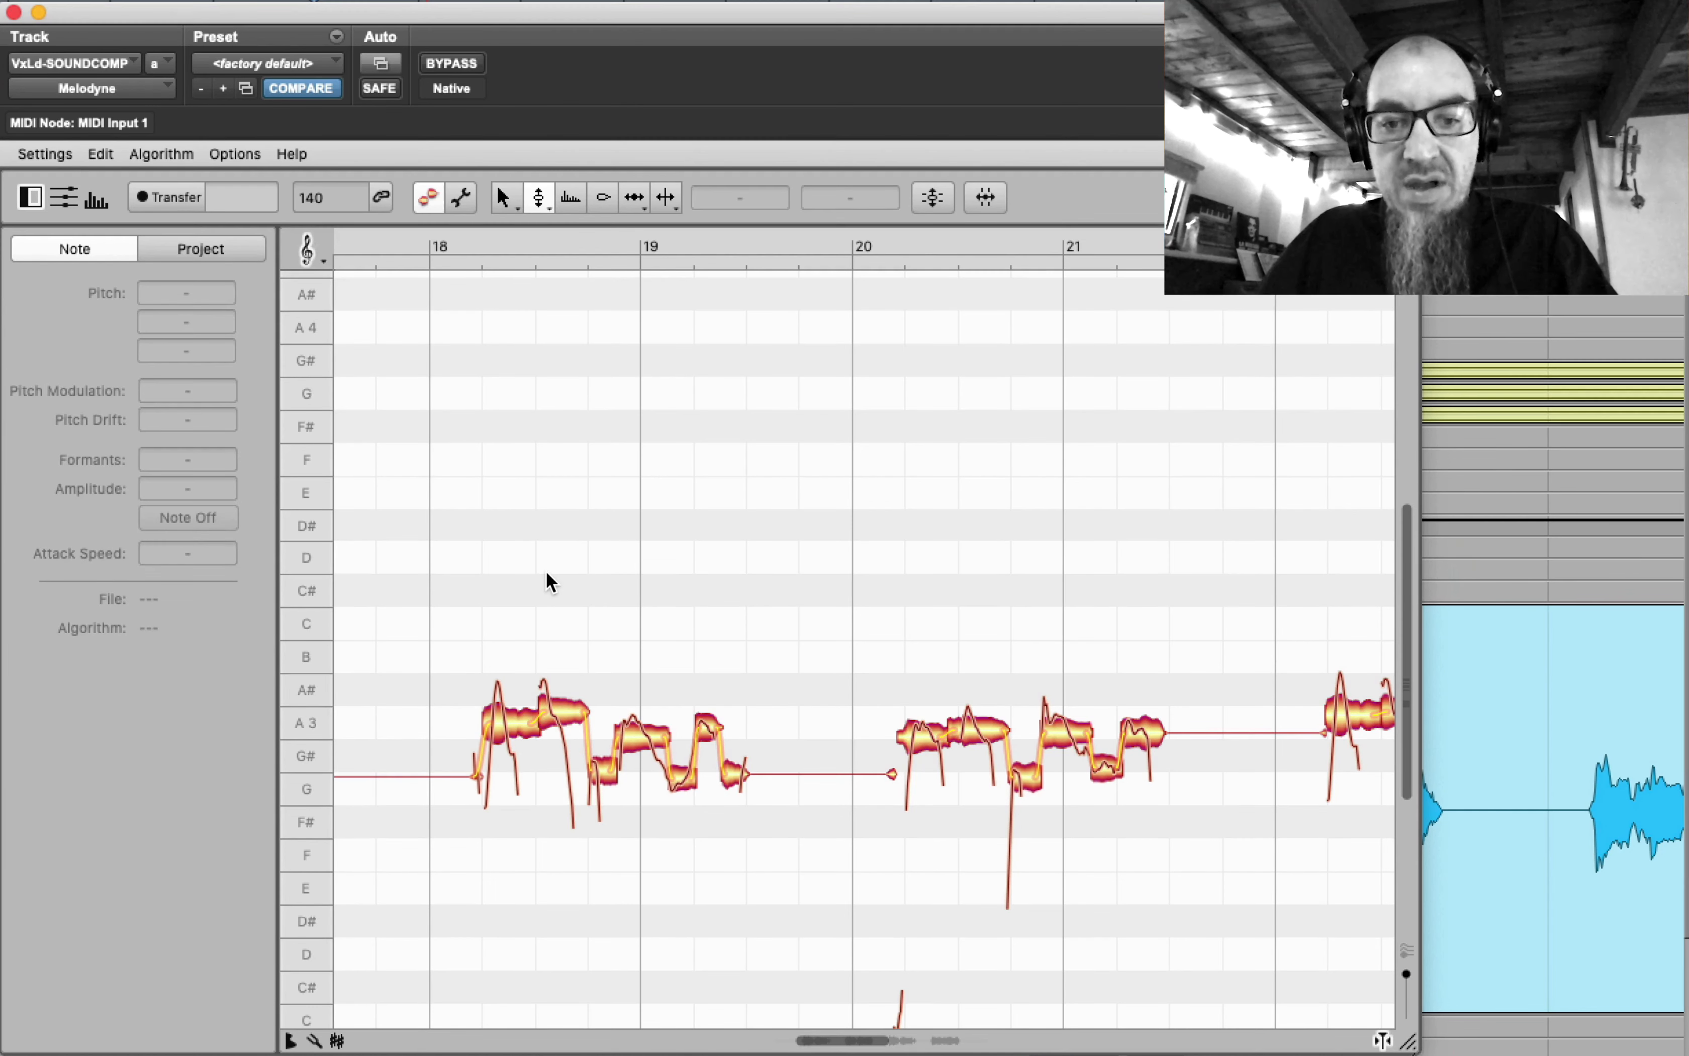
key(super+z)
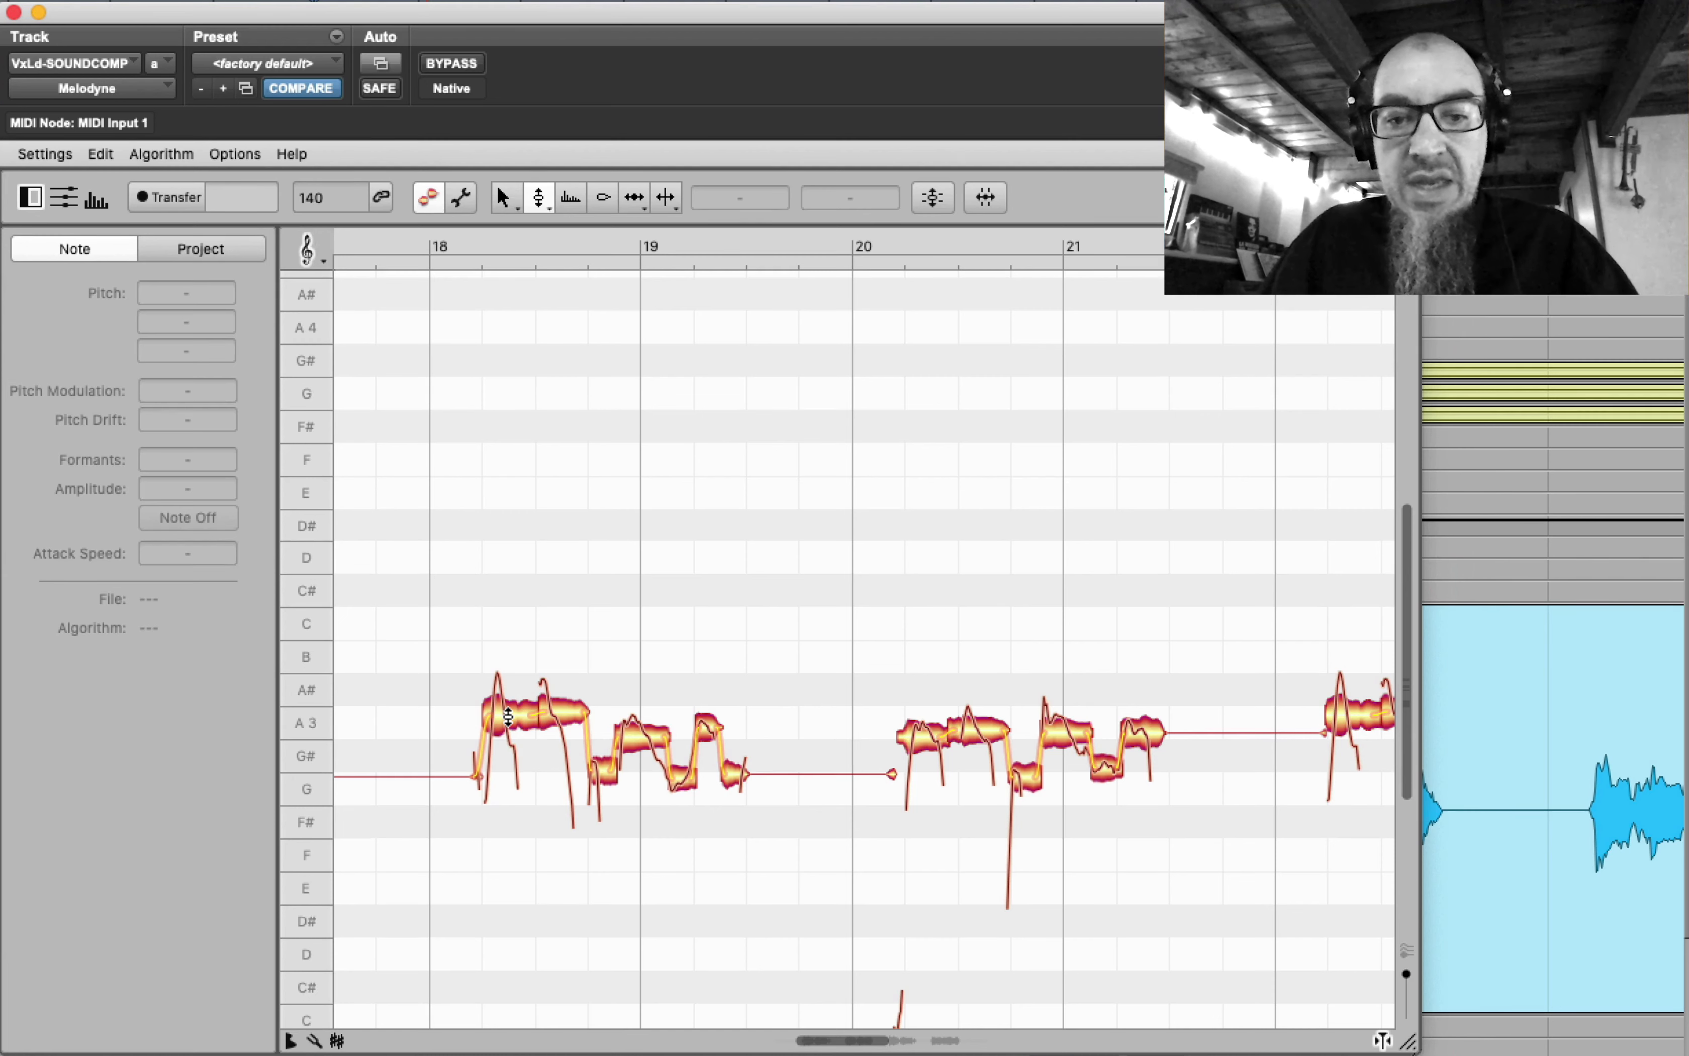
- Try lowering the bar 18 phrase's first note freely, without snapping, to G# 3 at -1 ct, and undo the move
mouse_move(508, 717)
mouse_down()
mouse_move(508, 632)
mouse_move(499, 717)
mouse_up()
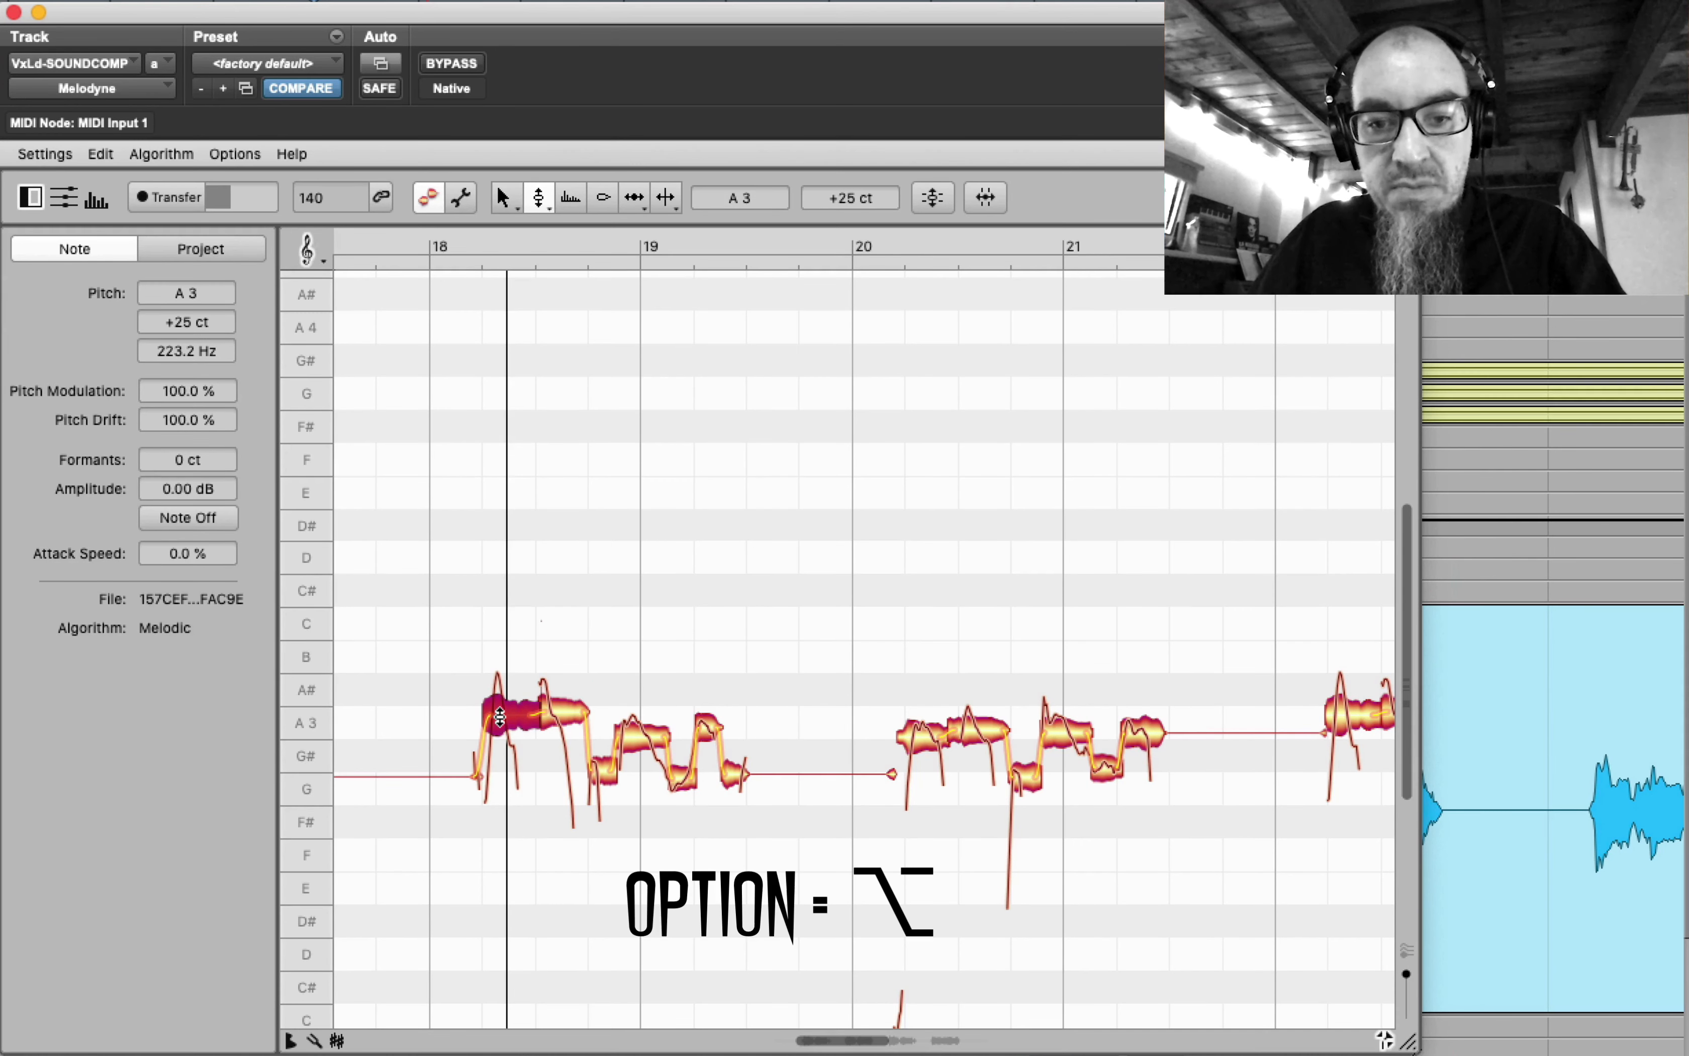
drag(500, 717, 512, 754)
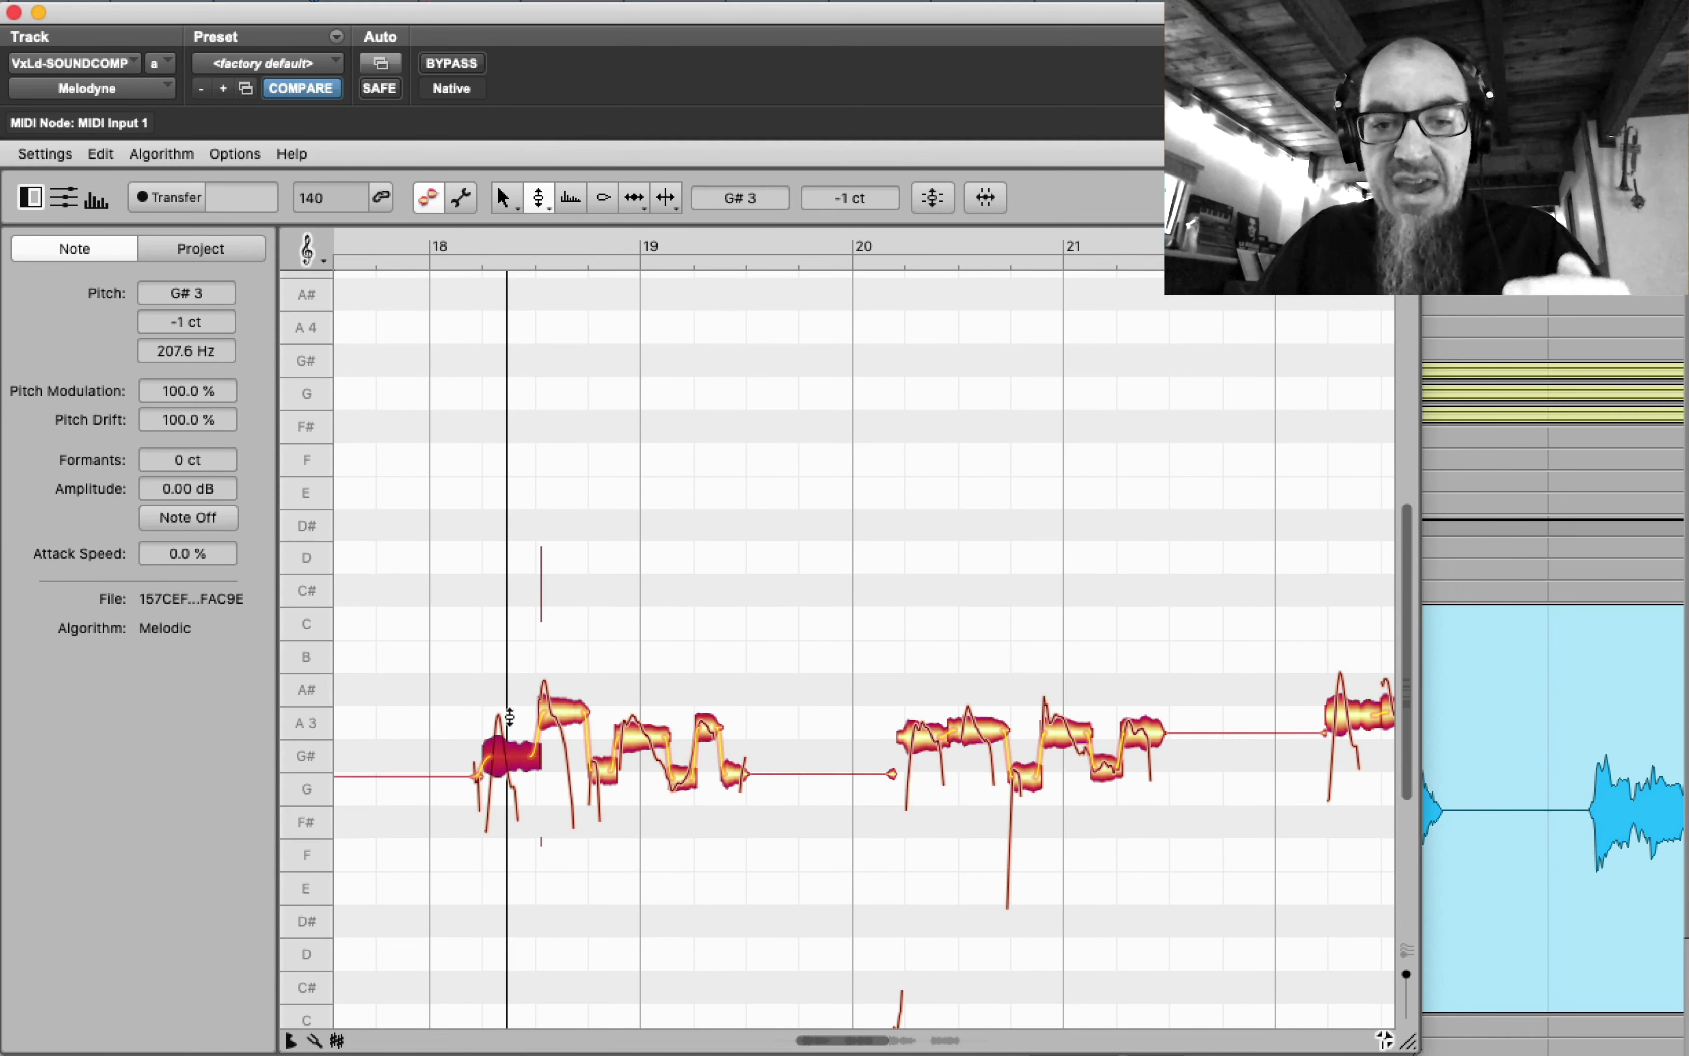
key(super+z)
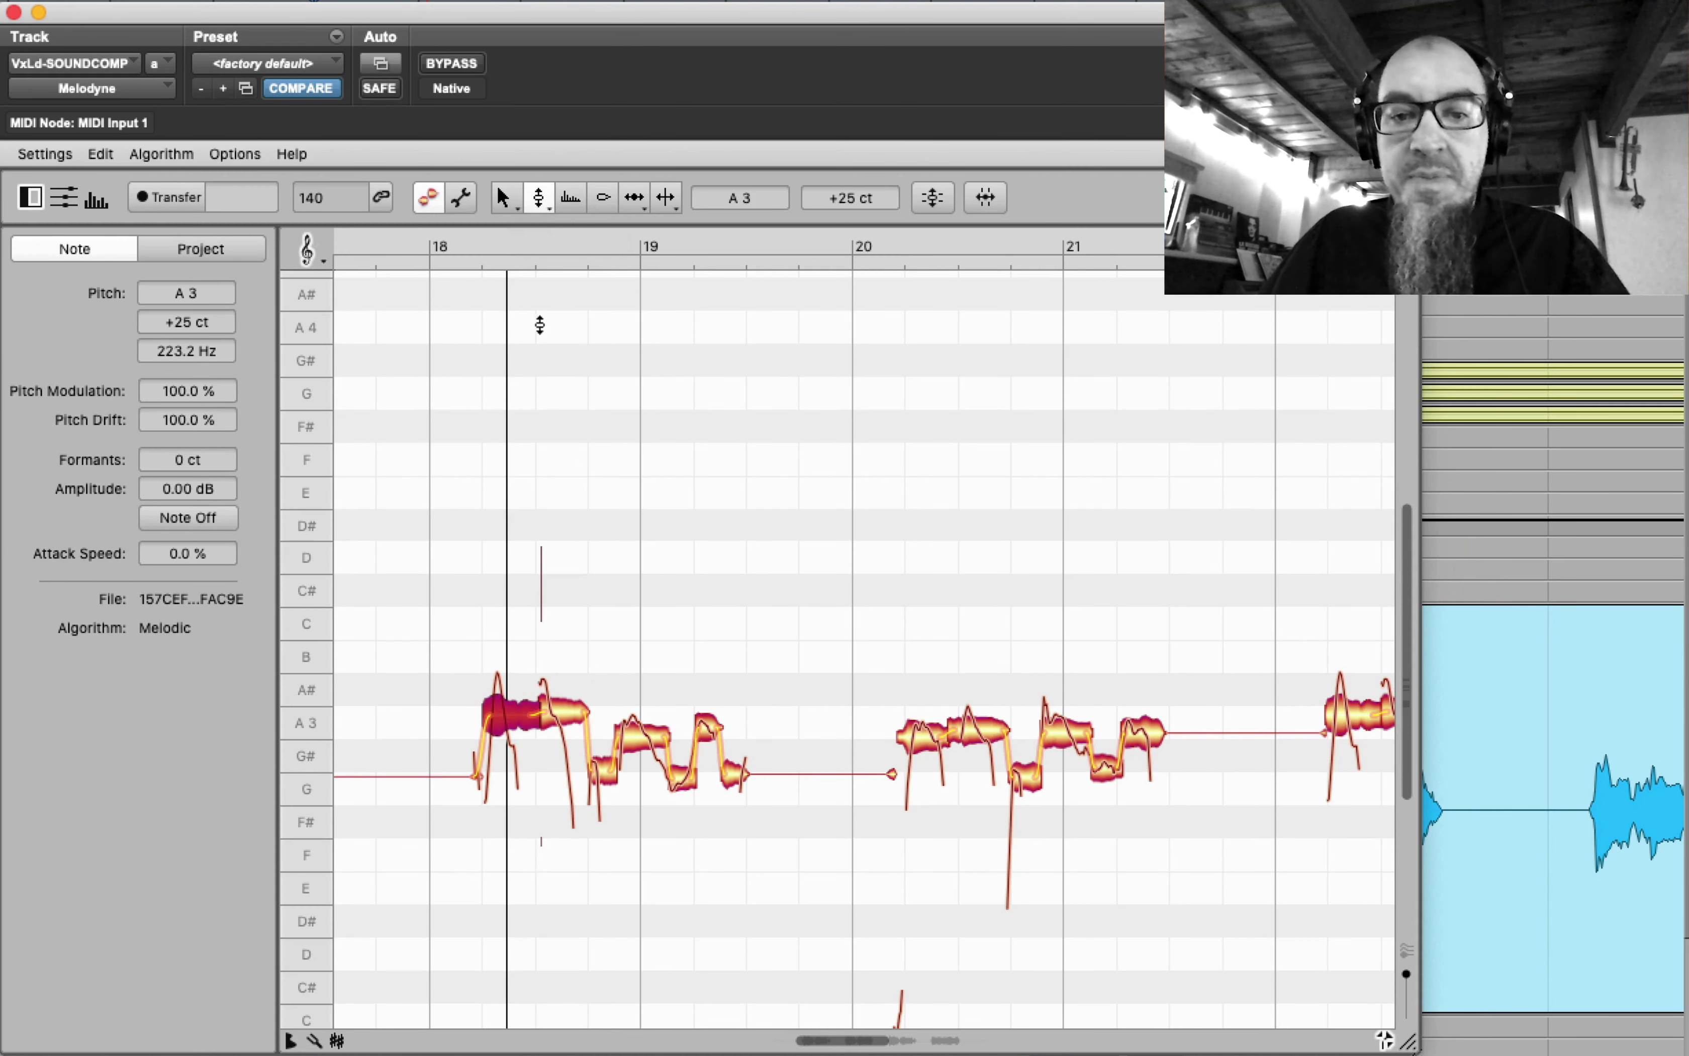
- Activate the Pitch Modulation Tool for the phrase between bars 18 and 20
right_click(558, 434)
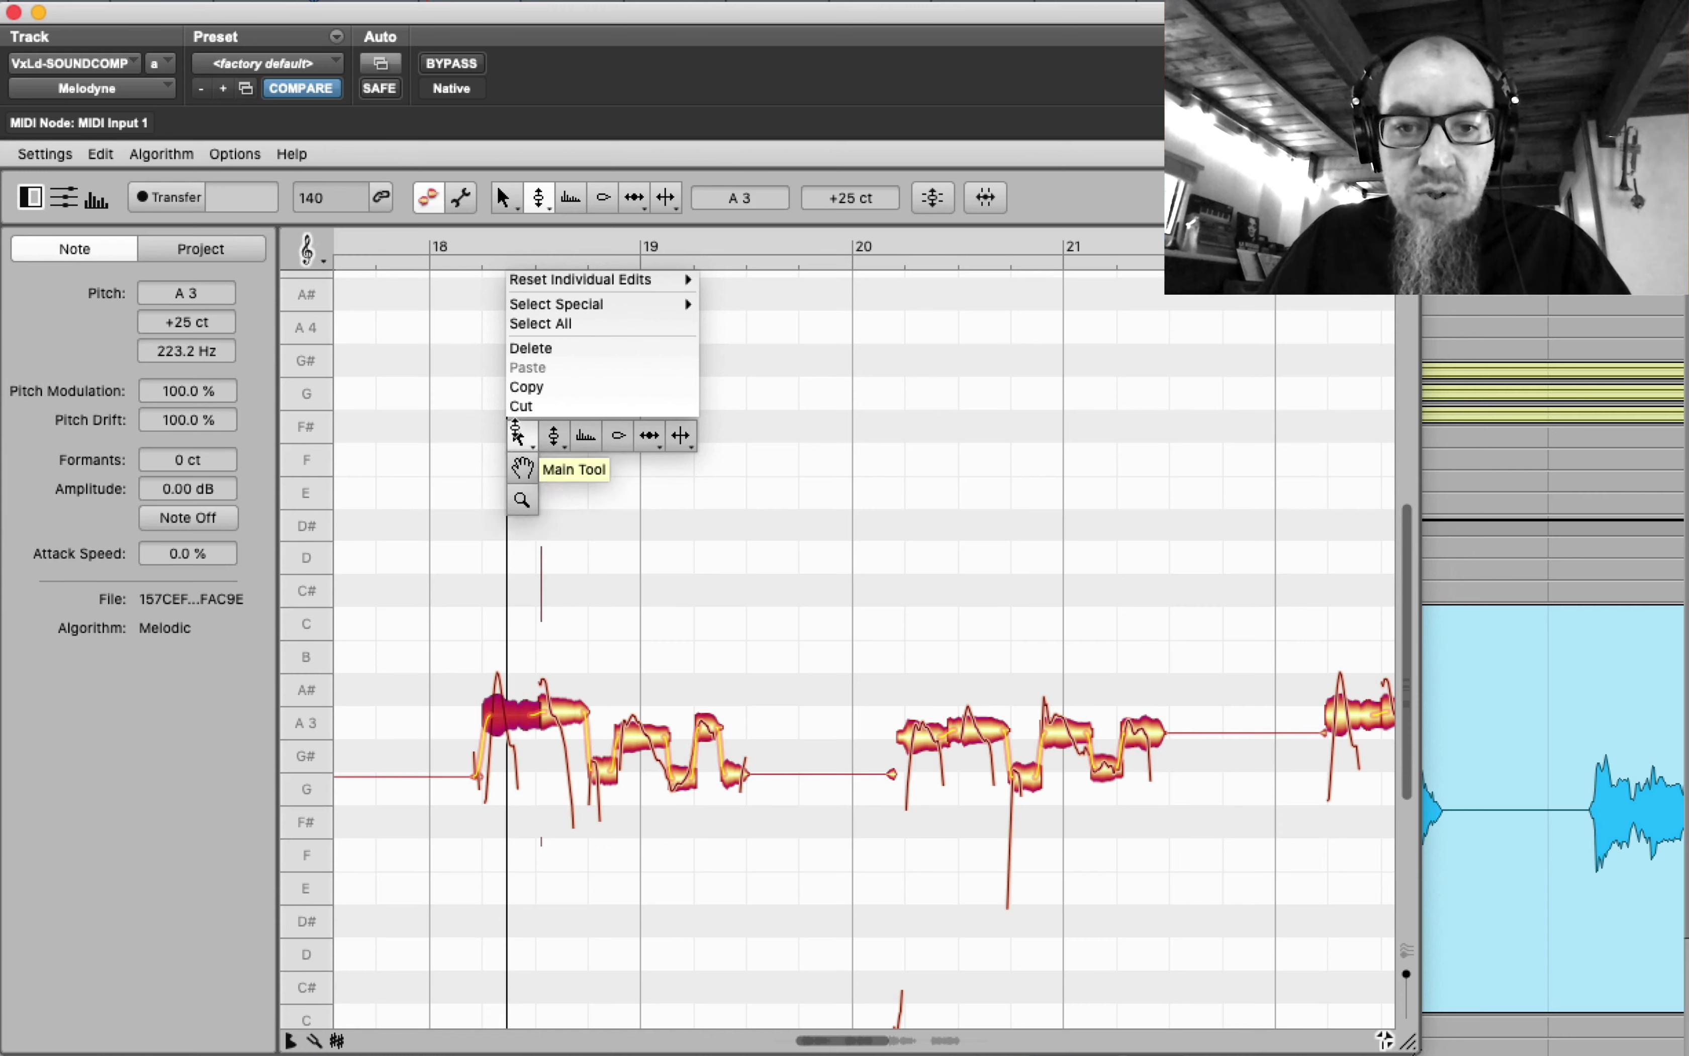
click(520, 498)
drag(449, 524, 527, 599)
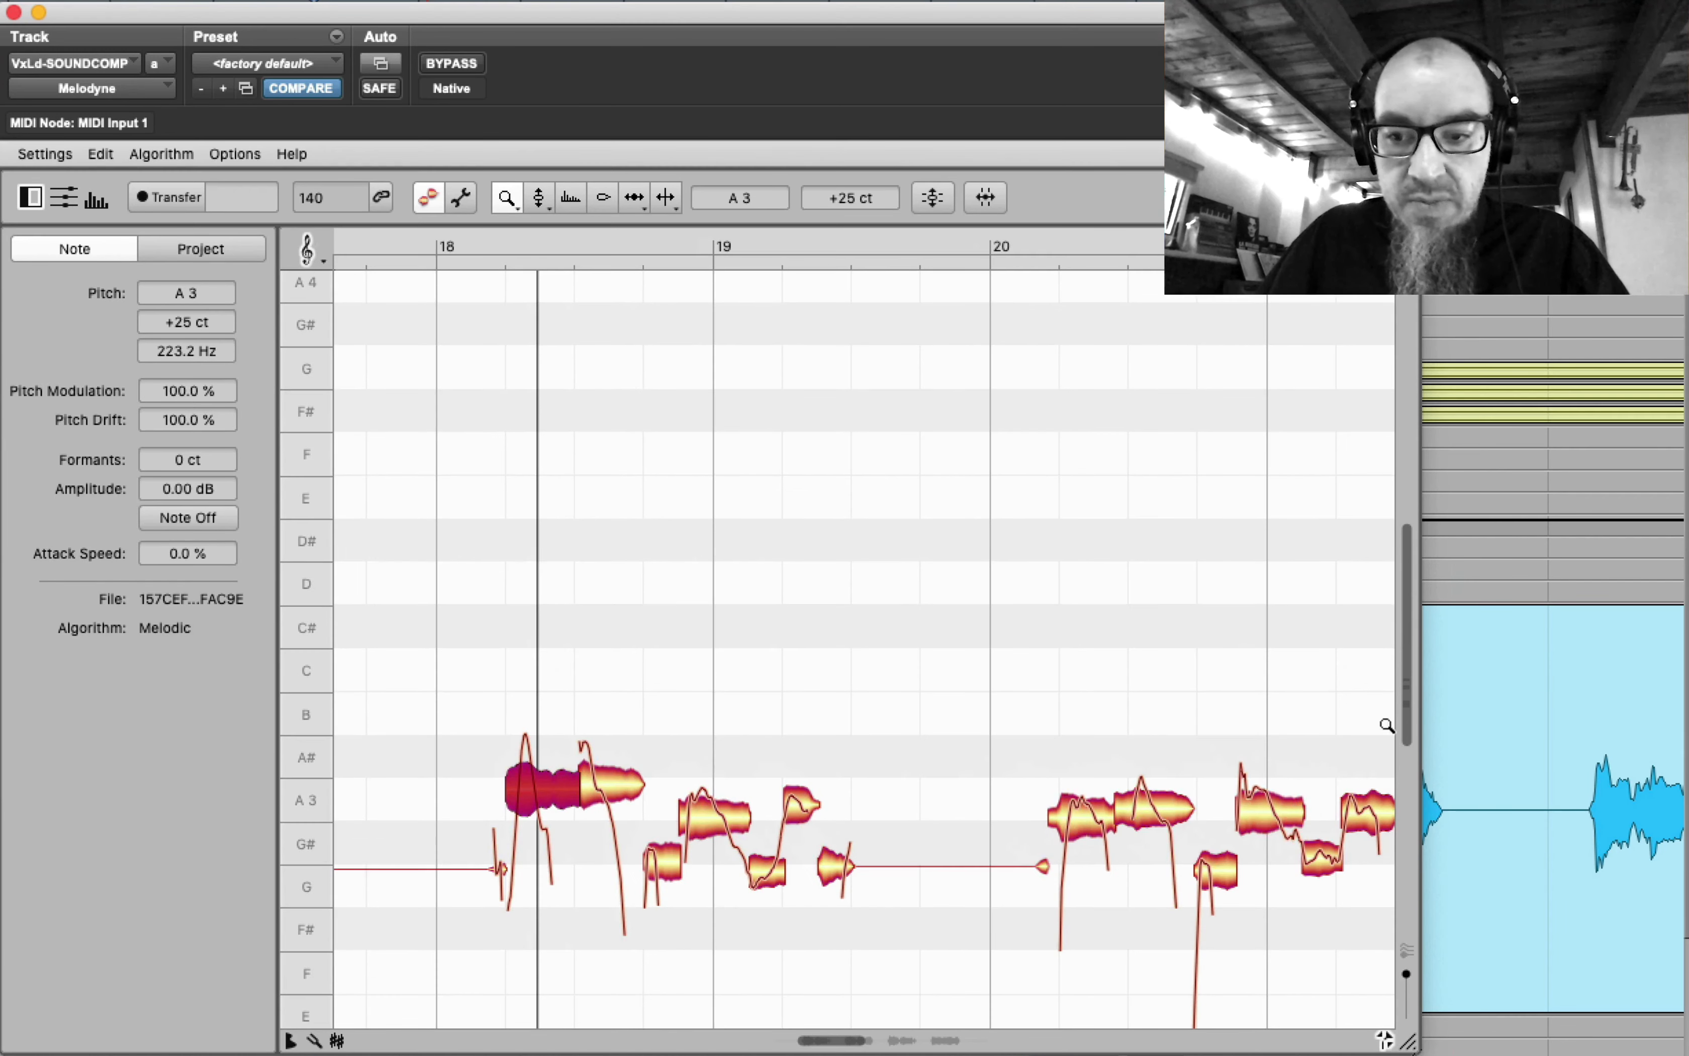
scroll(1386, 725, down, 5)
right_click(726, 363)
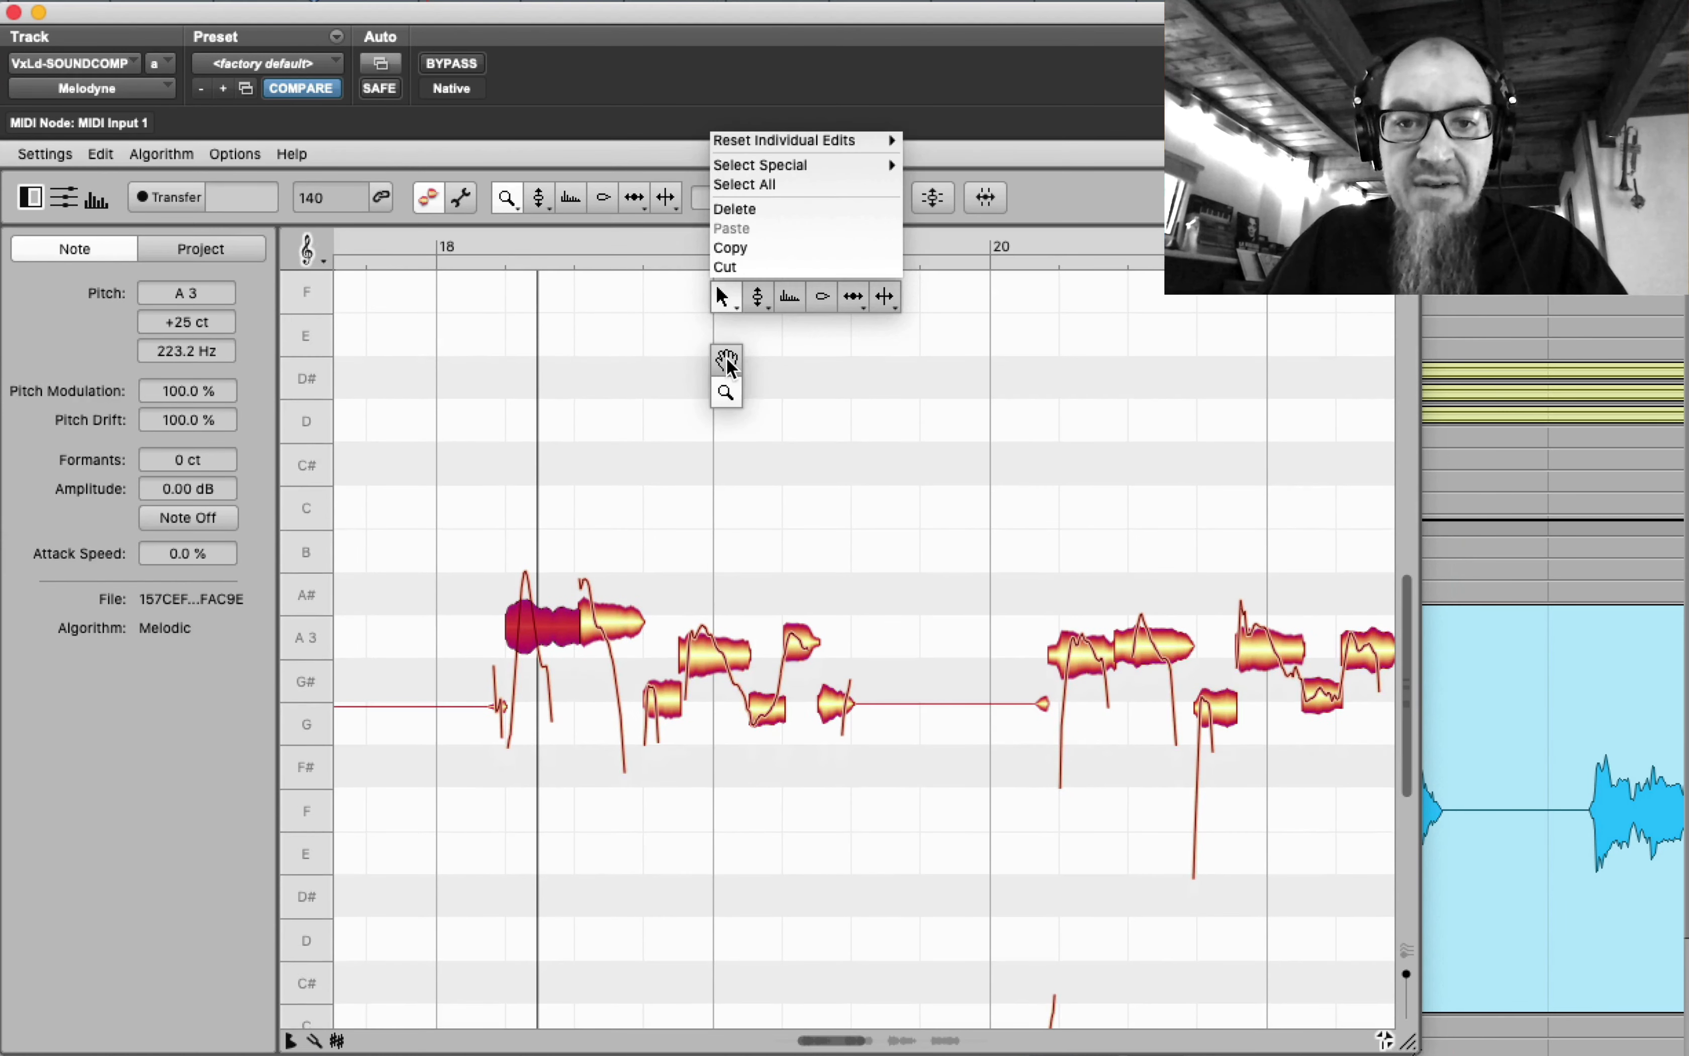
mouse_move(757, 298)
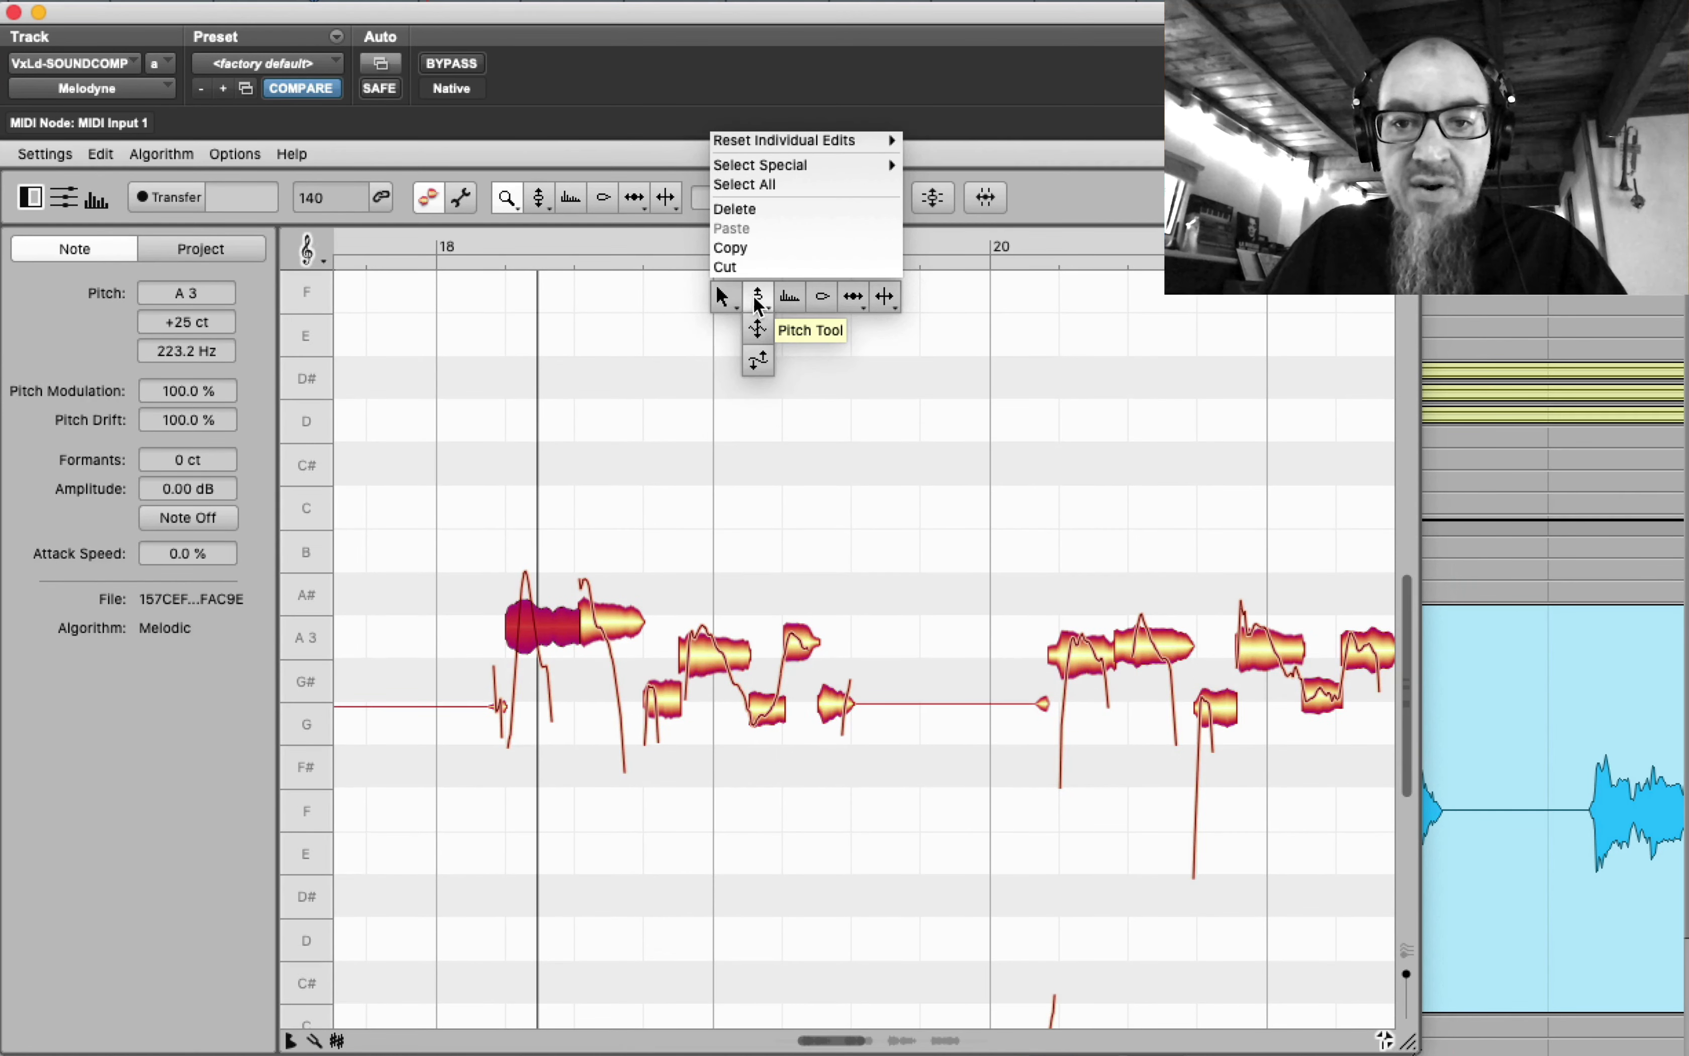
click(757, 332)
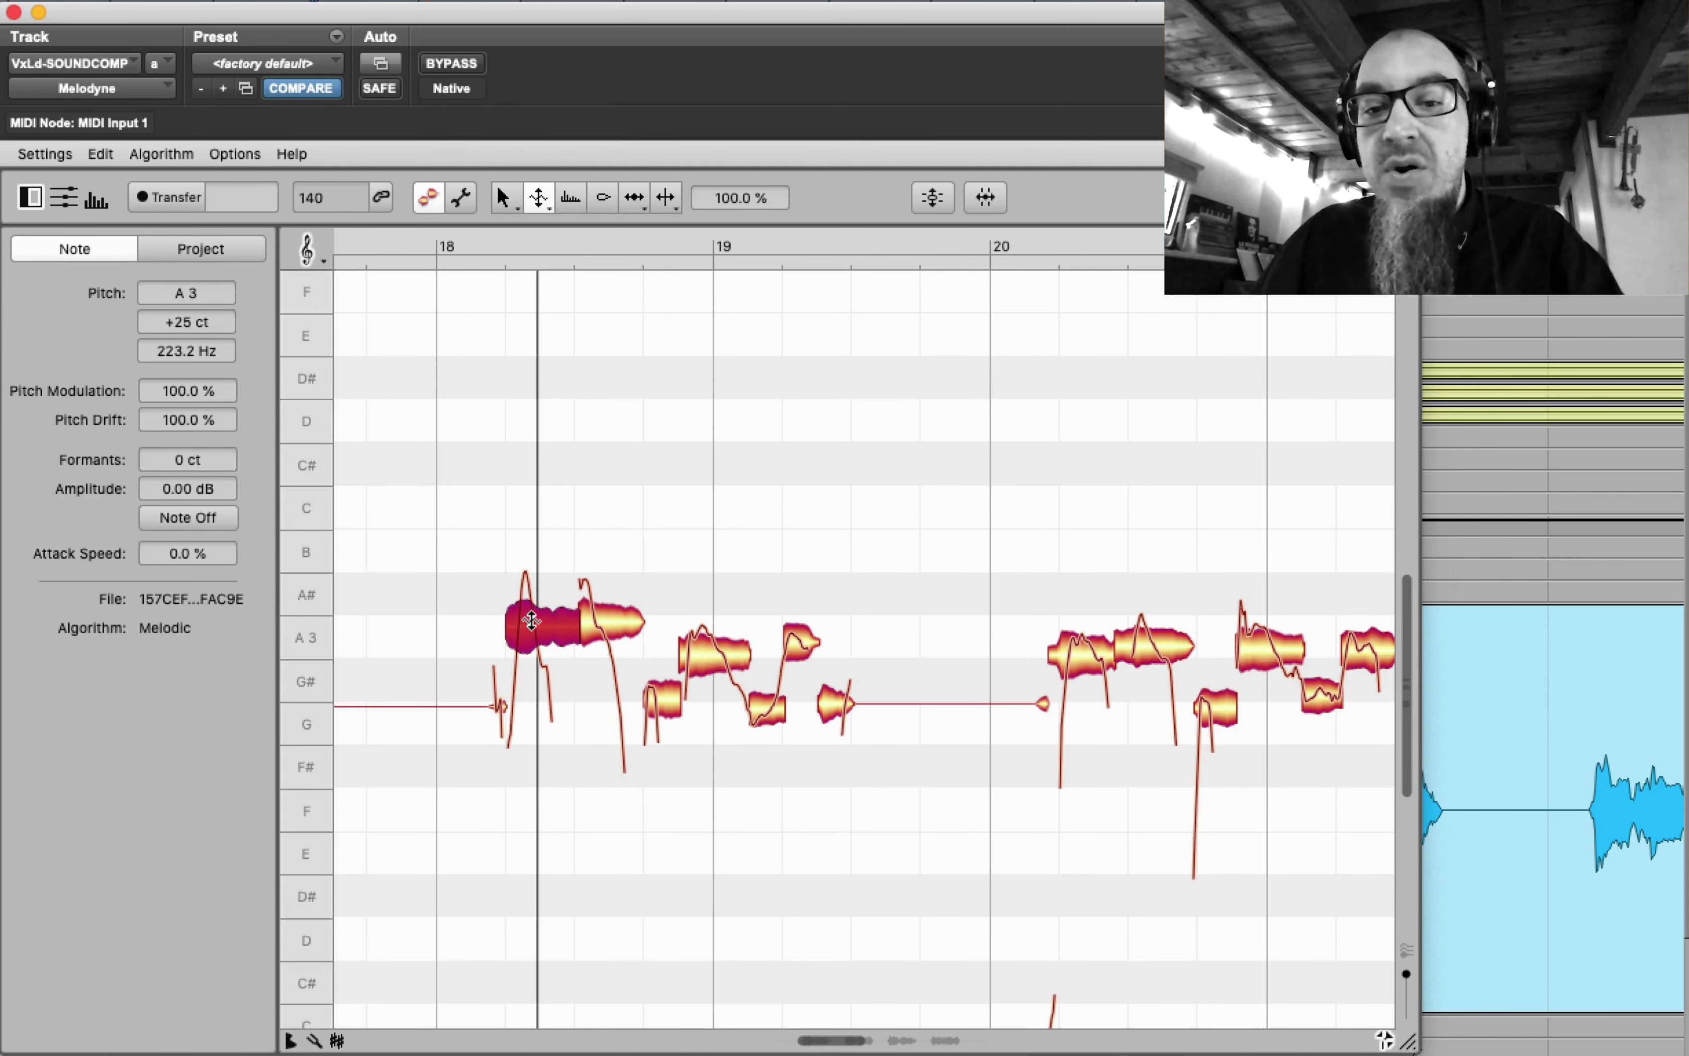
- Try flattening the bar 18 phrase by setting pitch modulation to 0.0 % on the first note and -4.0 % on the second
drag(532, 619, 505, 743)
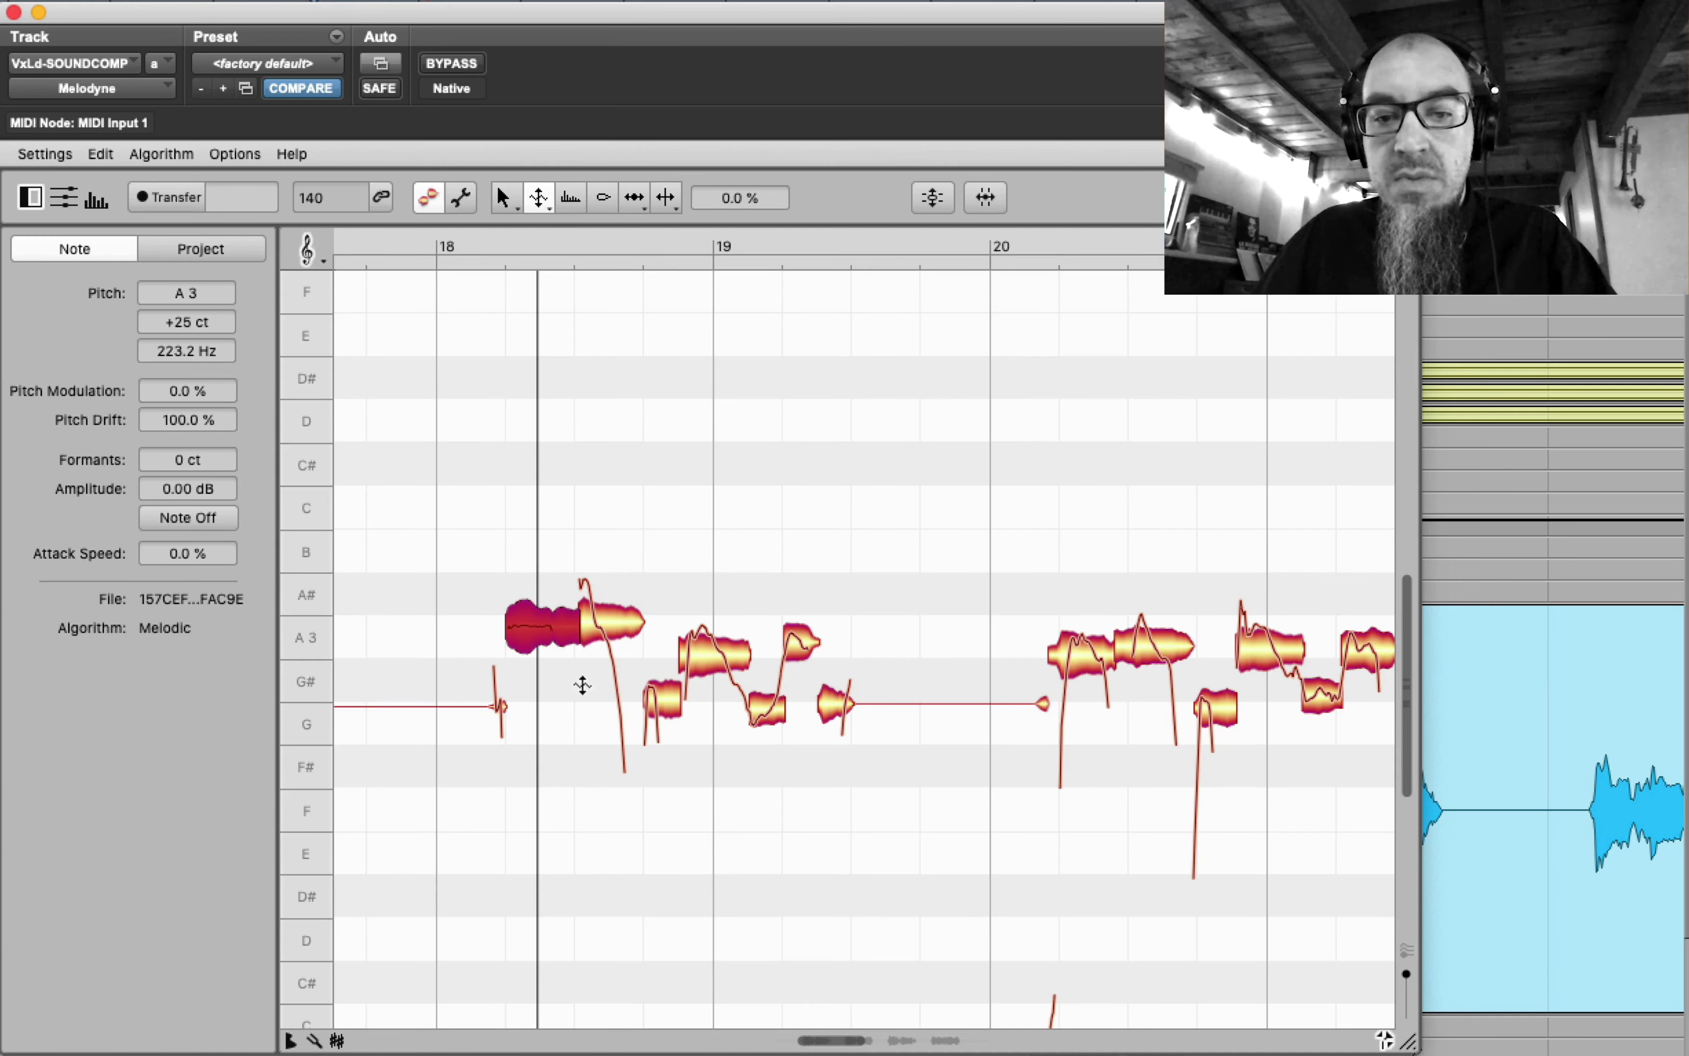
click(595, 633)
drag(596, 632, 581, 769)
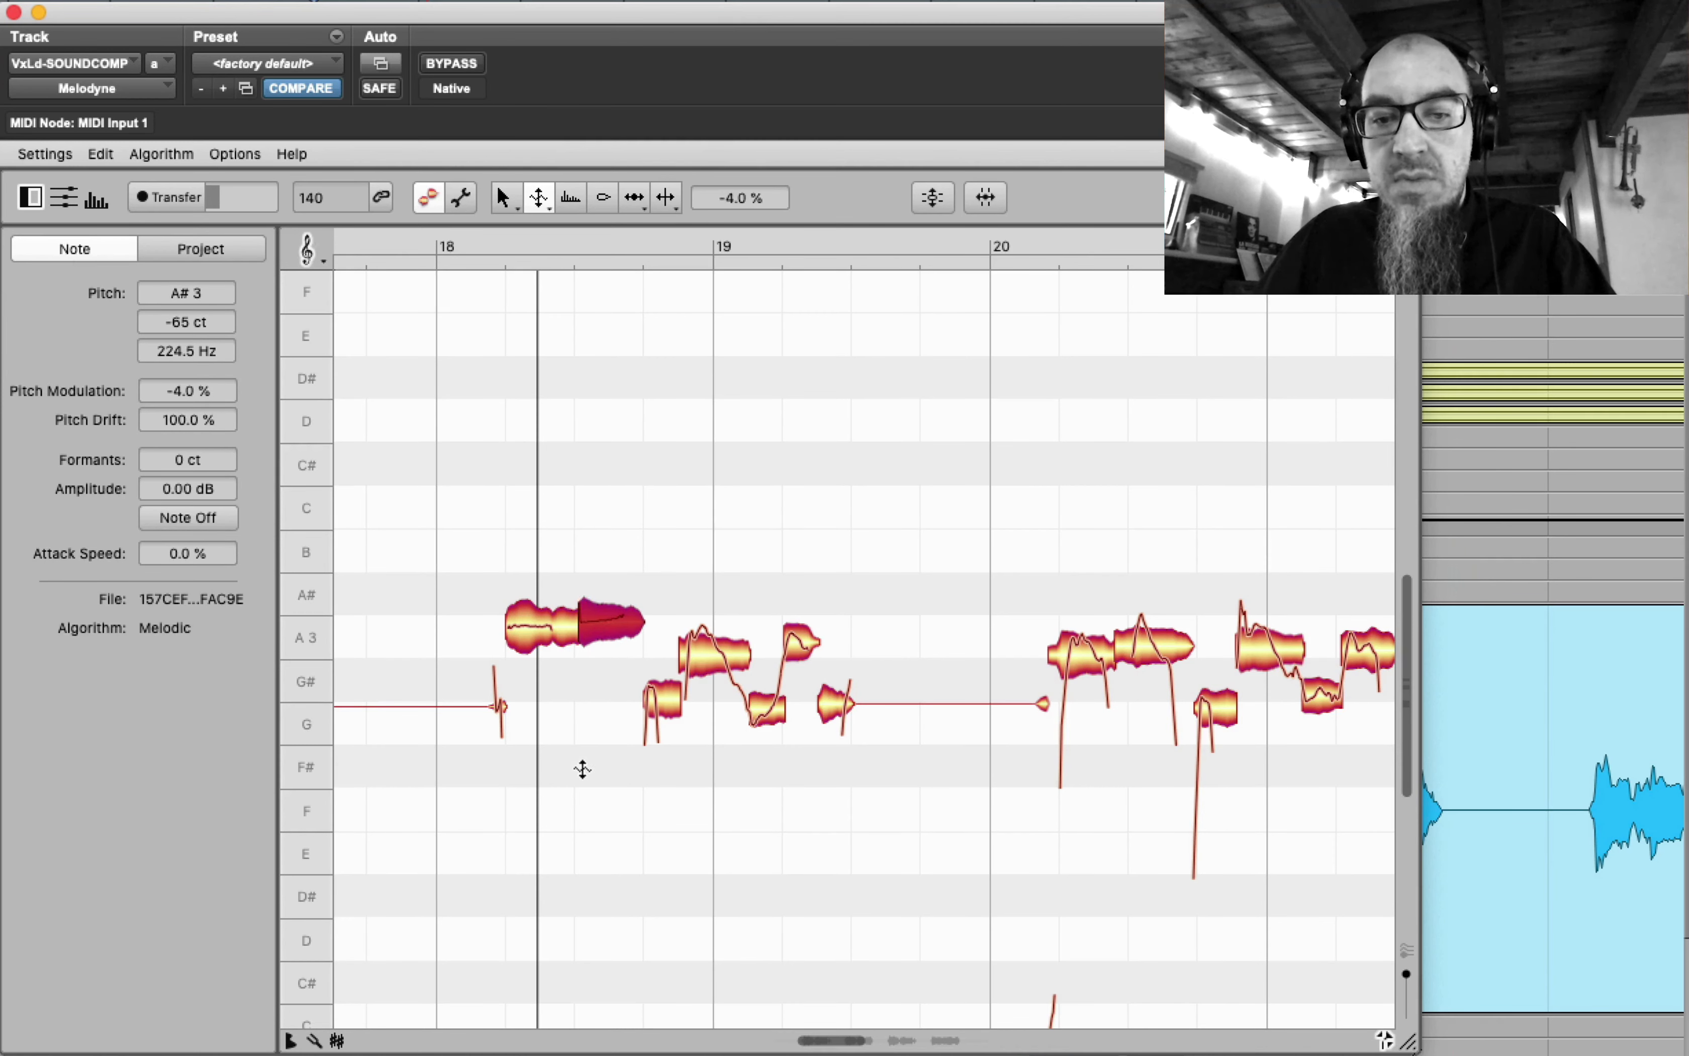
- Try exaggerating pitch modulation on the long A 3 note at bar 19, the short A 3 note to 334.0 %, and the G# 3 note between them to 275.0 %
click(693, 663)
drag(693, 663, 692, 402)
click(799, 608)
drag(799, 608, 792, 391)
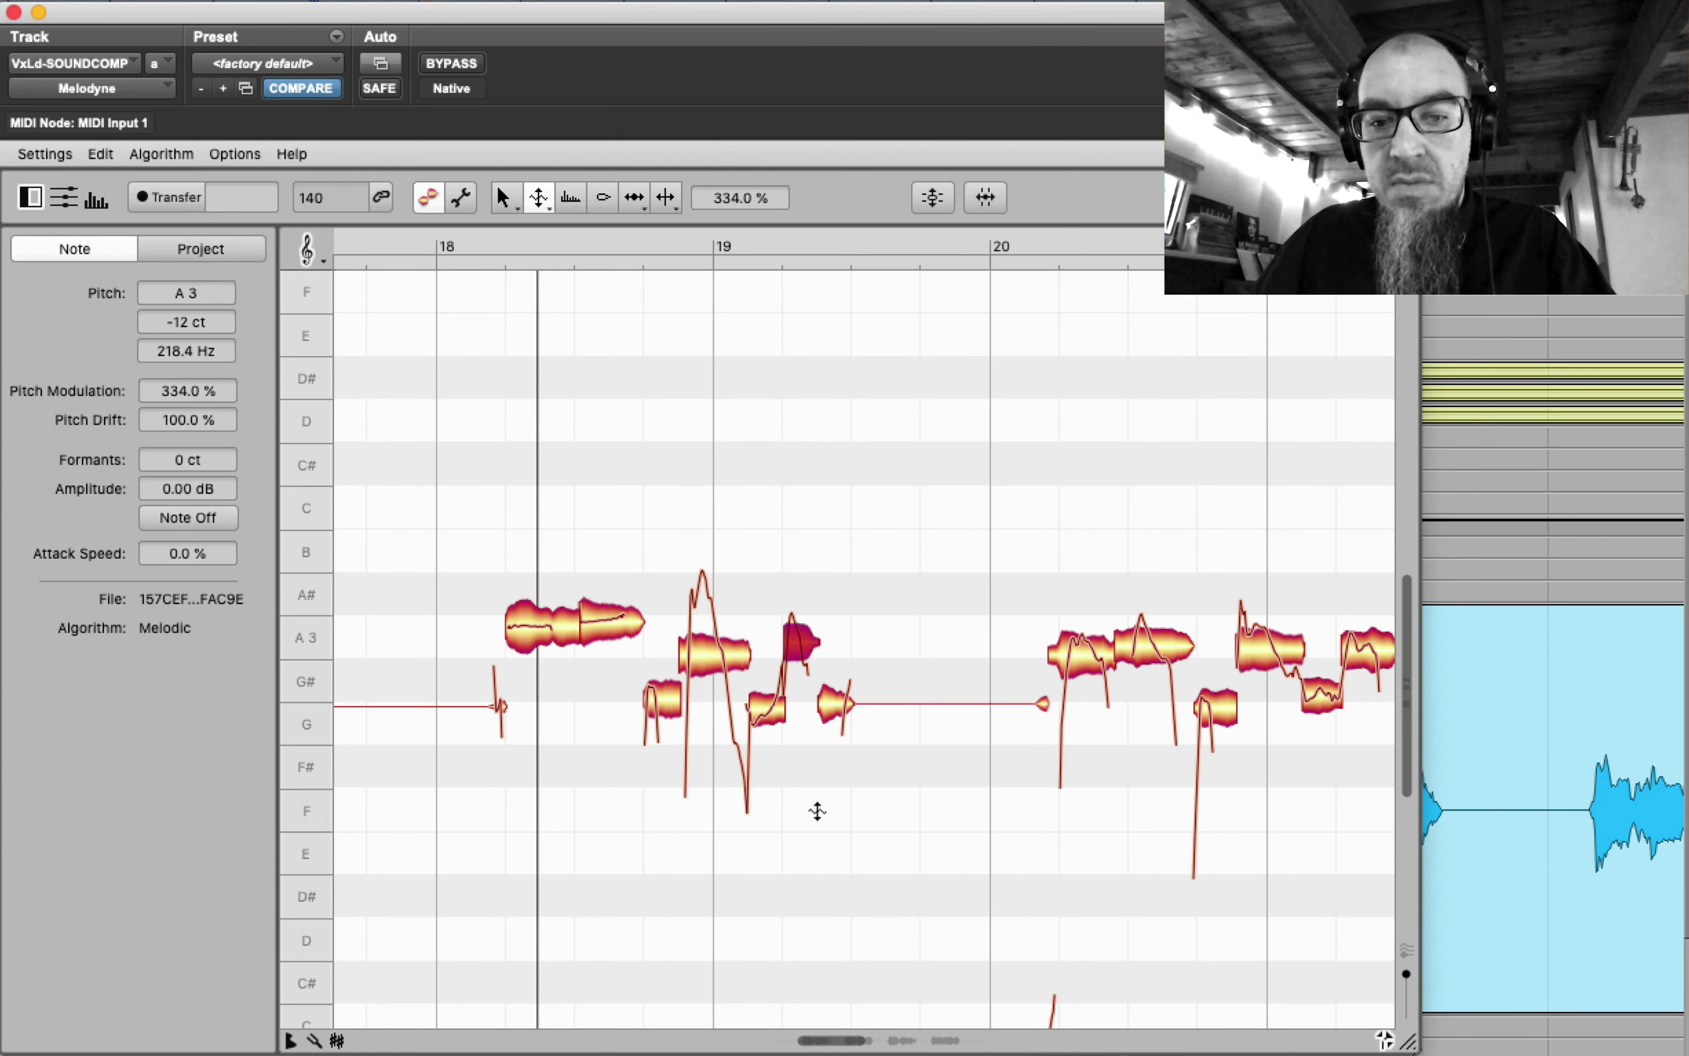
drag(766, 719, 753, 480)
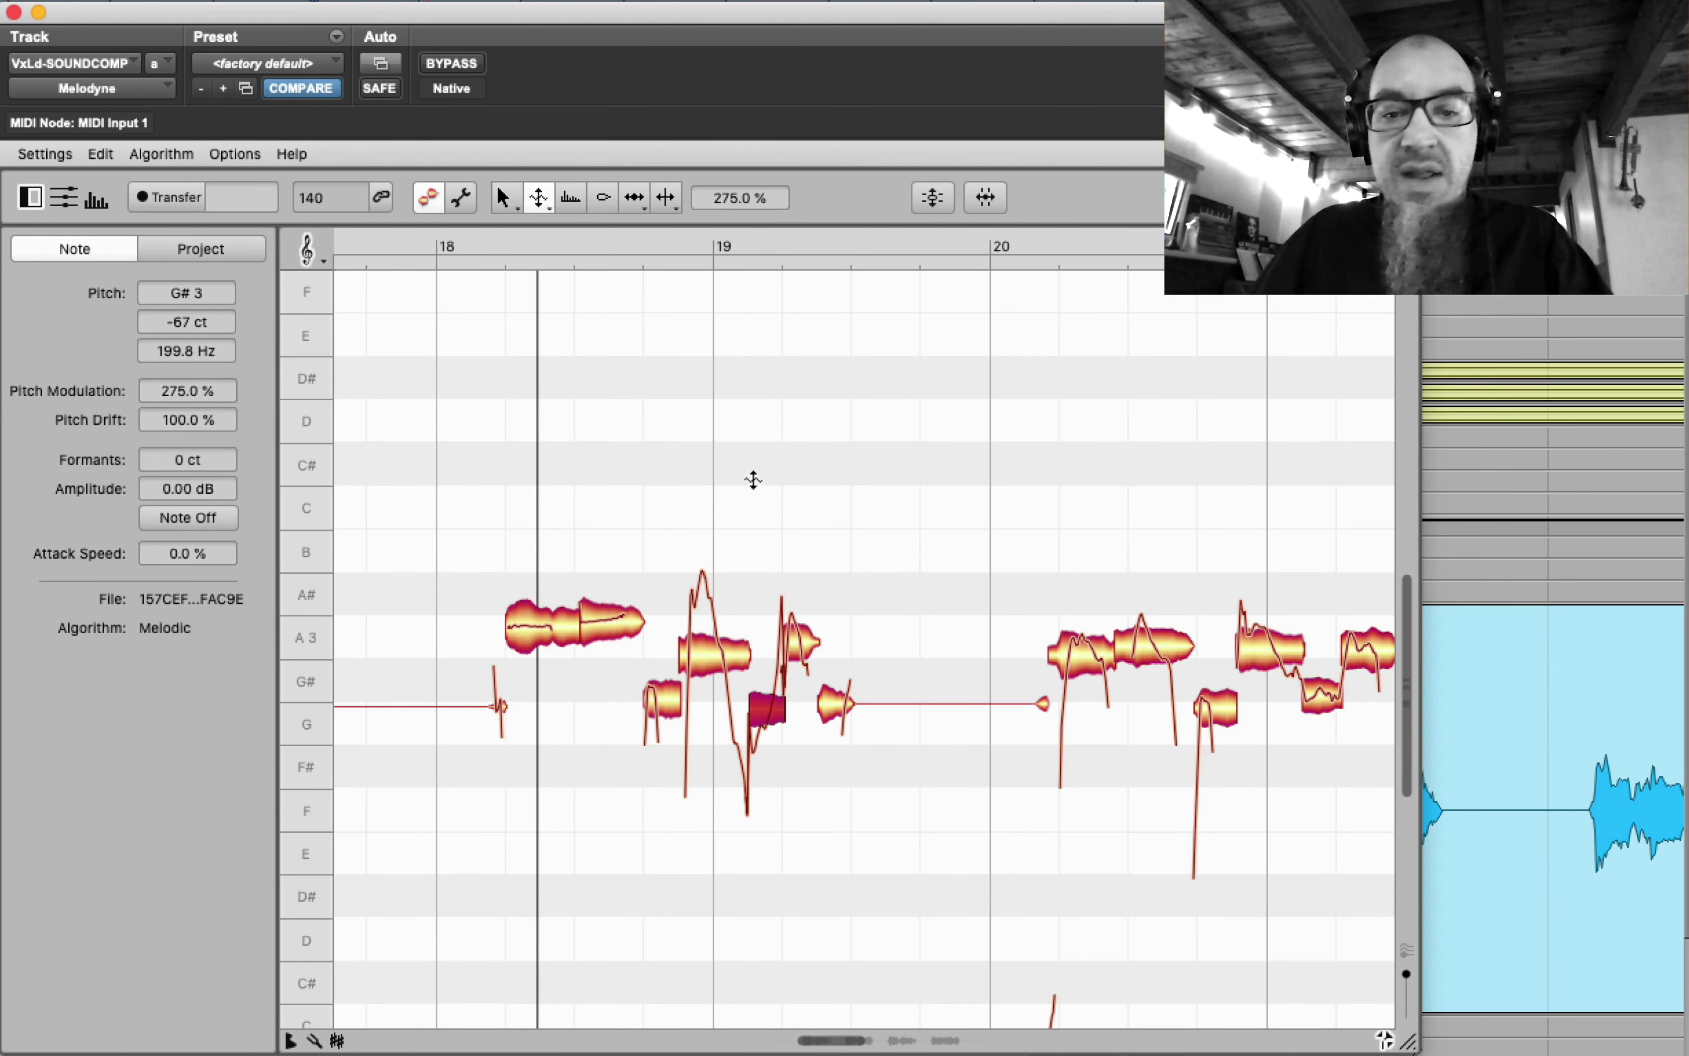
- Play back the bar 18 phrase repeatedly to hear the flattened and exaggerated pitch modulation
key(space)
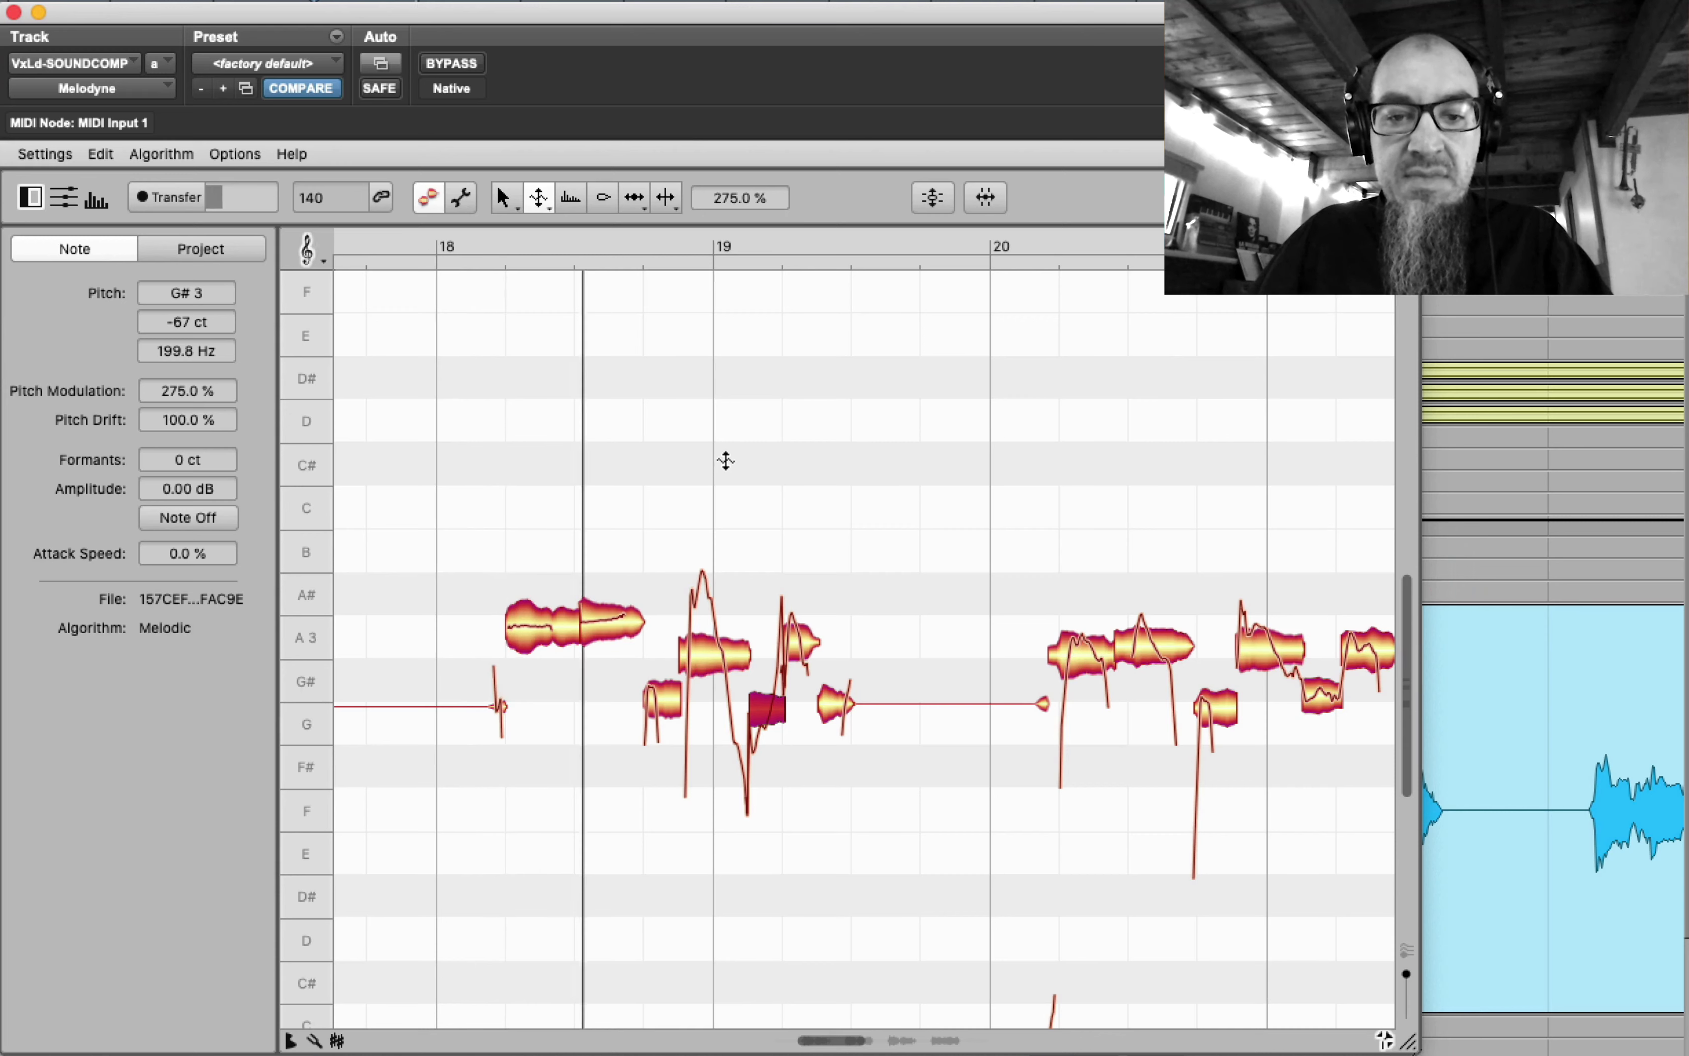
key(space)
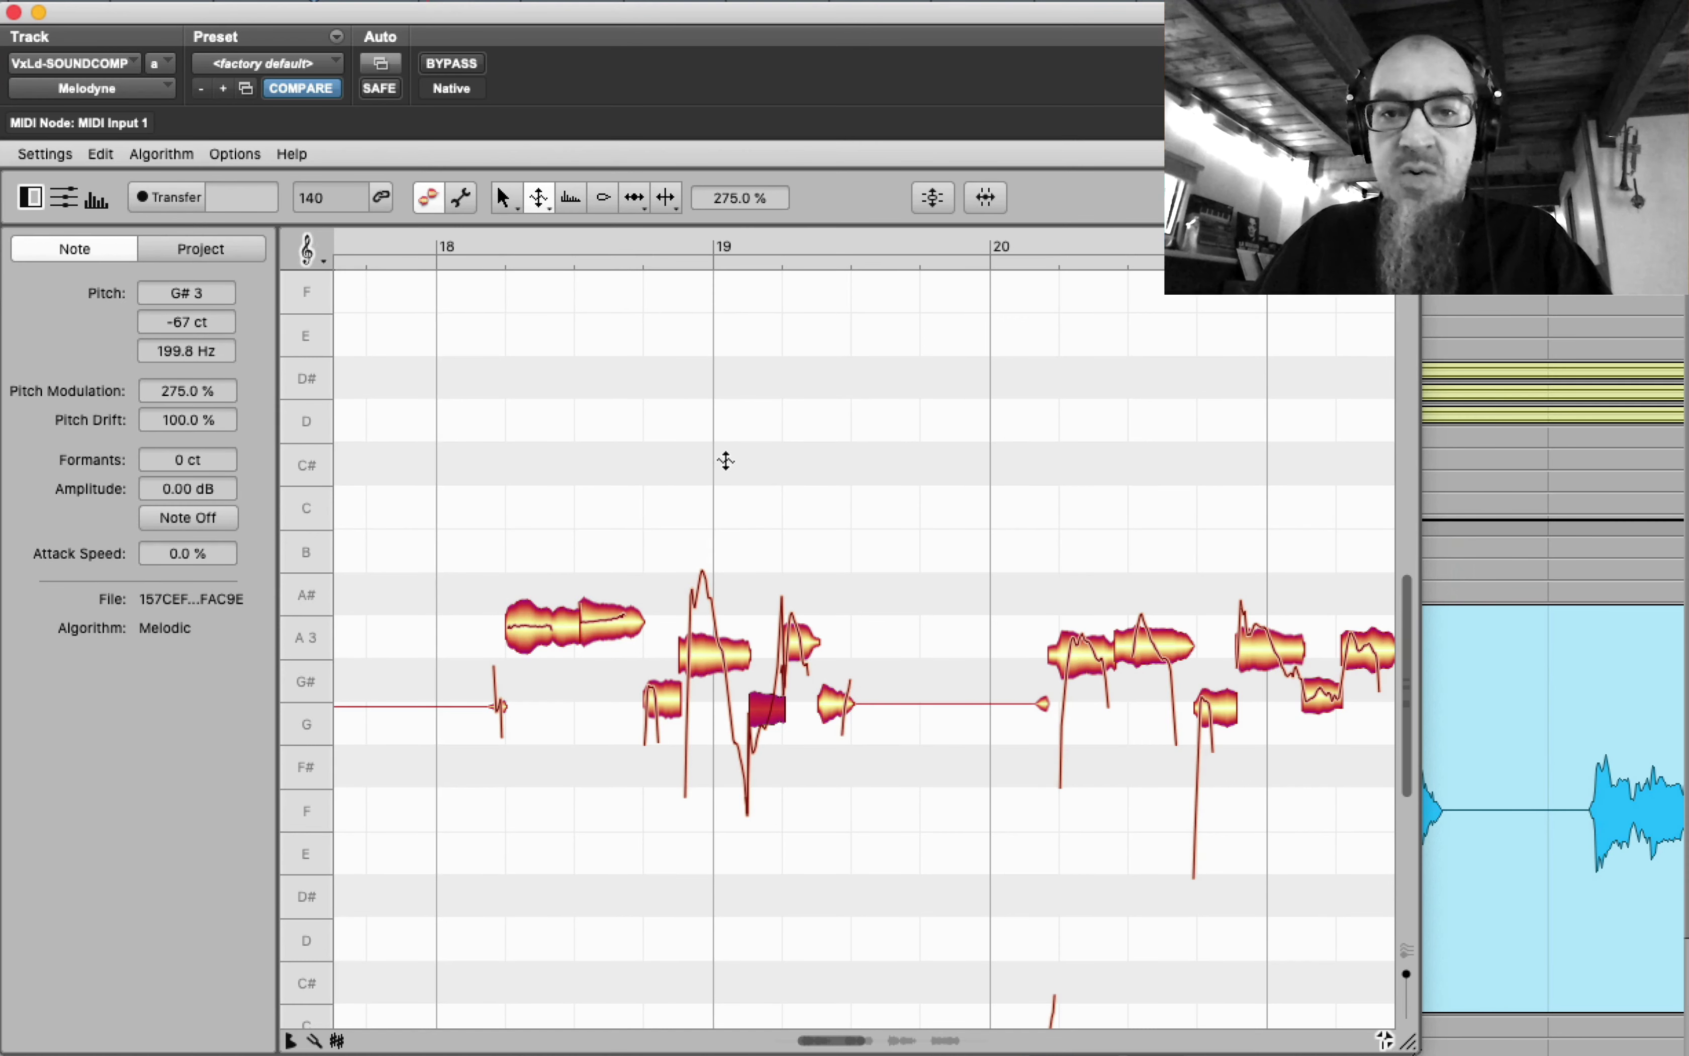
key(space)
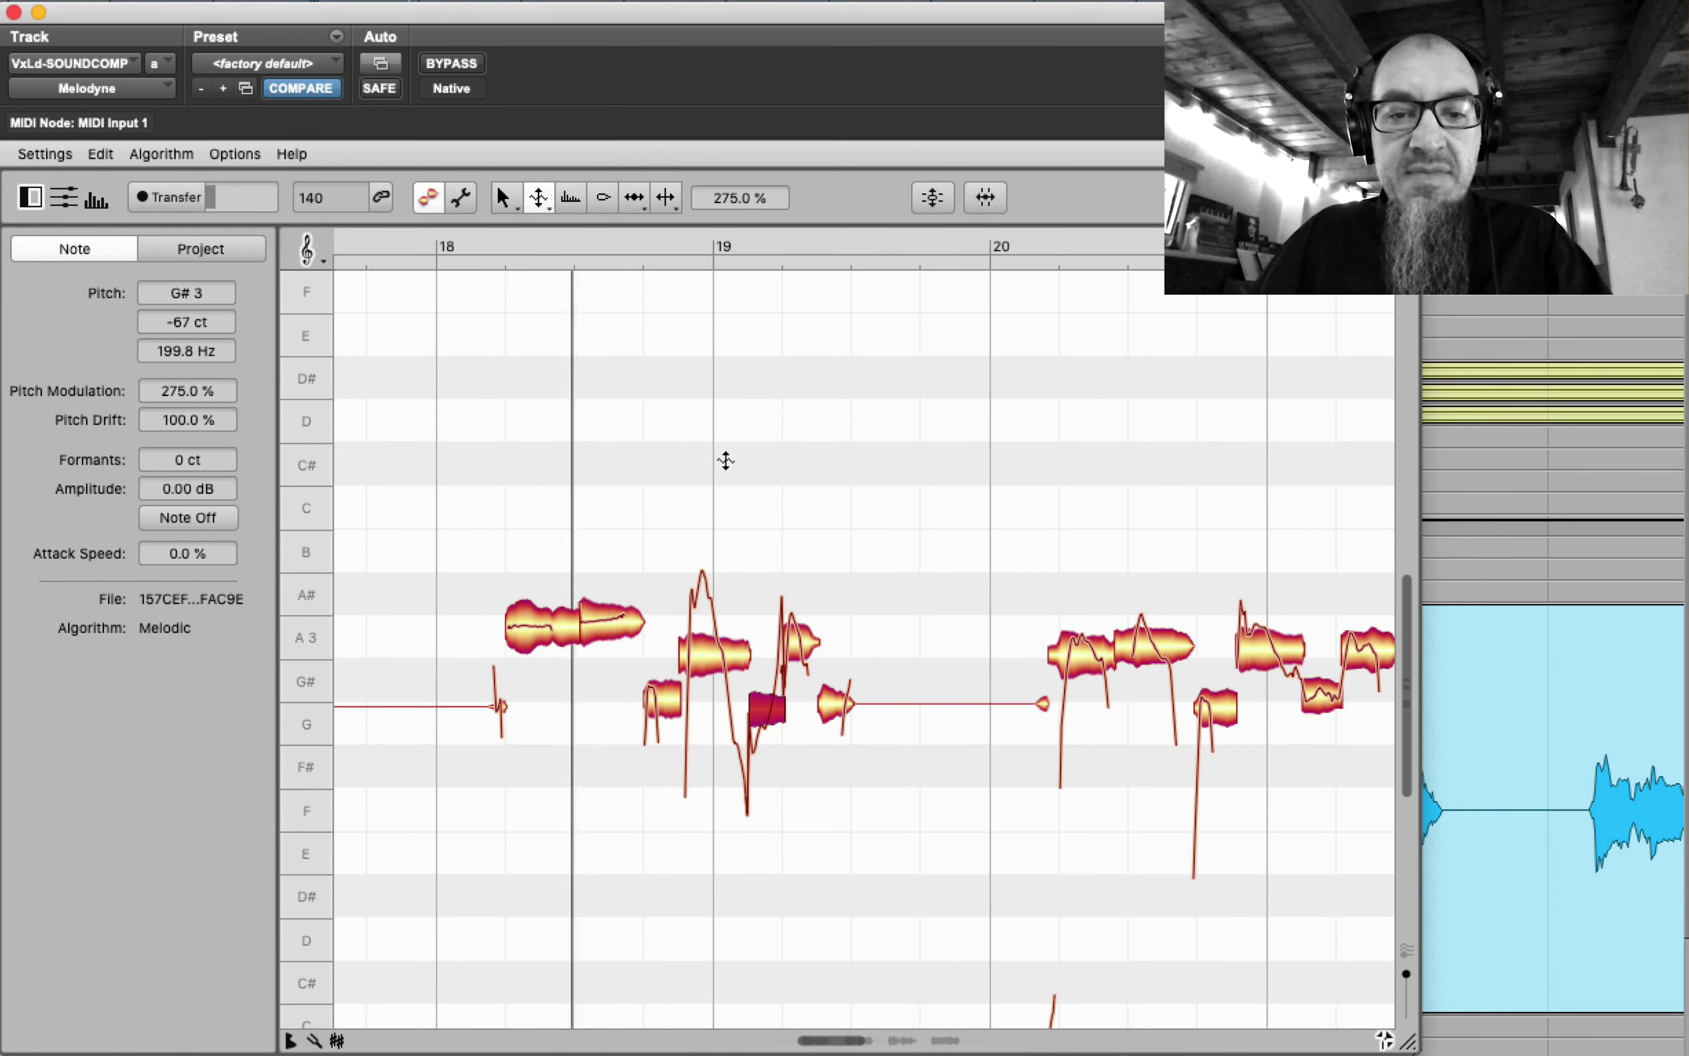
key(space)
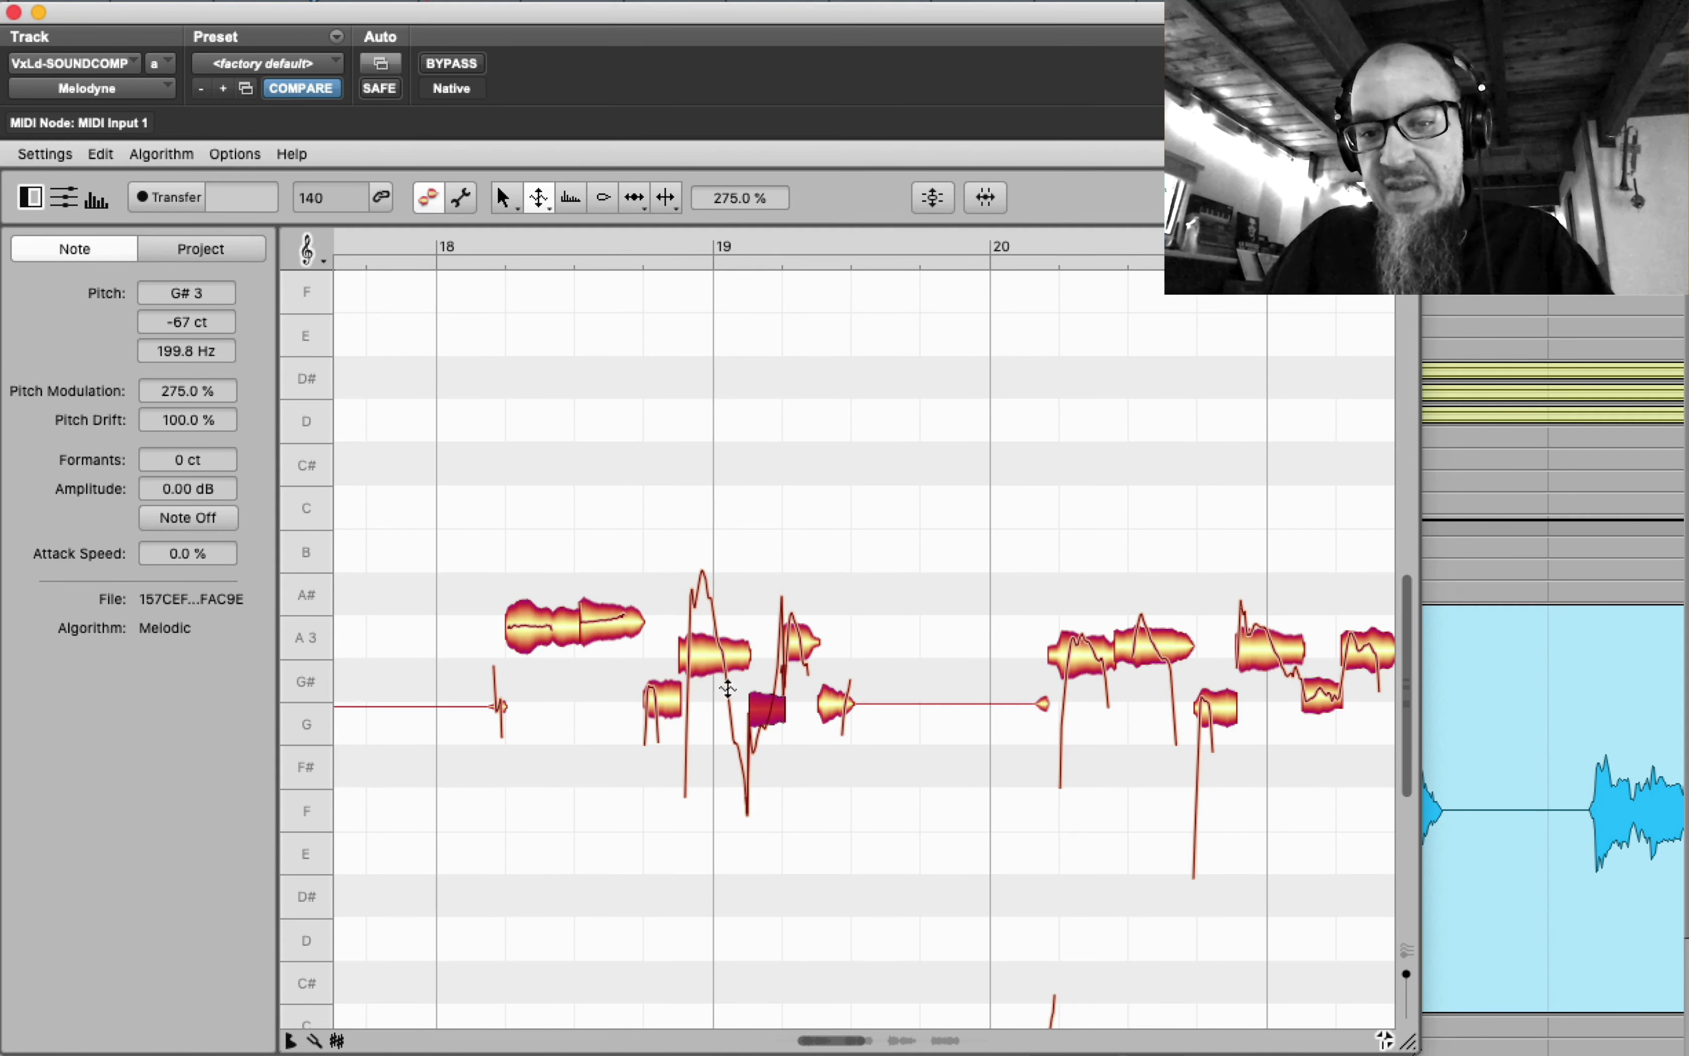
key(space)
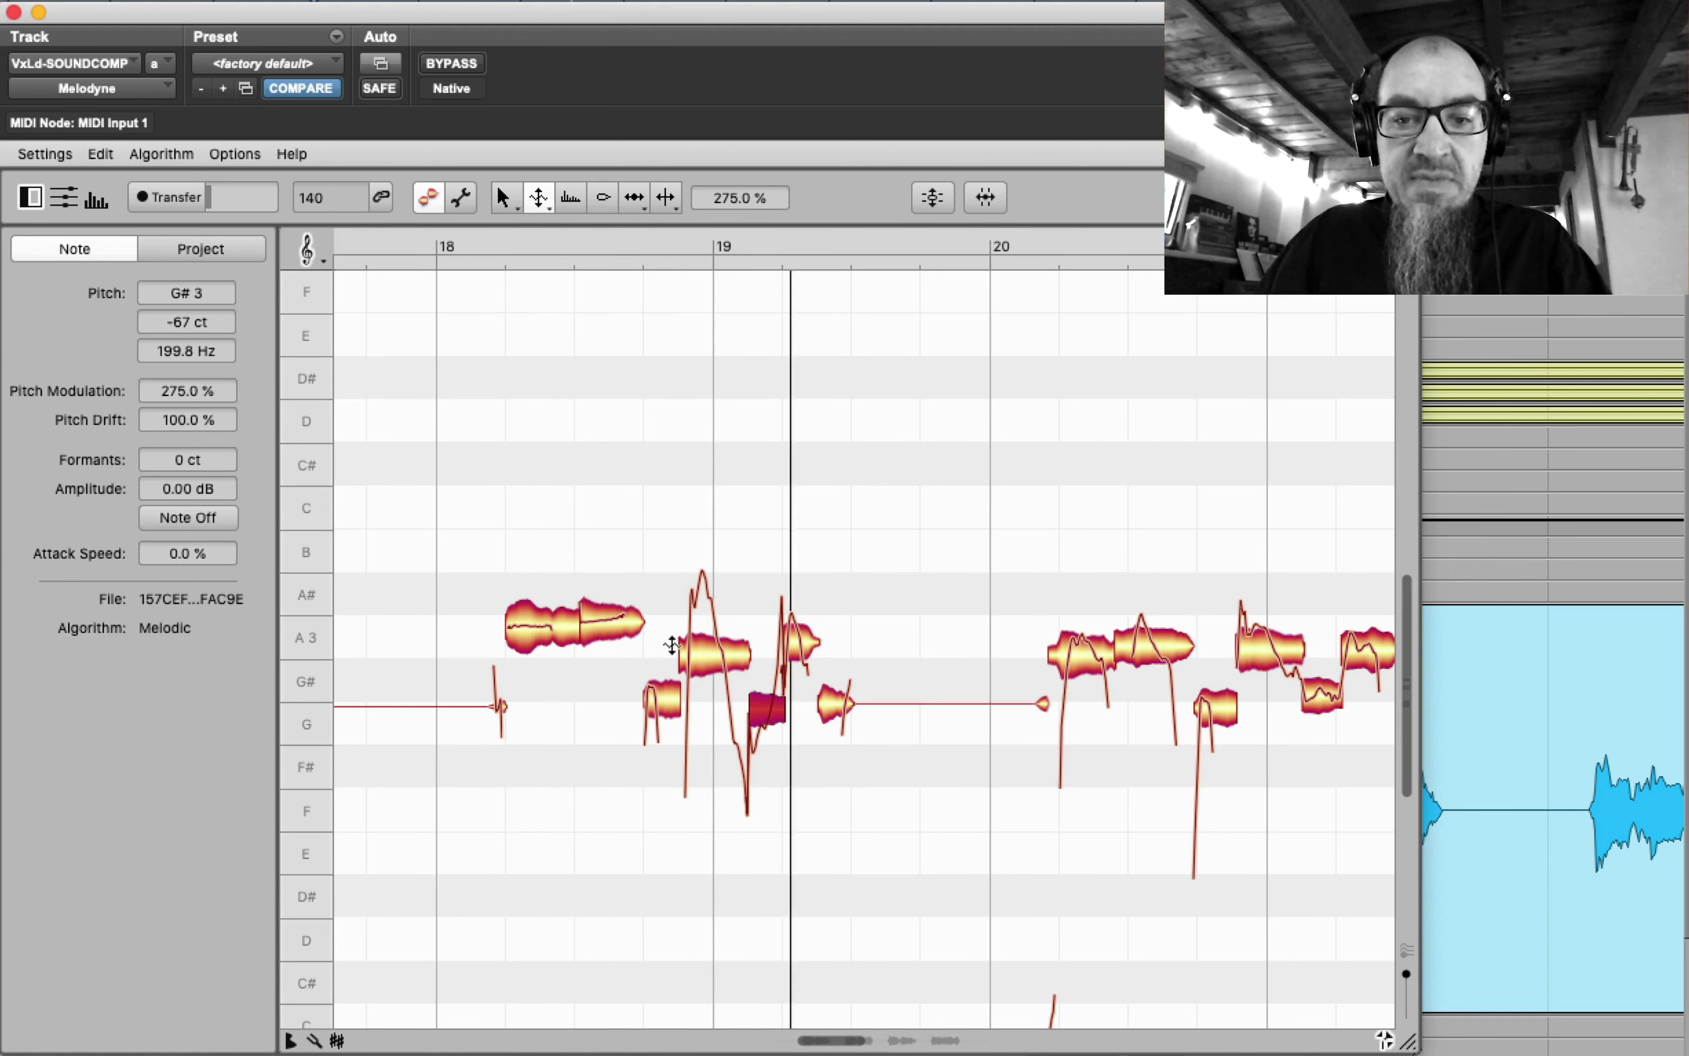
key(space)
- Undo all the pitch modulation changes in the bar 18 phrase, and redo the one undo too many to restore the transferred notes
key(super+z)
key(super+z)
key(super+z)
key(super+z)
key(super+z)
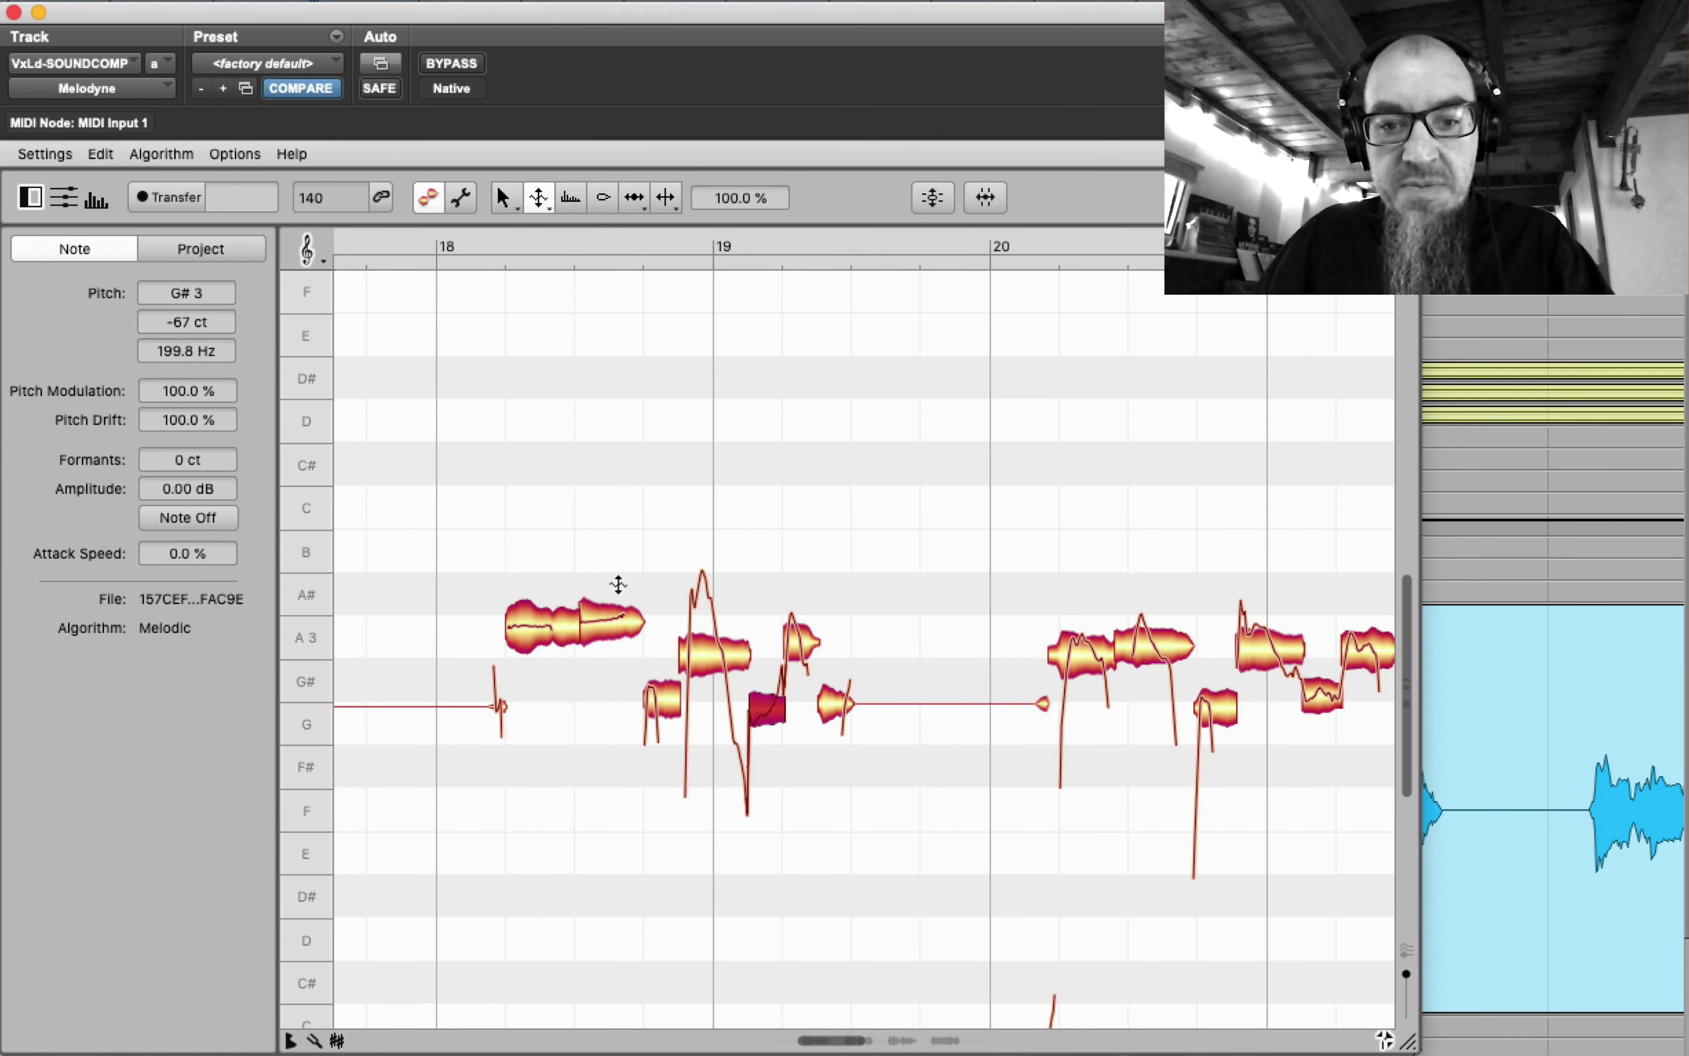
key(super+z)
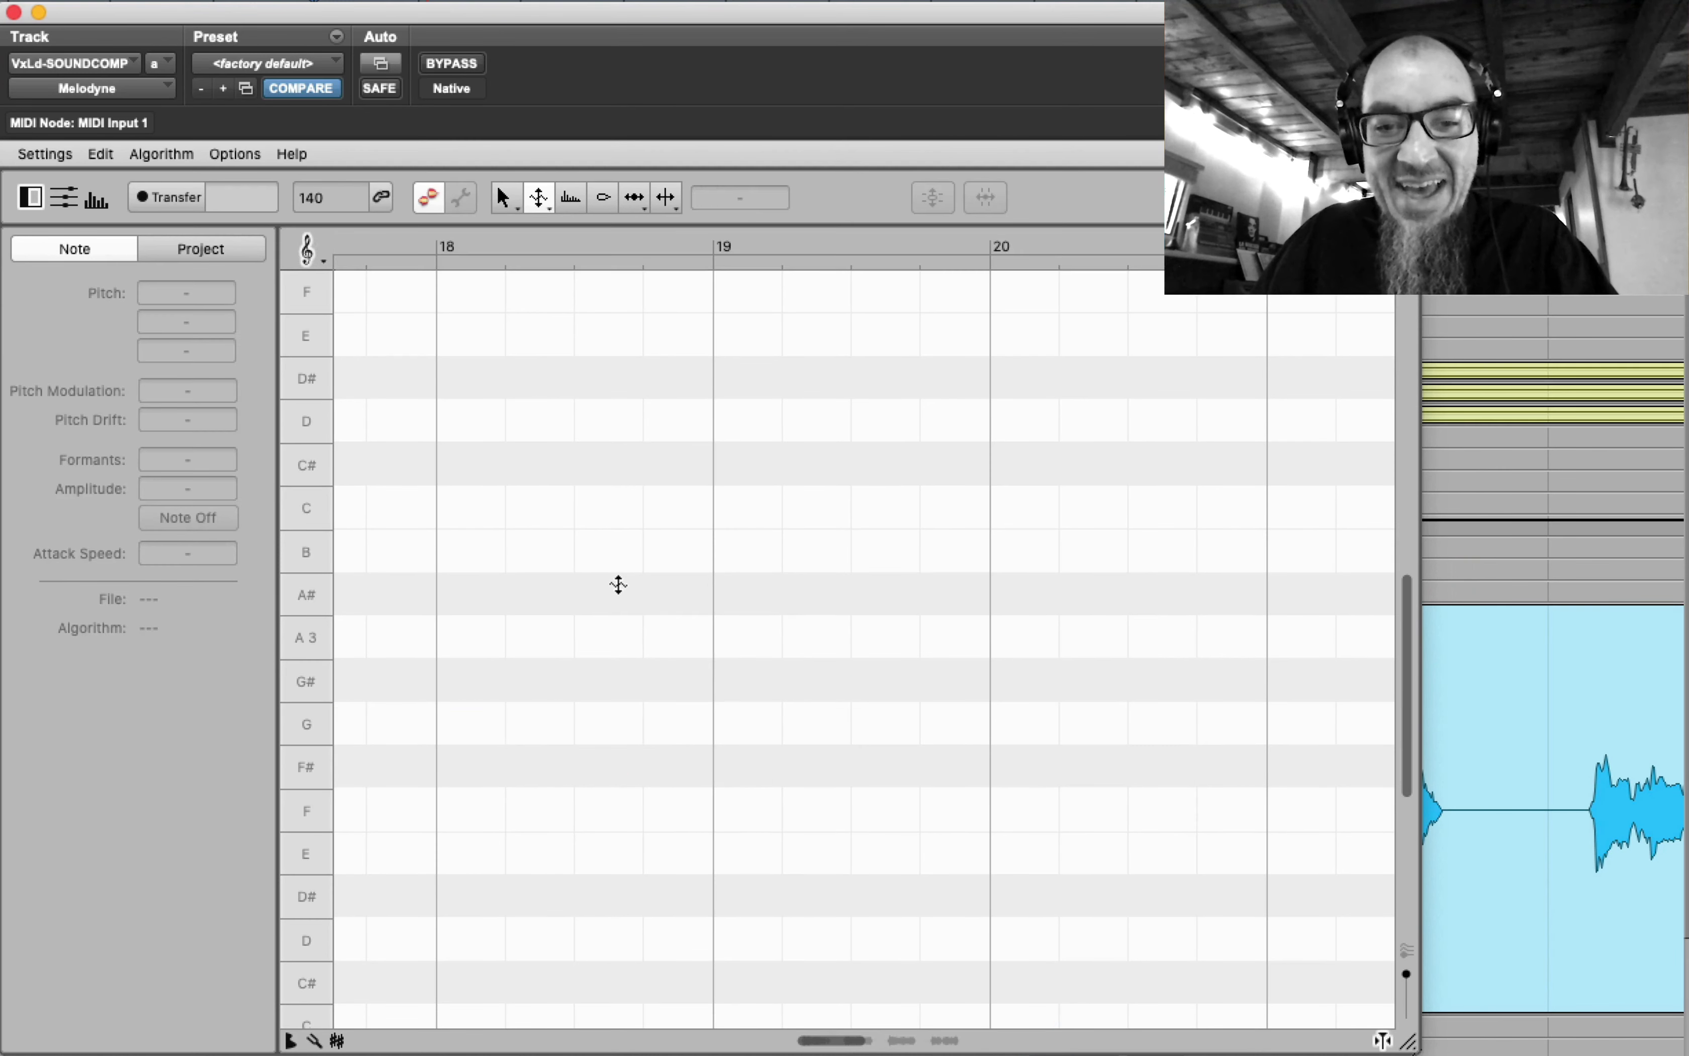
key(super+shift+z)
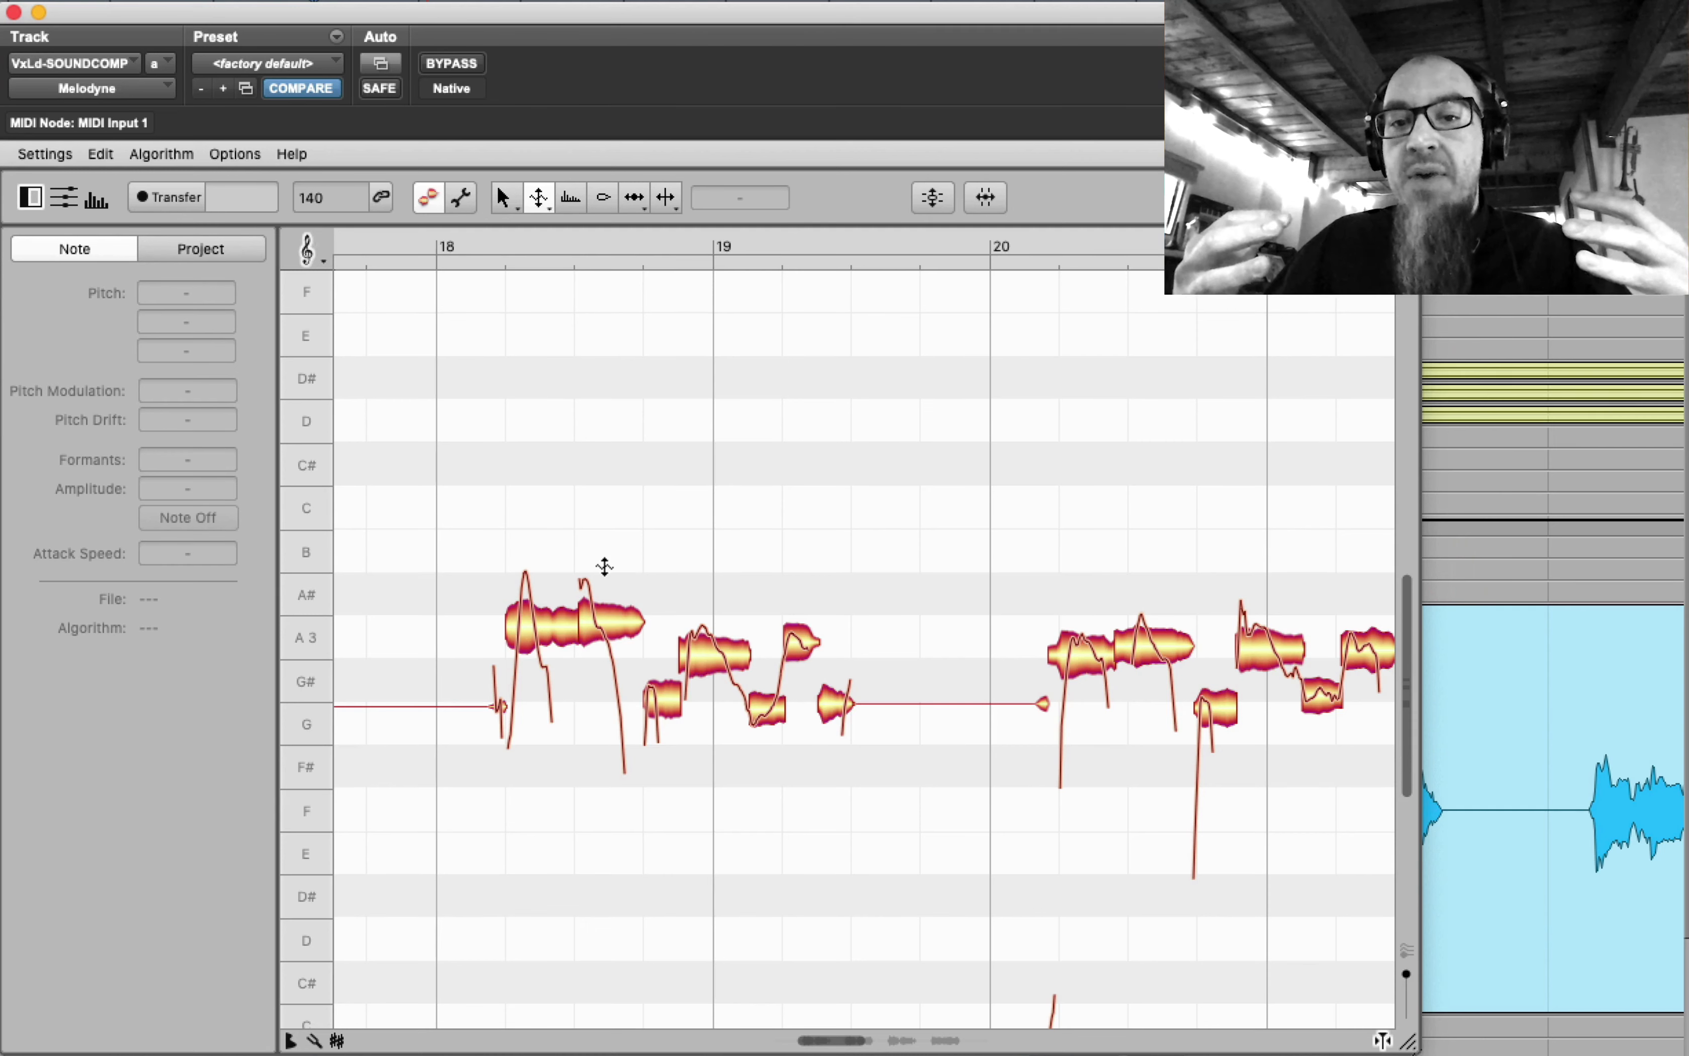
- Try exaggerating the pitch drift of the long A 3 note at bar 19 to 133.0 % with the Pitch Drift tool
right_click(631, 517)
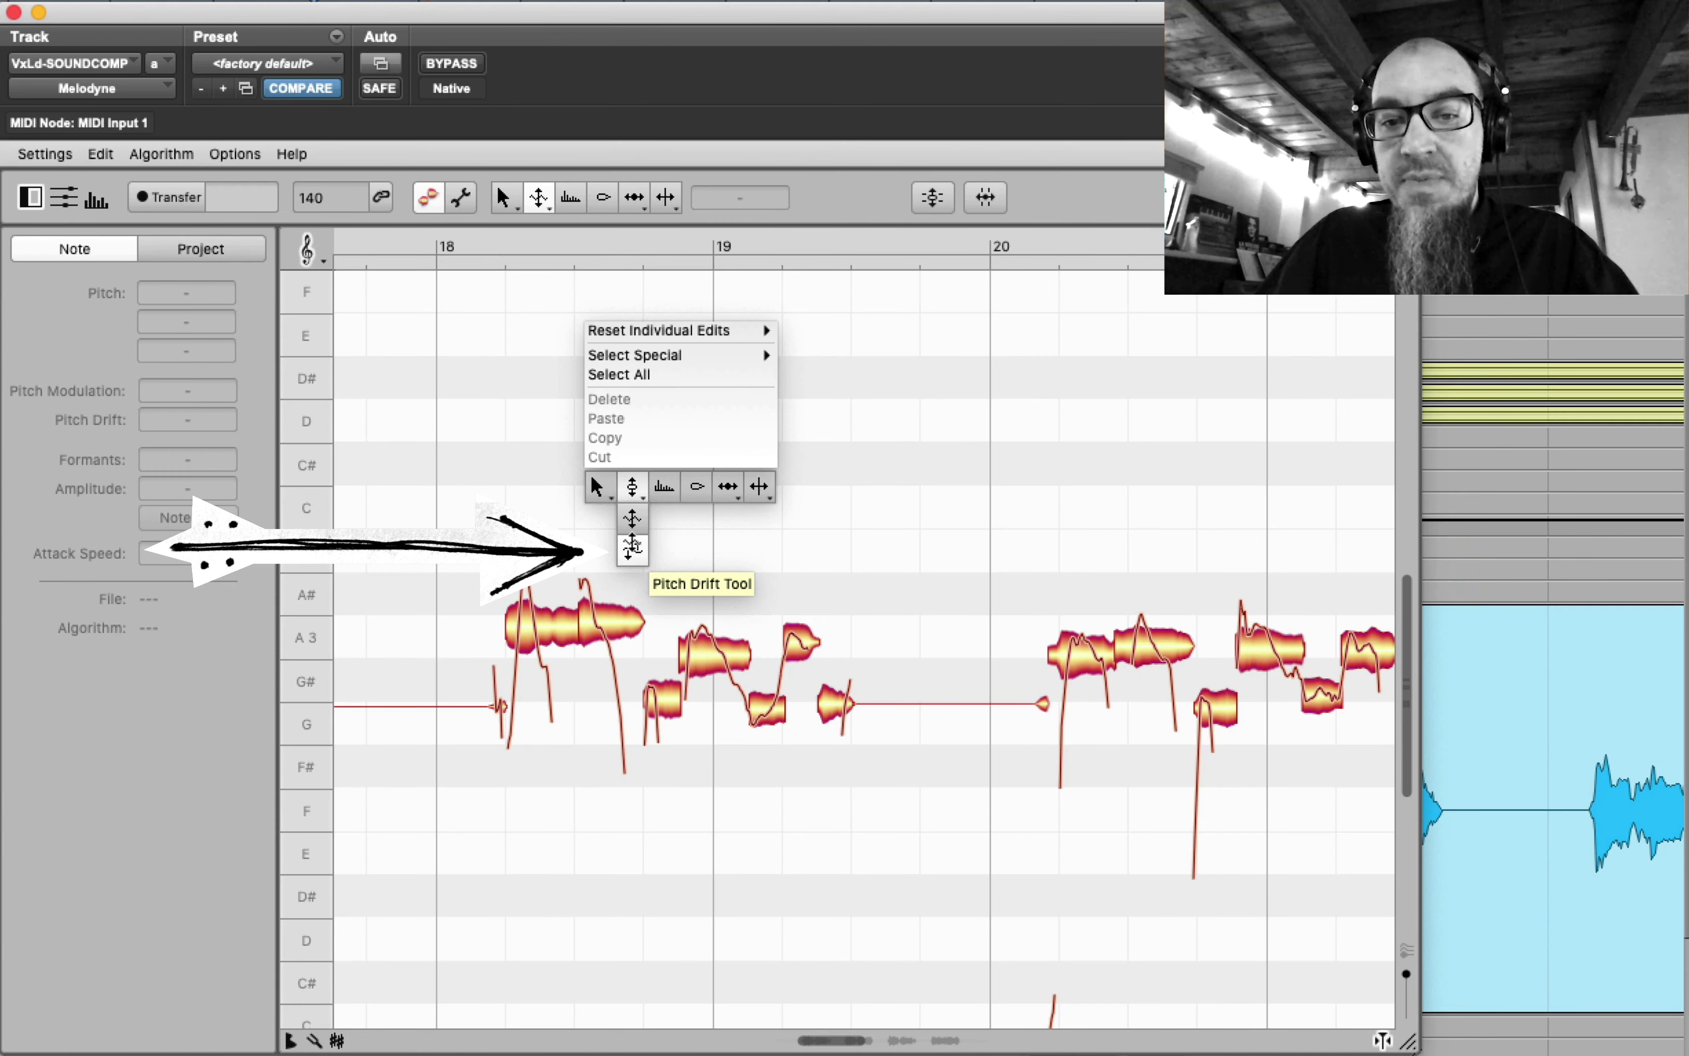
click(632, 548)
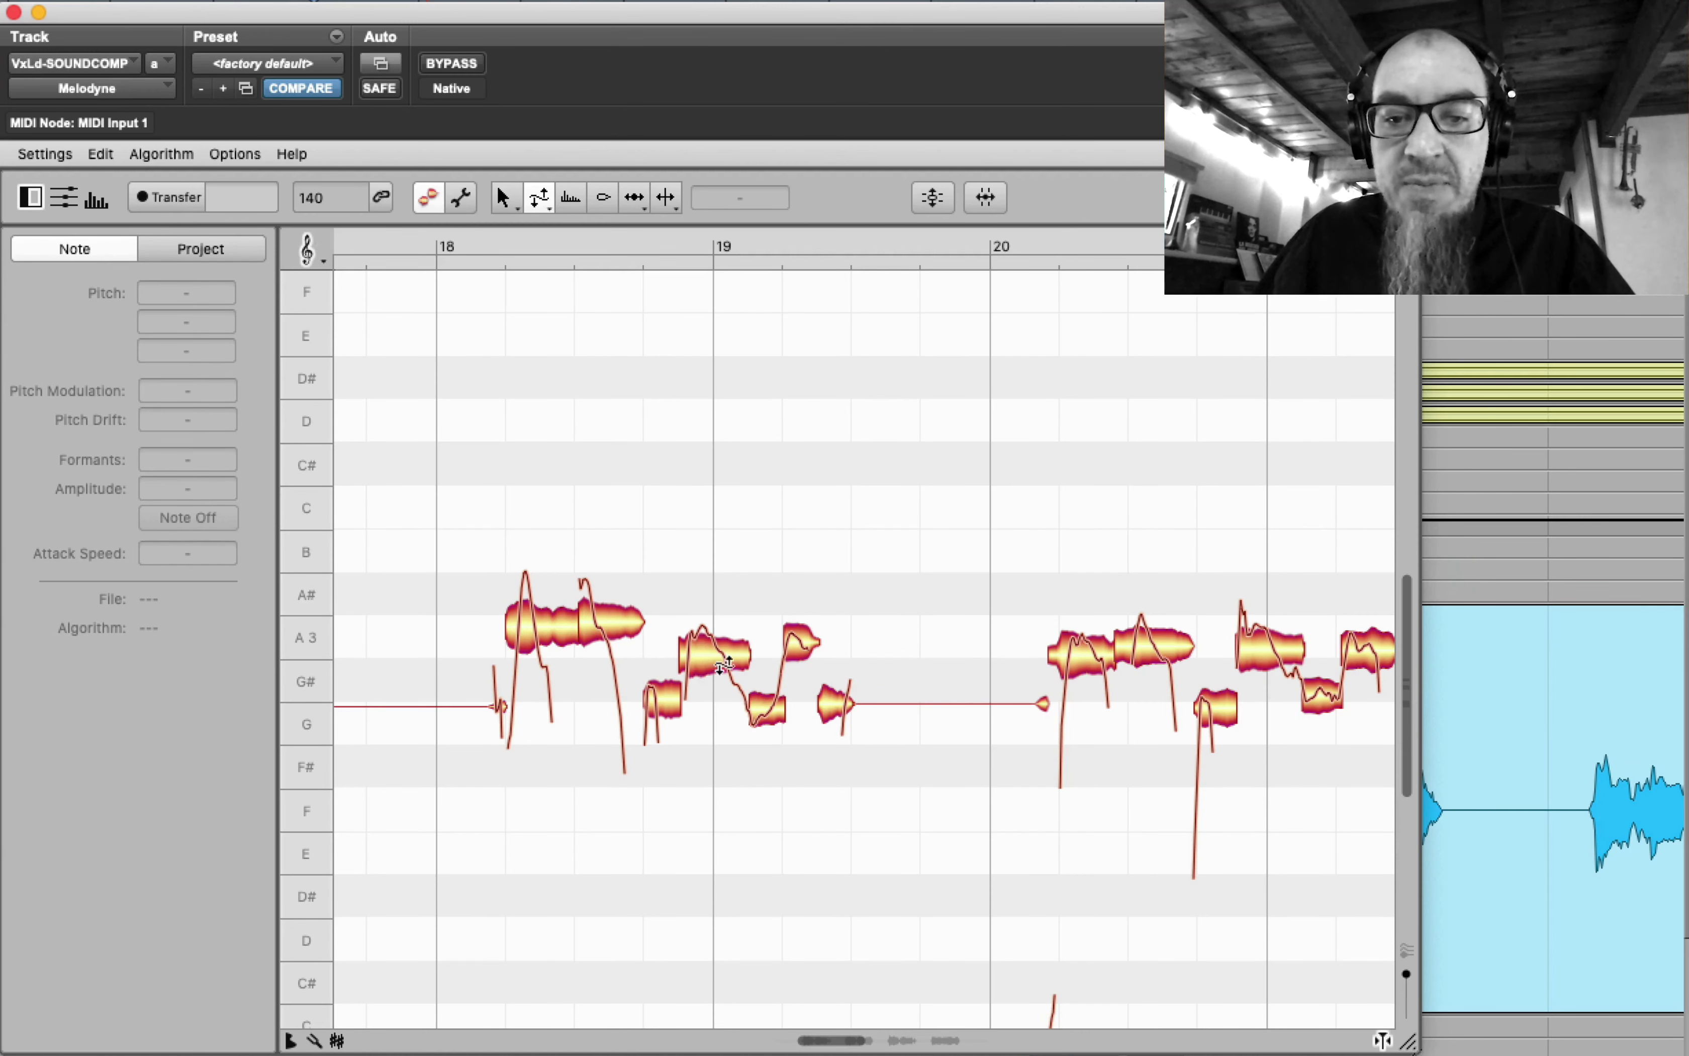
click(706, 650)
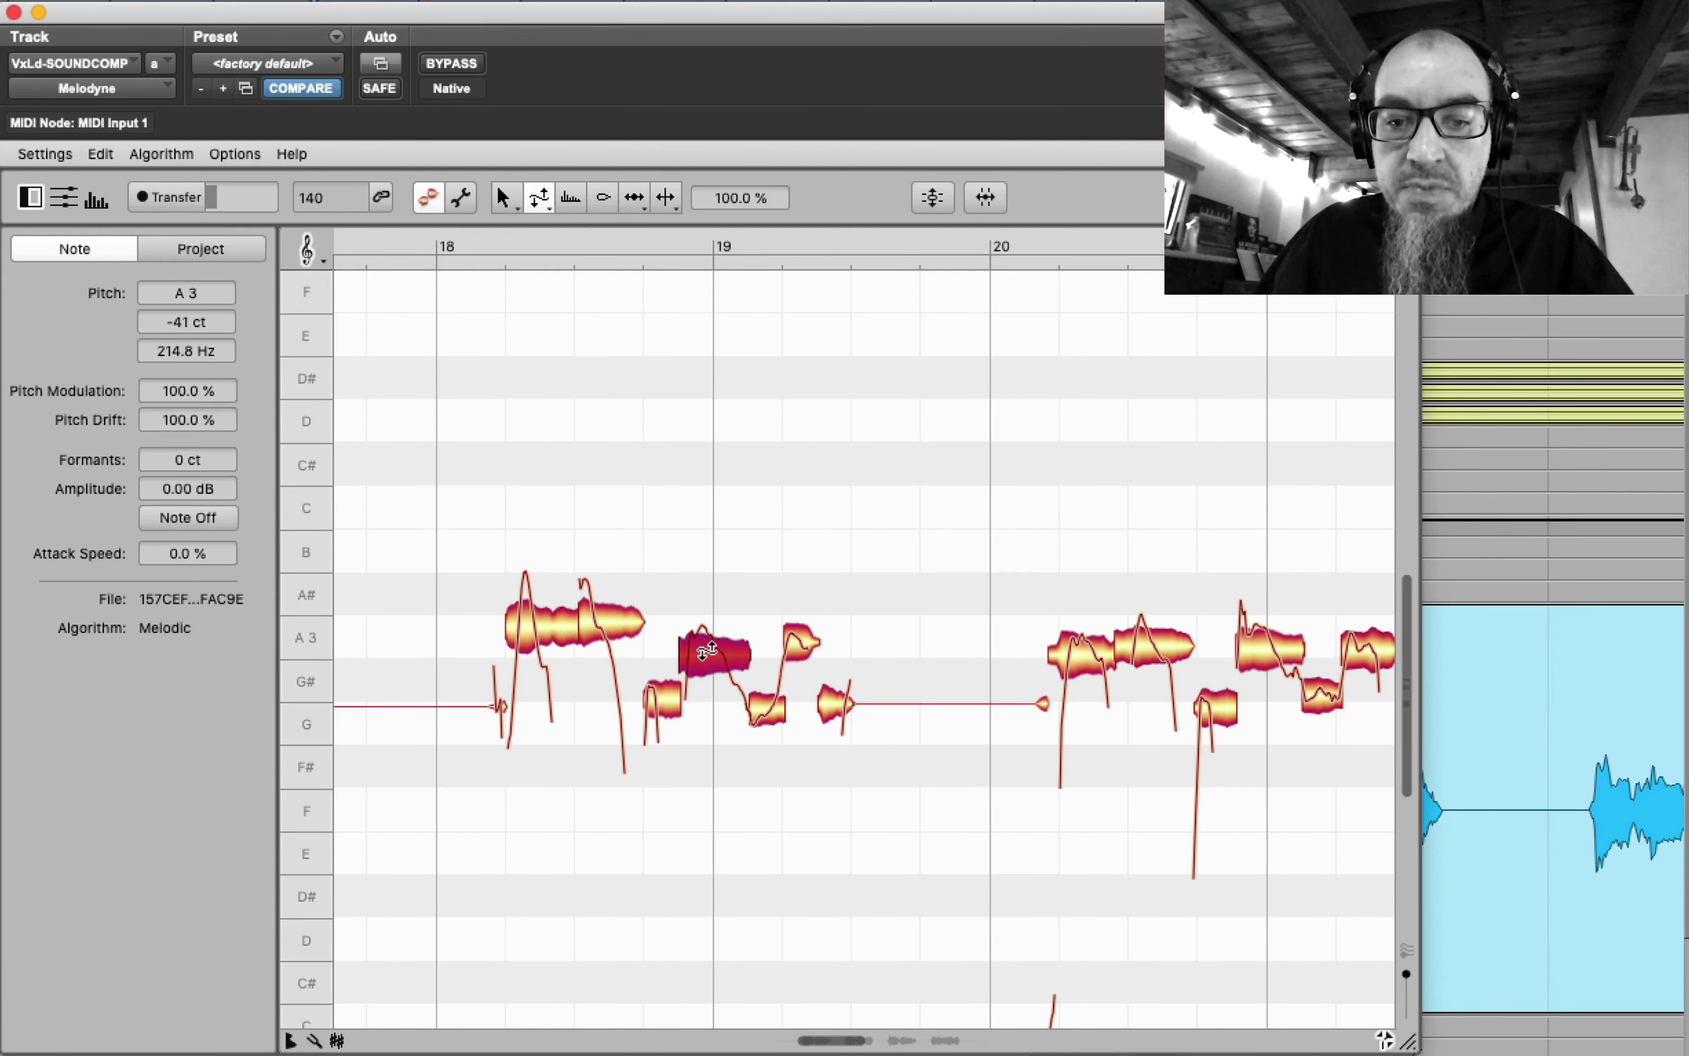
drag(706, 650, 681, 604)
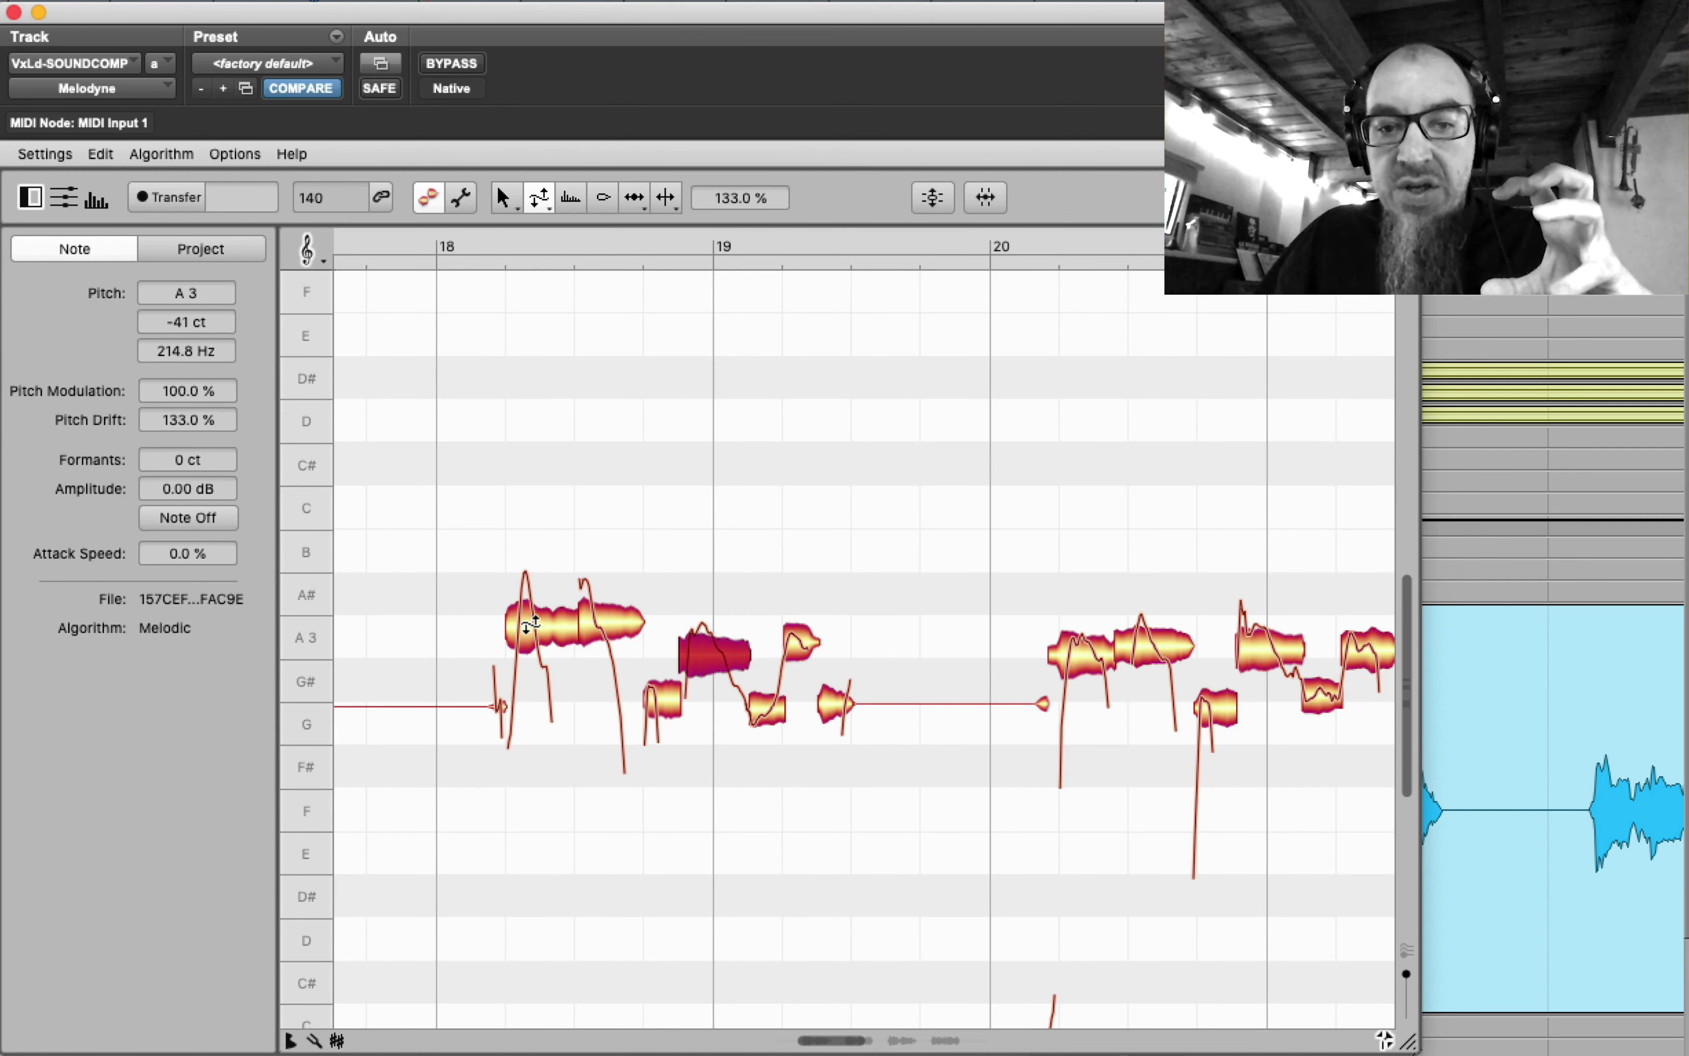
- Try inverting the pitch drift on the two opening notes of the bar 18 phrase, with the first note at -218.0 %
drag(531, 625, 534, 815)
click(612, 635)
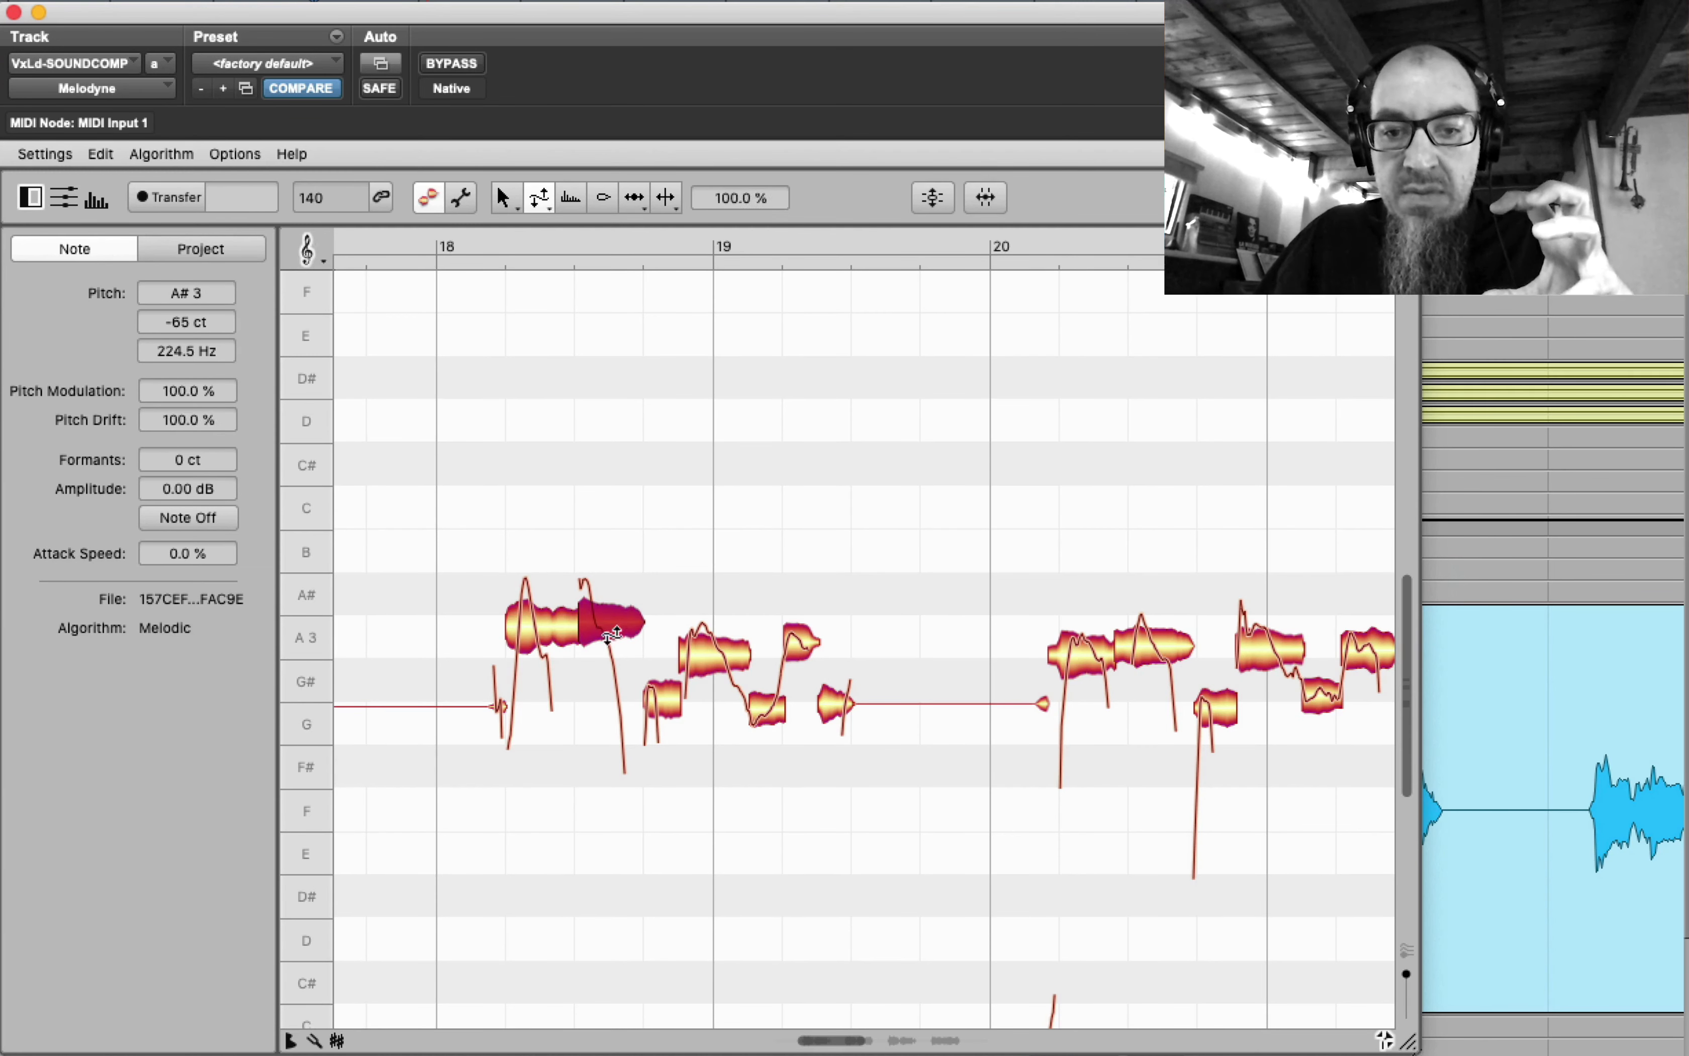
drag(611, 635, 604, 835)
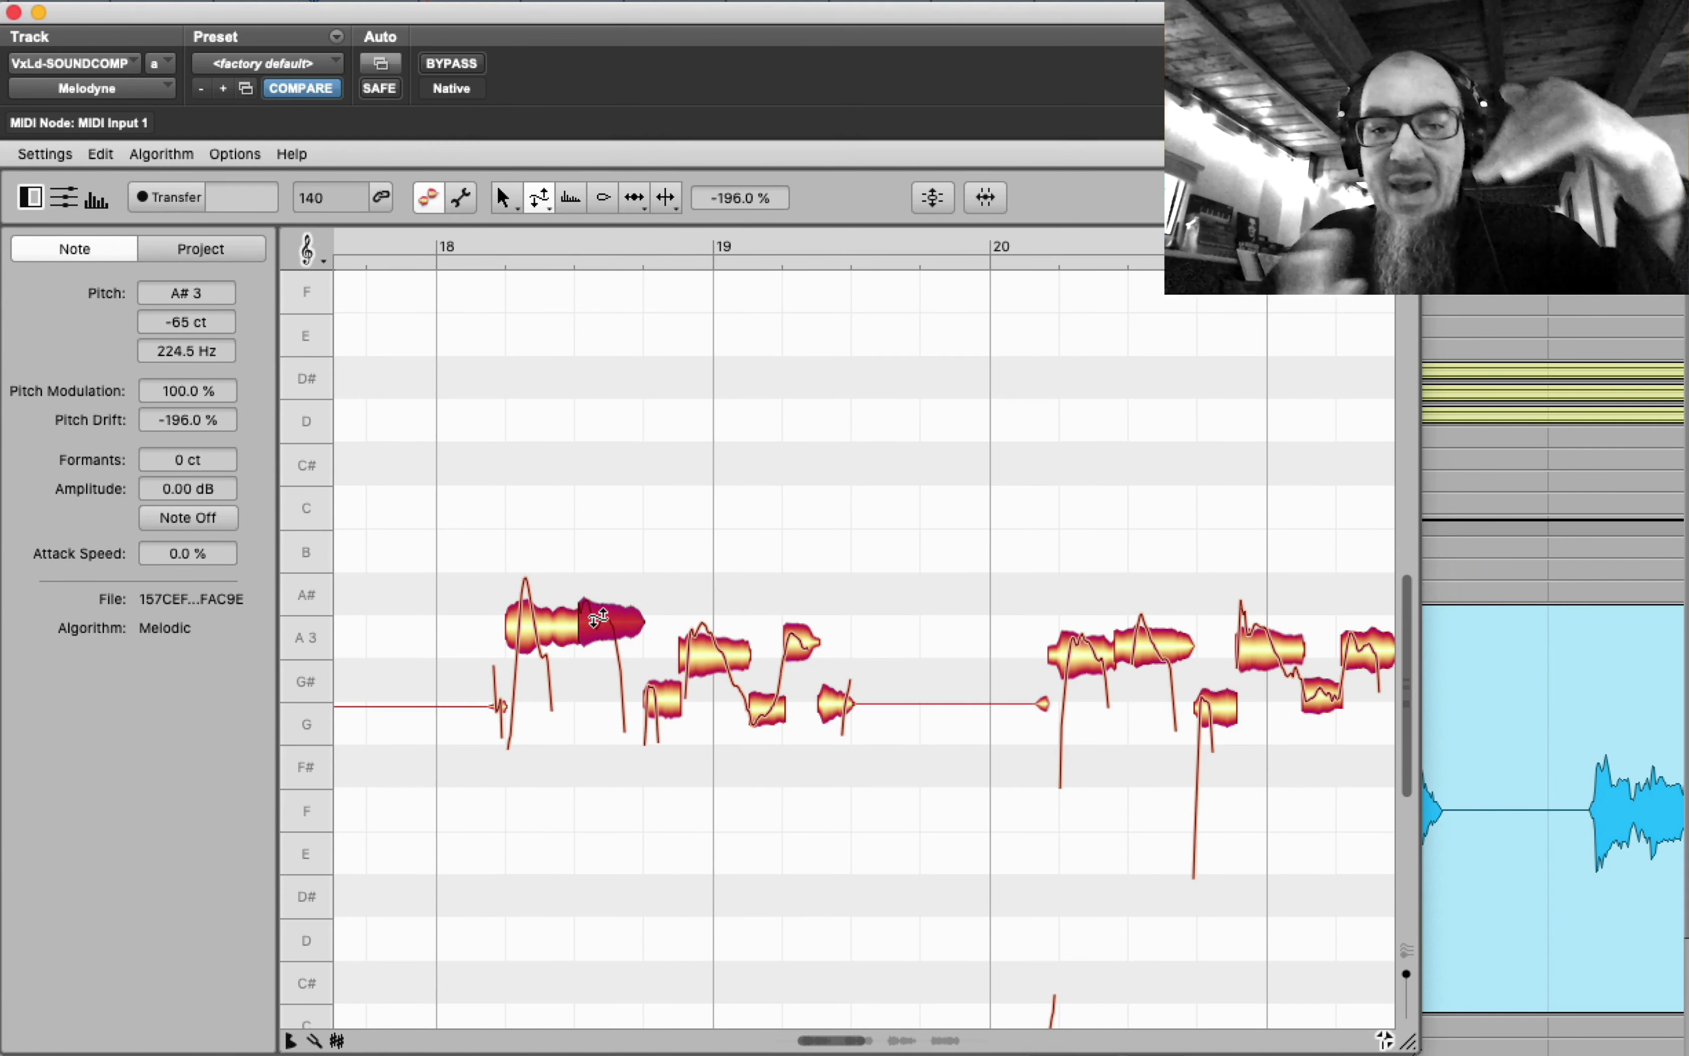
drag(600, 618, 588, 803)
drag(535, 613, 501, 837)
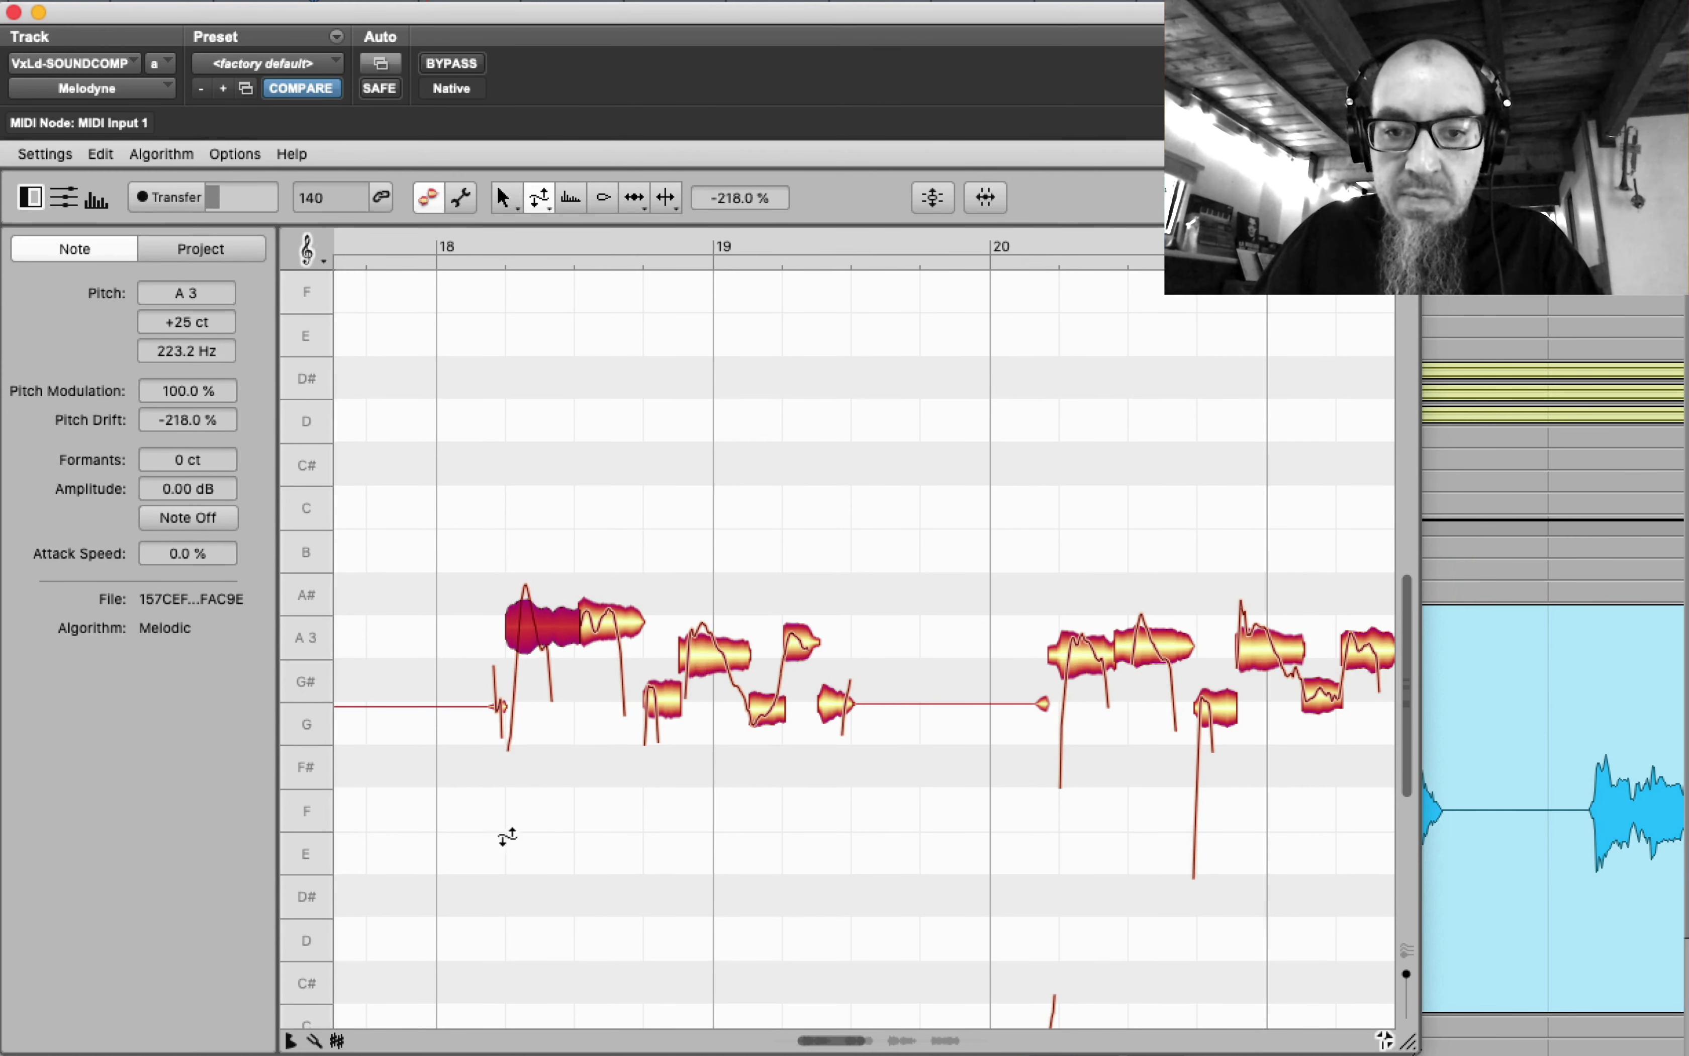
- Try altering pitch drift on the bar 19 notes, with the short A 3 note at 56.0 %, and play back the phrase
drag(742, 657, 629, 475)
key(space)
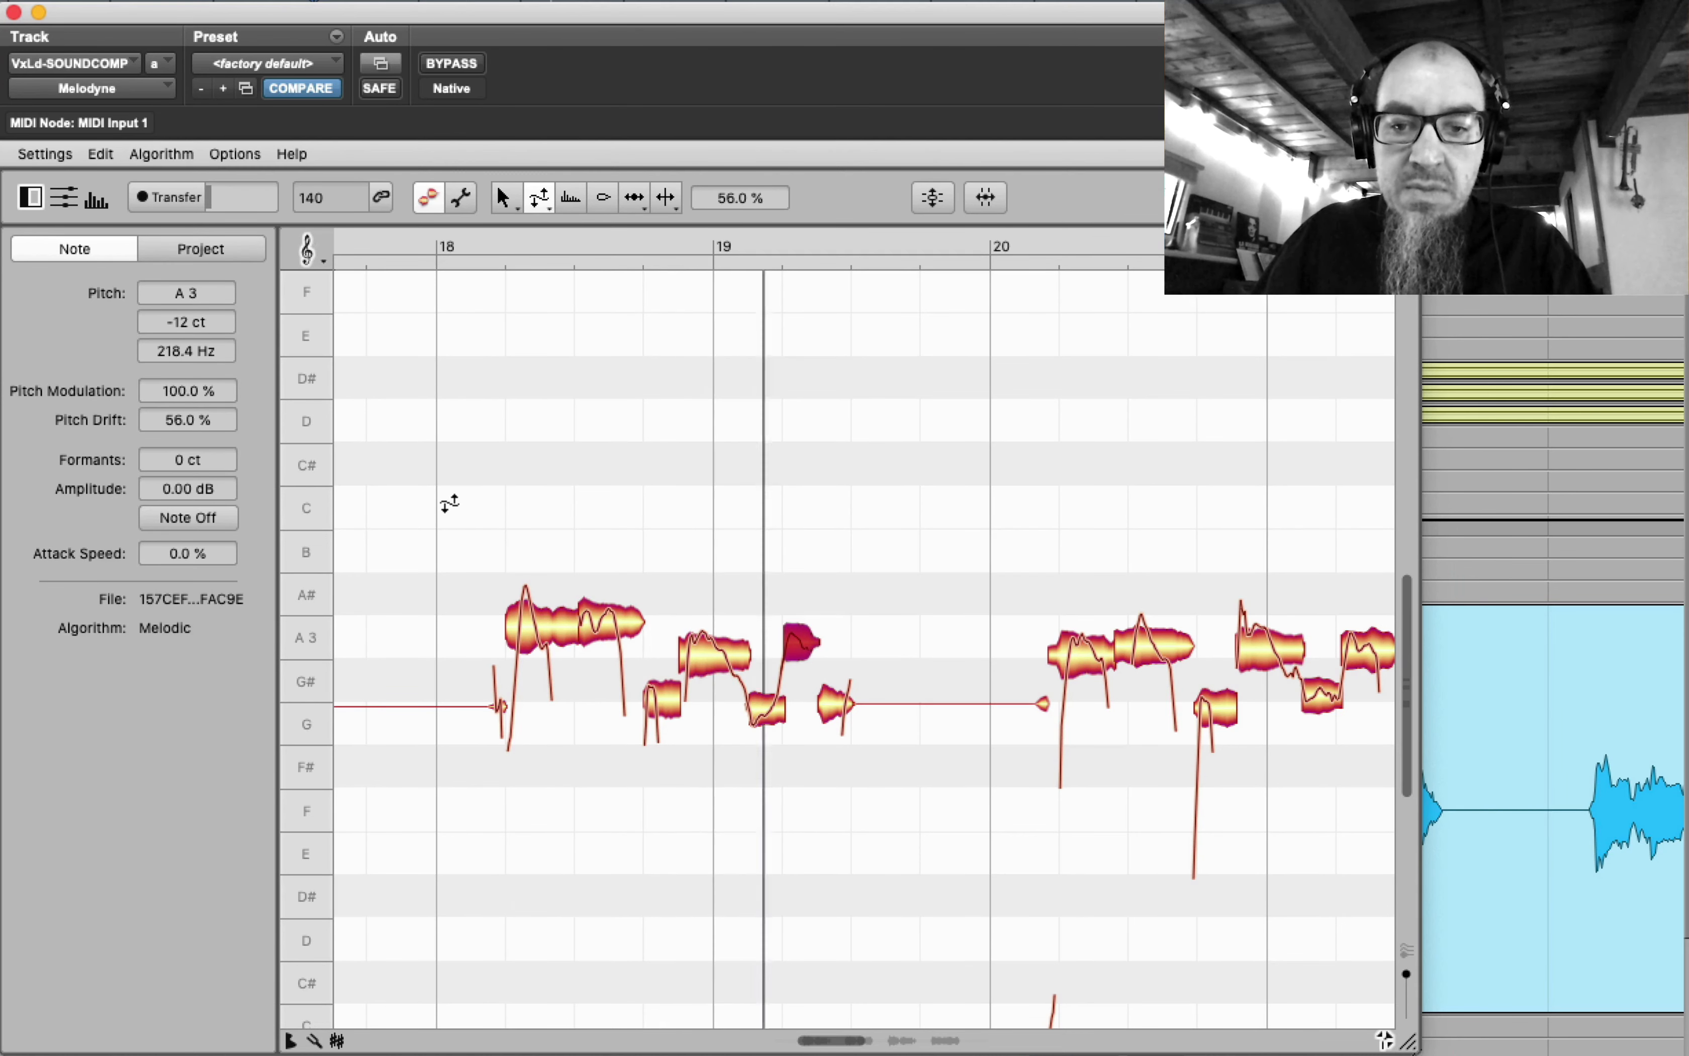
key(space)
key(space)
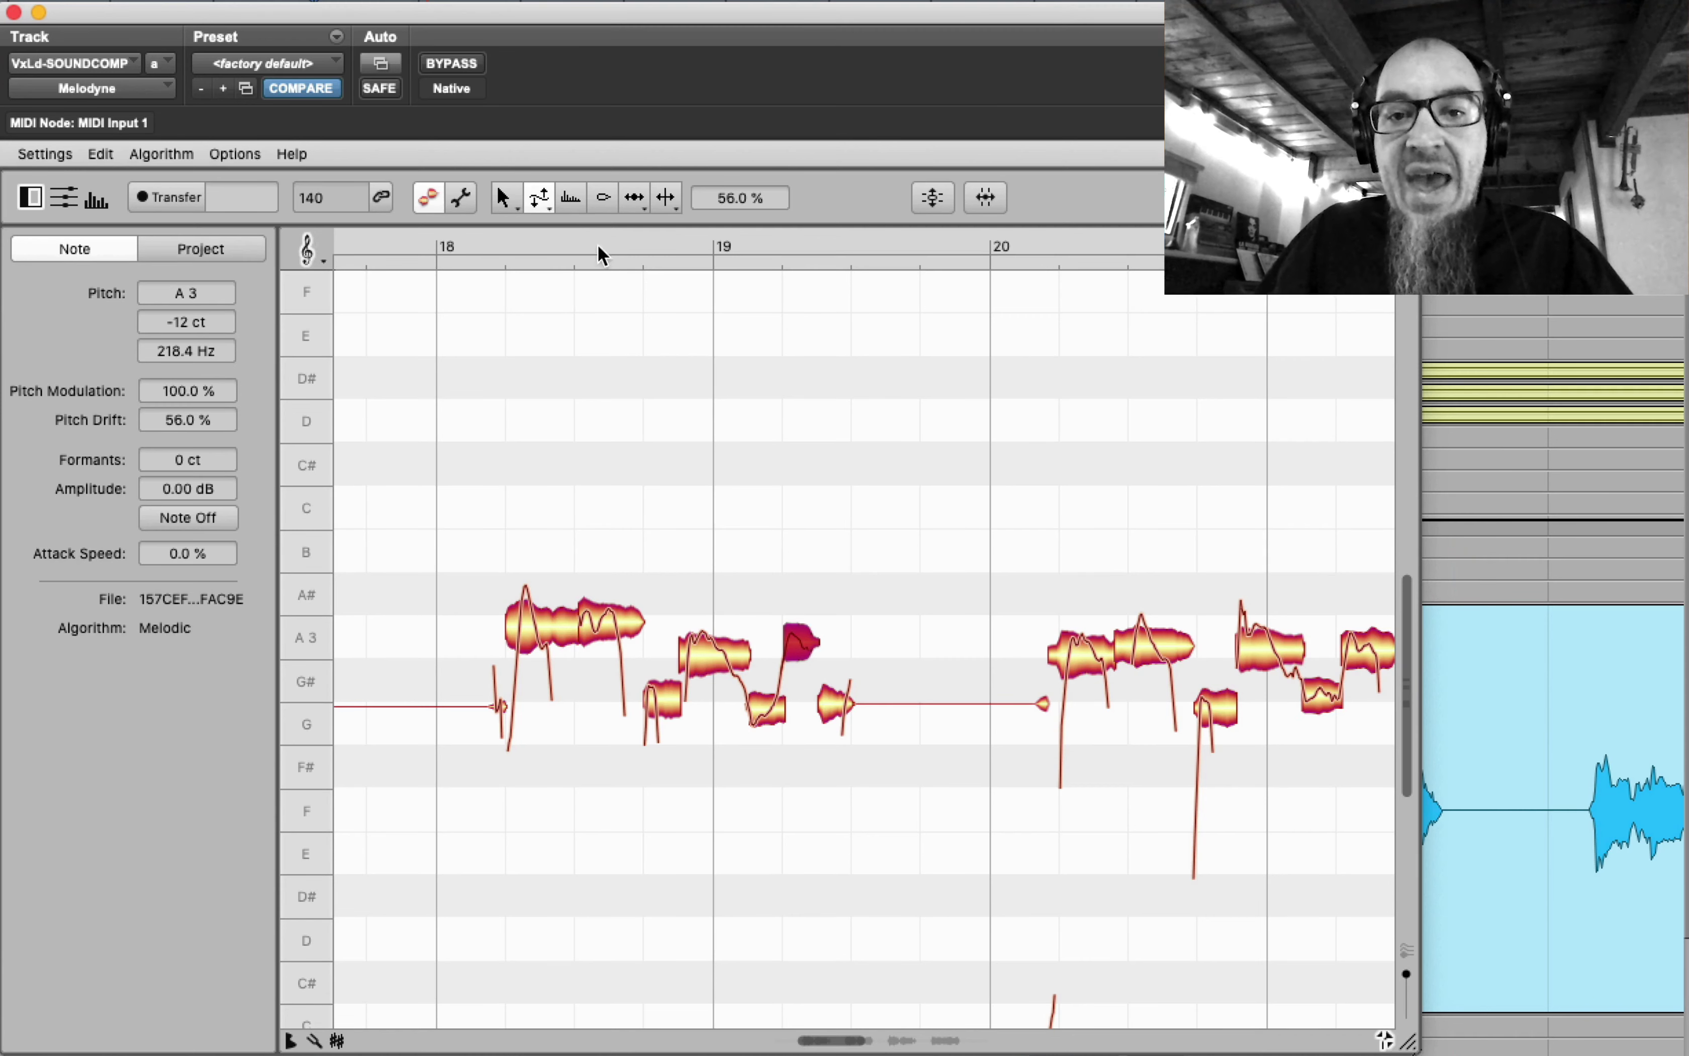
- Activate the Formant tool and restore all notes to the file's original state
click(571, 198)
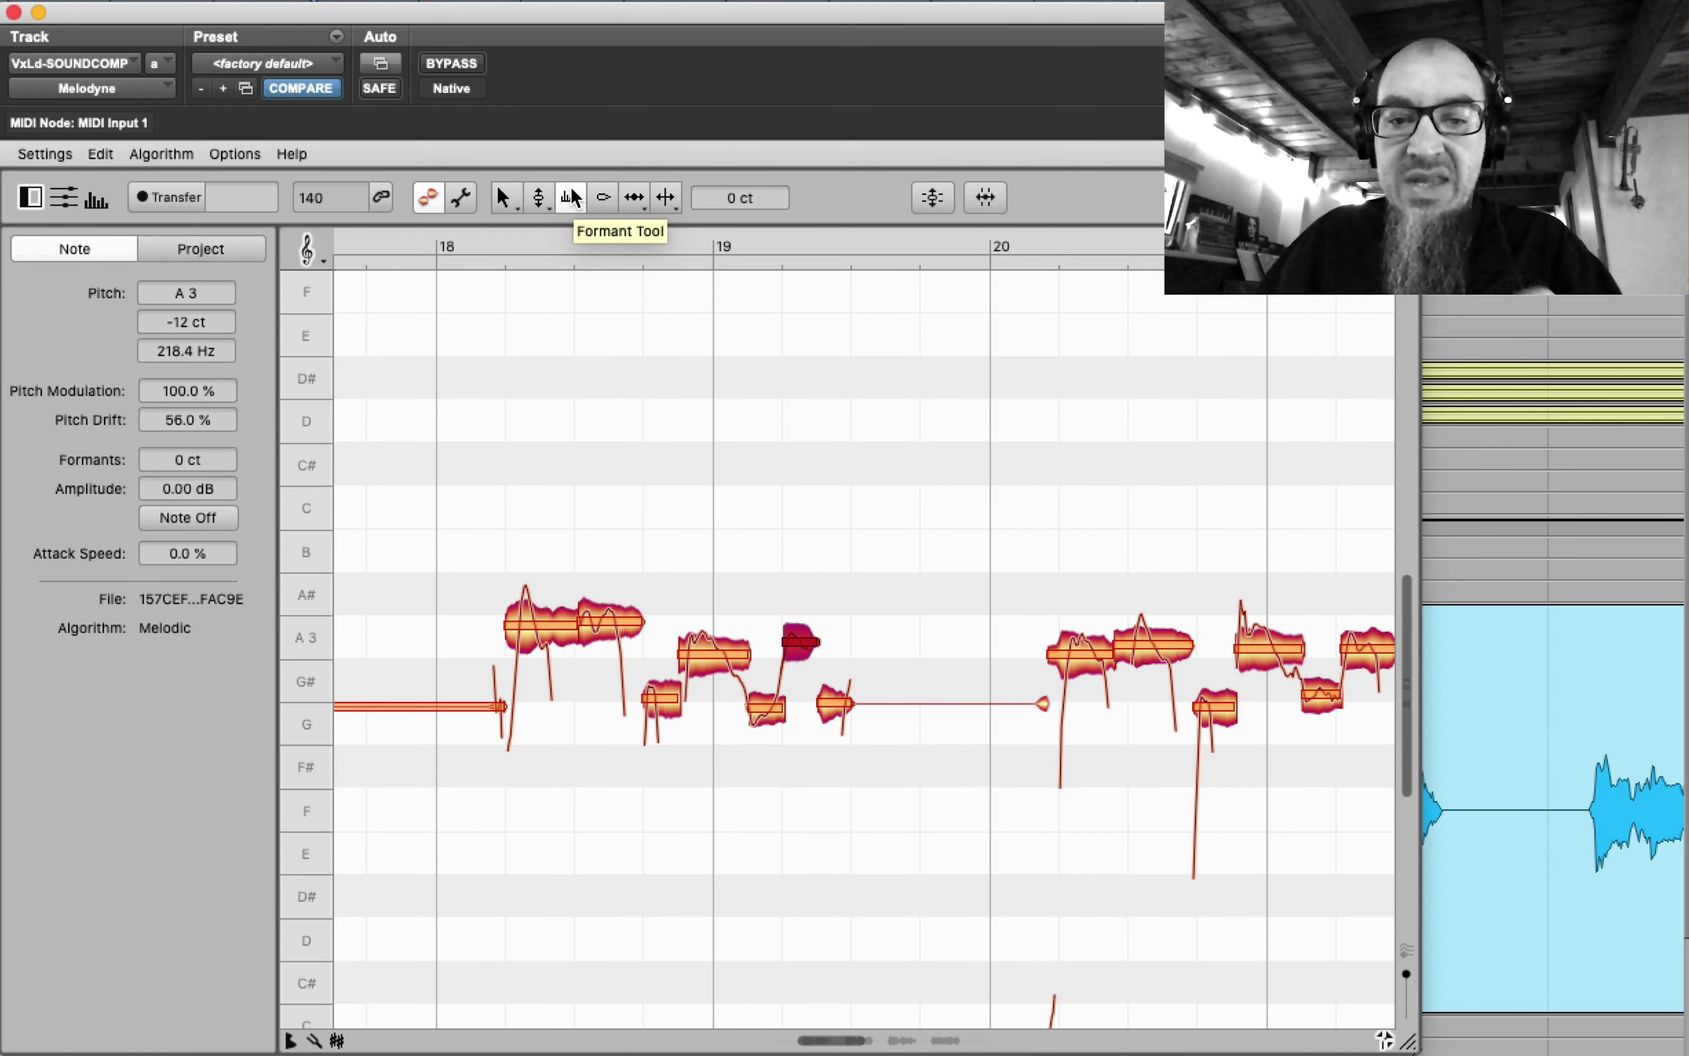
click(527, 315)
key(super+a)
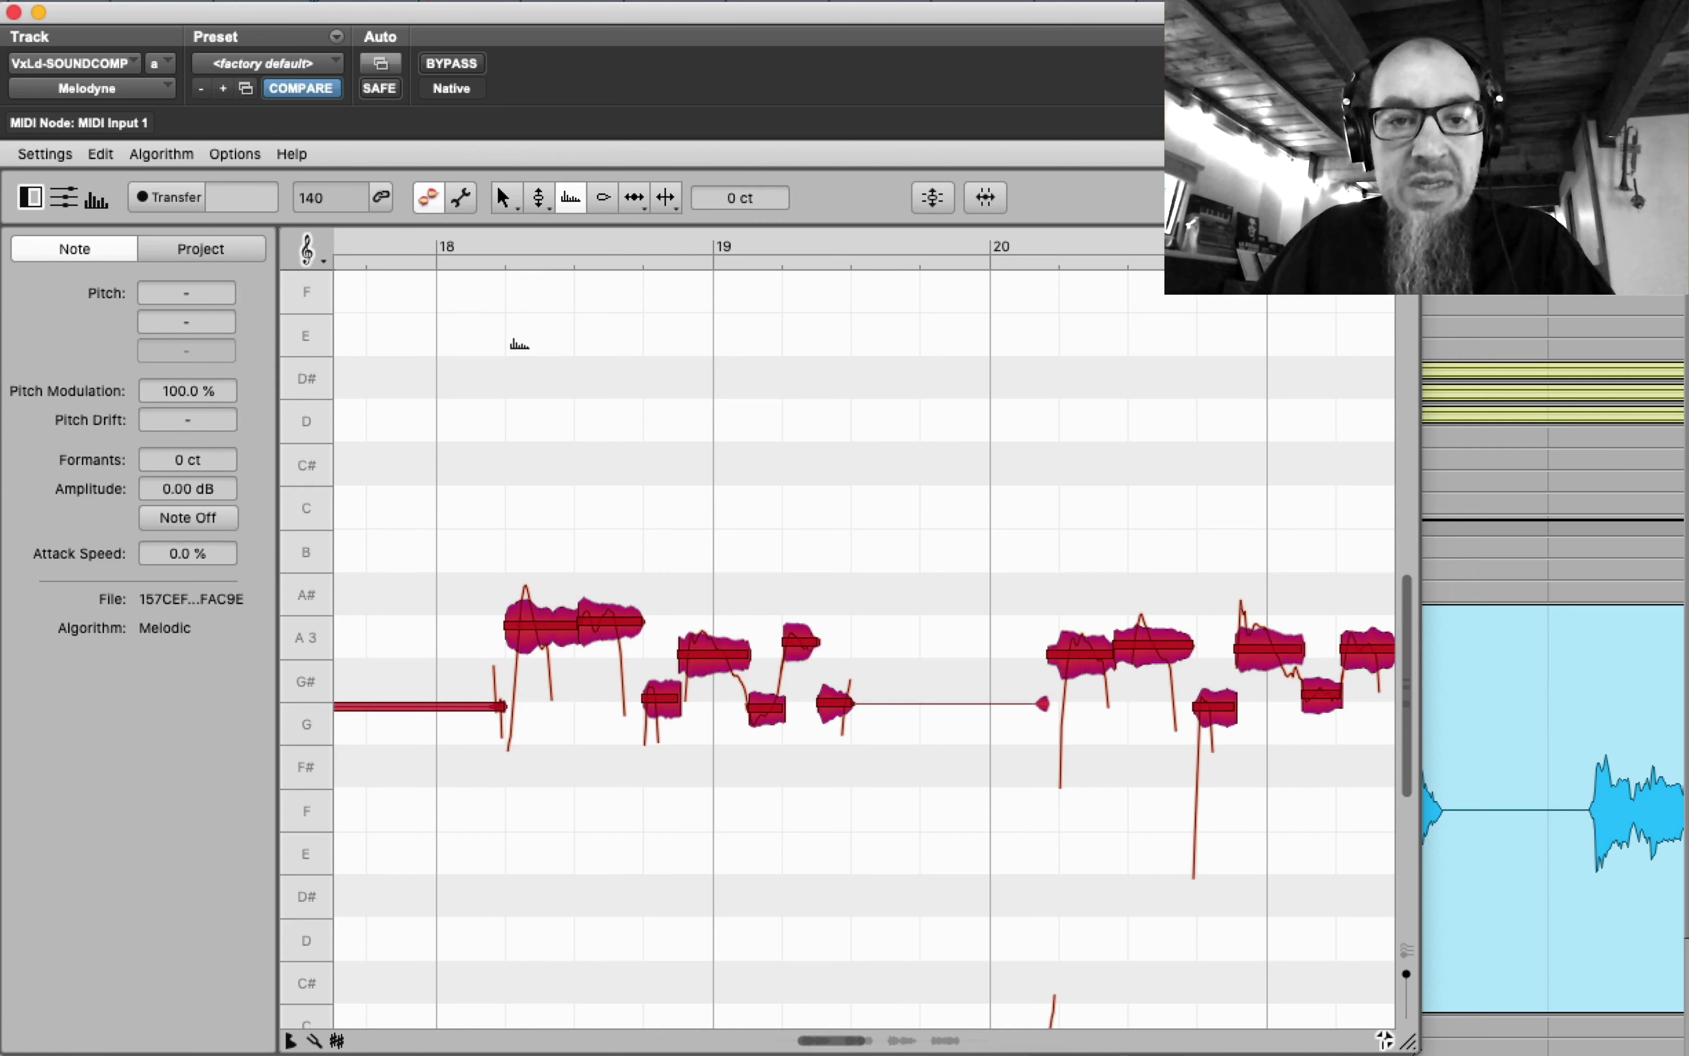
click(110, 158)
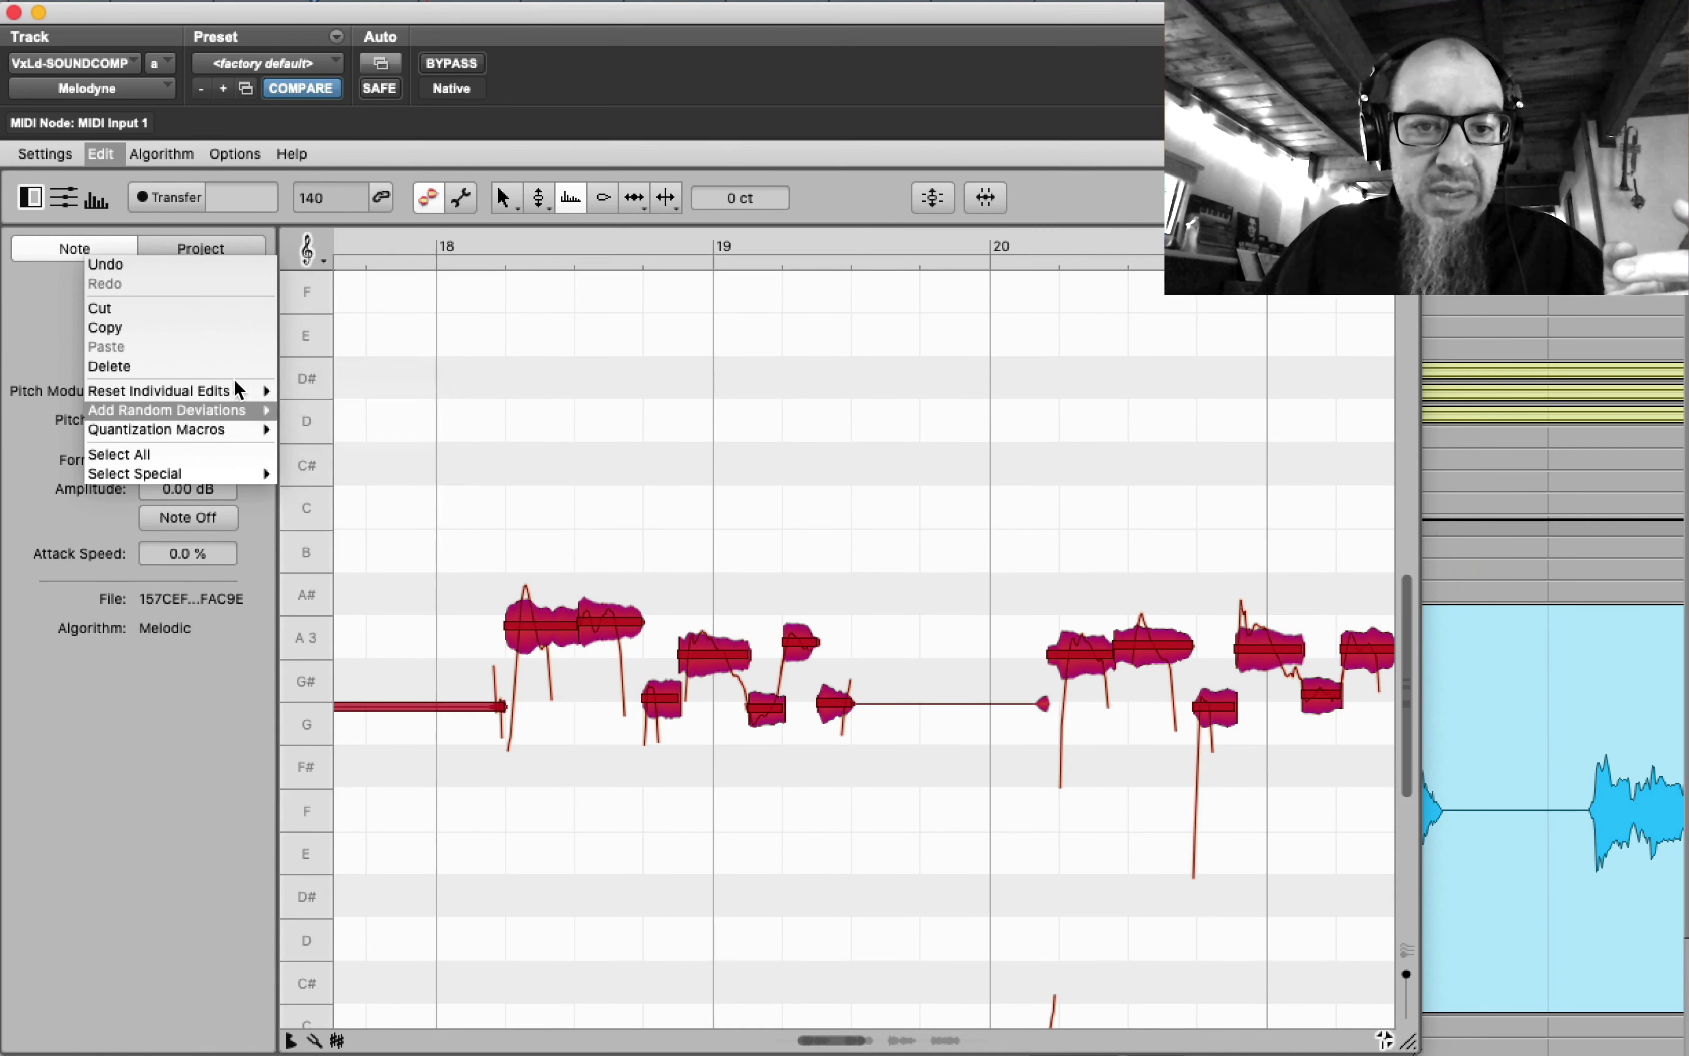
mouse_move(237, 390)
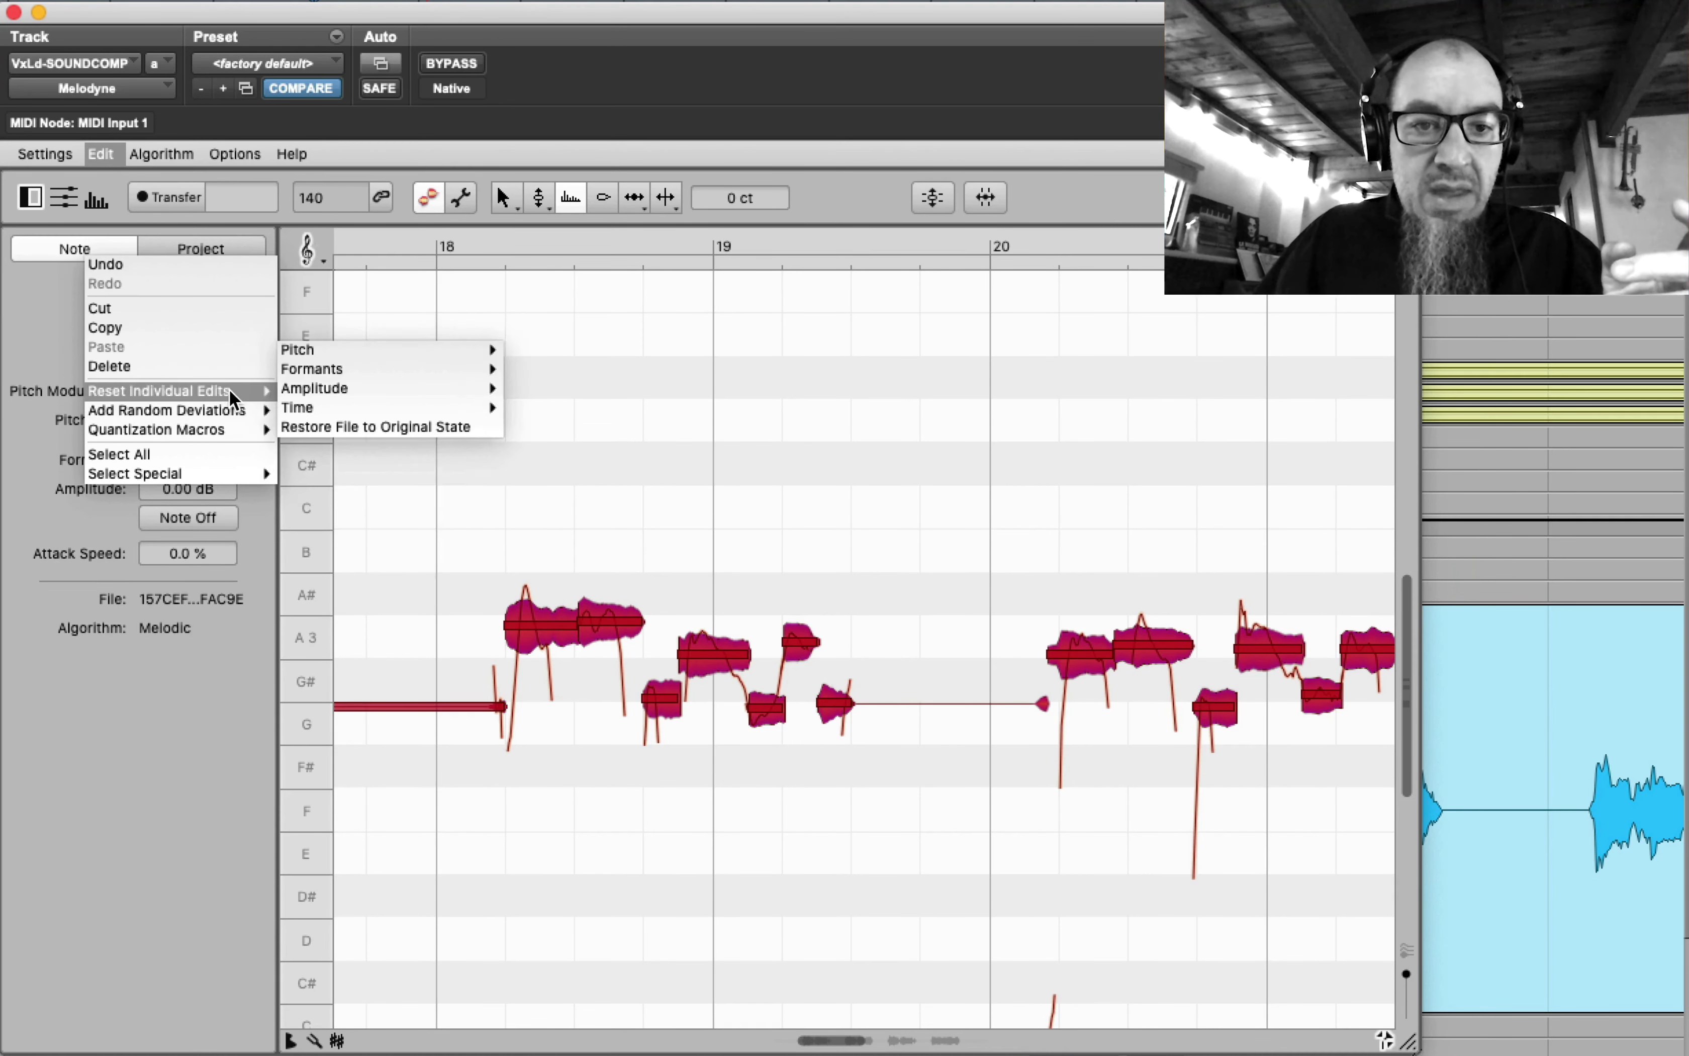
click(480, 427)
- Zoom out the note editor to show the phrases from bar 18 to bar 25, and reposition and enlarge the plug-in window
right_click(803, 497)
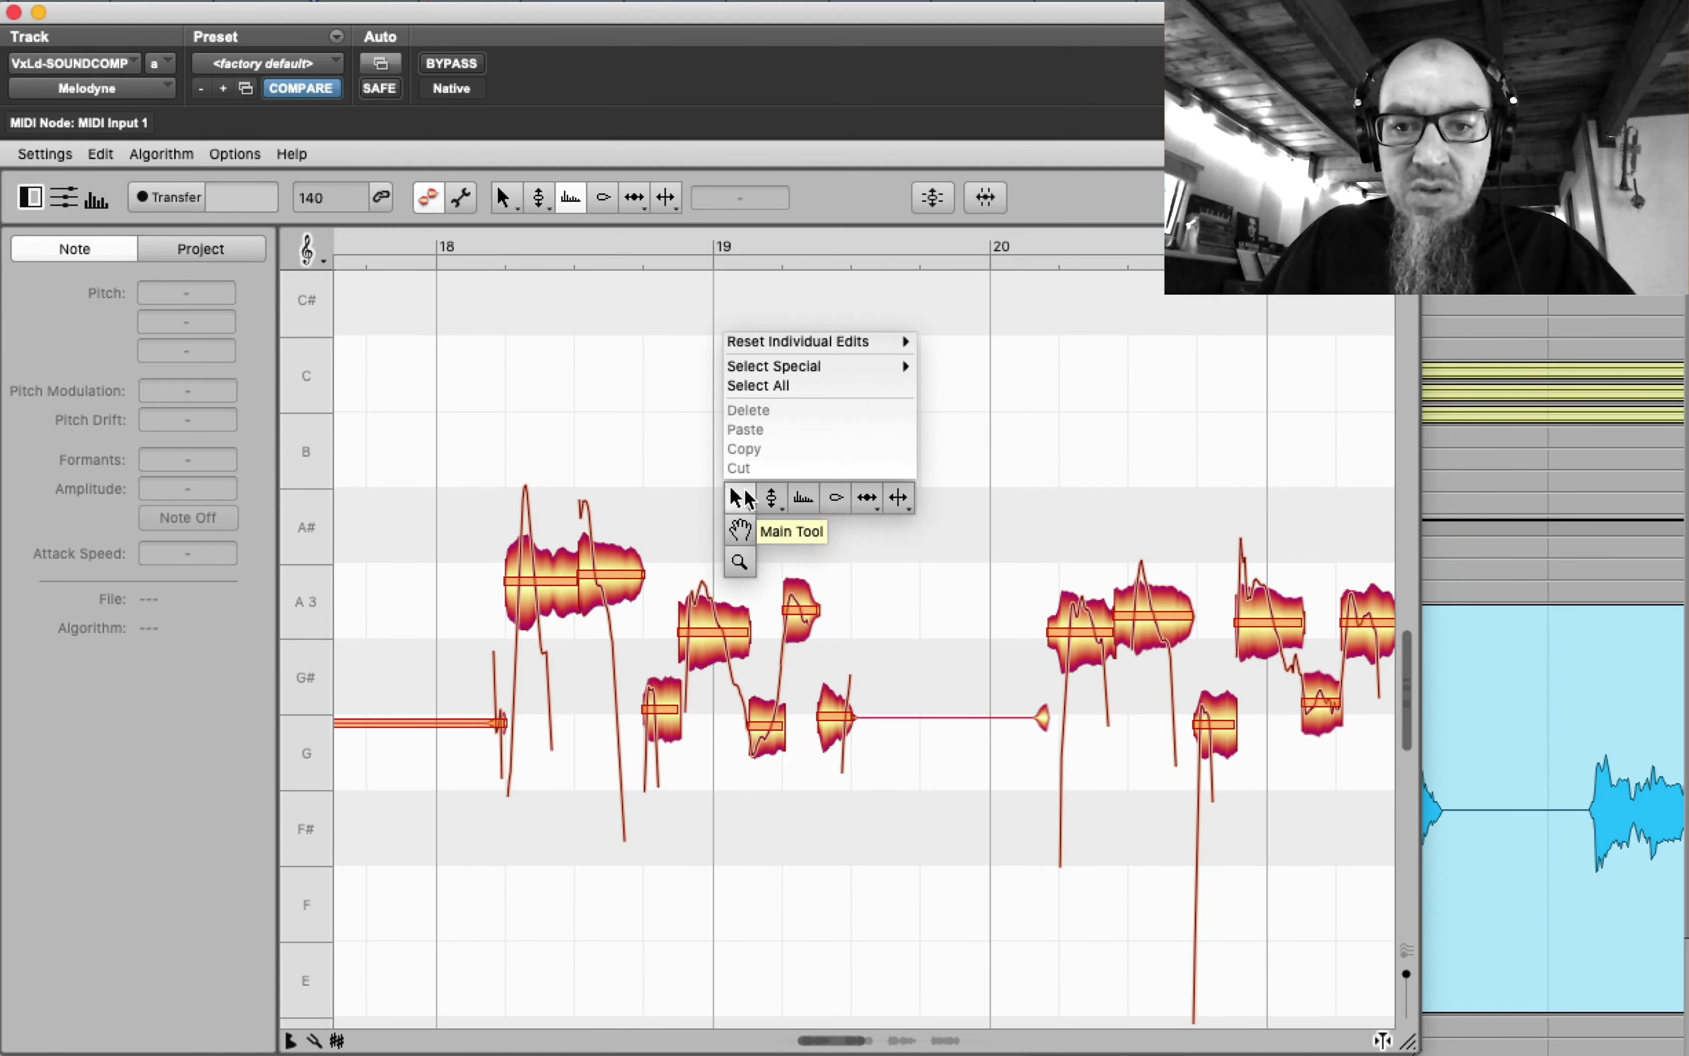
click(740, 562)
drag(810, 370, 652, 327)
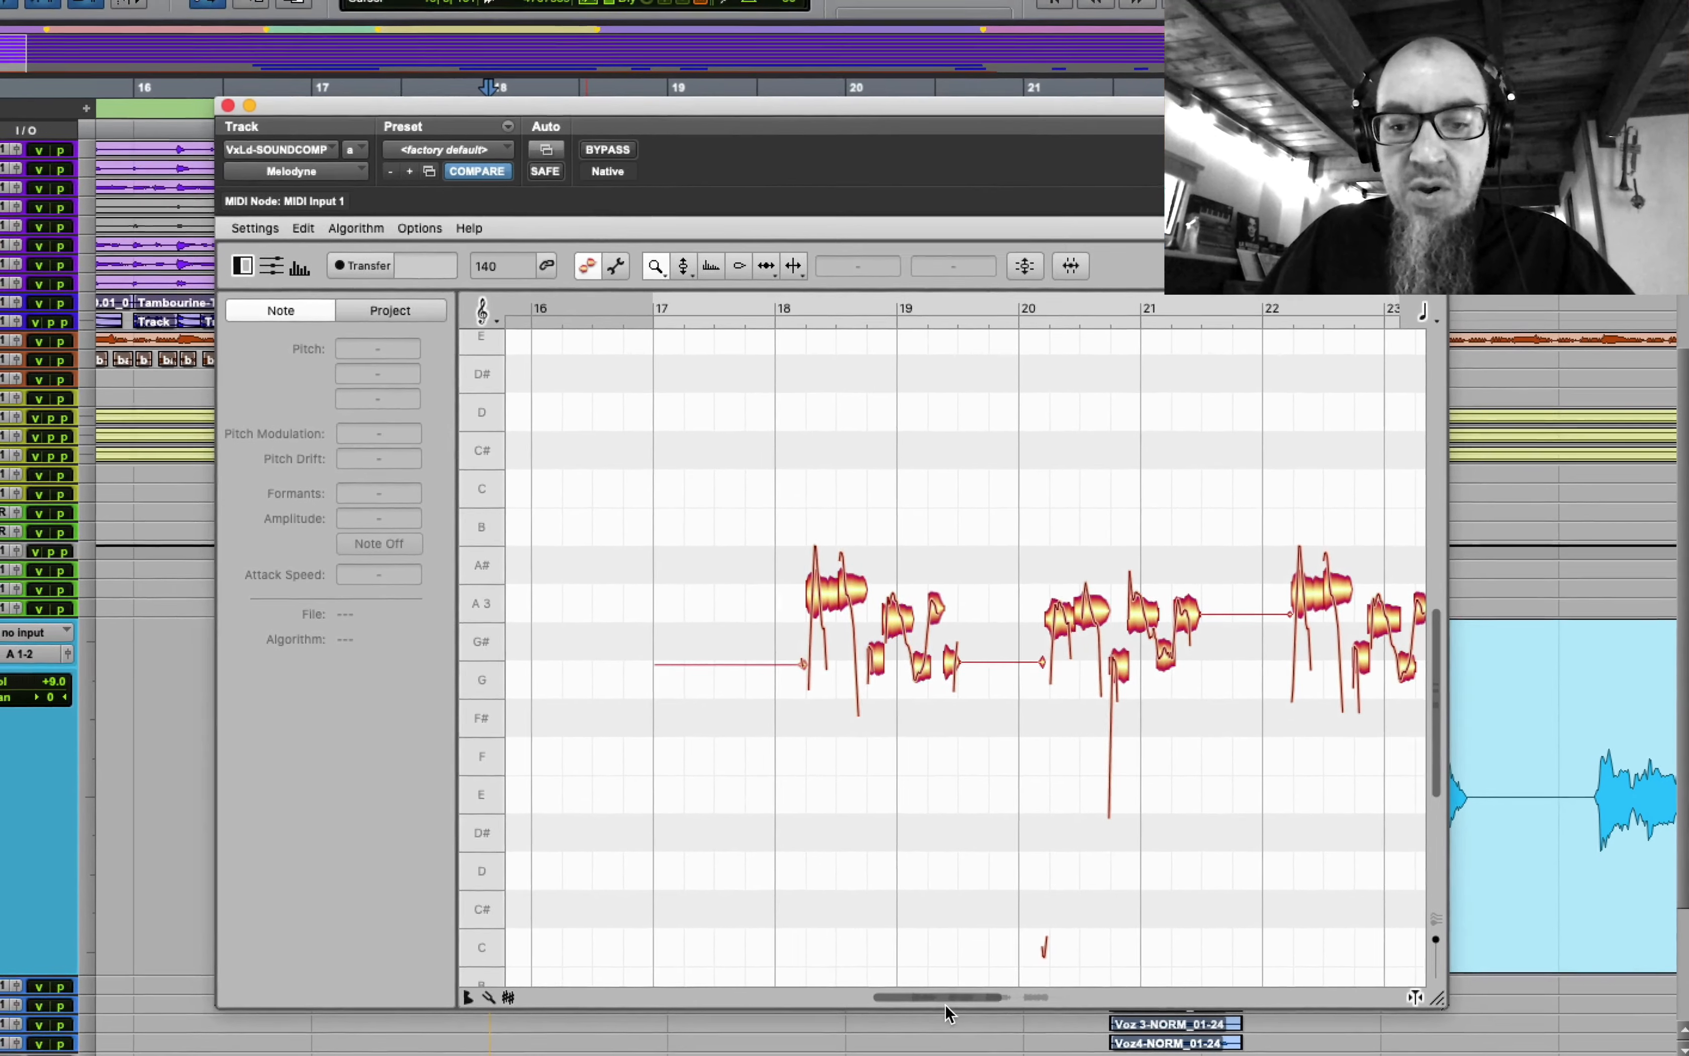
drag(945, 1005, 1037, 977)
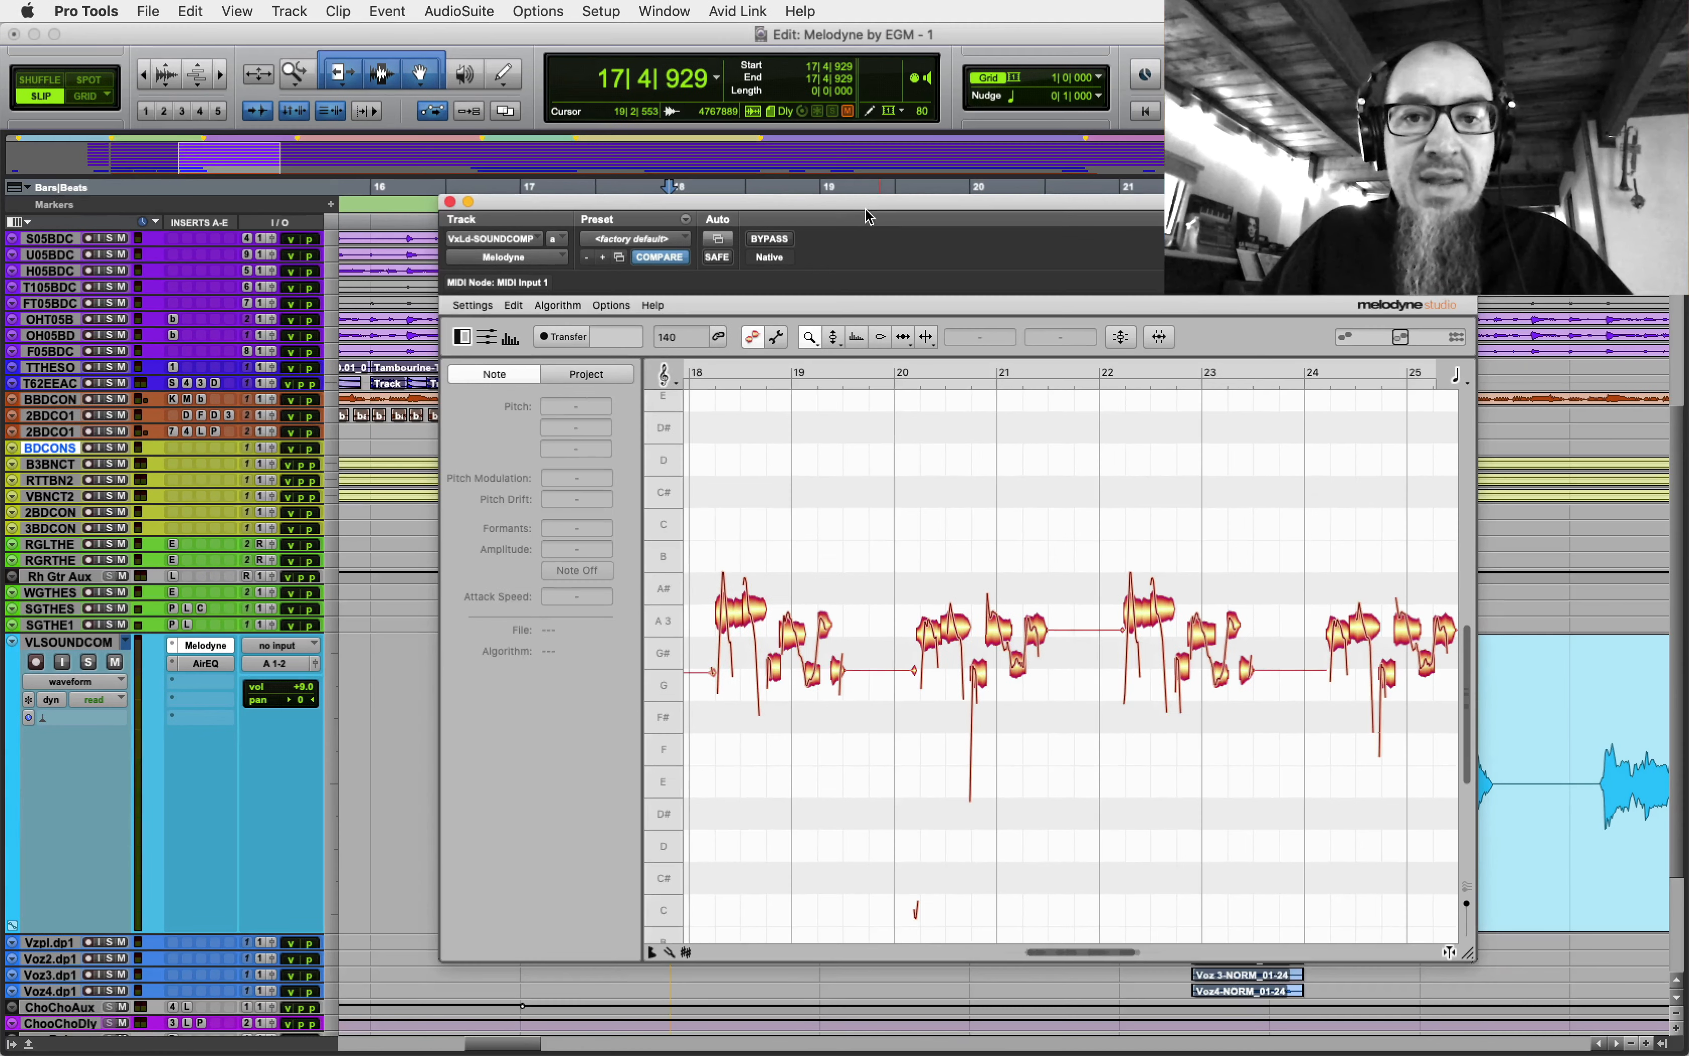
drag(866, 210, 767, 167)
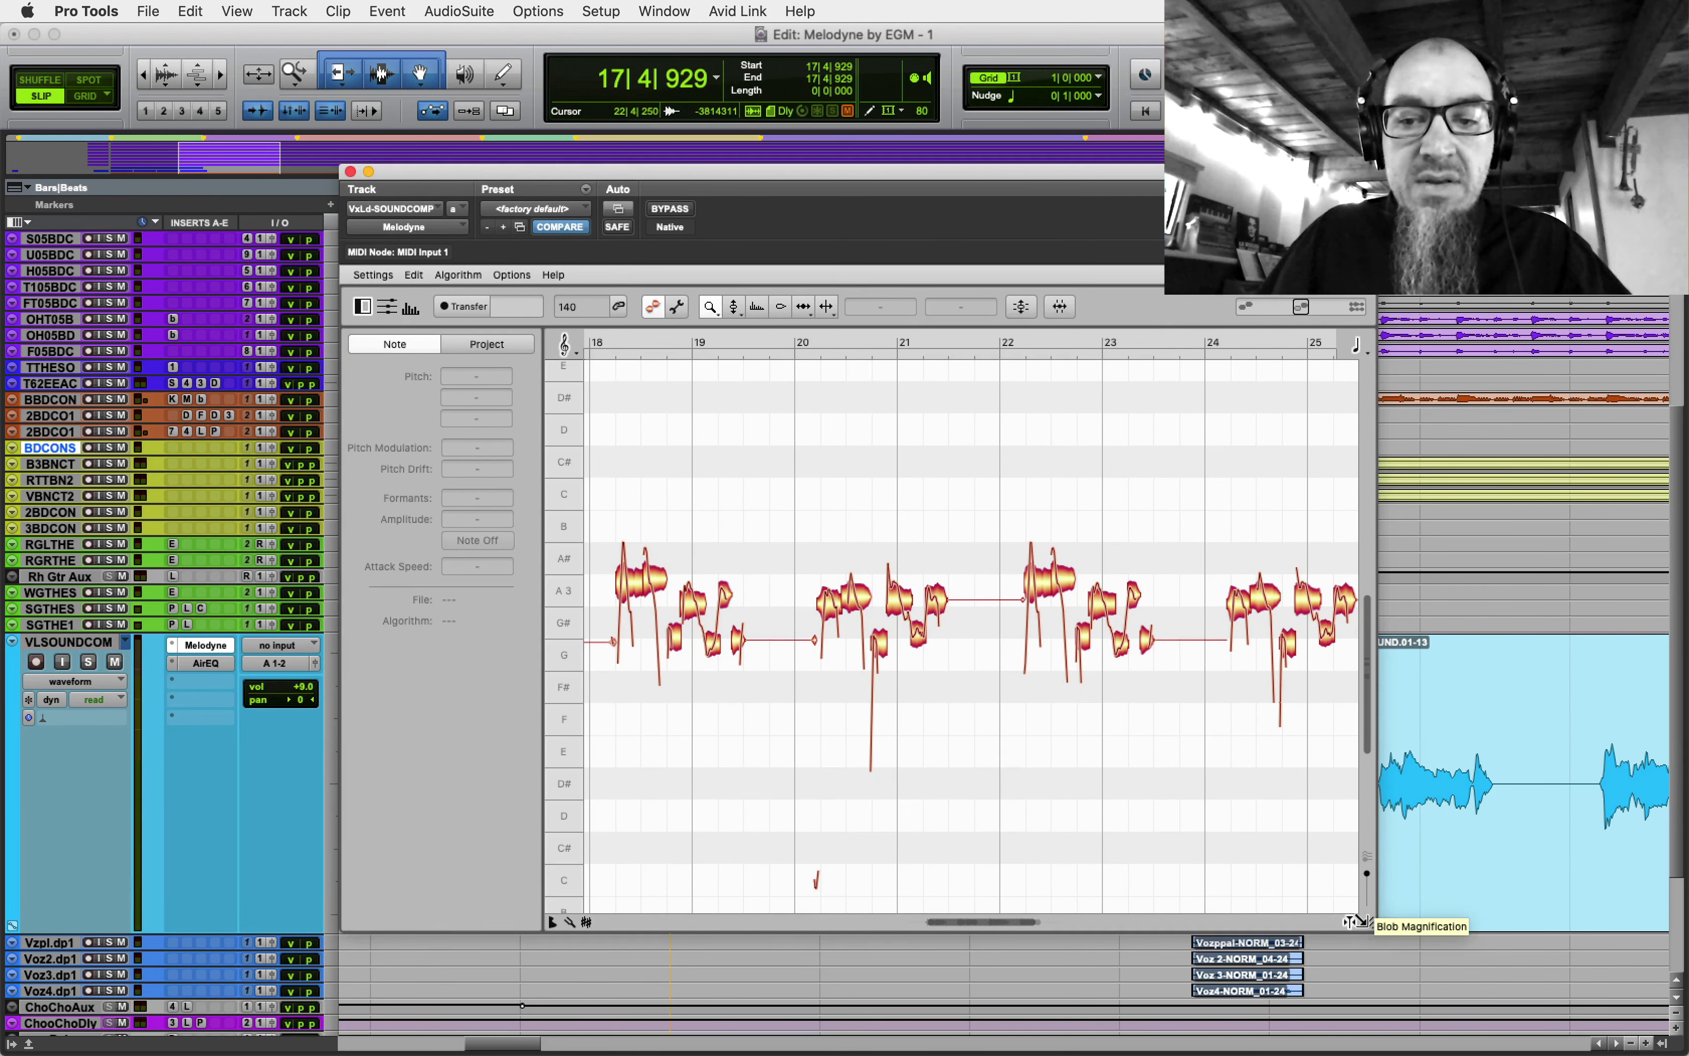
drag(1361, 922, 1474, 975)
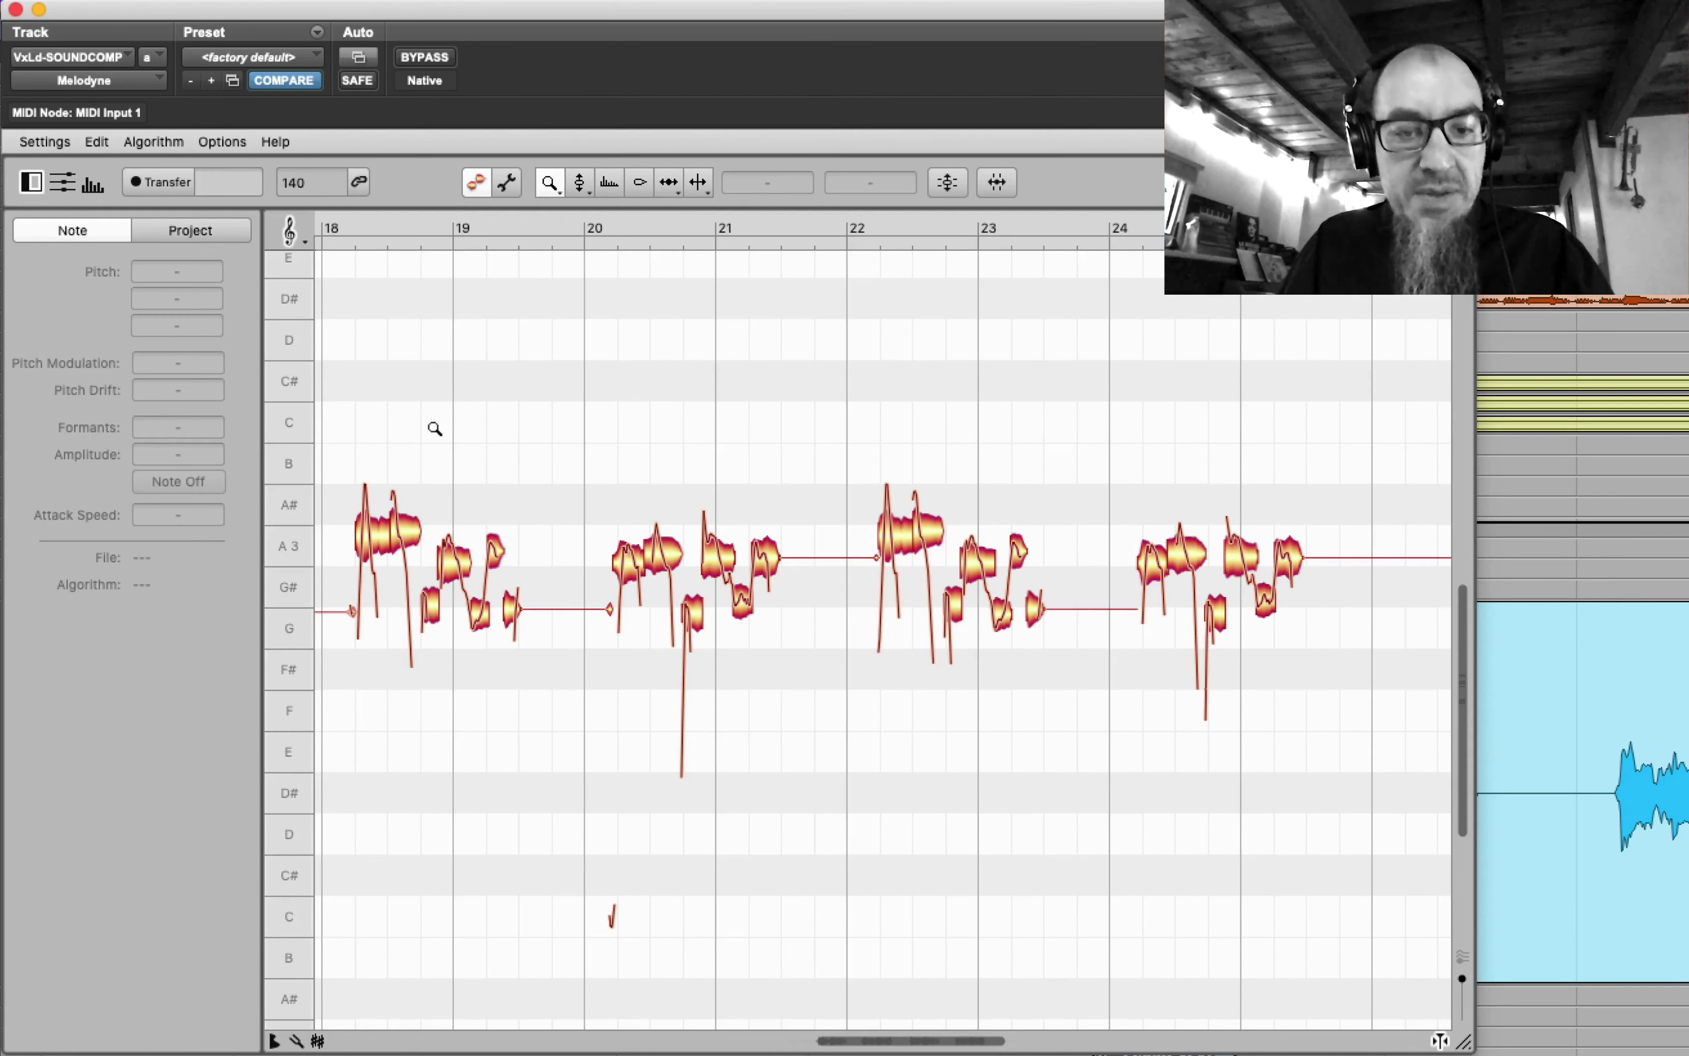
- Snap all notes of the bar 20 phrase to their nearest semitones with the Pitch tool
right_click(435, 429)
click(465, 373)
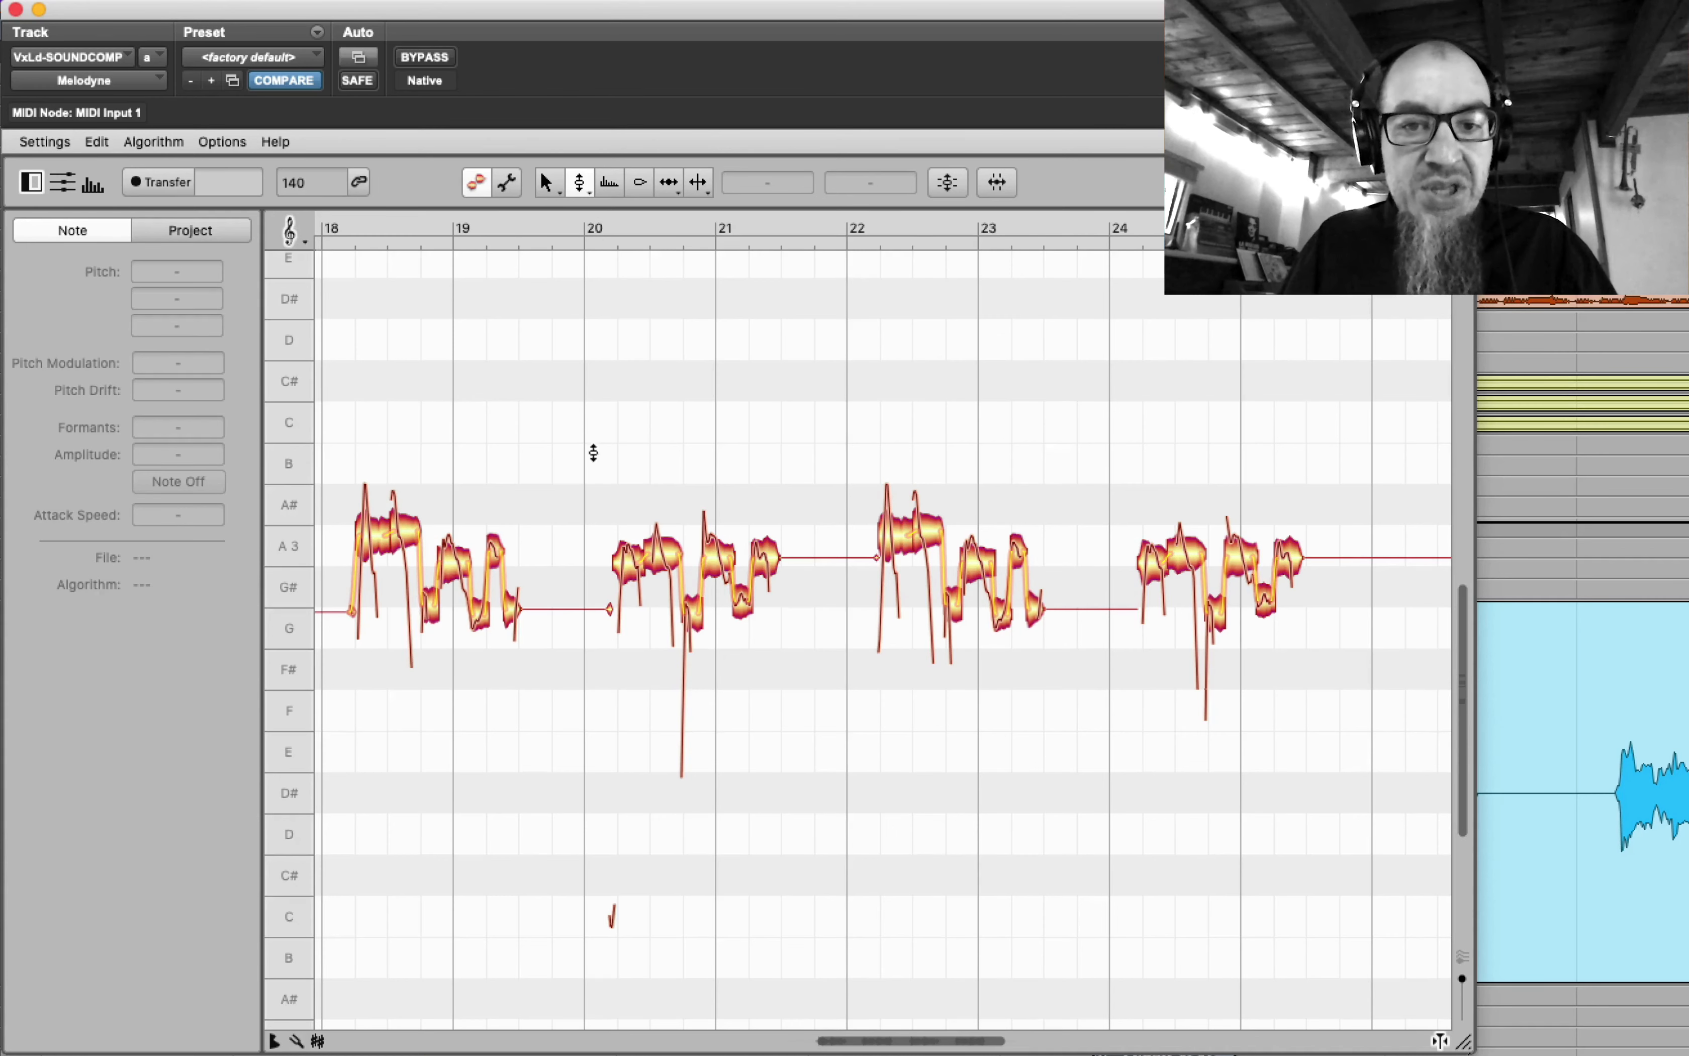
drag(586, 445, 792, 699)
right_click(672, 456)
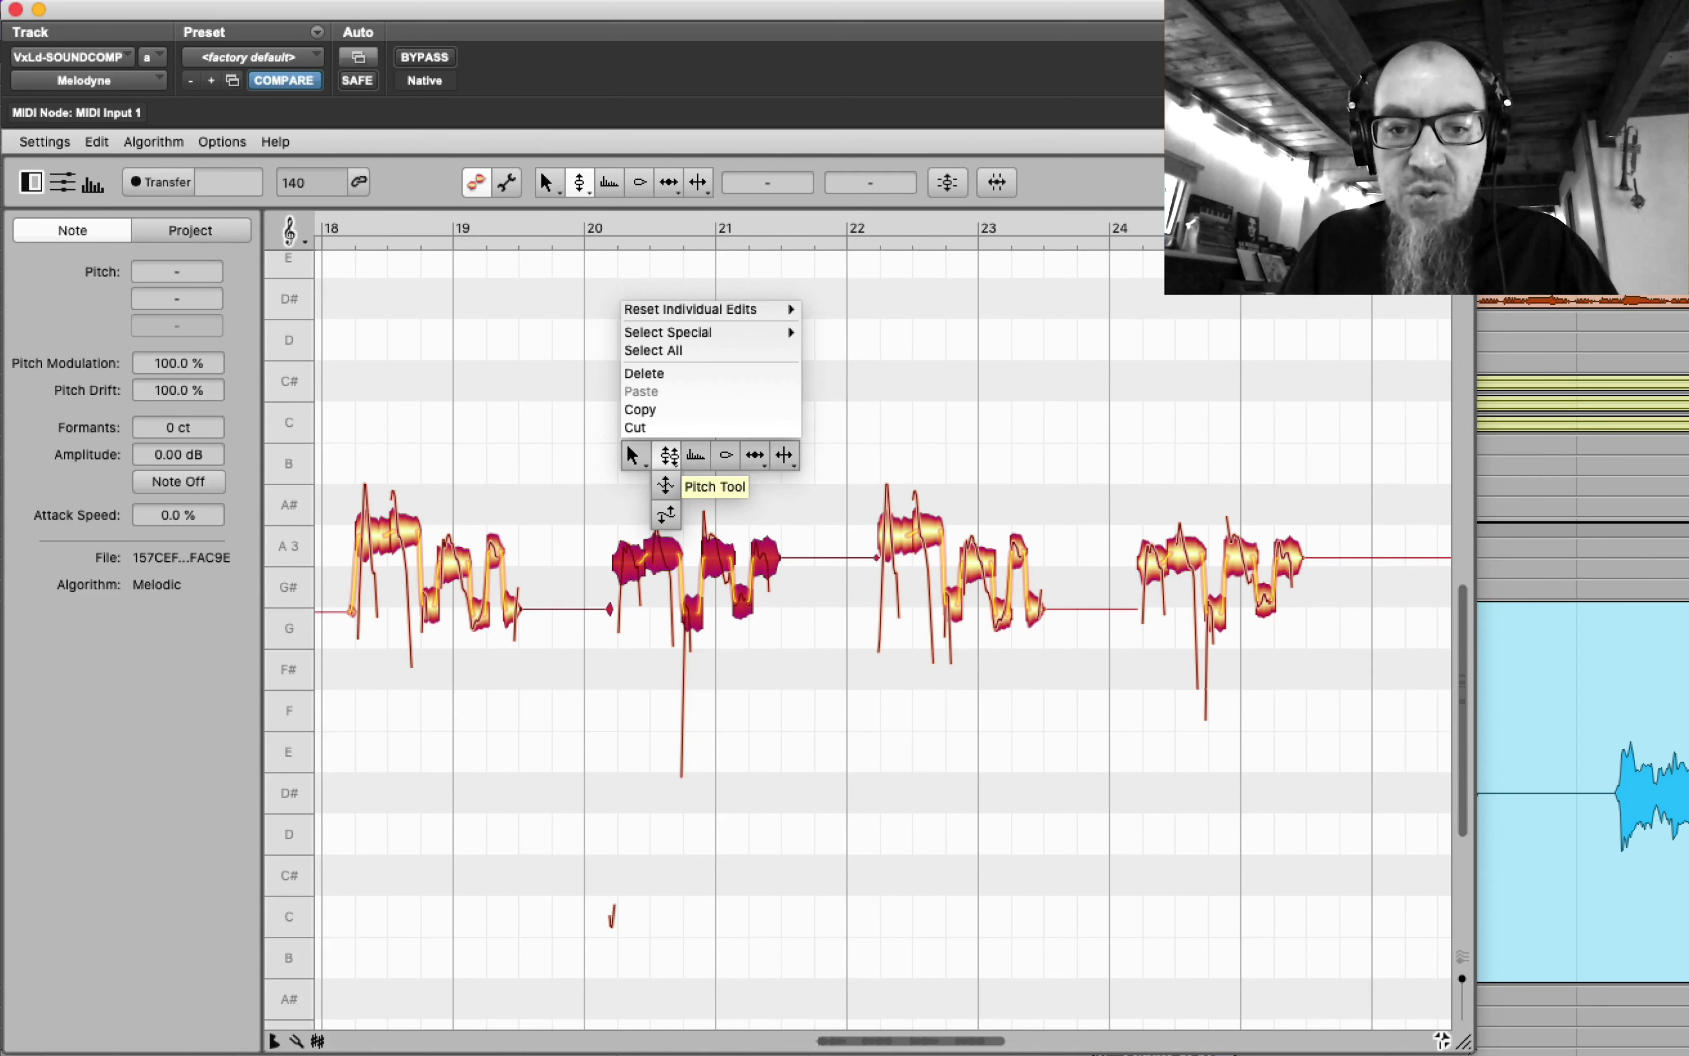
click(666, 485)
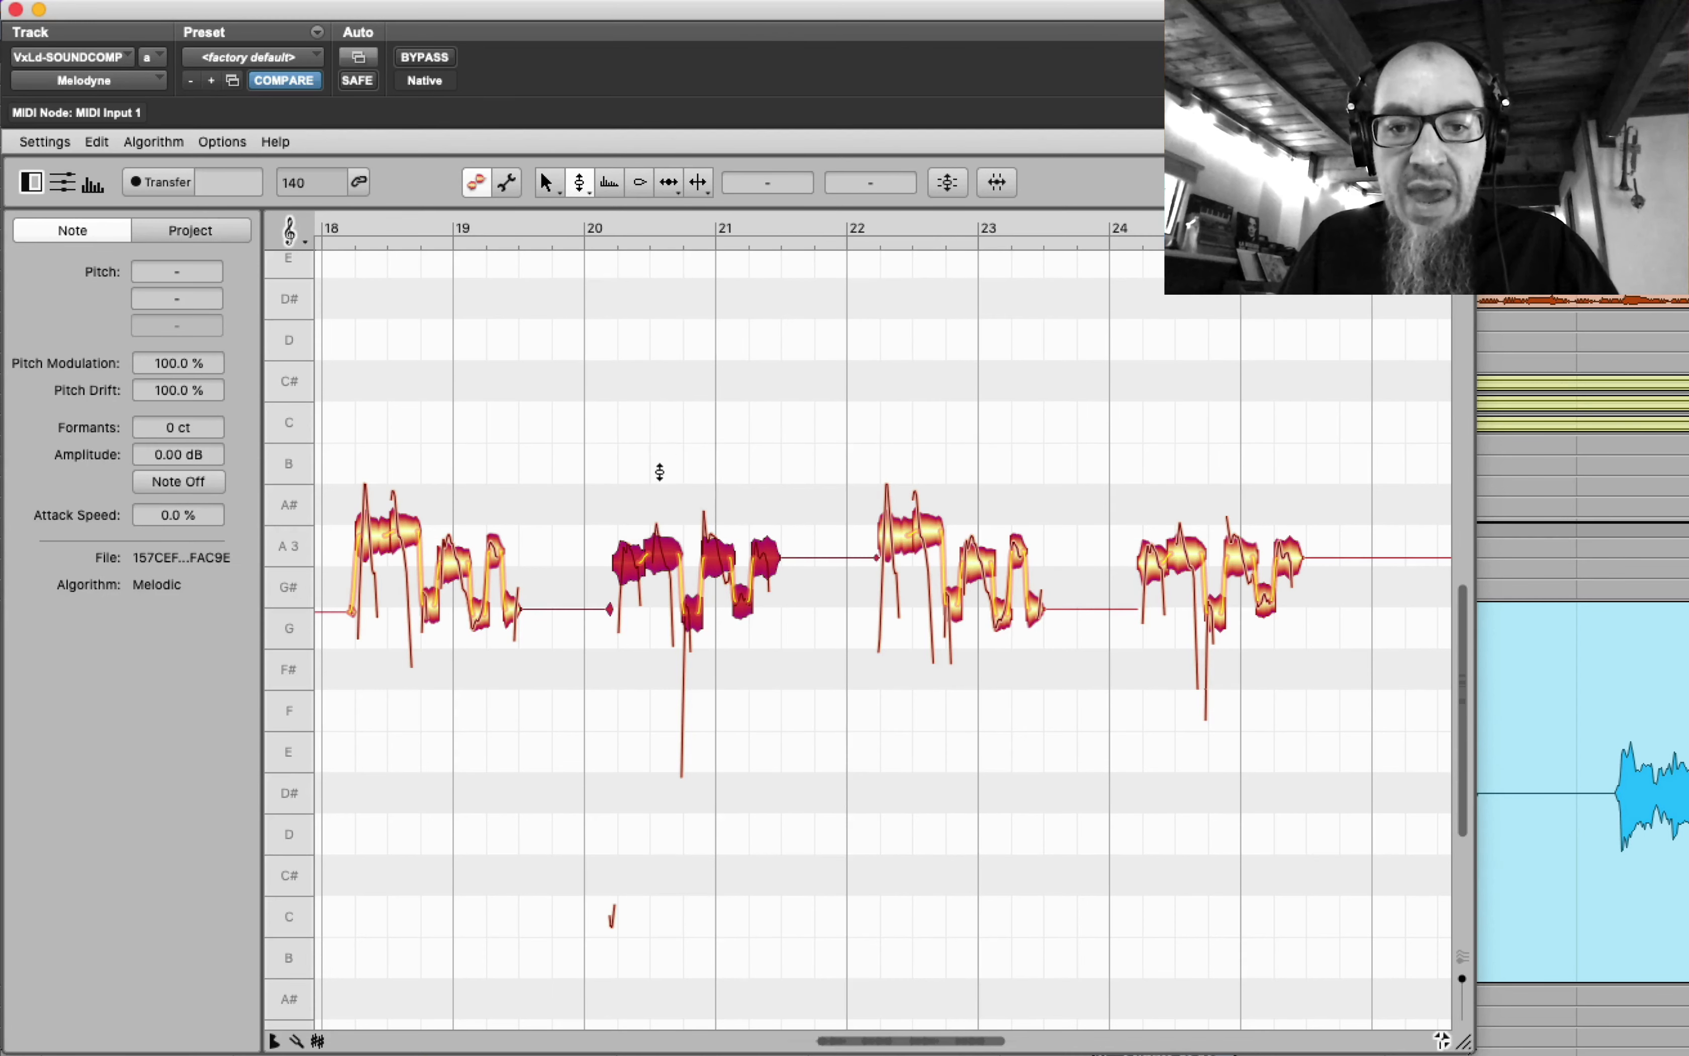
double_click(625, 554)
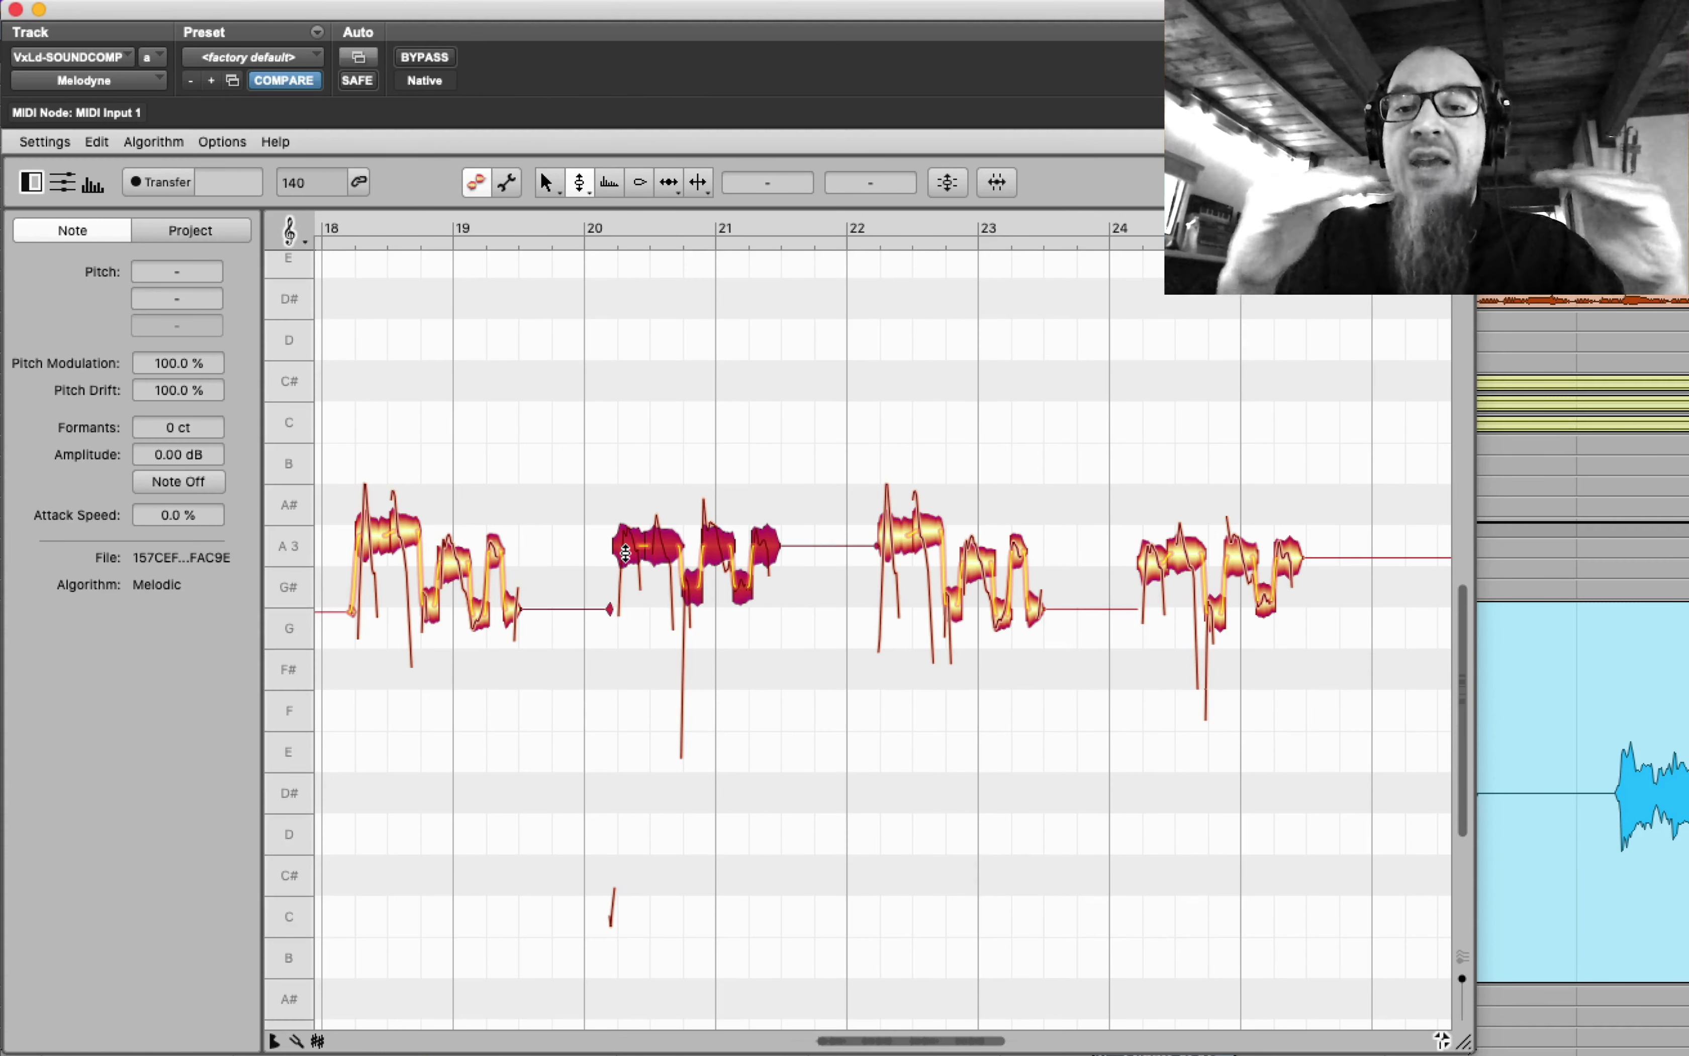
click(664, 508)
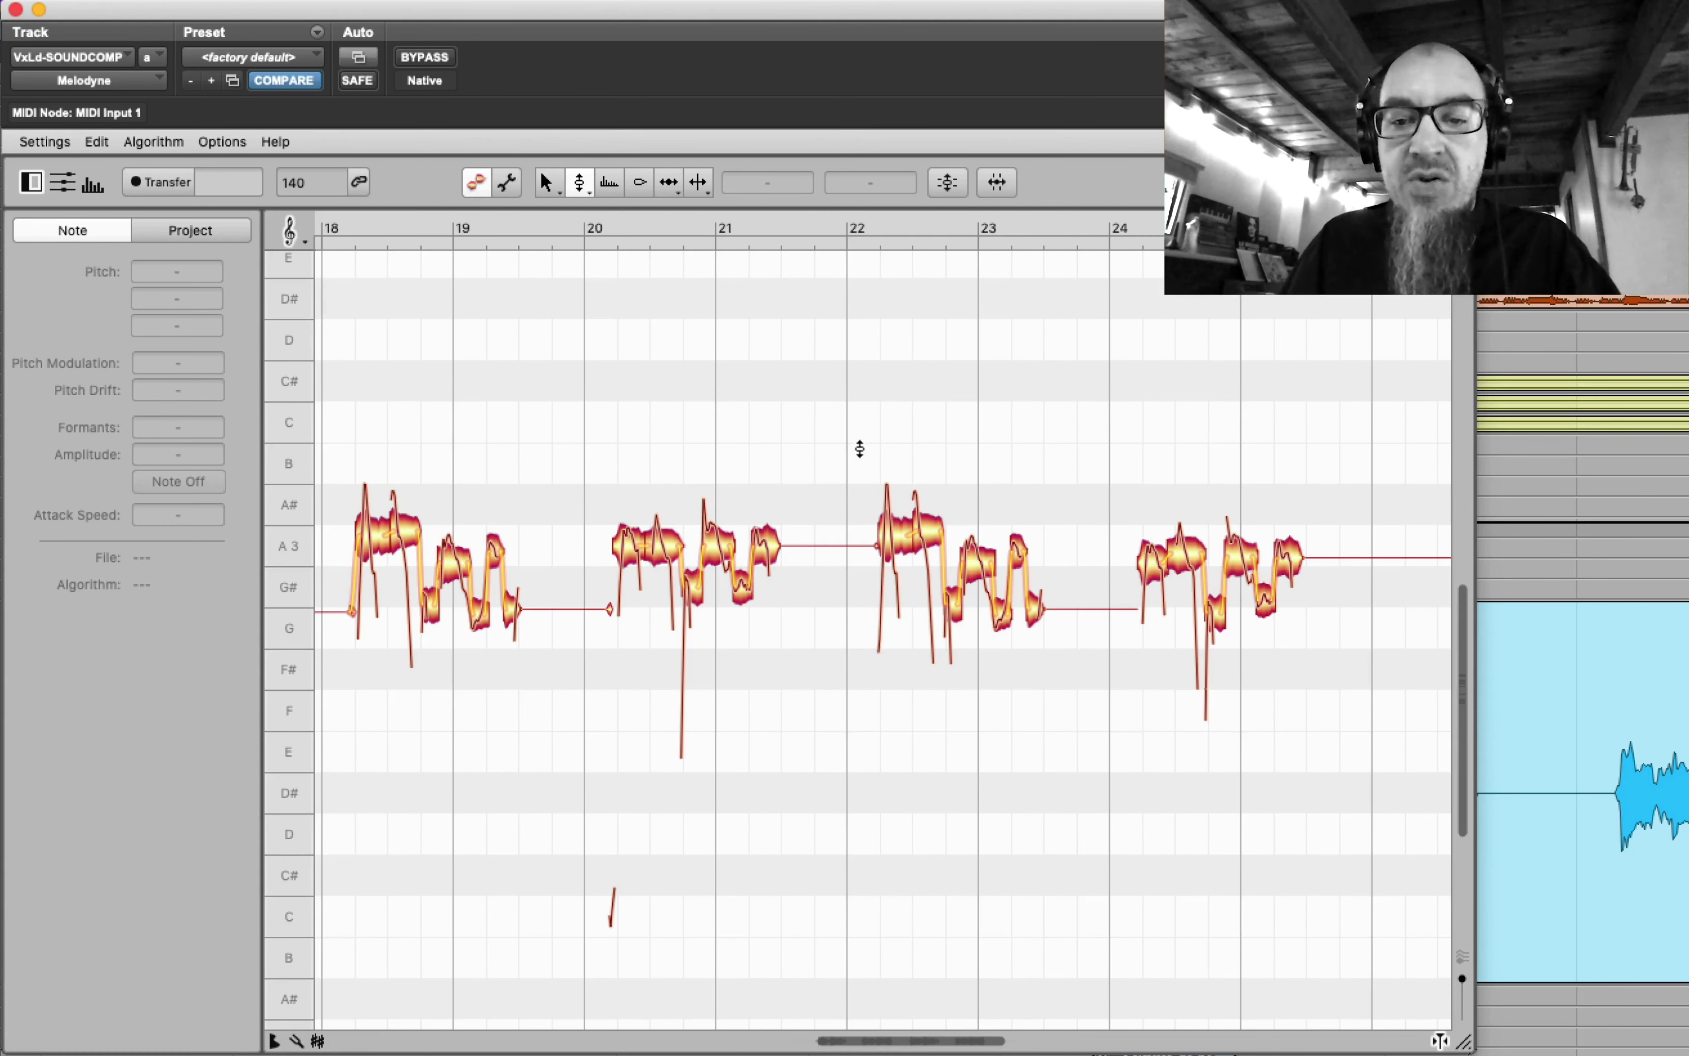
- Snap the notes of the bar 22 phrase to their nearest semitones and lower its second note to A 3
drag(861, 449, 1054, 691)
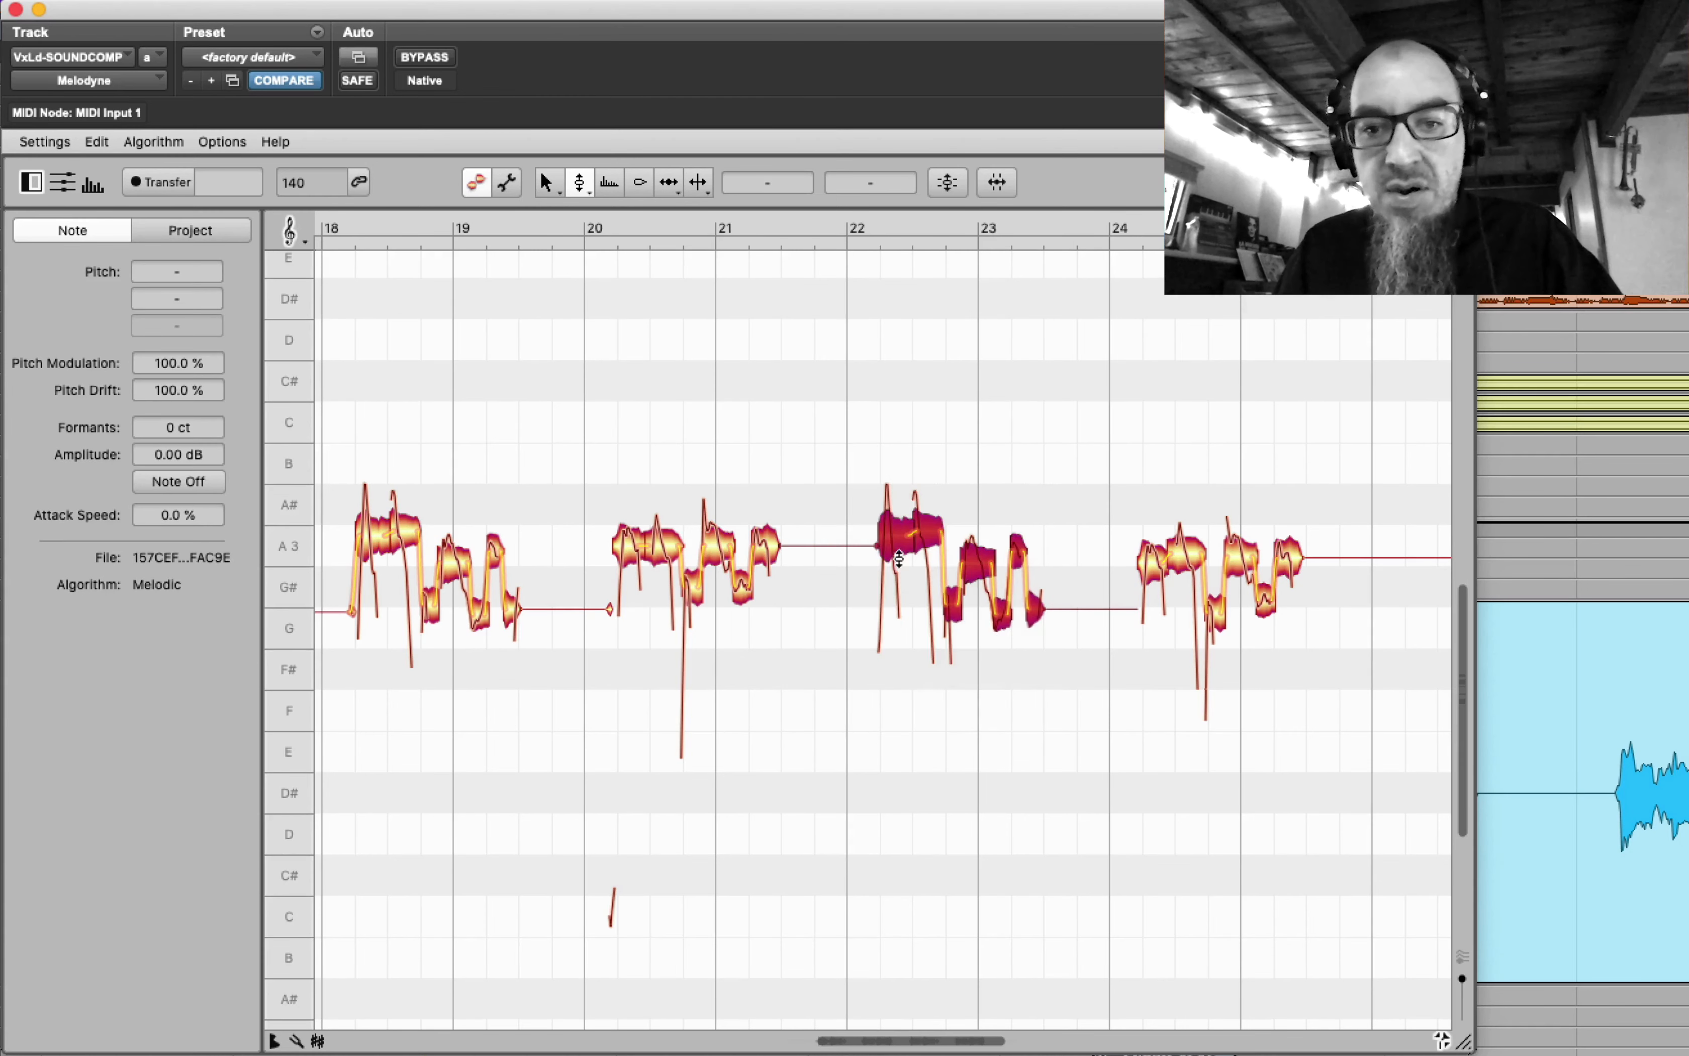
double_click(891, 537)
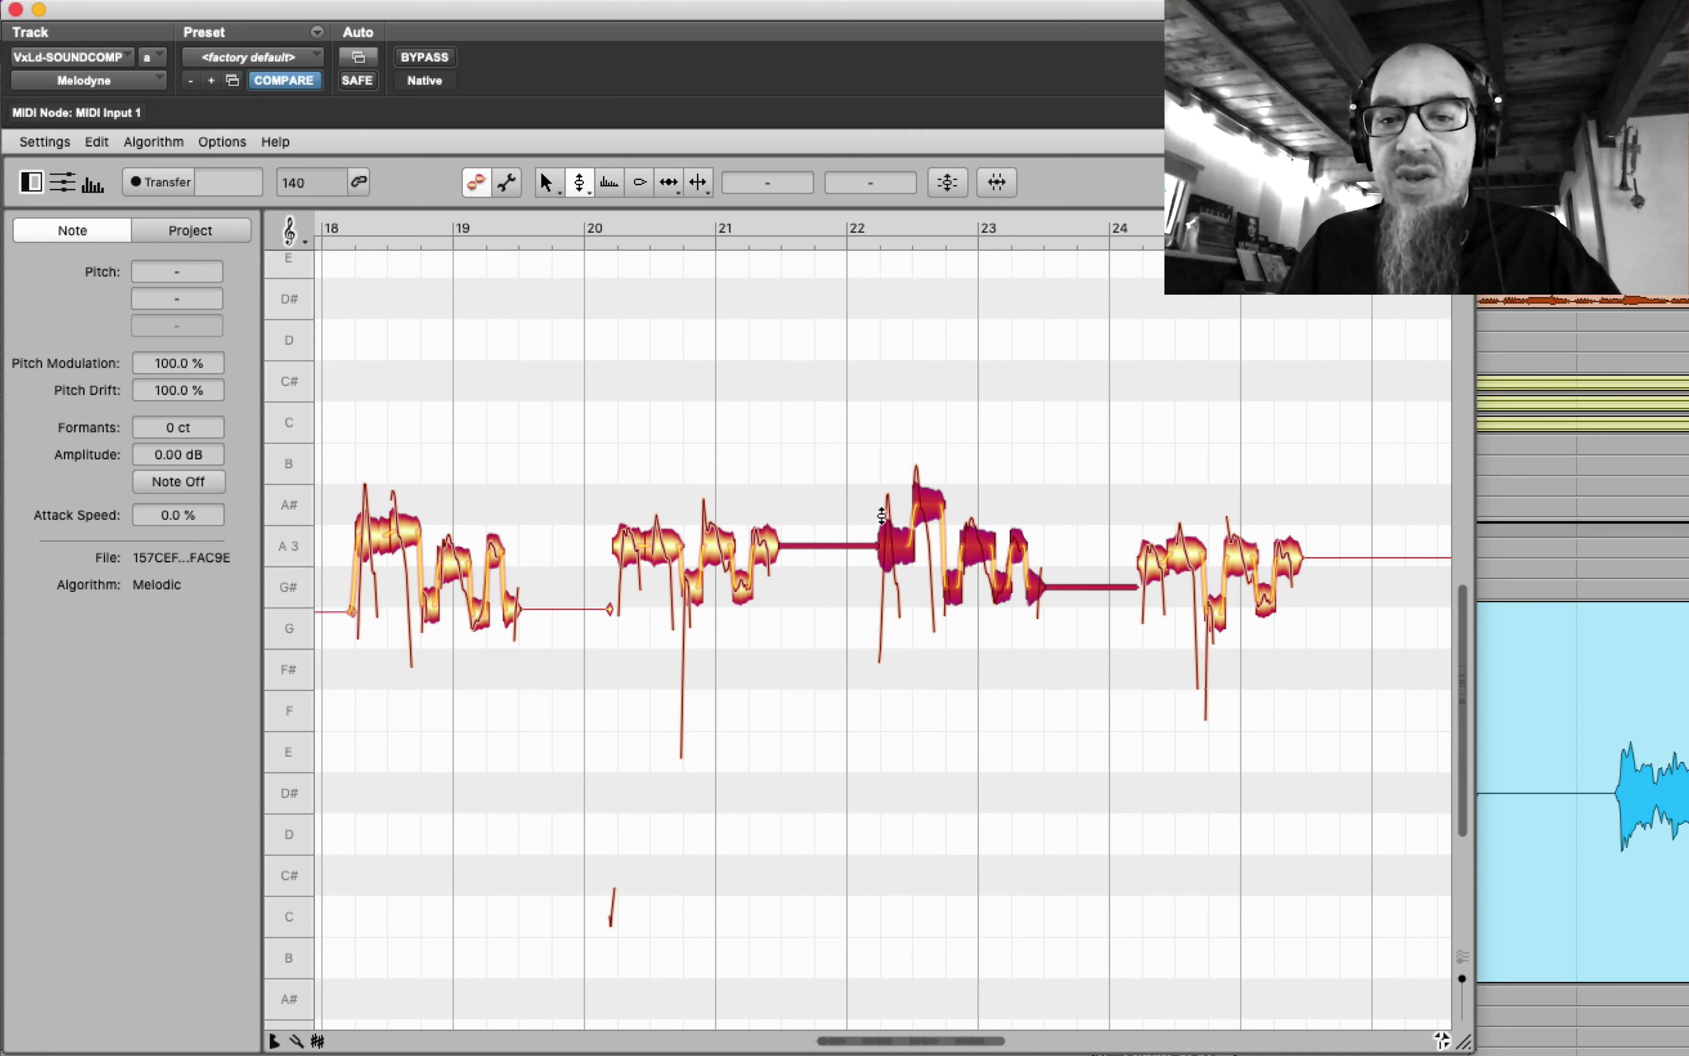
click(919, 420)
click(923, 496)
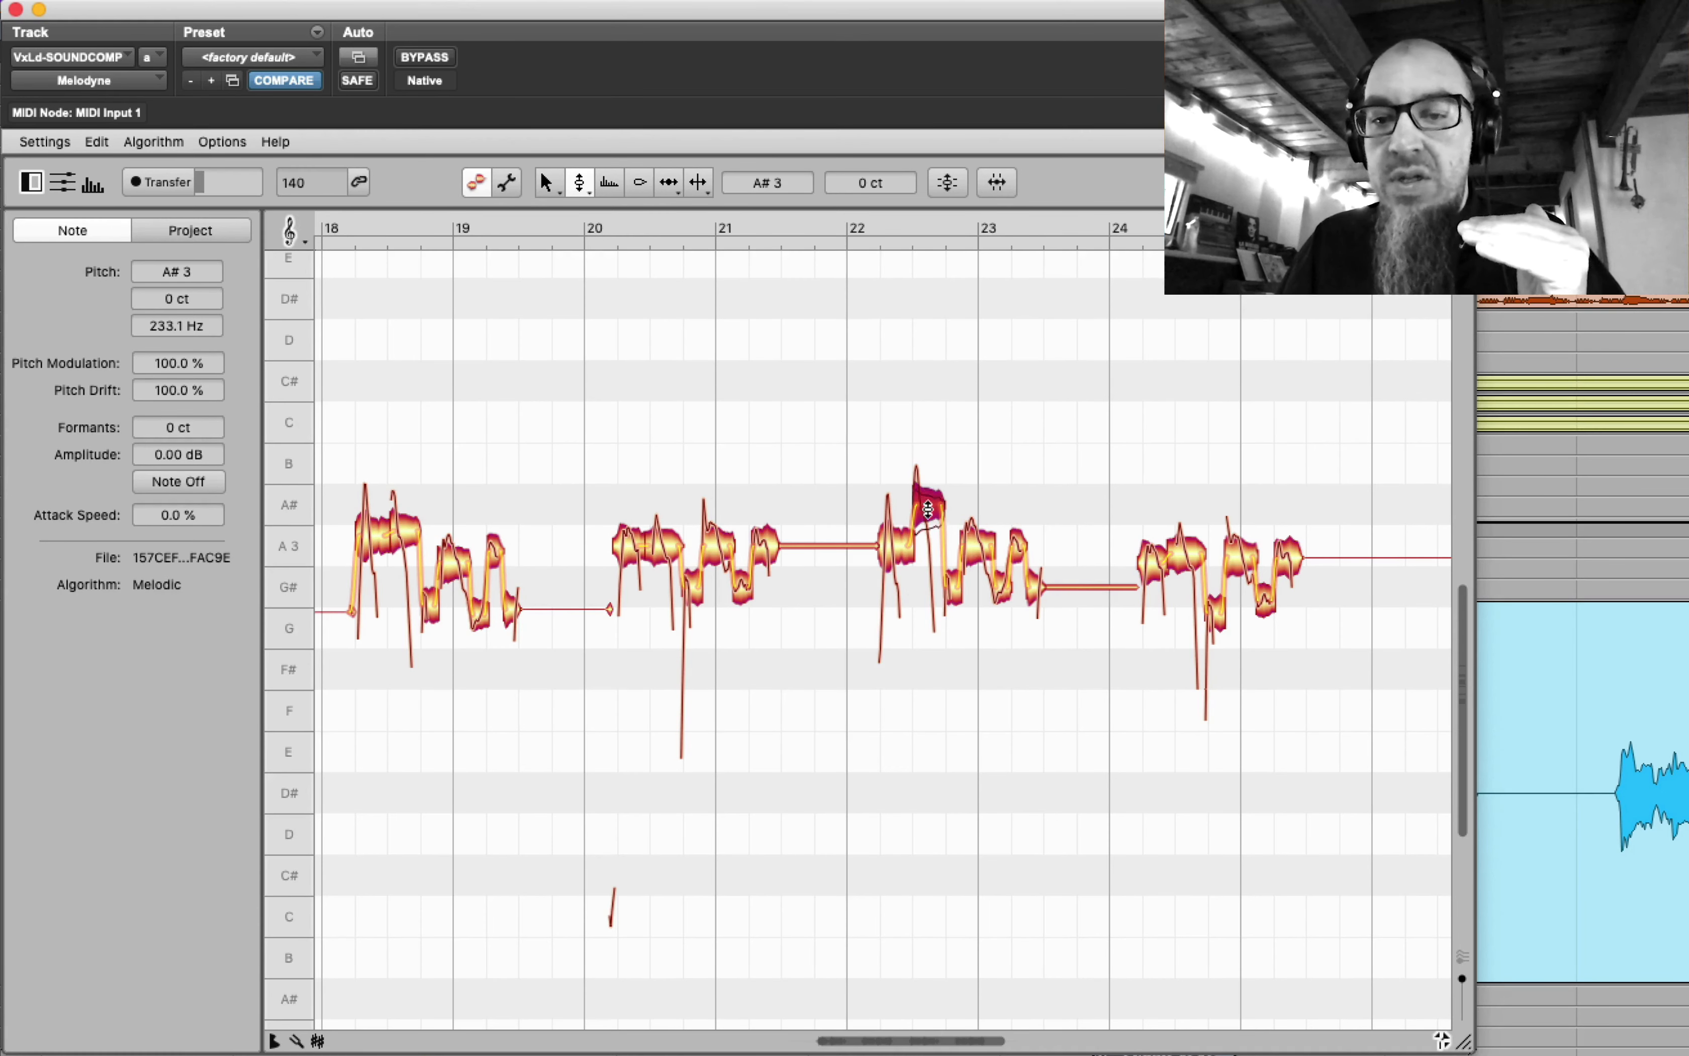
drag(929, 501, 929, 533)
click(869, 465)
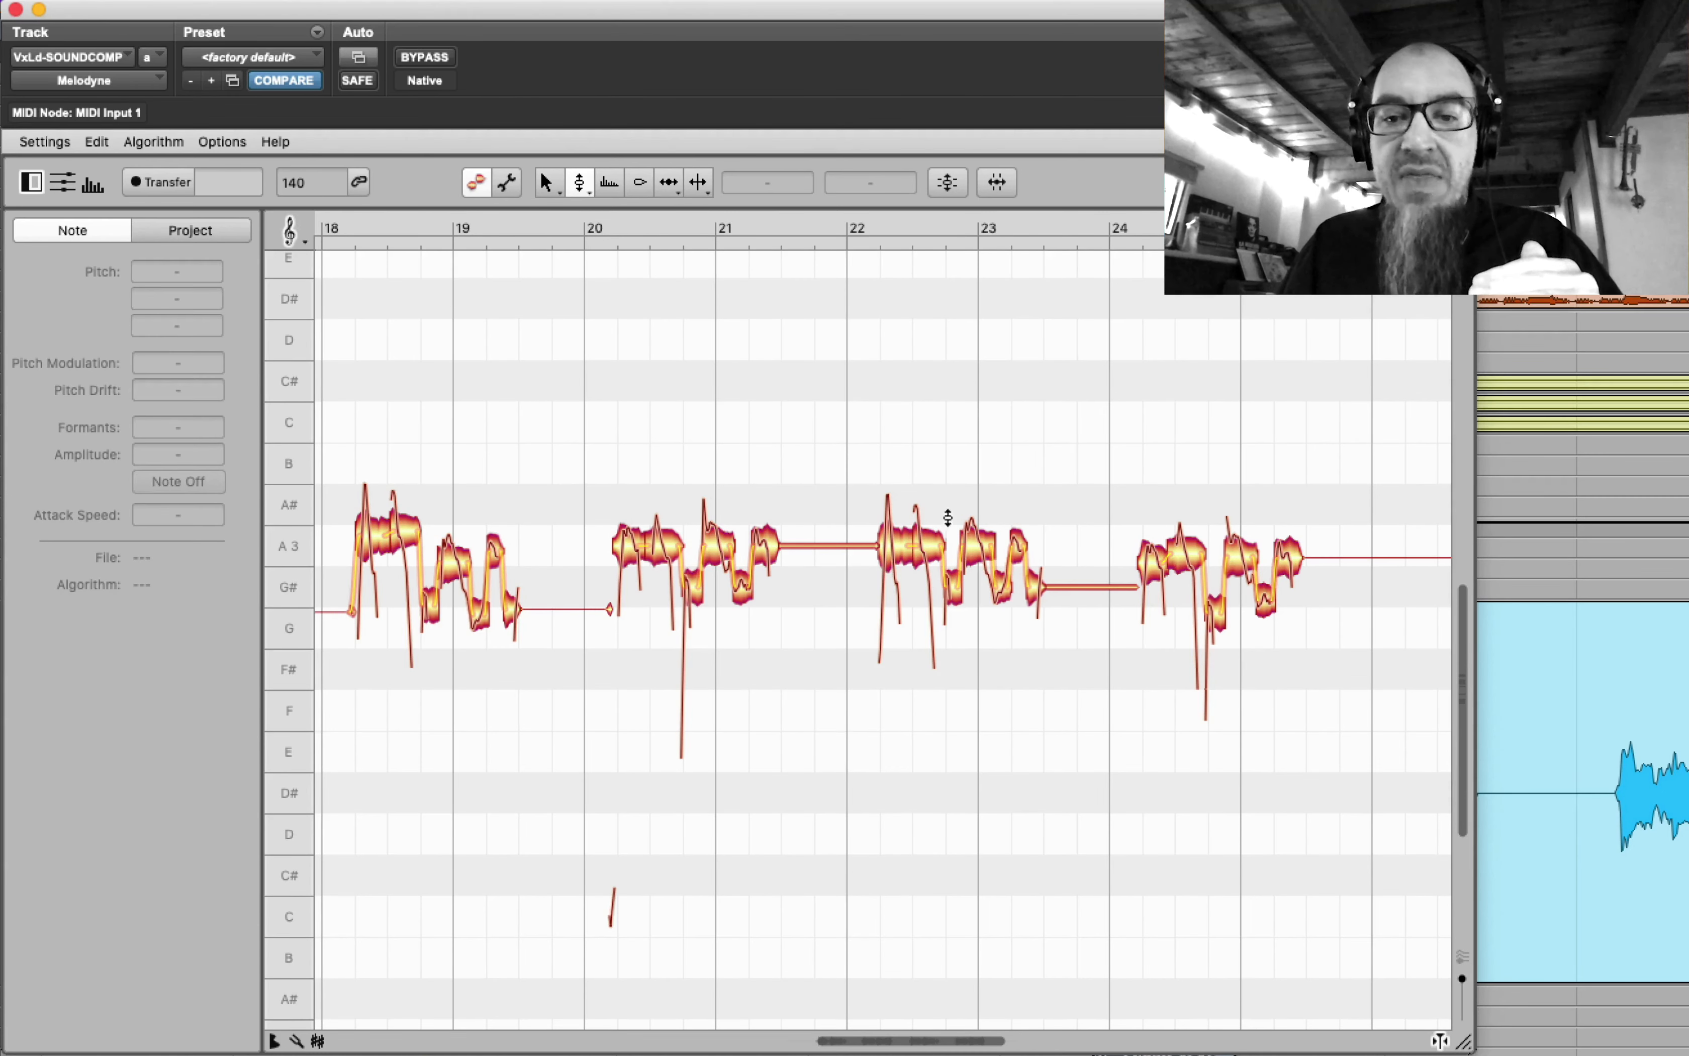
- Reduce the pitch modulation of the whole bar 22 phrase to 55.0 %
right_click(887, 465)
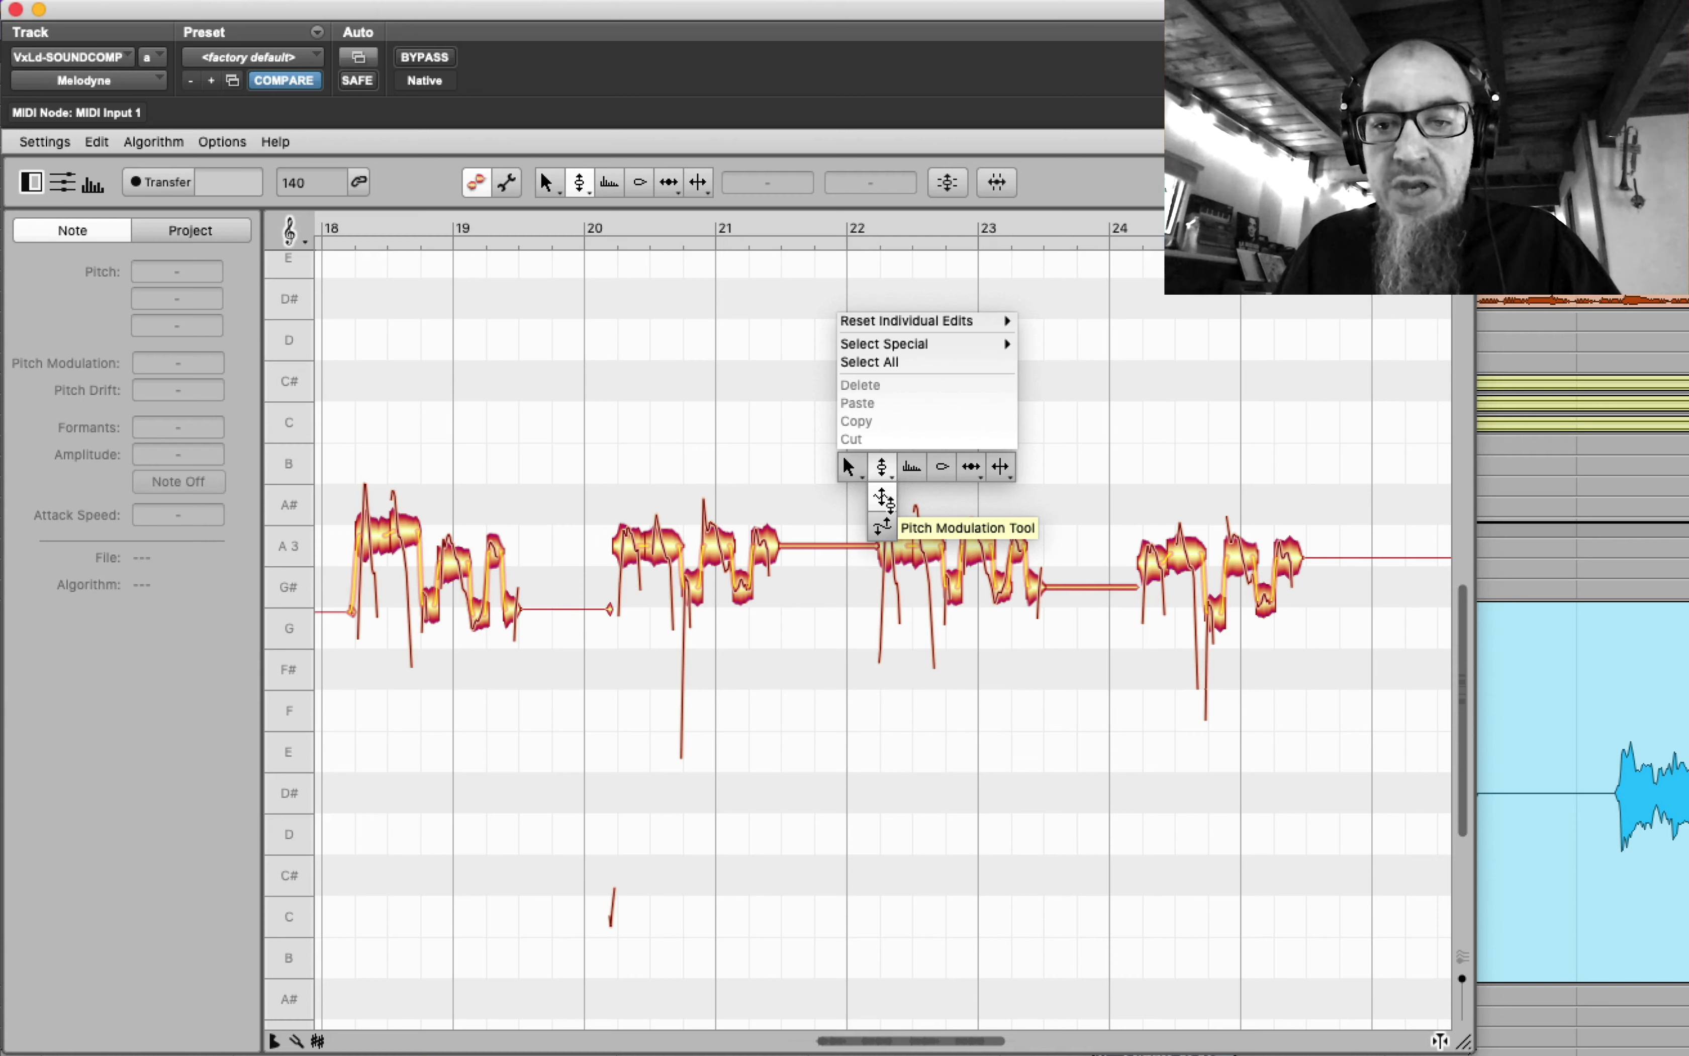
click(882, 499)
drag(865, 469, 1048, 625)
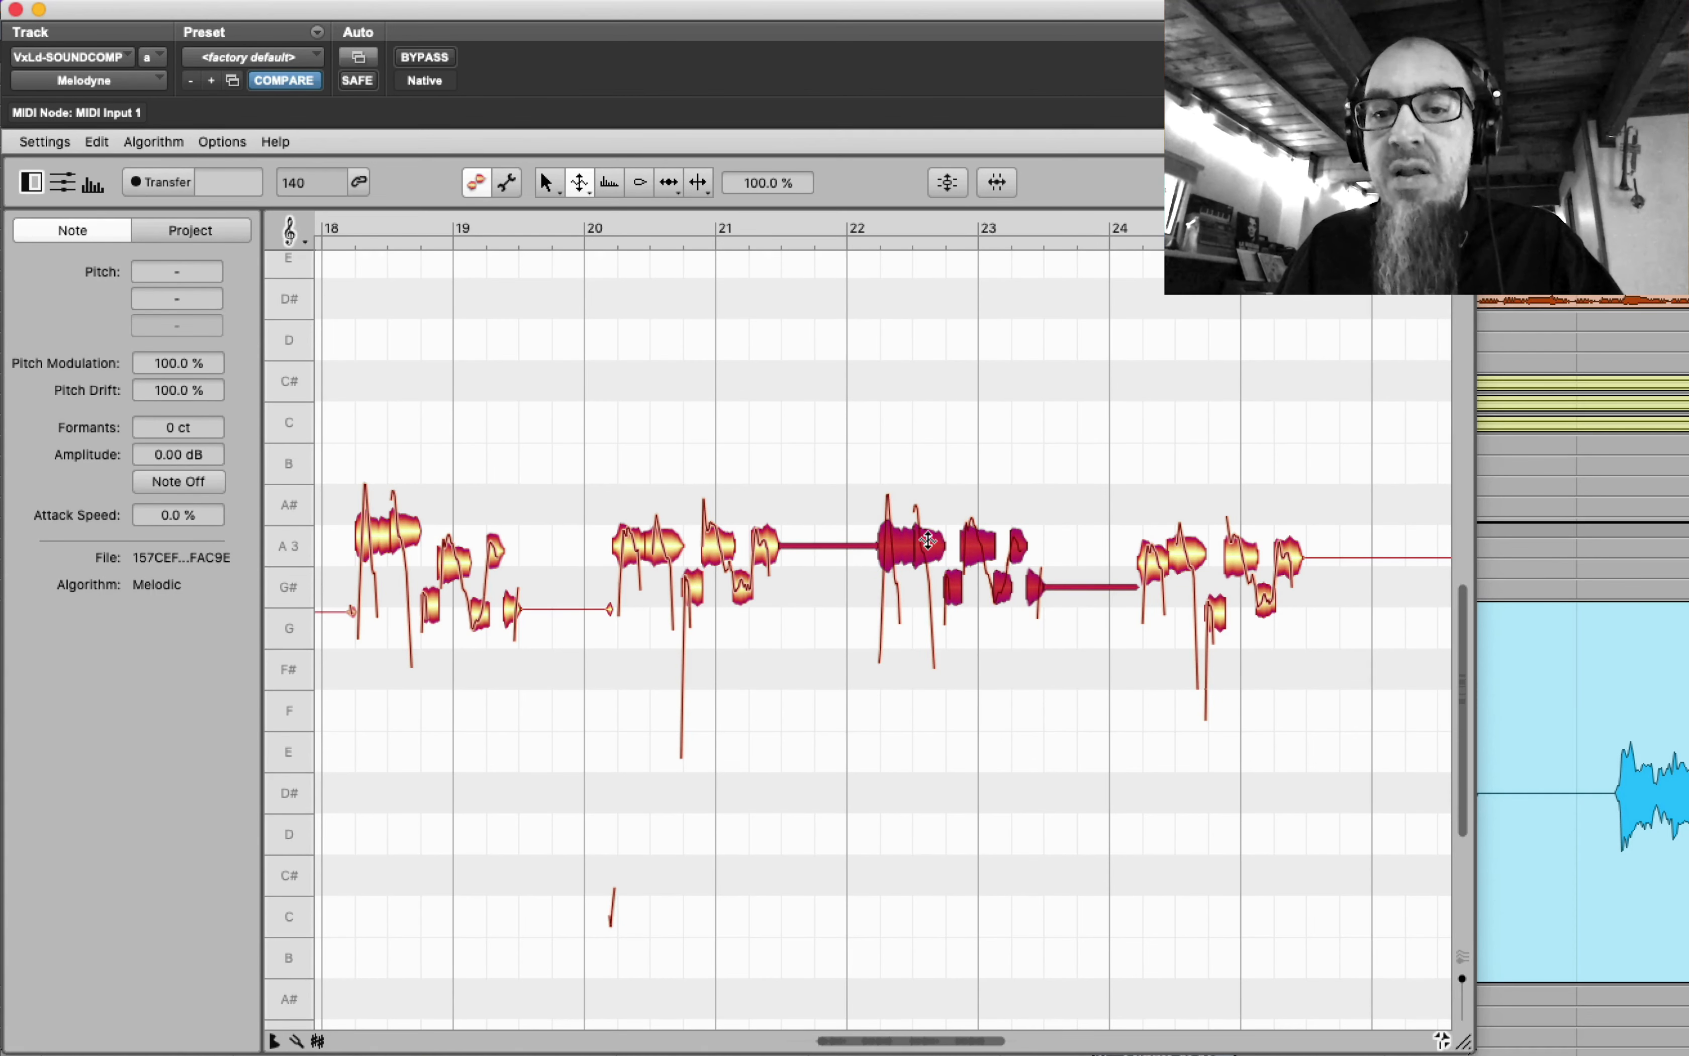
drag(926, 542, 918, 599)
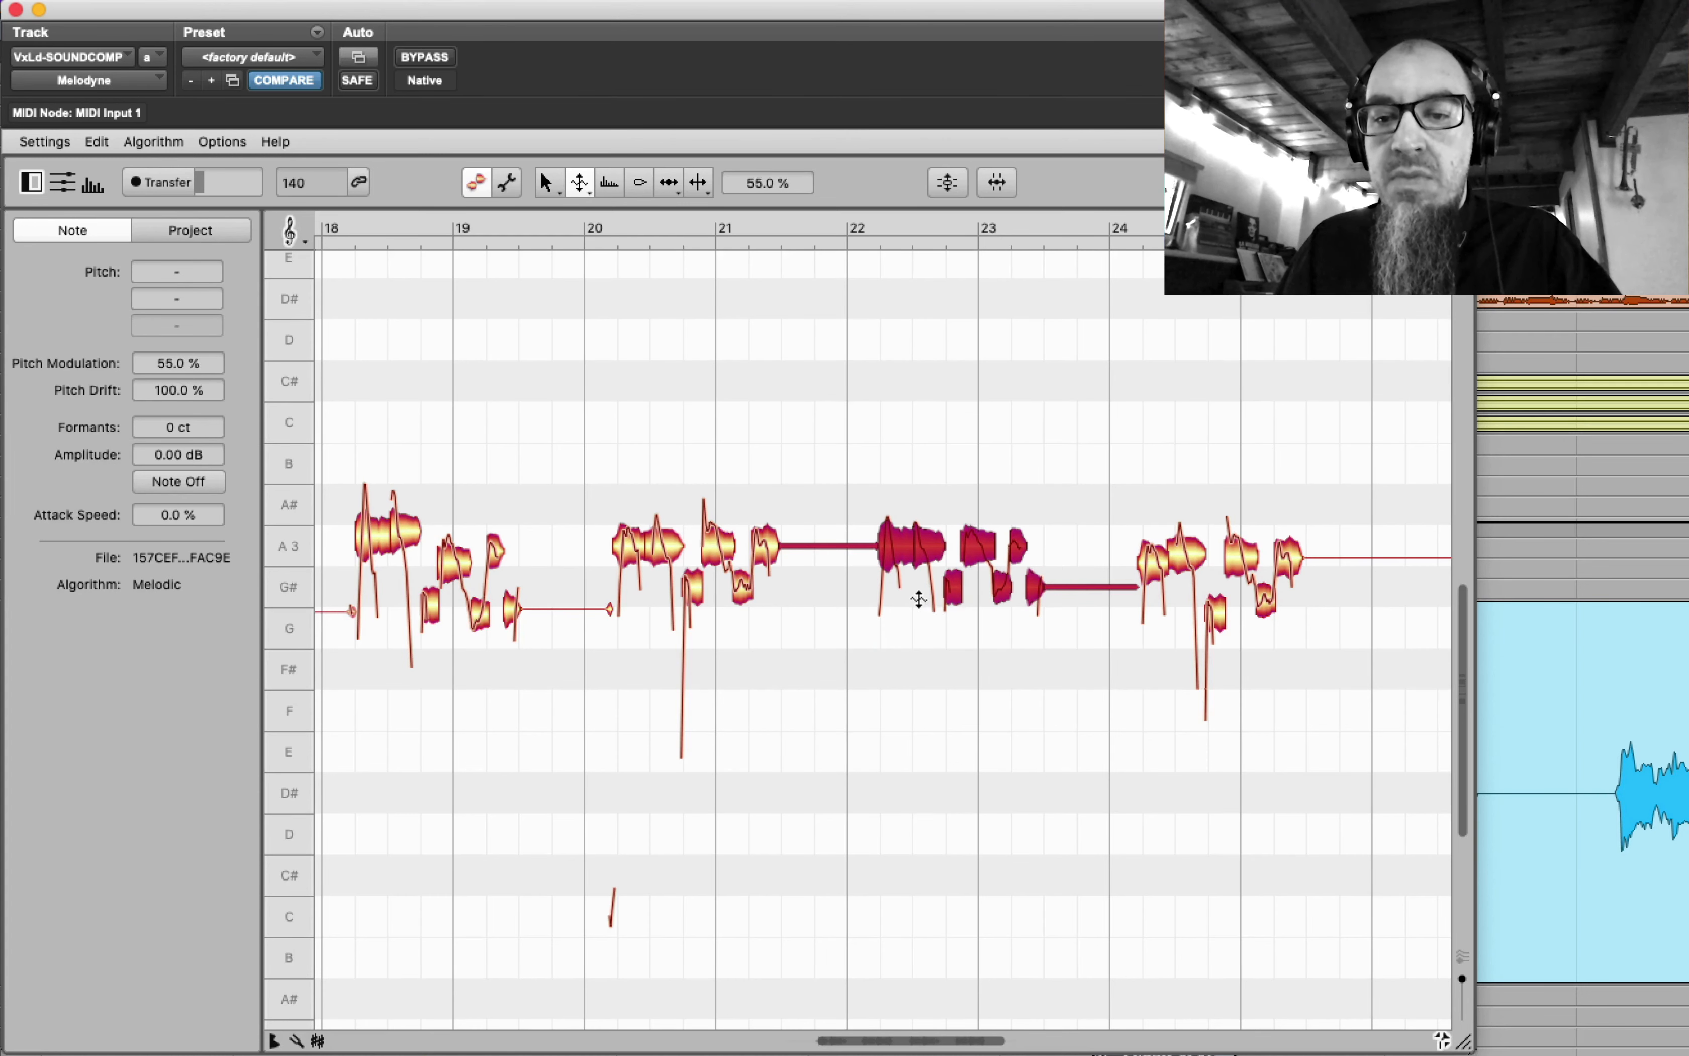
click(1168, 468)
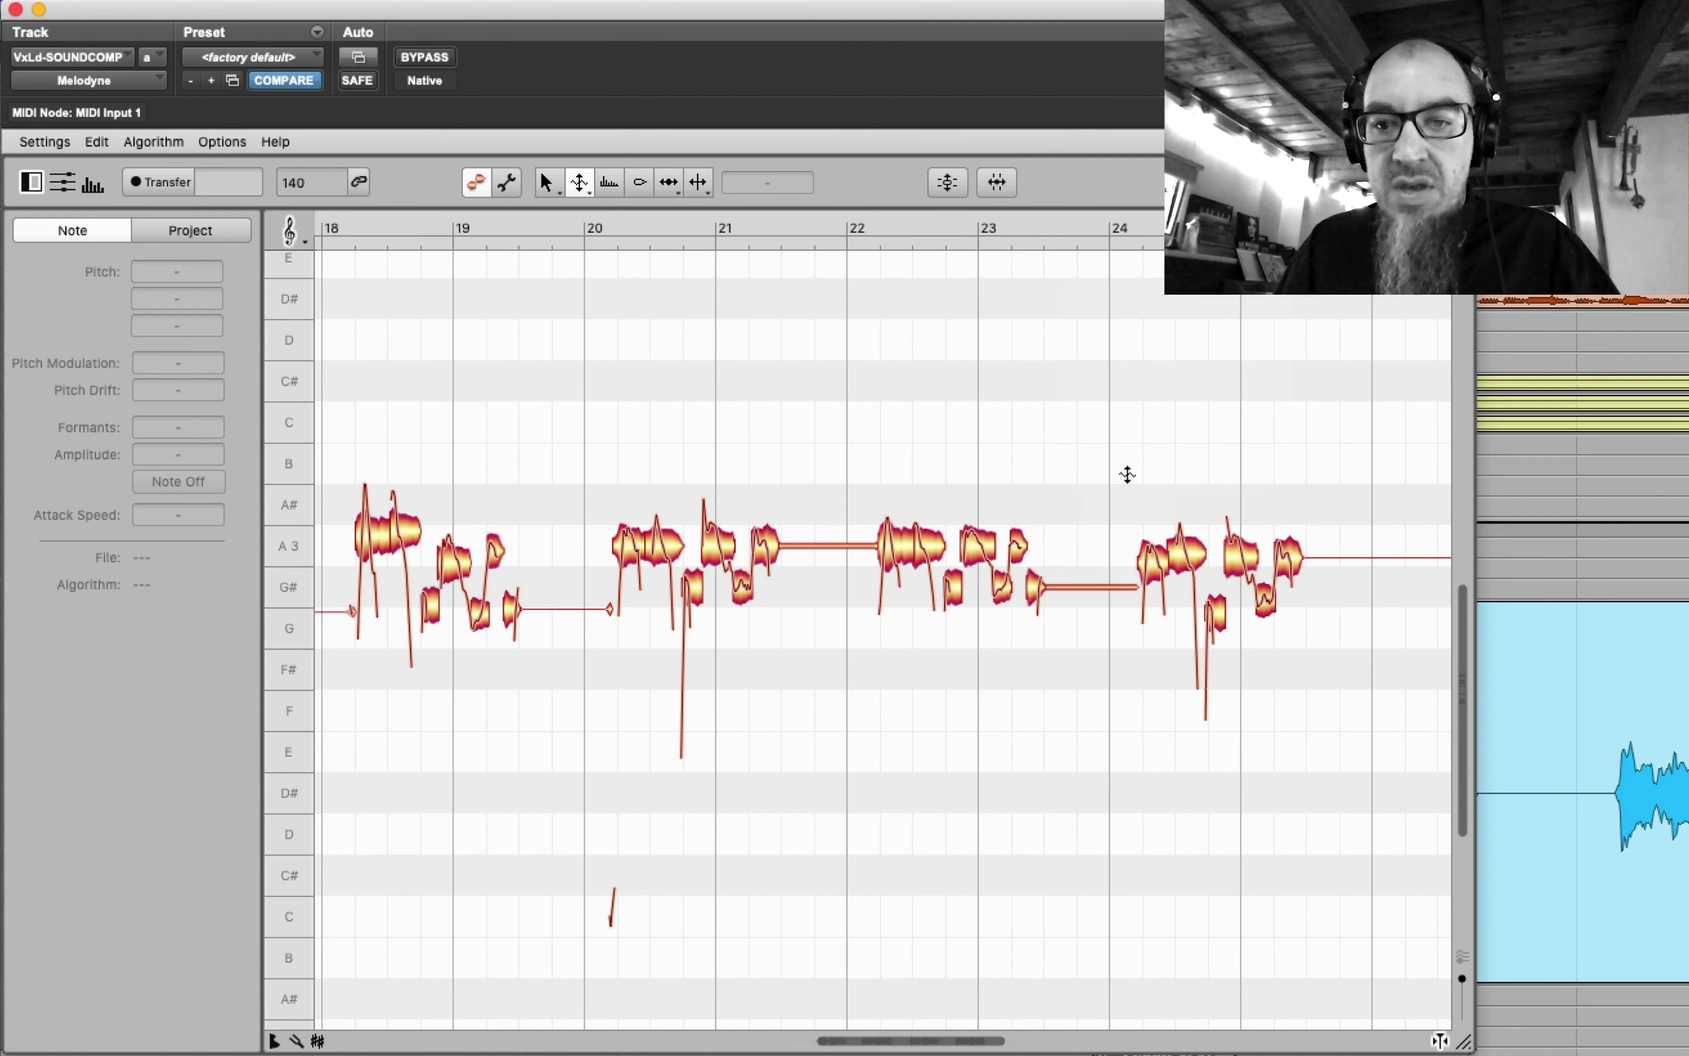
- Snap all notes of the bar 24 phrase to their nearest semitones with the Pitch tool
right_click(1123, 449)
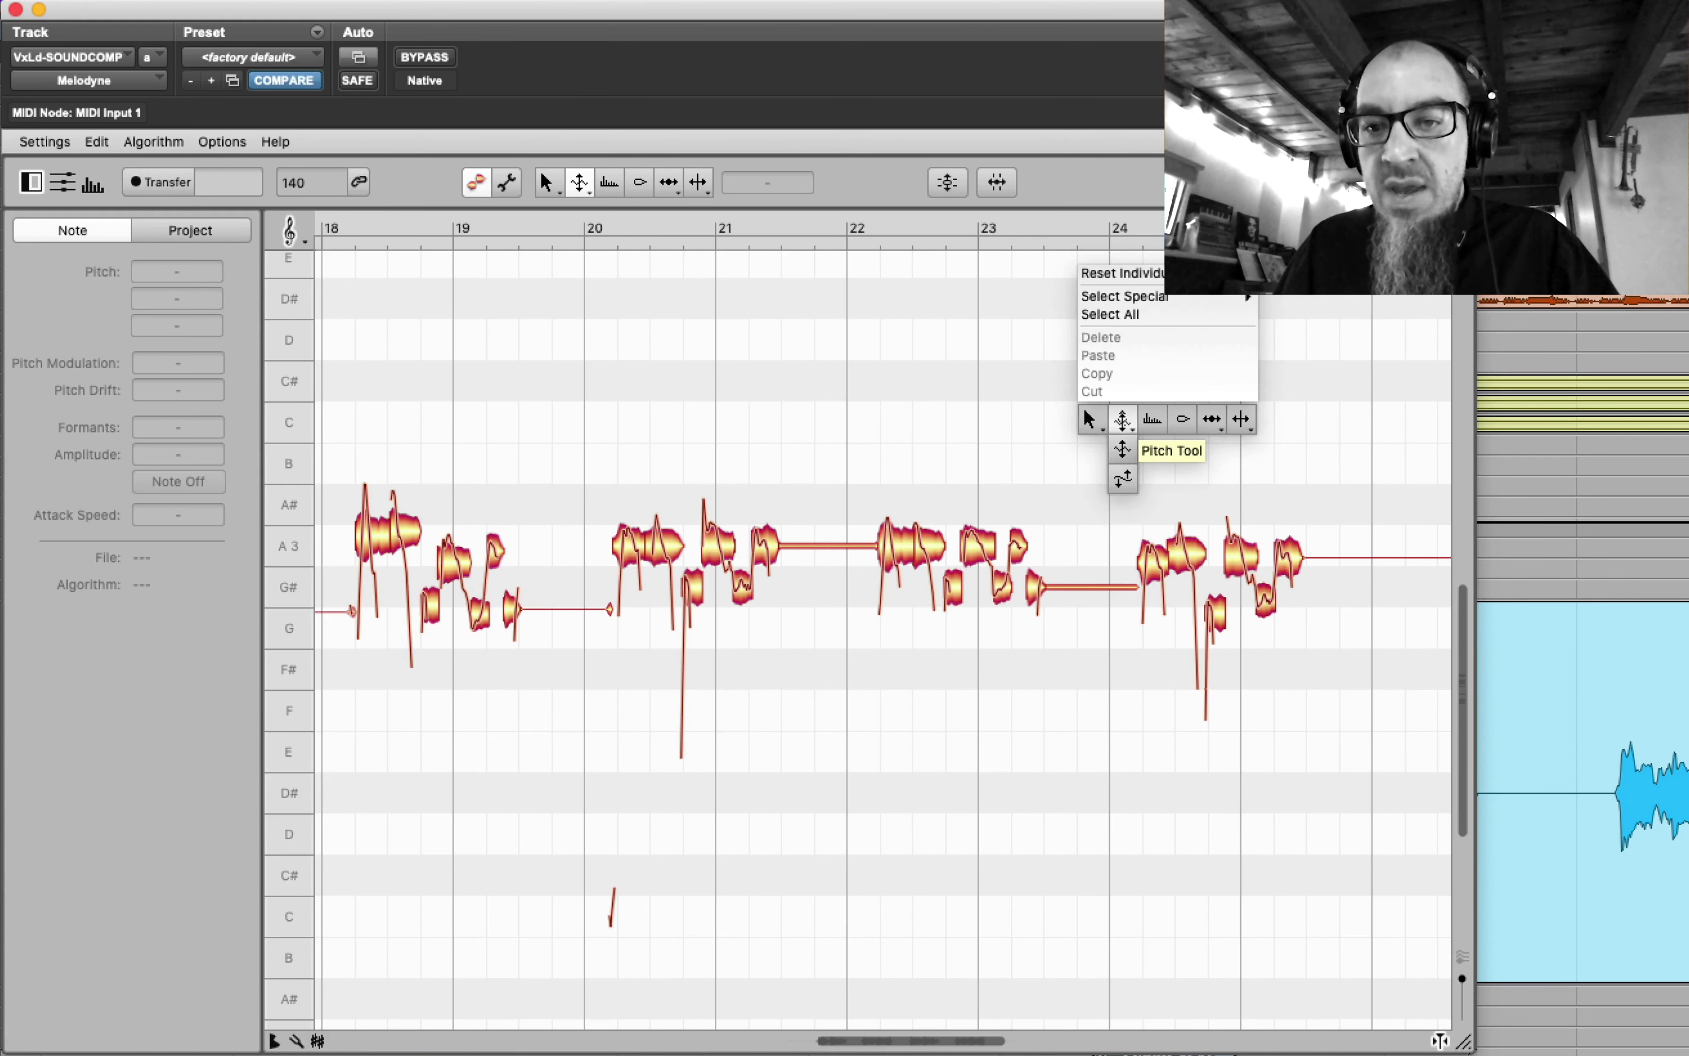
click(1122, 419)
drag(1135, 494, 1300, 669)
double_click(1176, 550)
- Flatten the whole bar 24 phrase by setting its pitch modulation to 0.0 %
right_click(1136, 486)
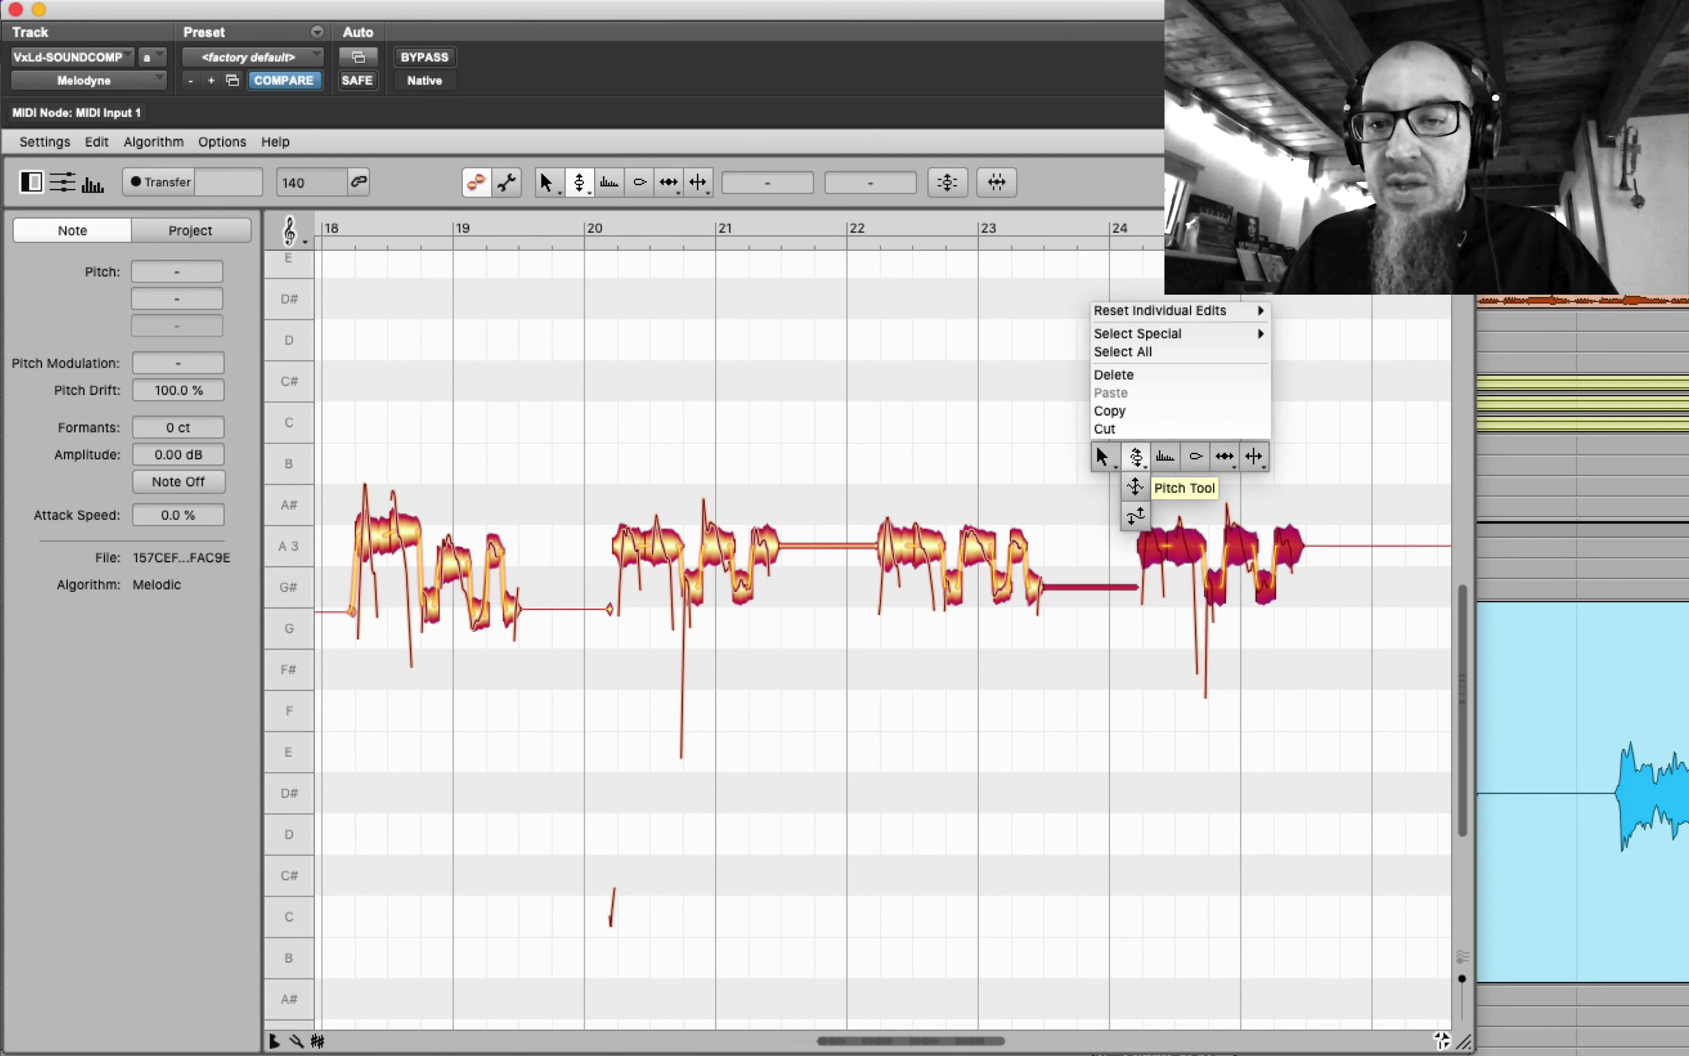
click(1137, 515)
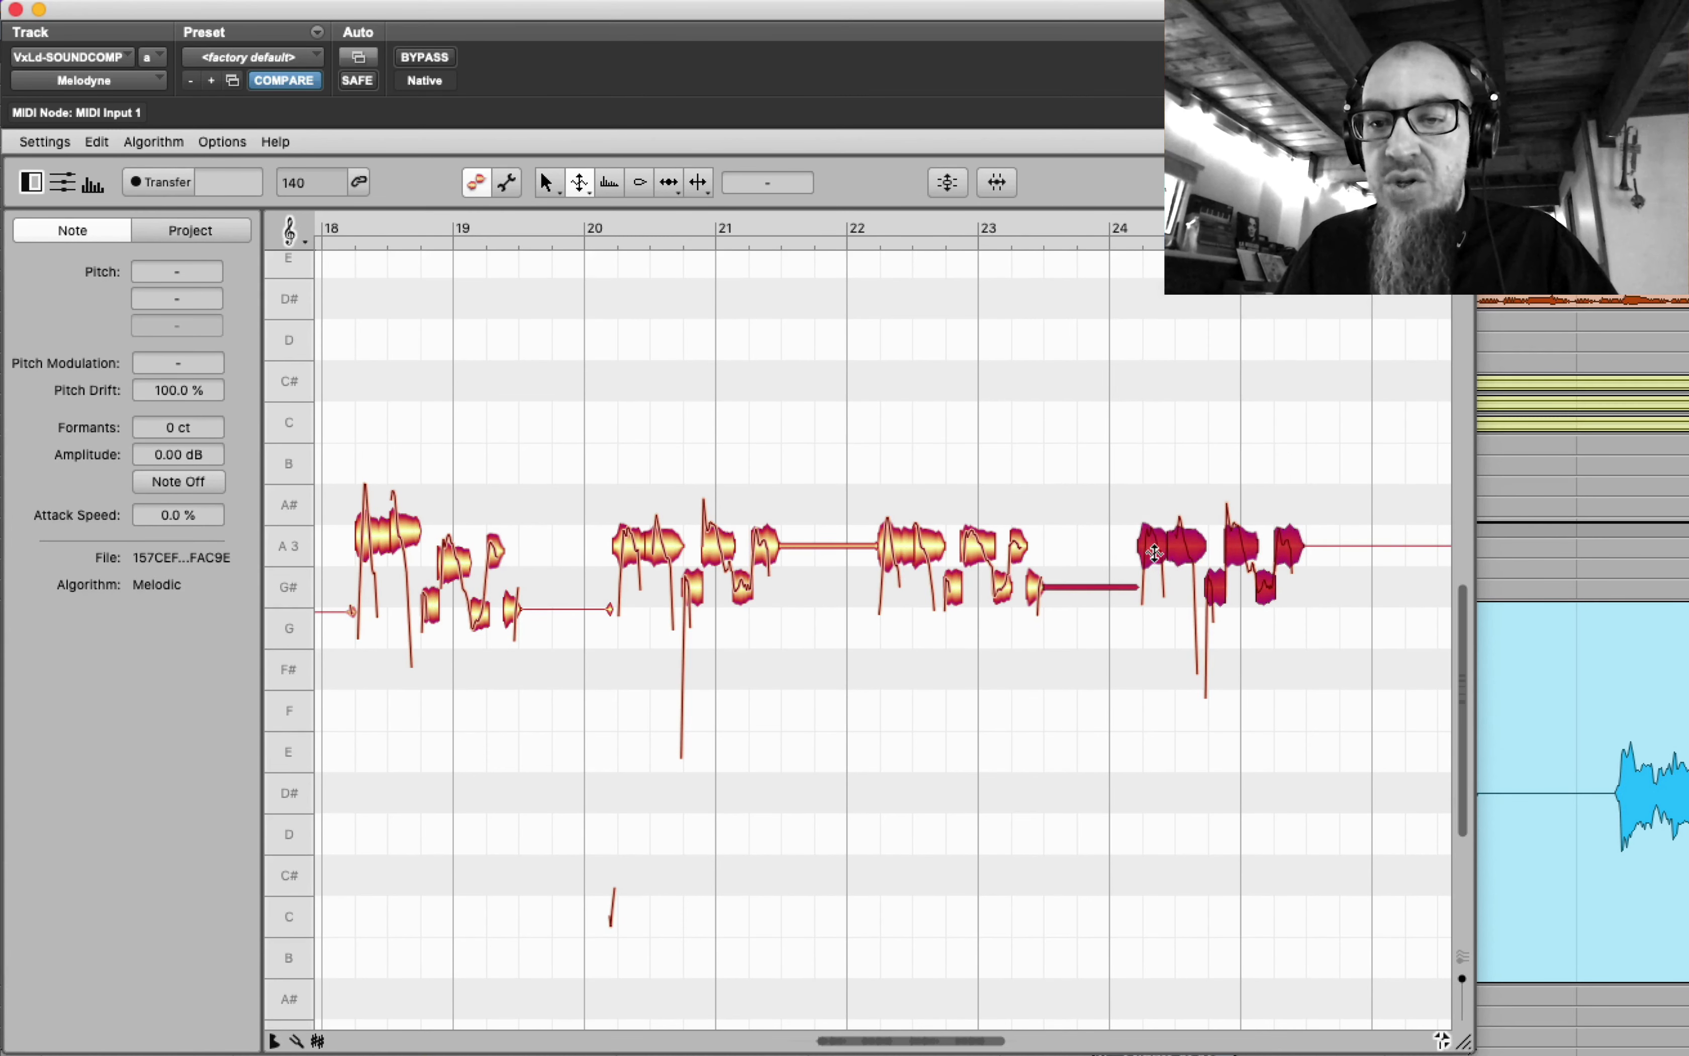
double_click(1187, 544)
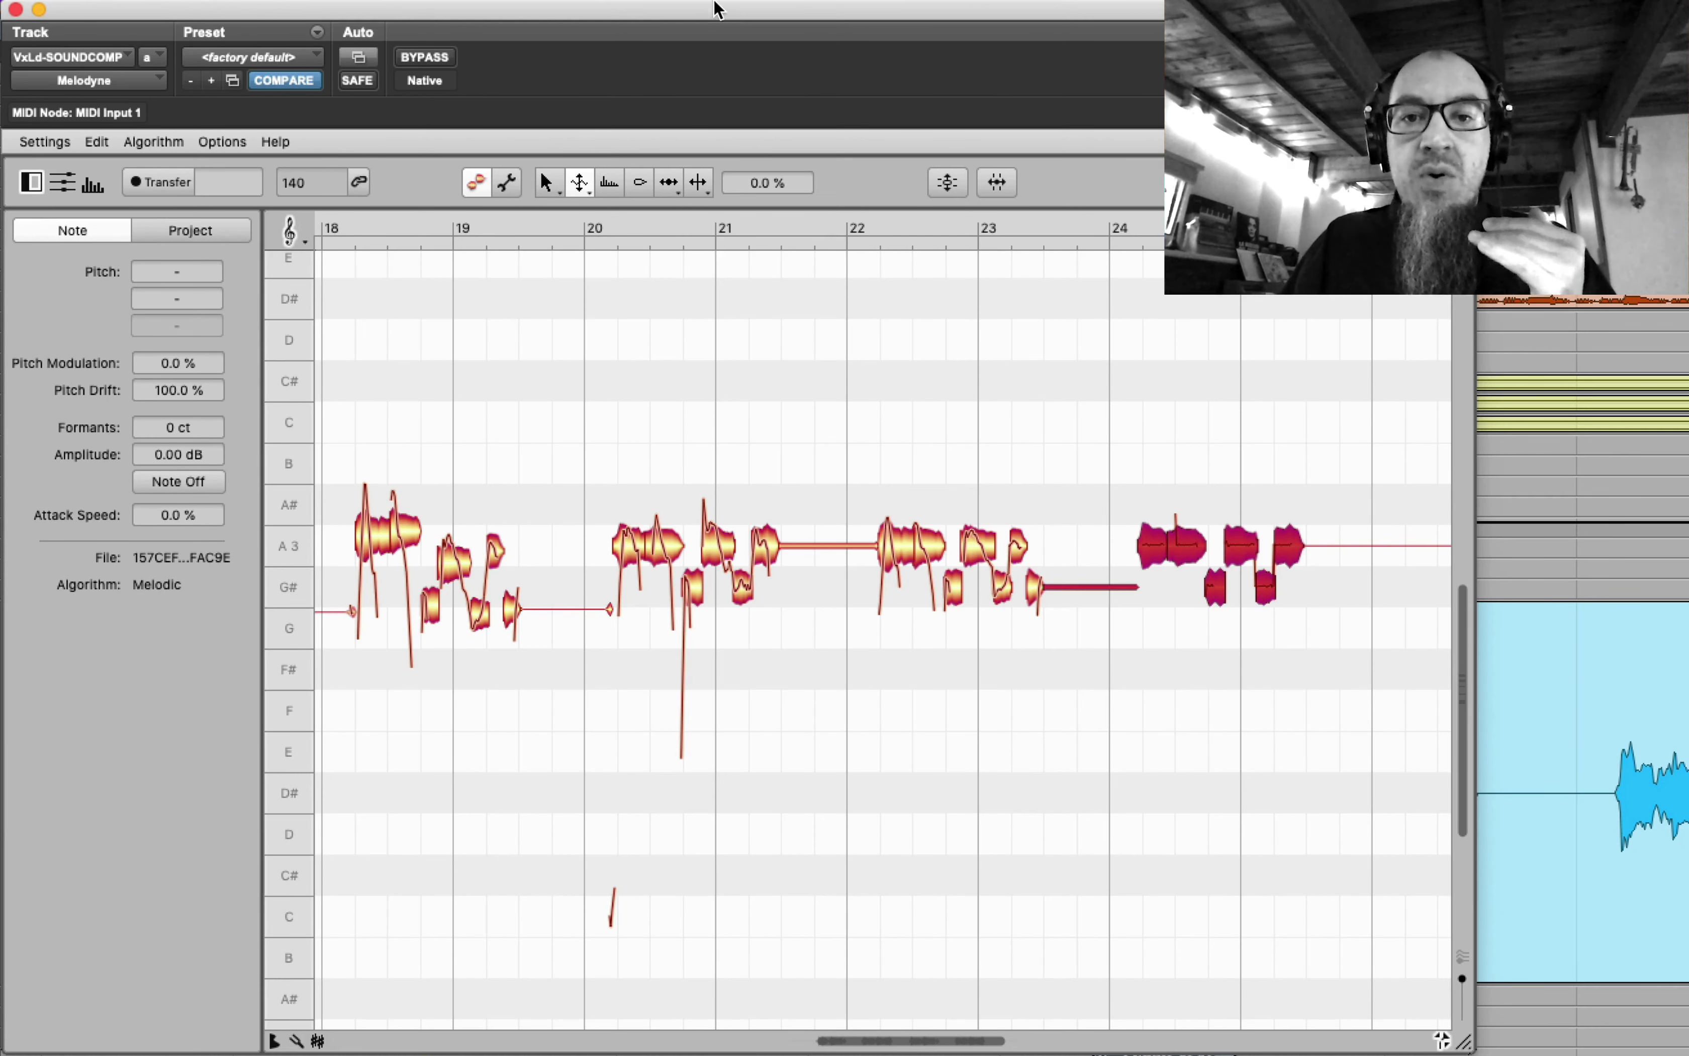
- Play back the four corrected phrases from bar 18, reset the playback start in the session before them, and play them again to compare corrections
click(526, 337)
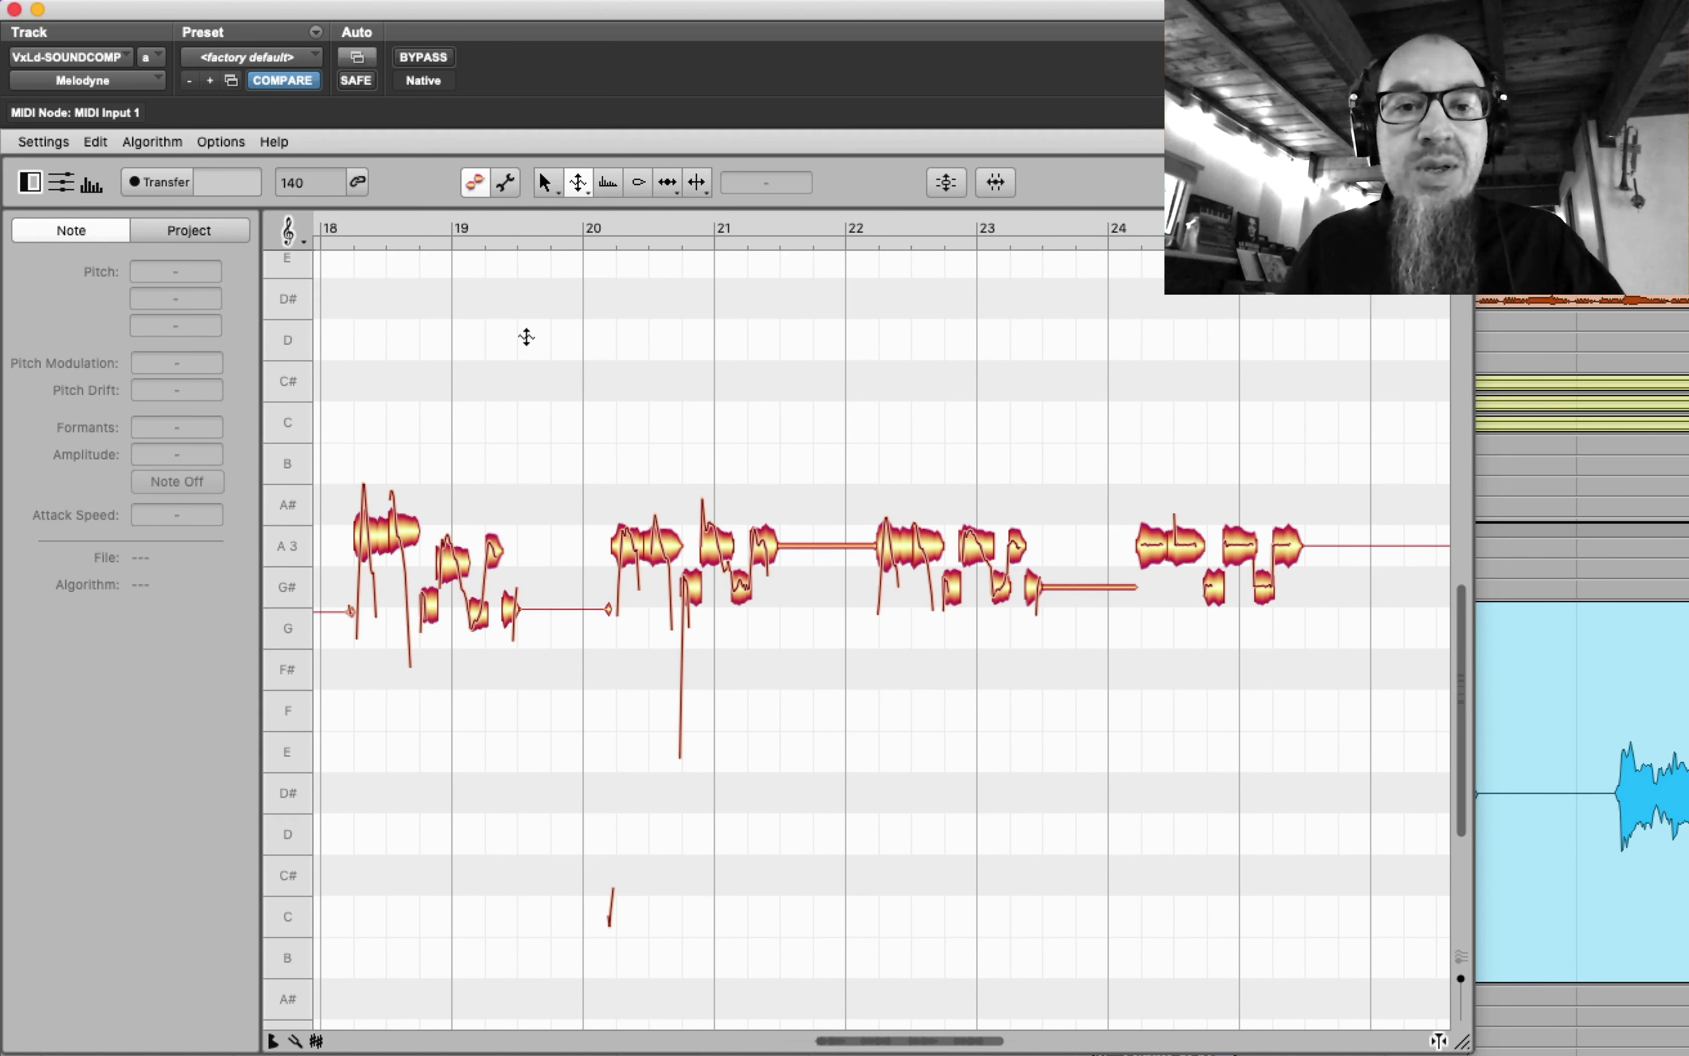
key(space)
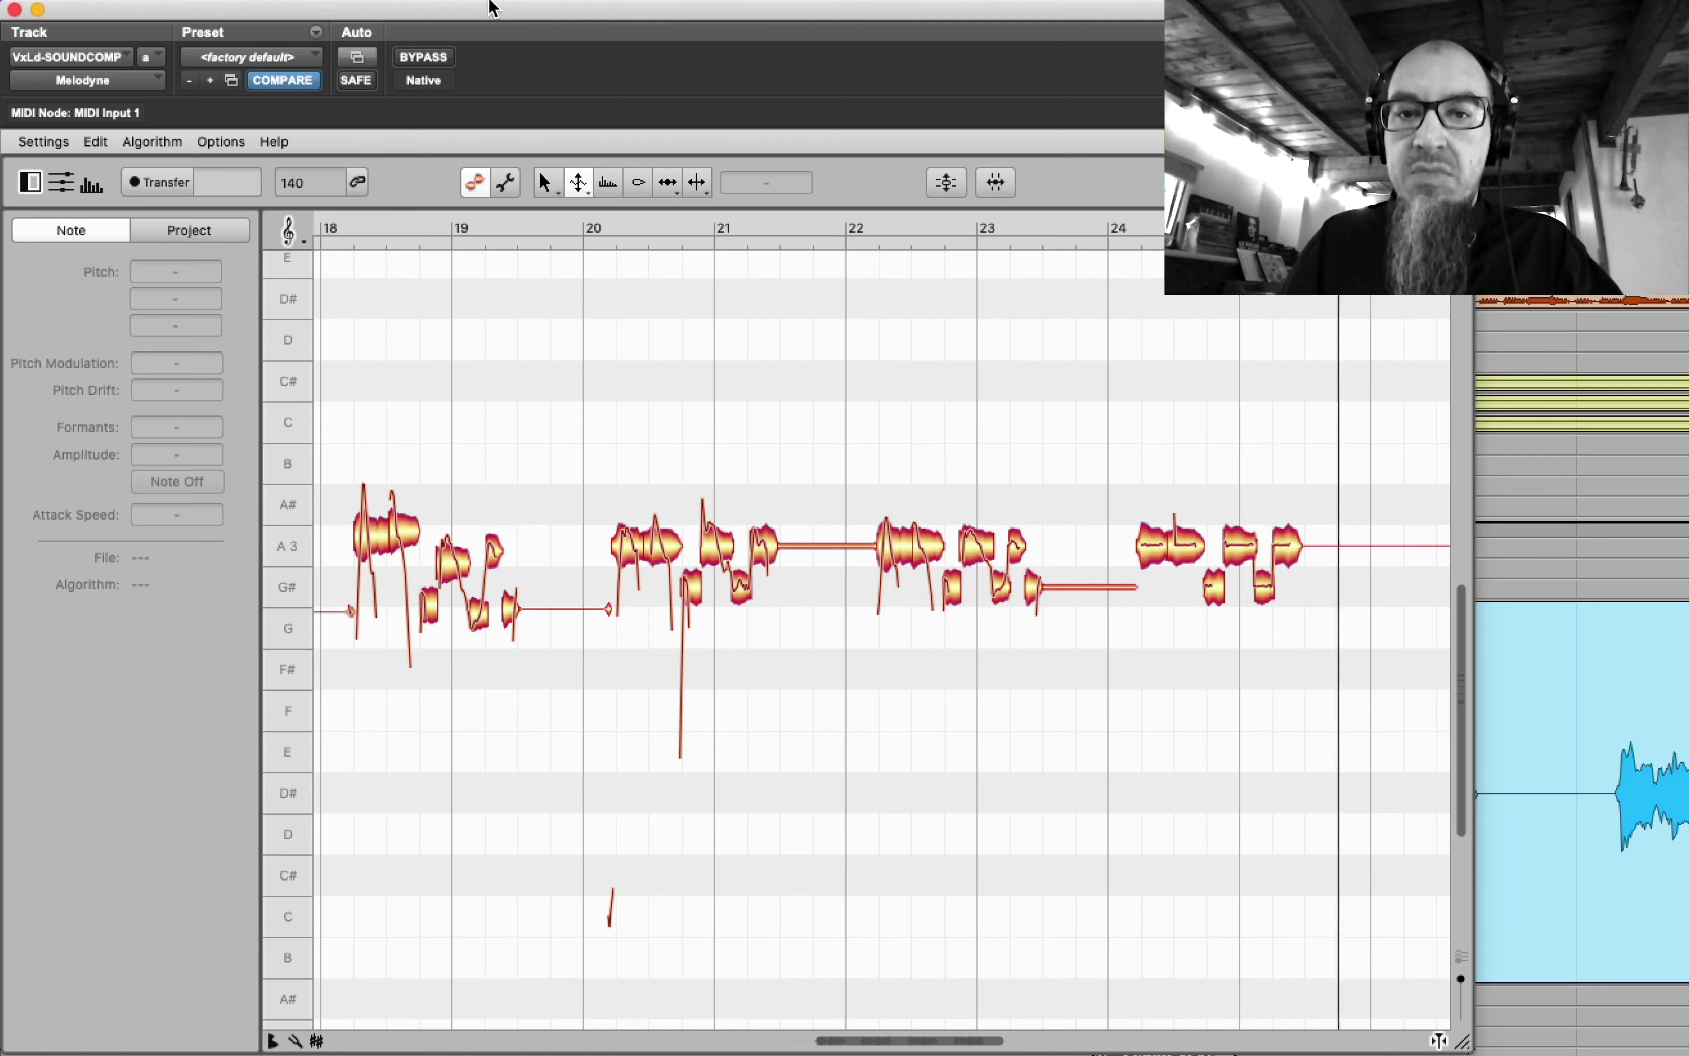
drag(489, 9, 881, 443)
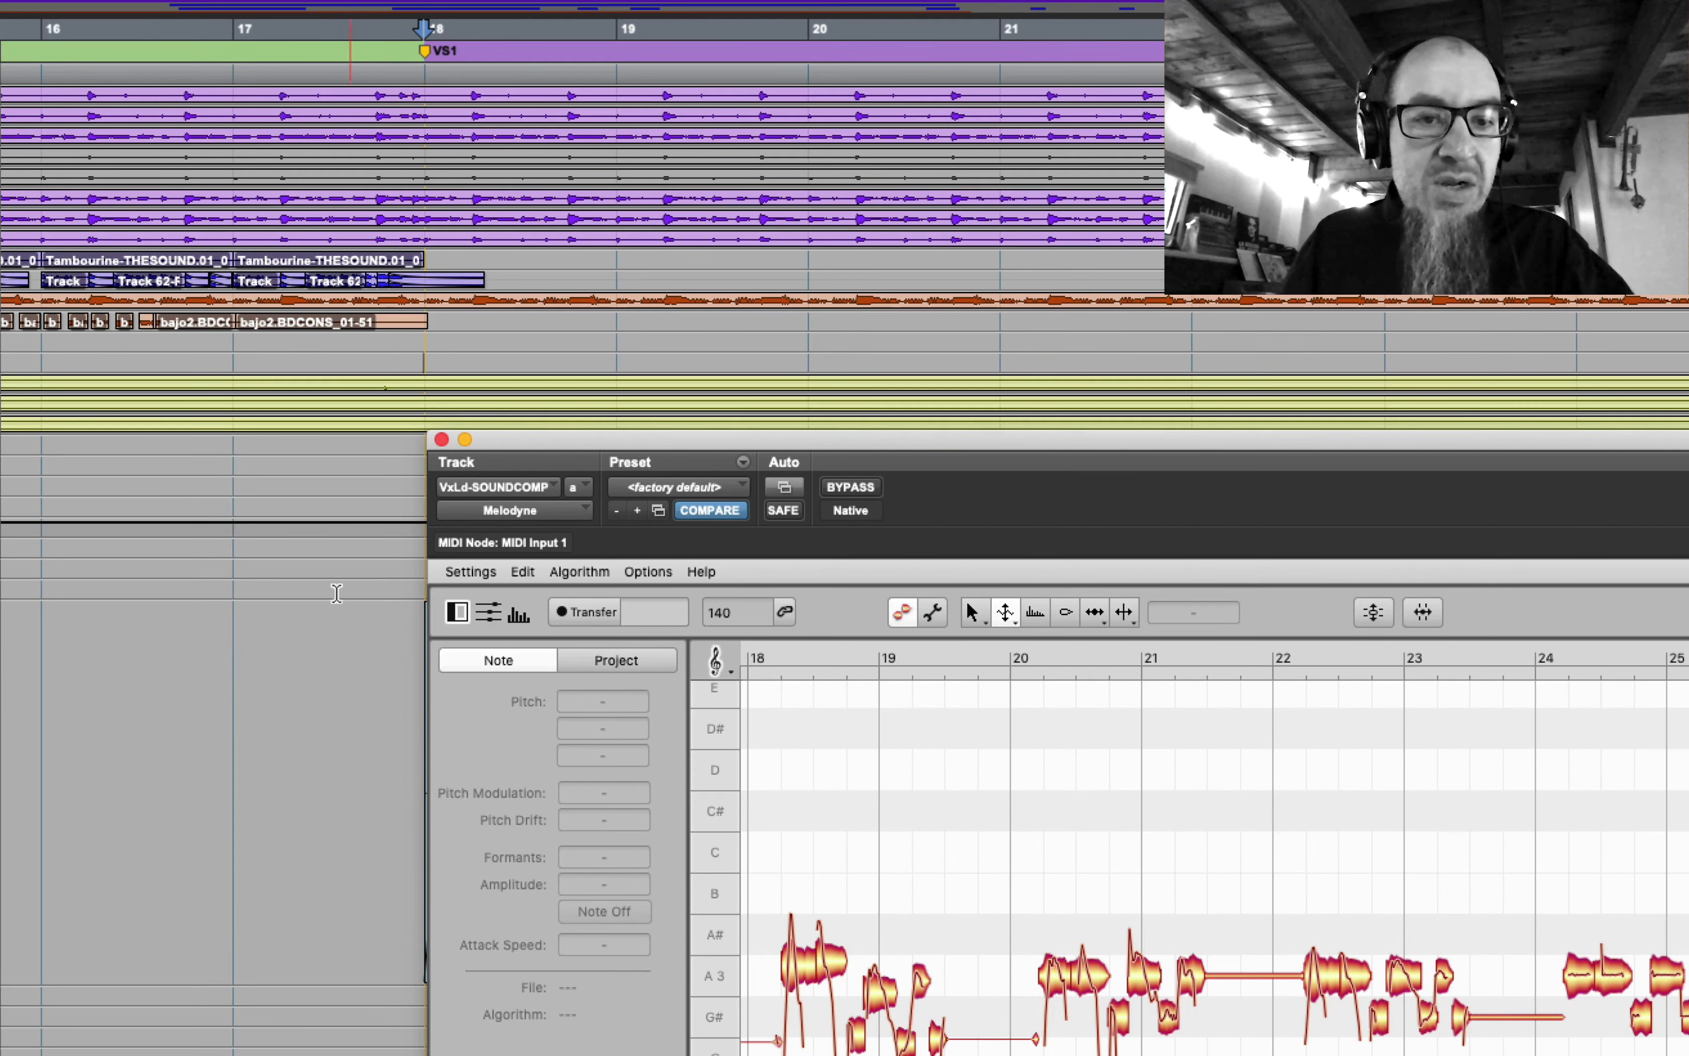
click(229, 667)
drag(666, 442, 235, 3)
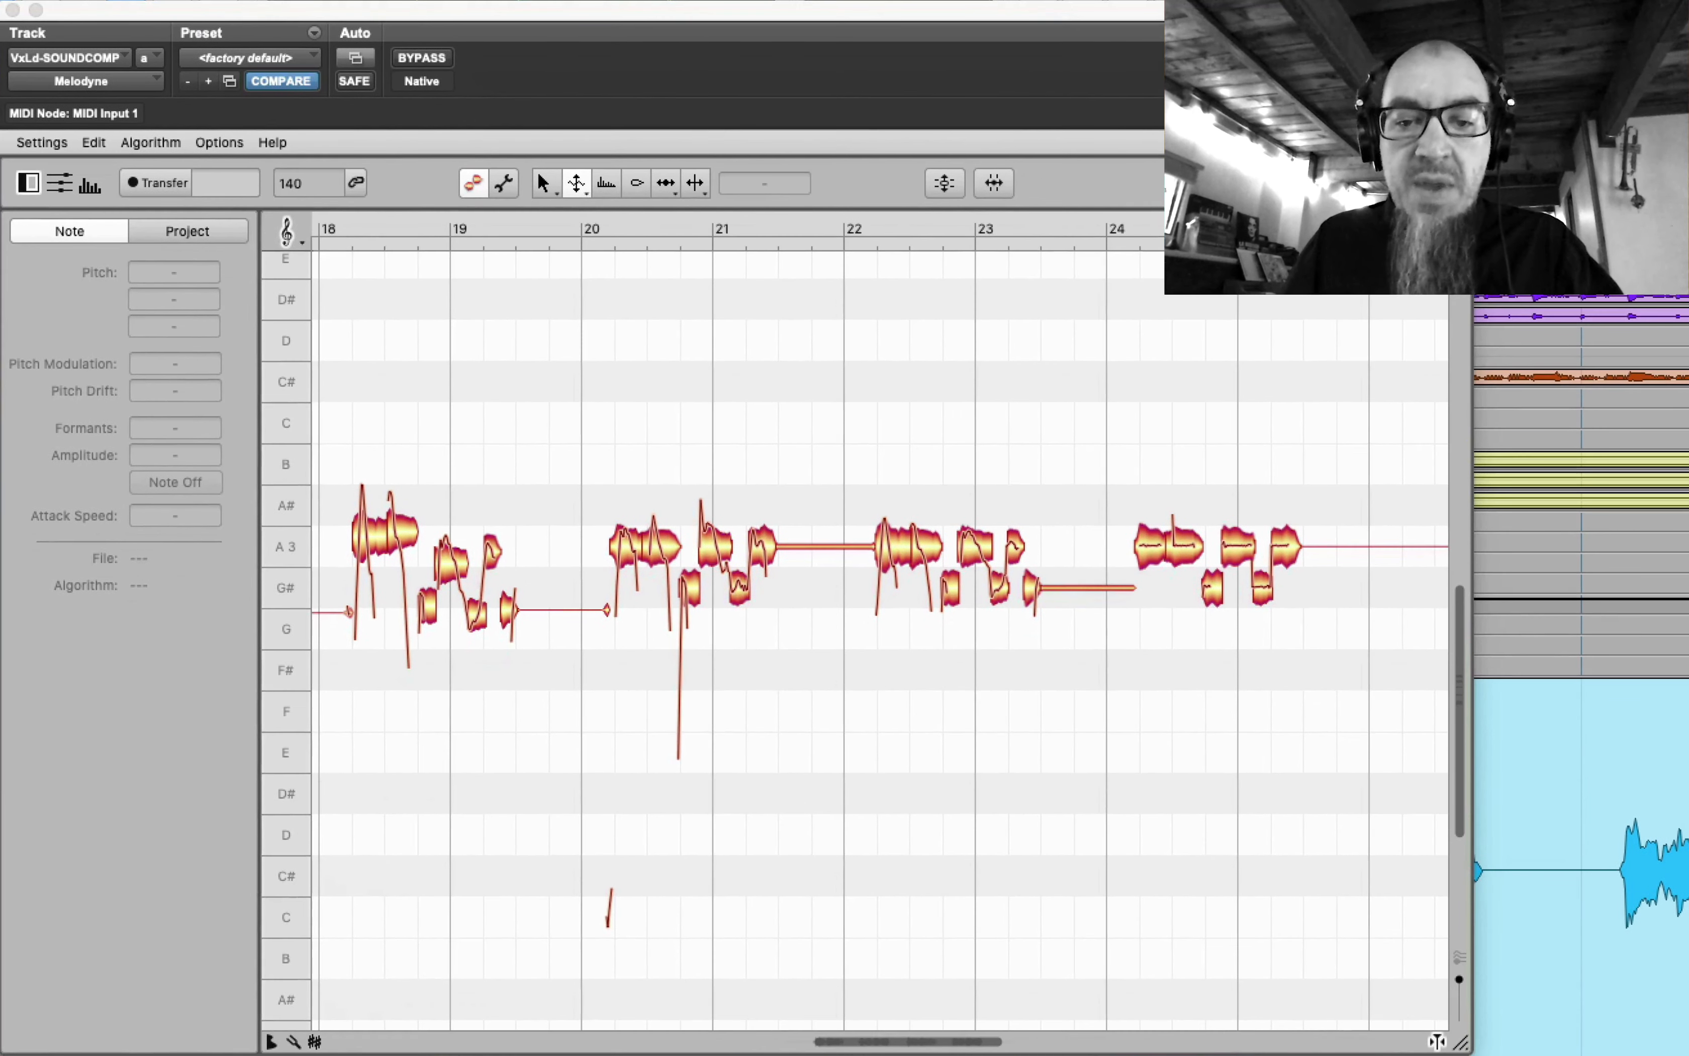
drag(900, 1043, 883, 1038)
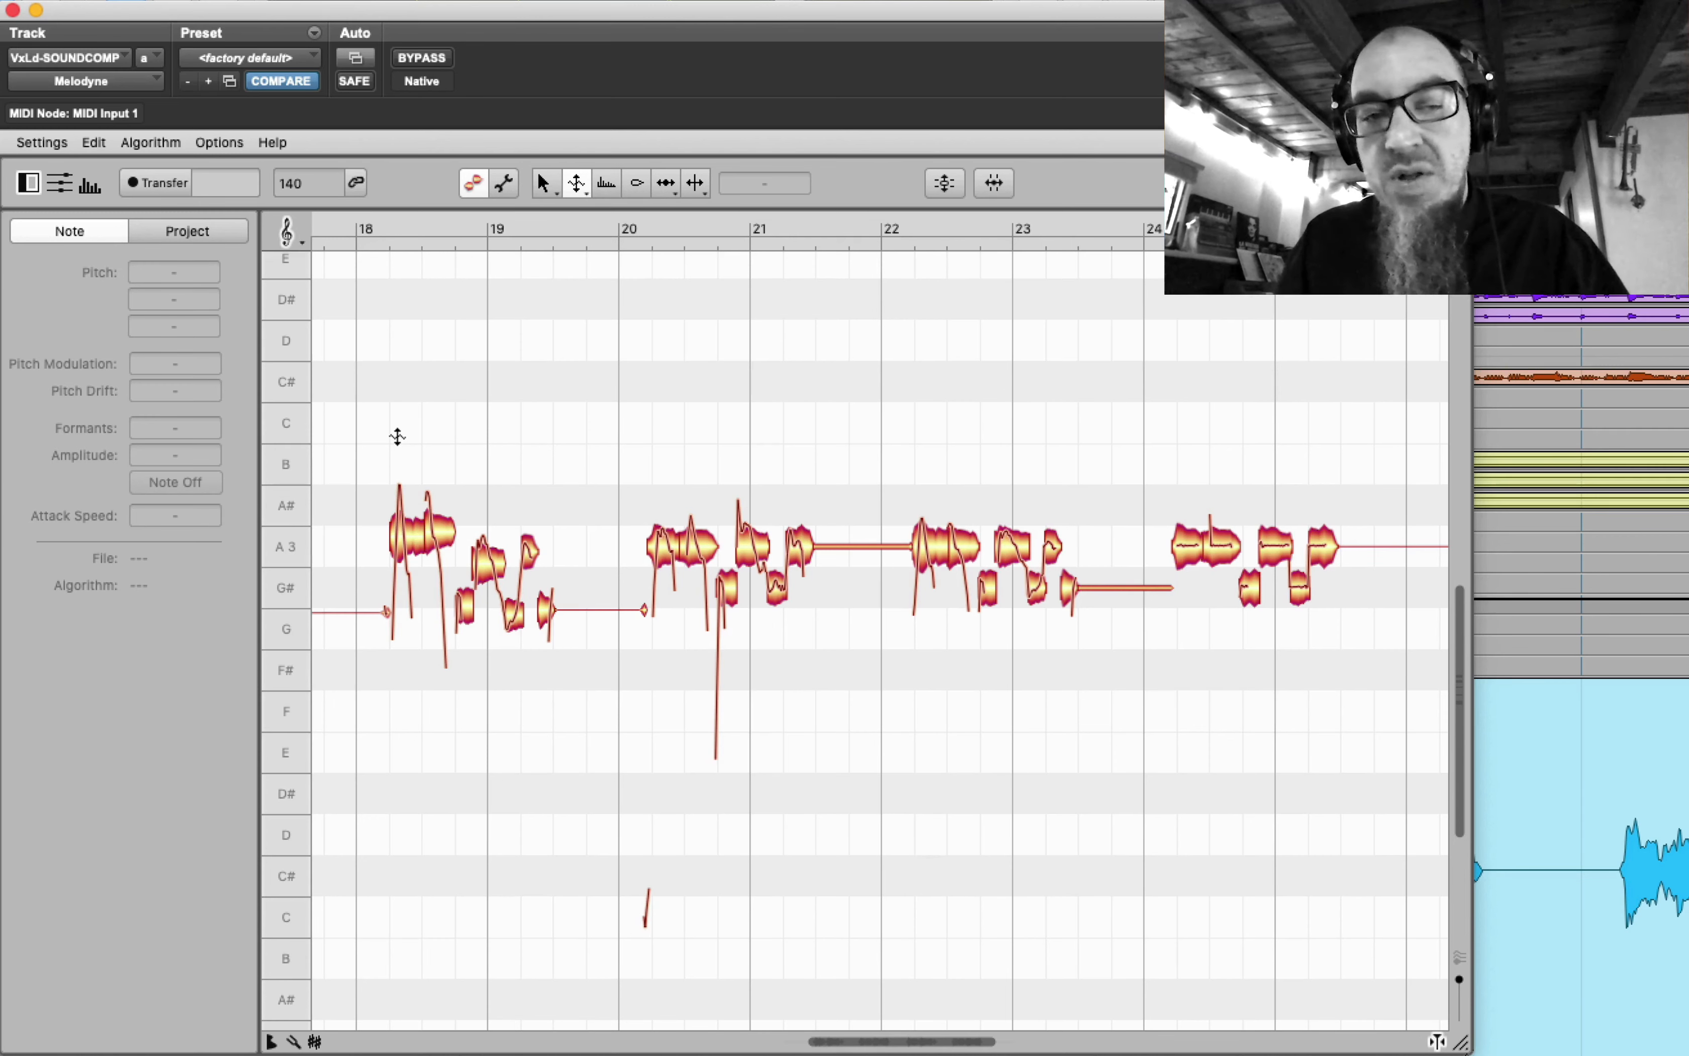
key(space)
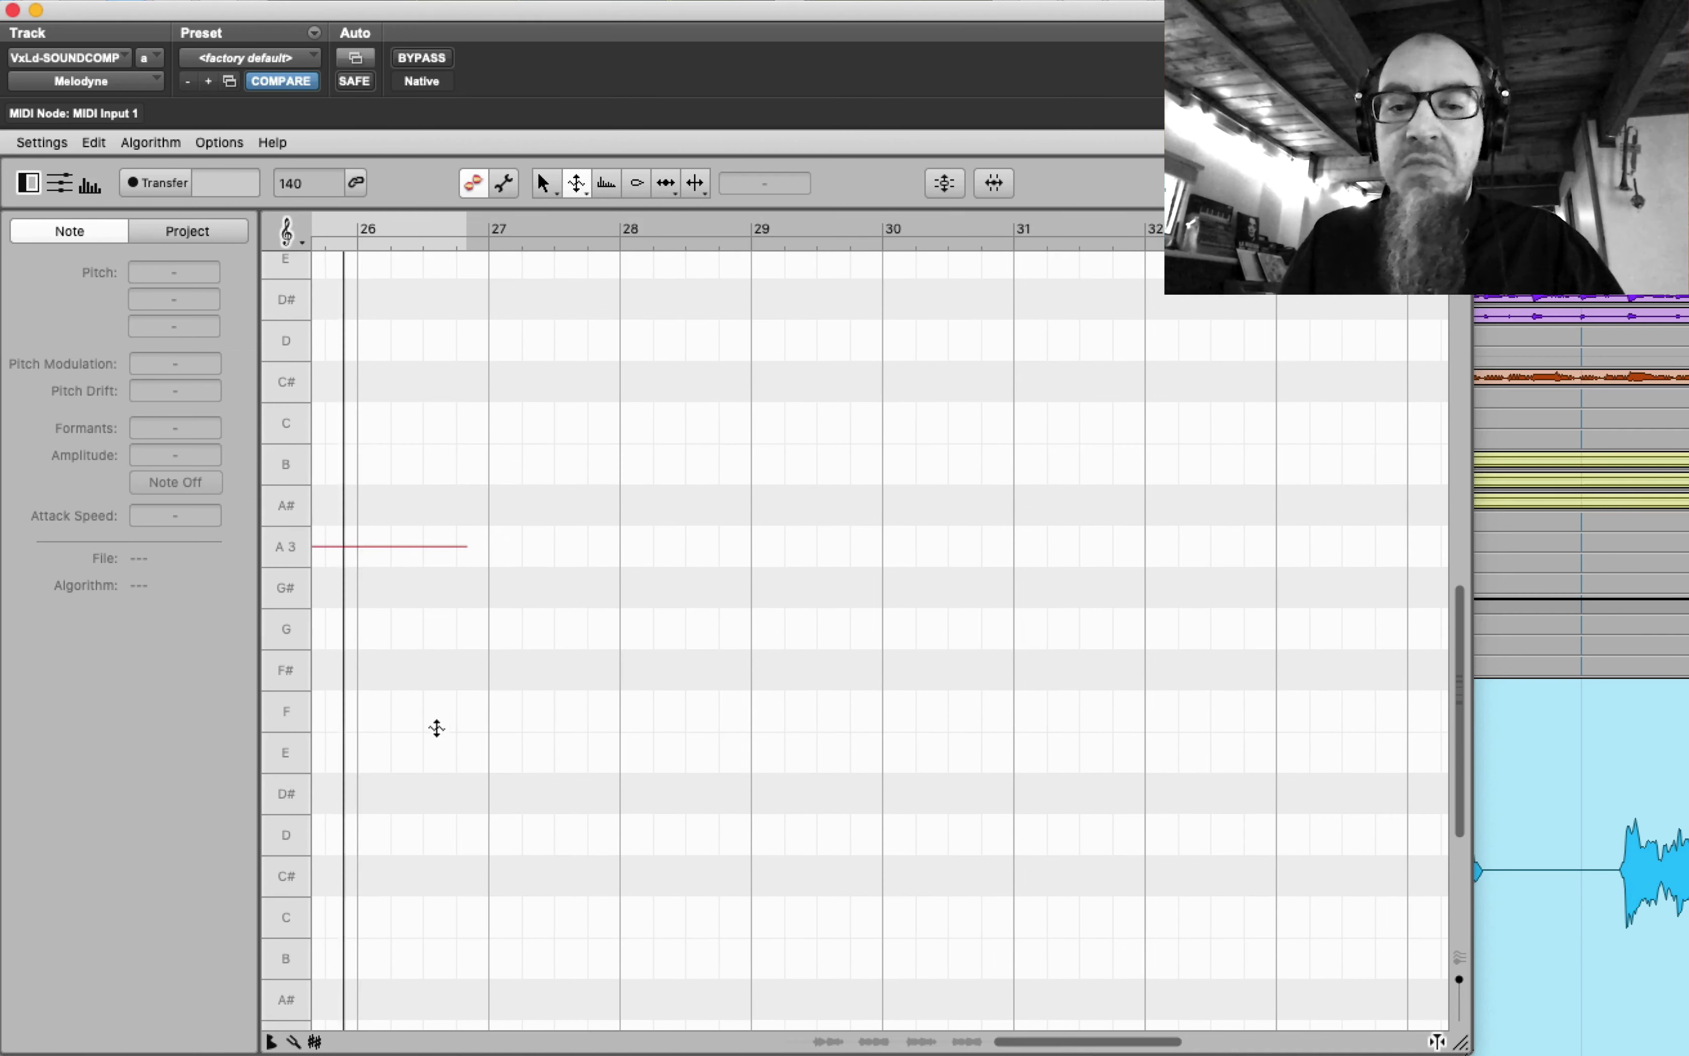
drag(1068, 1043, 874, 1054)
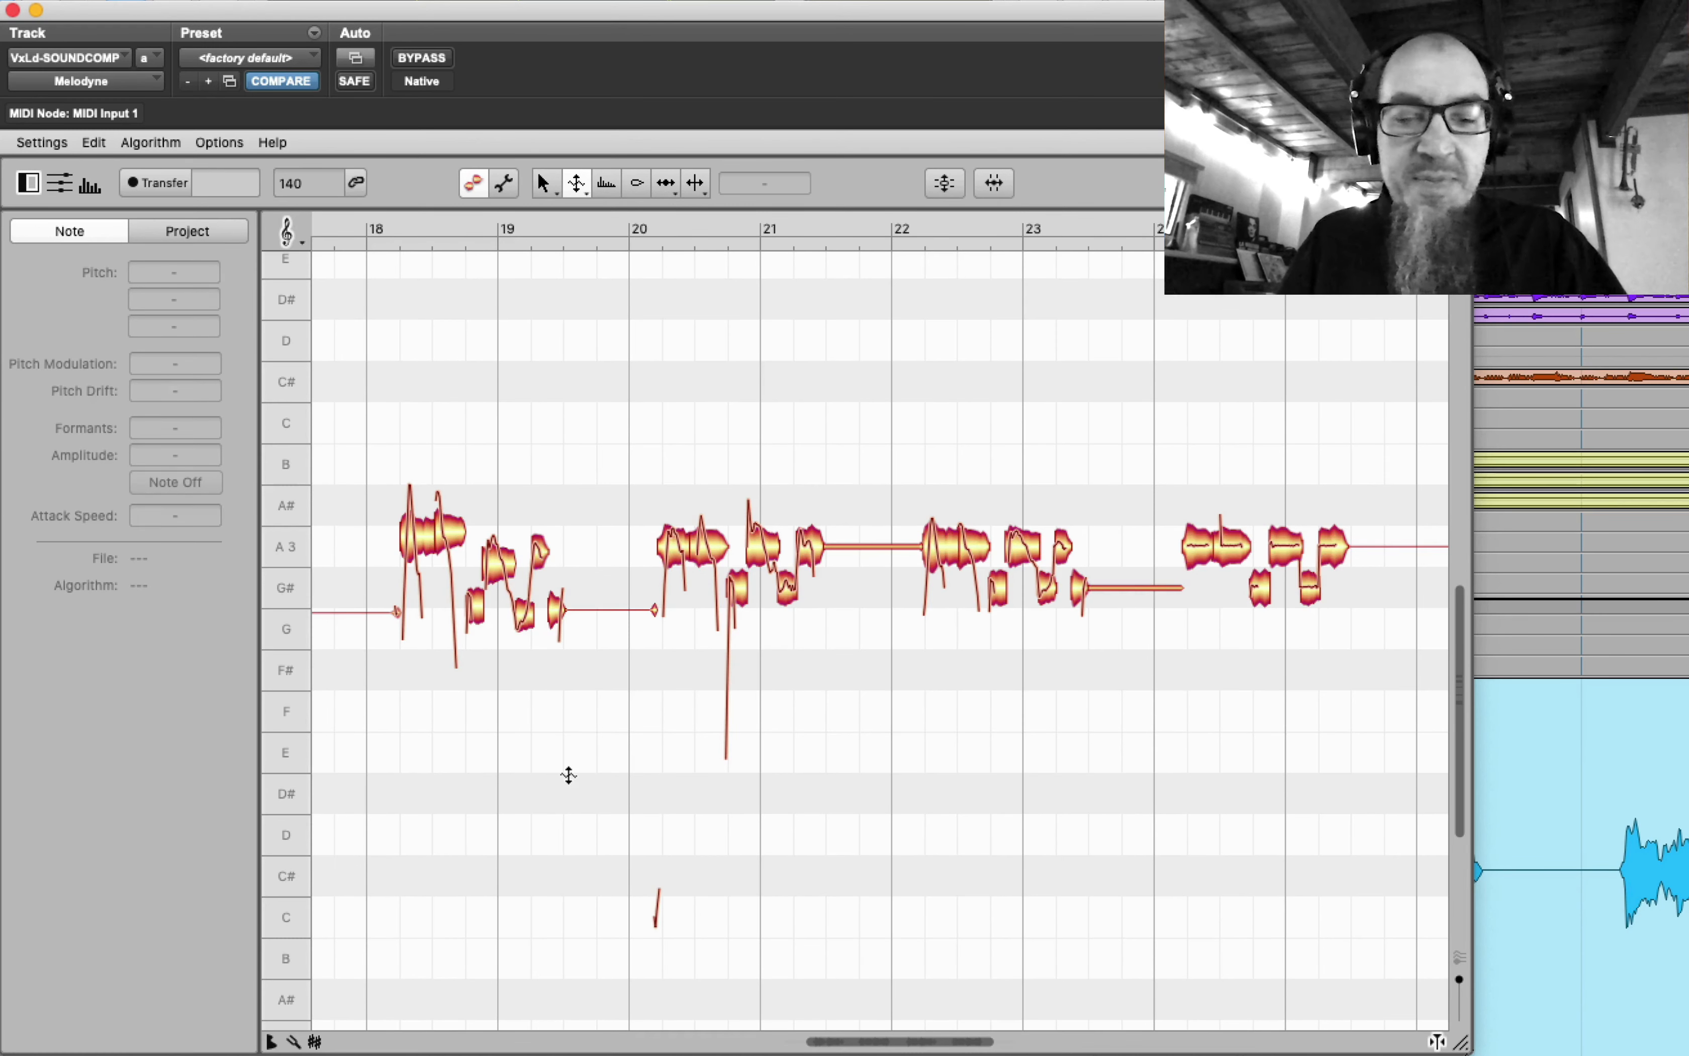
- Select all notes and restore the whole vocal file to its original state
key(super+a)
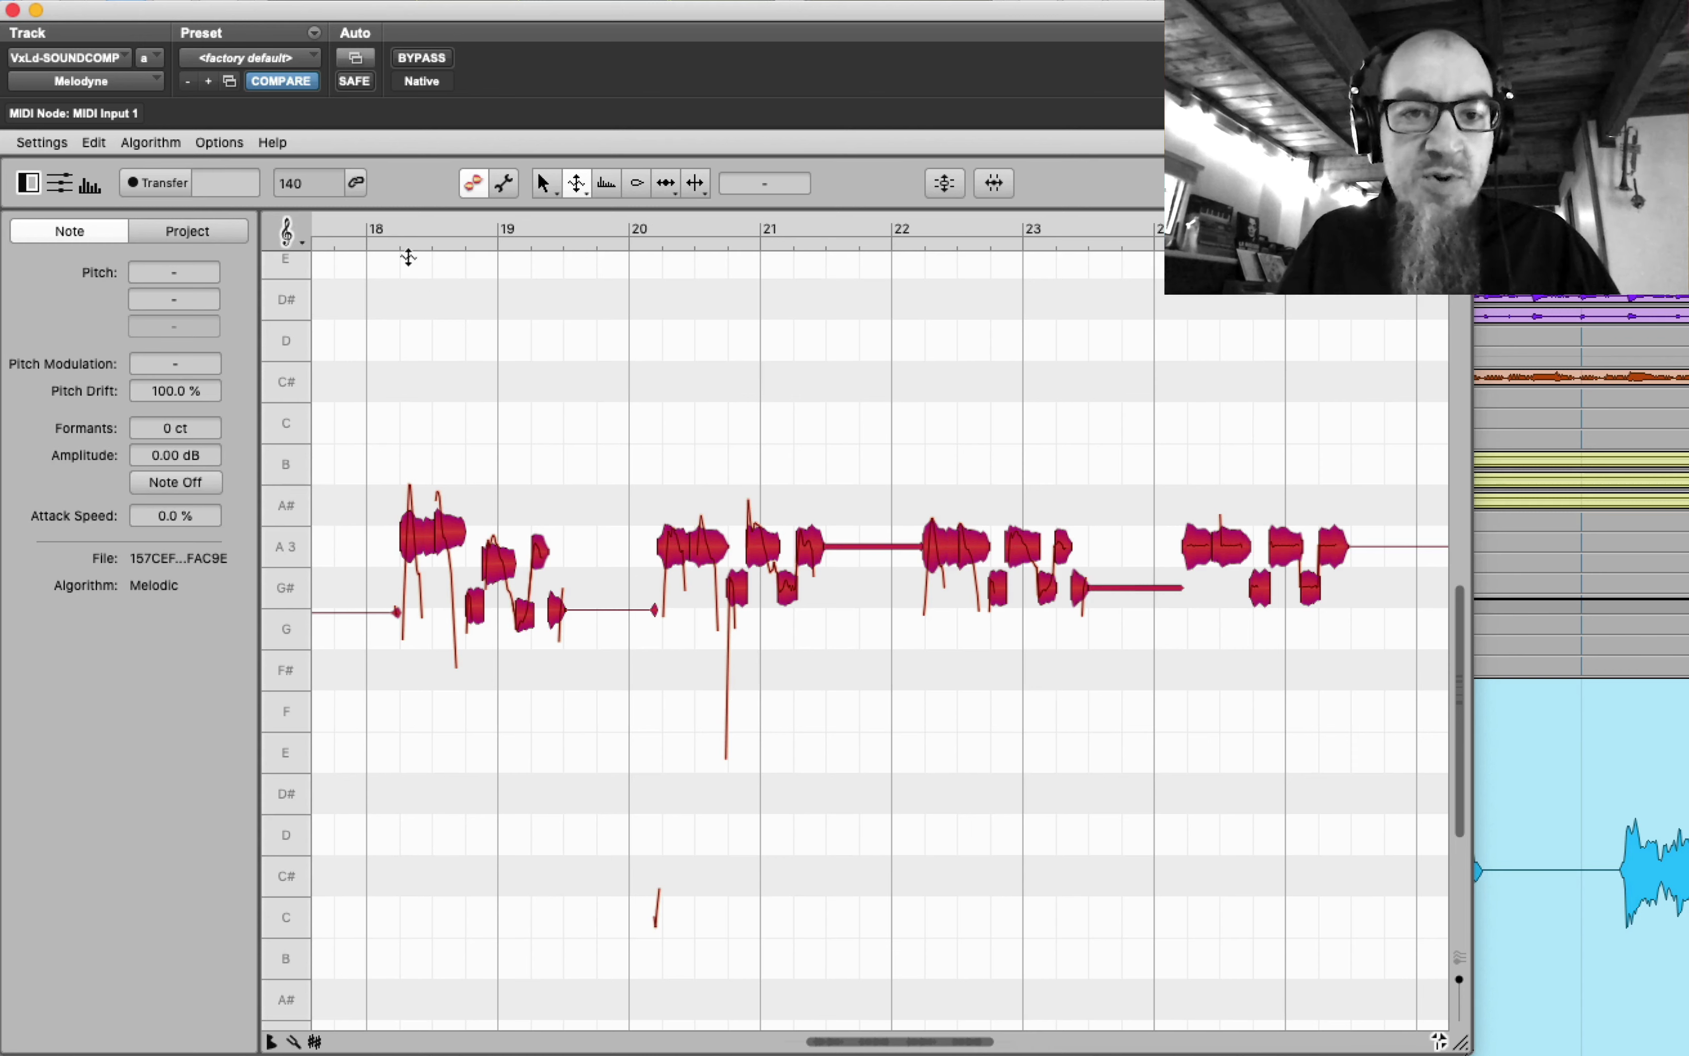
click(94, 144)
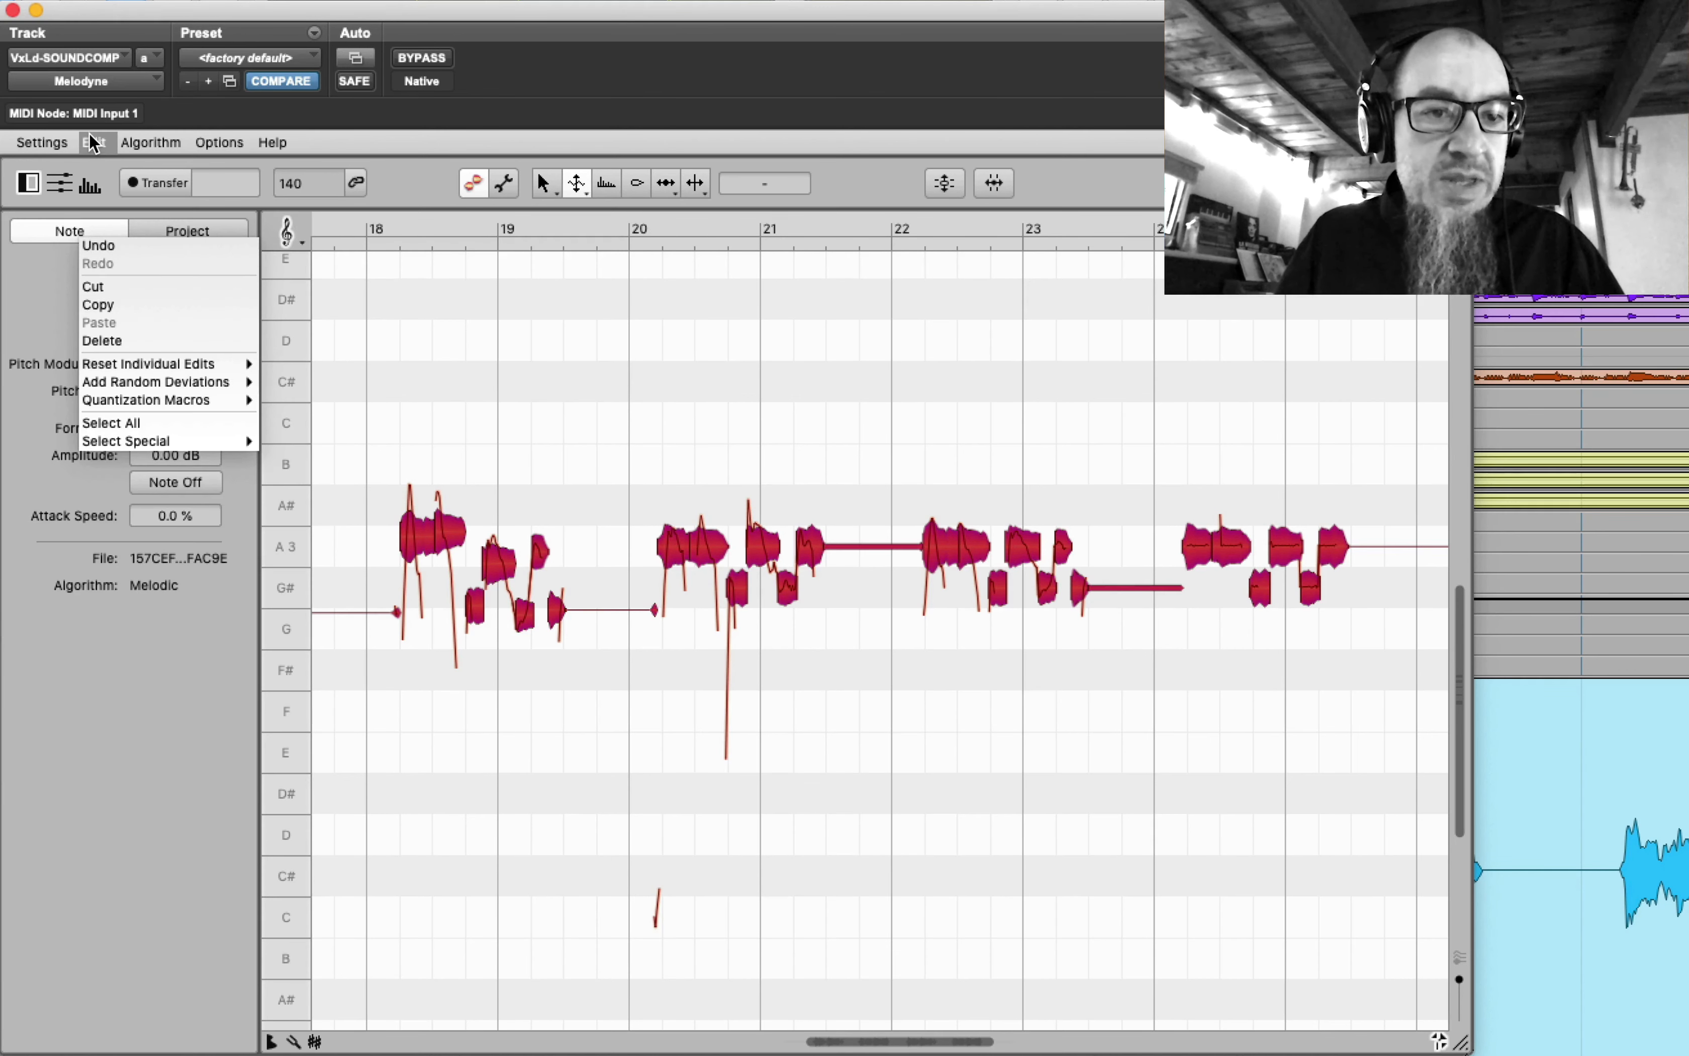
mouse_move(124, 367)
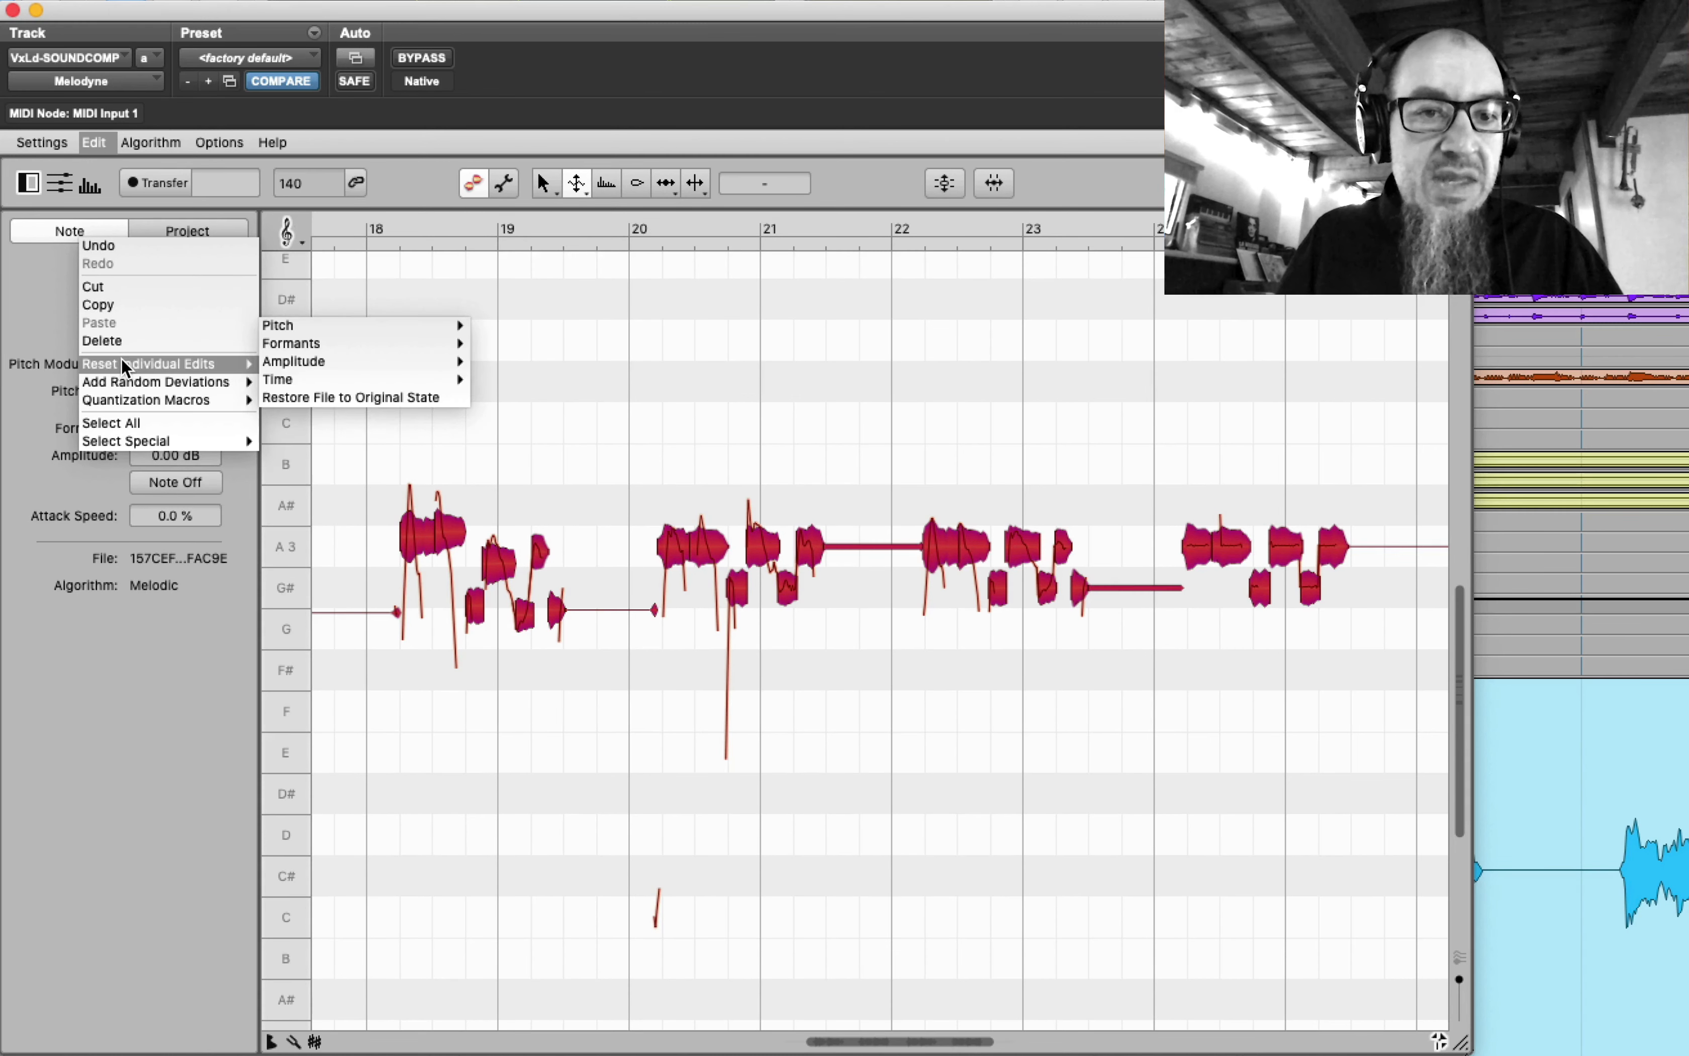
click(335, 397)
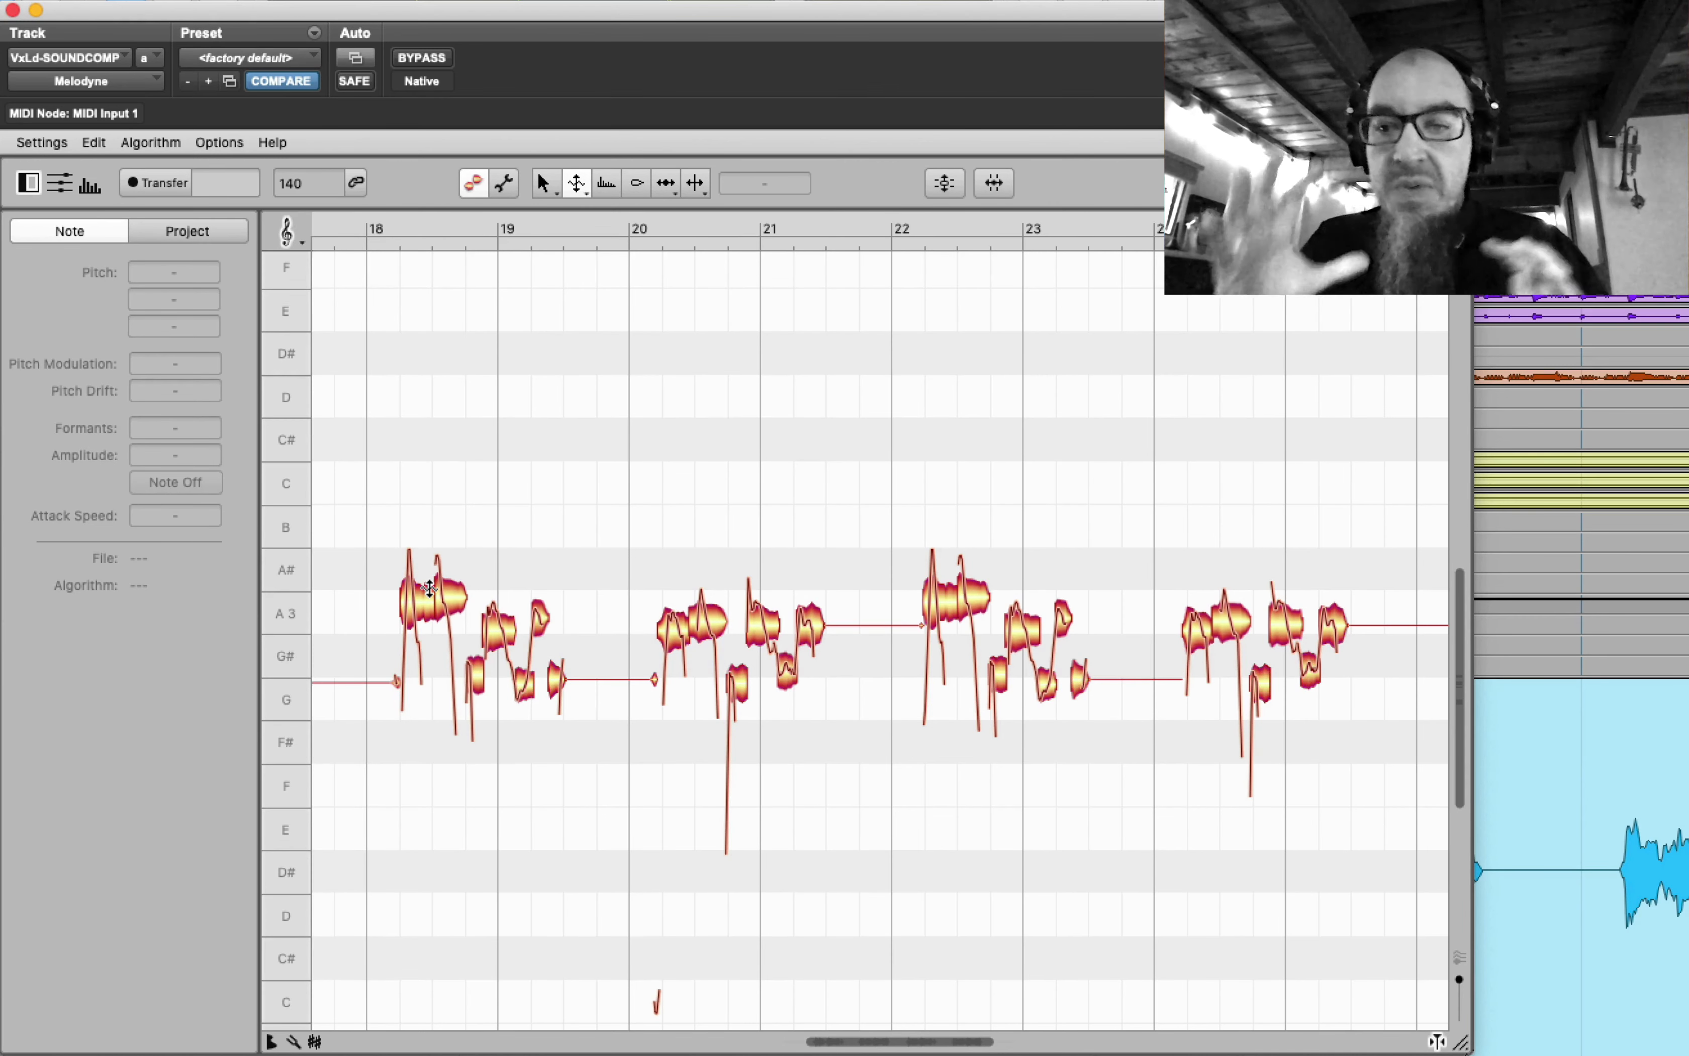
- Snap all notes to their nearest semitones with the Pitch tool and lower the second notes of the bar 18 and 22 phrases to A 3
right_click(450, 504)
click(454, 470)
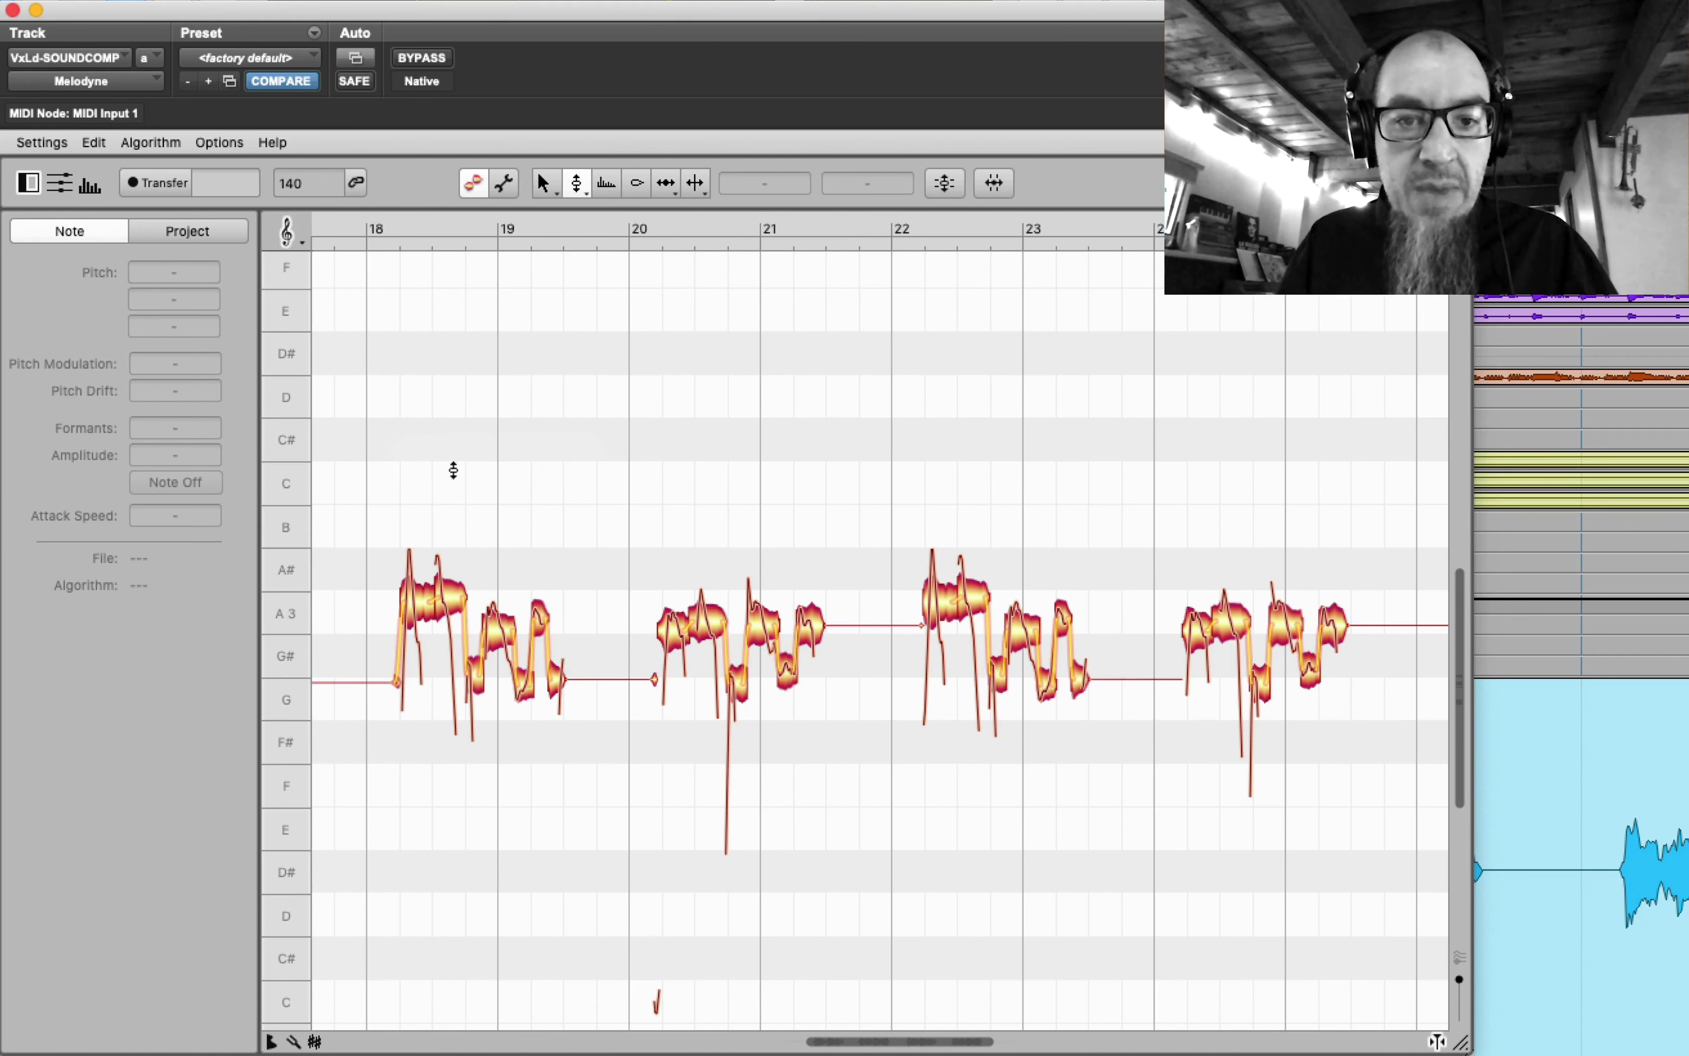
drag(357, 514, 1398, 827)
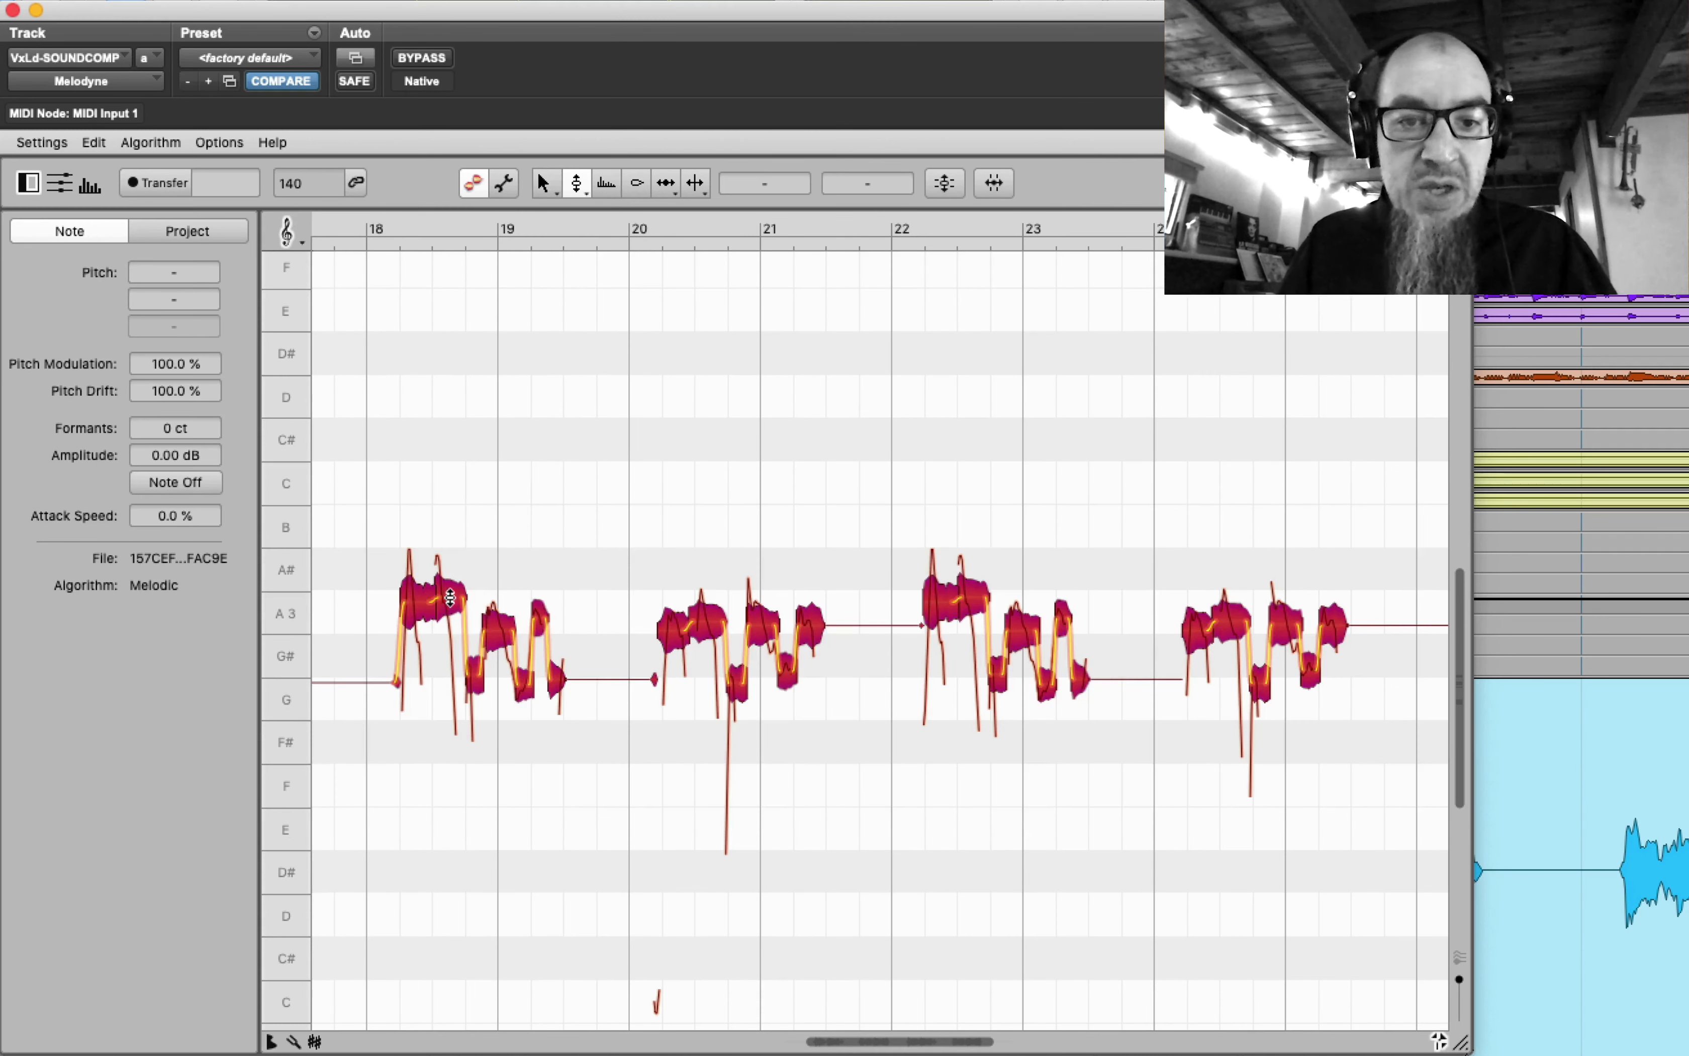
double_click(426, 595)
click(708, 500)
drag(452, 563, 453, 598)
drag(976, 566, 978, 593)
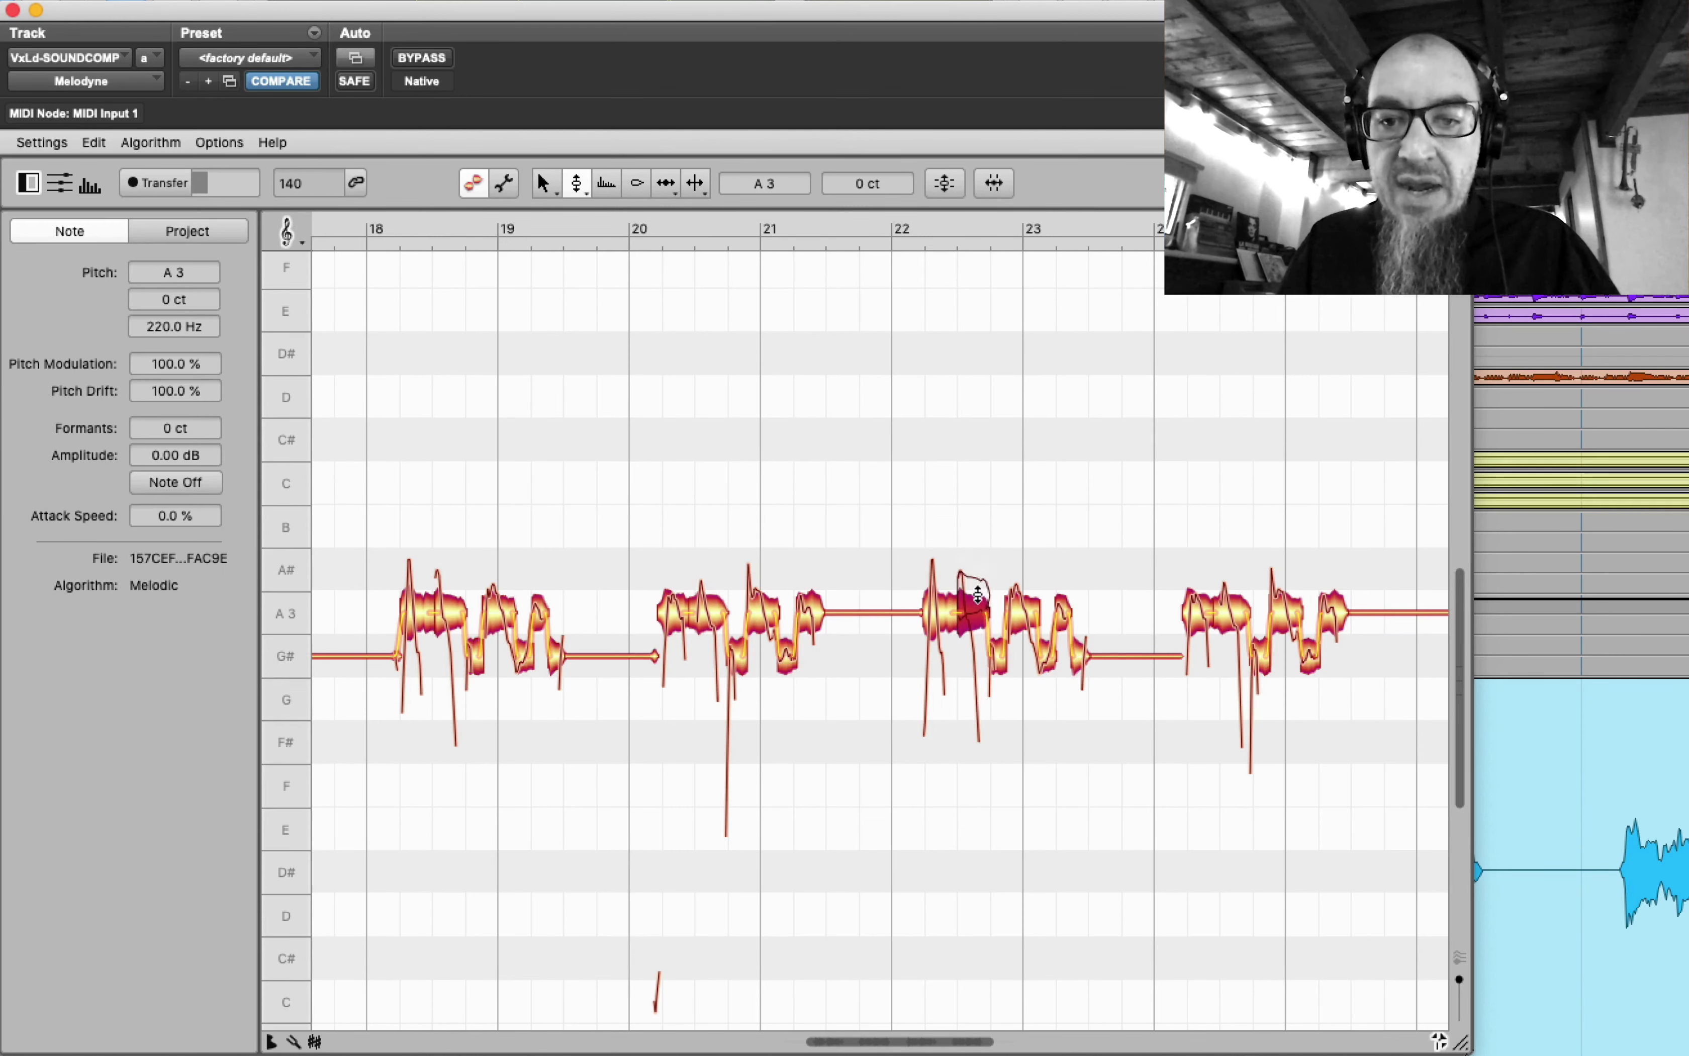
- Reduce the pitch modulation of all notes in the four phrases to 88.0 % with the Pitch Modulation tool
right_click(580, 462)
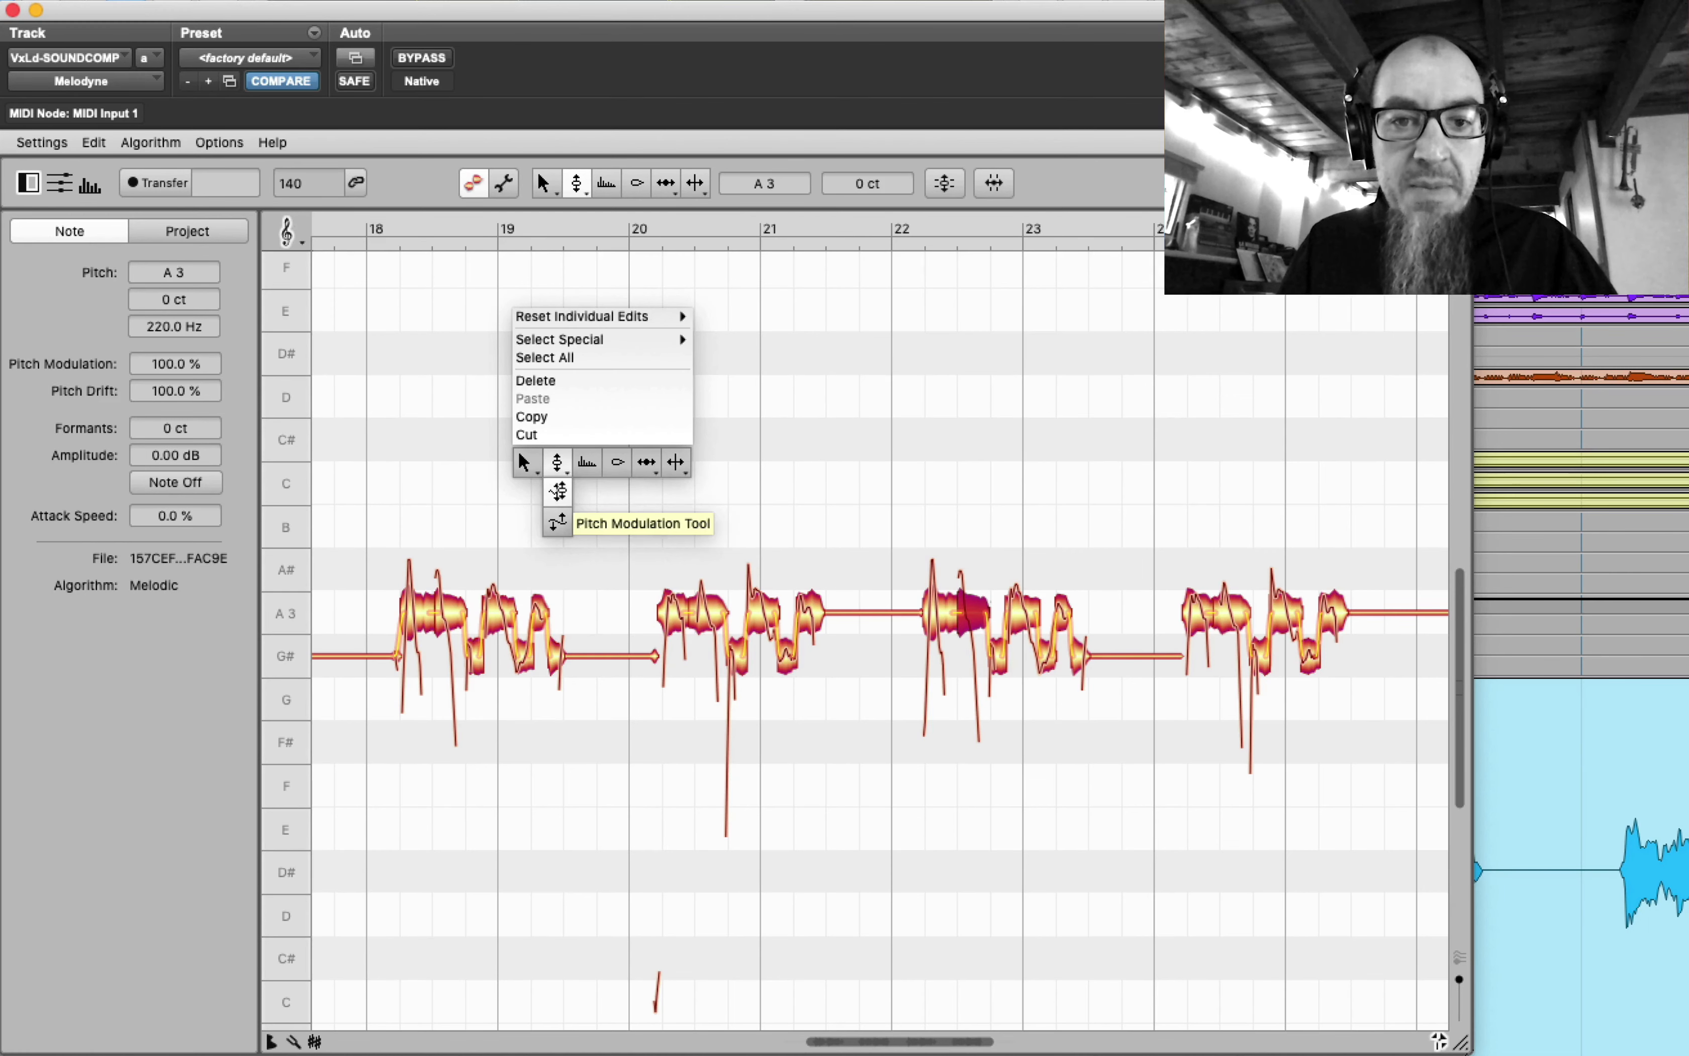
click(554, 495)
drag(366, 520, 1368, 771)
drag(705, 616, 703, 620)
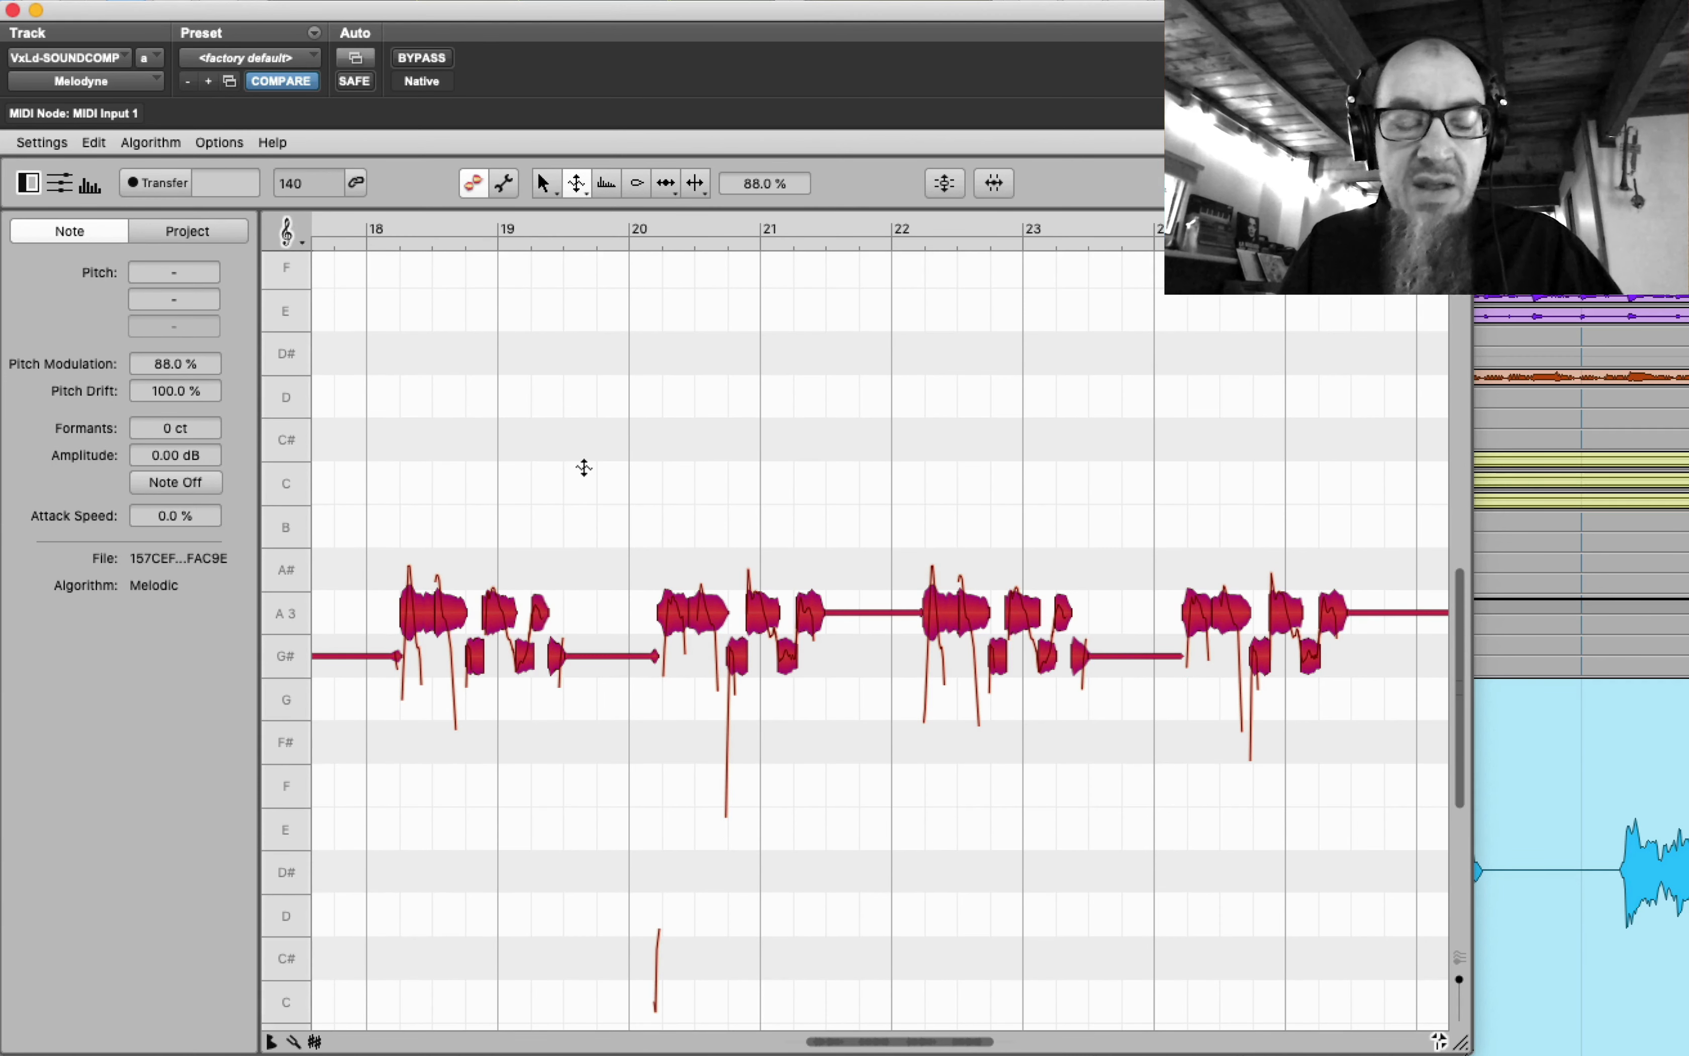
click(507, 481)
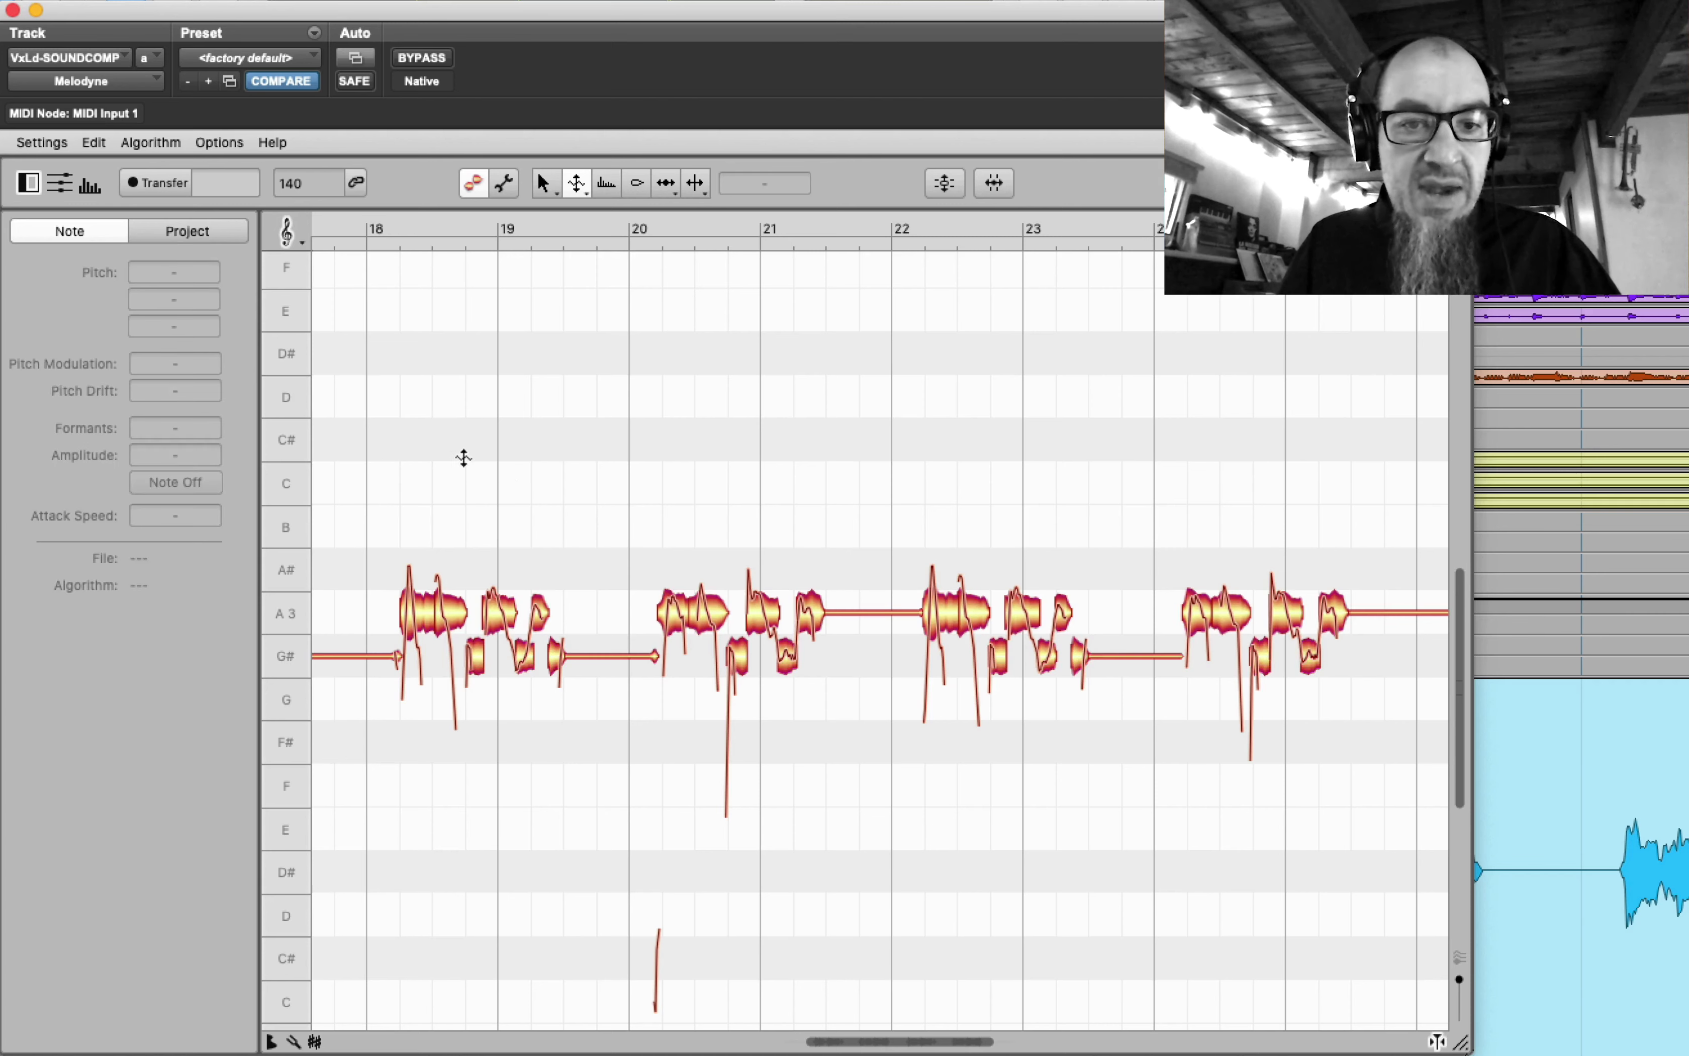
- Set the pitch modulation of the phrases' opening notes to 50.0 % at bar 18, 62.0 % at bar 20, 57.0 % at bar 22 and 81.0 % at bar 24
right_click(529, 542)
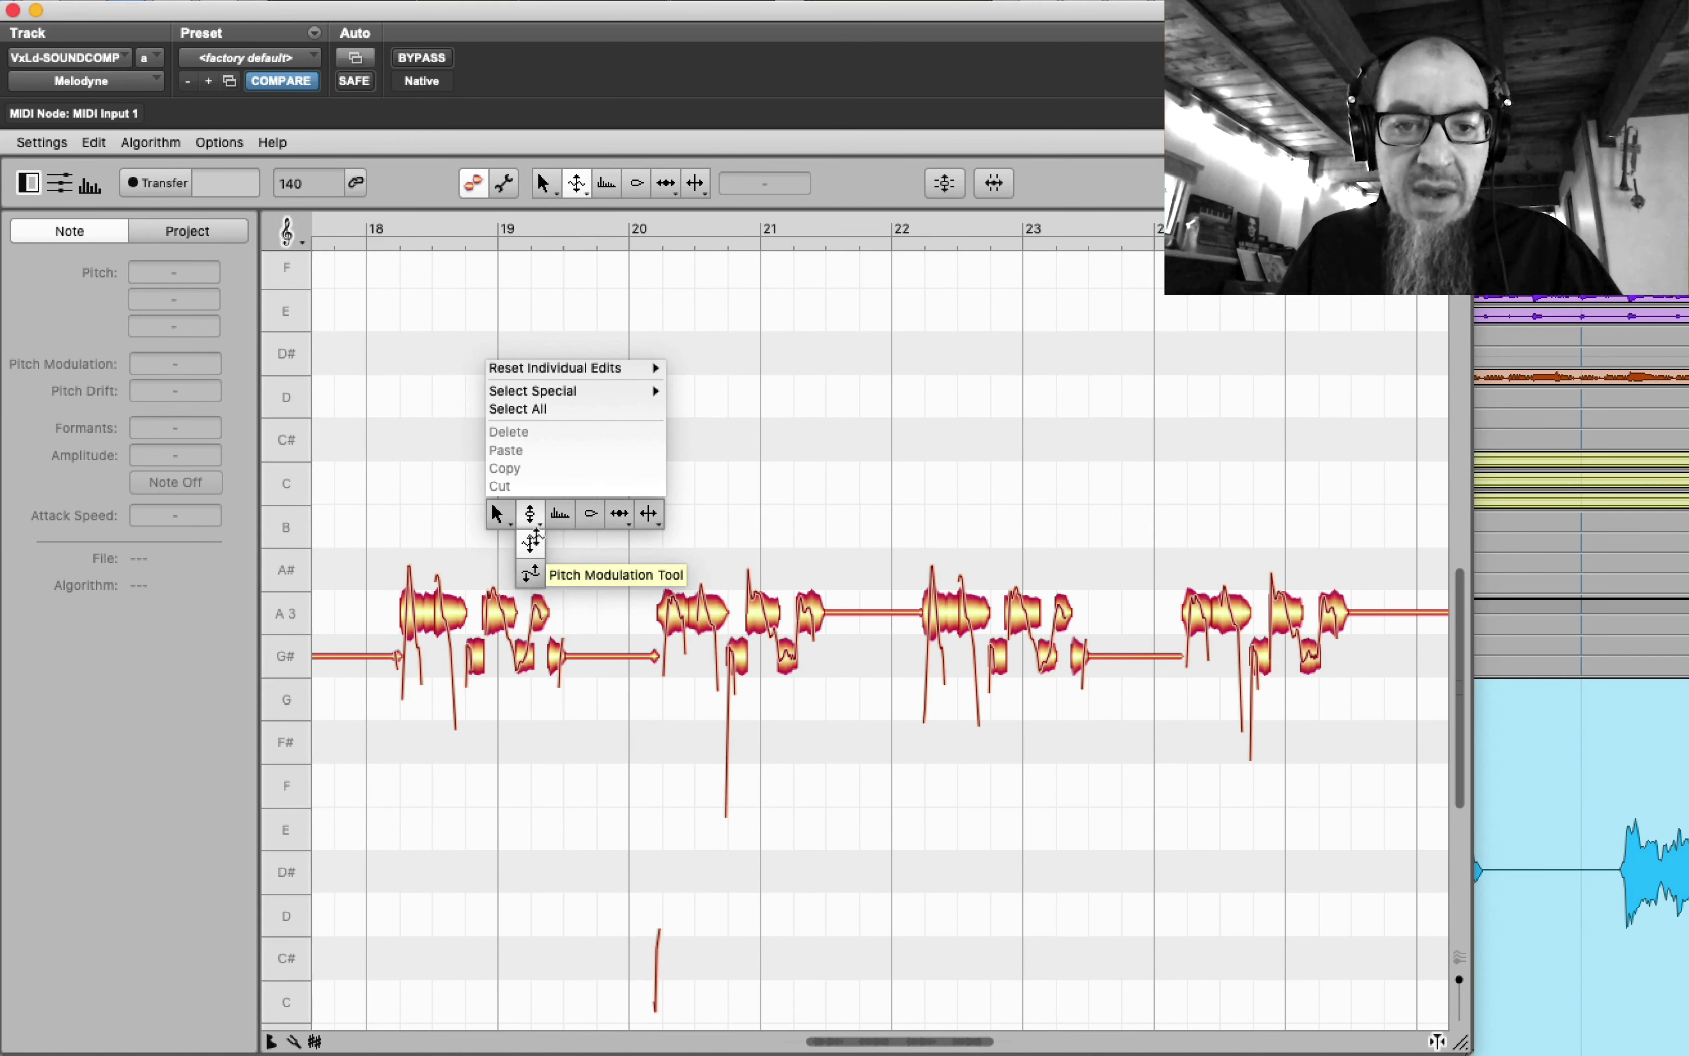
click(530, 546)
drag(427, 588, 441, 644)
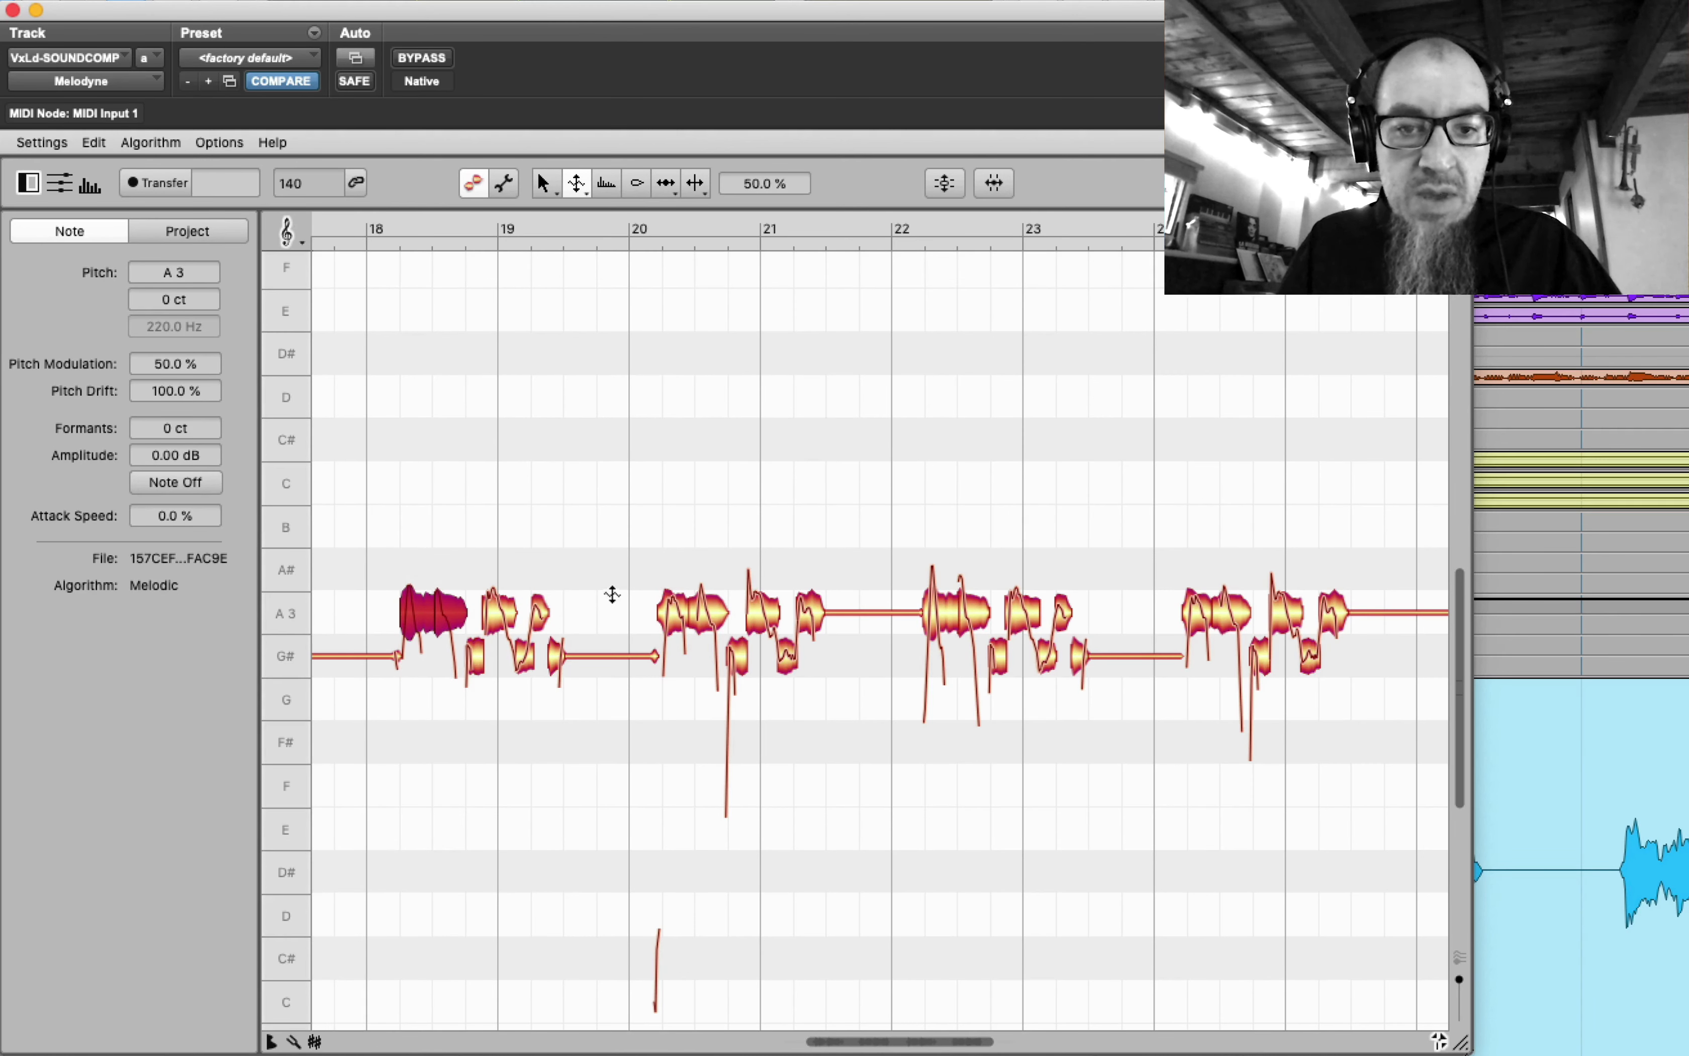
drag(643, 575, 700, 641)
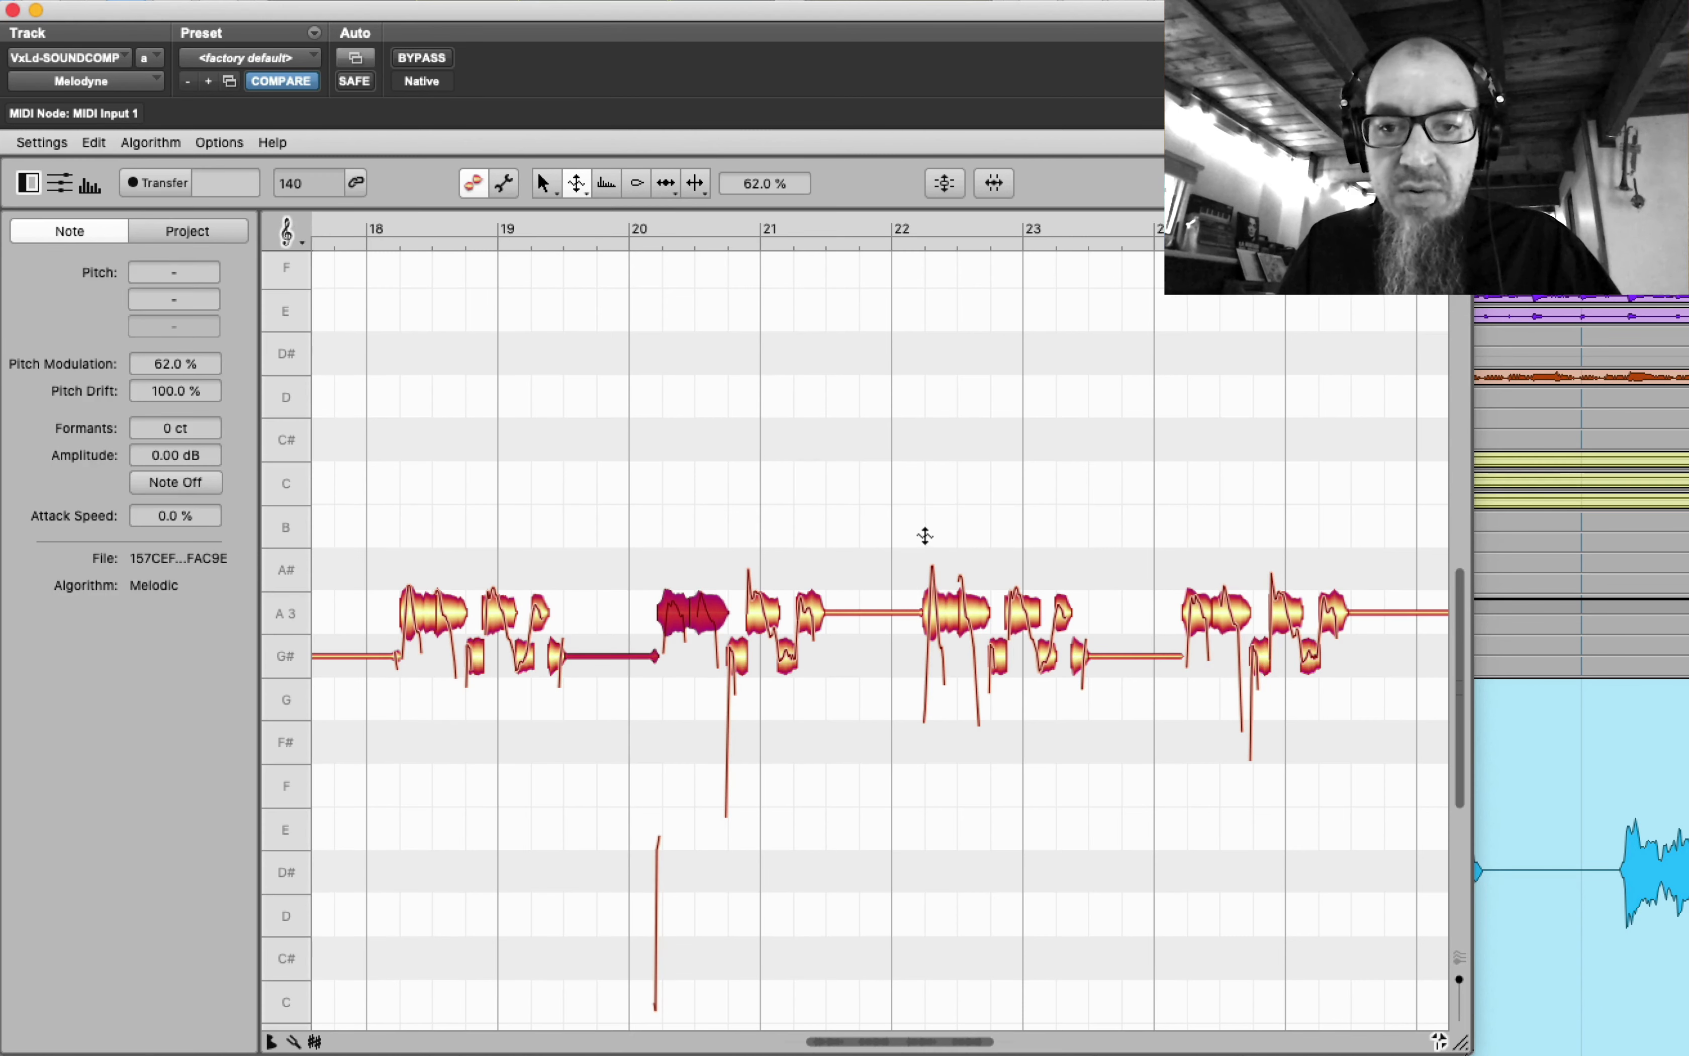
drag(925, 535, 938, 650)
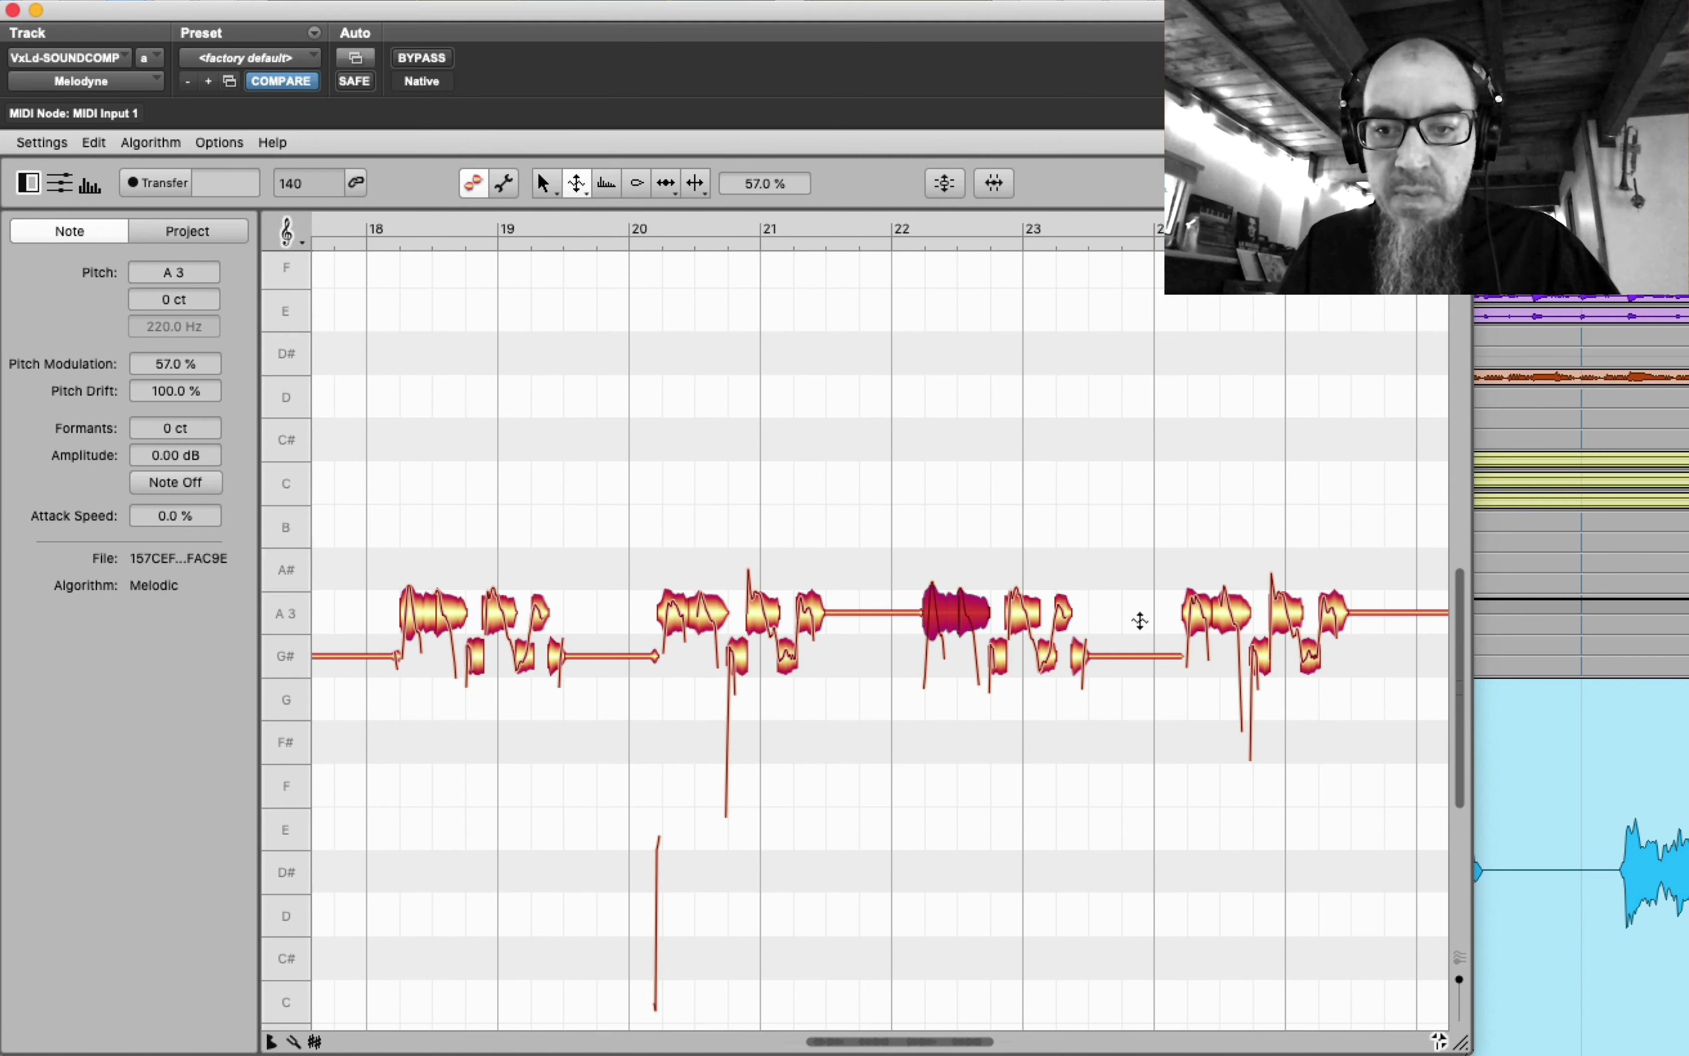
drag(1198, 549, 1206, 618)
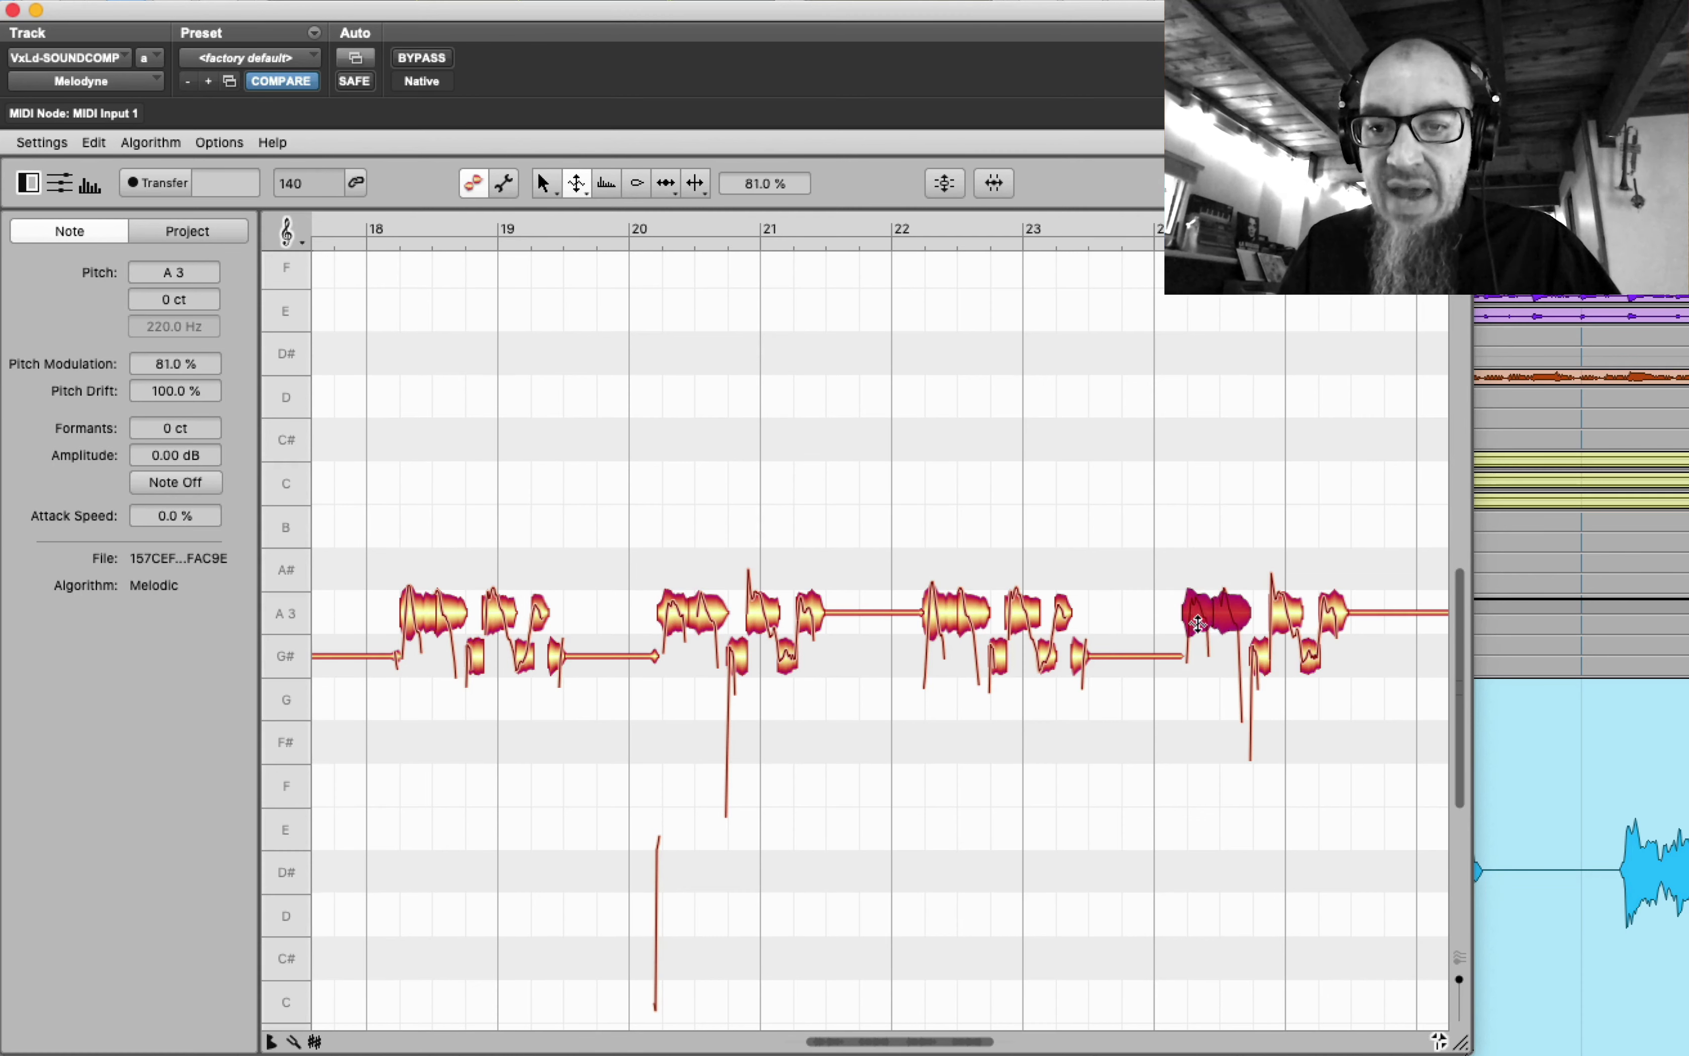
- Play back all four phrases to hear the adjusted pitch modulation, and return to bar 18
click(905, 559)
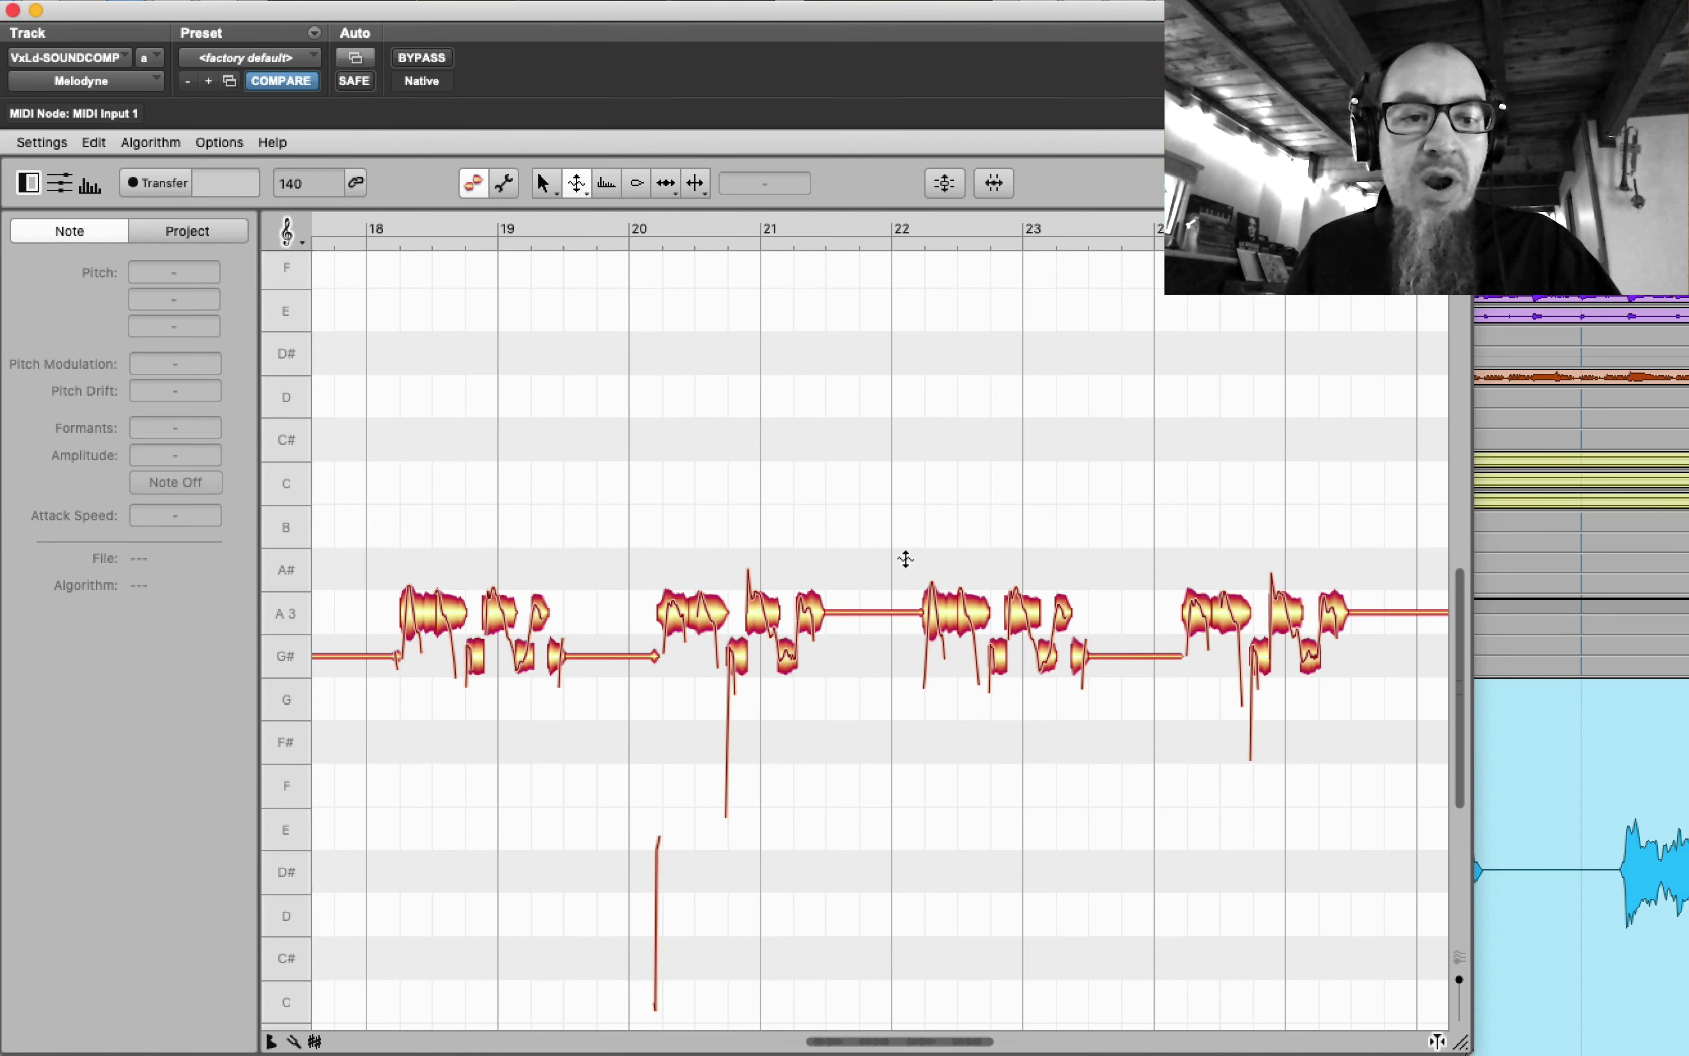
key(space)
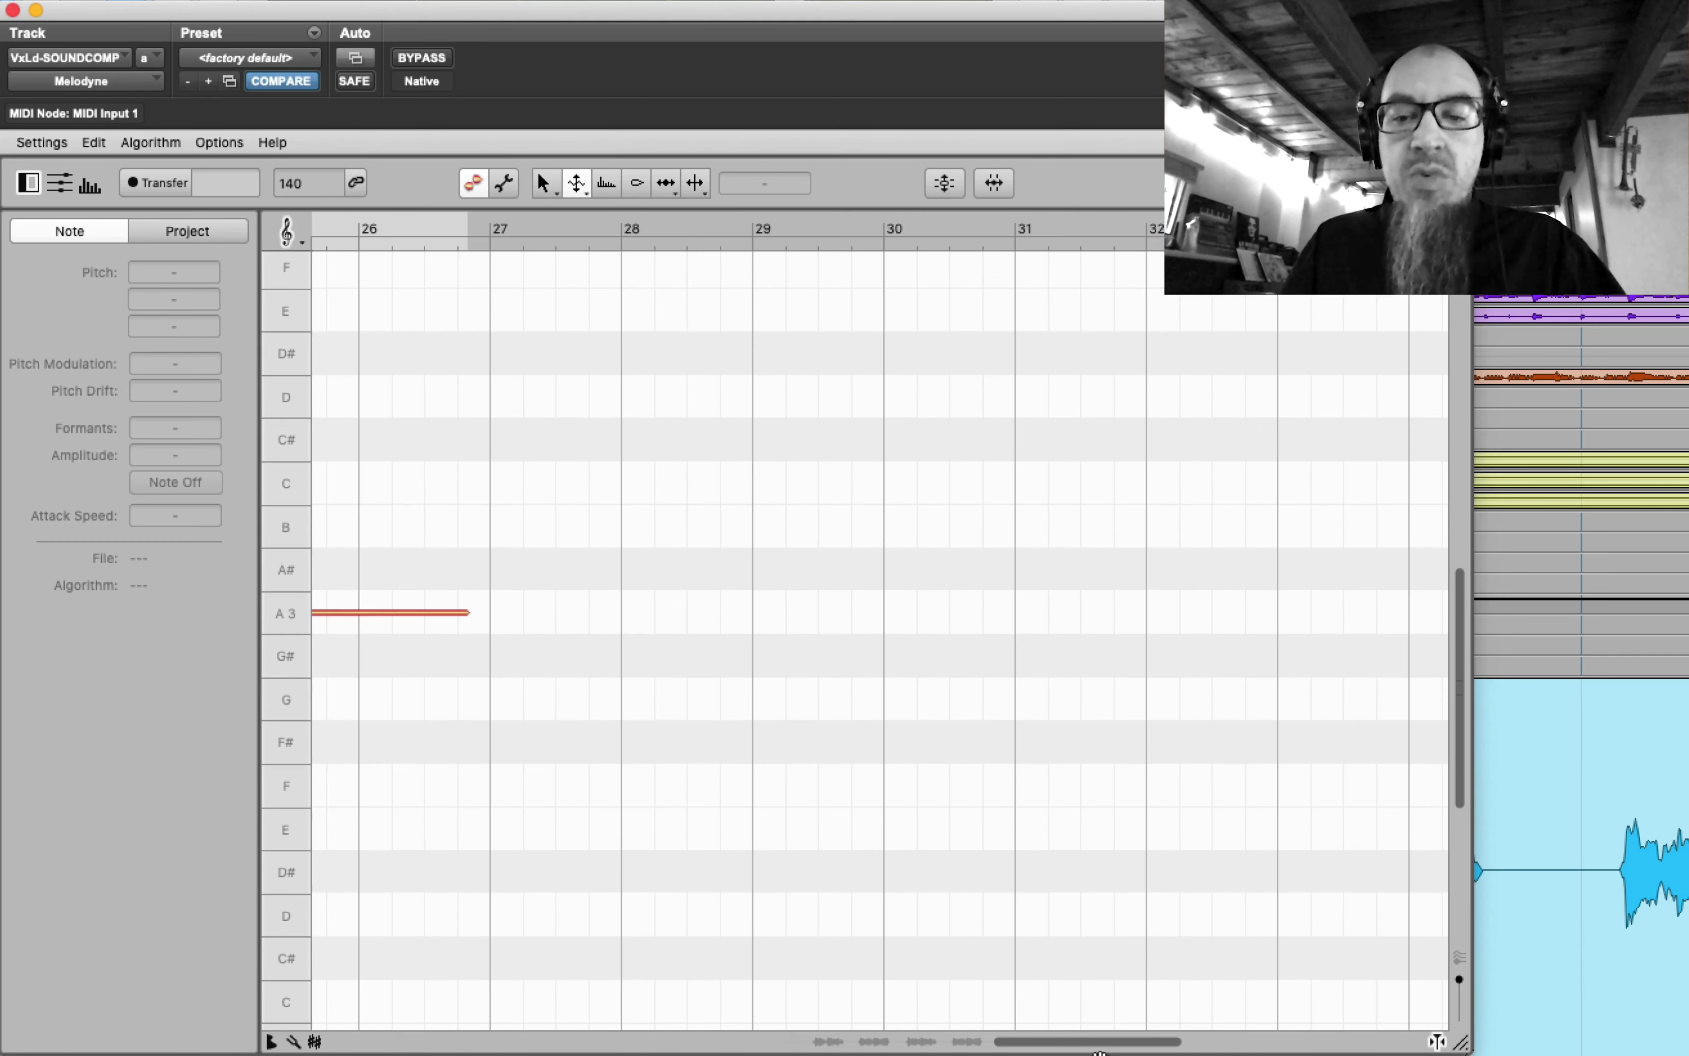
drag(1085, 1043, 894, 1040)
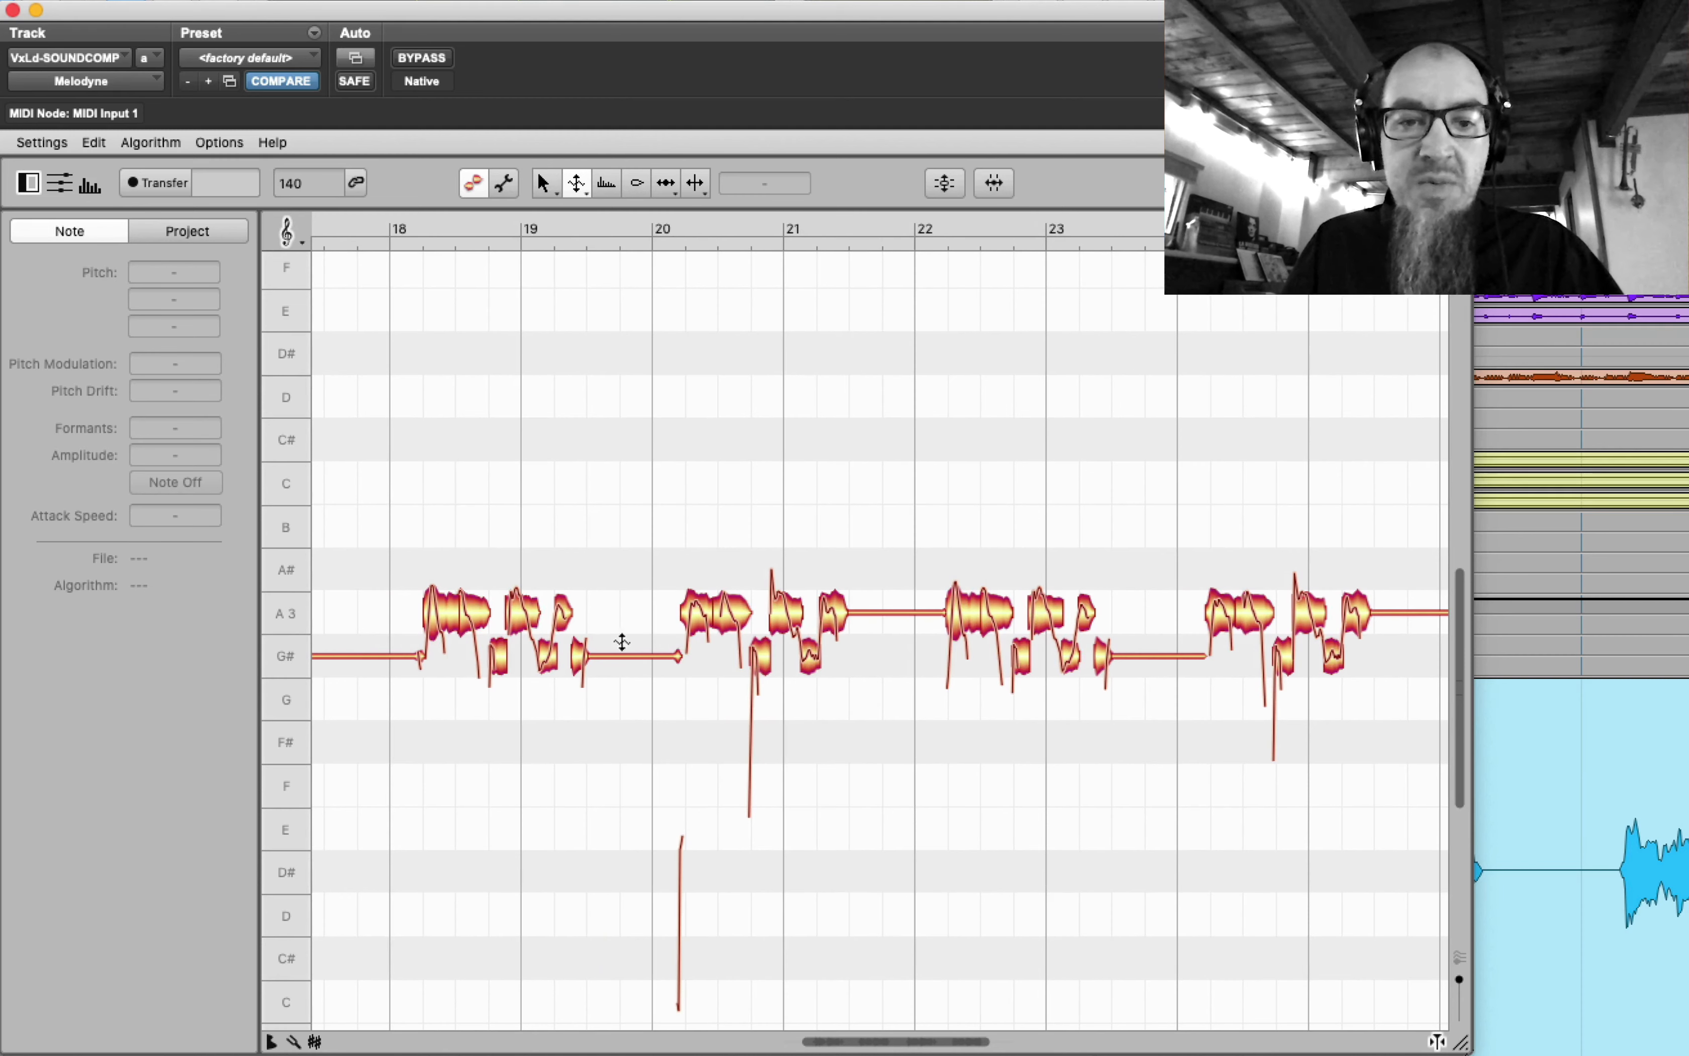
- Reduce the pitch modulation of each phrase's opening notes further, to 51.0 % at bar 20 and 69.0 % at bar 24
click(449, 613)
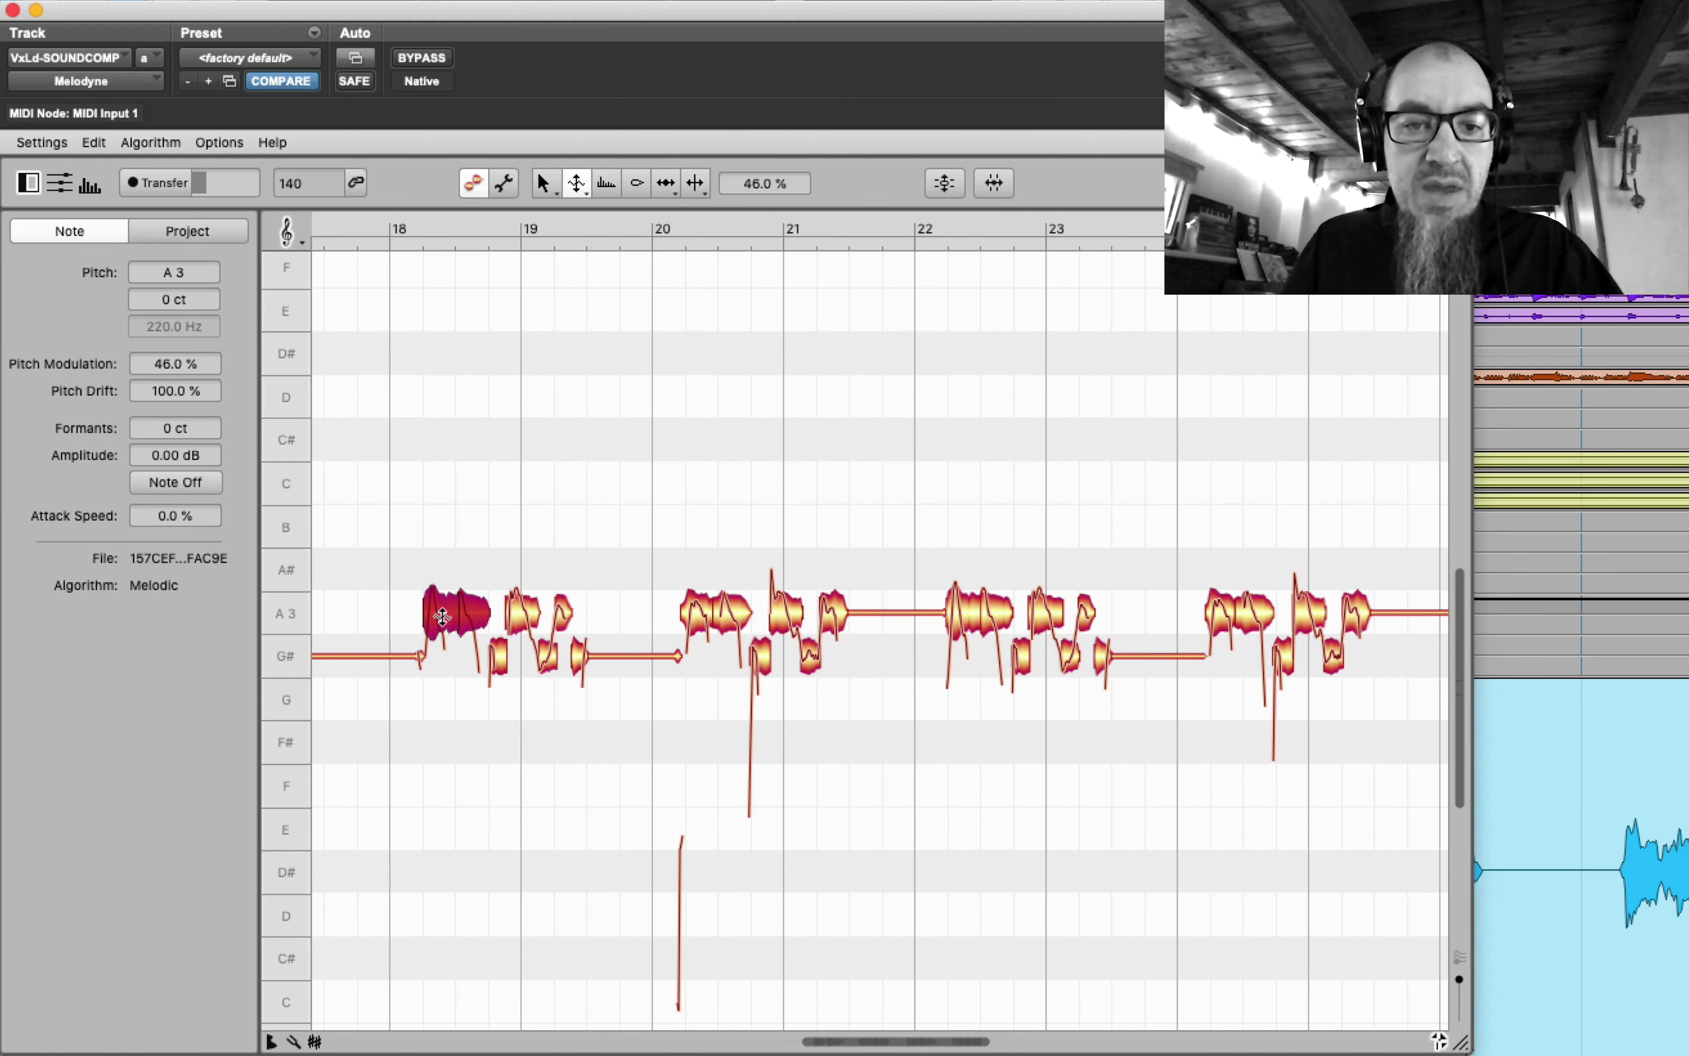
drag(443, 616, 443, 636)
click(698, 599)
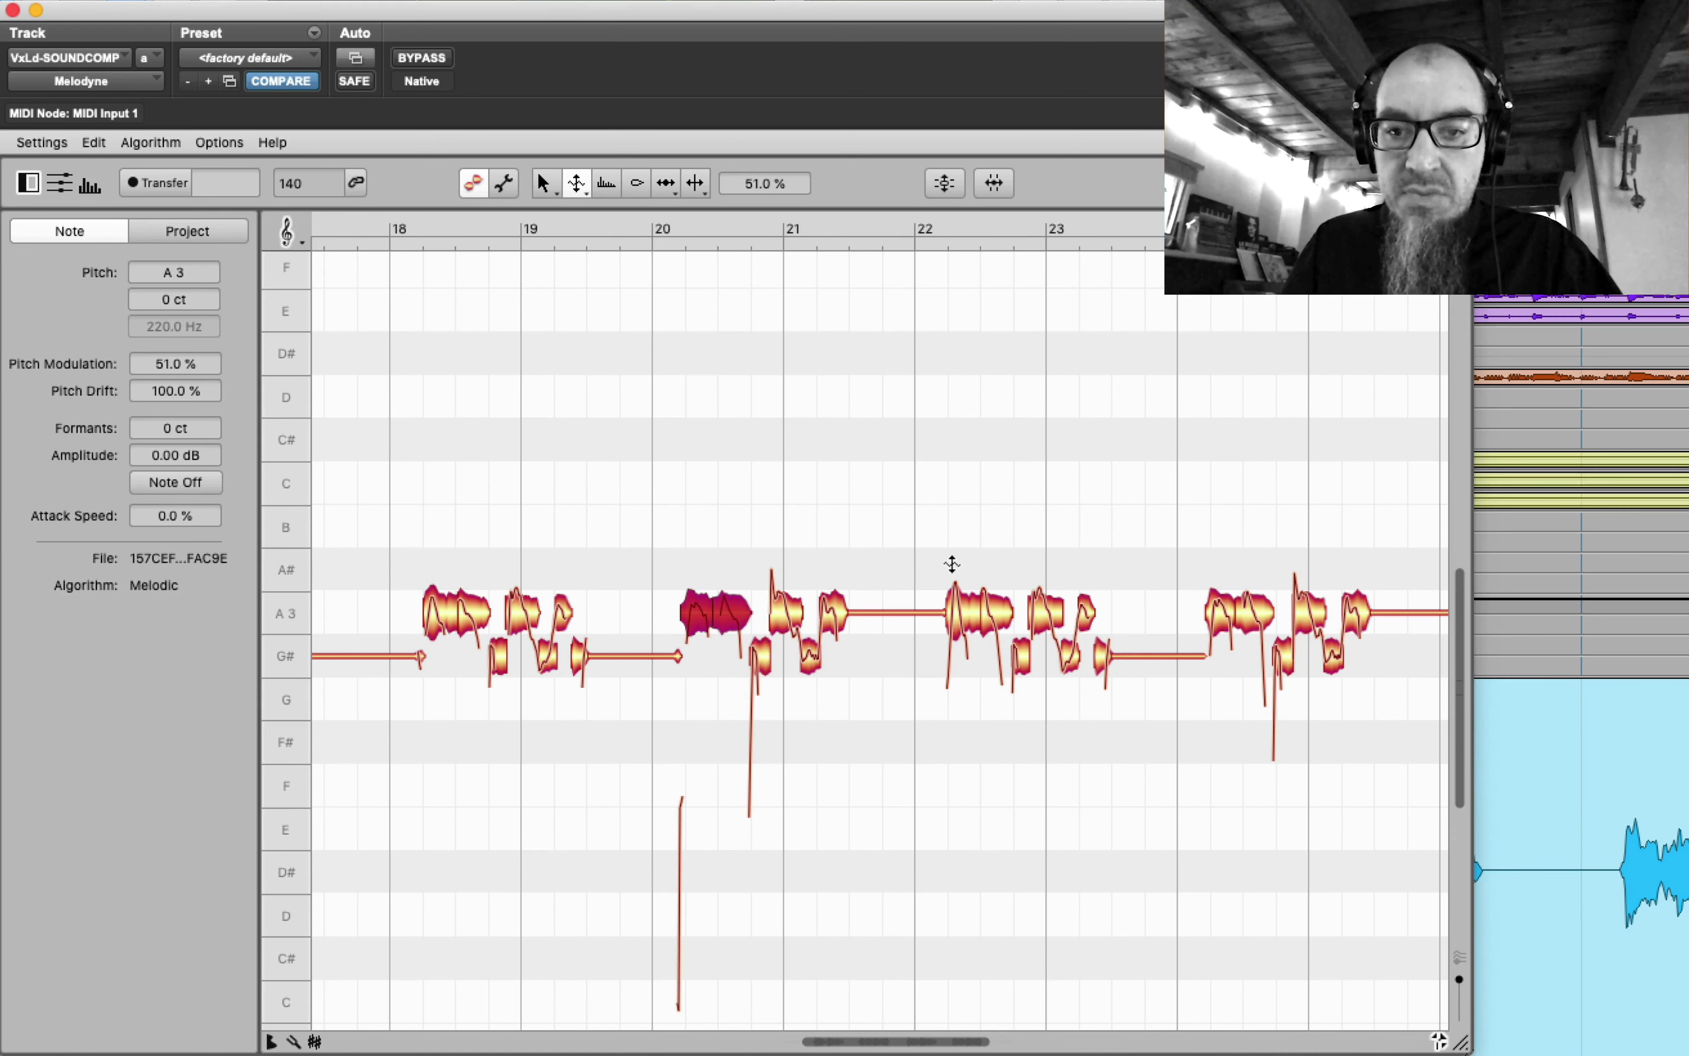
click(974, 600)
shift+click(995, 614)
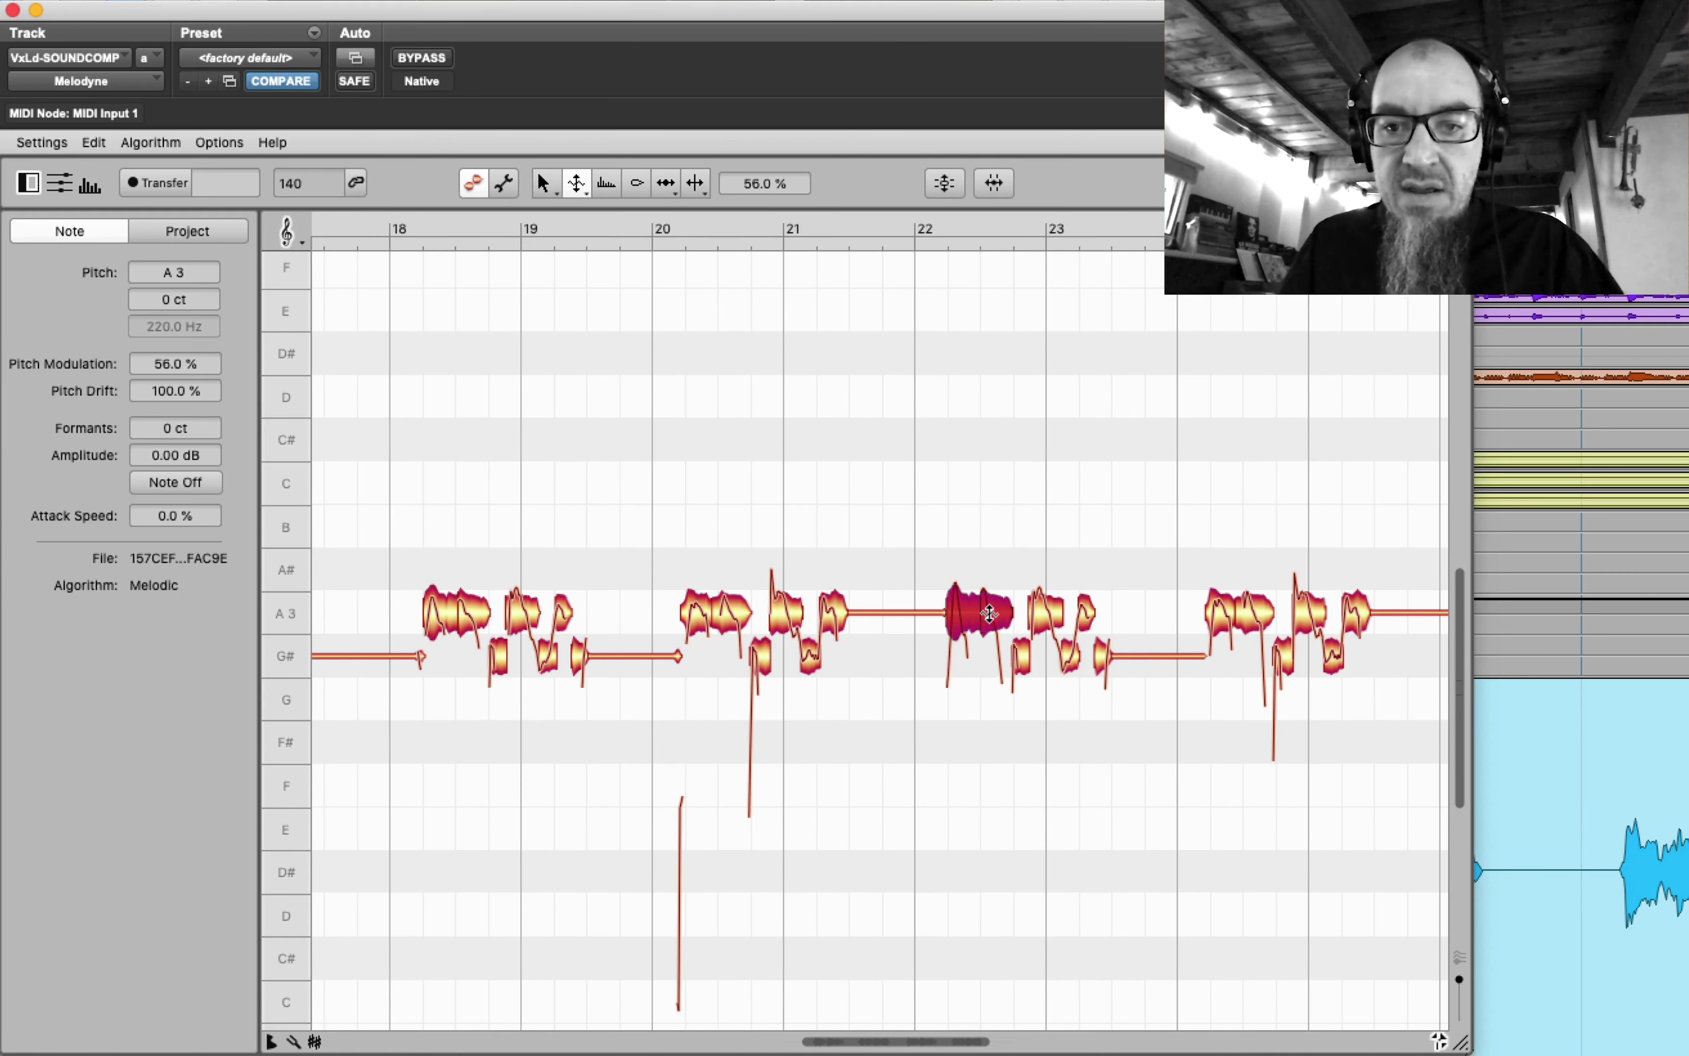
drag(990, 613, 990, 623)
click(1220, 606)
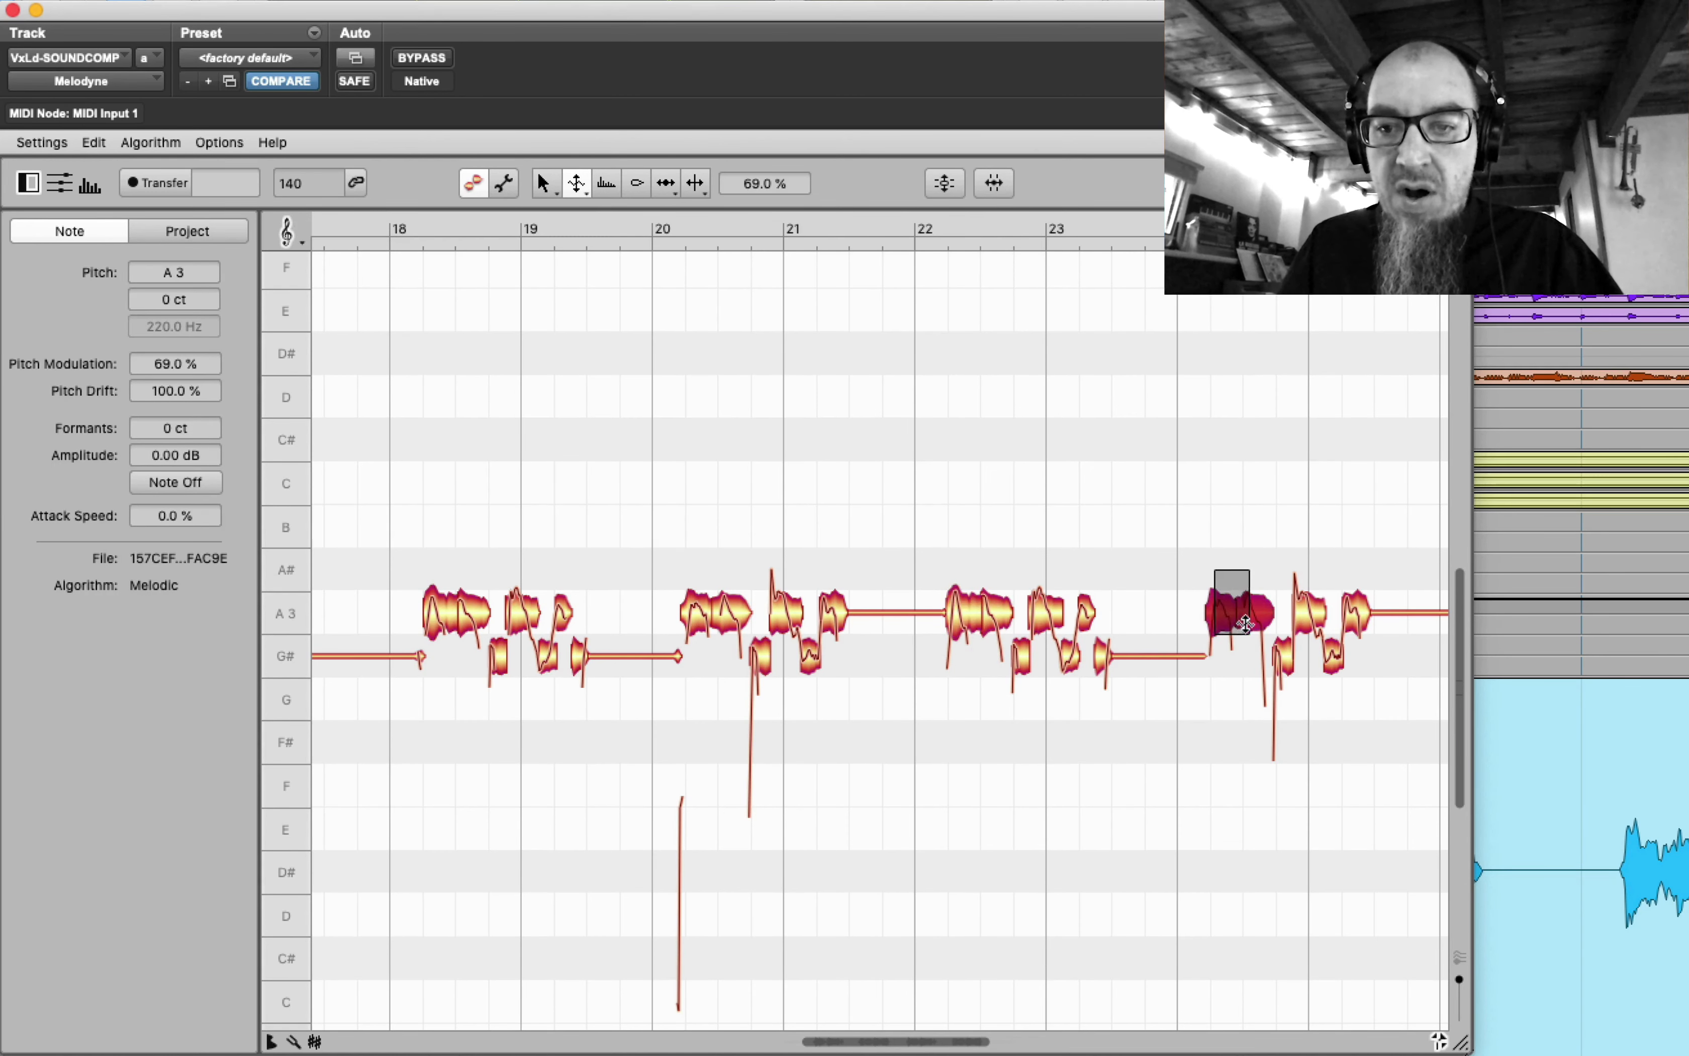
- Reduce the pitch modulation of the A 3 note just before bar 21 to 64.0 % and the one just before bar 23 to 66.0 %
click(780, 606)
drag(780, 607, 783, 623)
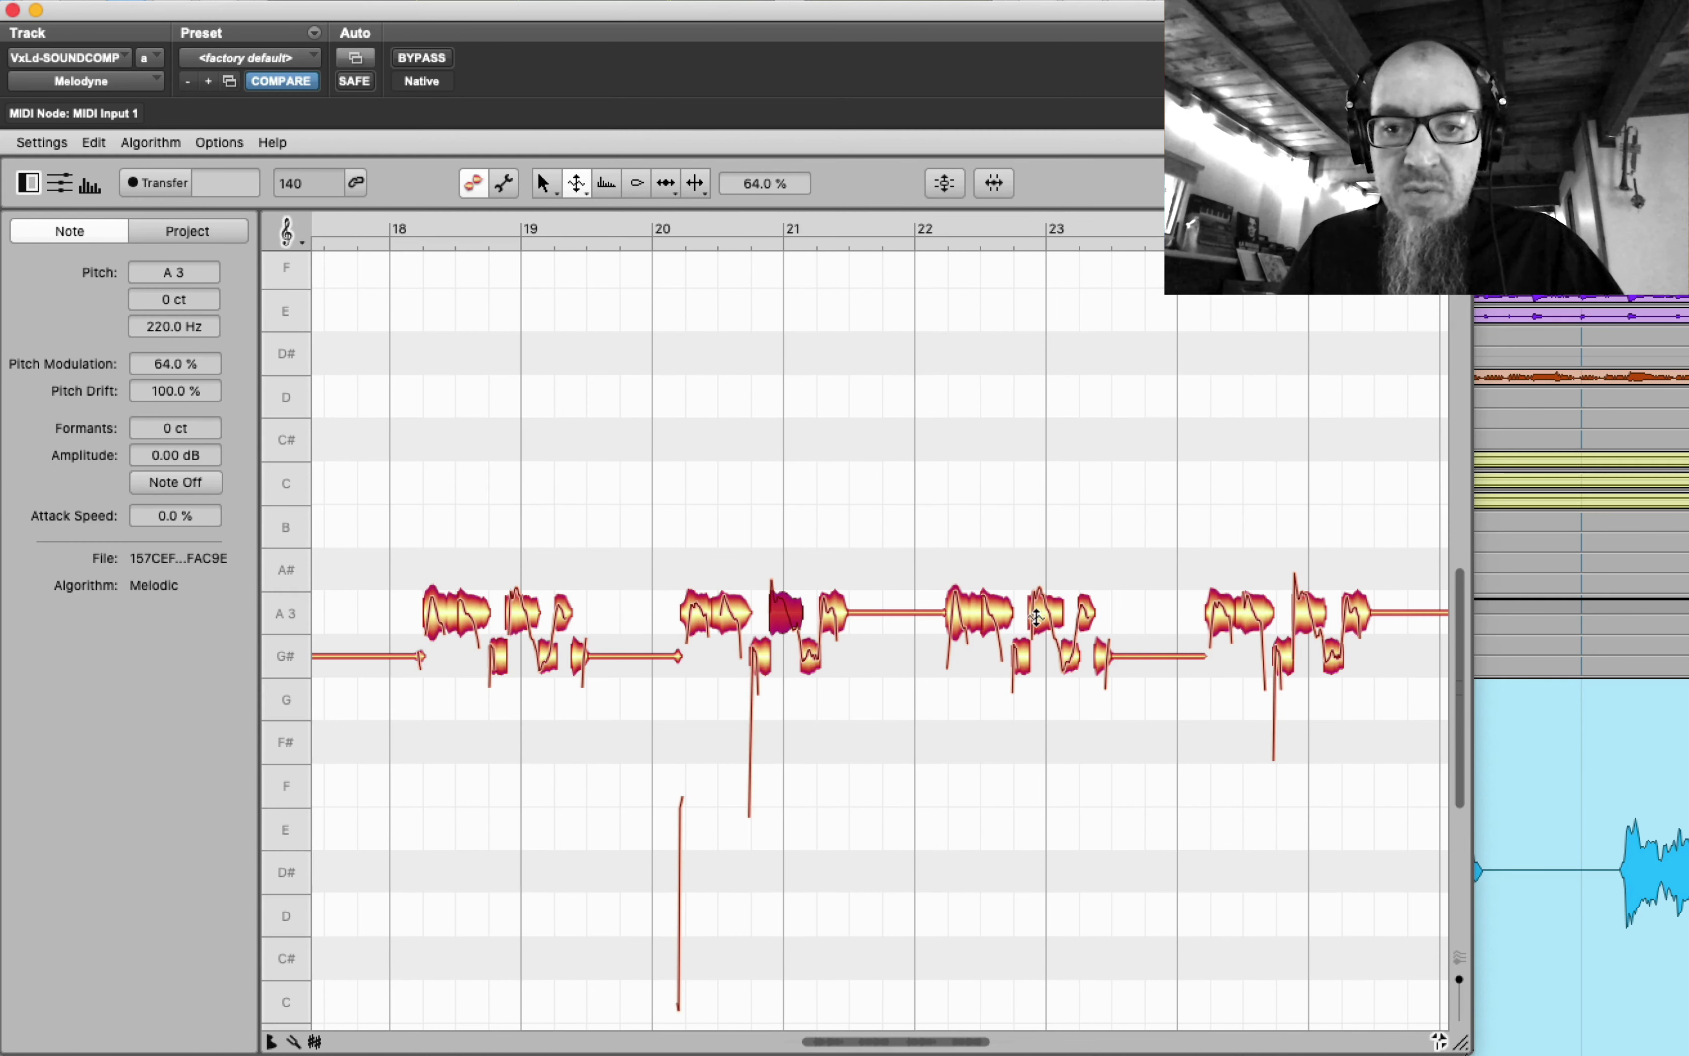
drag(1041, 613, 1039, 628)
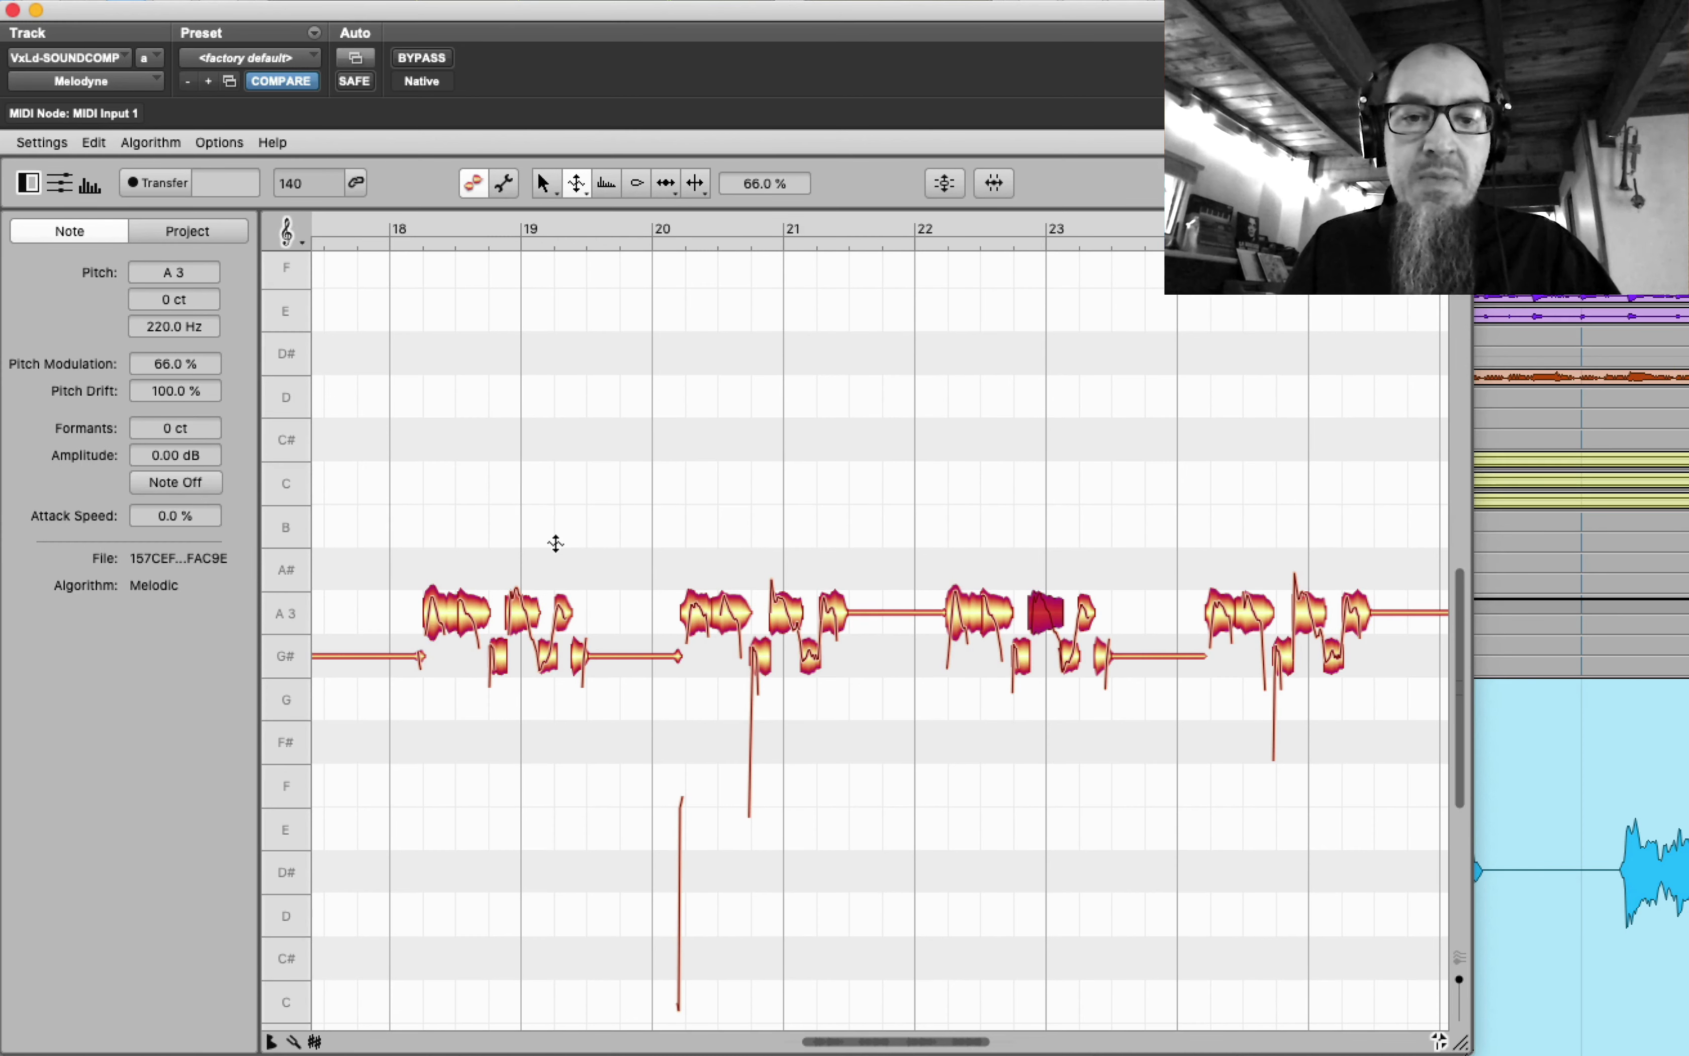
- Audition the phrases and raise the pitch modulation of the A 3 note just before bar 23 to 98.0 % and the one before bar 19 to 108.0 %
key(space)
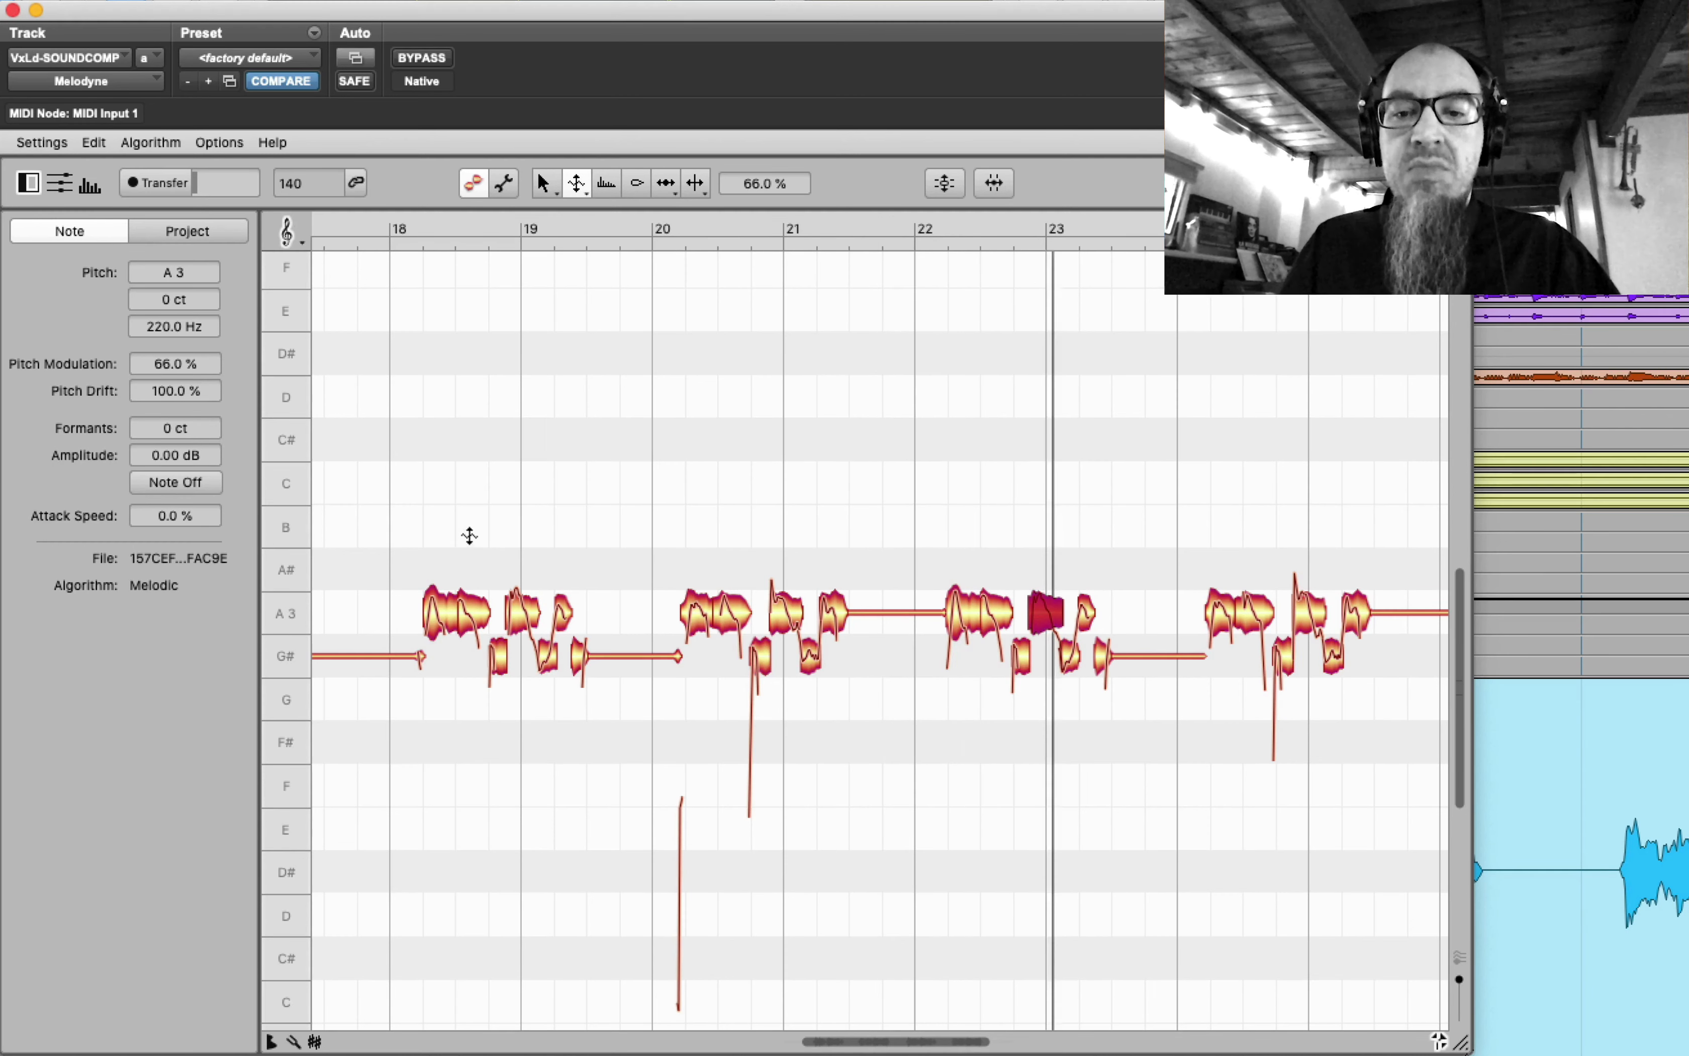
click(850, 524)
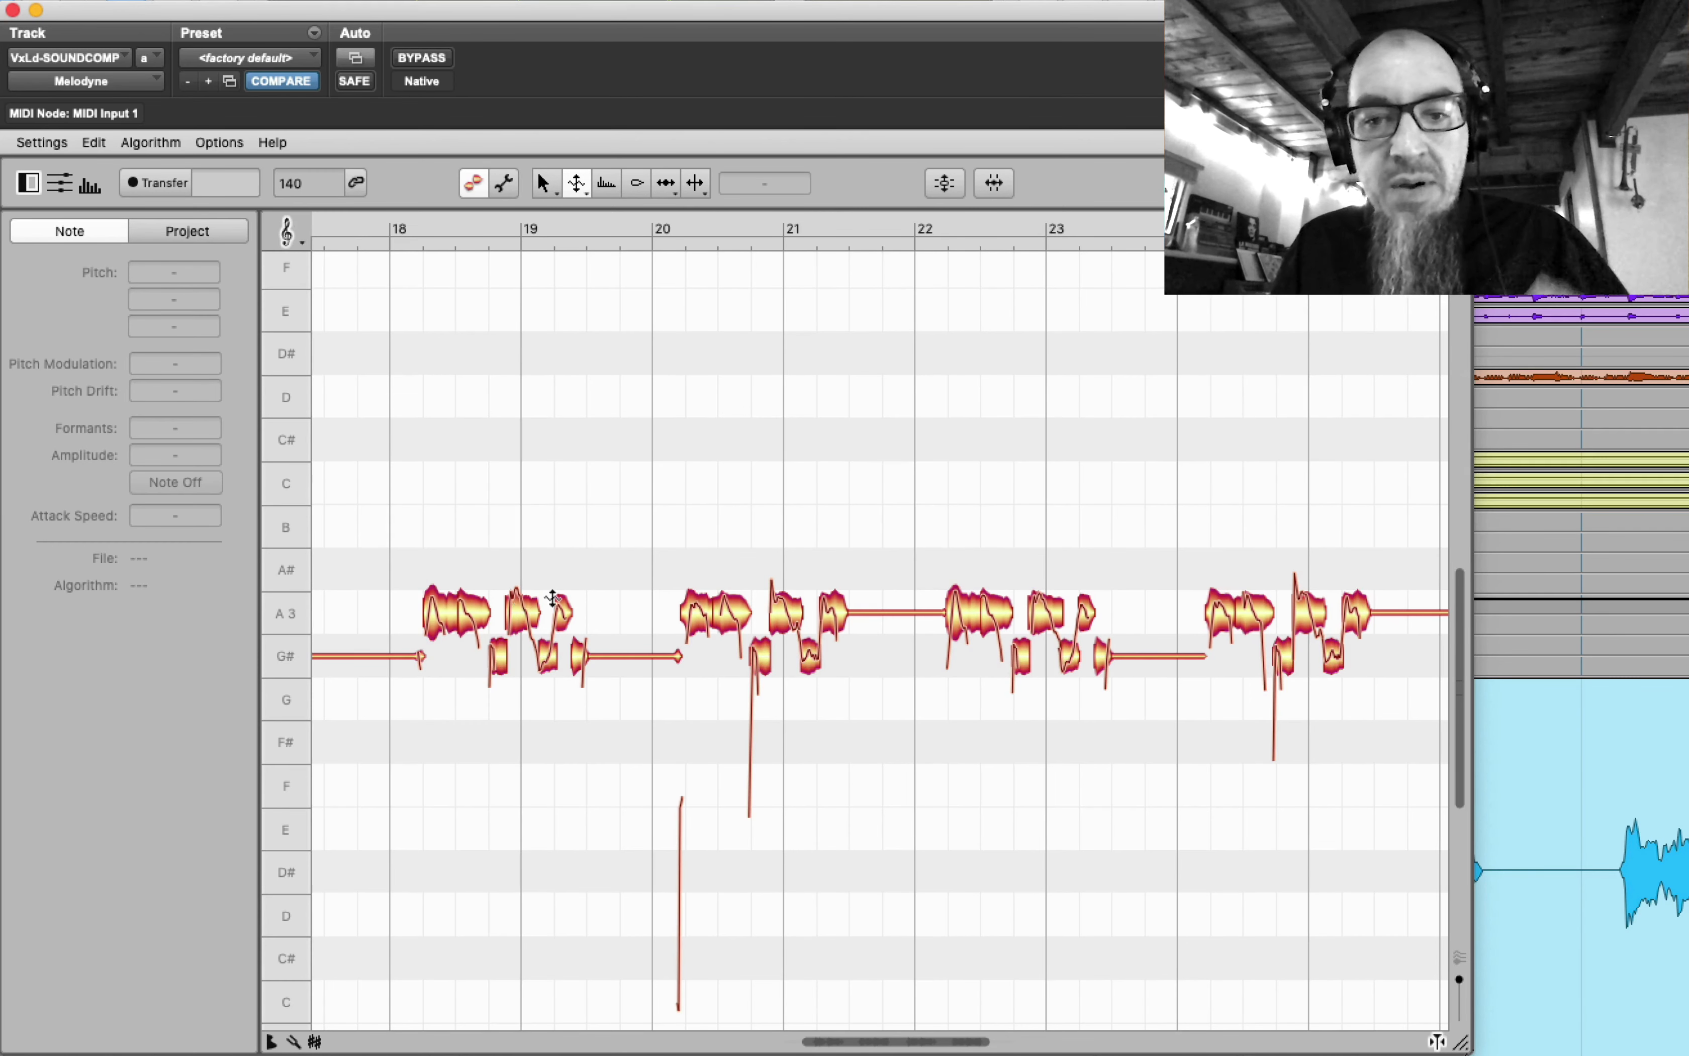
click(1039, 616)
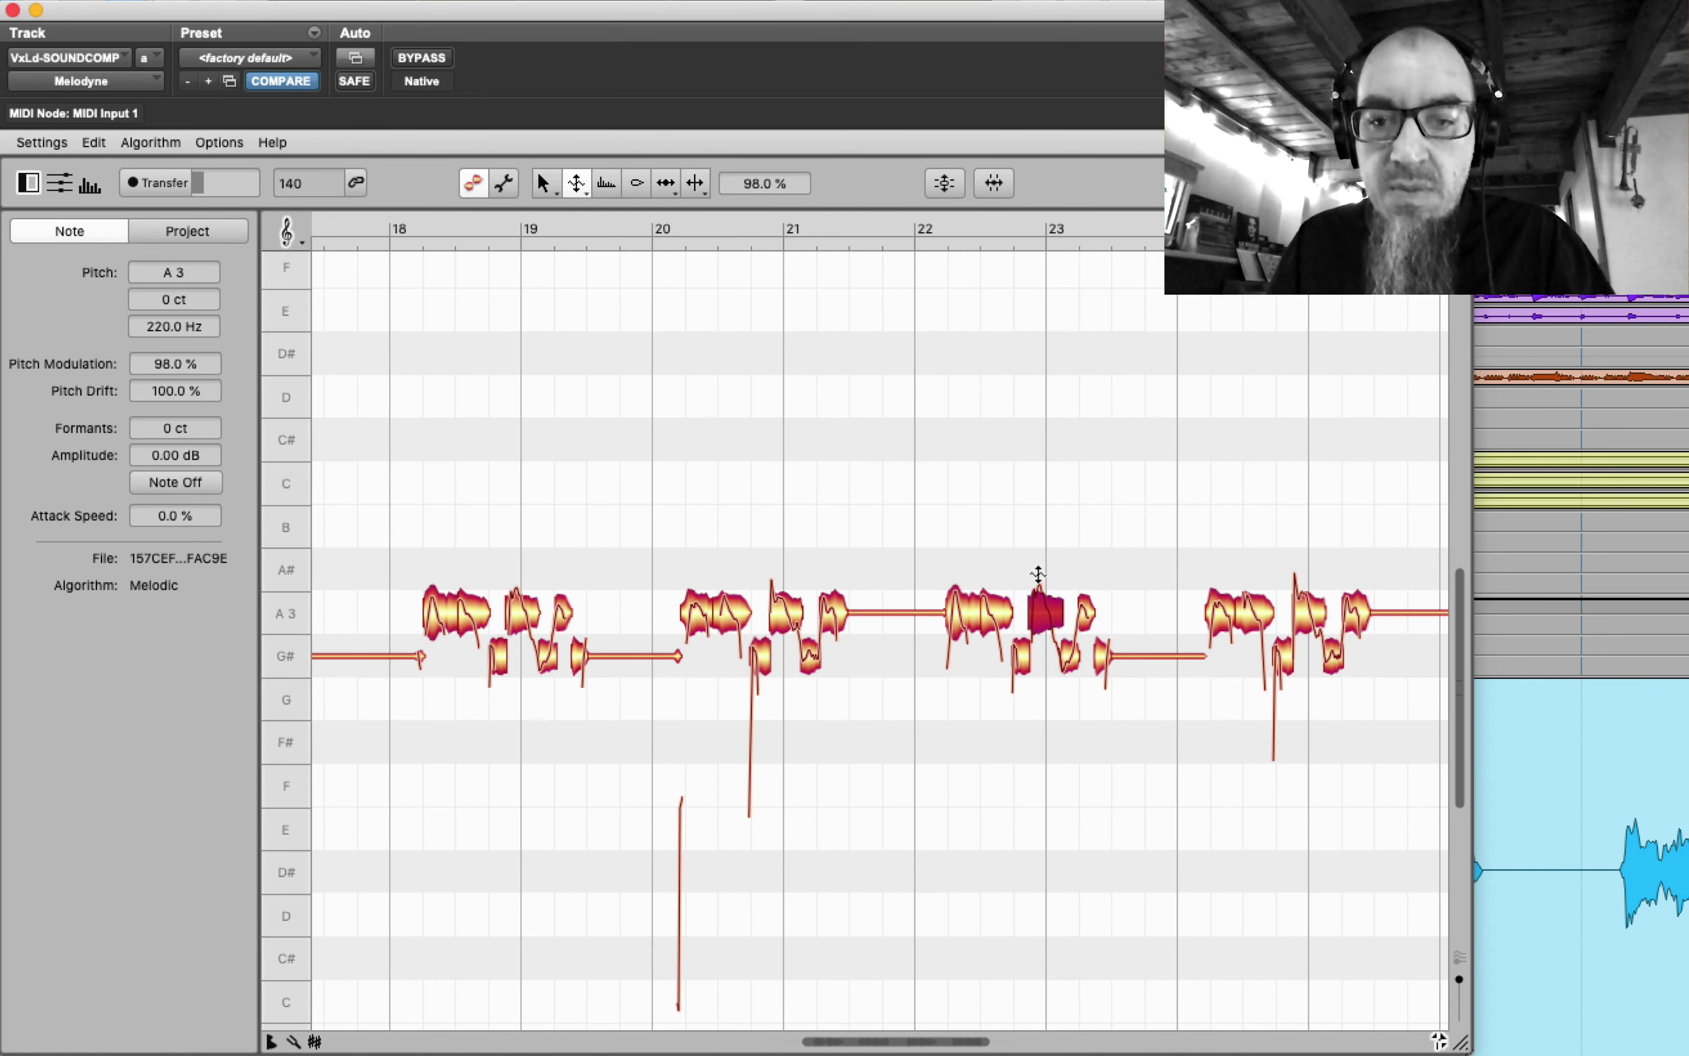
click(522, 599)
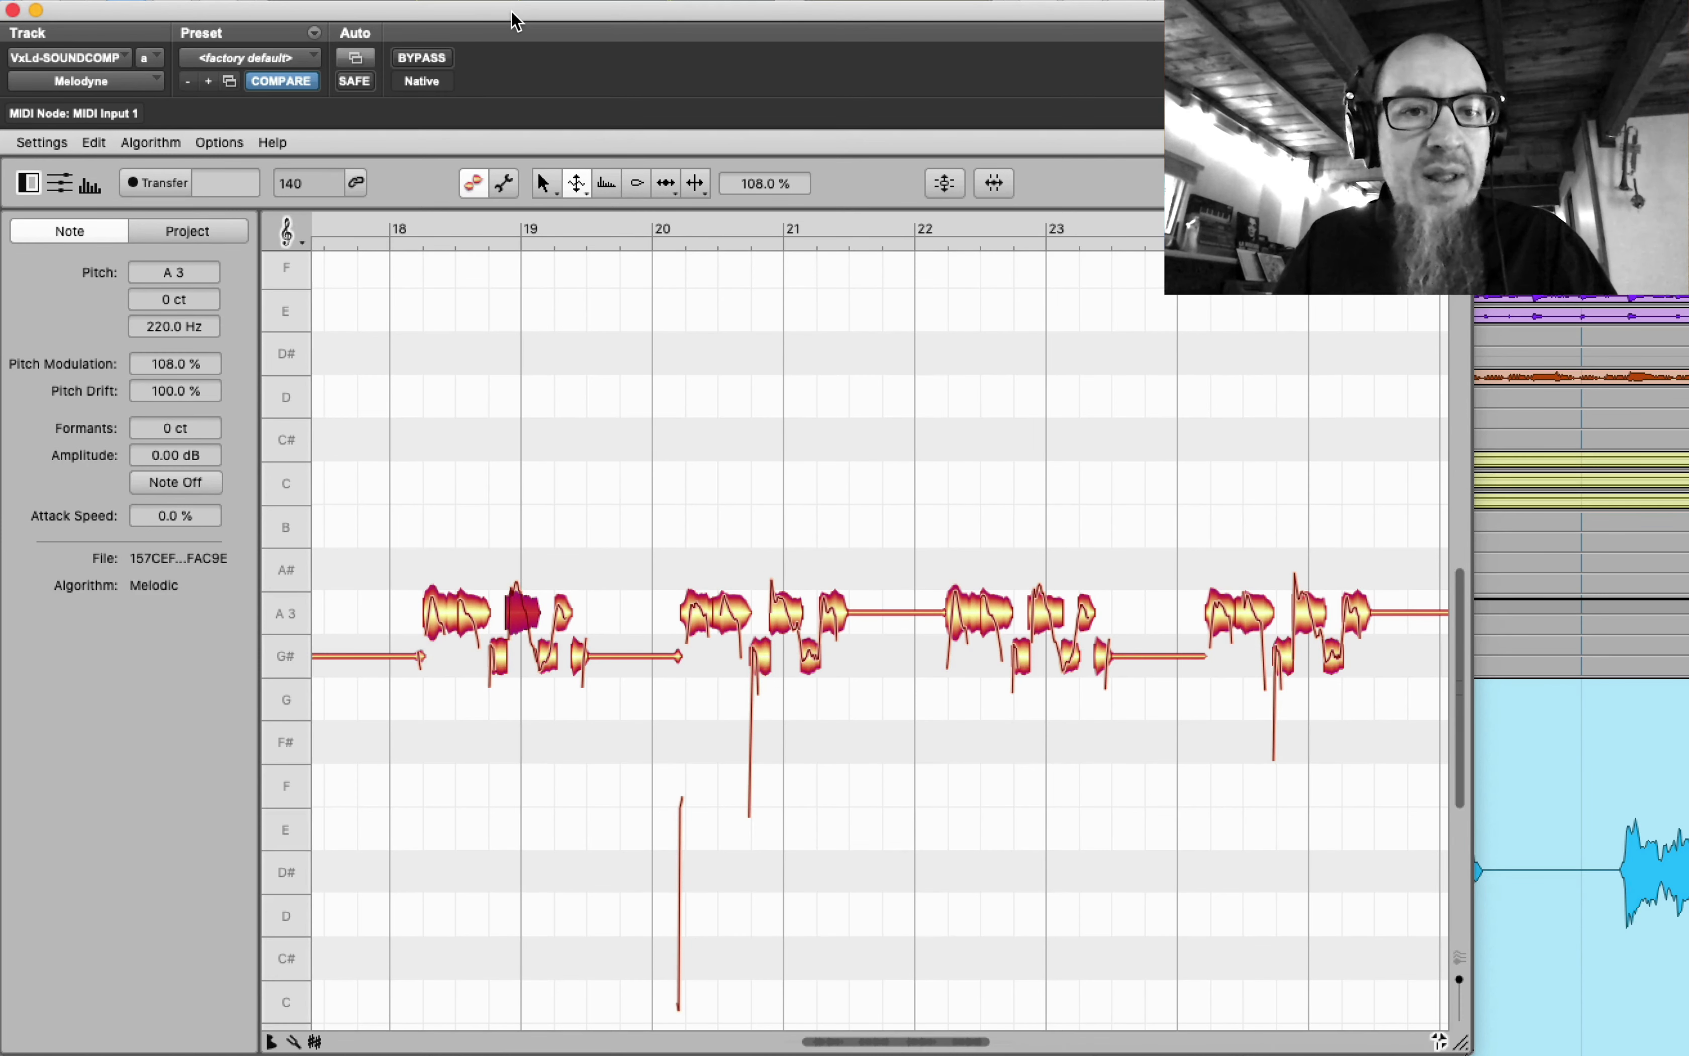
- Play back the tuned phrases, compare them with Melodyne bypassed, and turn the bypass off again
key(space)
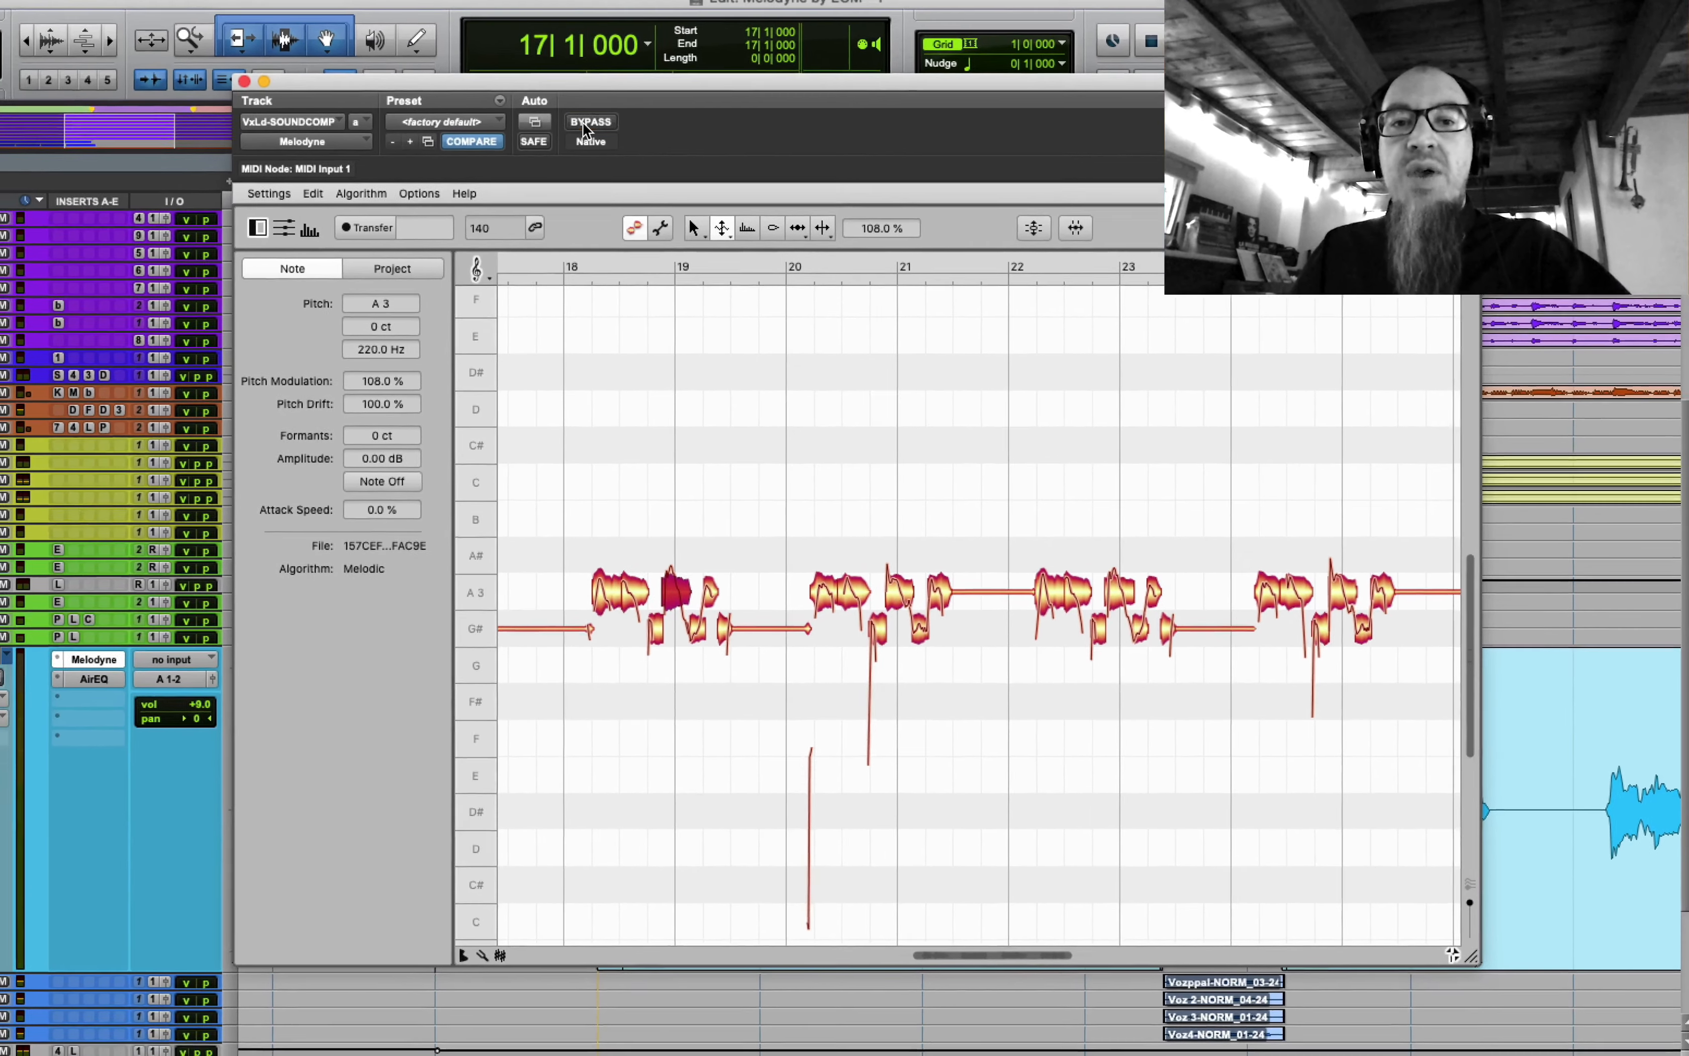
click(413, 58)
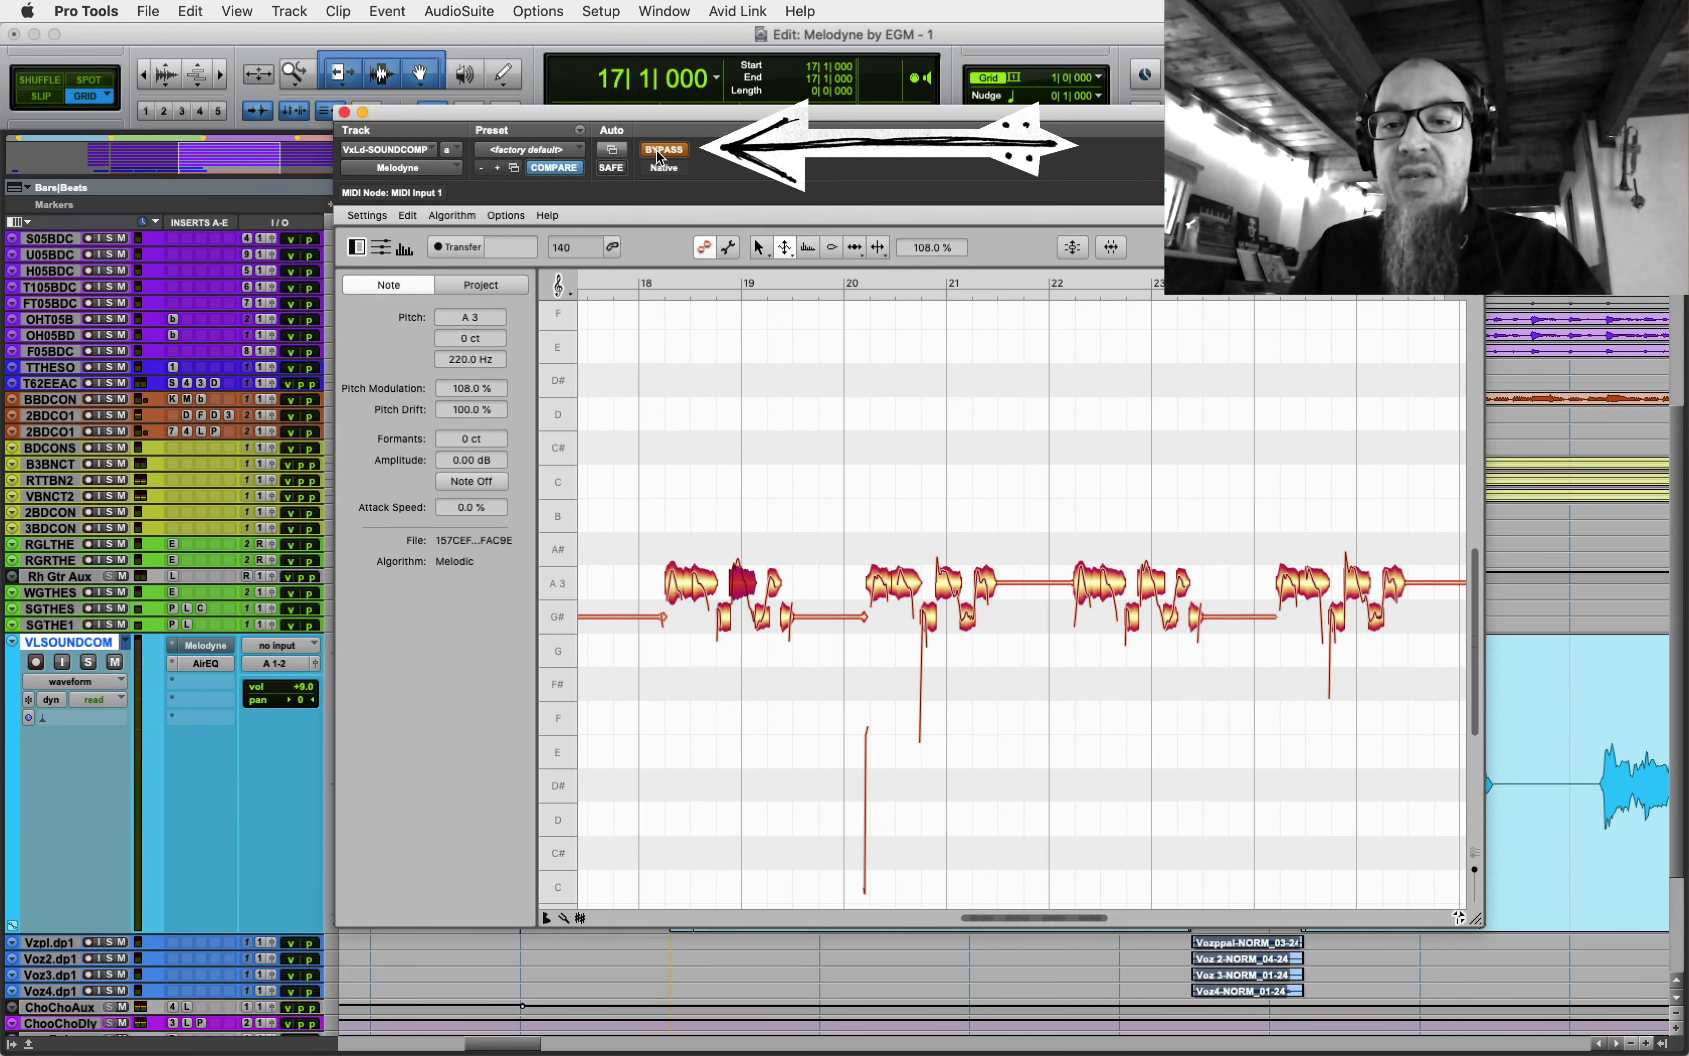
key(space)
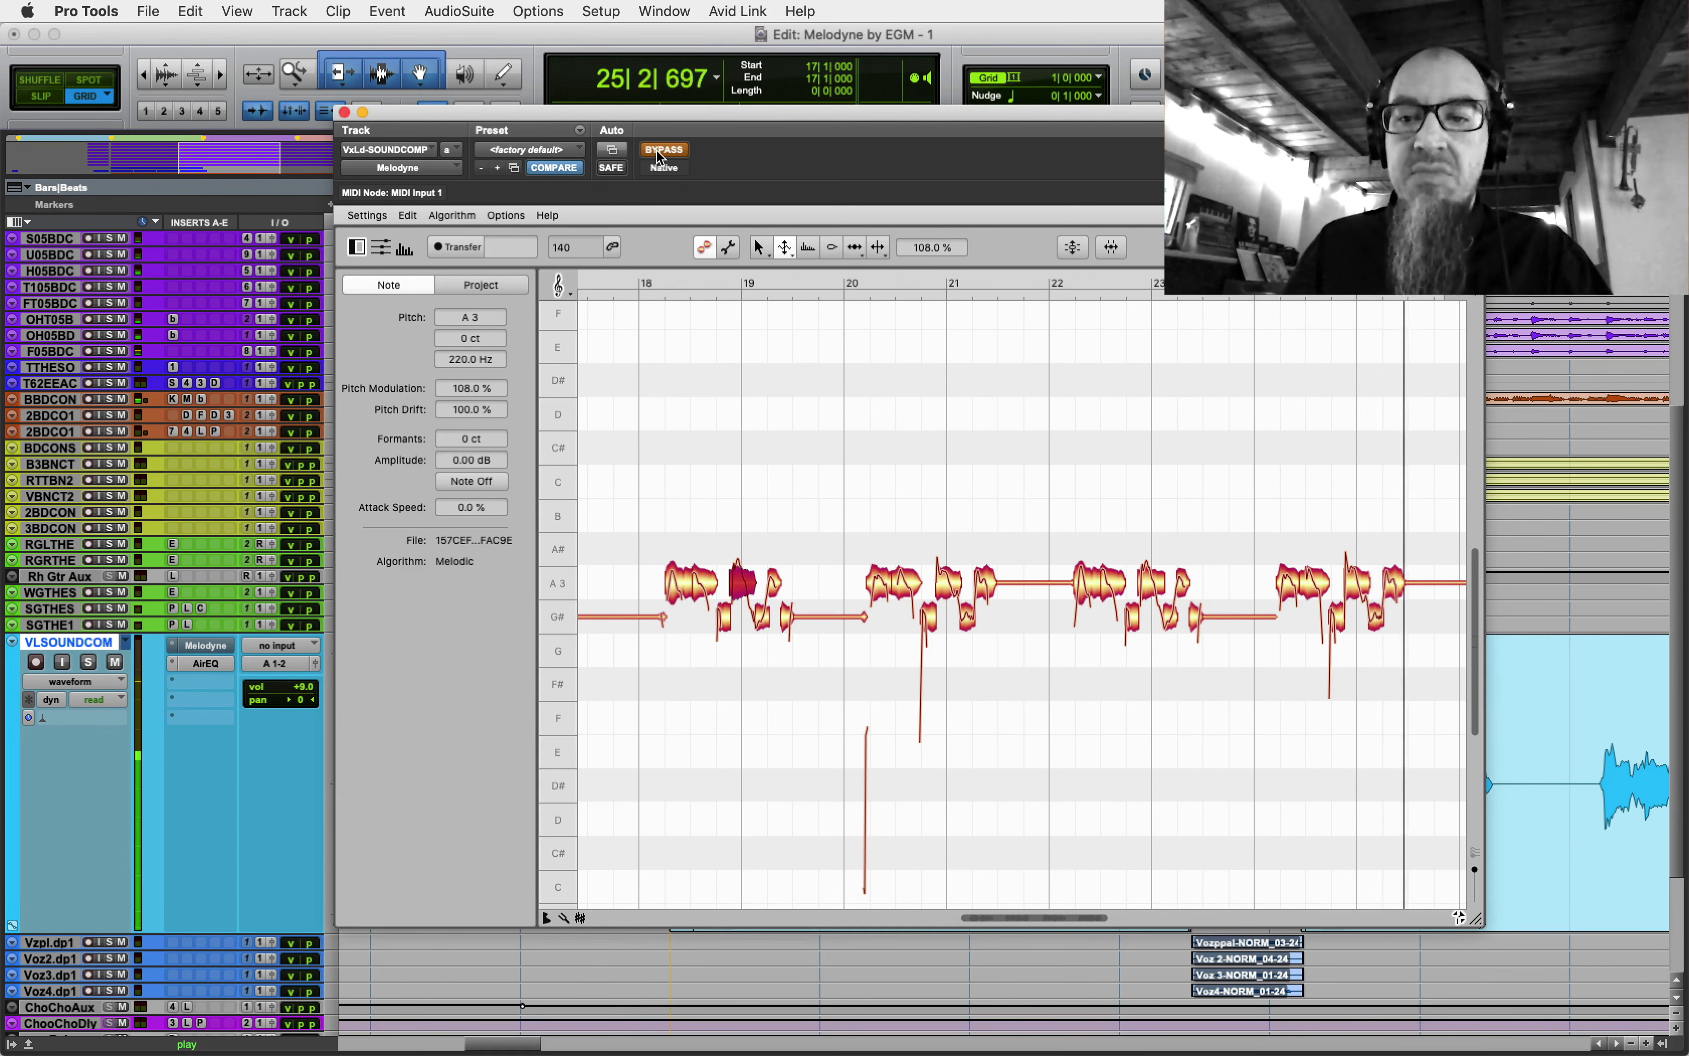
key(space)
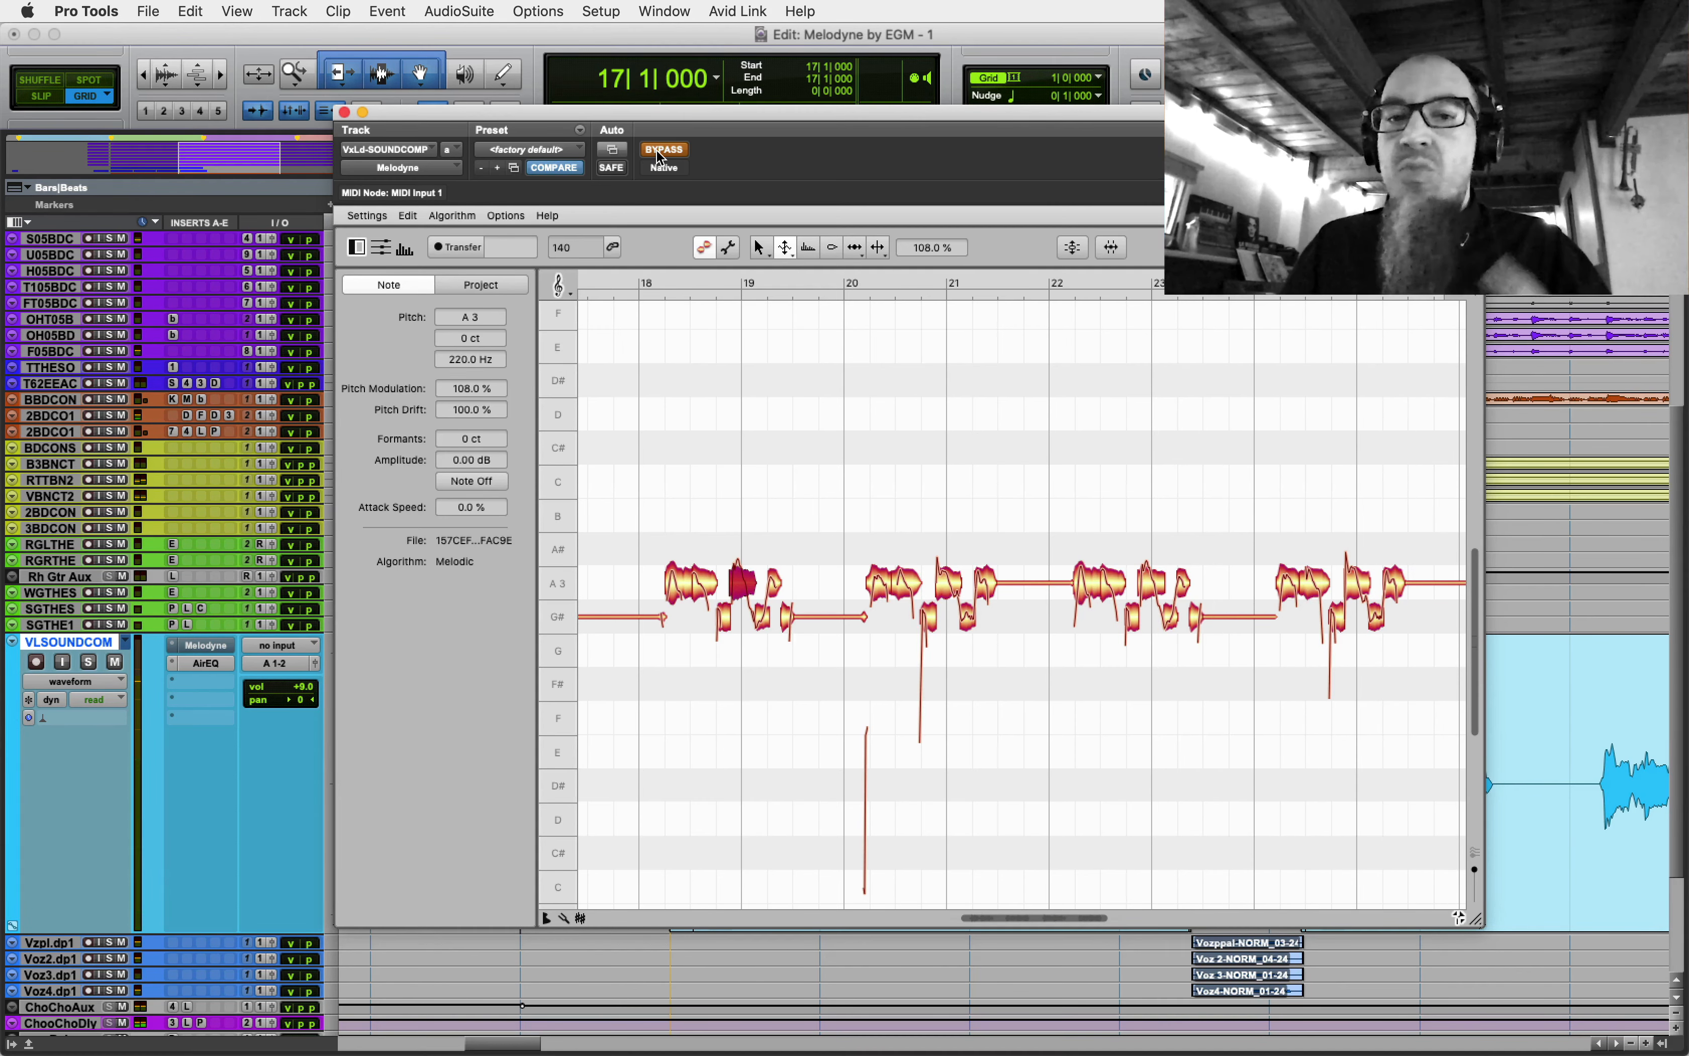
click(660, 154)
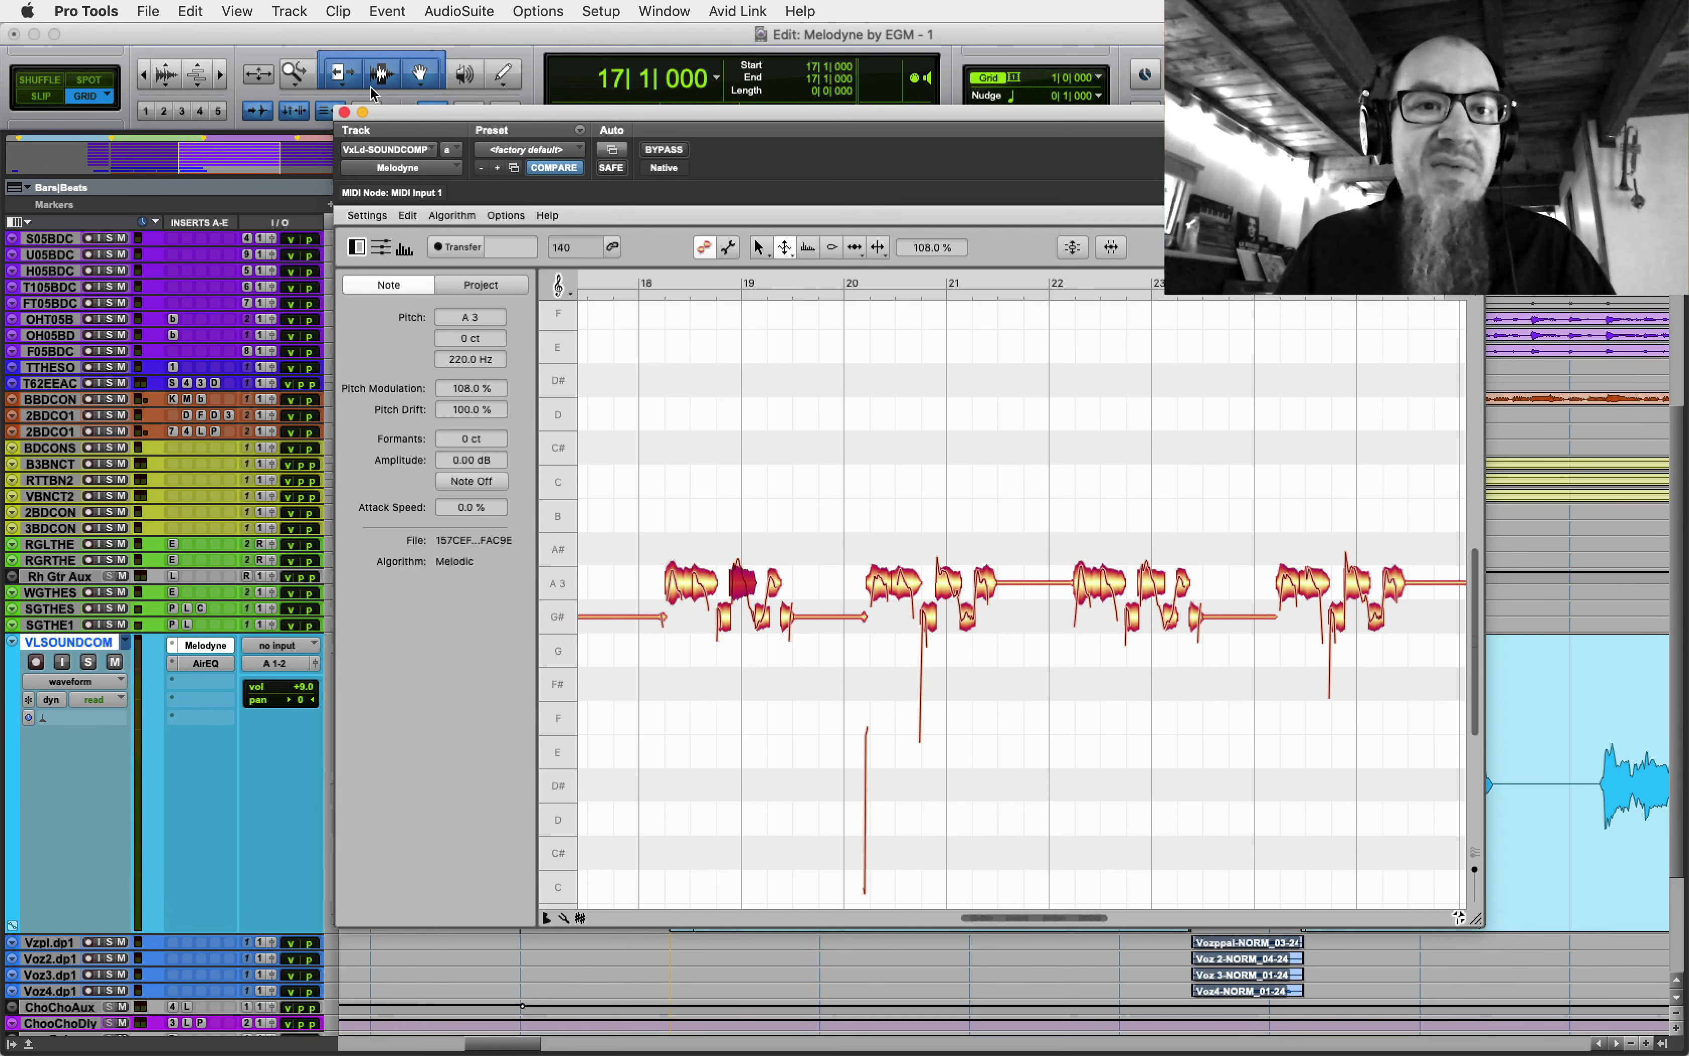
- Close the lead vocal's Melodyne window and make one duplicate of the track with its playlists, automation, inserts, sends and group assignments
click(344, 113)
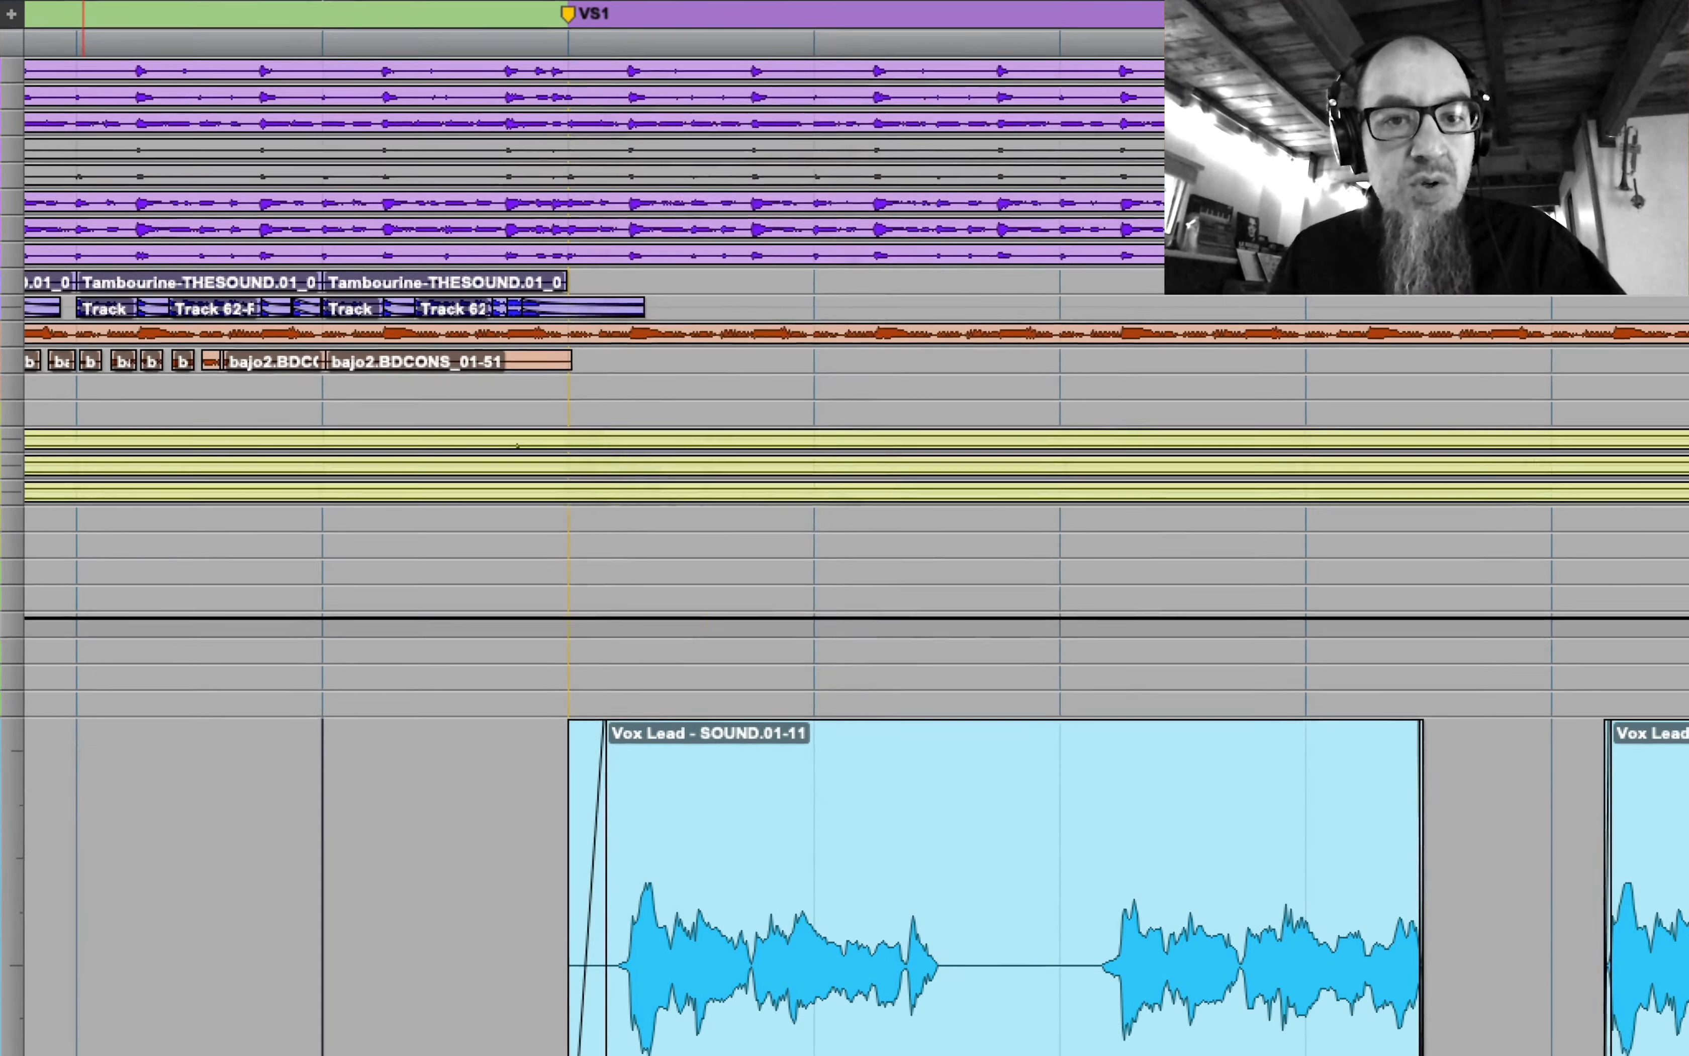
key(alt+shift+d)
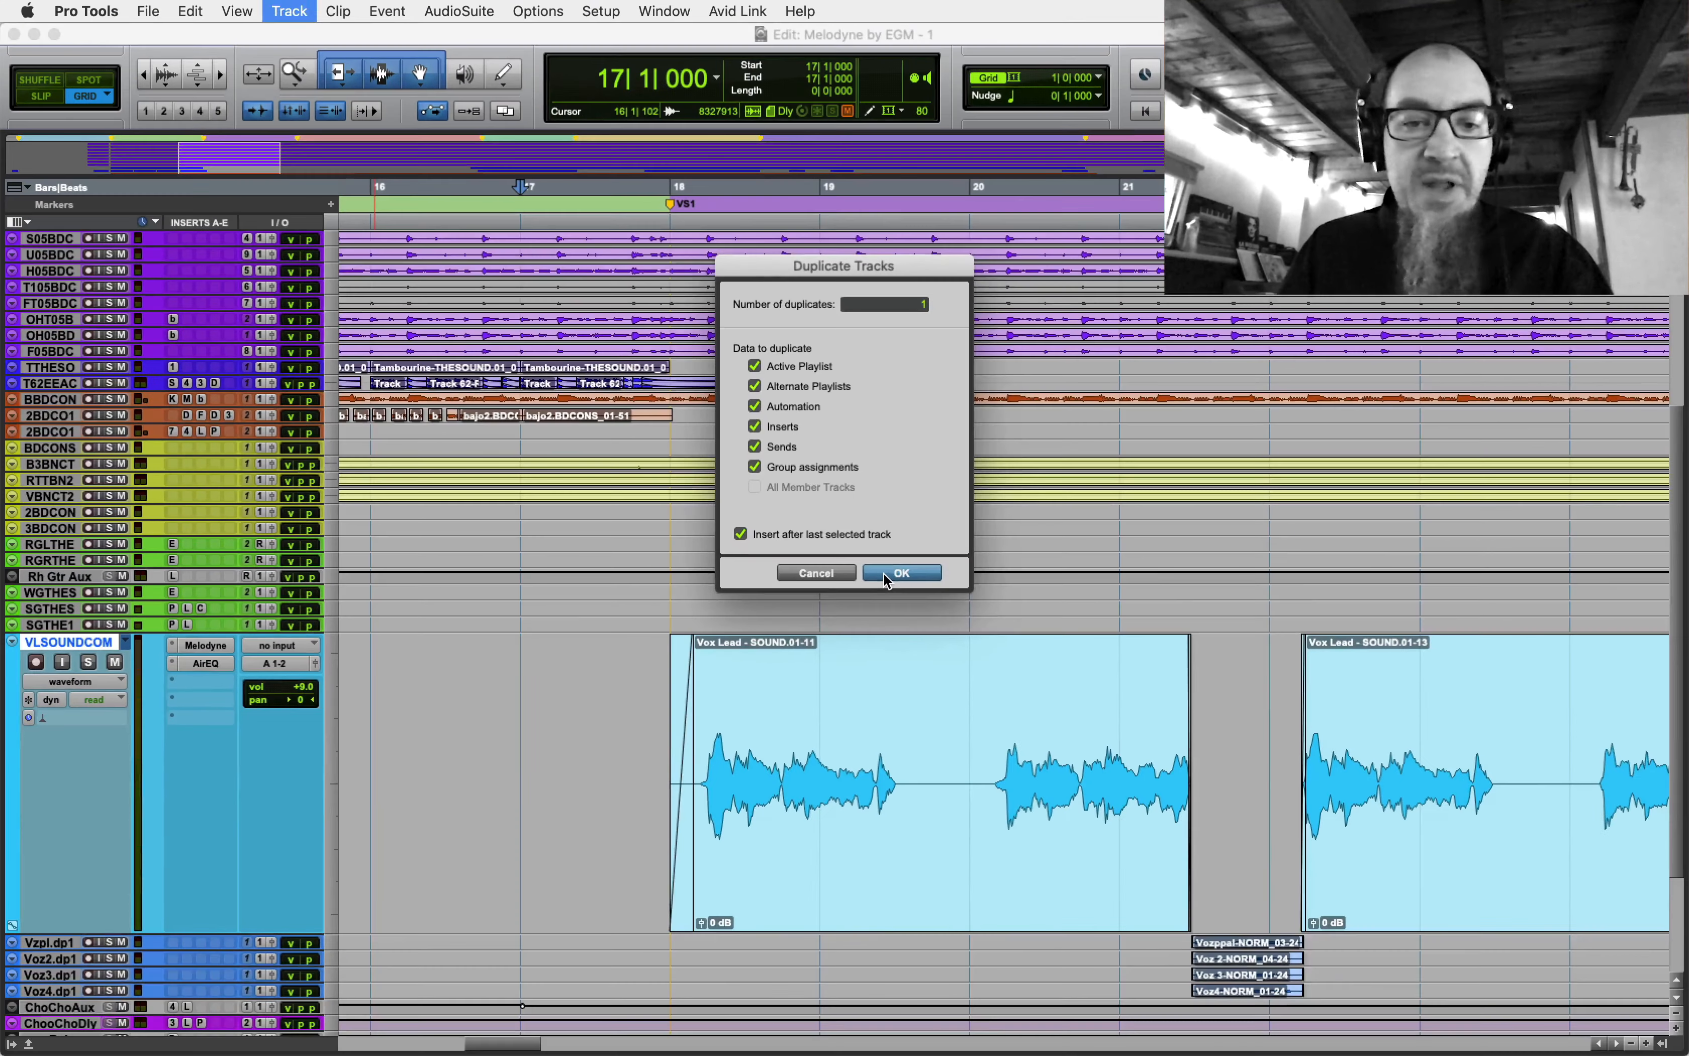
click(897, 589)
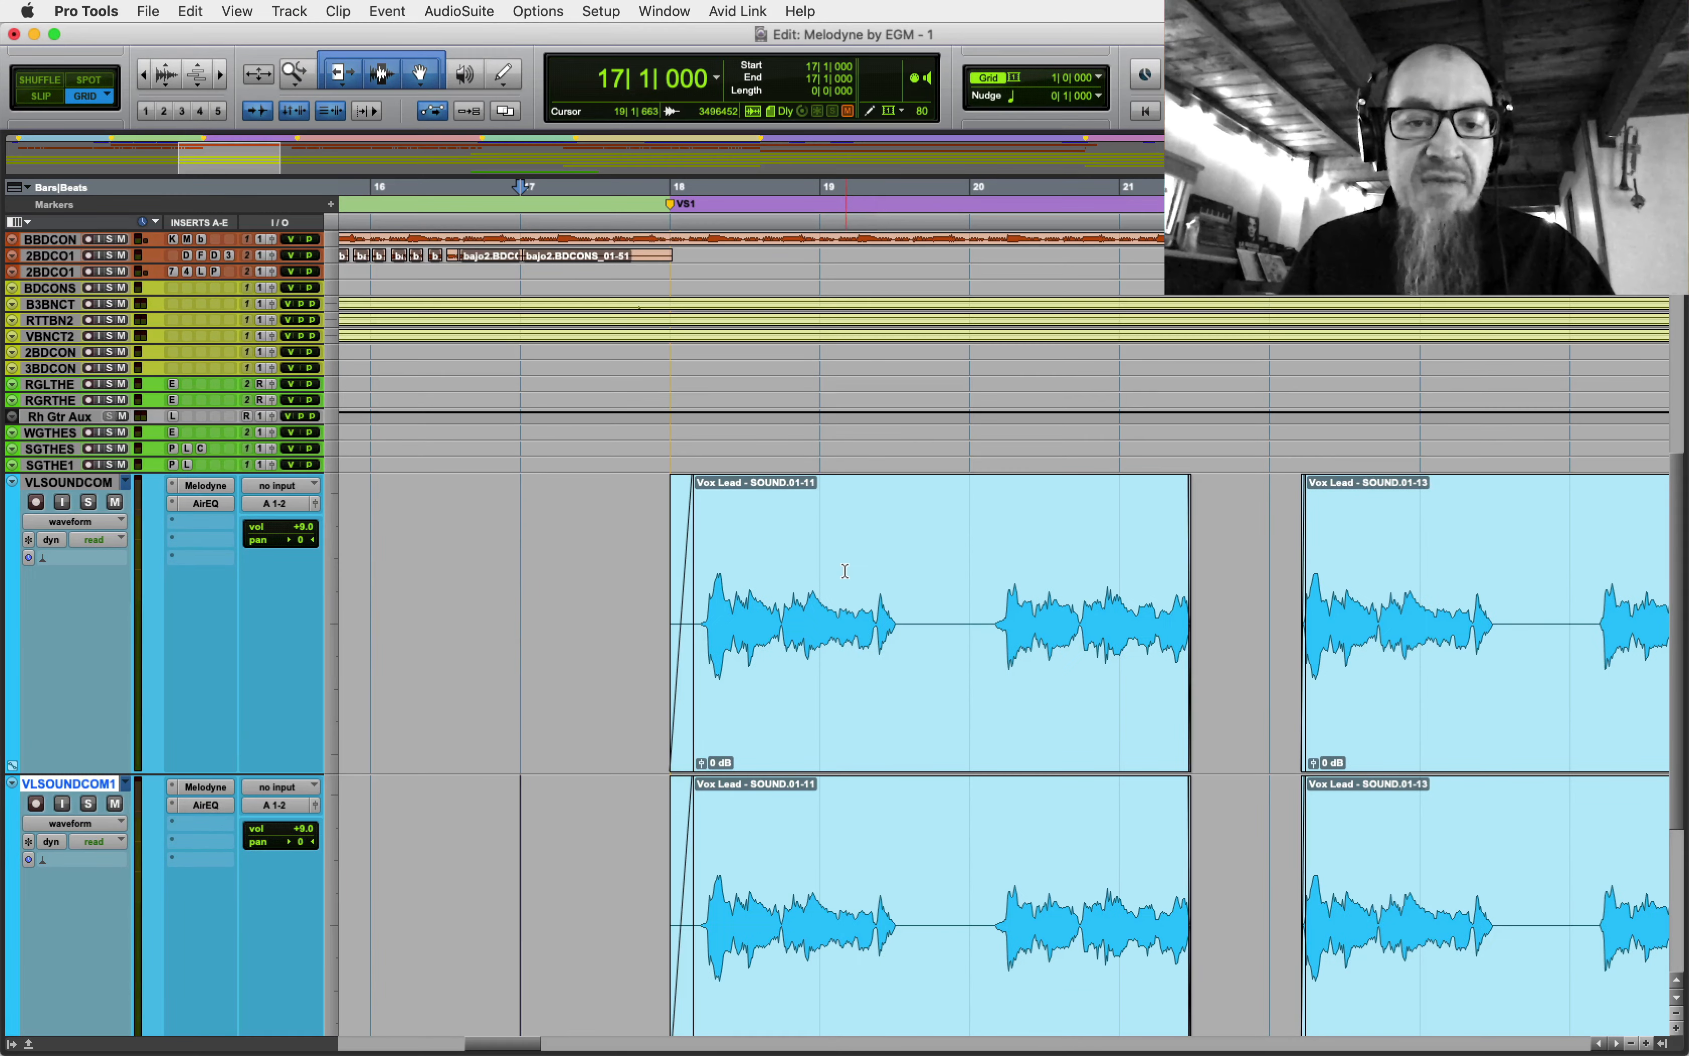
scroll(844, 570, down, 2)
scroll(844, 571, down, 2)
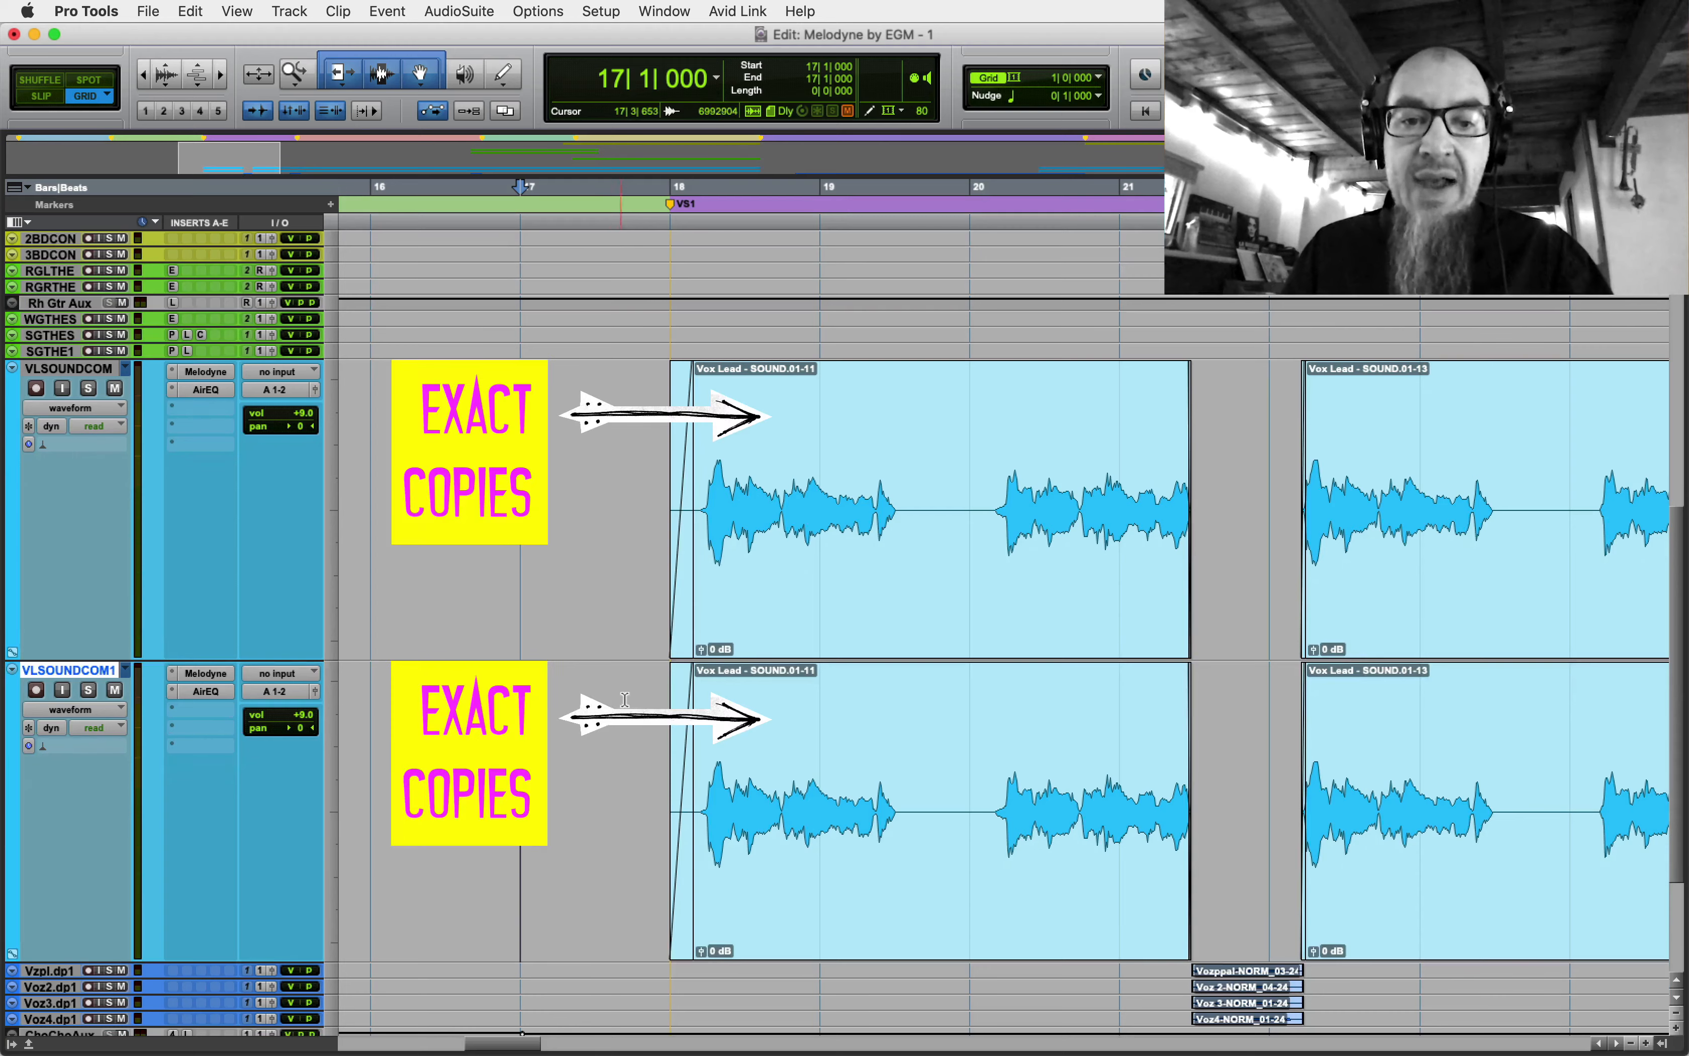
- Open Melodyne on the duplicated vocal track and play from bar 18, with all four phrases in view
click(216, 674)
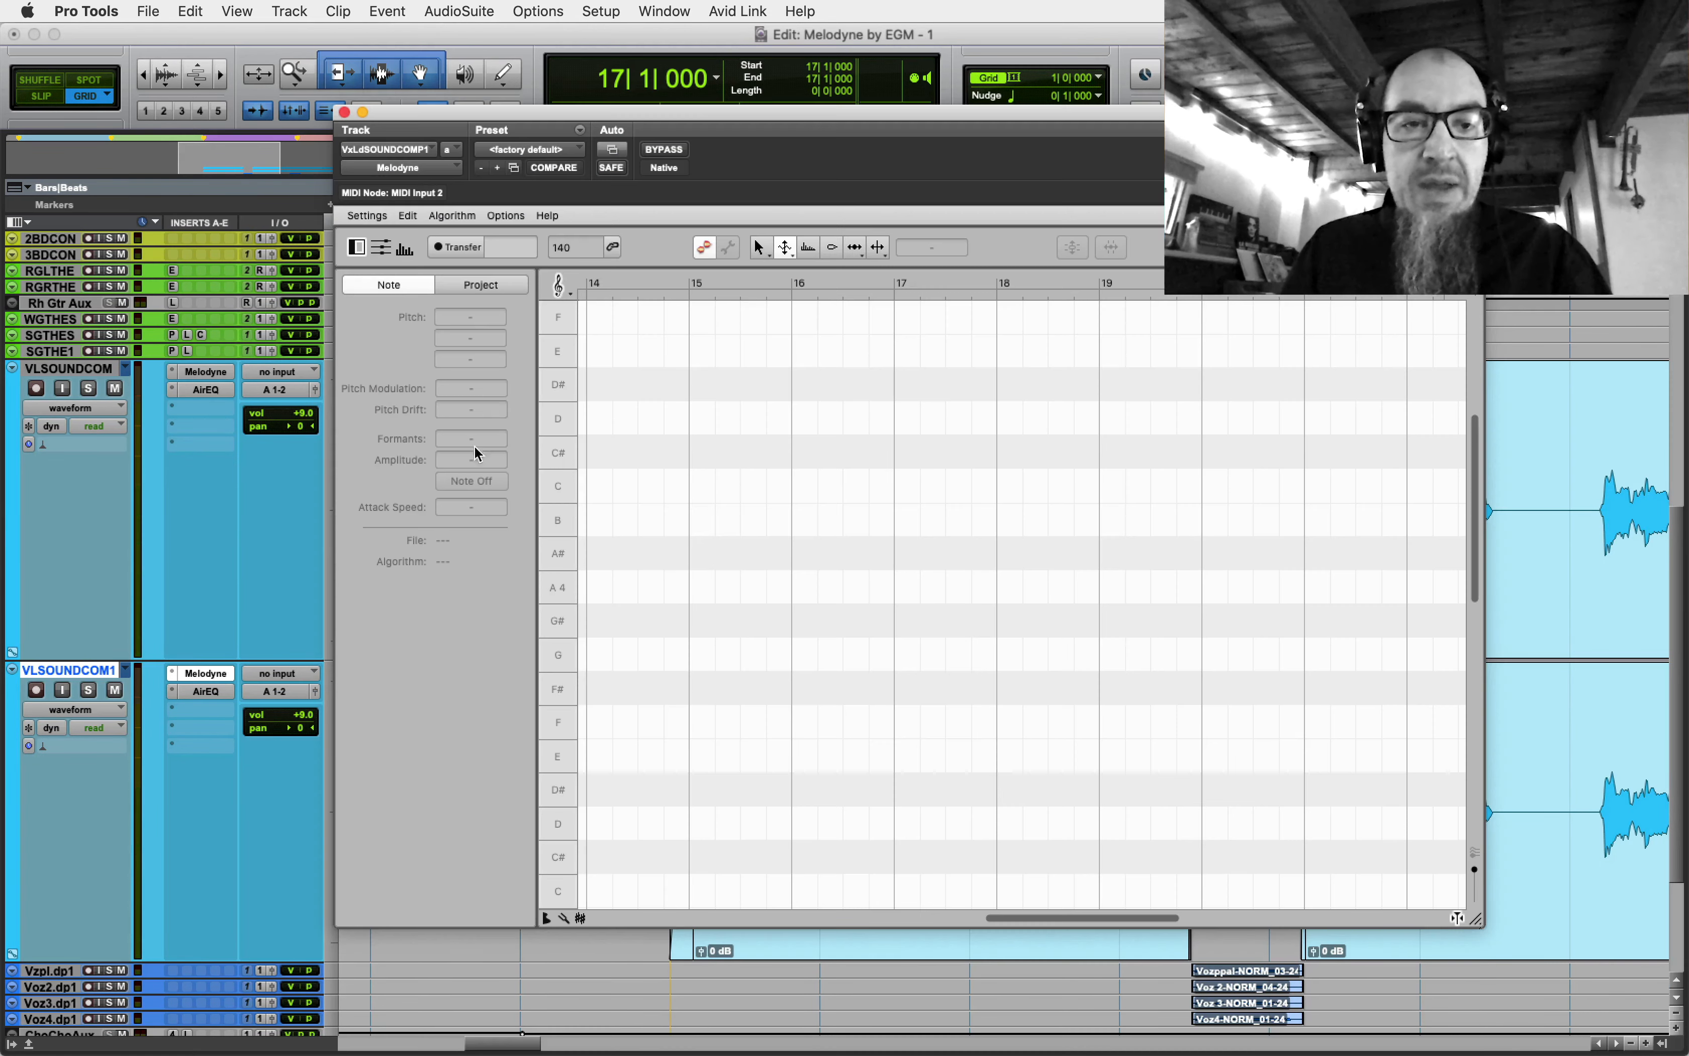
drag(441, 118, 576, 184)
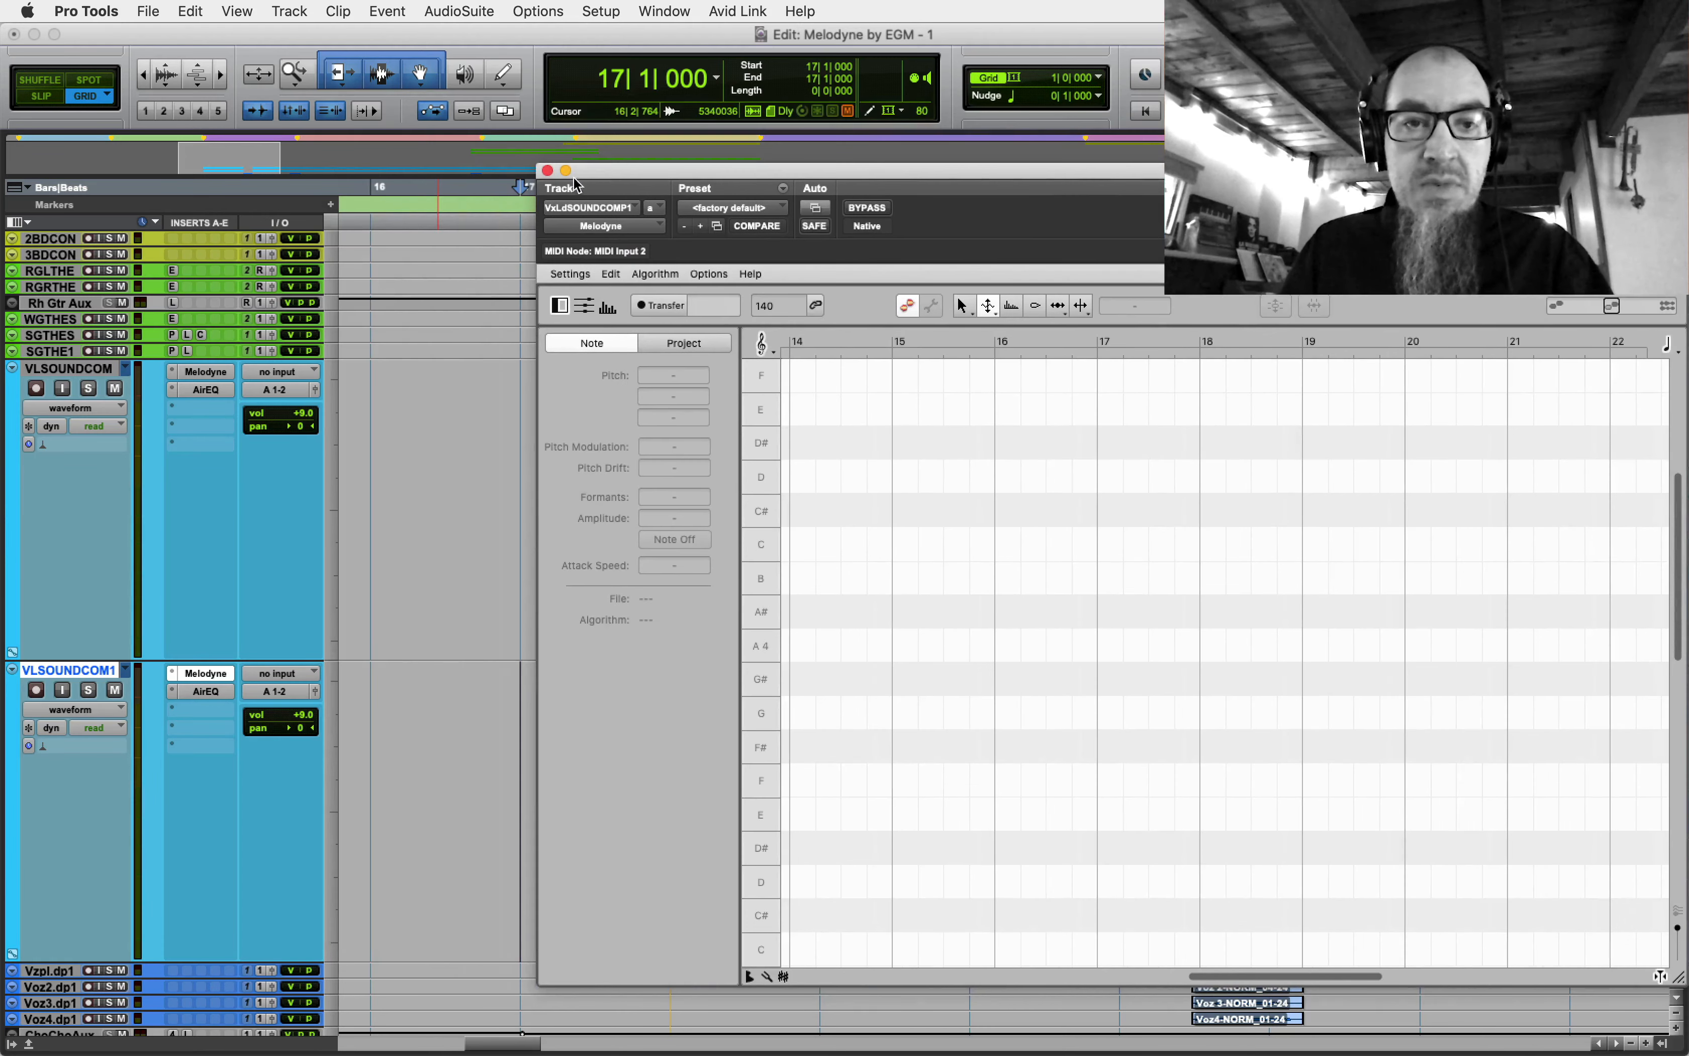
click(548, 171)
click(202, 673)
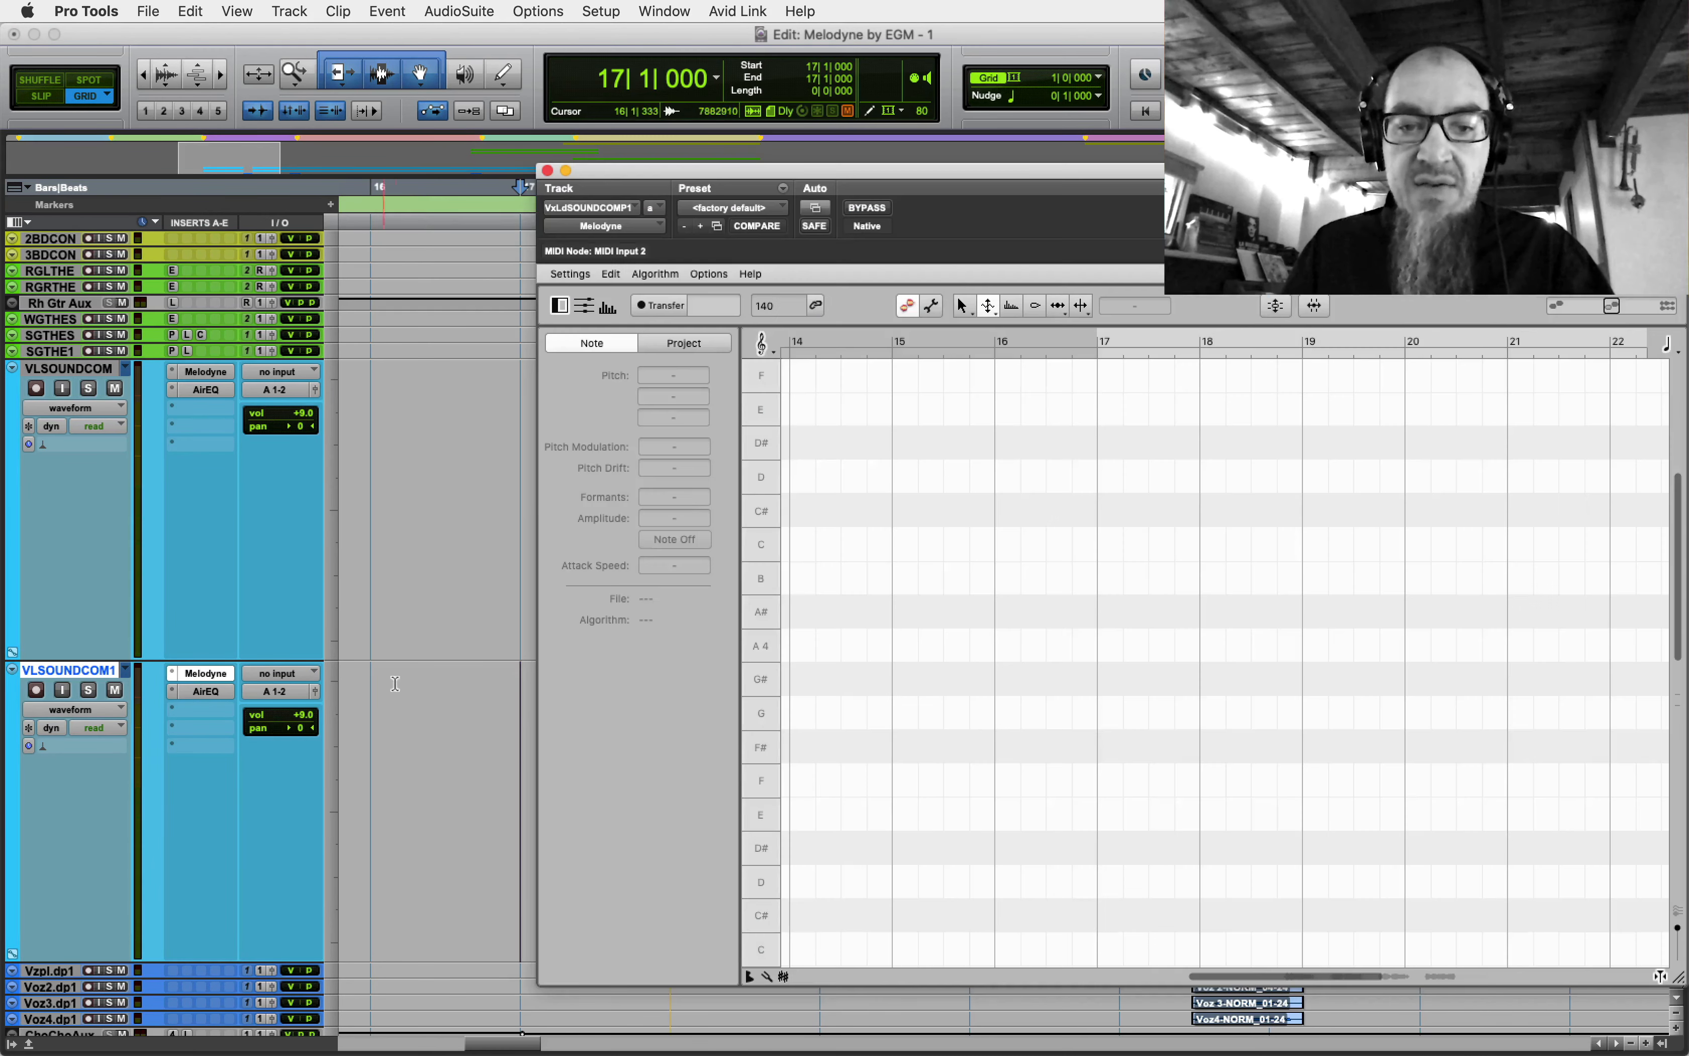
click(451, 720)
key(Tab)
key(space)
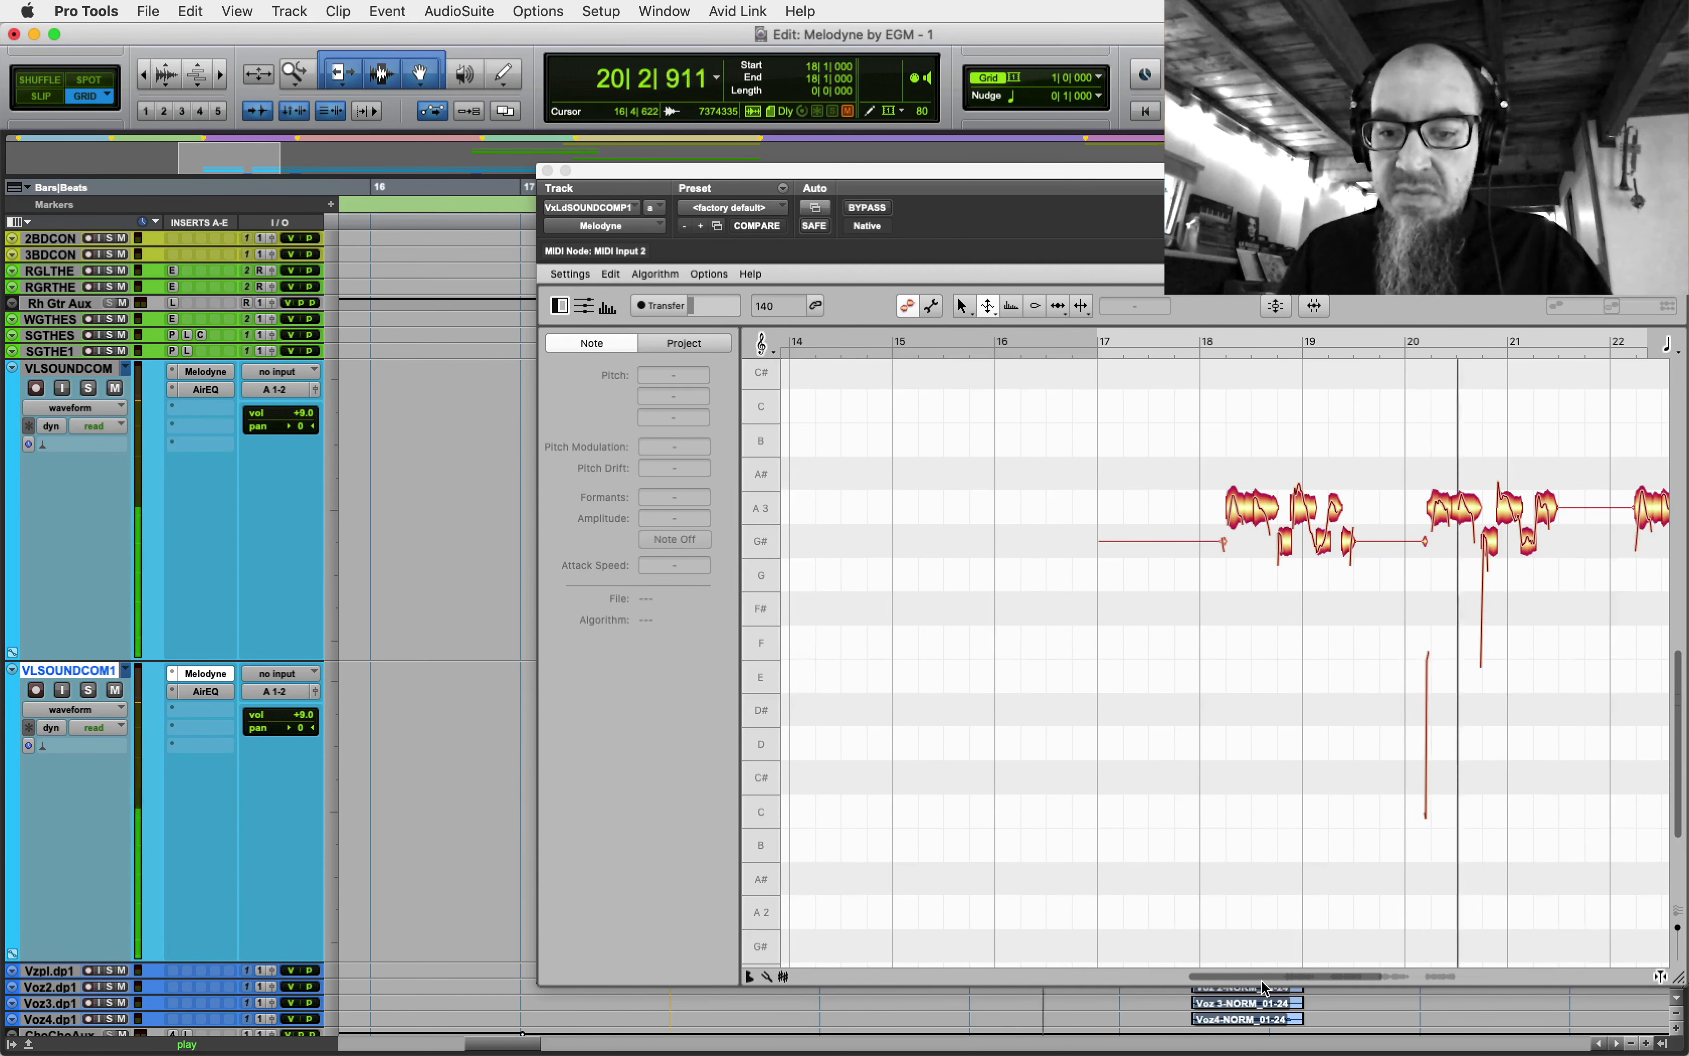
drag(1264, 978, 1346, 978)
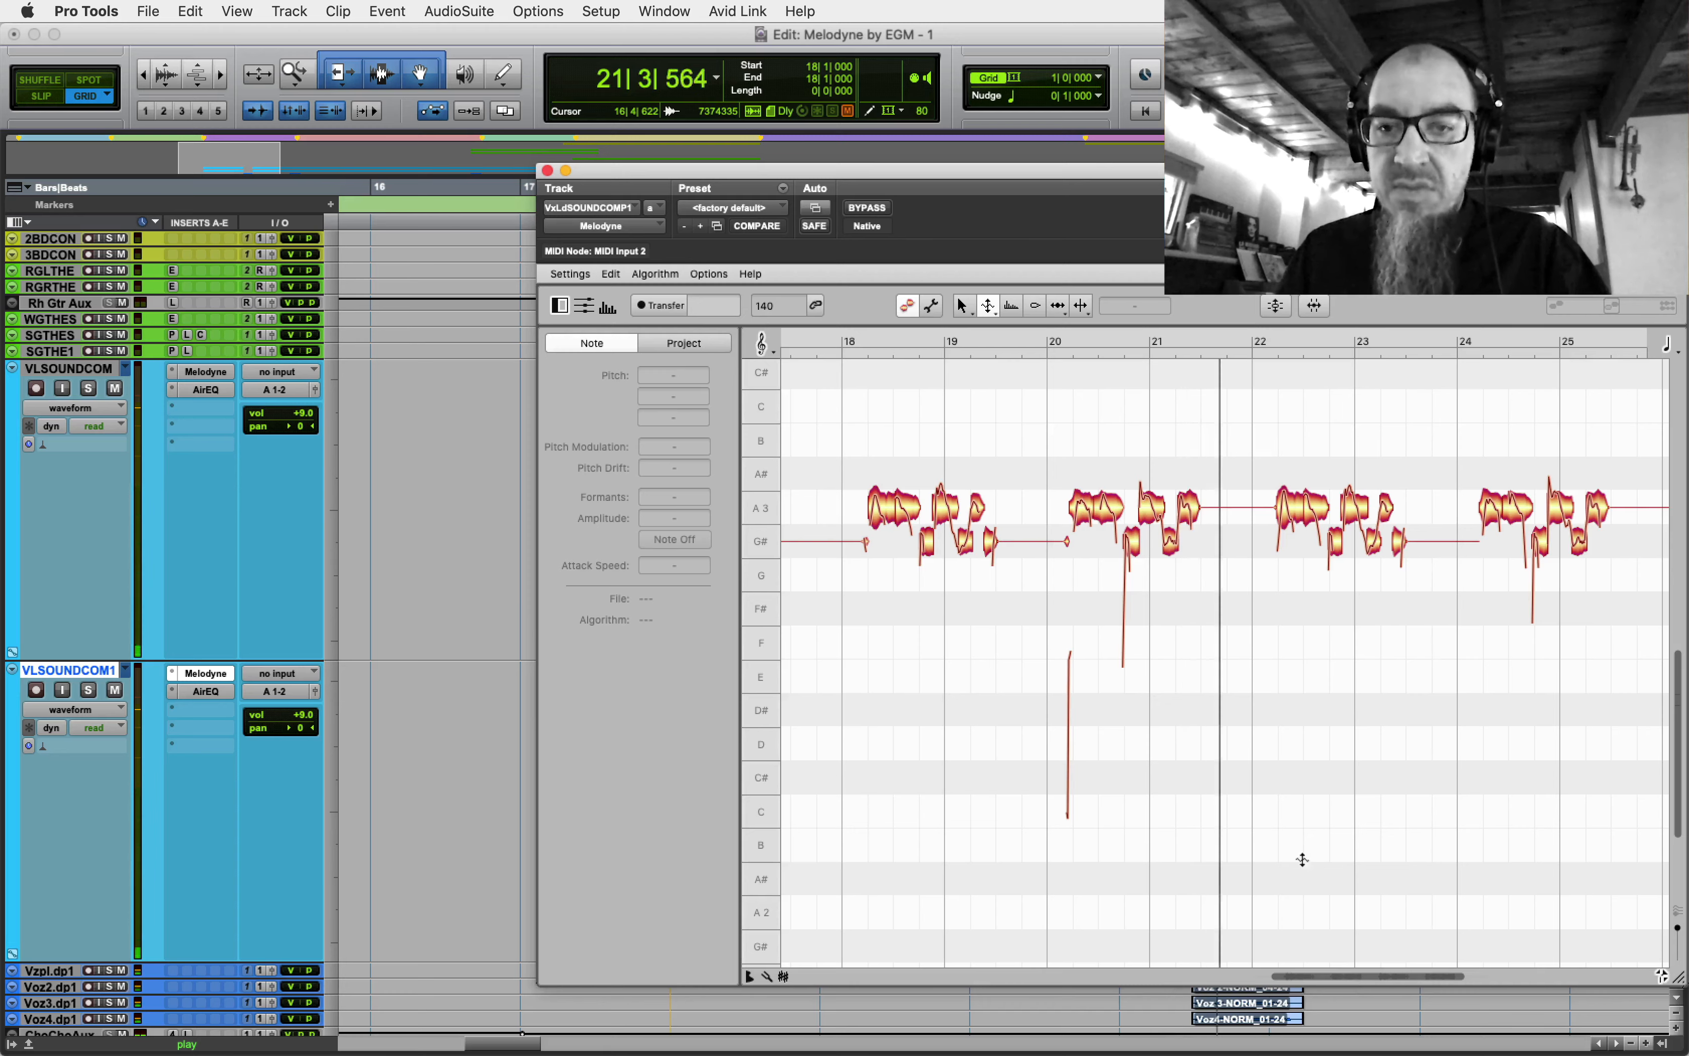
key(space)
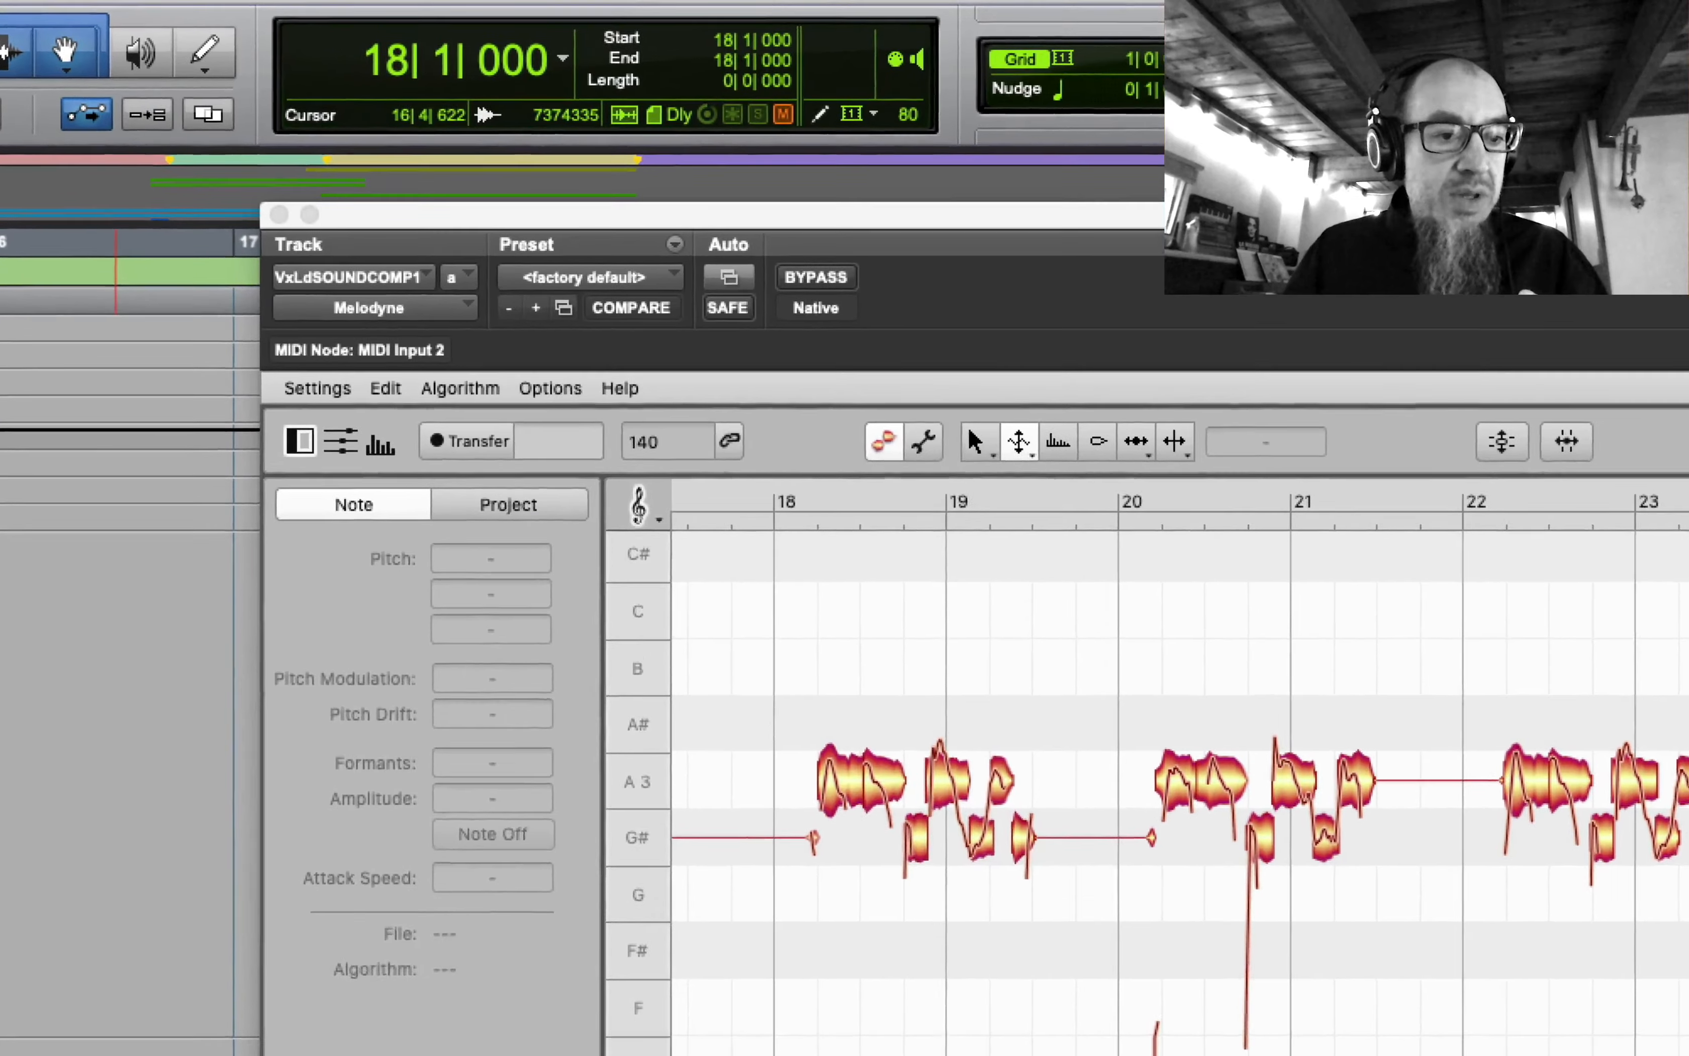
- Rename the duplicated track as Vox Lead Harm1- SOUND.COMP
double_click(68, 670)
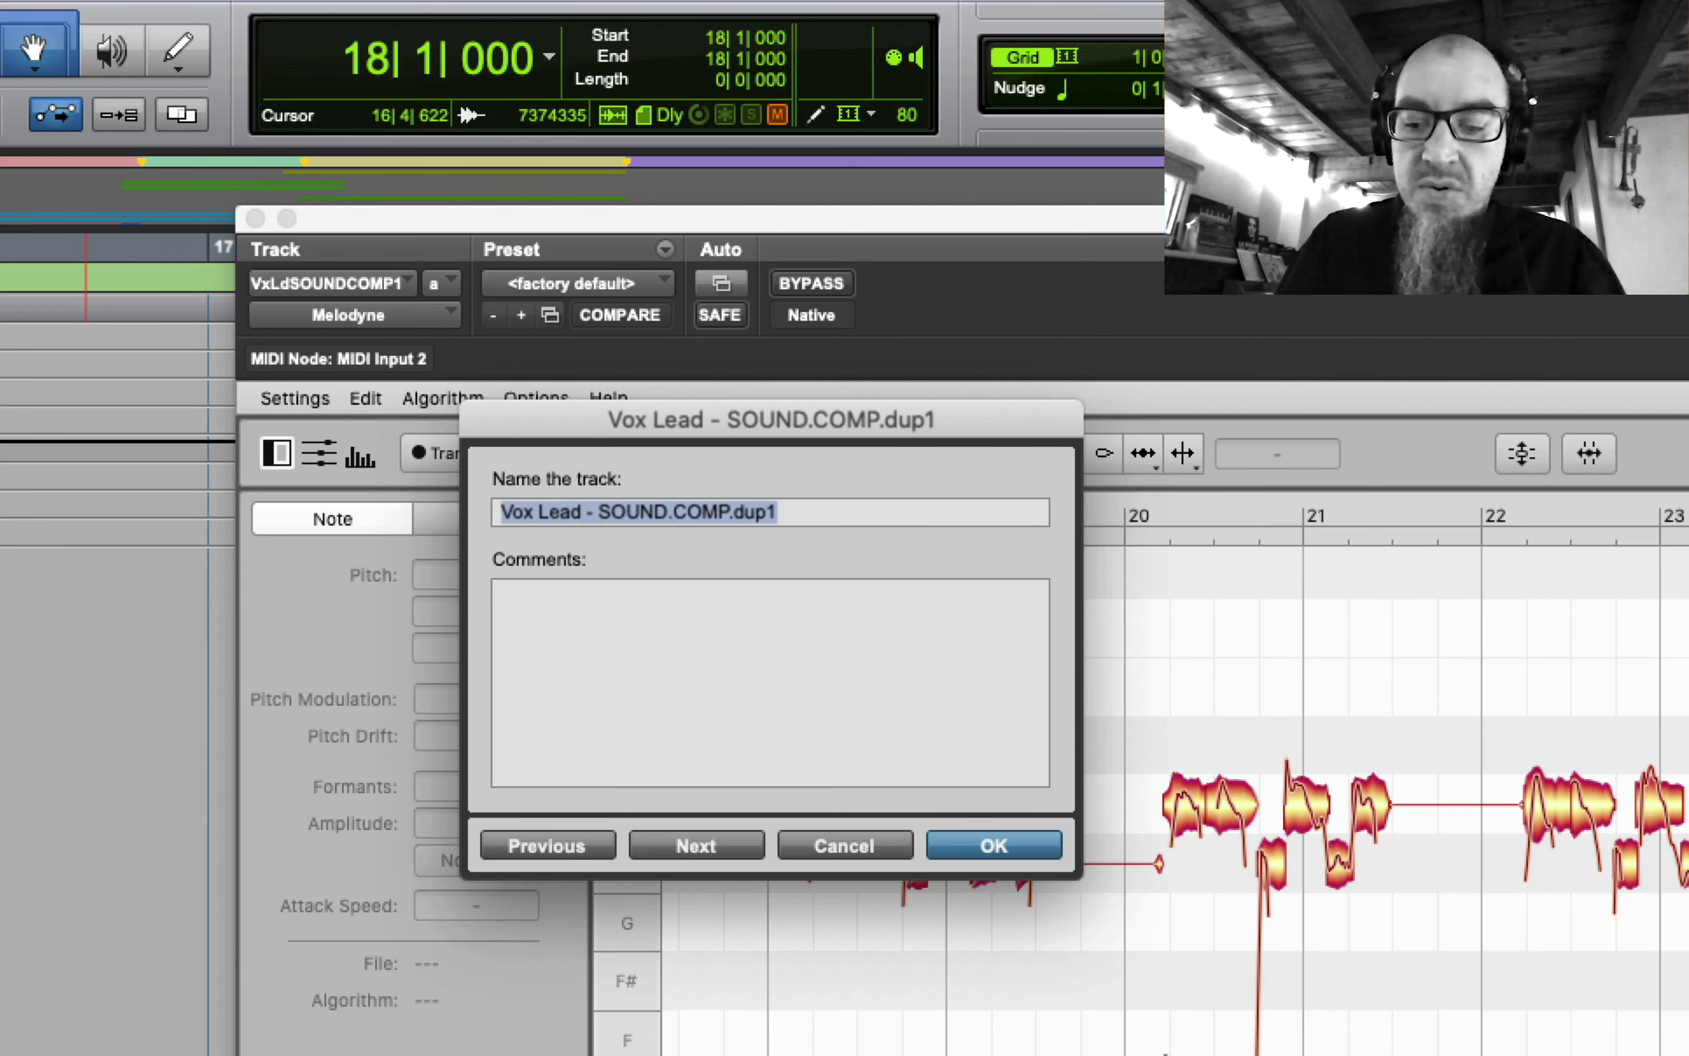
key(Right)
key(BackSpace)
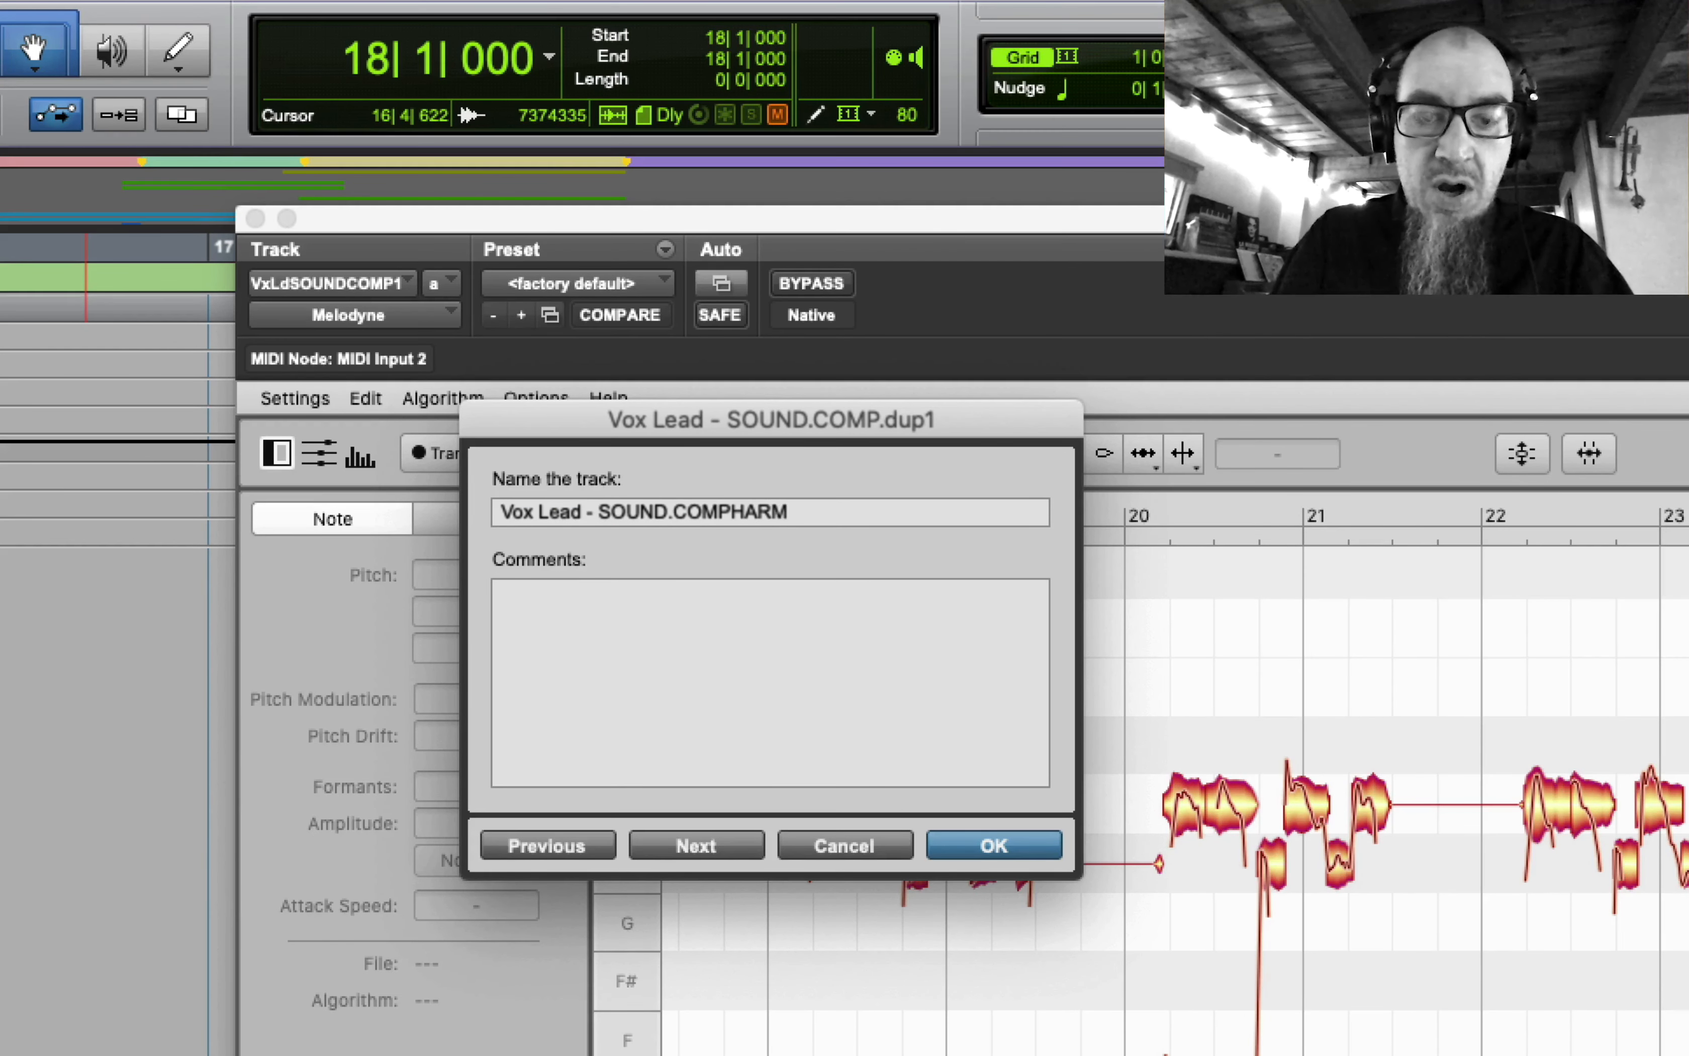
key(BackSpace)
key(BackSpace)
key(BackSpace)
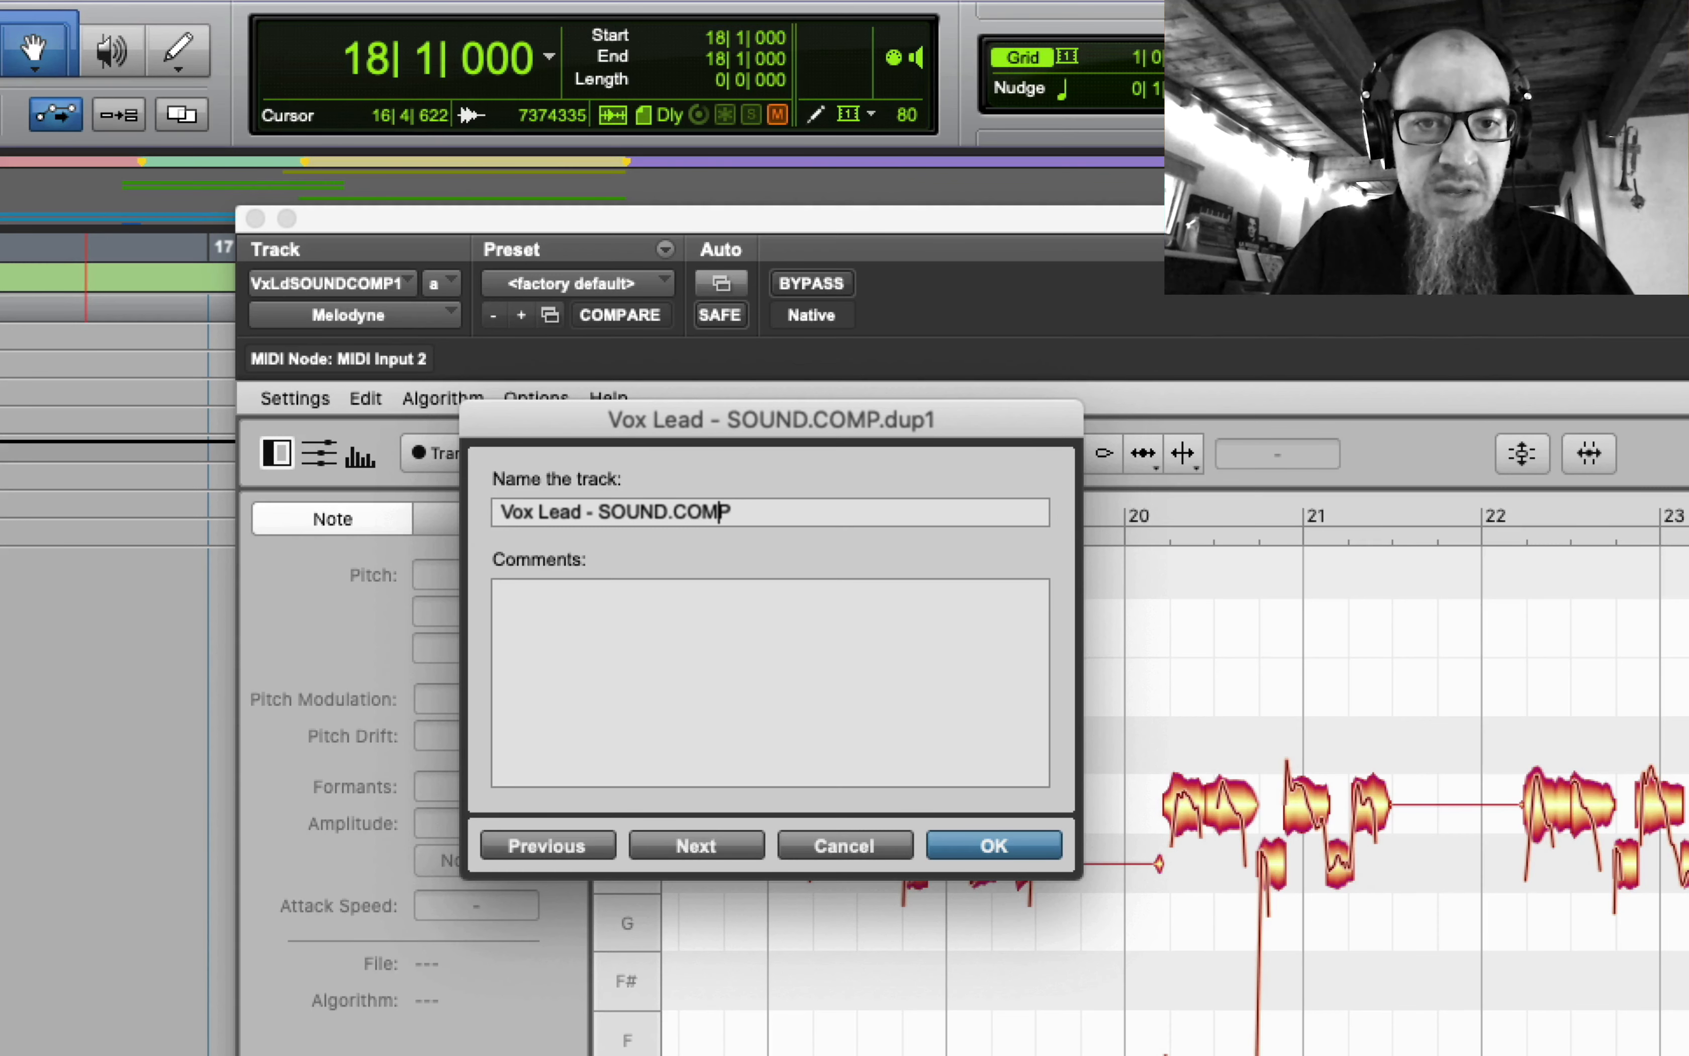
text(Harm)
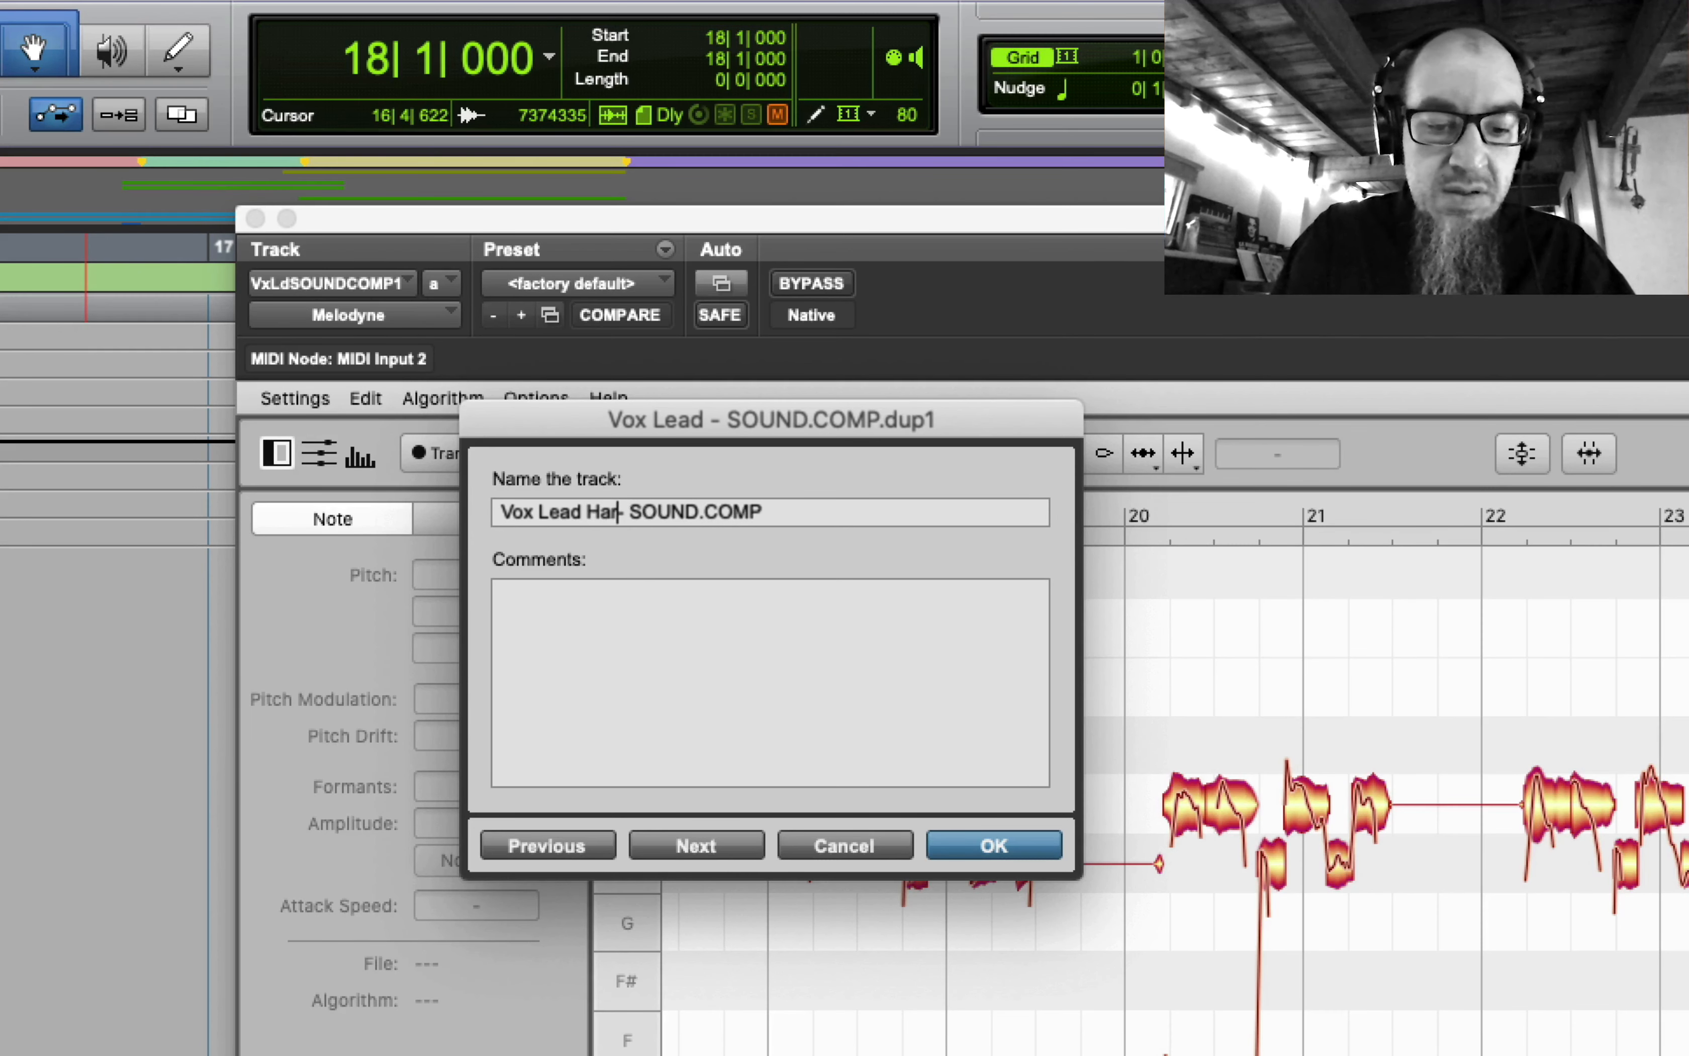
text(1)
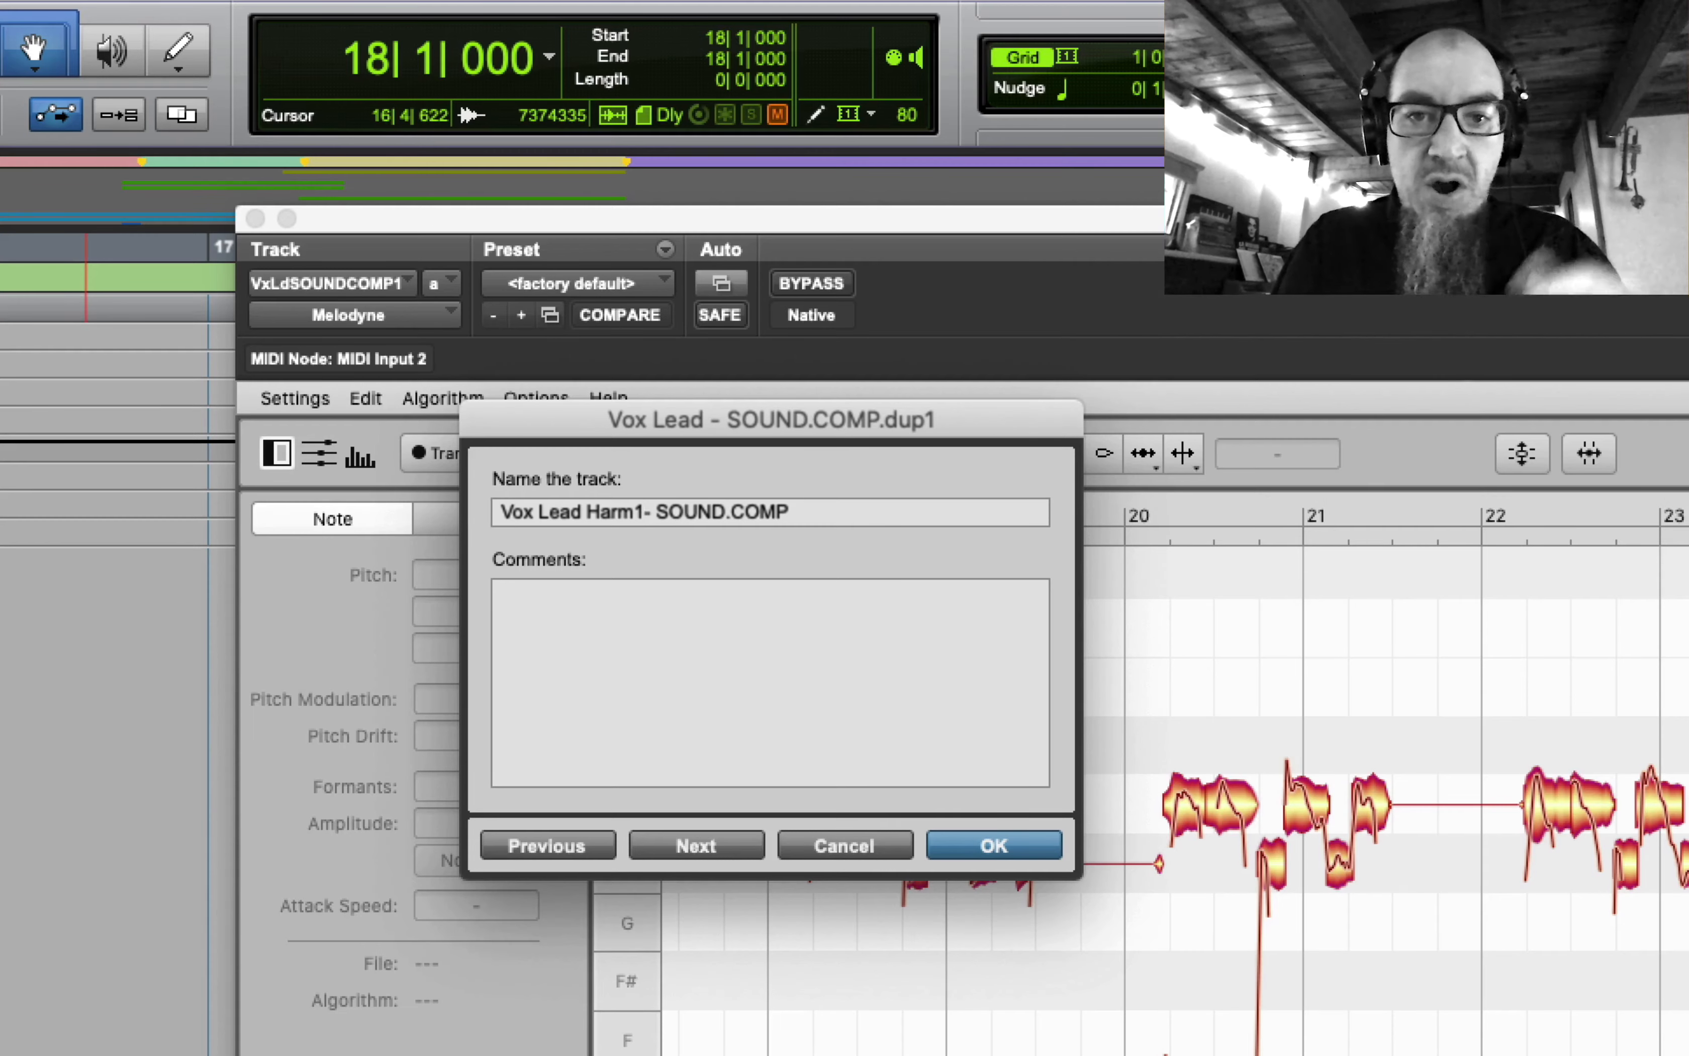
key(Return)
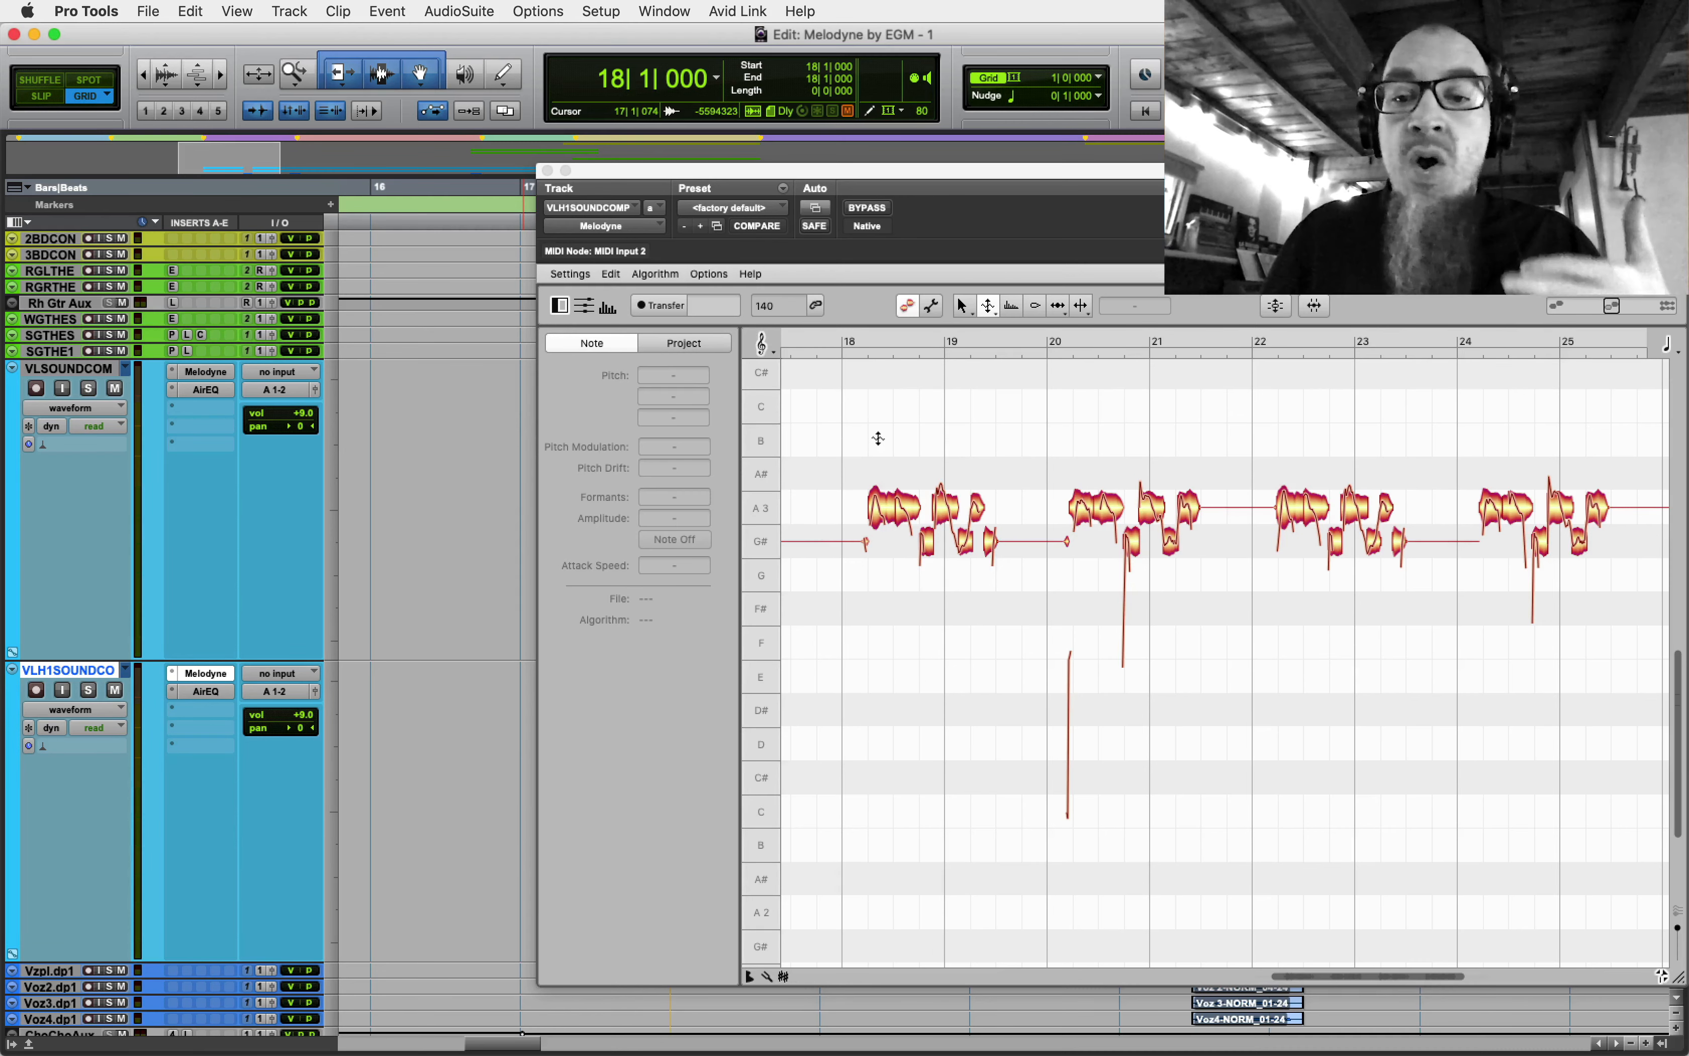
- Select all notes of the harmony track, raise them with the Pitch tool from A 3 to the E above, and play them back
drag(1015, 171, 843, 161)
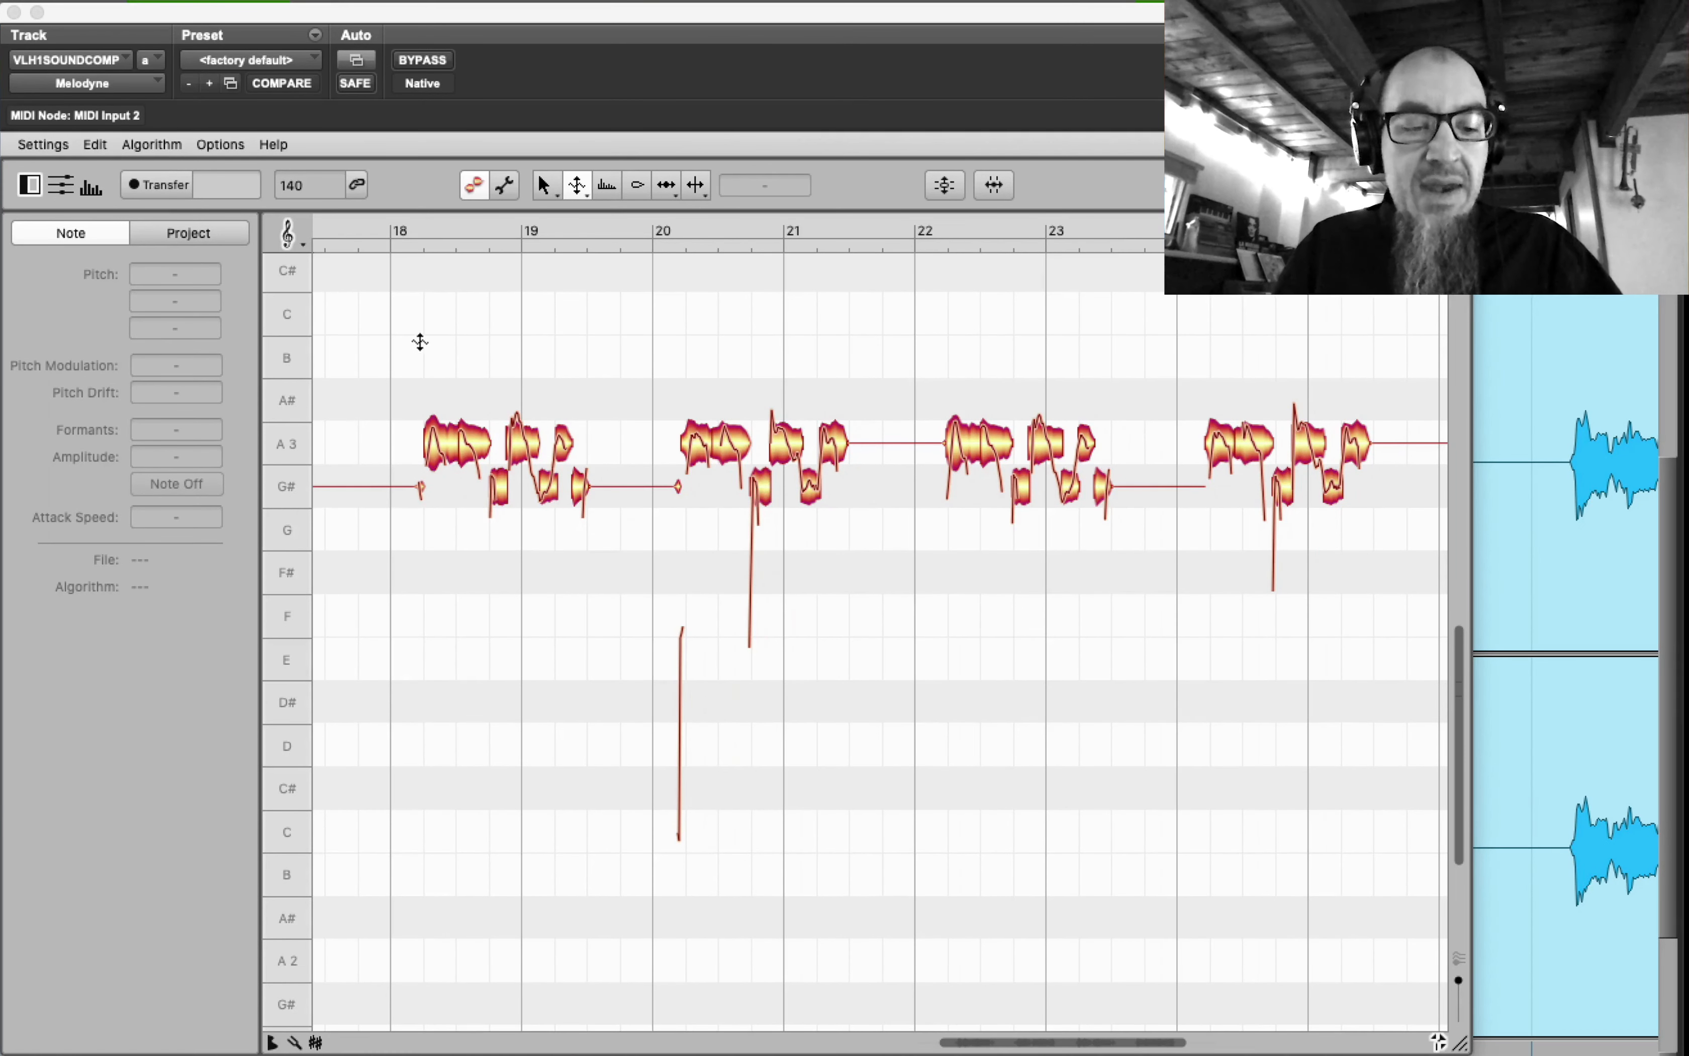
right_click(423, 316)
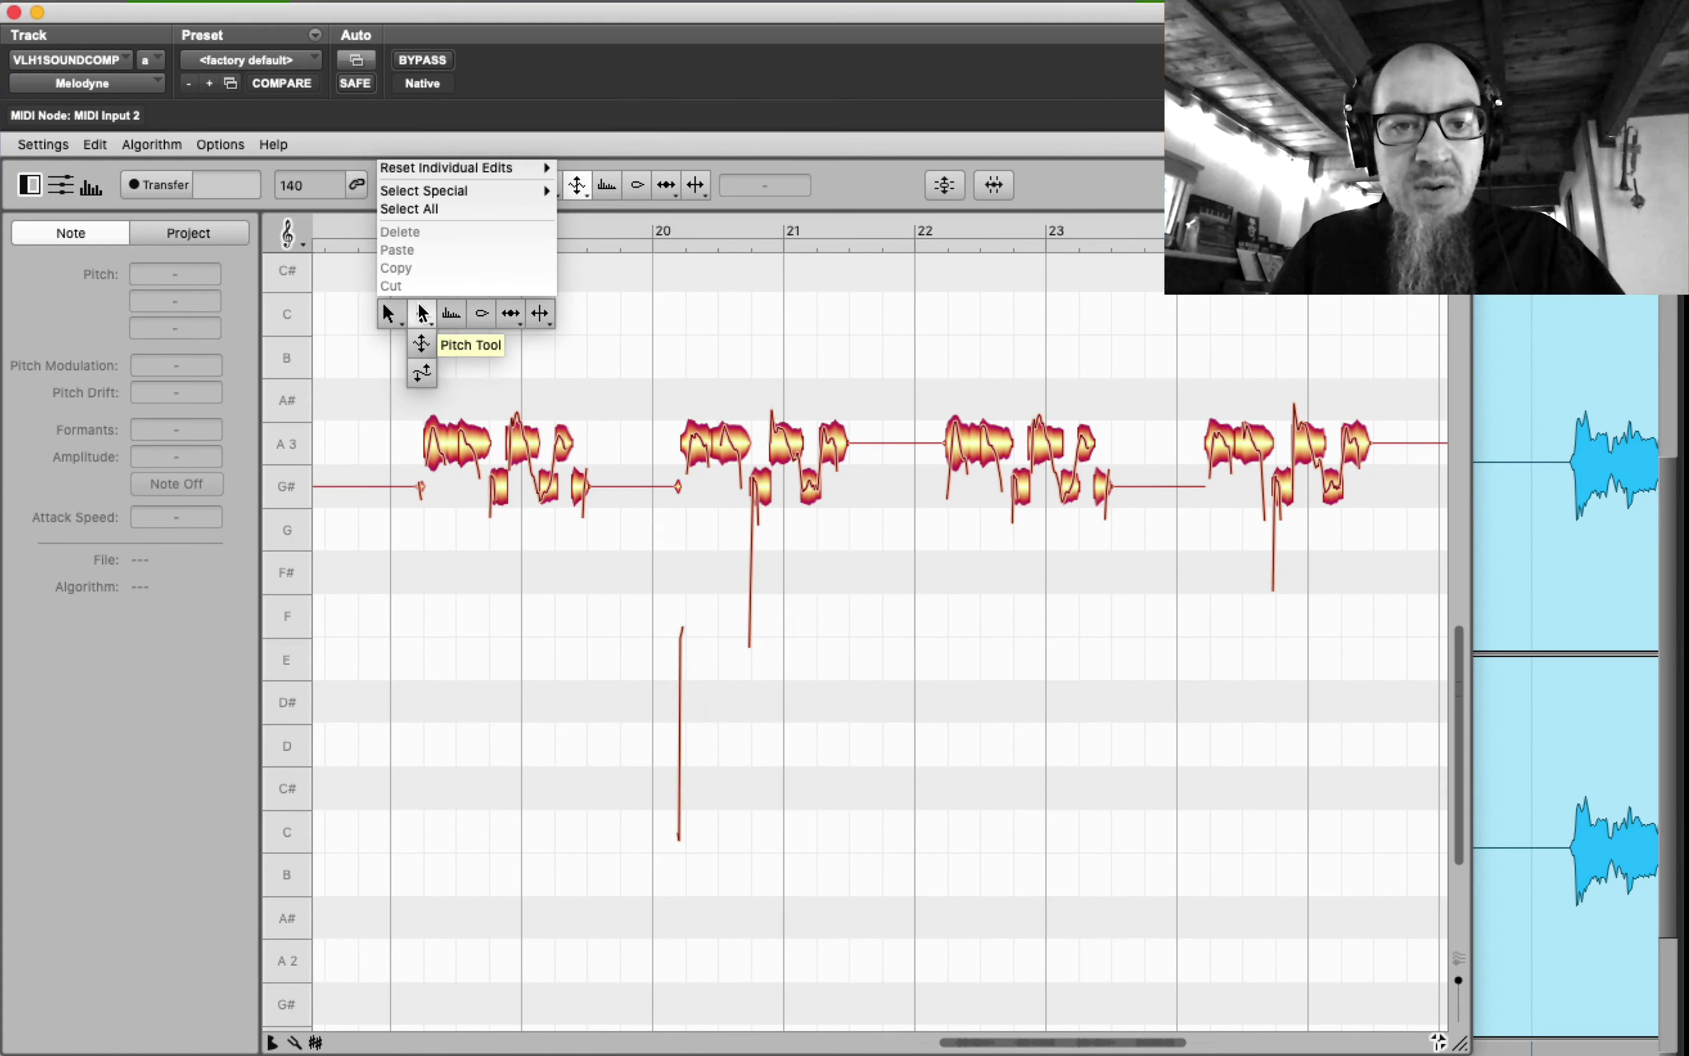
click(422, 314)
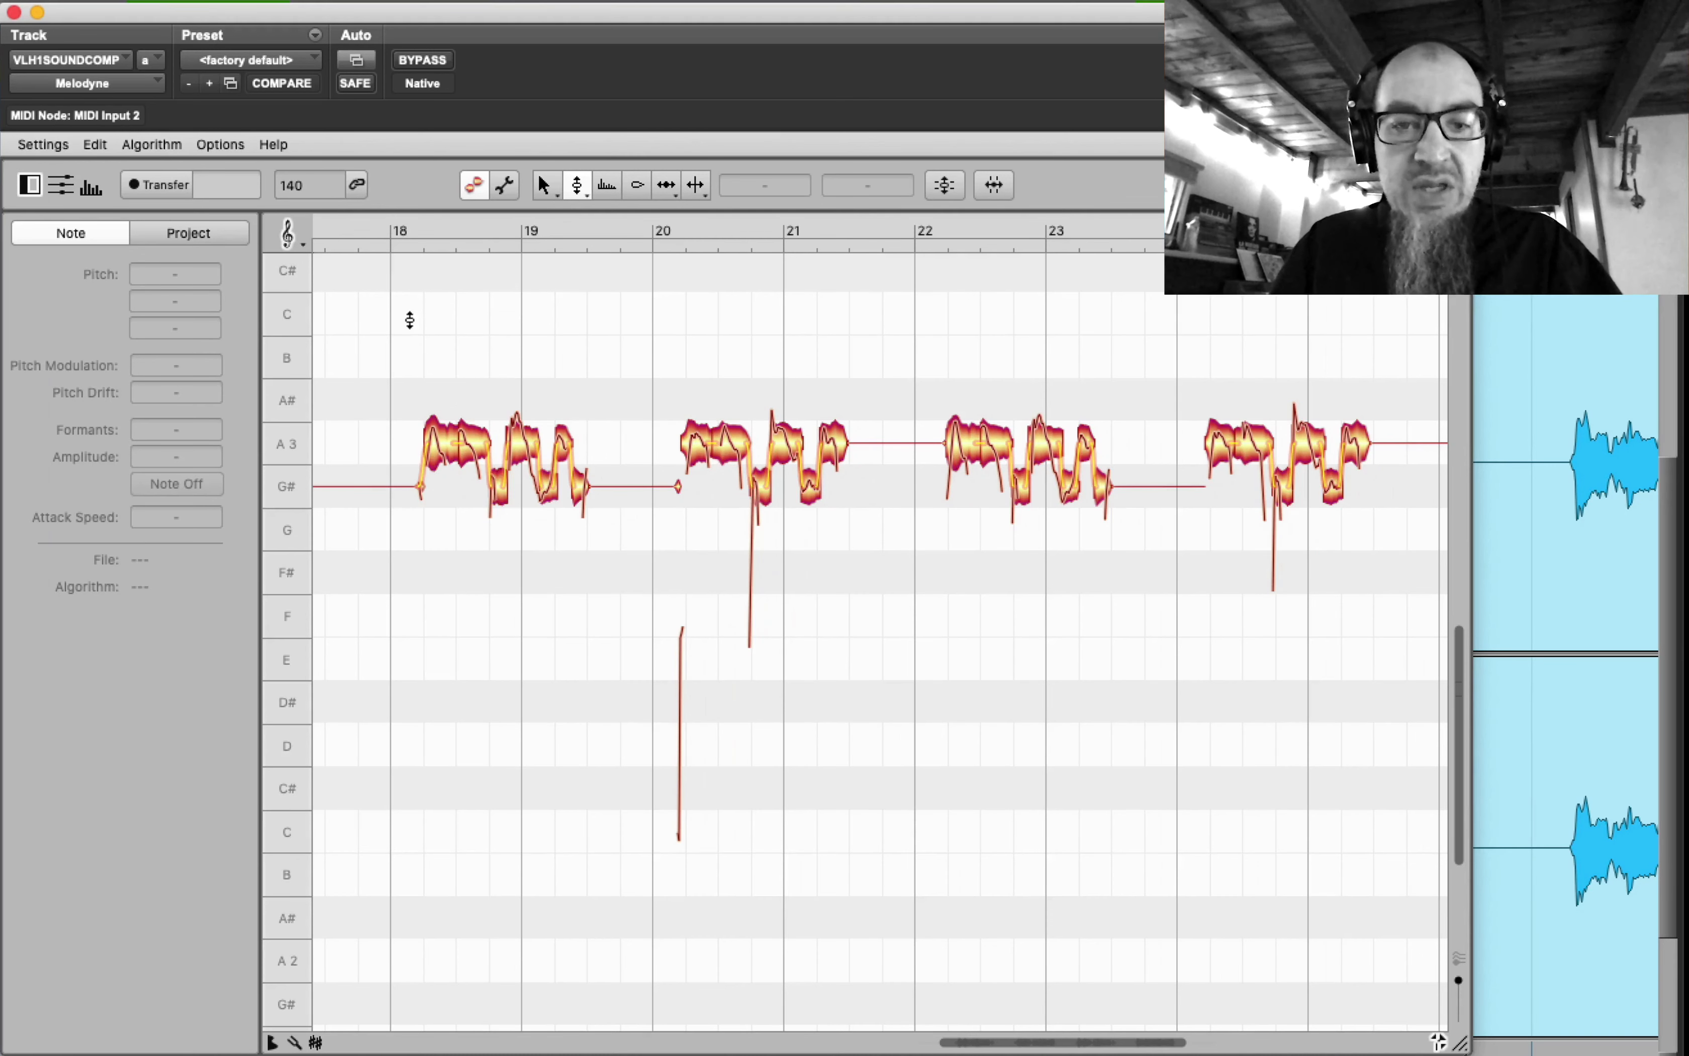
key(super+a)
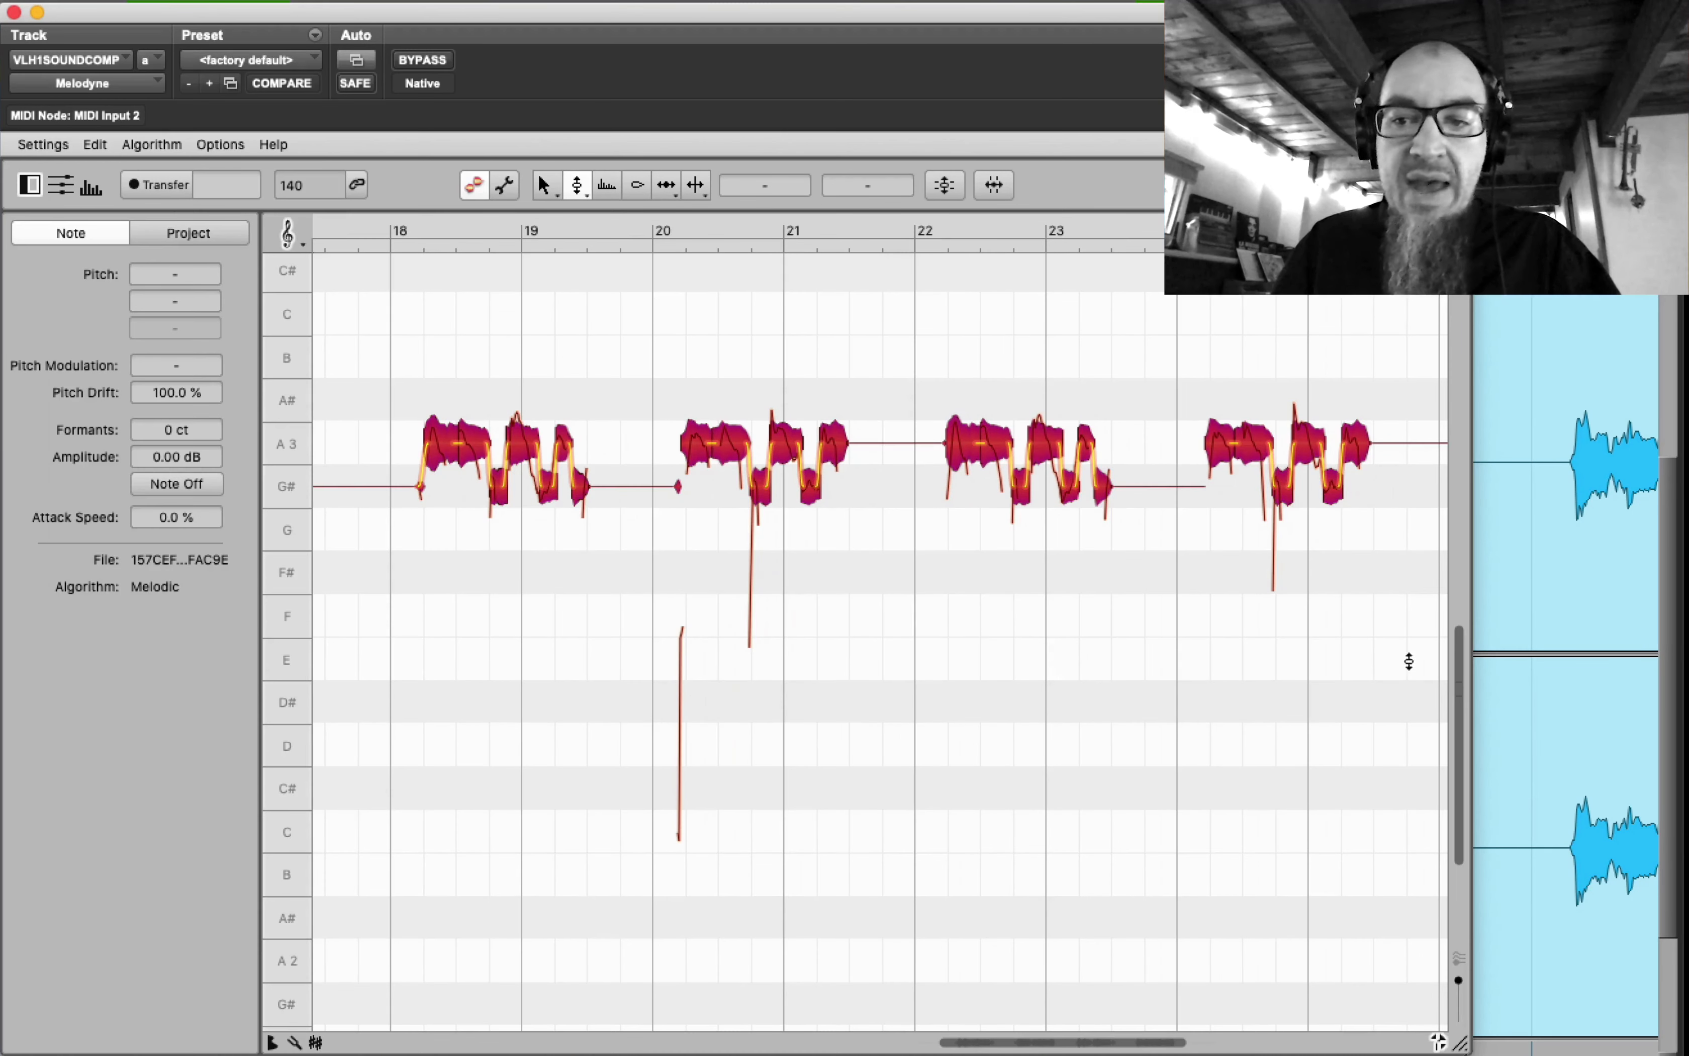
drag(1460, 684, 1450, 562)
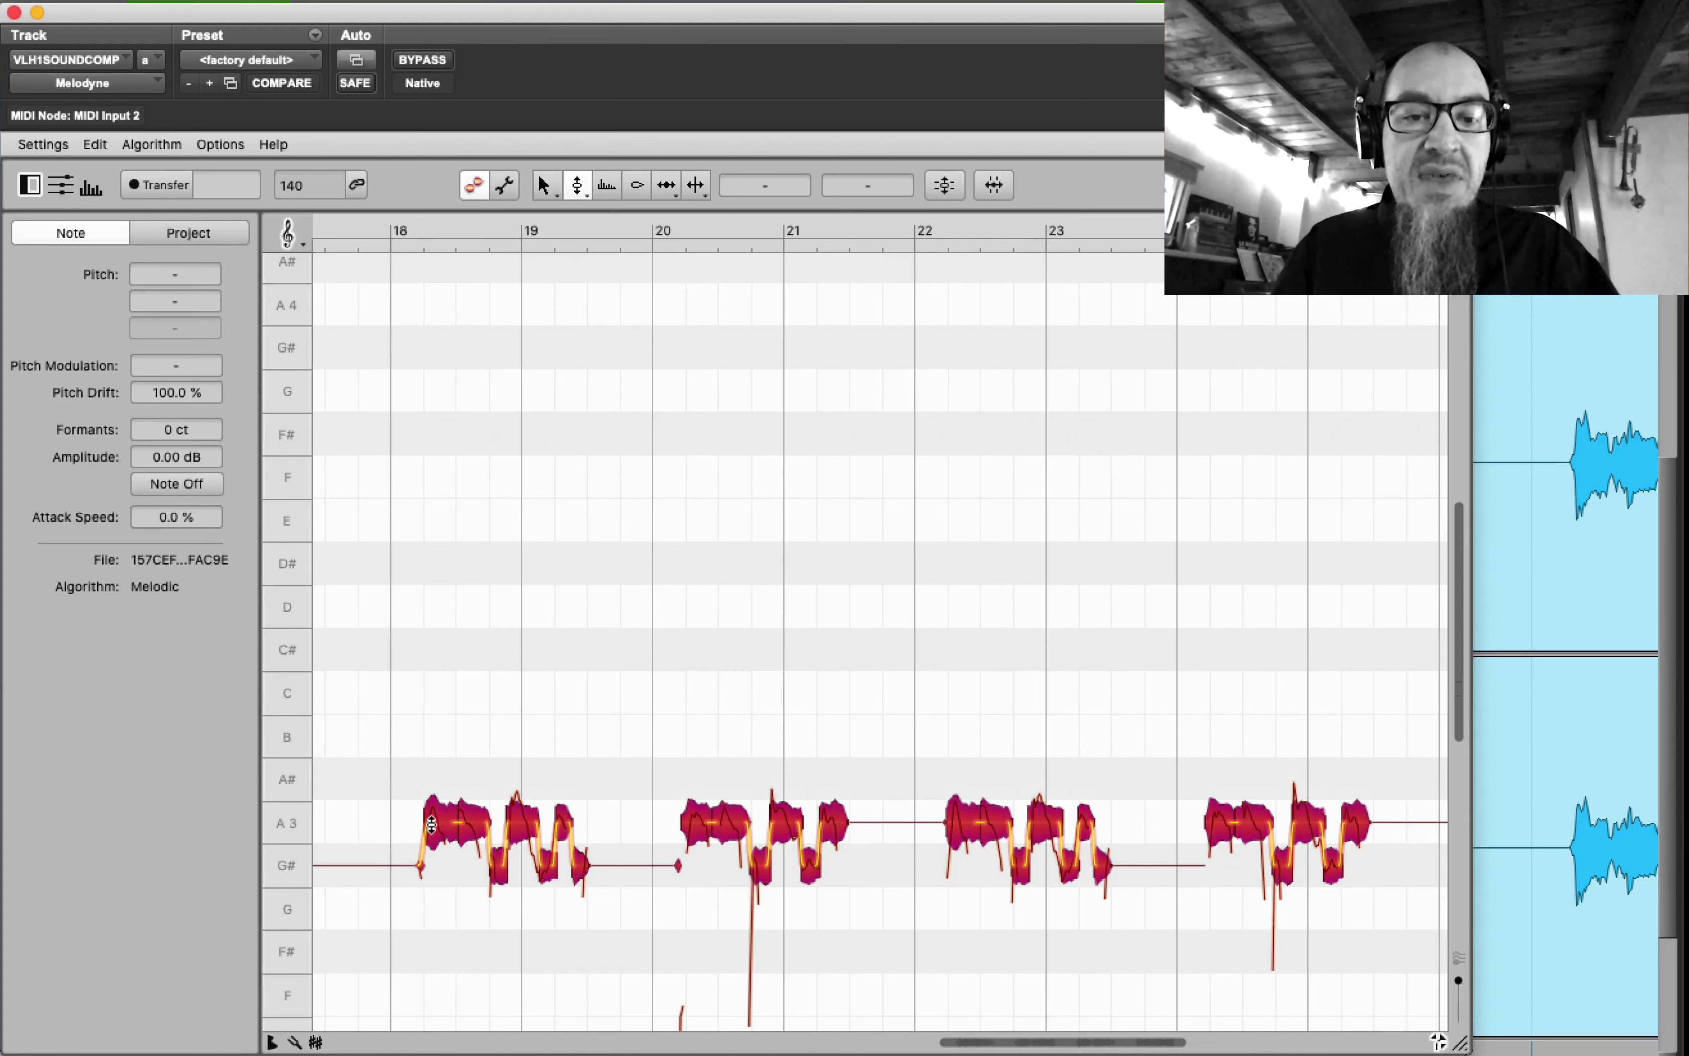
drag(432, 824, 435, 533)
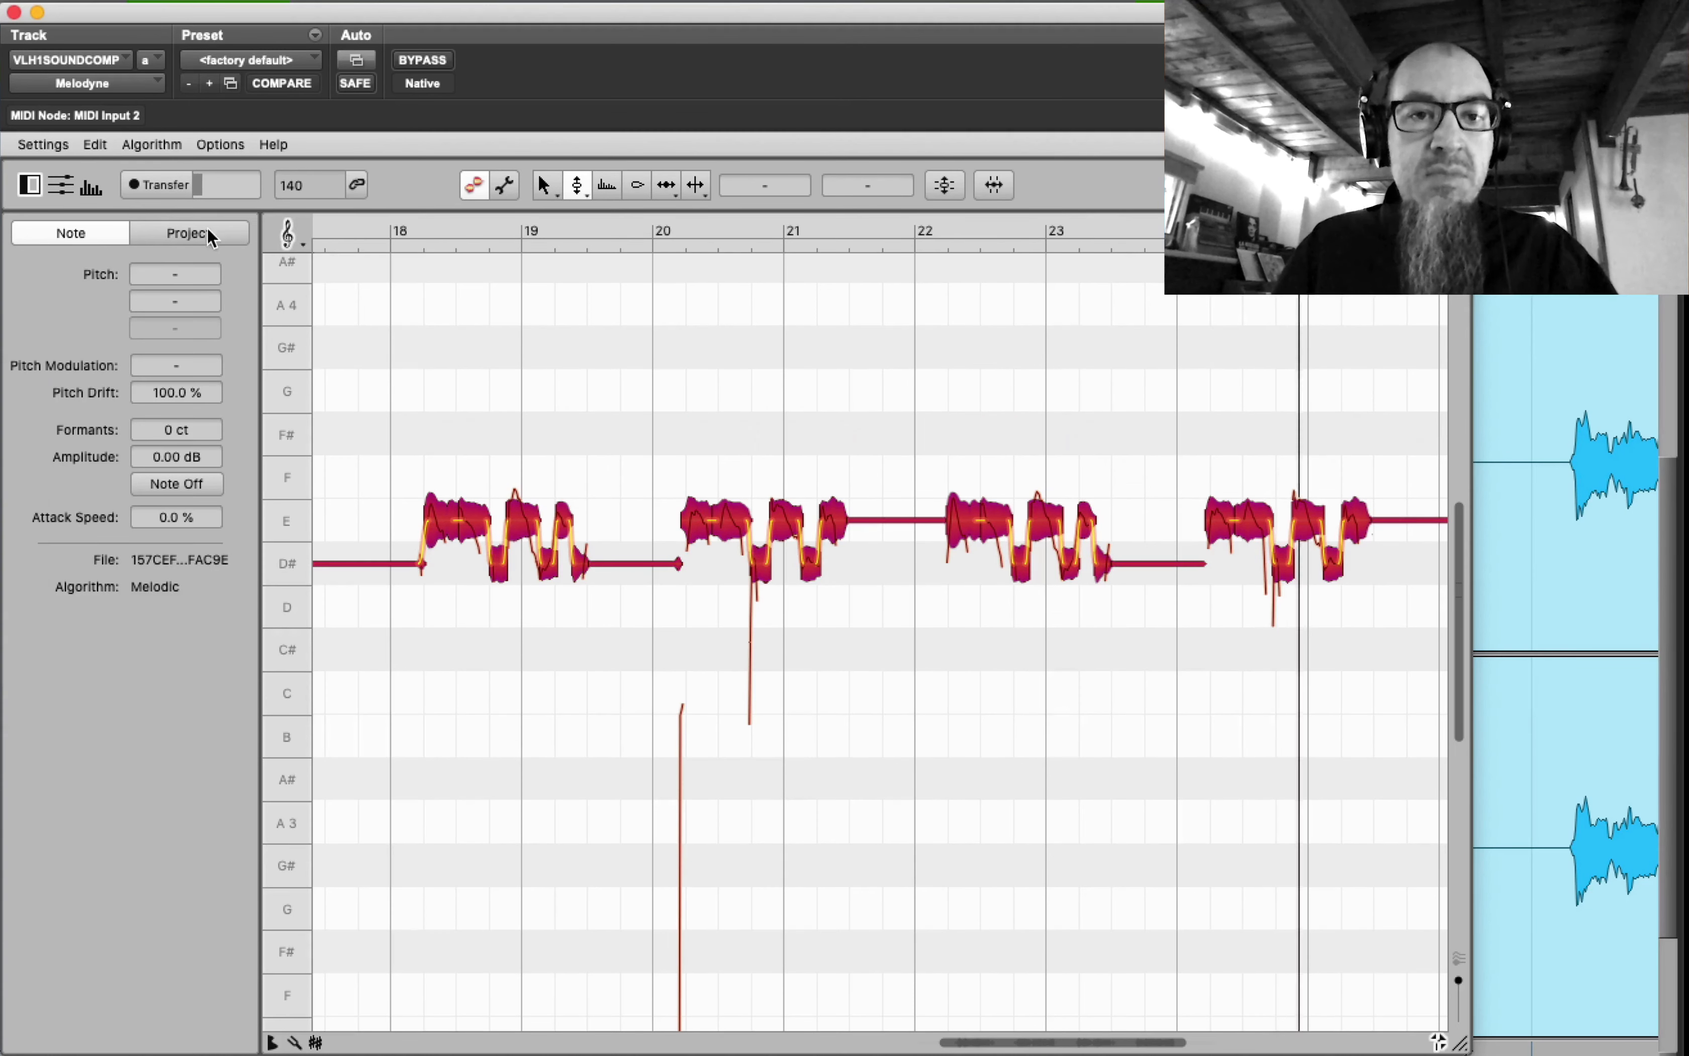
key(space)
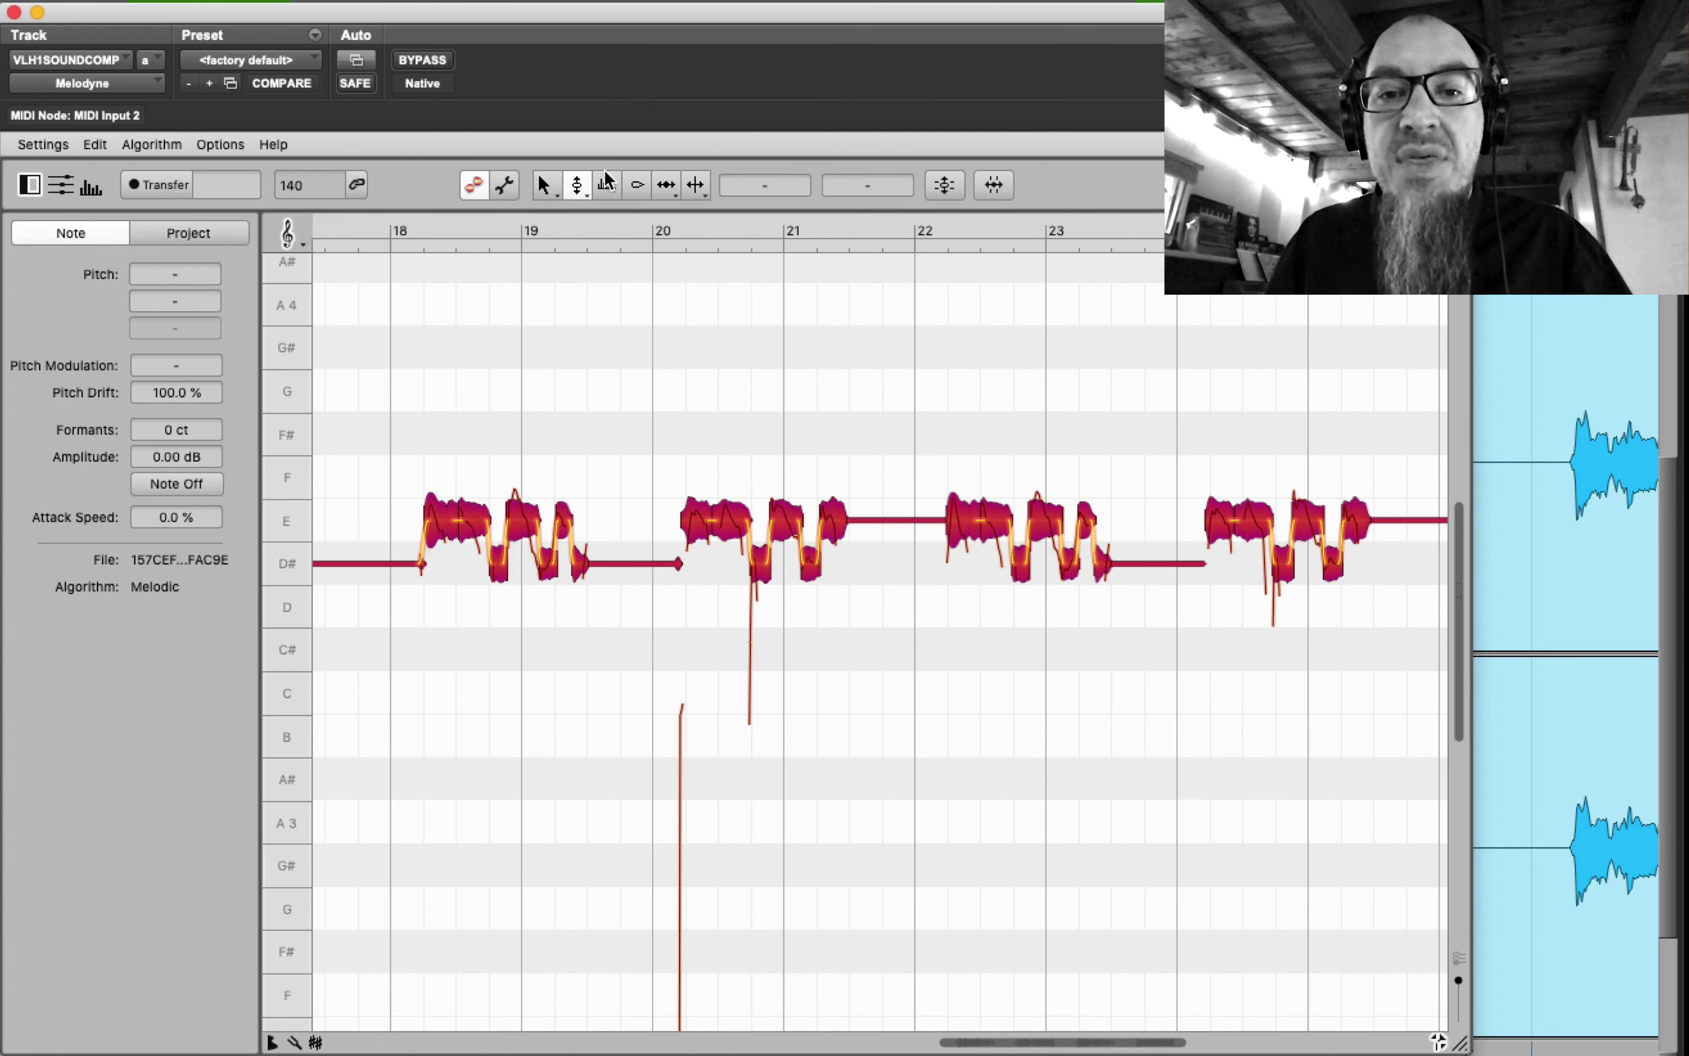
- Activate the Formant tool and audition the raised harmony together with the lead vocal
click(608, 186)
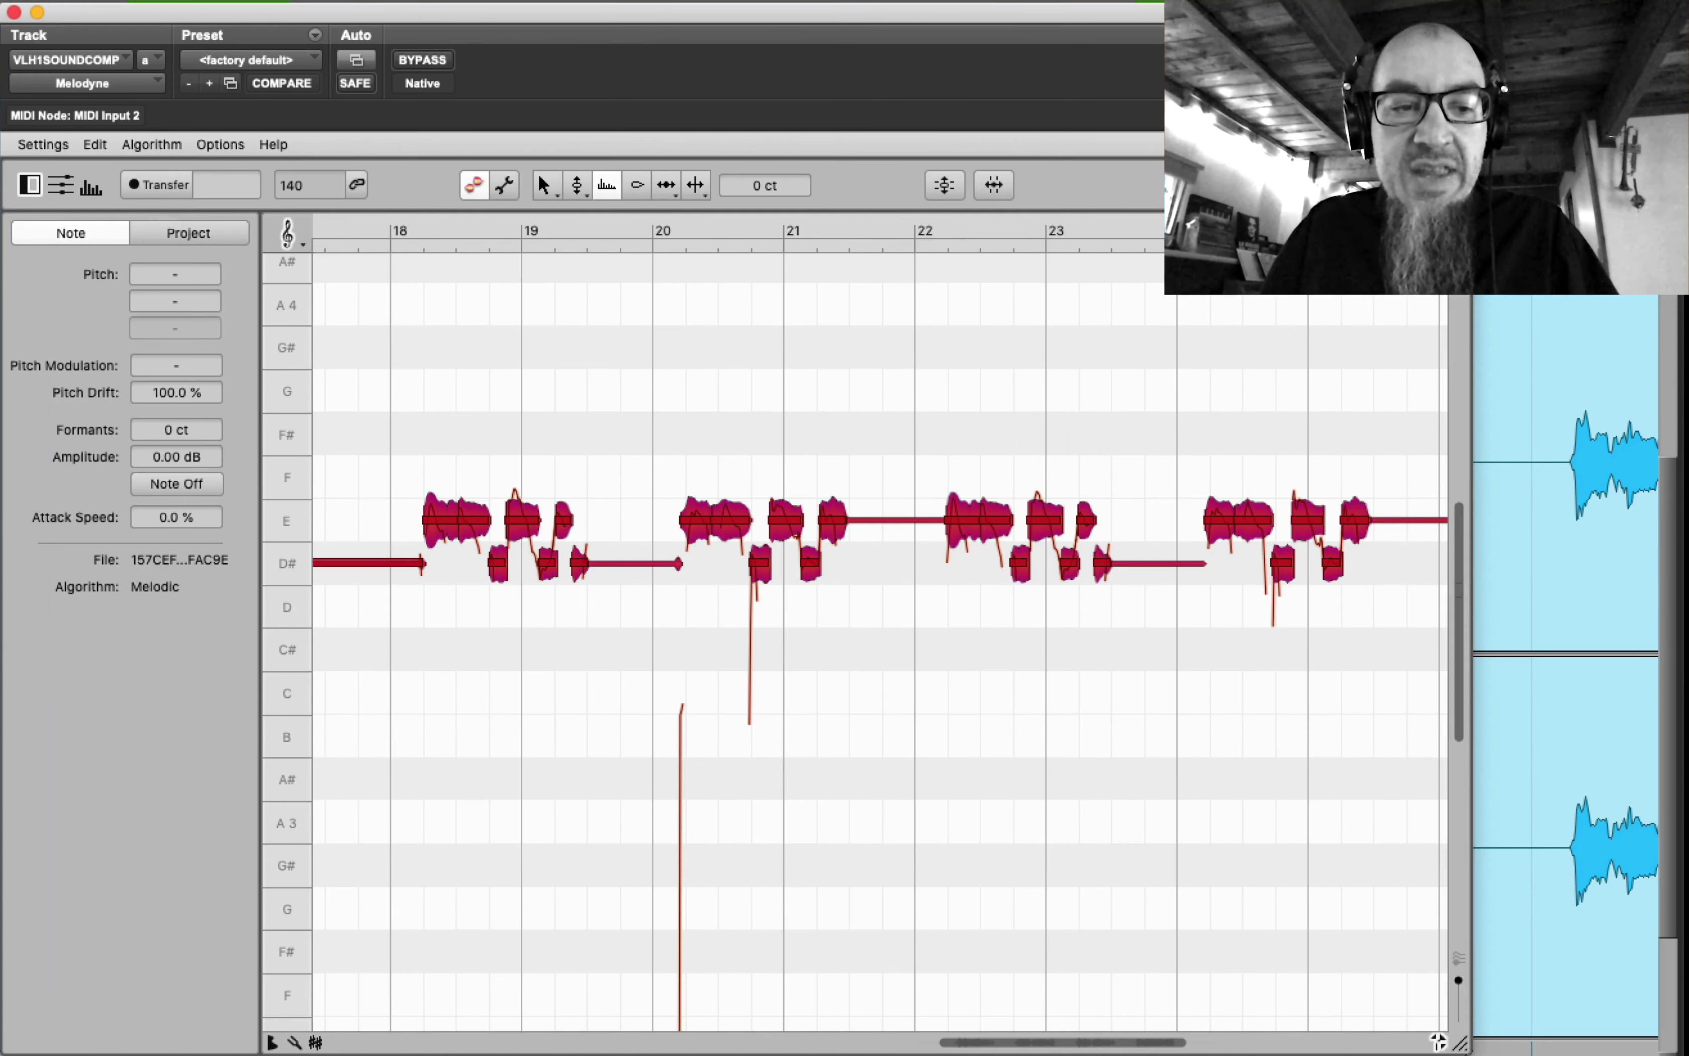
key(space)
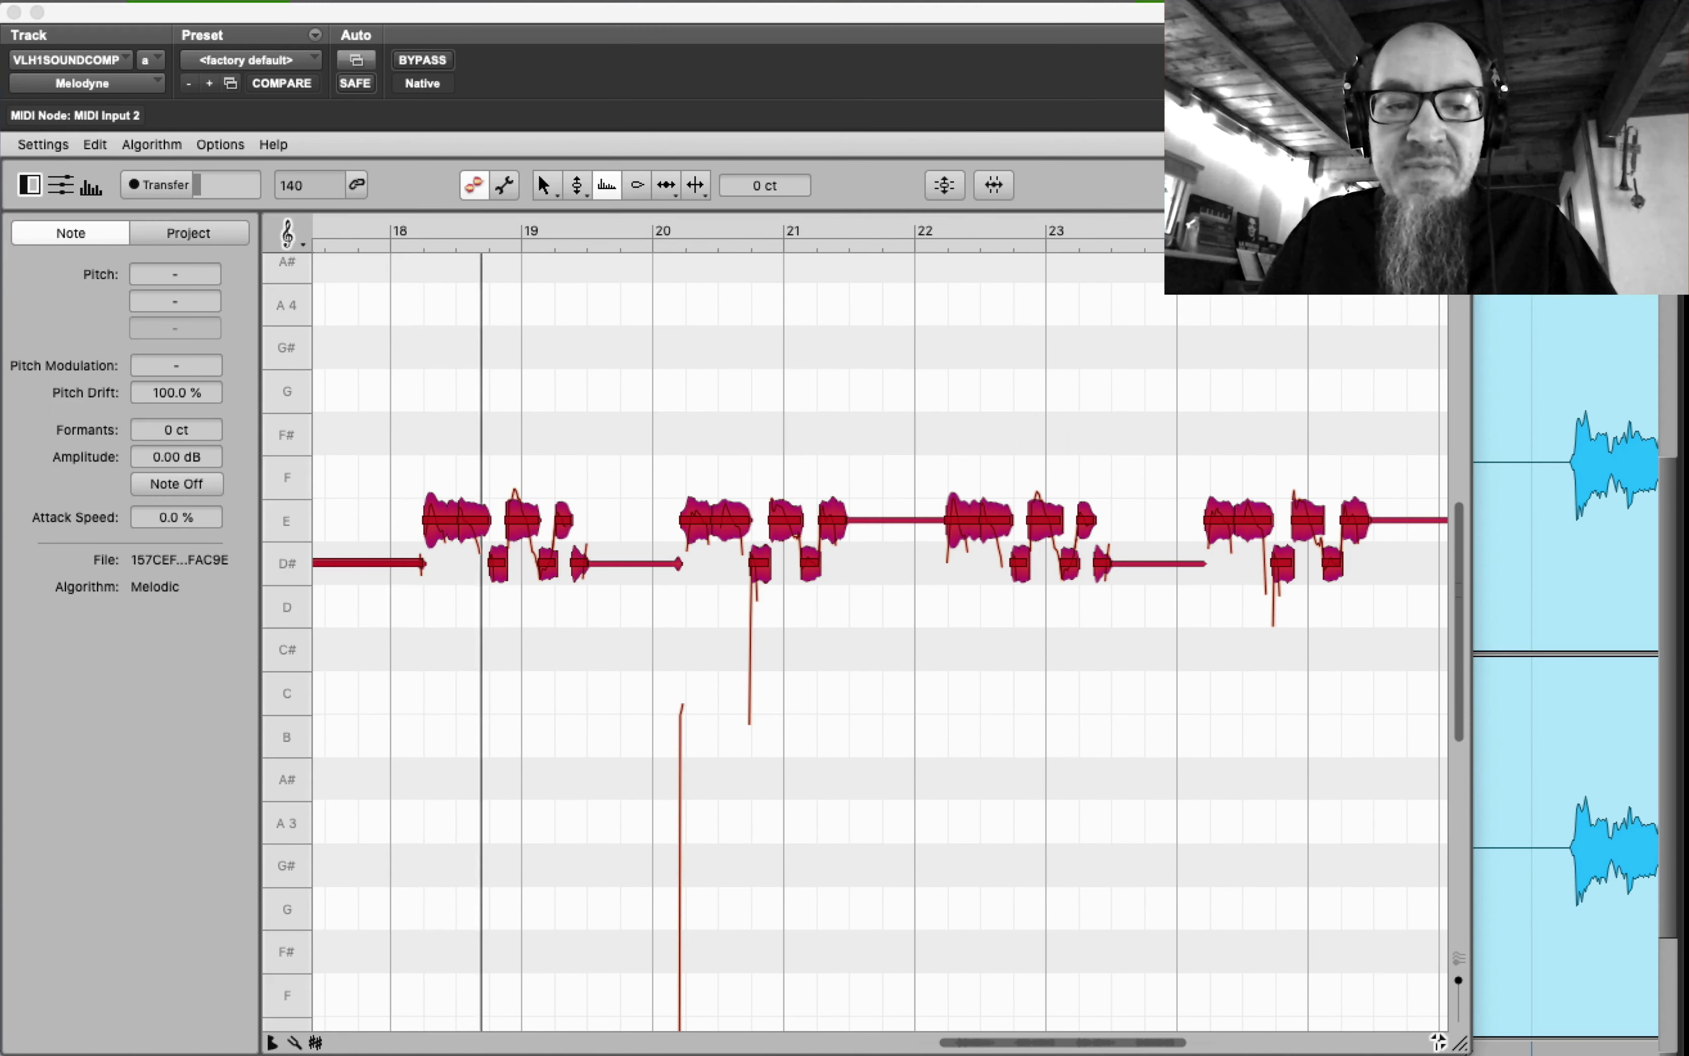
key(space)
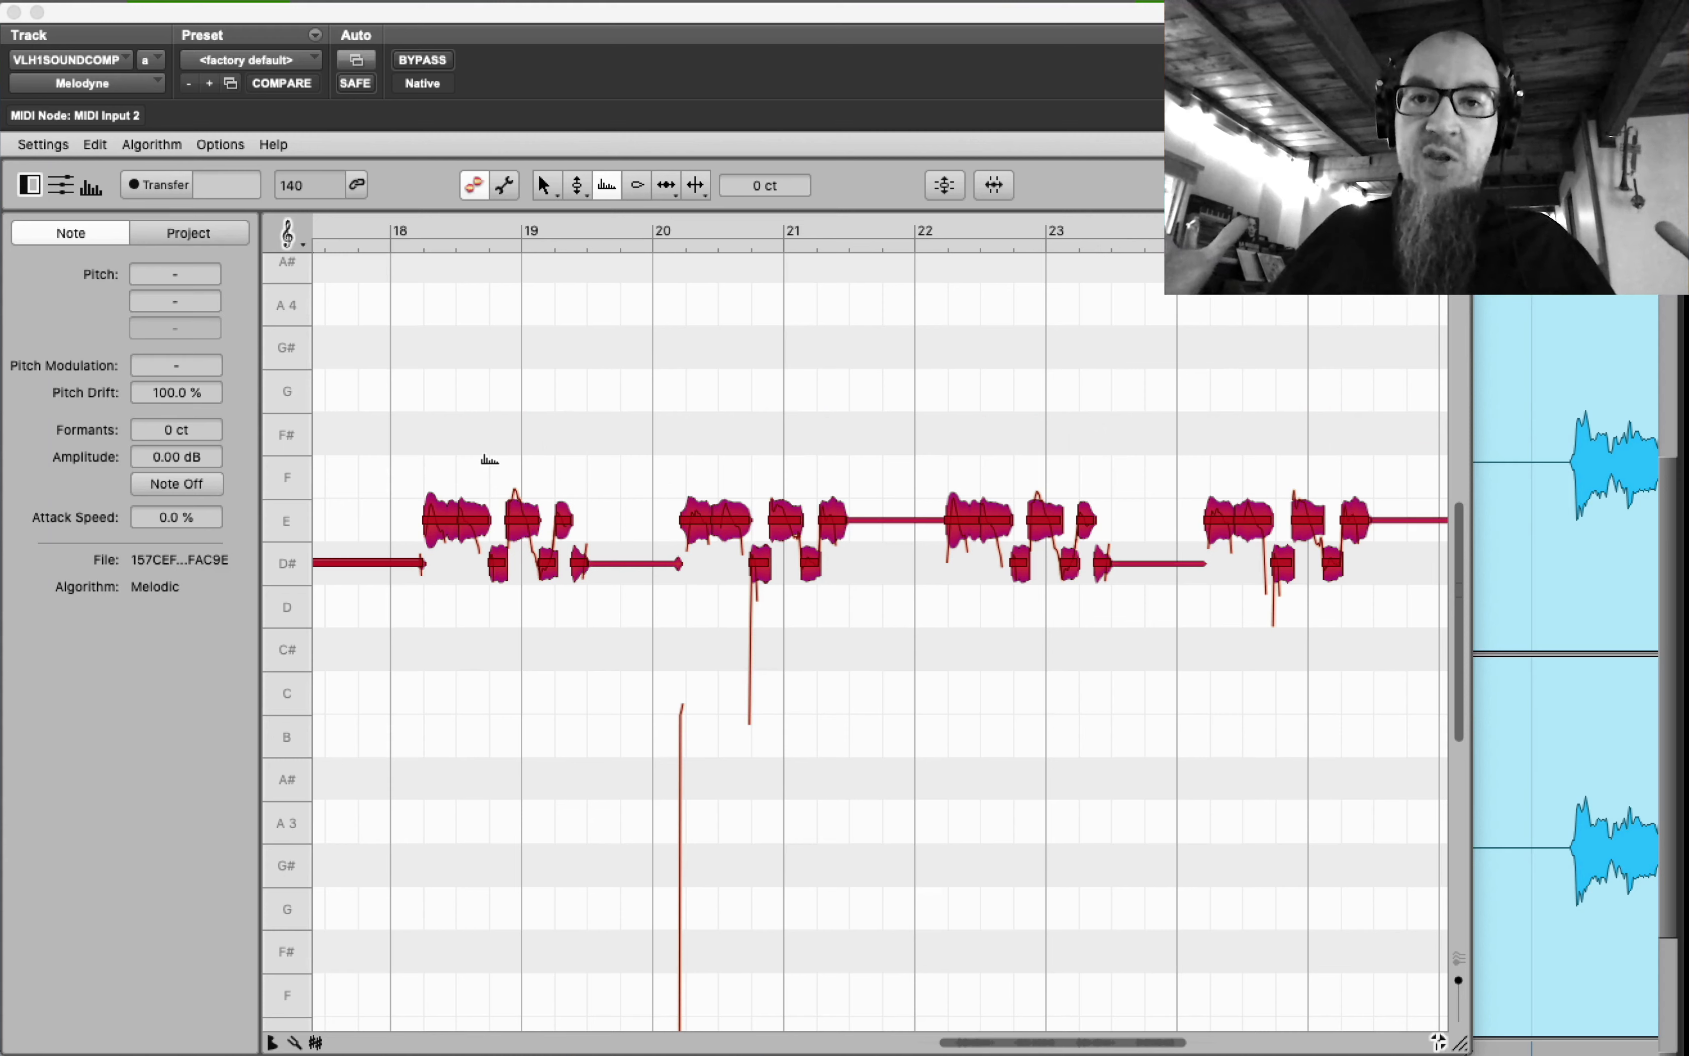
key(space)
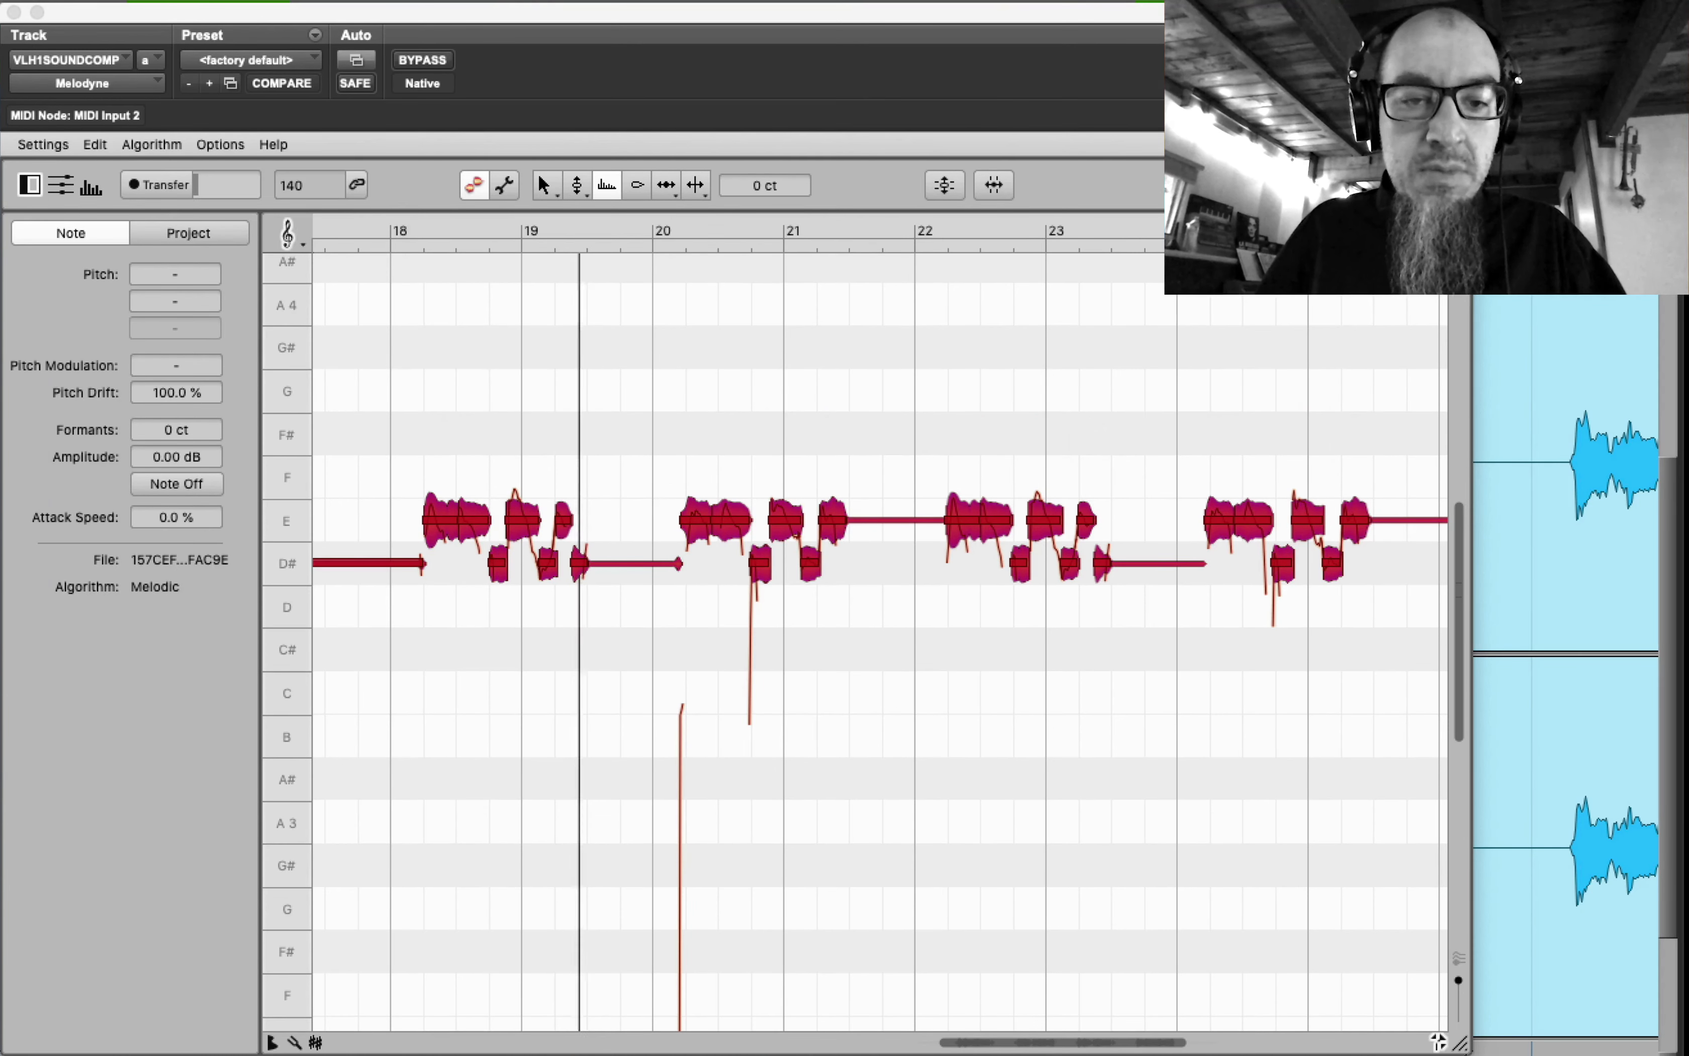
- Try a drastic formant drop on all harmony notes, undo it, and lower their formants to -74 ct during playback
drag(442, 517, 429, 749)
key(super+z)
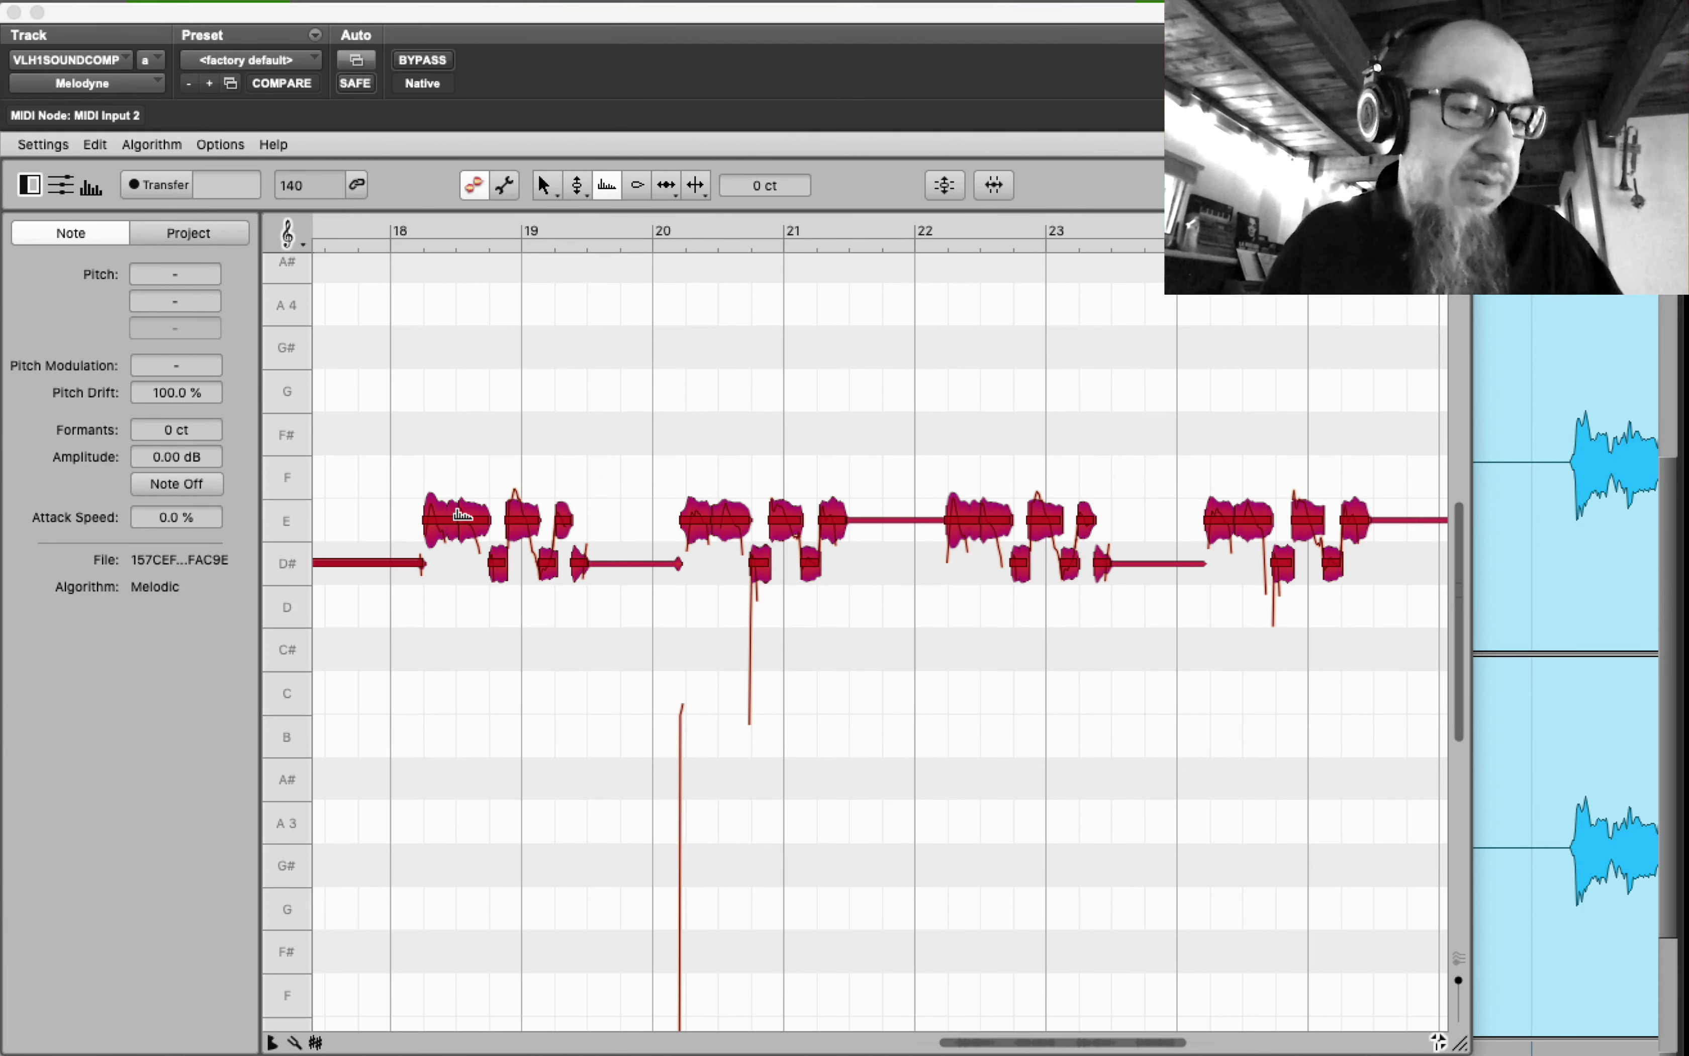
key(space)
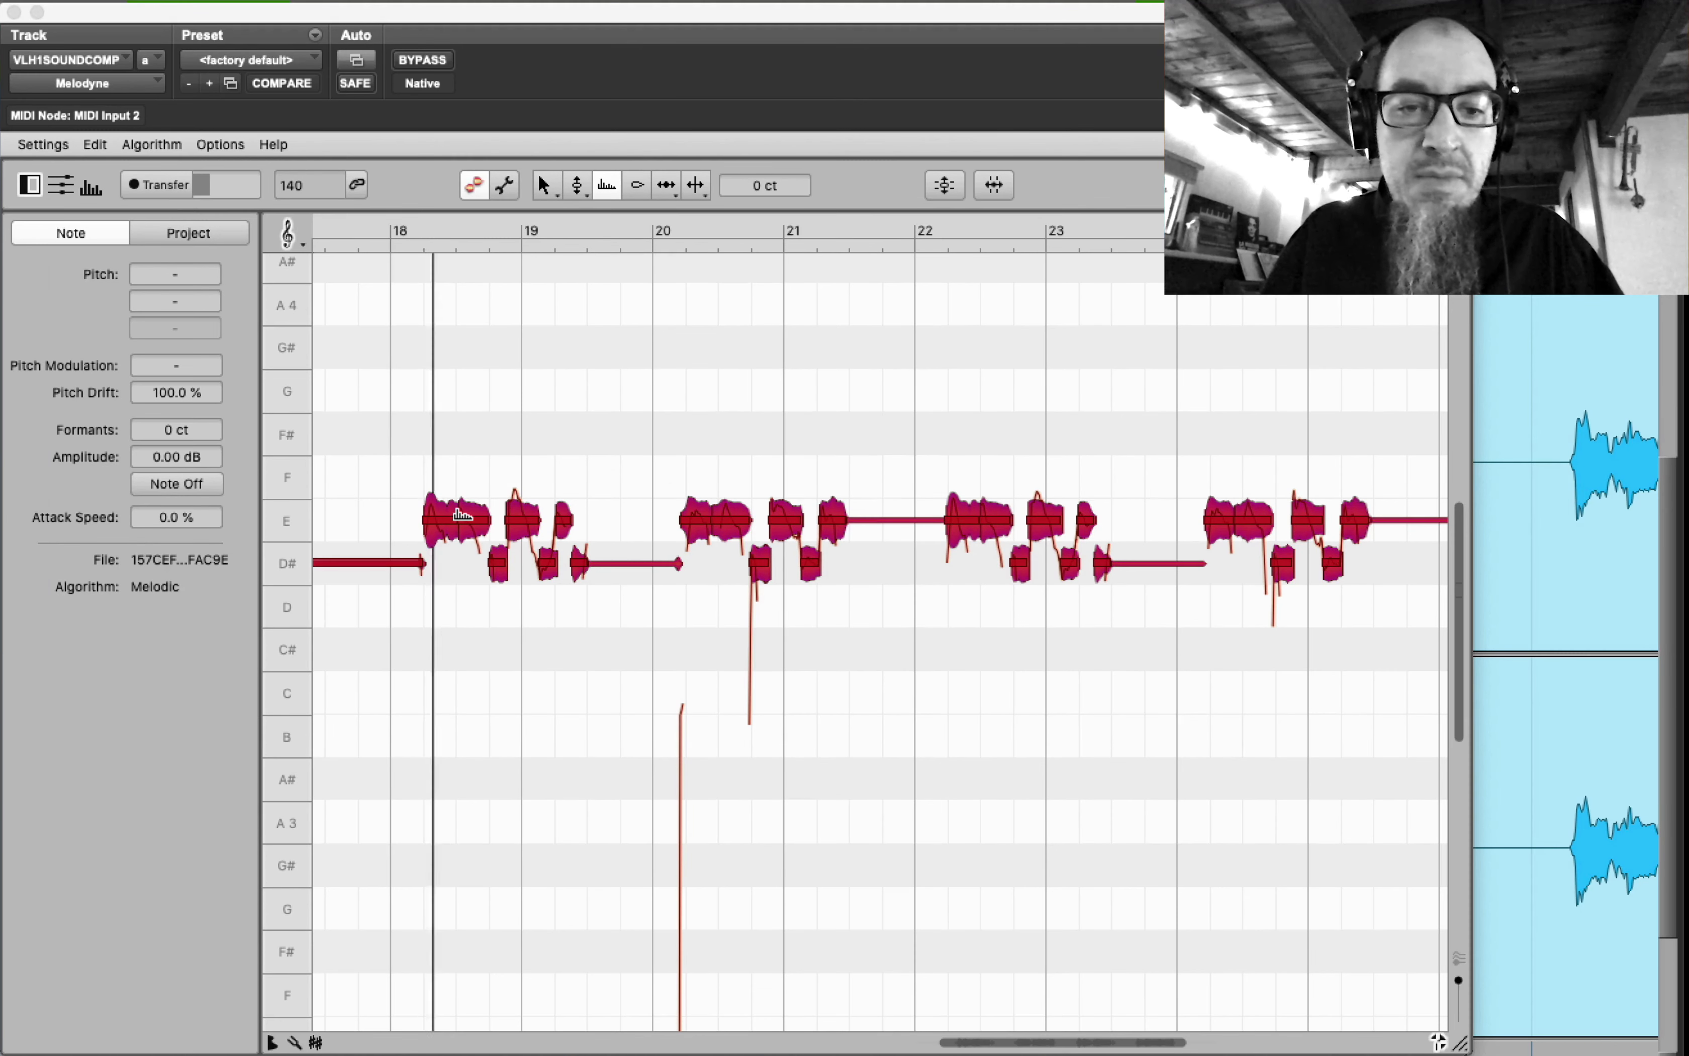
drag(462, 515, 454, 546)
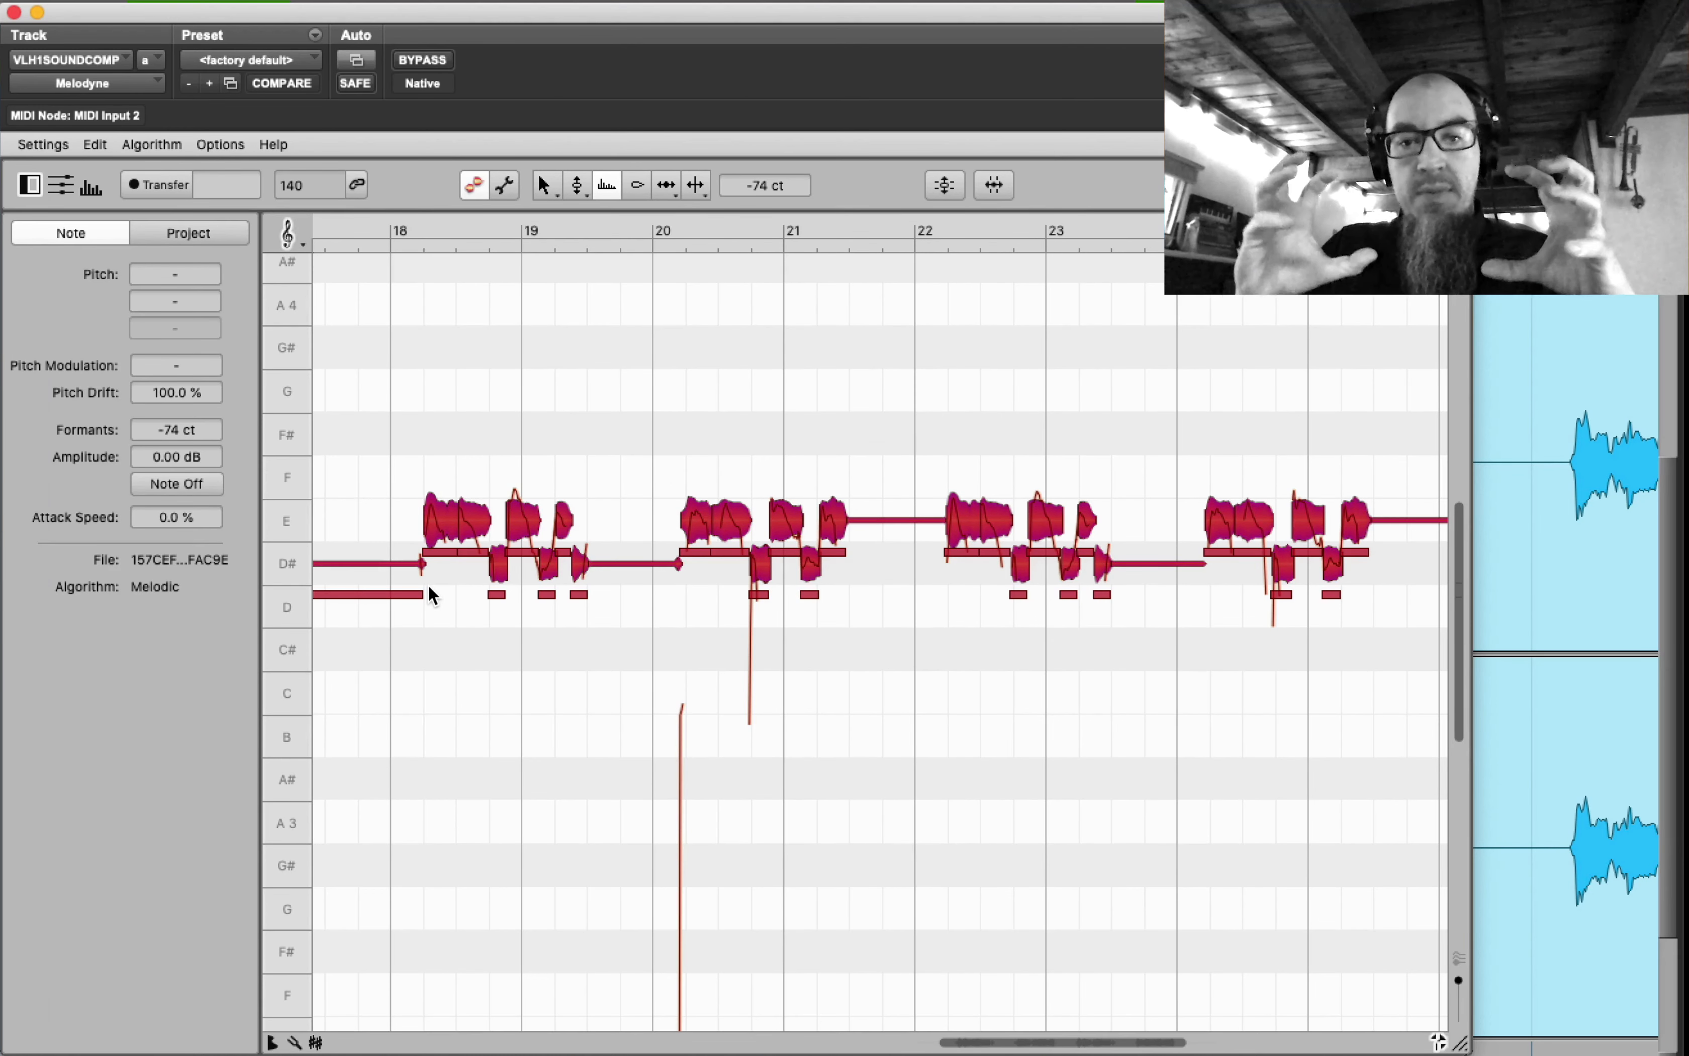
- Deselect all harmony notes and raise the short D# note in bar 21 to G 4 with the Pitch tool
click(463, 582)
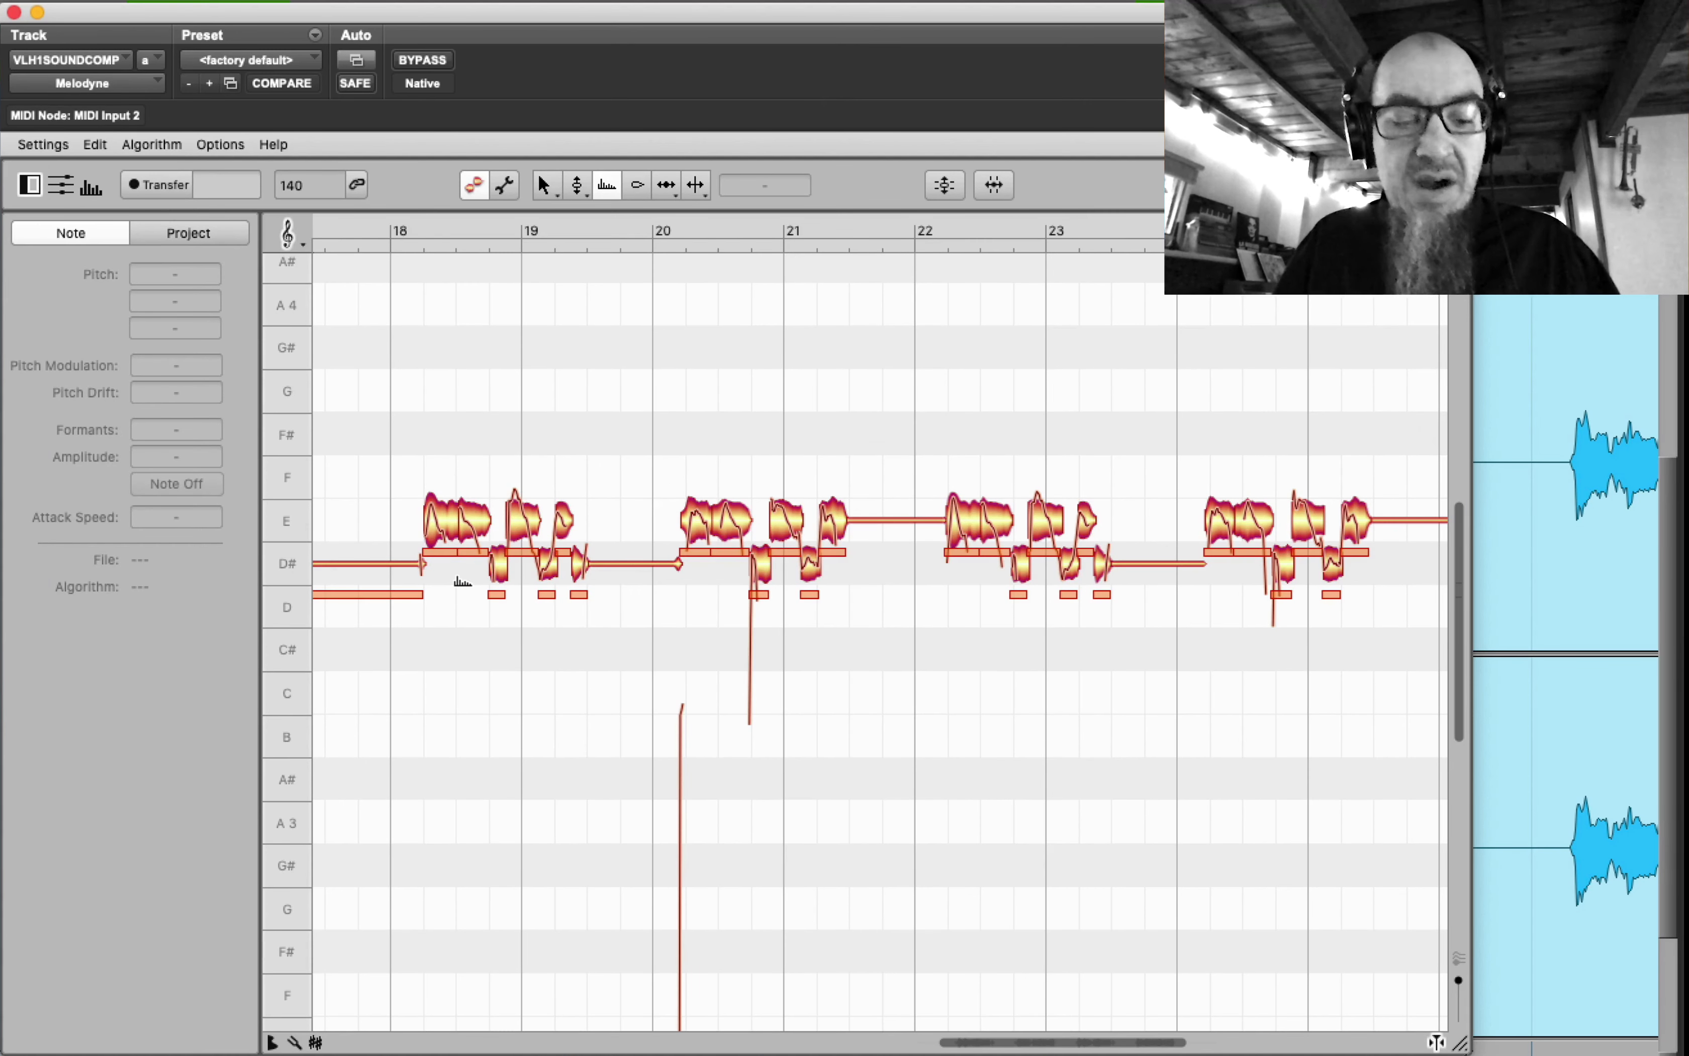
right_click(463, 582)
mouse_move(452, 583)
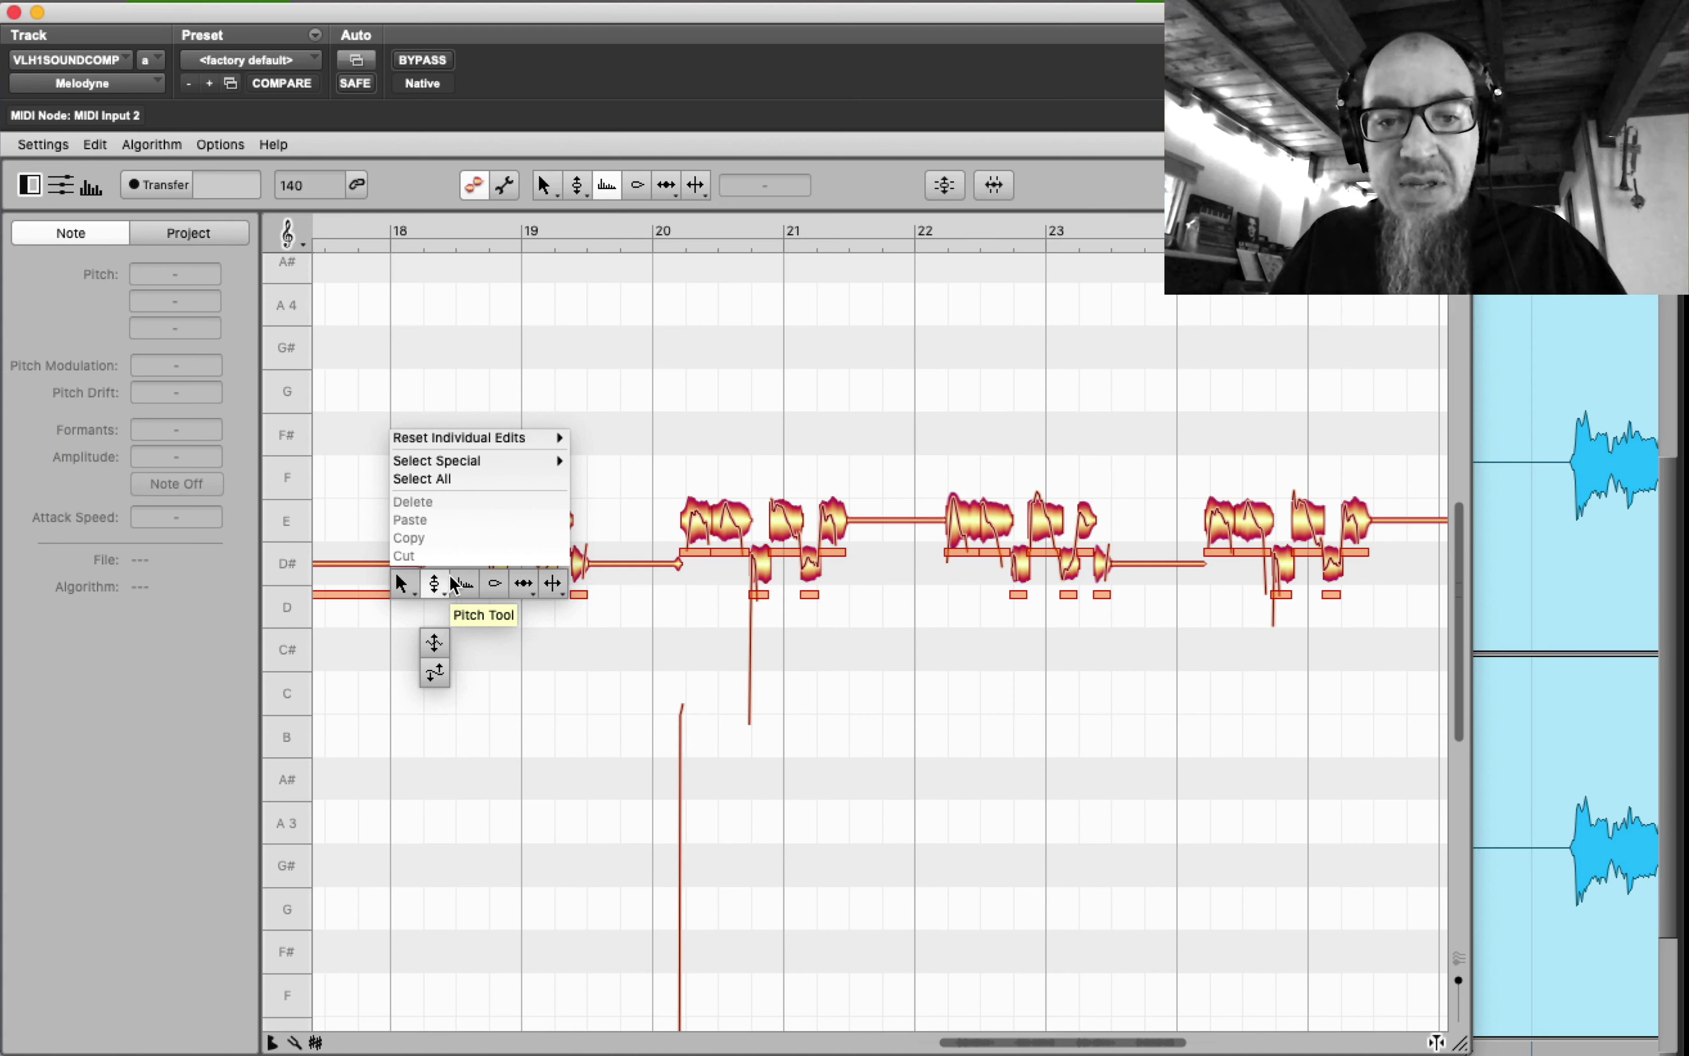
click(436, 586)
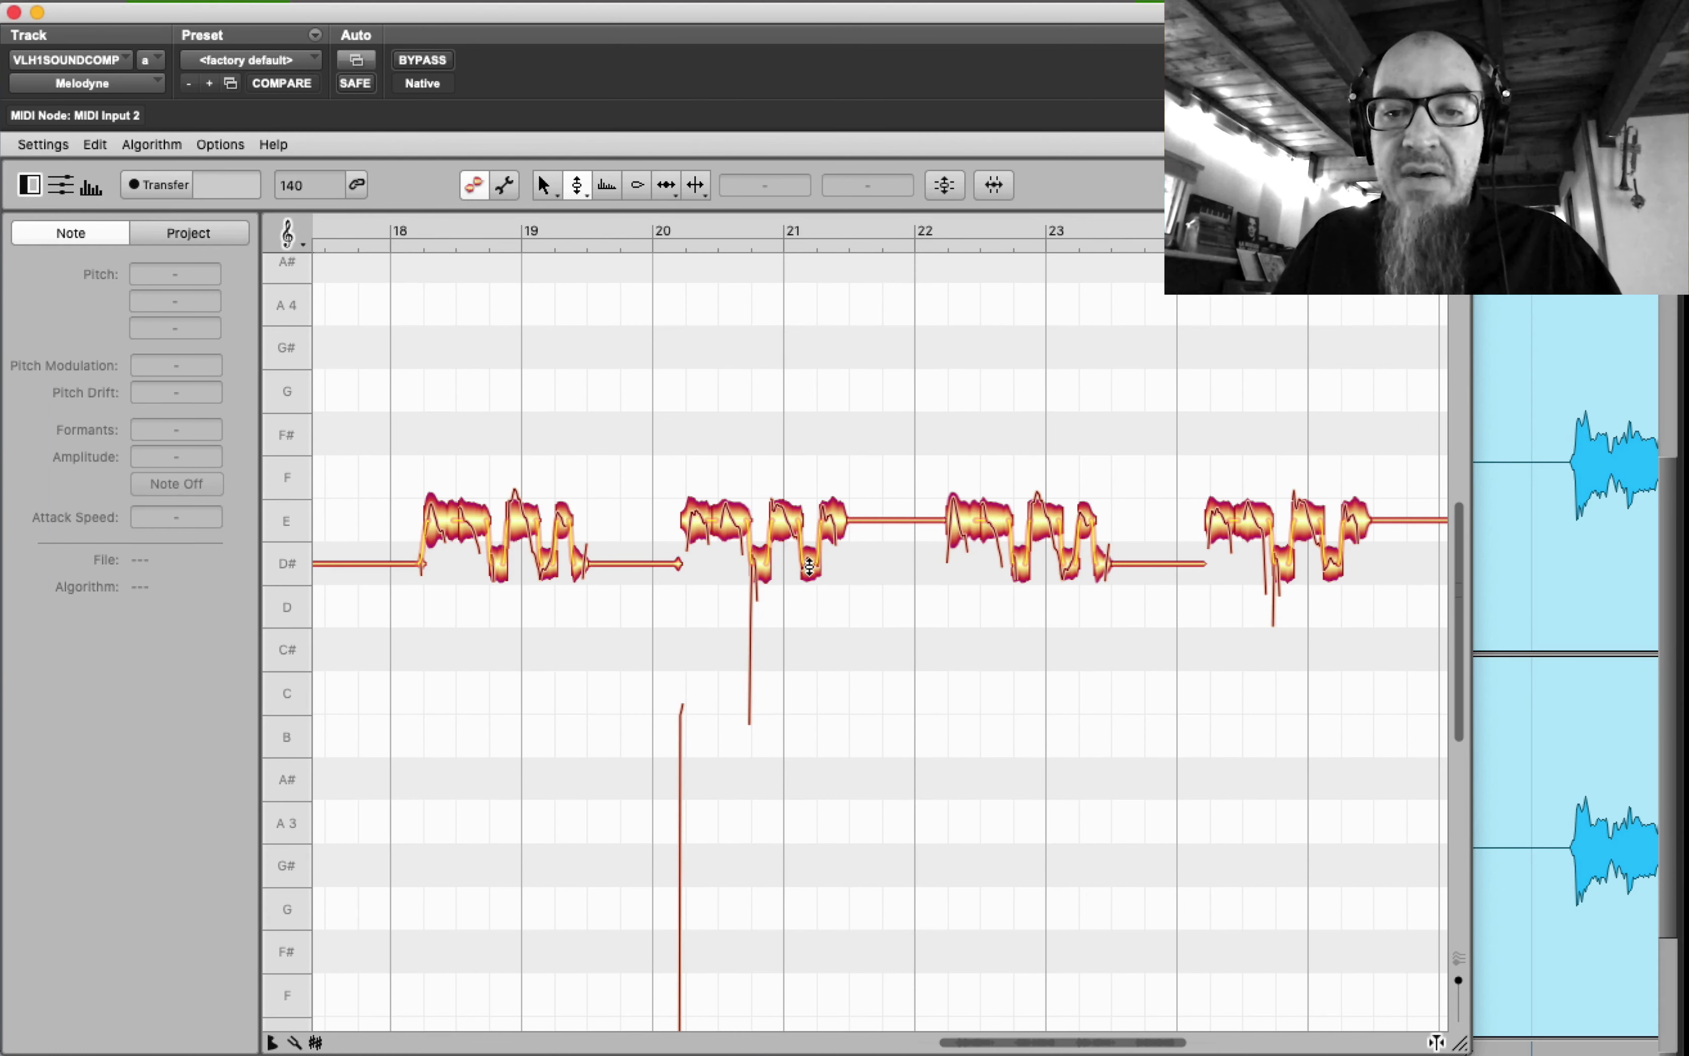
drag(809, 568, 802, 391)
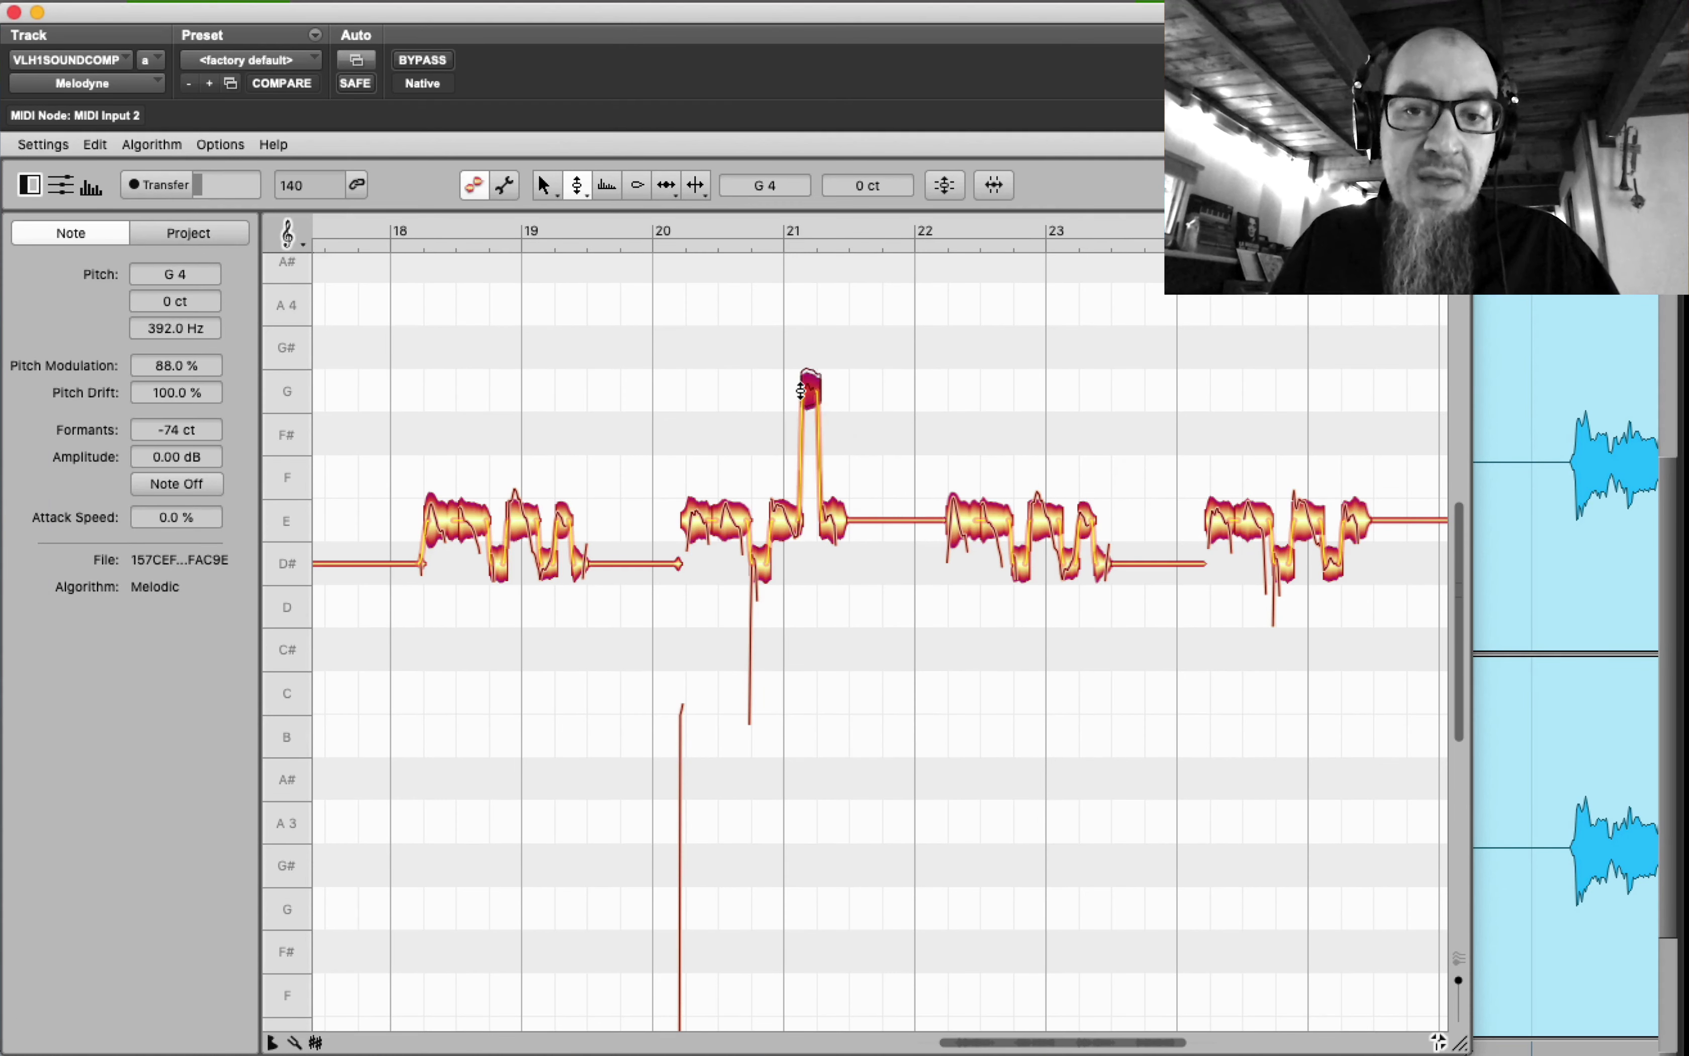
- During playback, raise the short D# notes at the end of bar 22 and the start of bar 23 to G 4
key(space)
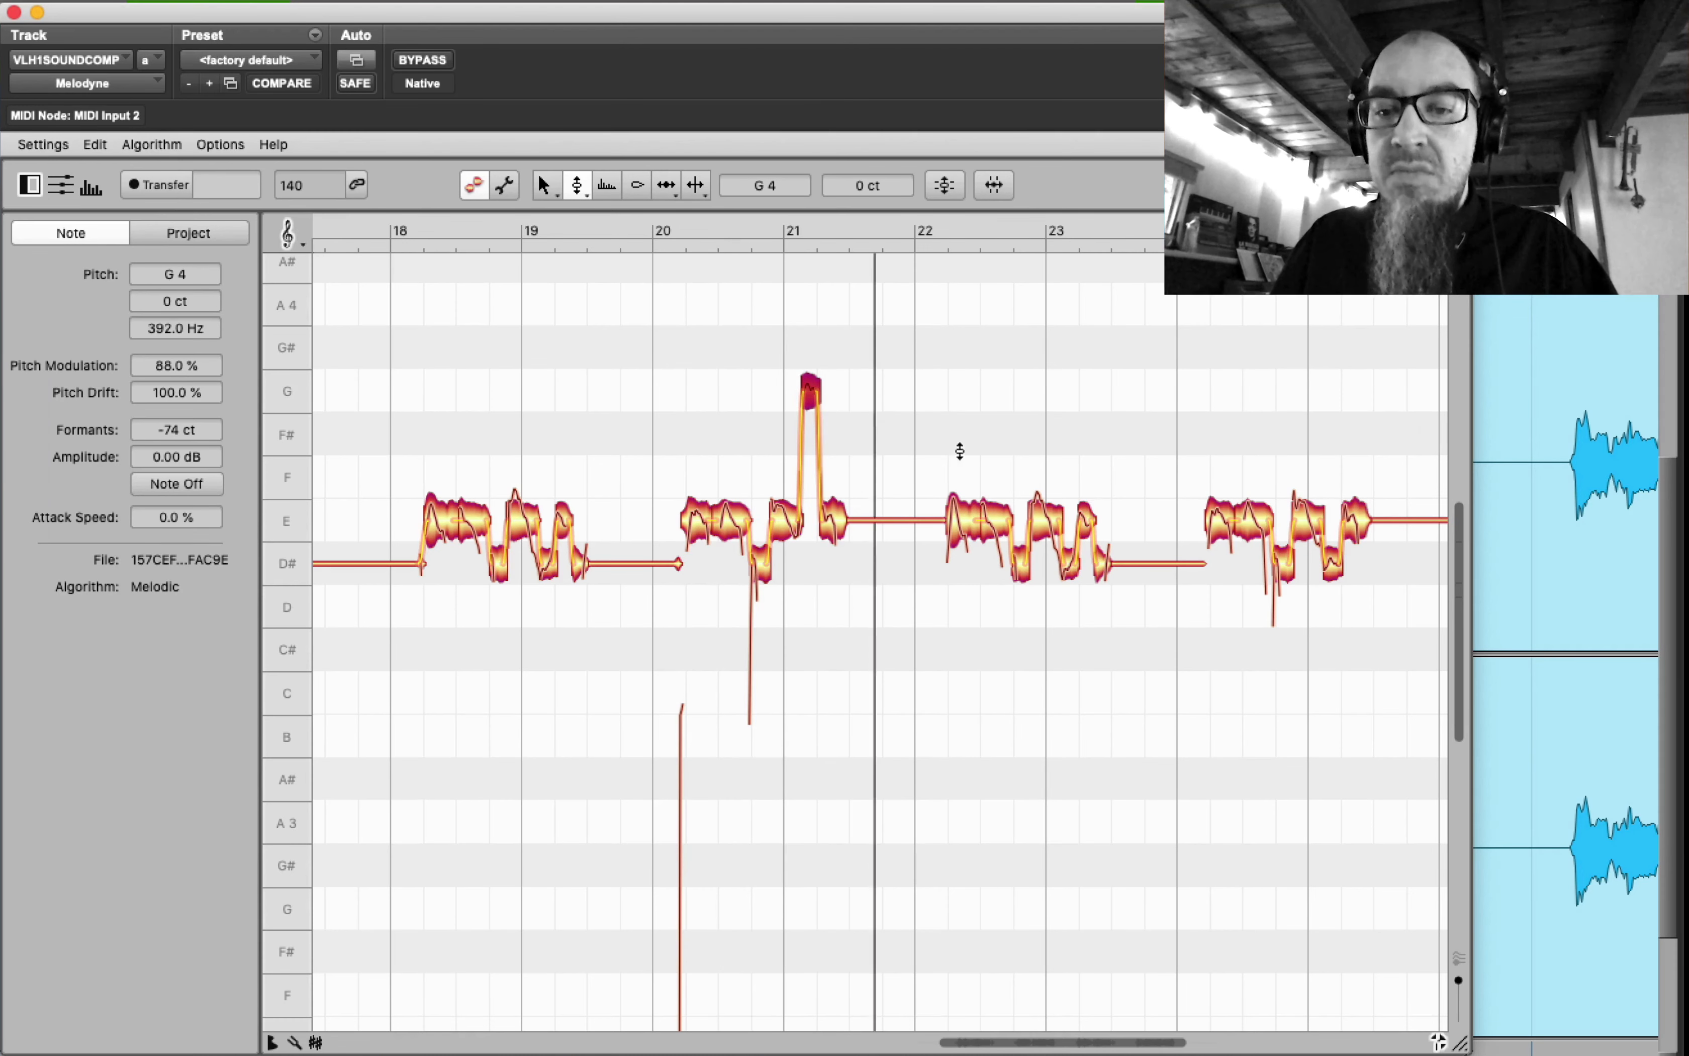
drag(1019, 520, 1010, 398)
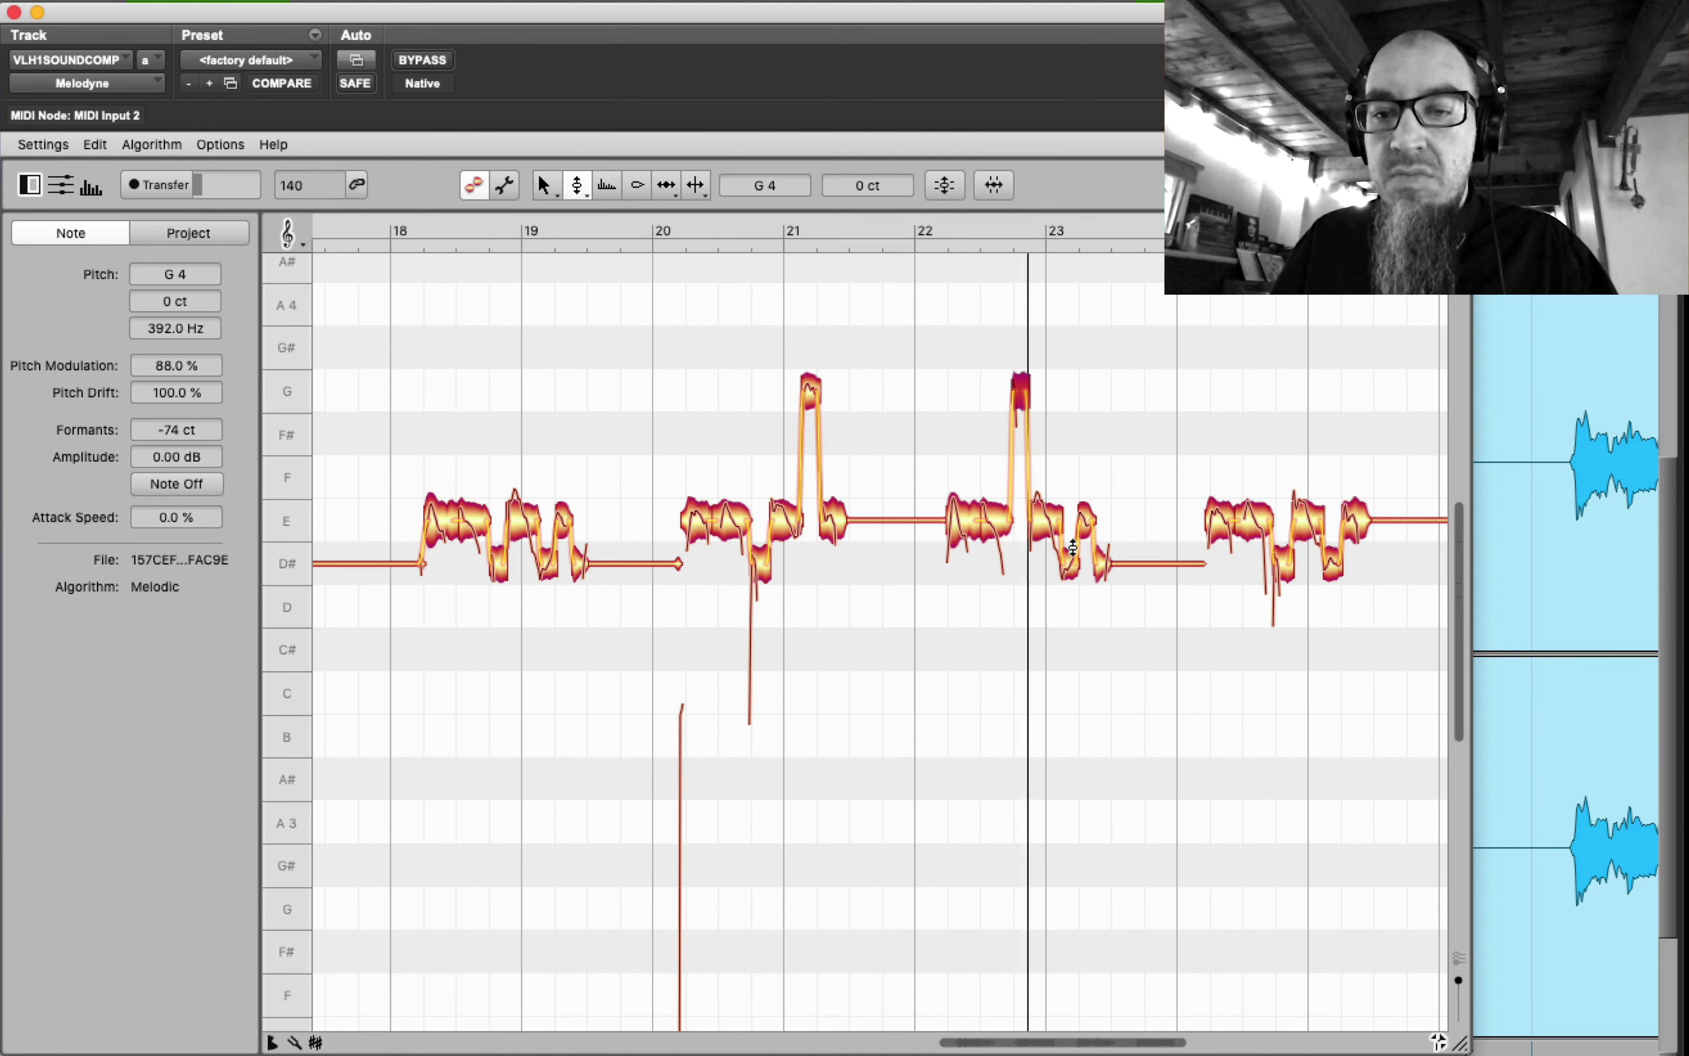
drag(1068, 520, 1086, 403)
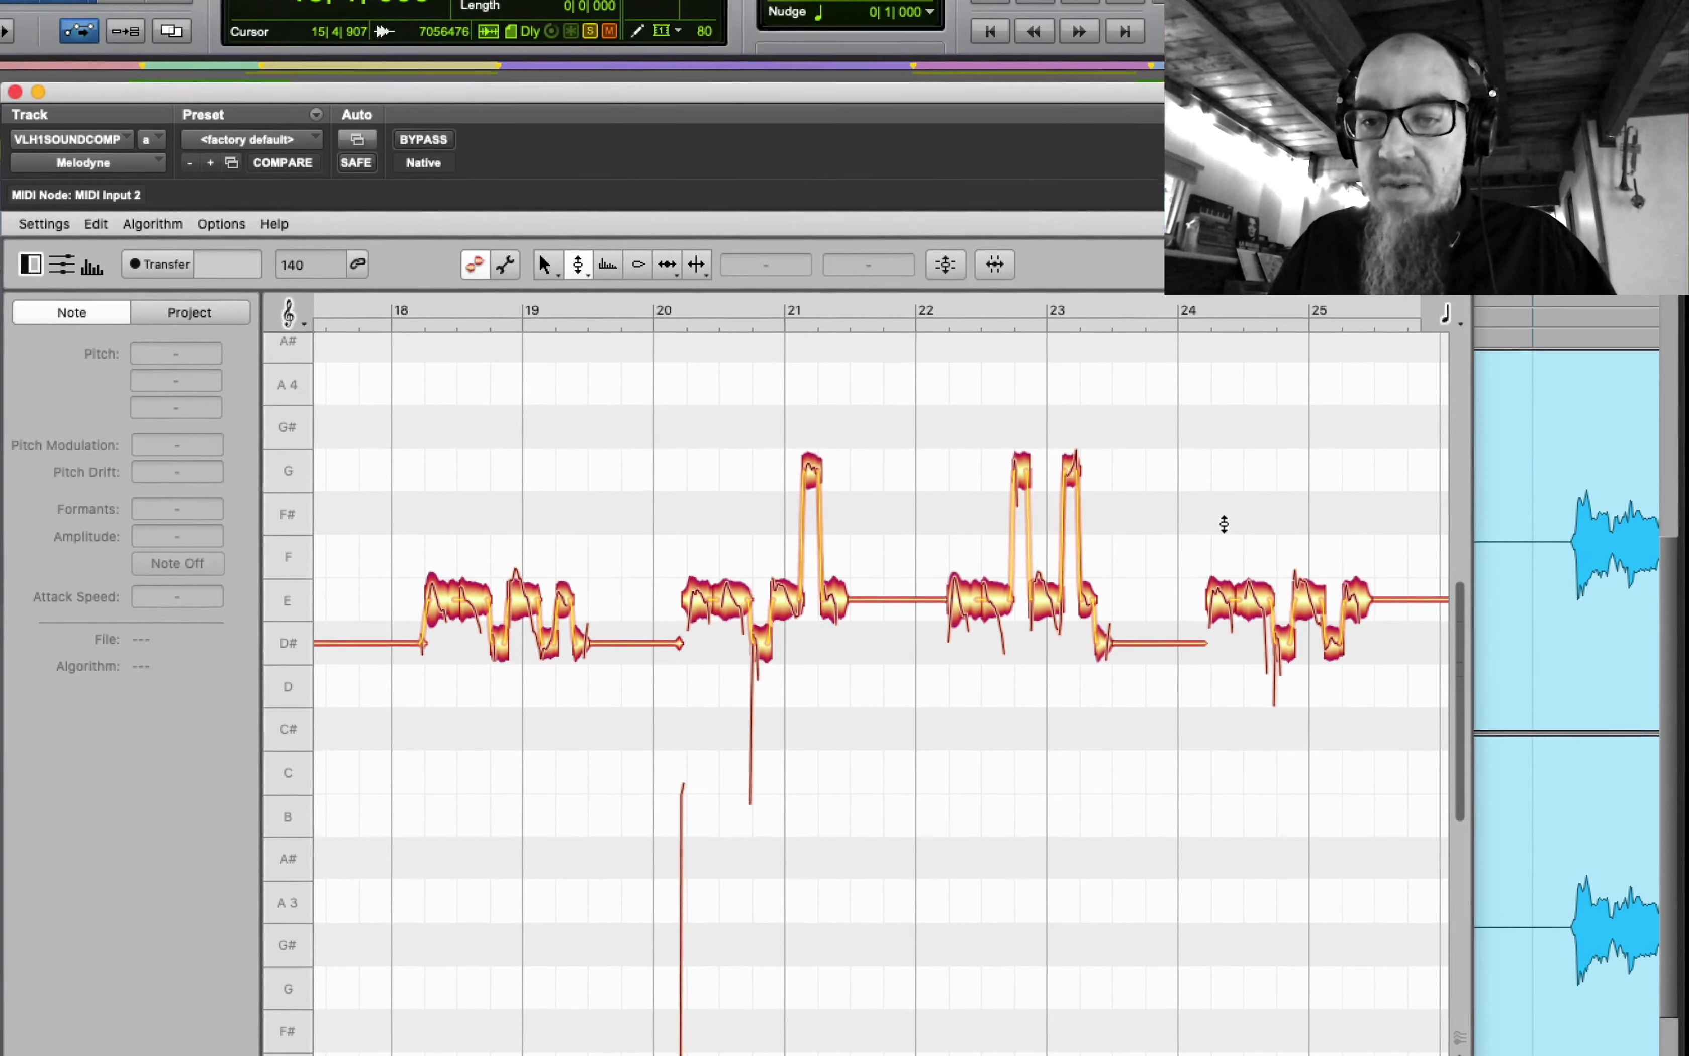
- Select the phrase starting in bar 24, move all its notes up to A 4, and audition the harmony
drag(1219, 447, 1344, 564)
drag(1346, 706, 1325, 707)
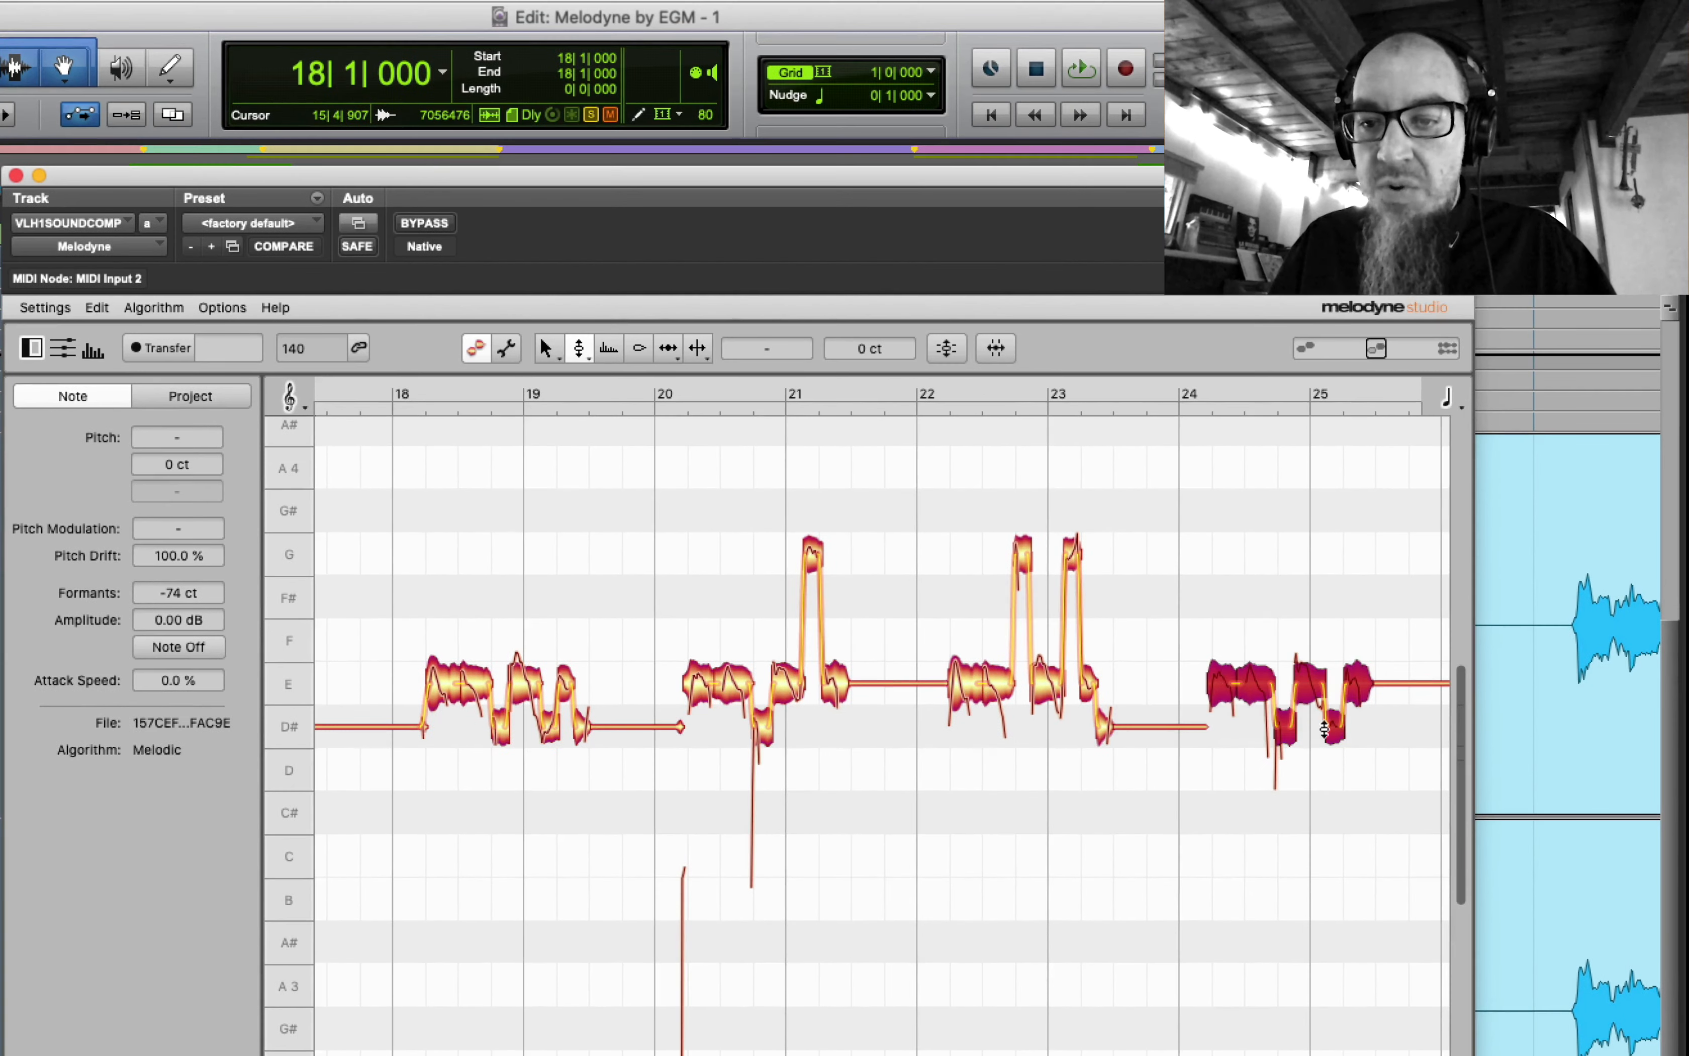
drag(1209, 688, 1335, 469)
click(1269, 515)
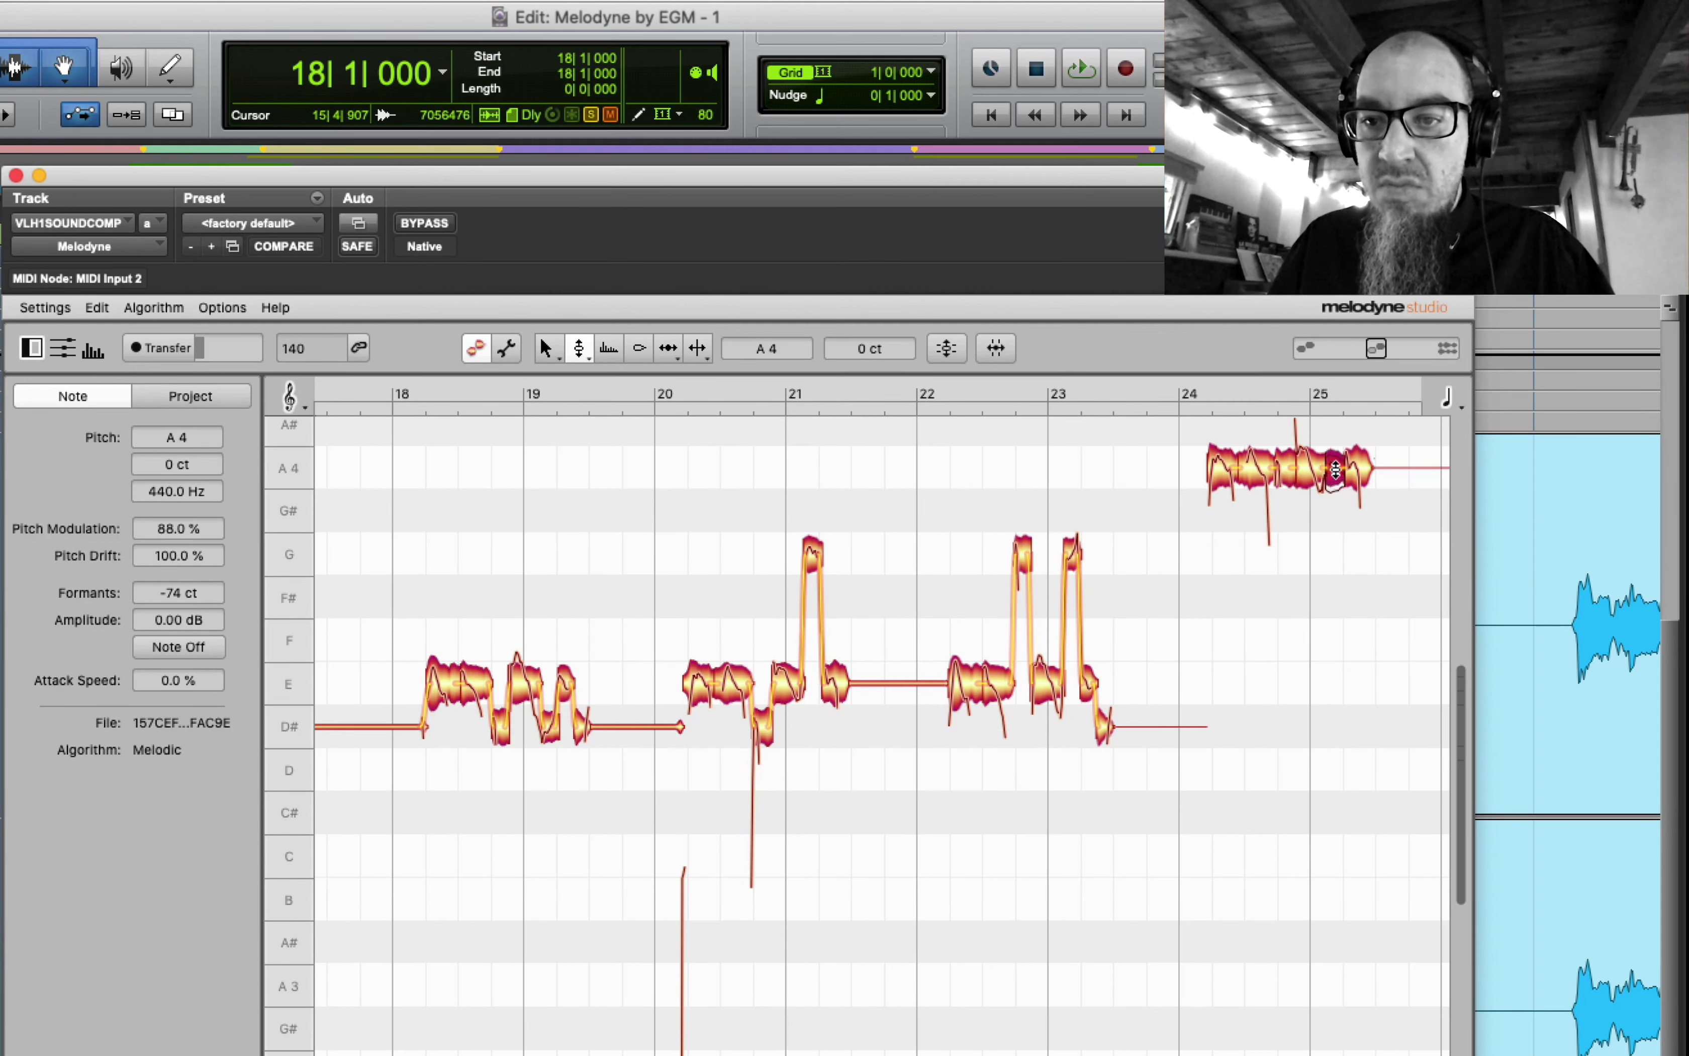
key(space)
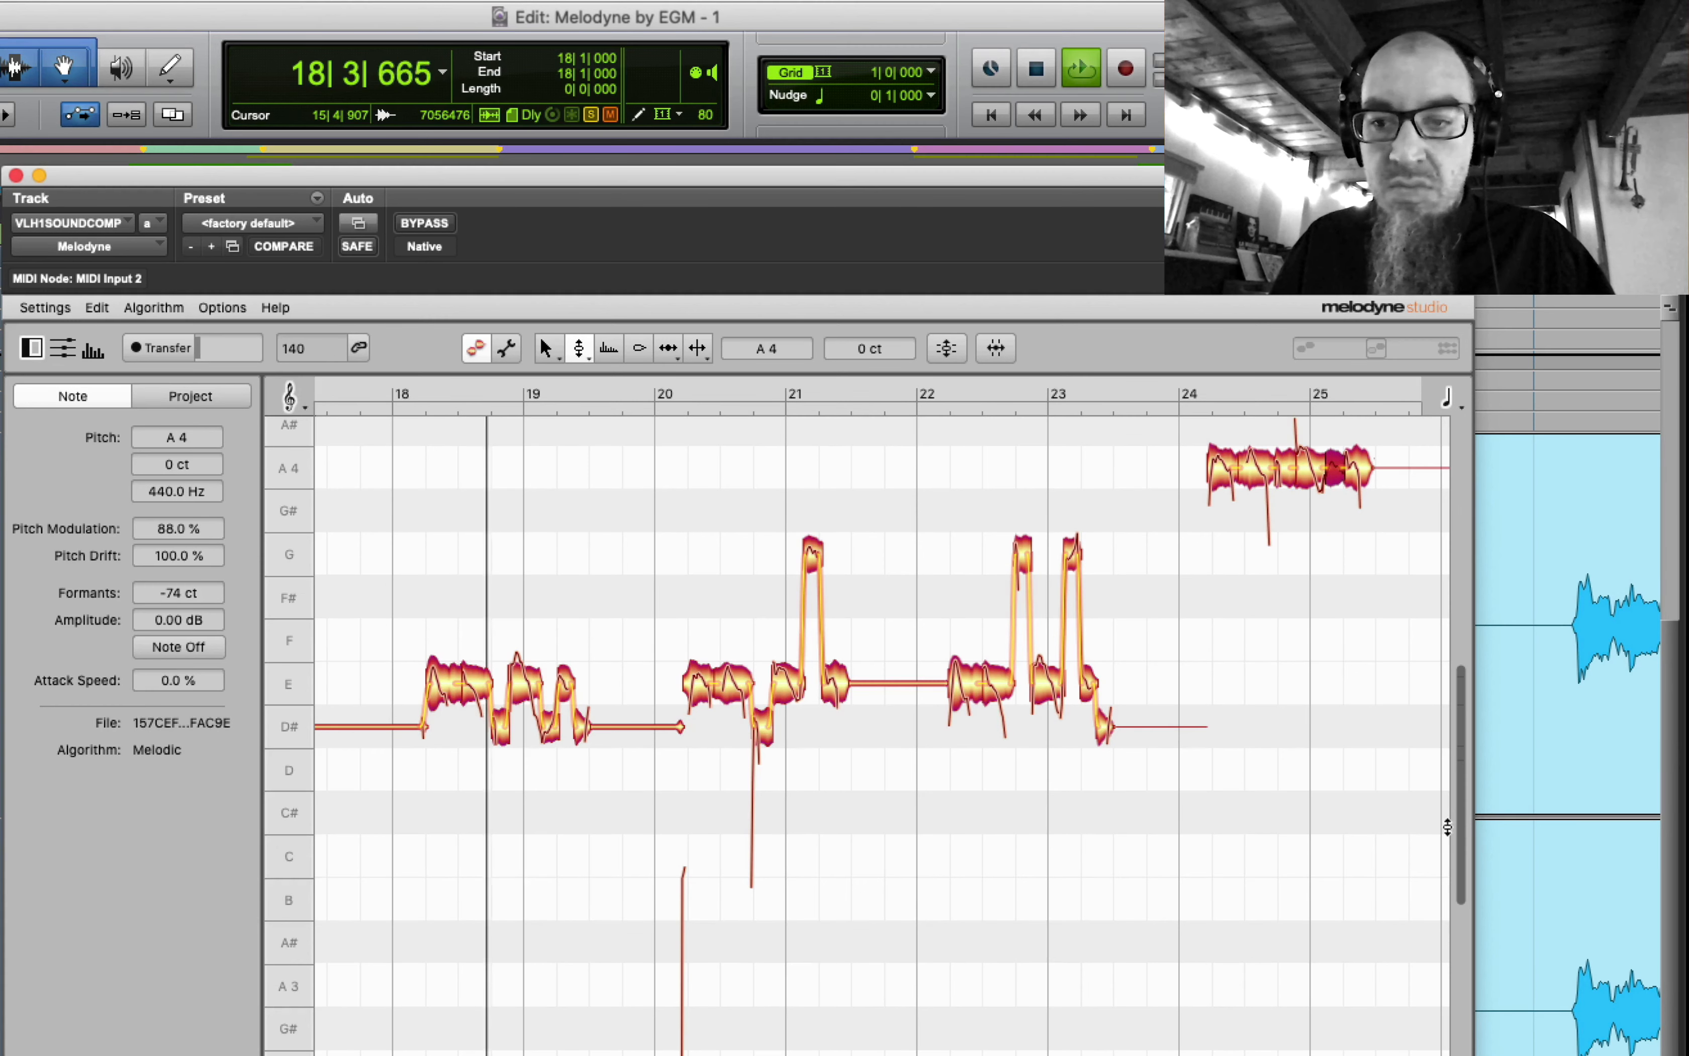
scroll(1461, 798, up, 2)
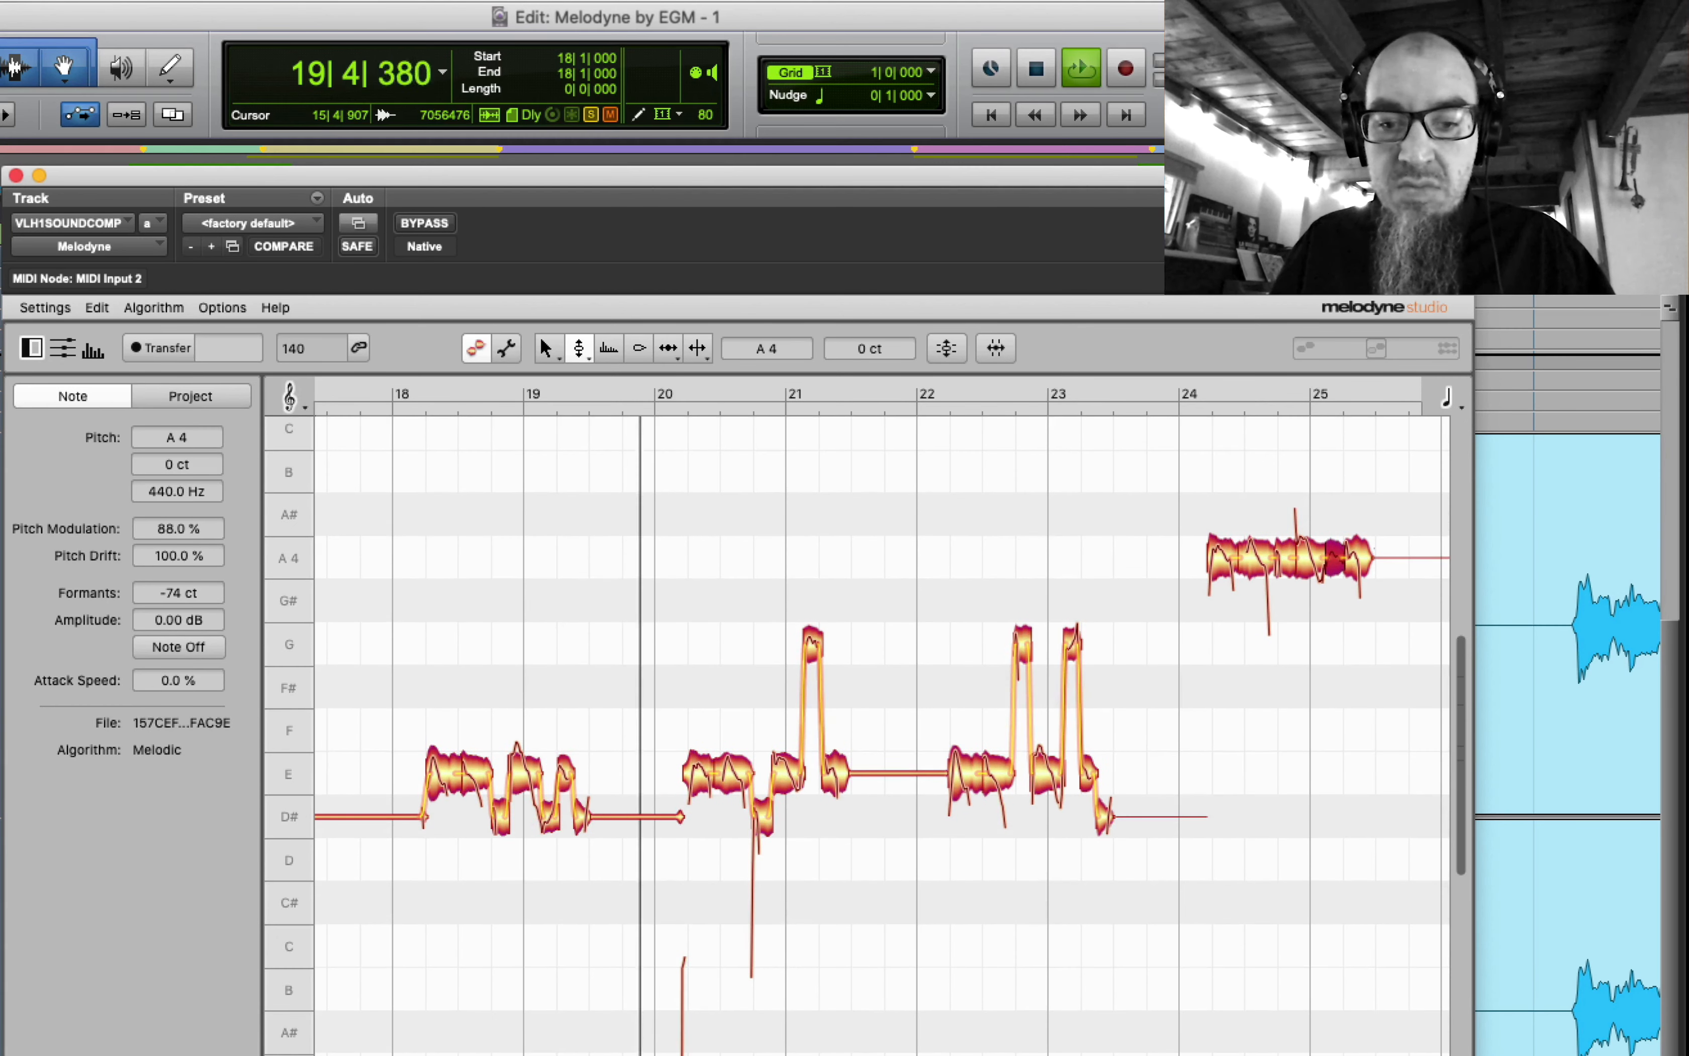
click(1536, 517)
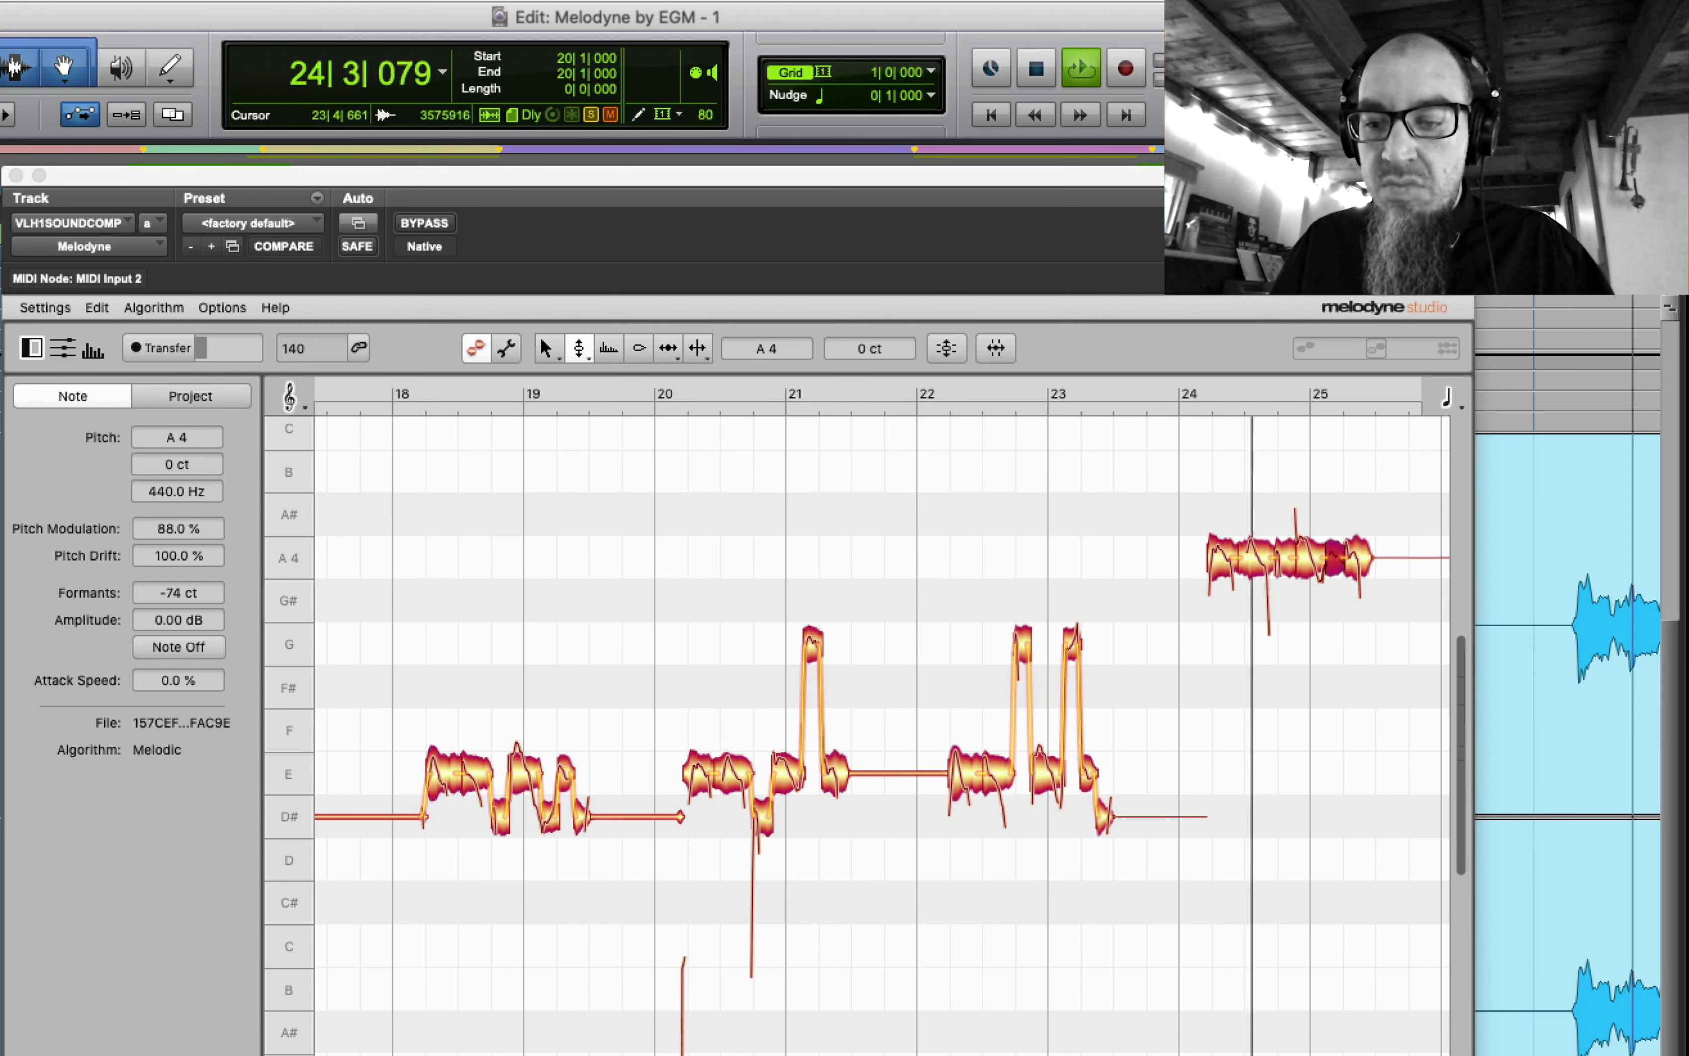
key(space)
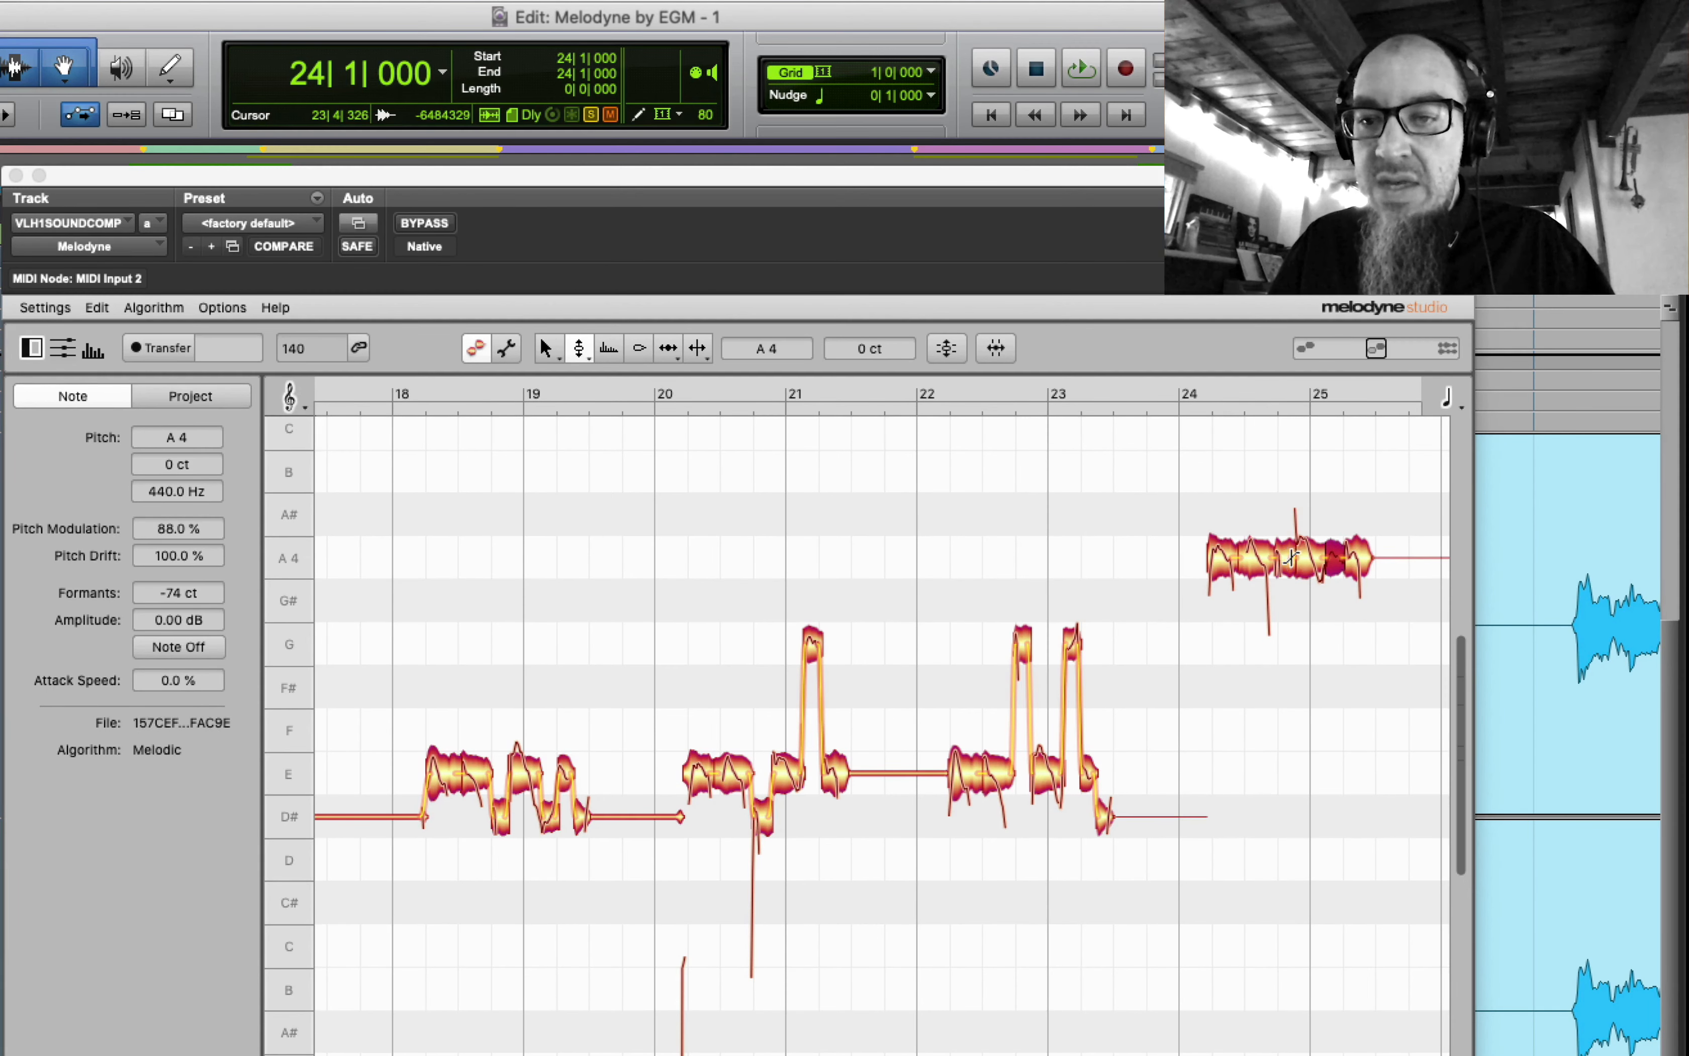
- Raise the note crossing into bar 25 to C, lower the short note after it to G# 4, and audition the phrase
drag(1308, 553, 1310, 431)
click(1335, 555)
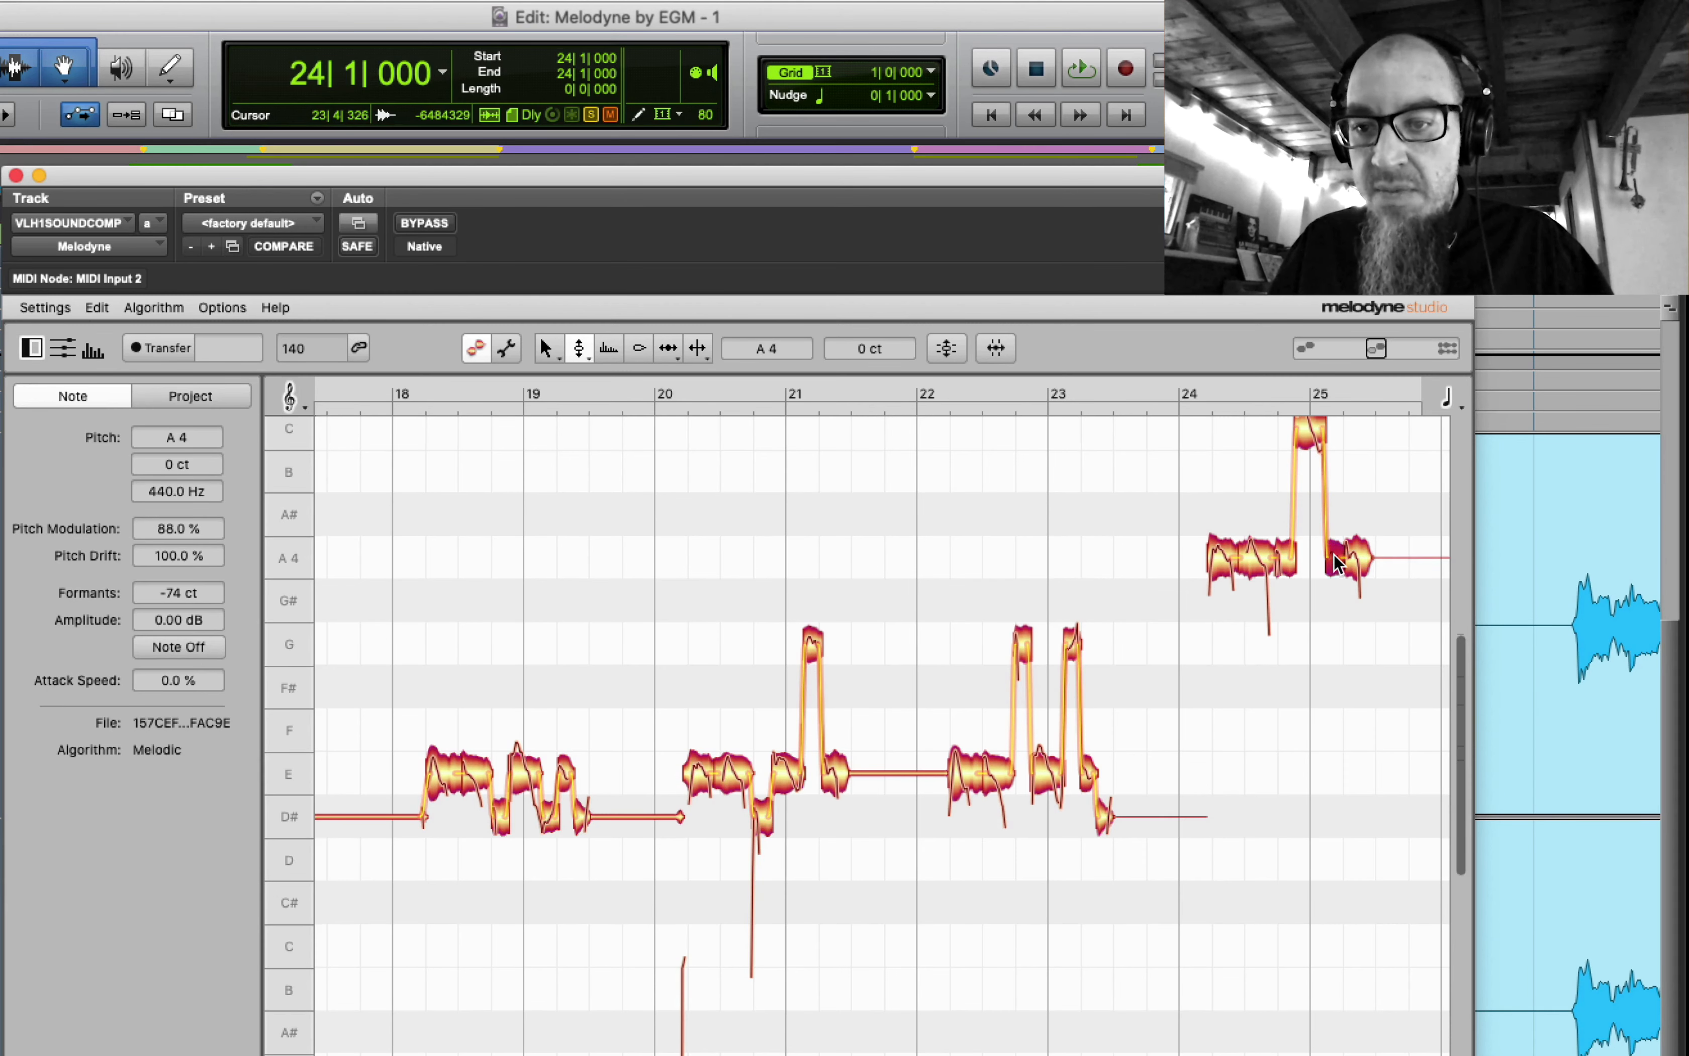
drag(1335, 564, 1335, 594)
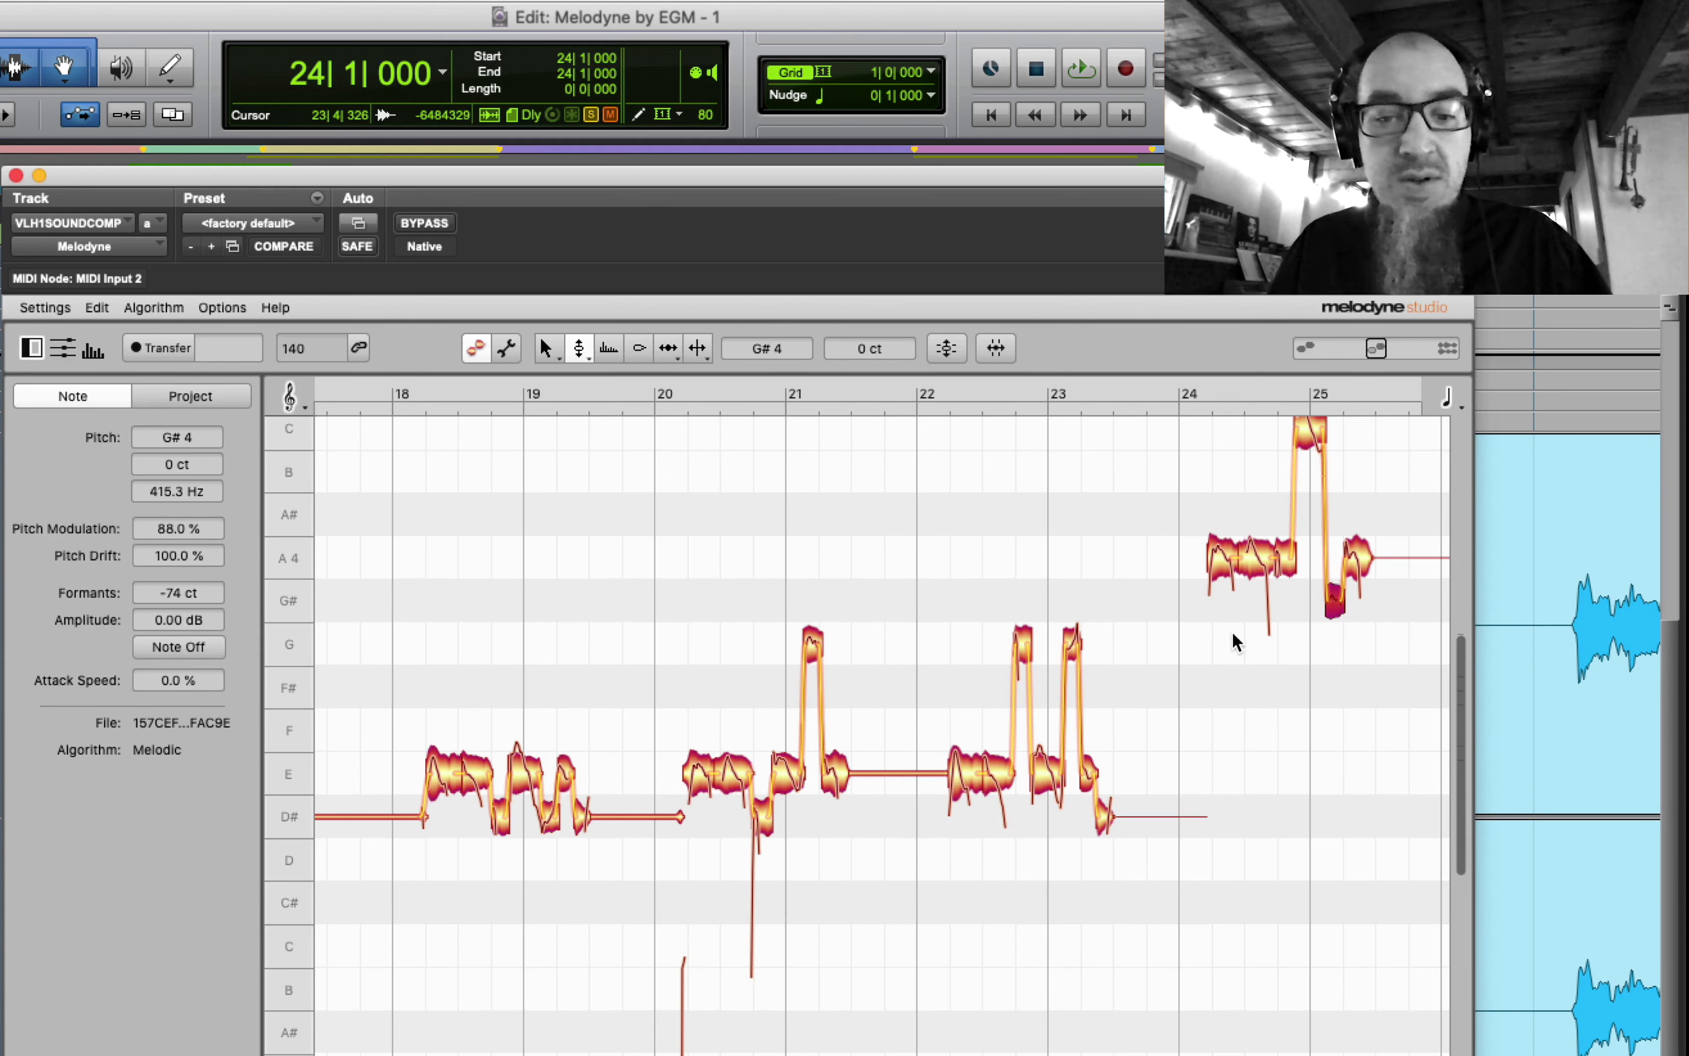
key(space)
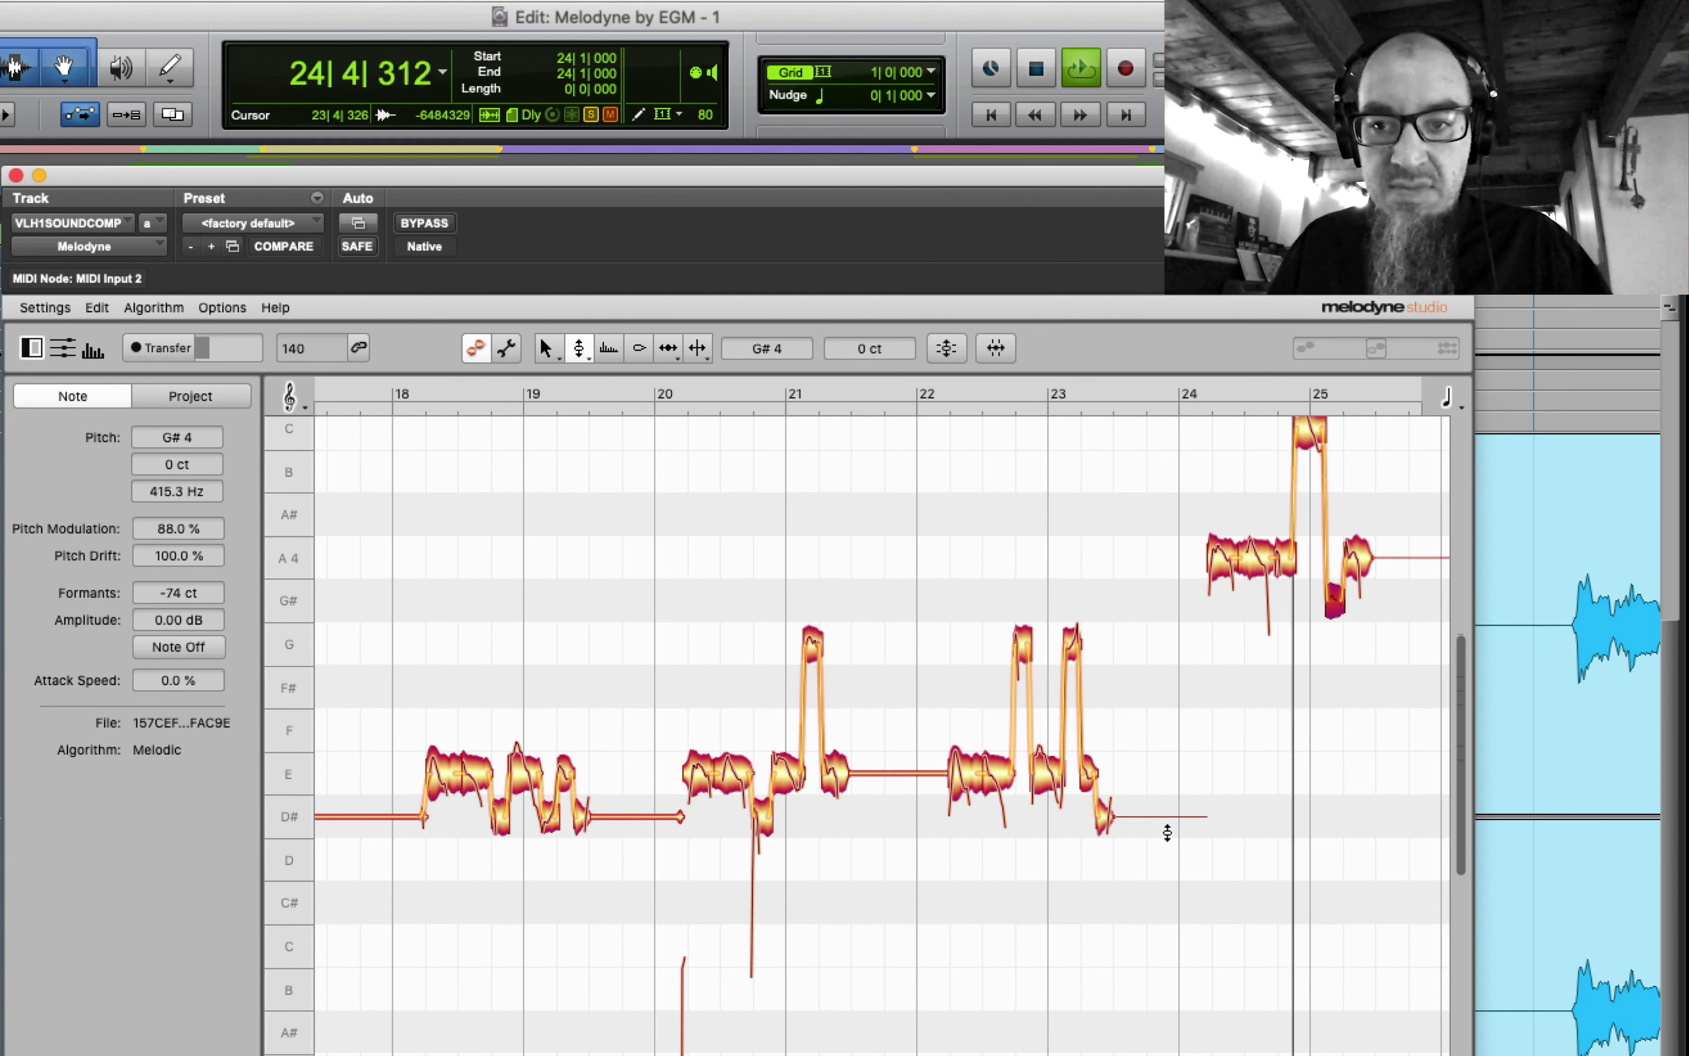
key(space)
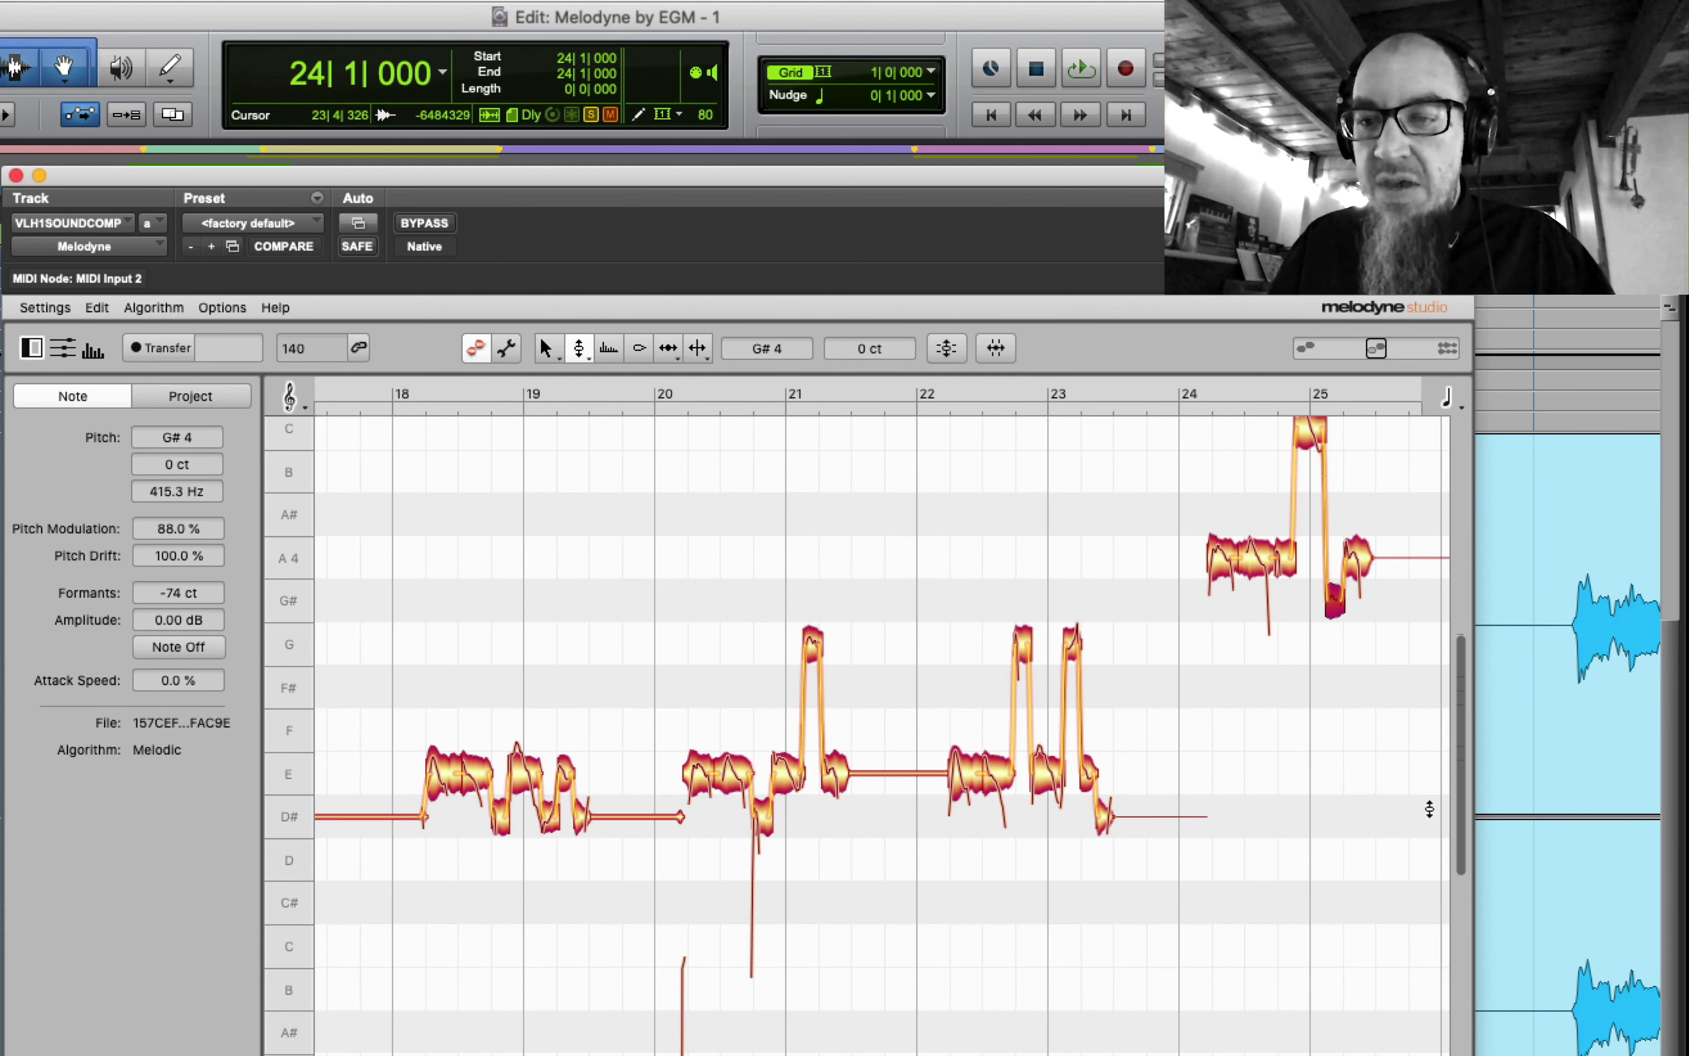
- Select the bar 24 phrase, lower its formants to -164 ct with the Formant tool, and play it back
drag(1462, 782, 1464, 754)
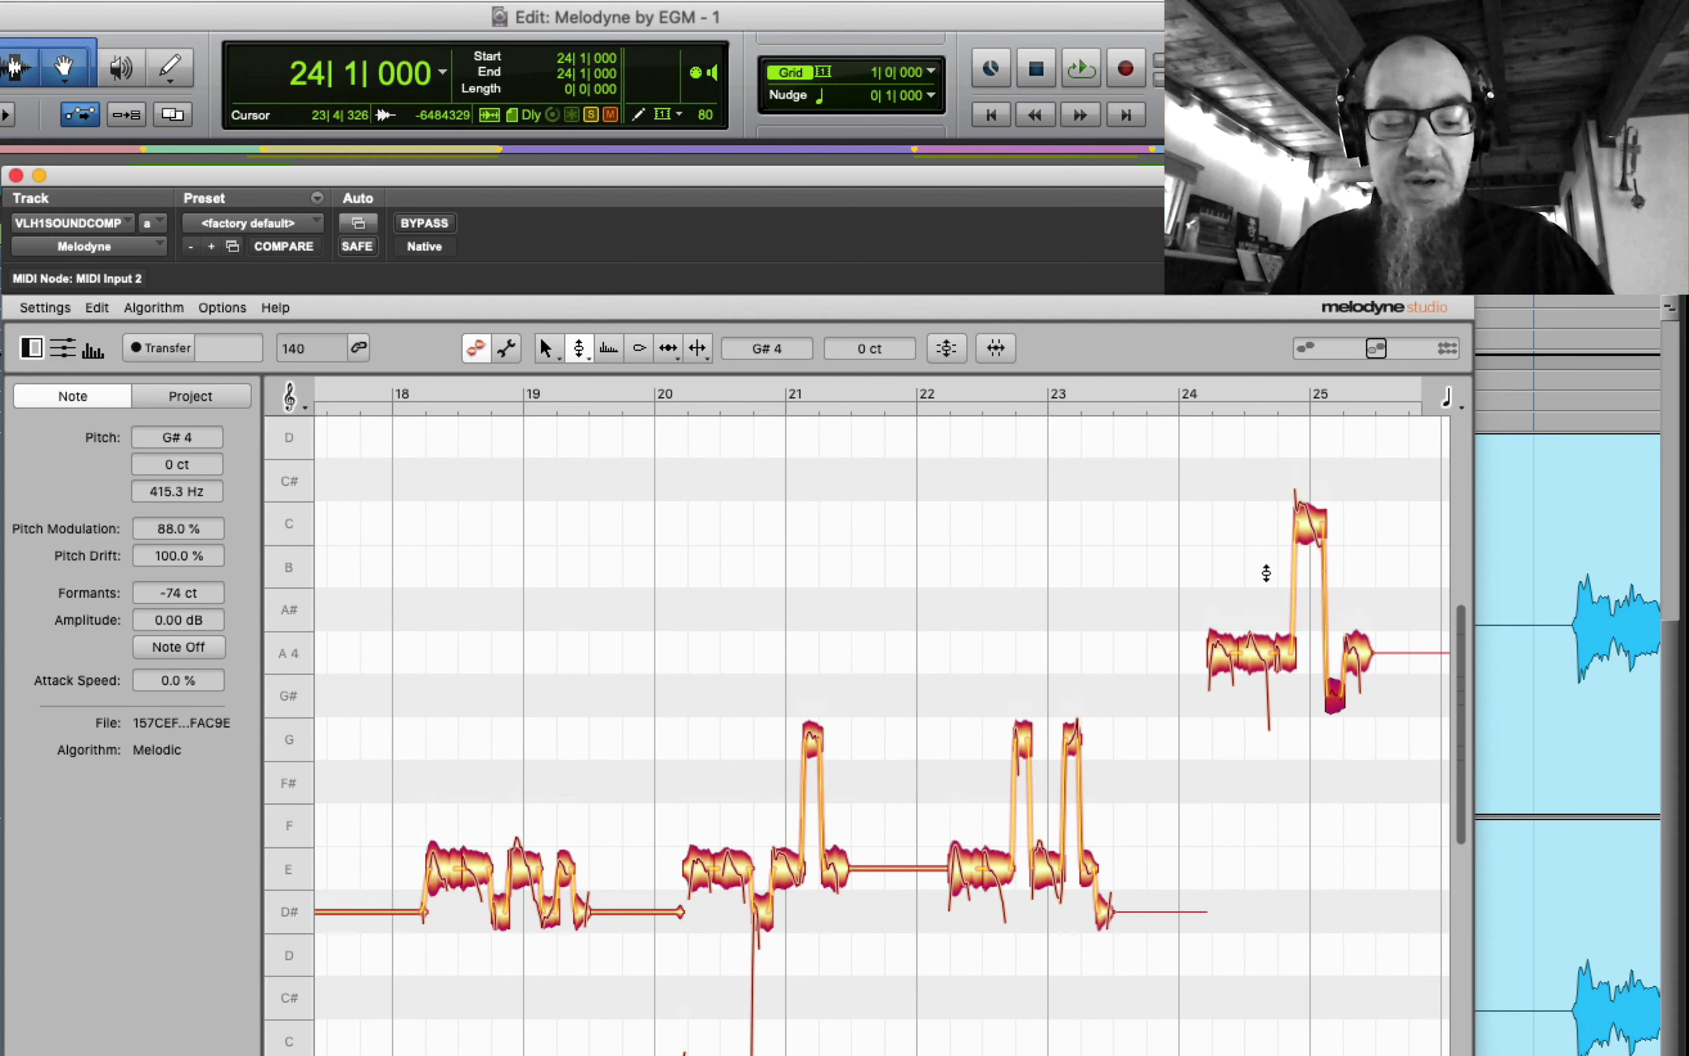
right_click(1220, 519)
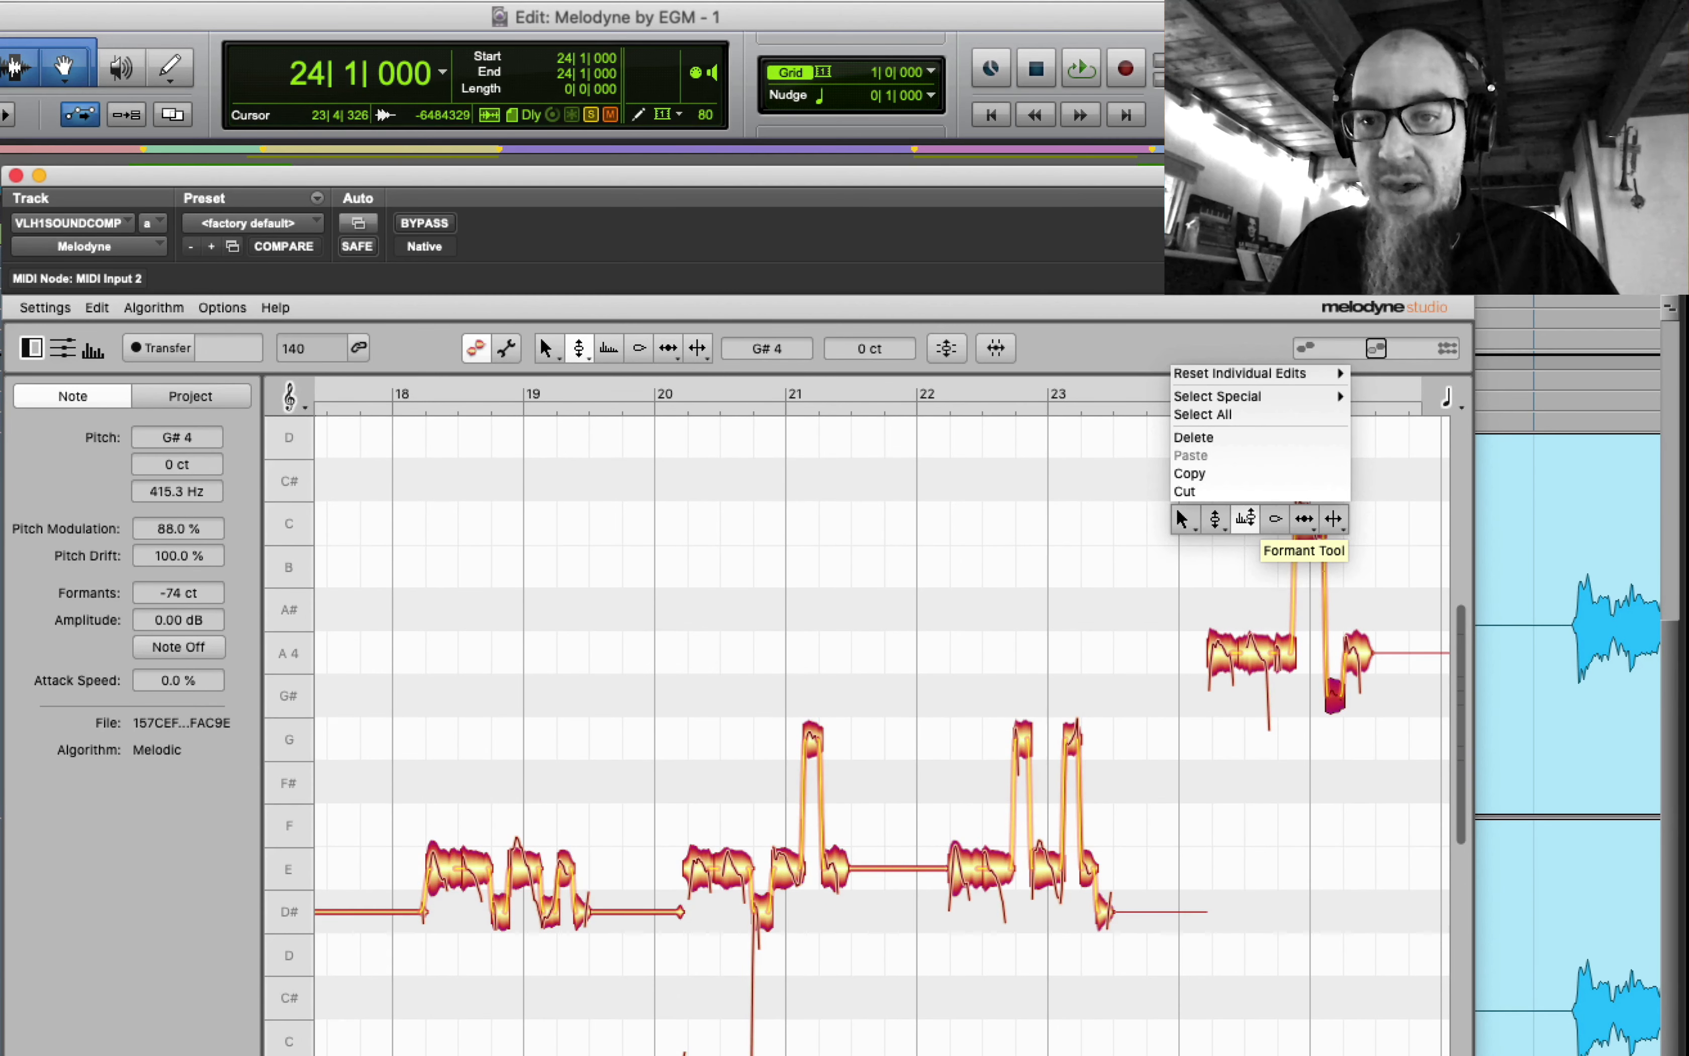
click(1236, 514)
drag(1191, 479, 1256, 695)
key(space)
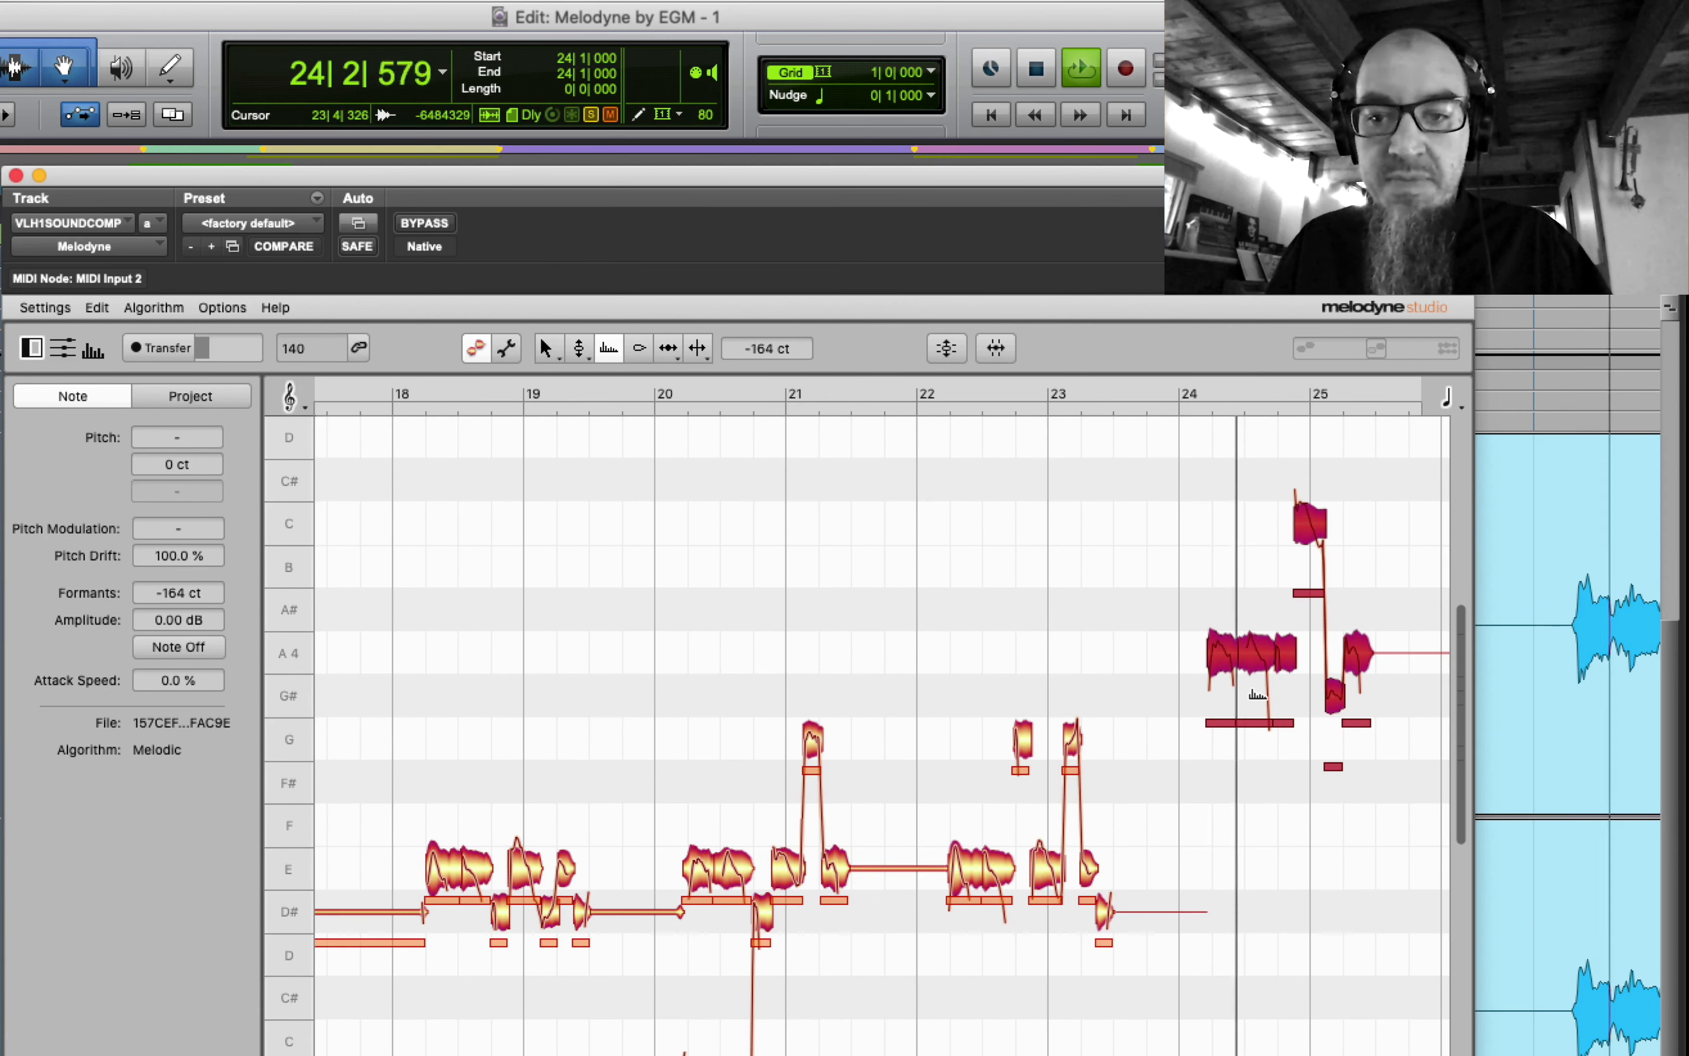
key(space)
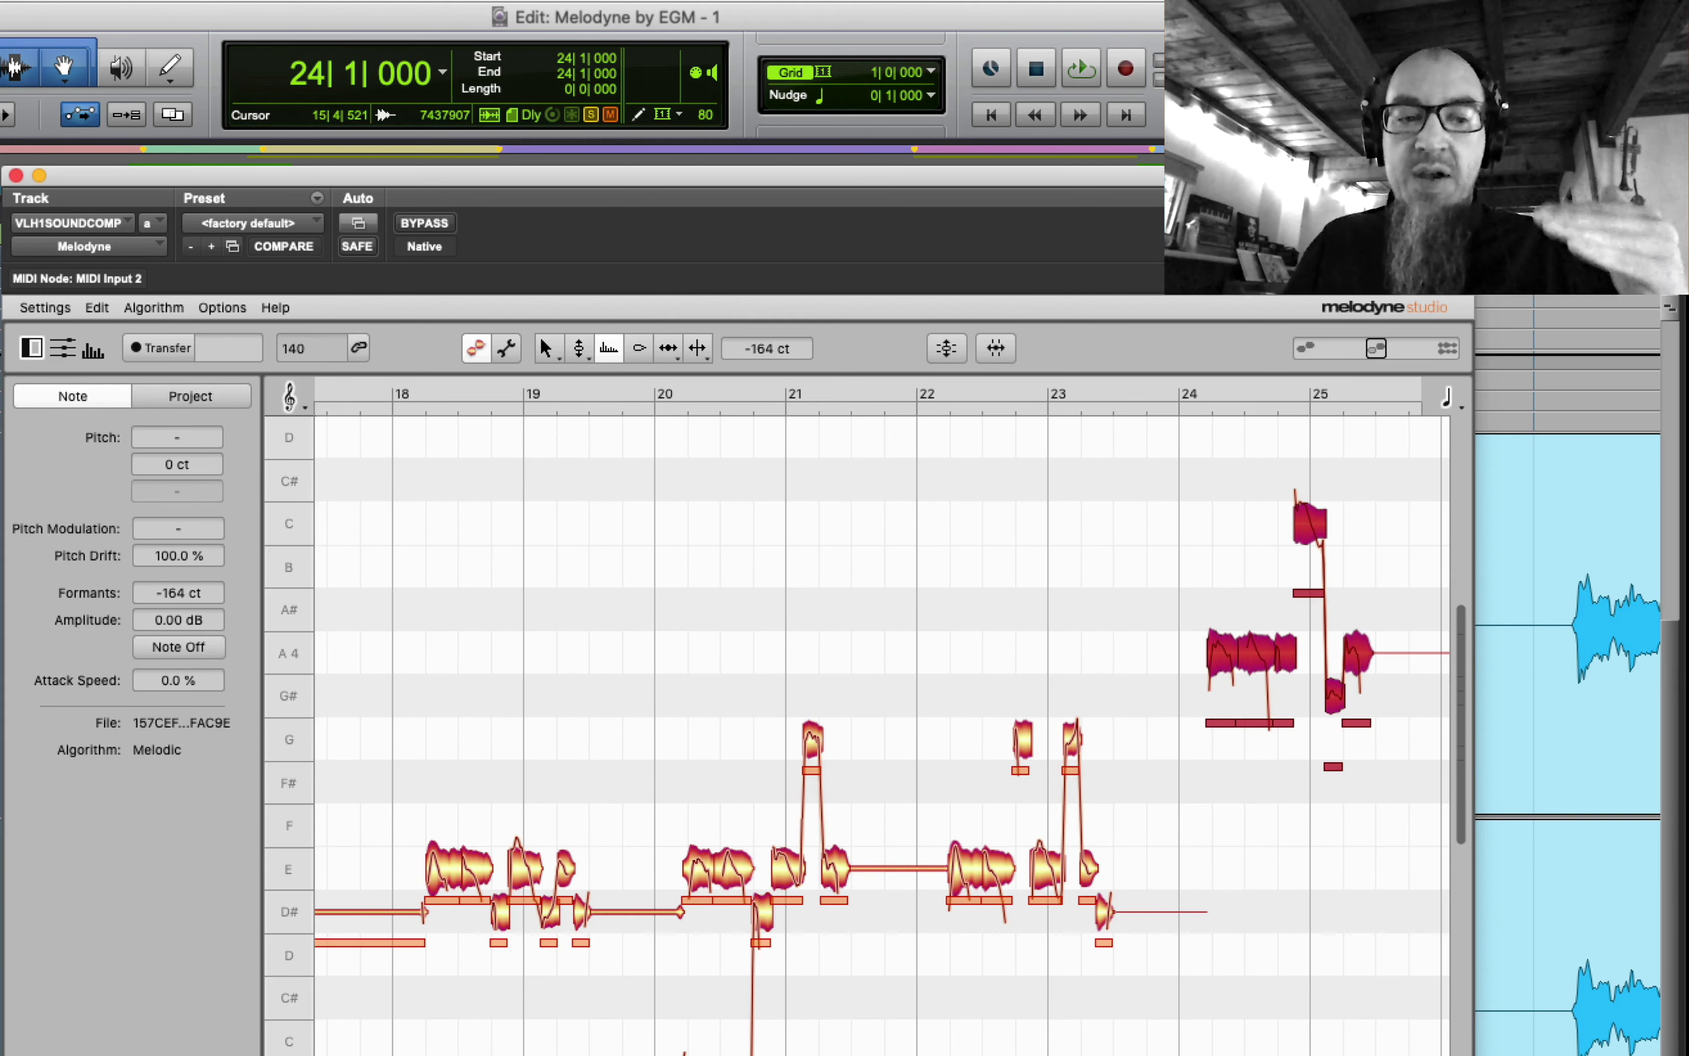
- Move the Melodyne window aside, audition the harmony, and set the harmony track's volume to +3.6
click(1, 475)
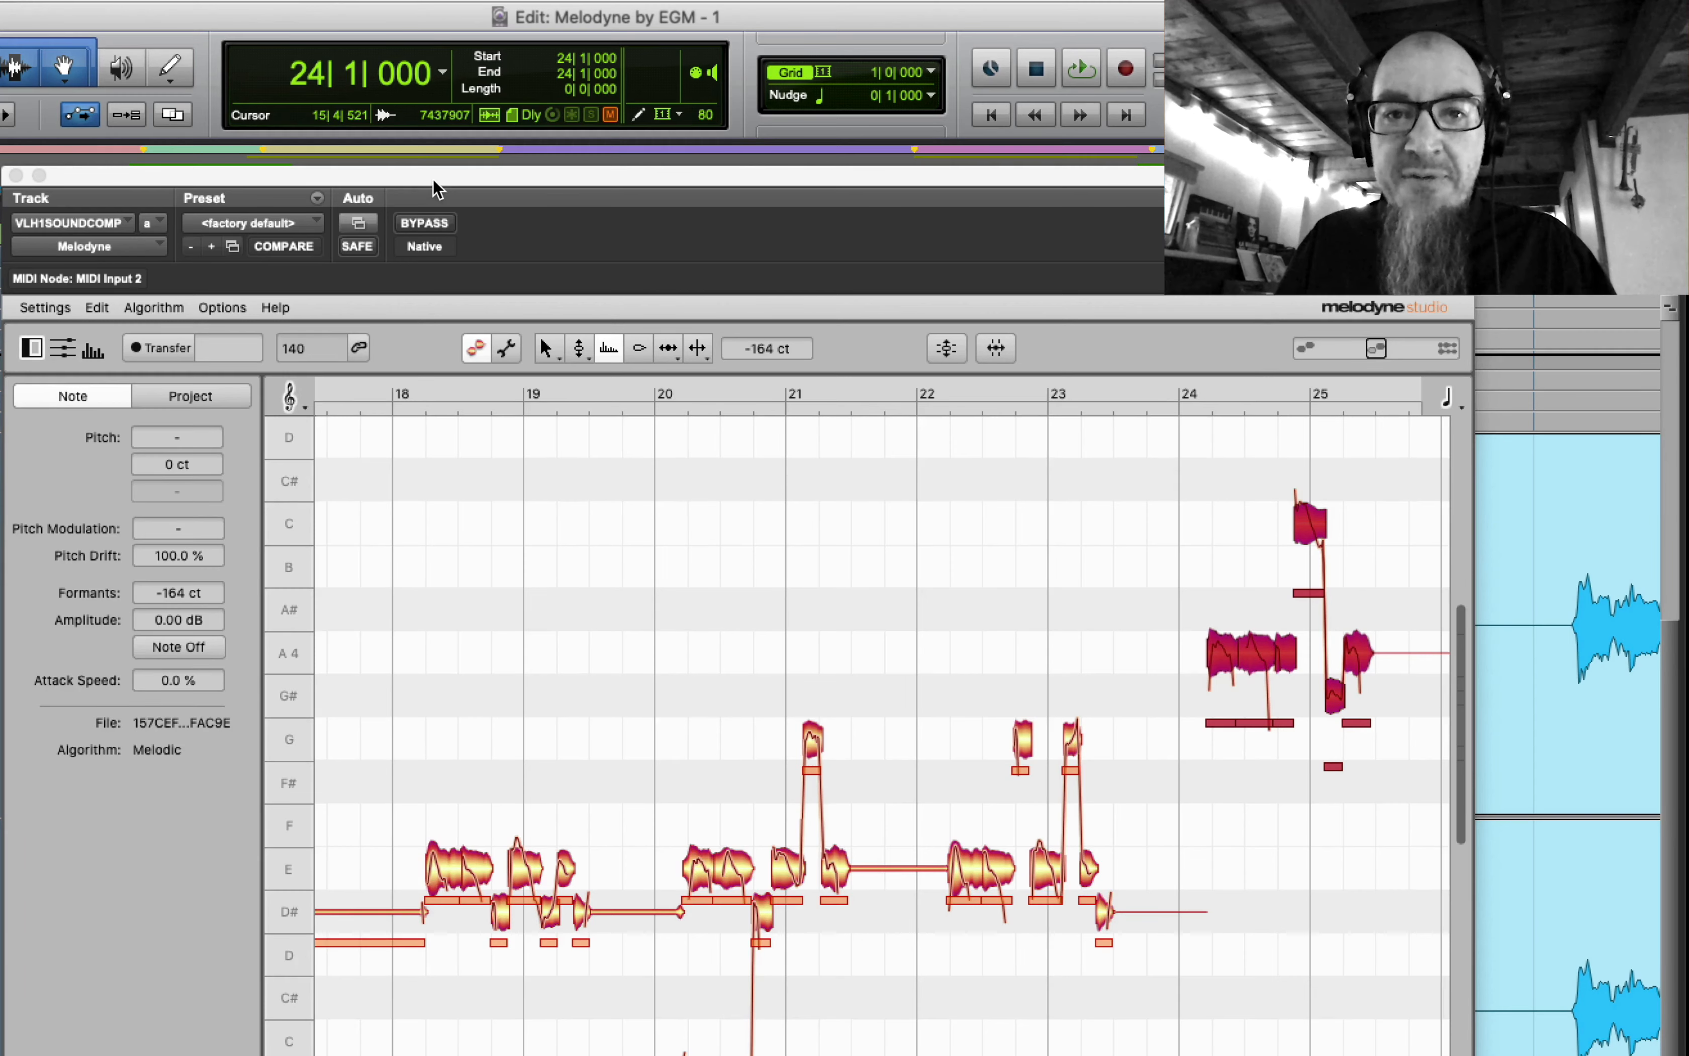
drag(436, 188, 523, 68)
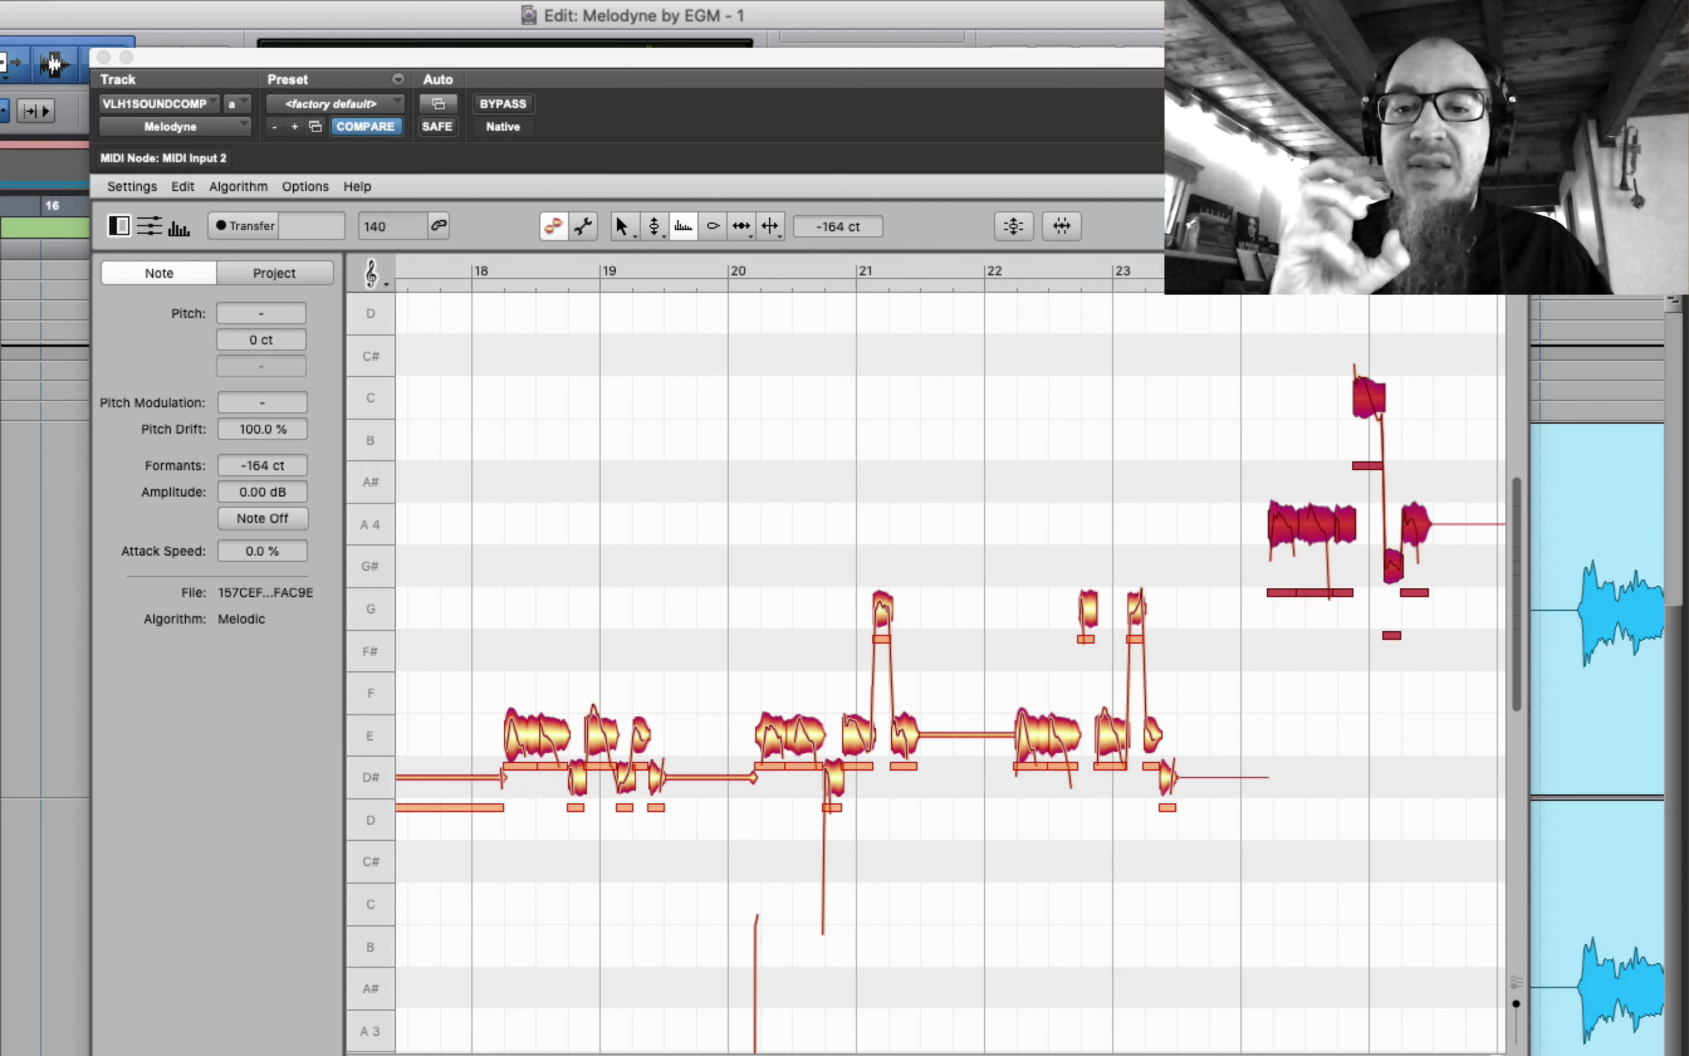
key(space)
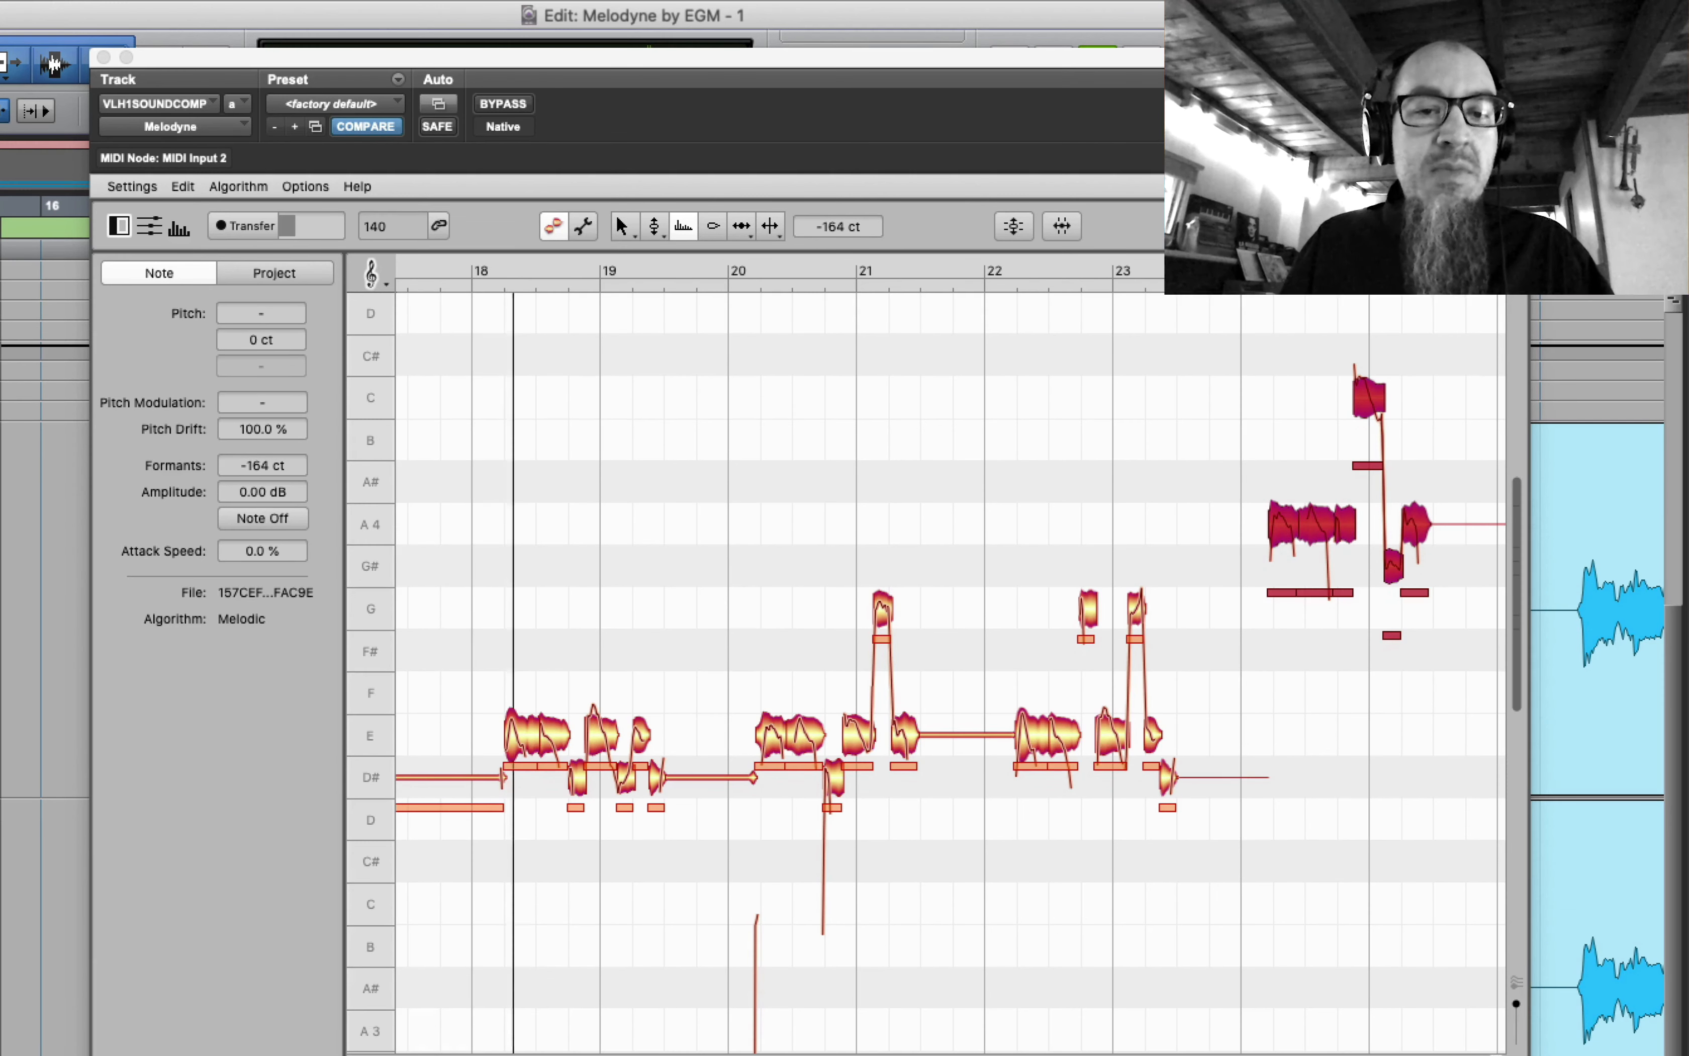
key(space)
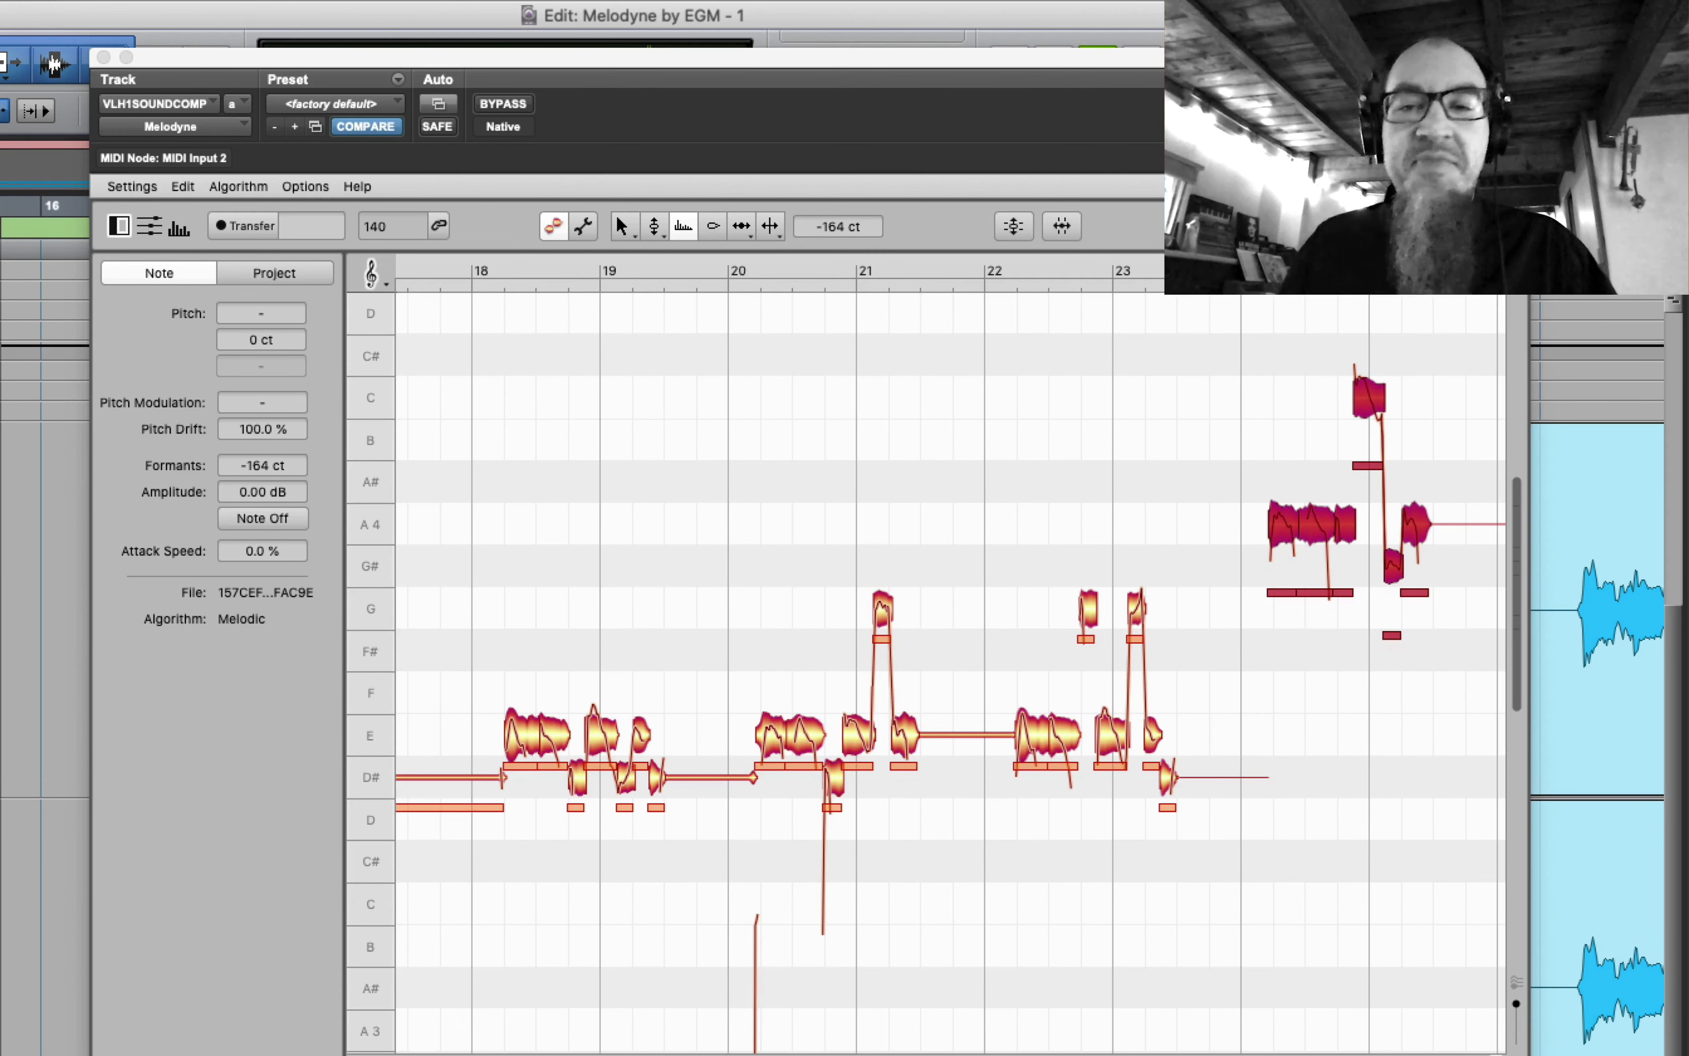
key(space)
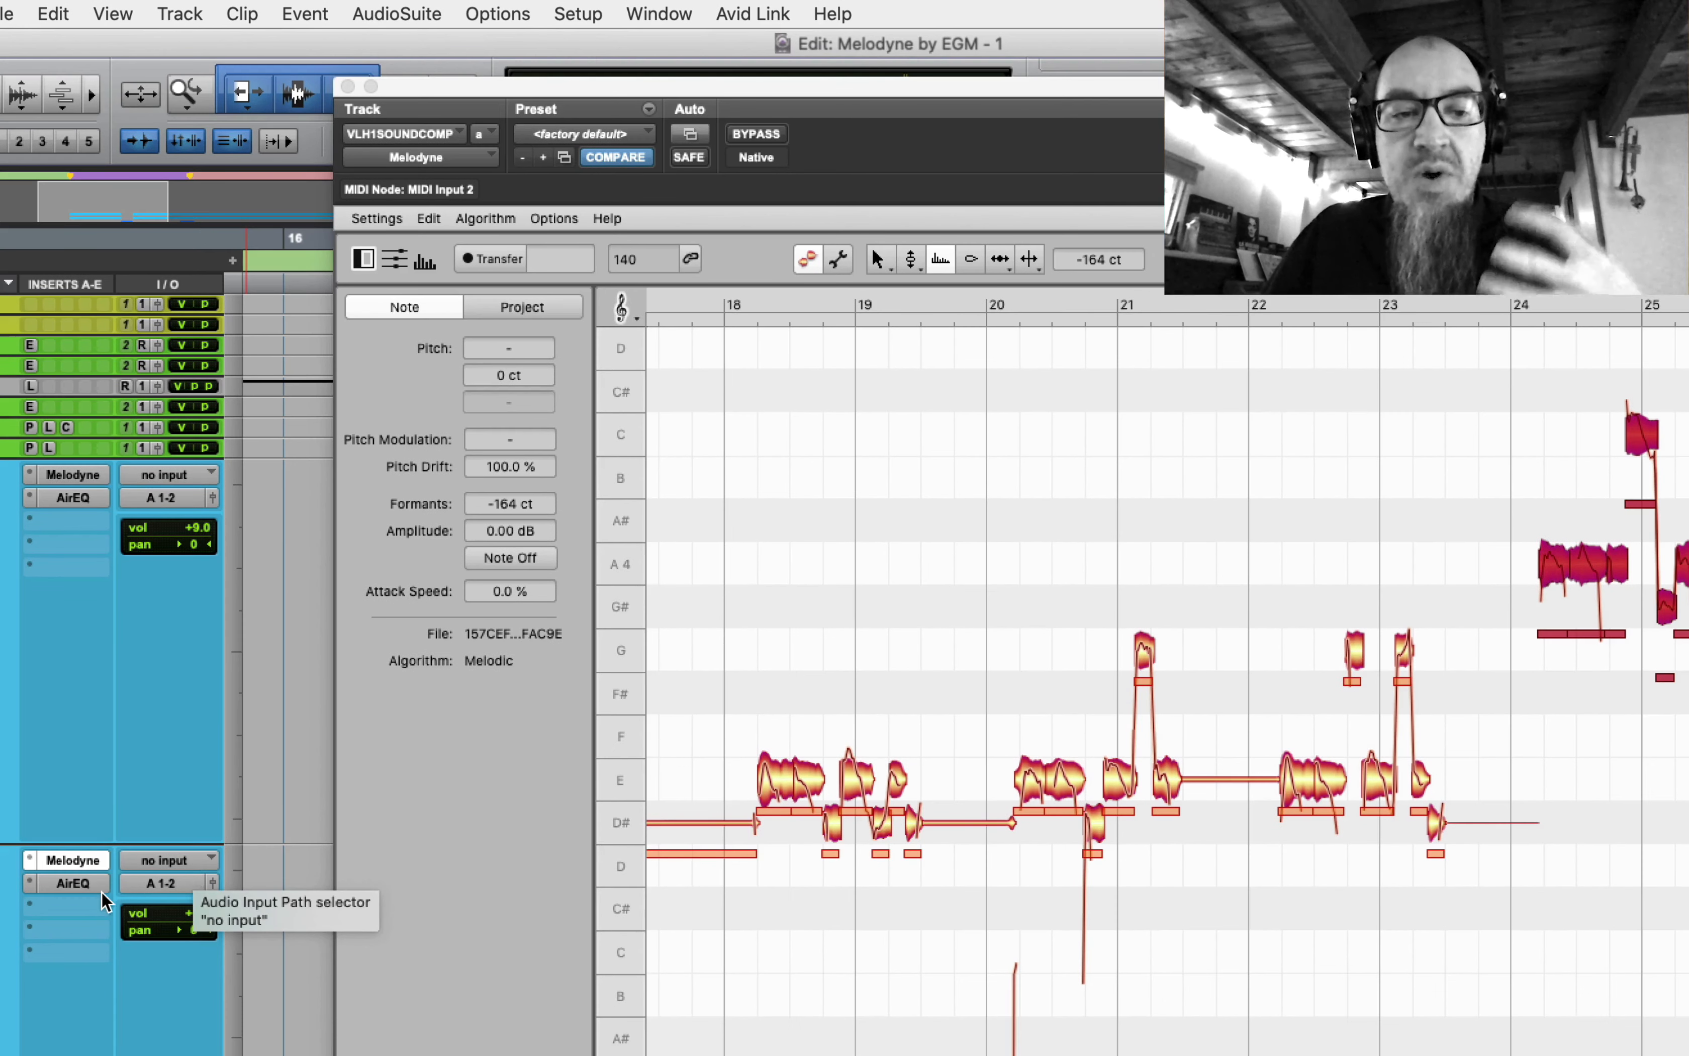
click(179, 911)
drag(180, 912, 171, 923)
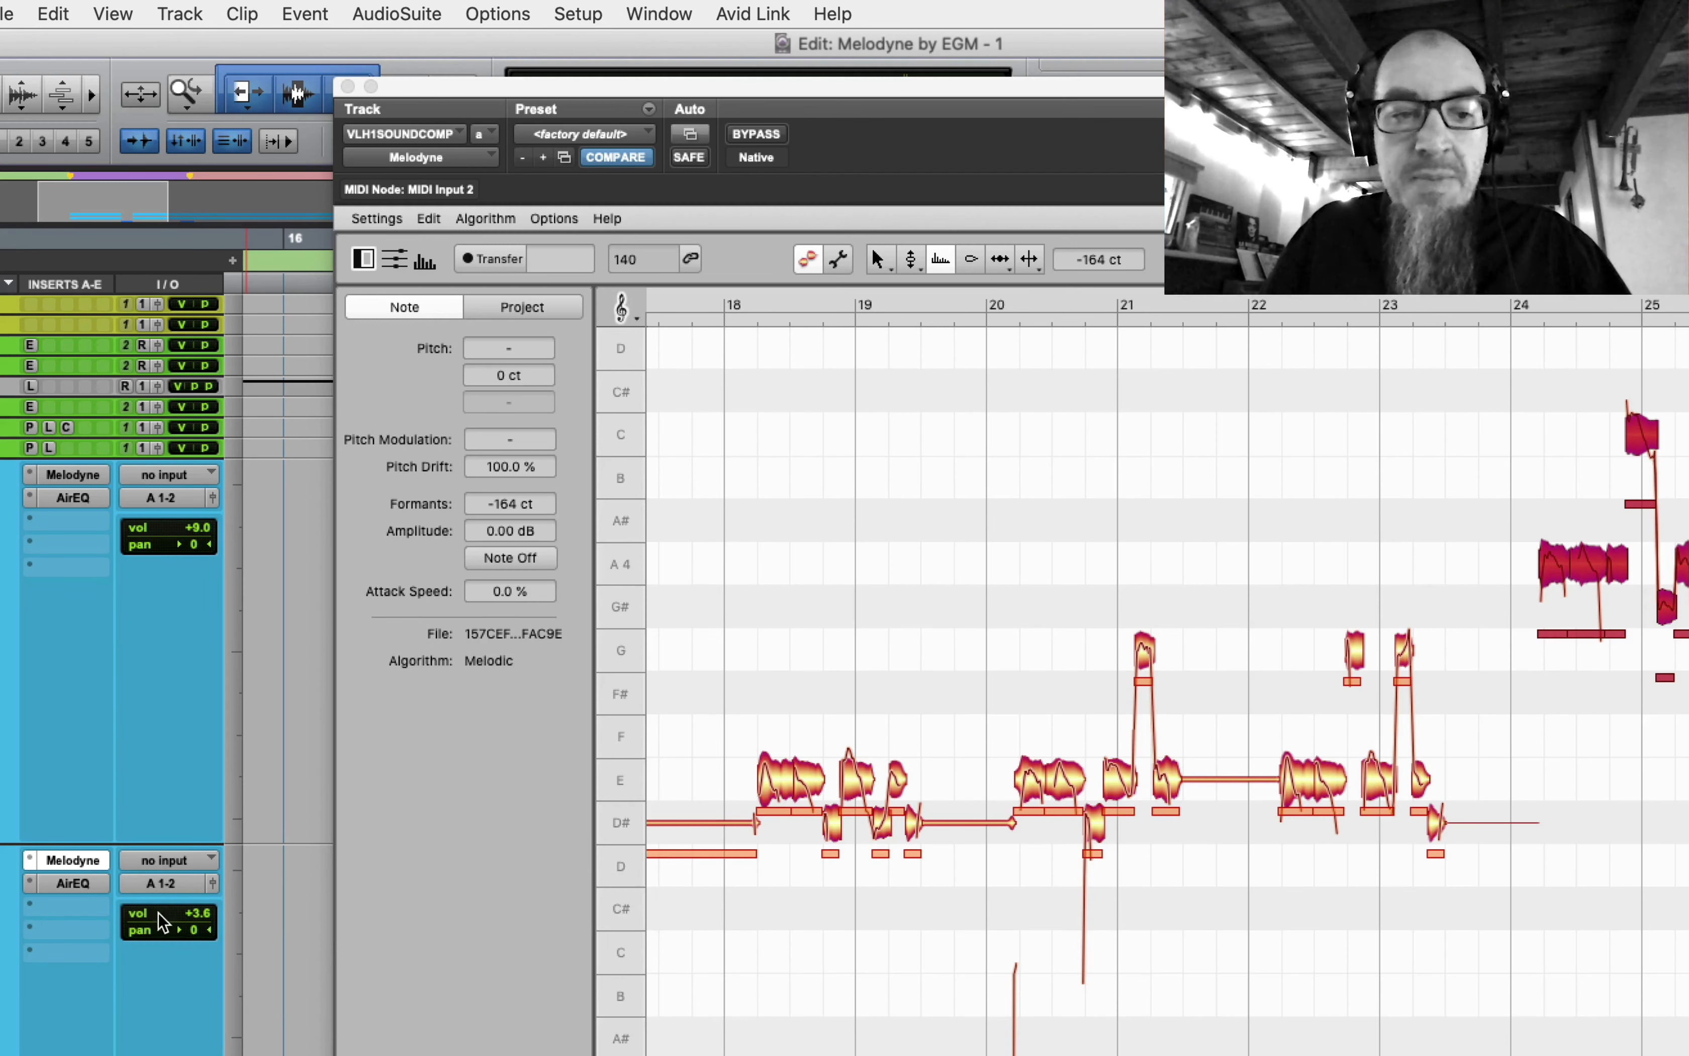
- Disable the Air band and the two highest Bell bands in the harmony track's AirEQ, and close the EQ
click(74, 883)
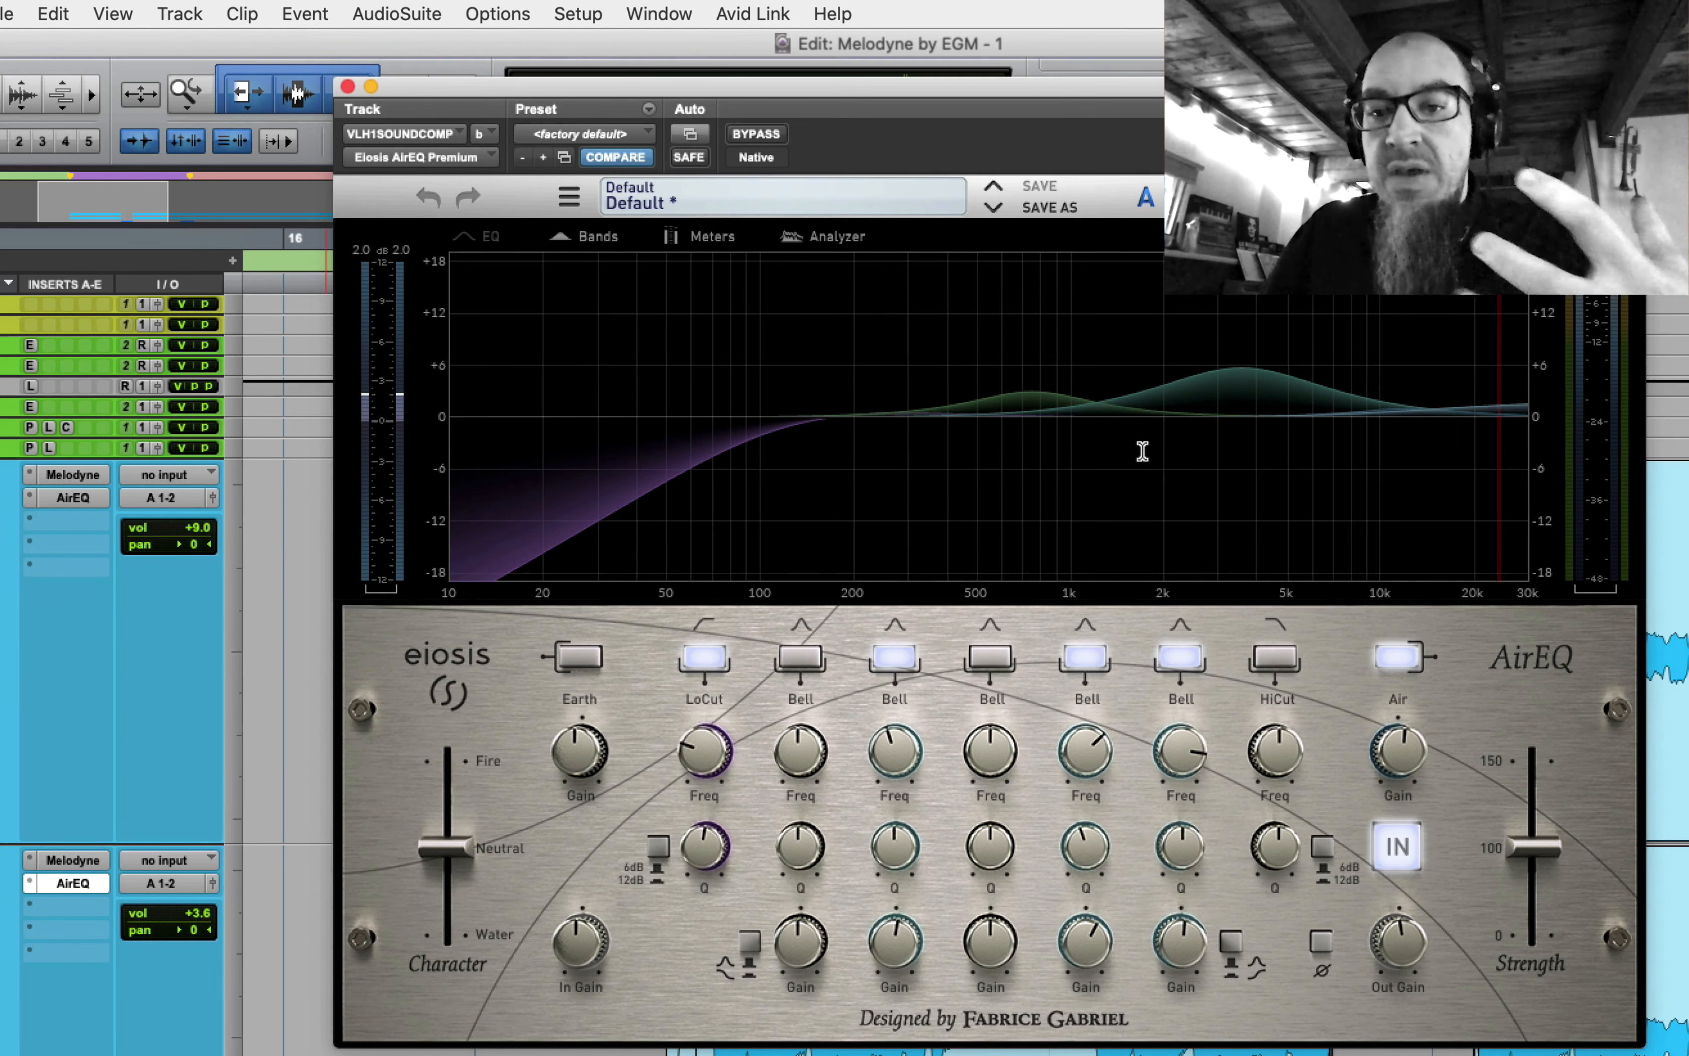
click(1398, 663)
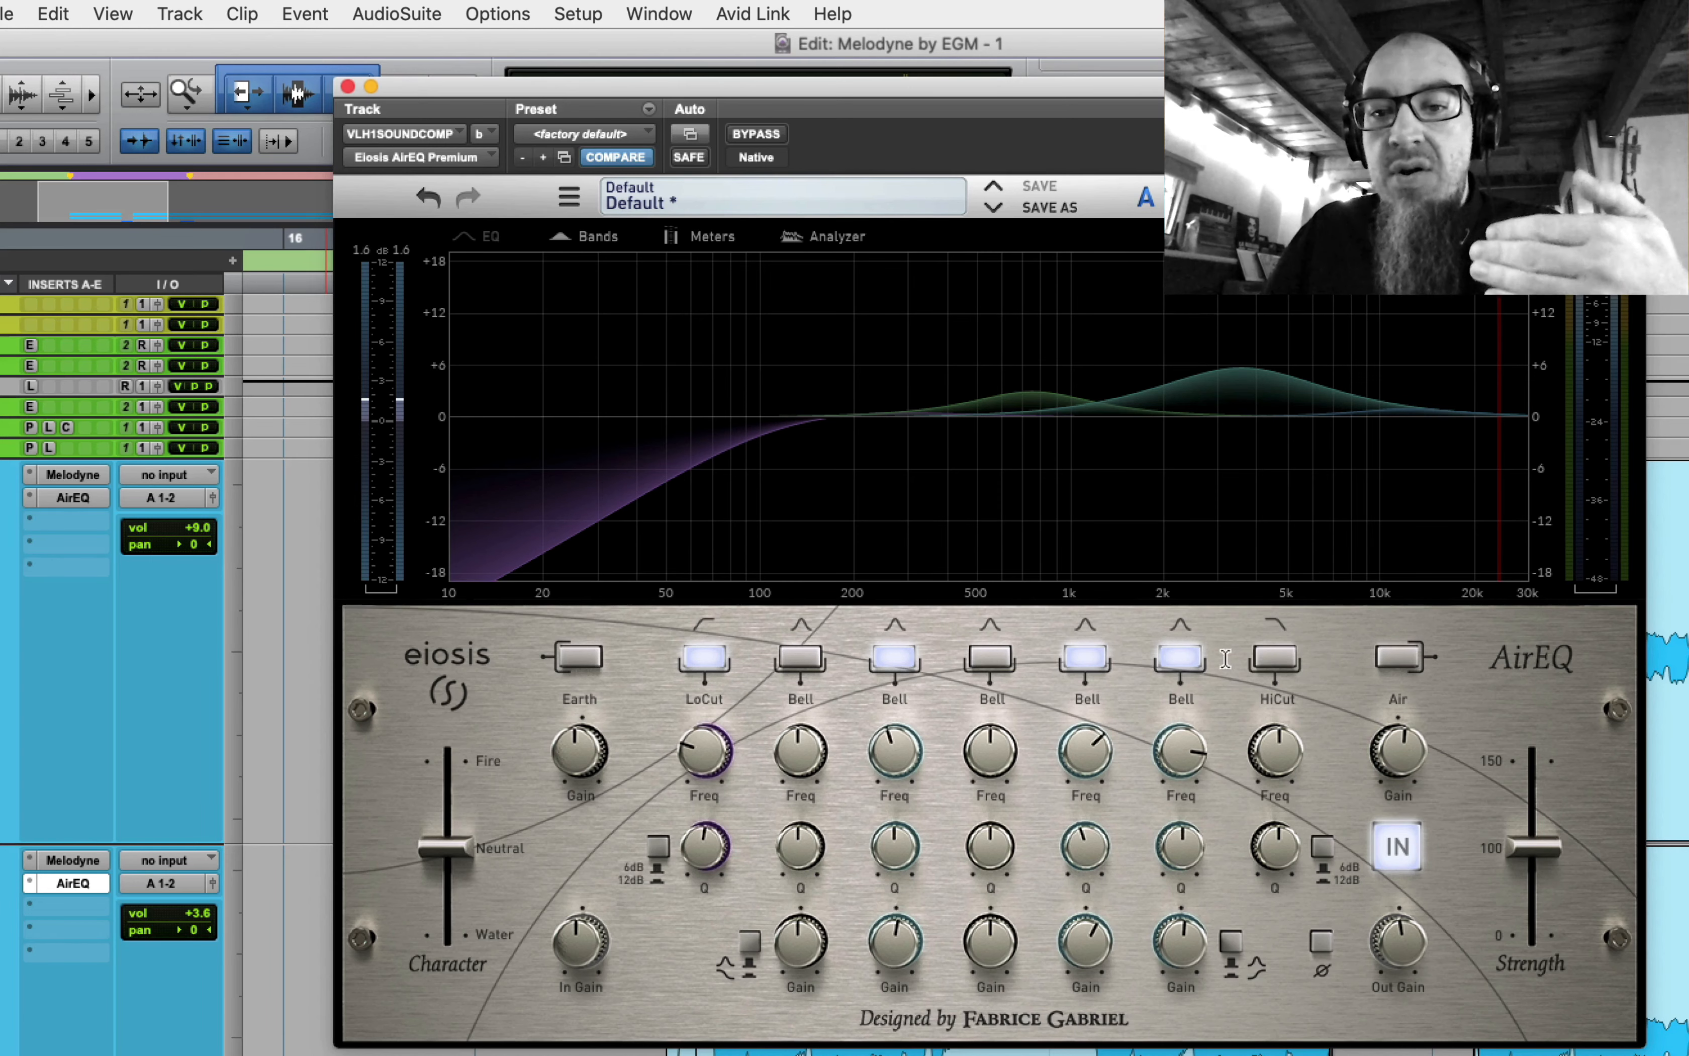
click(1186, 656)
click(1082, 657)
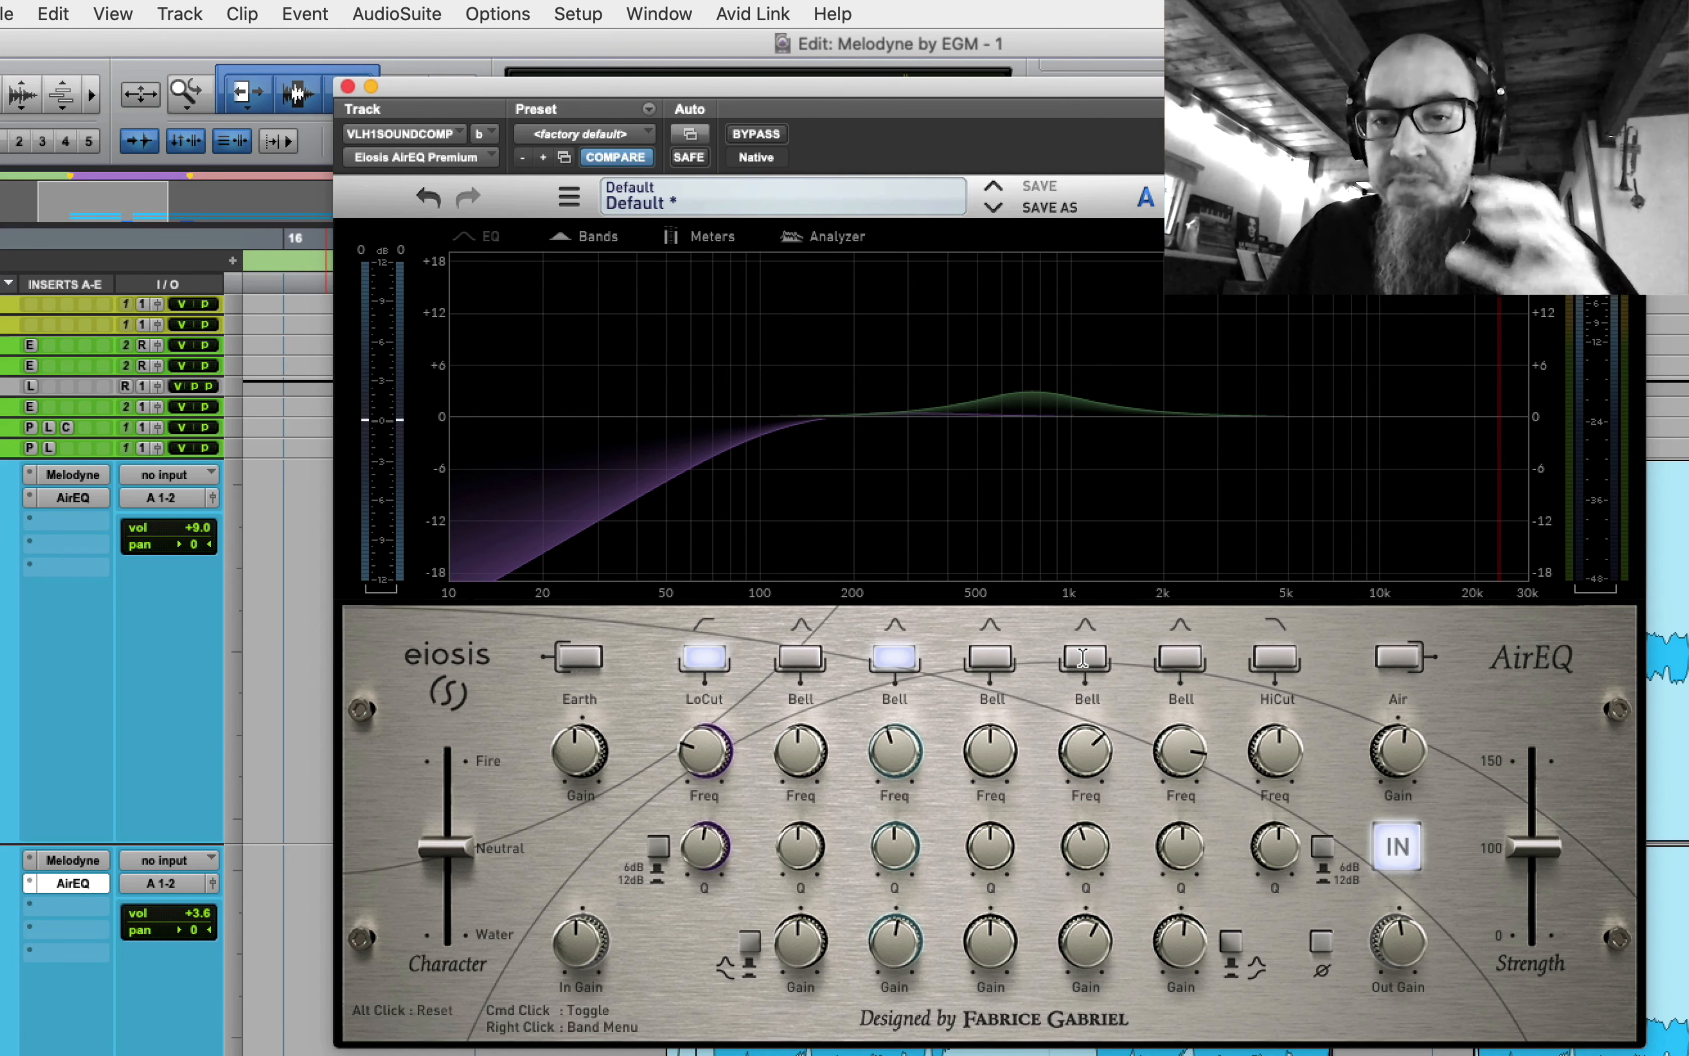
click(348, 86)
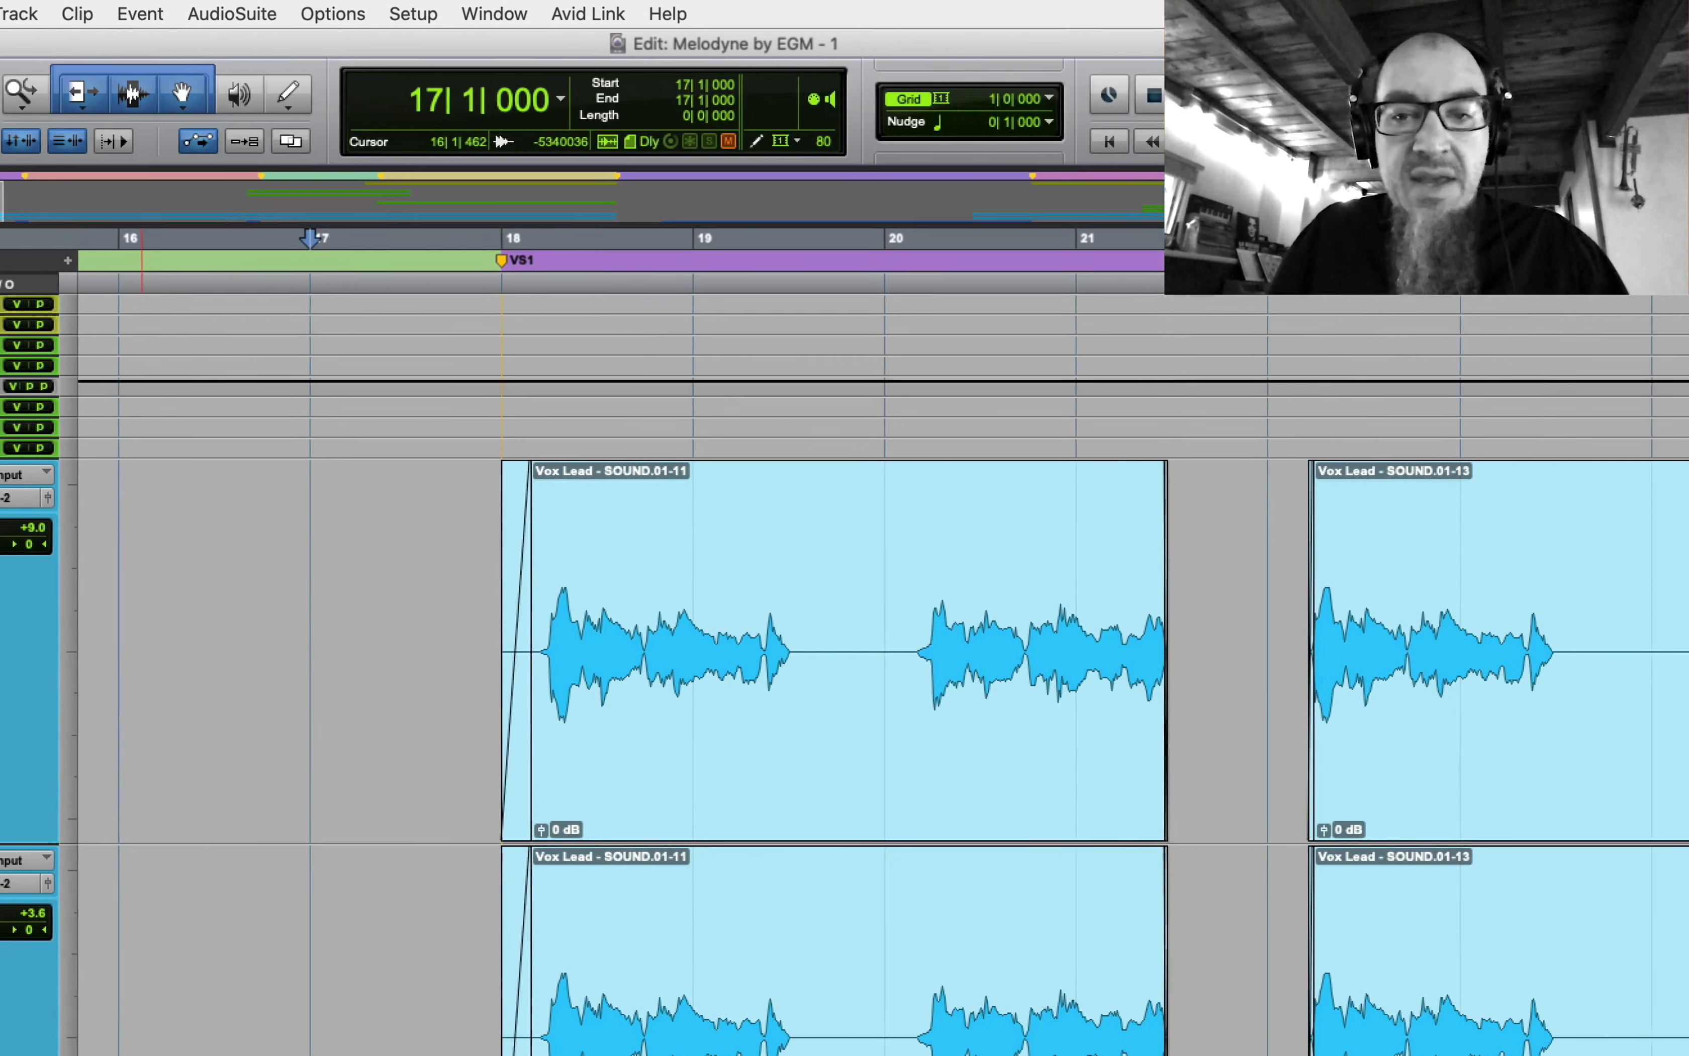
- Lower the harmony's selected bar 24 phrase to -2.52 dB with Melodyne's Amplitude tool, audition it, and close the plug-in window
click(7, 861)
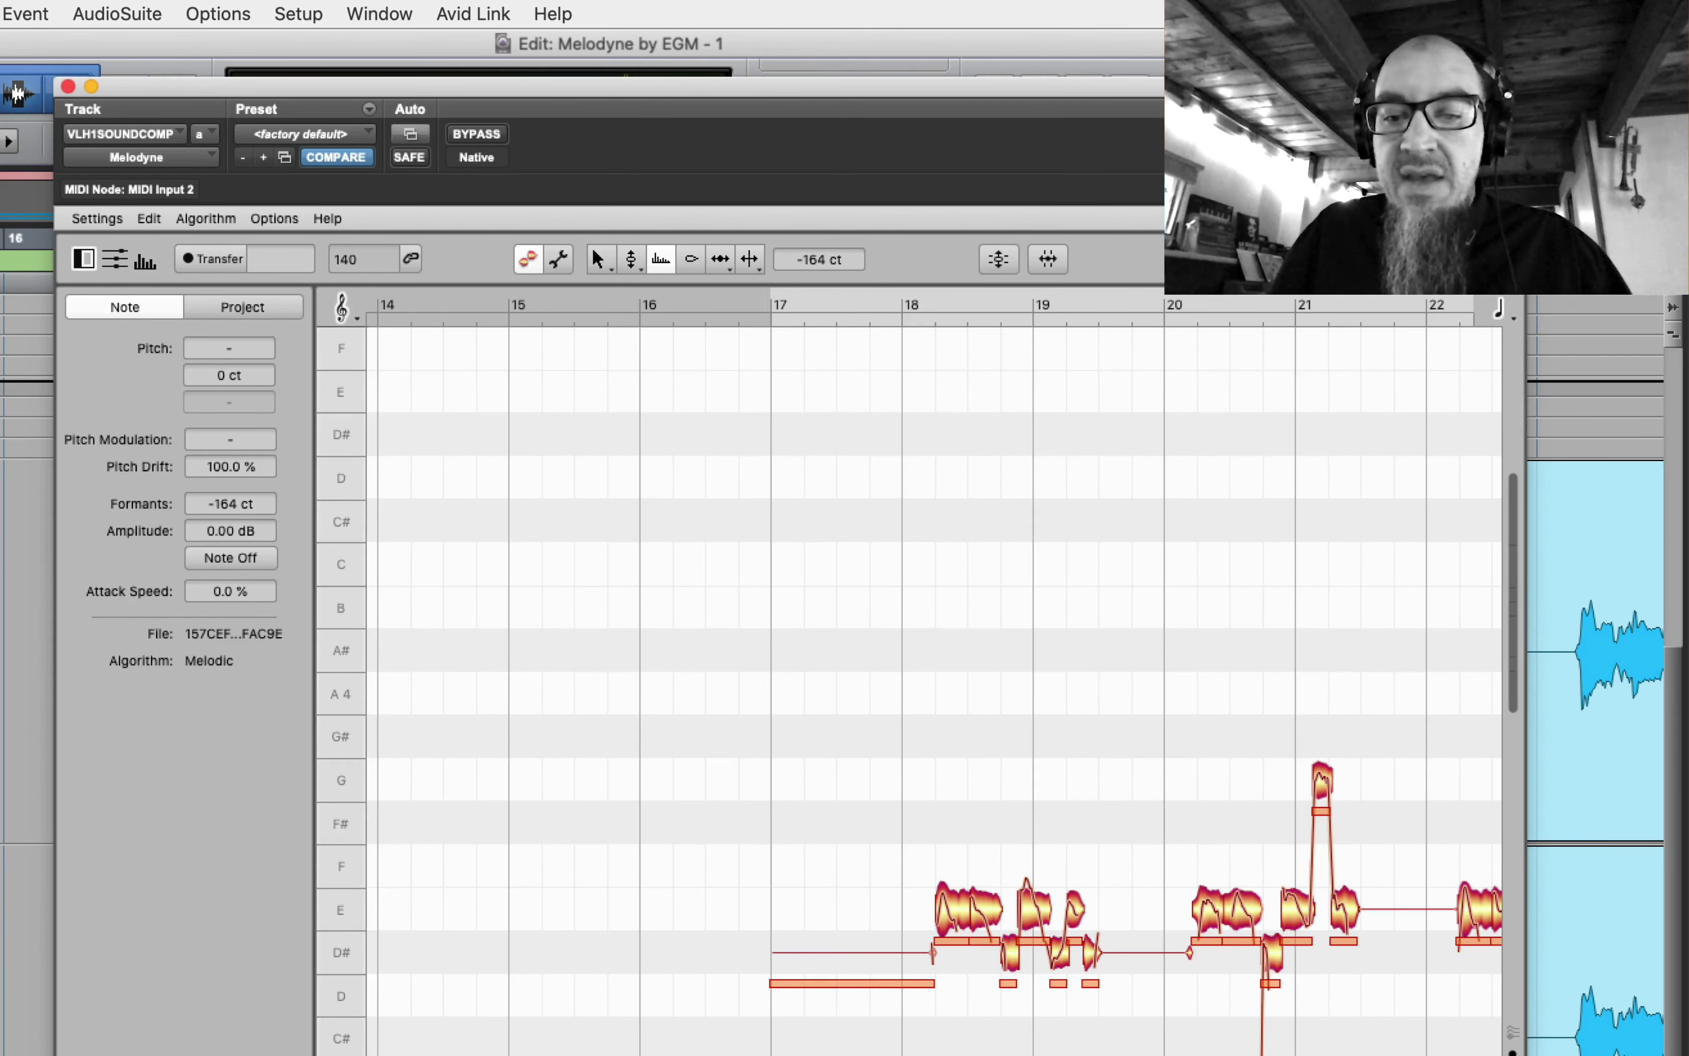
scroll(928, 670, right, 10)
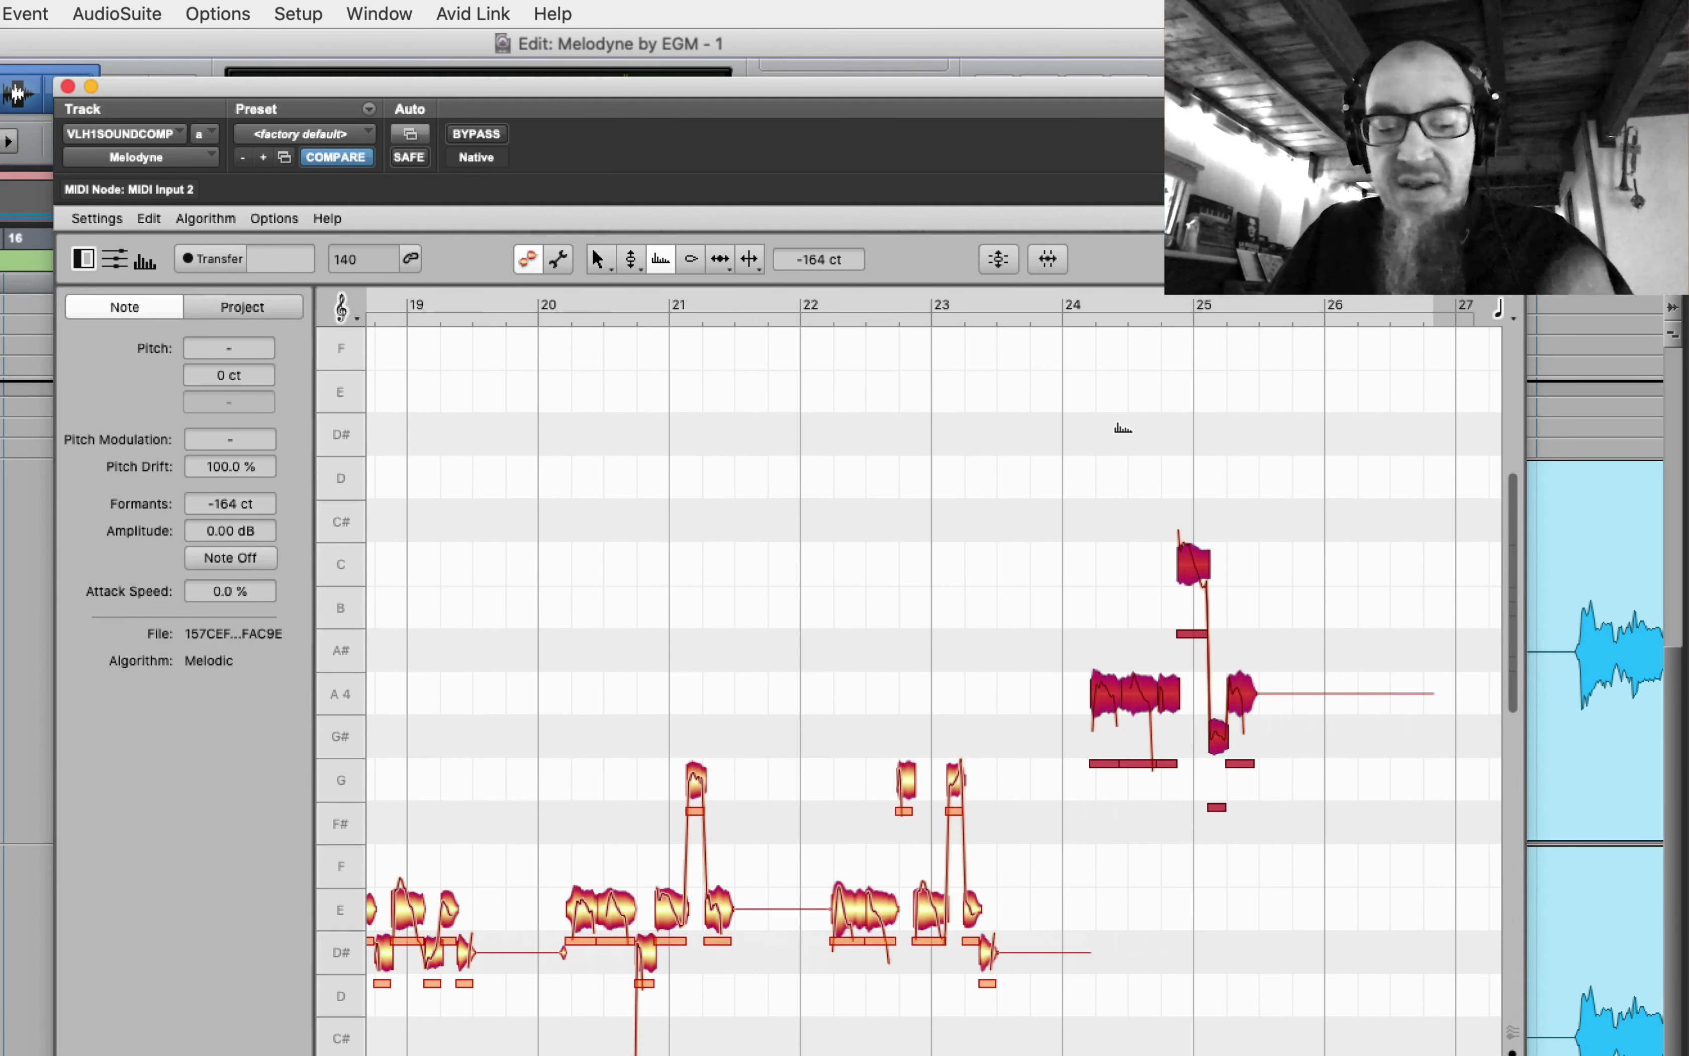
right_click(1123, 428)
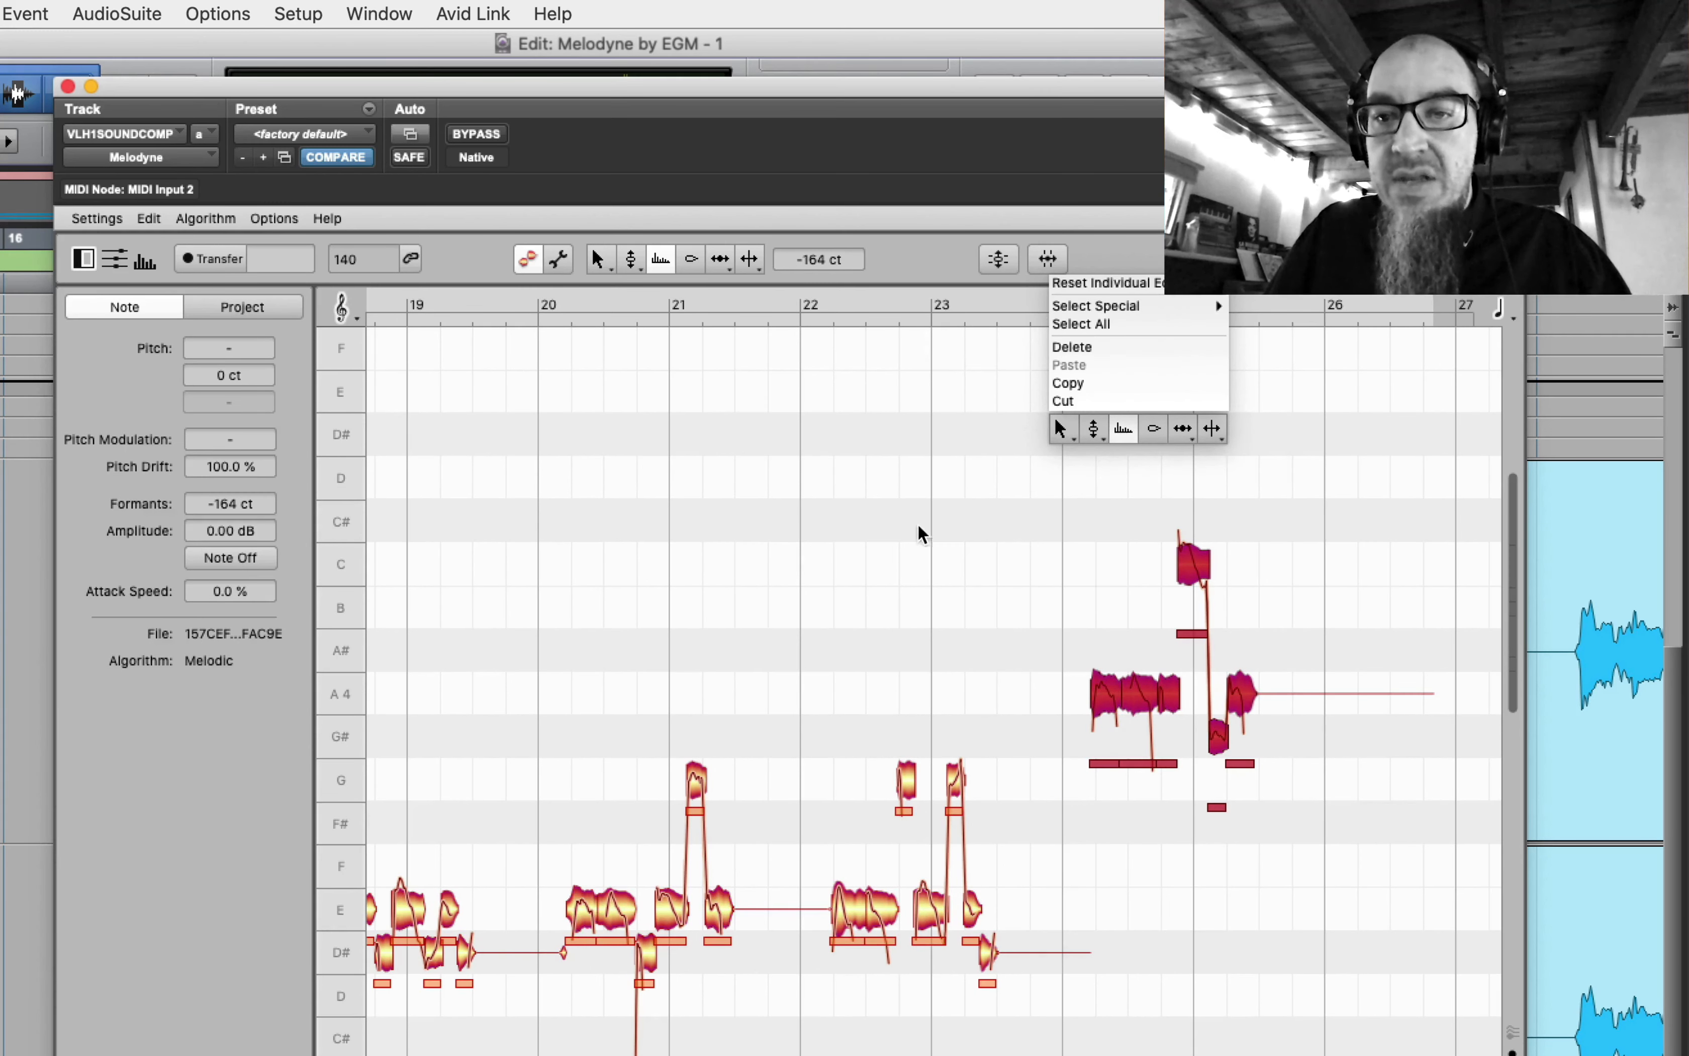
click(1154, 430)
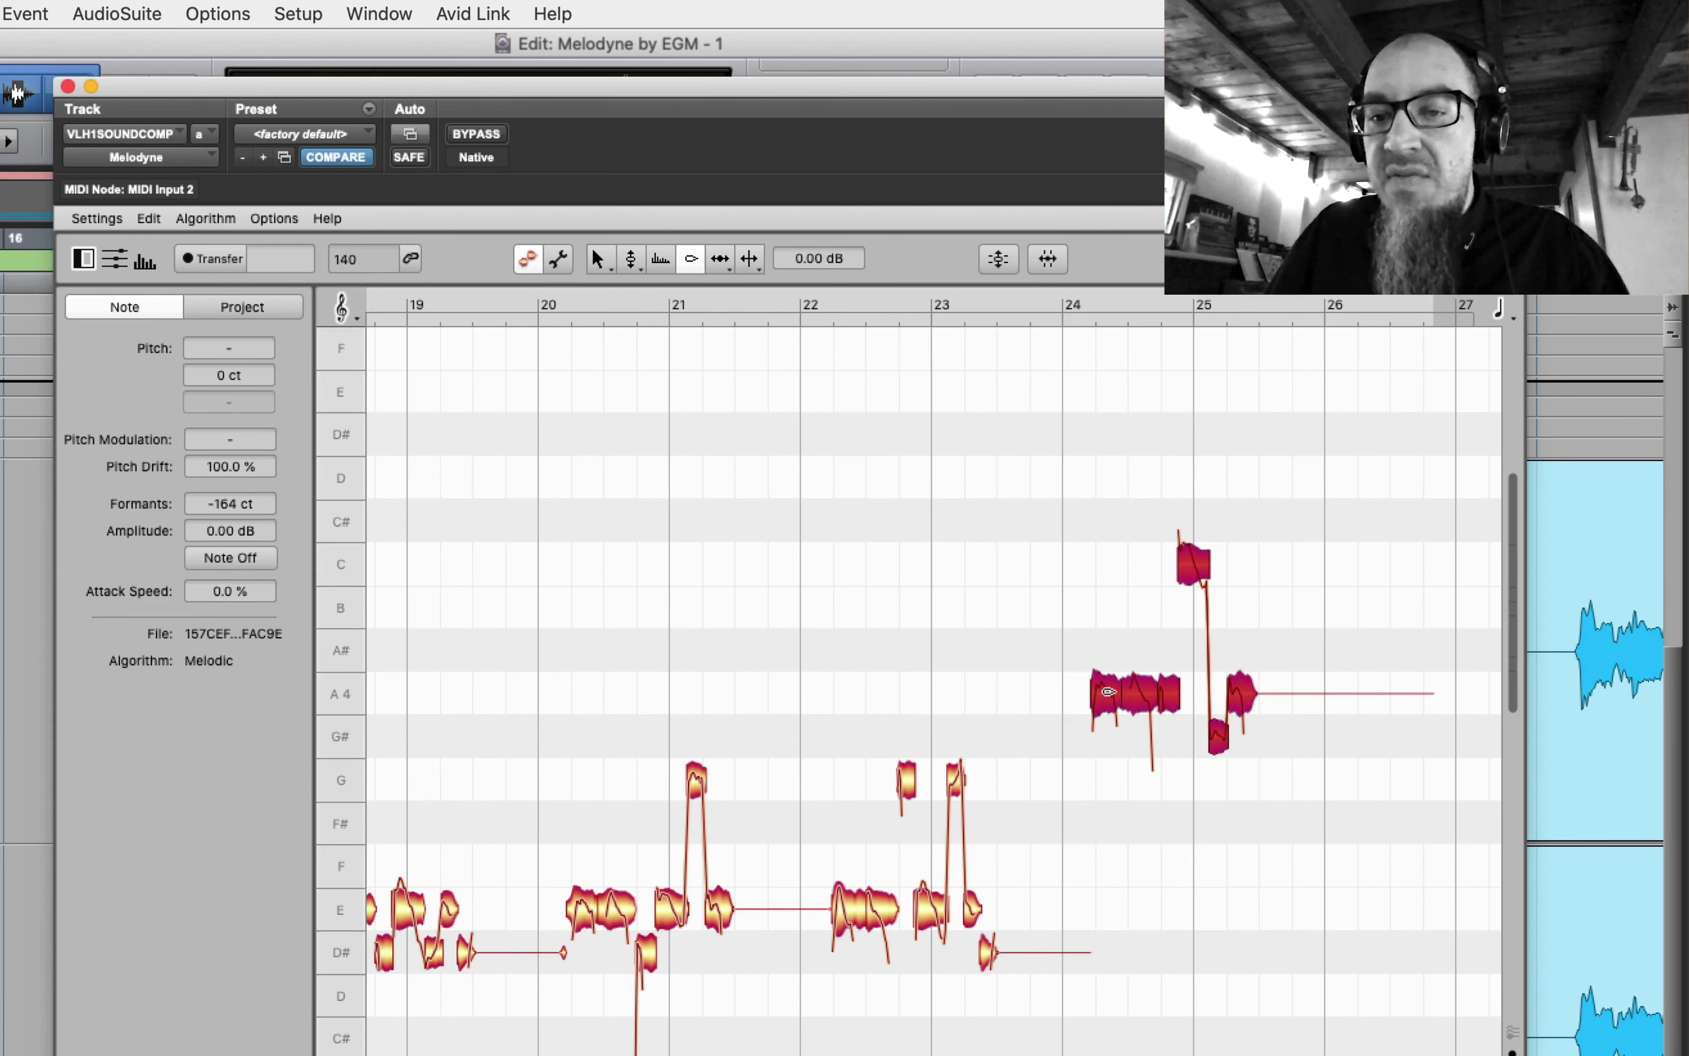
drag(1108, 691, 1105, 717)
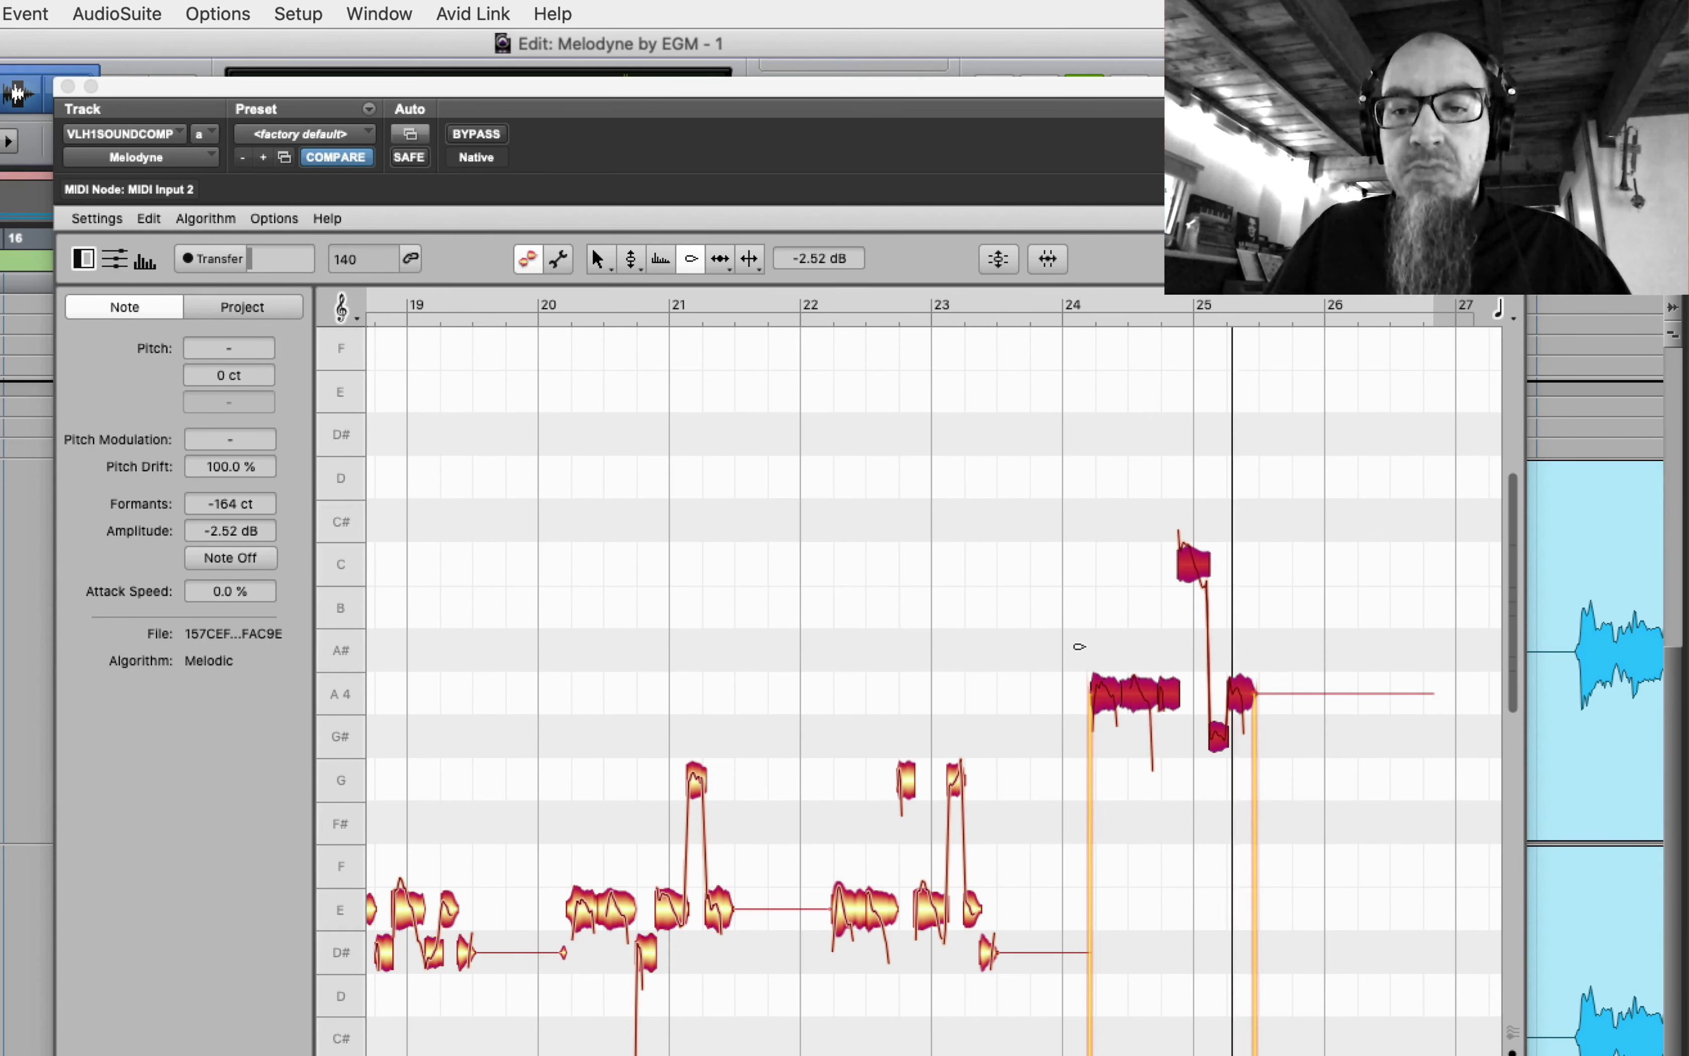
key(space)
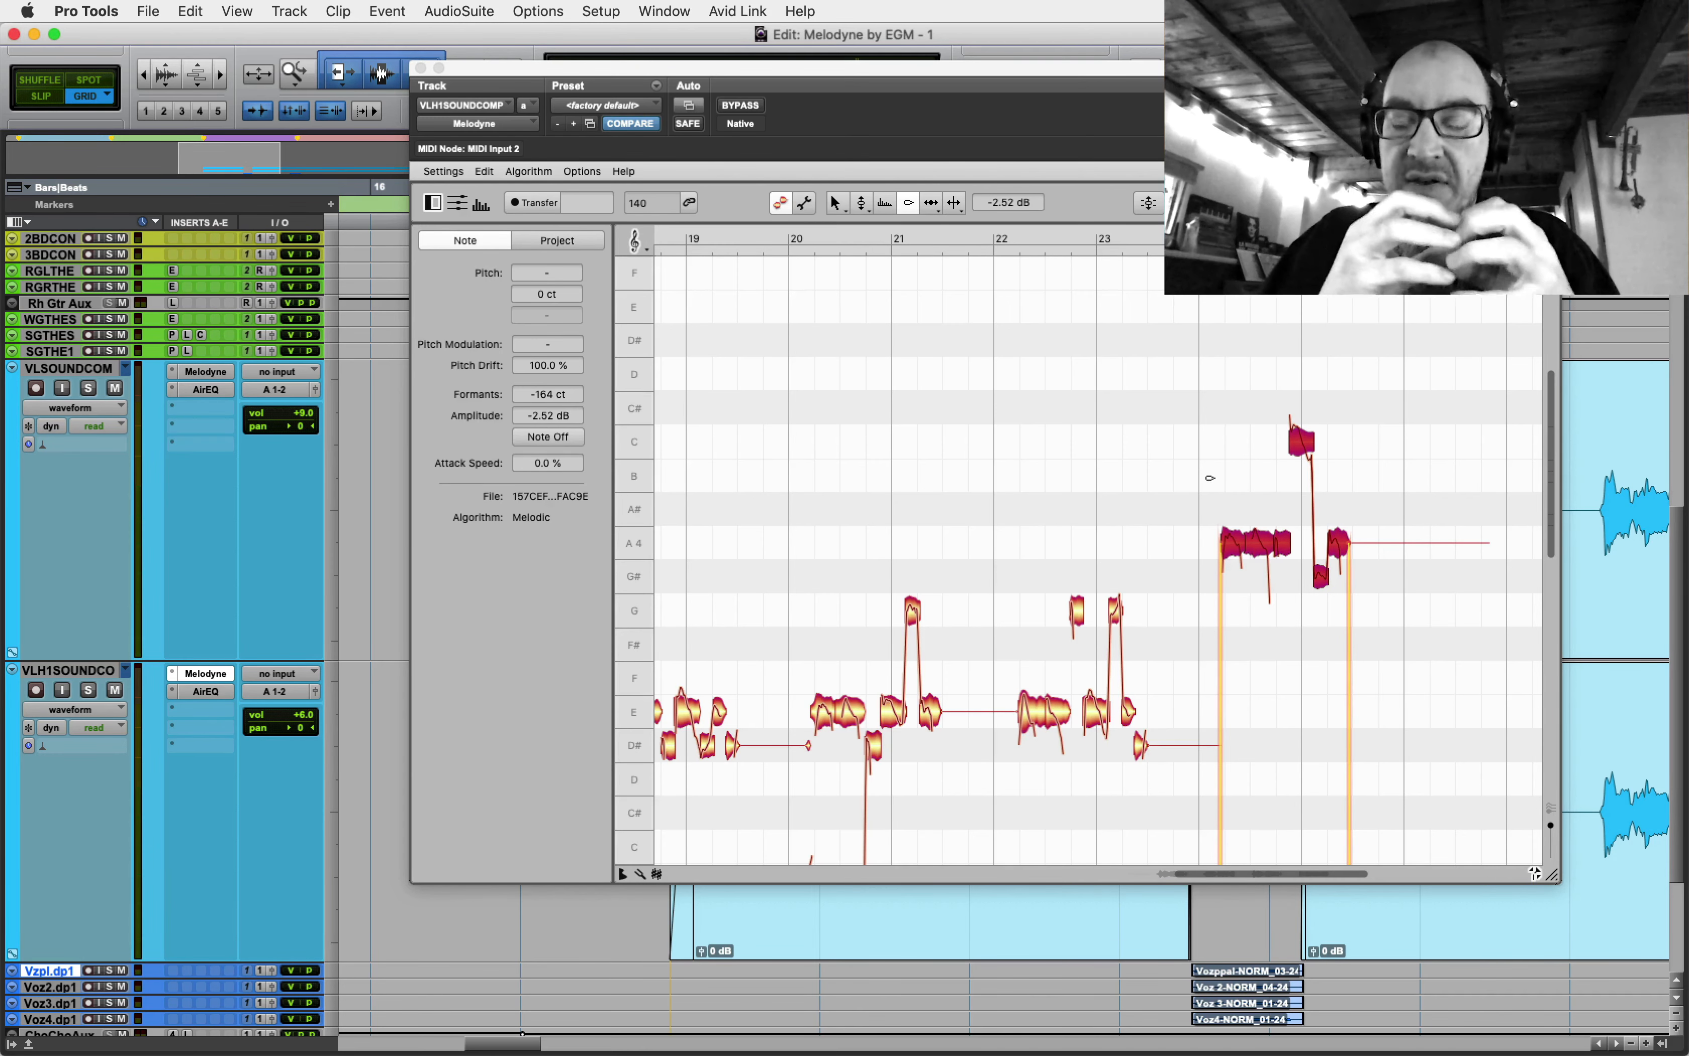
click(421, 68)
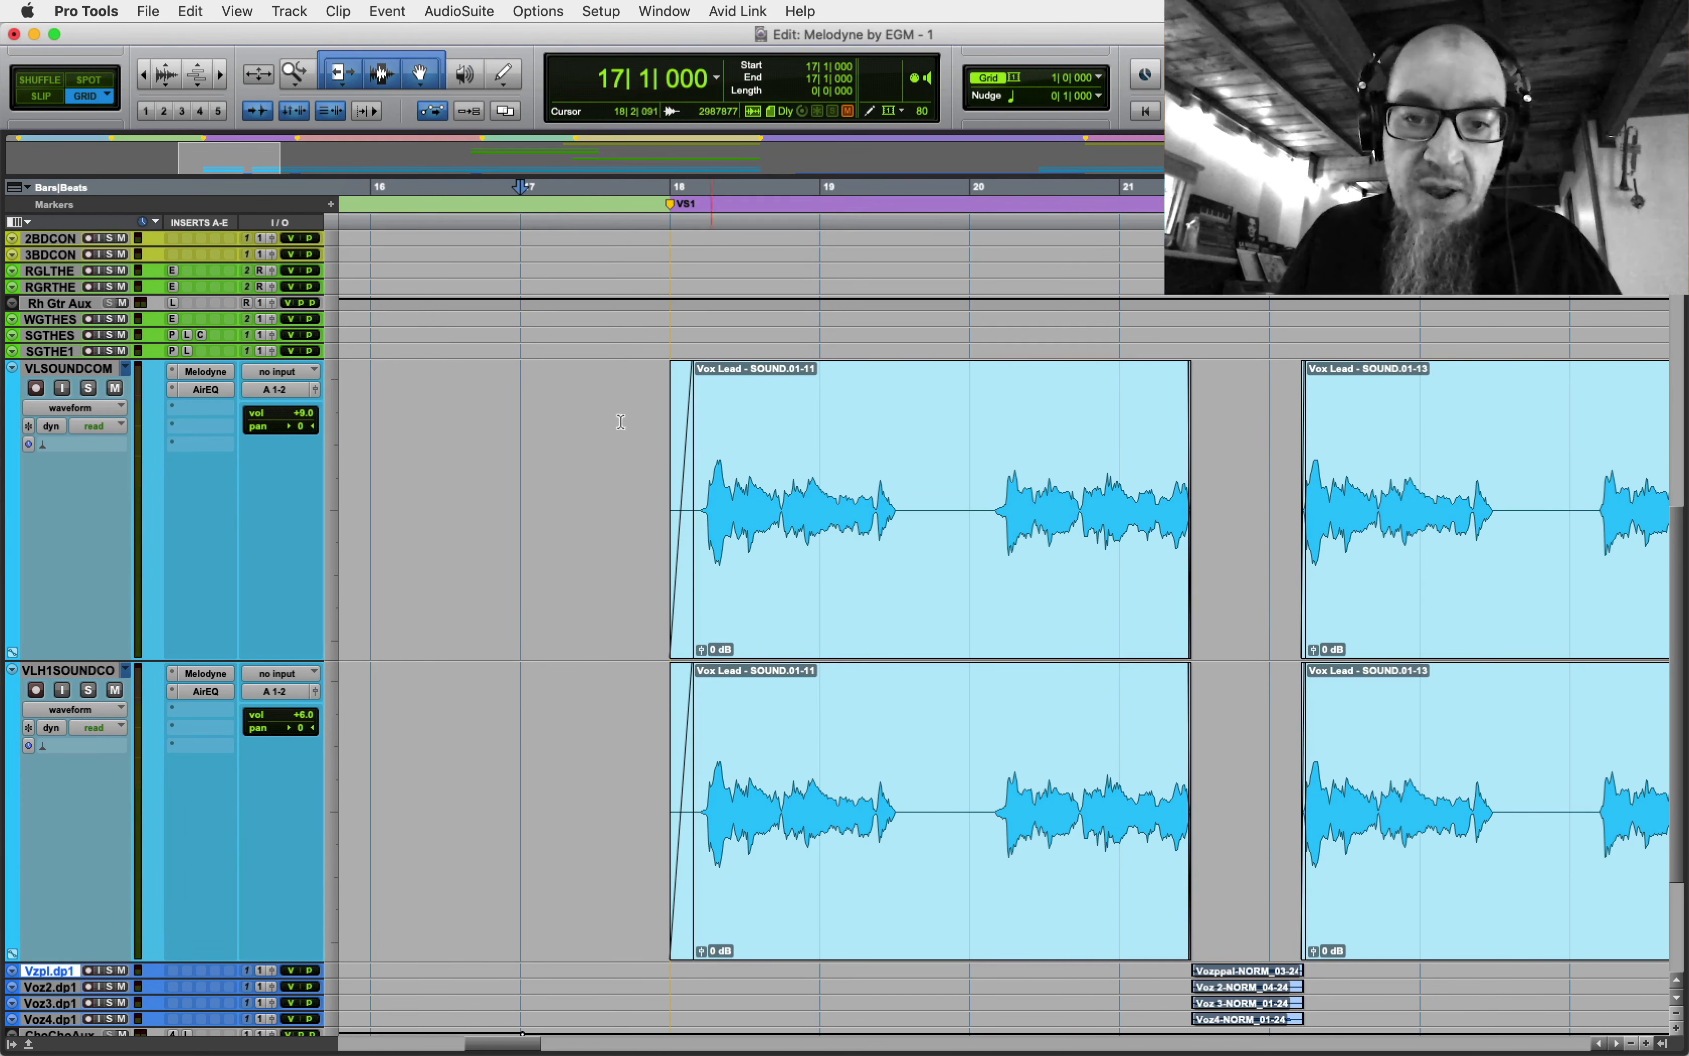
click(524, 406)
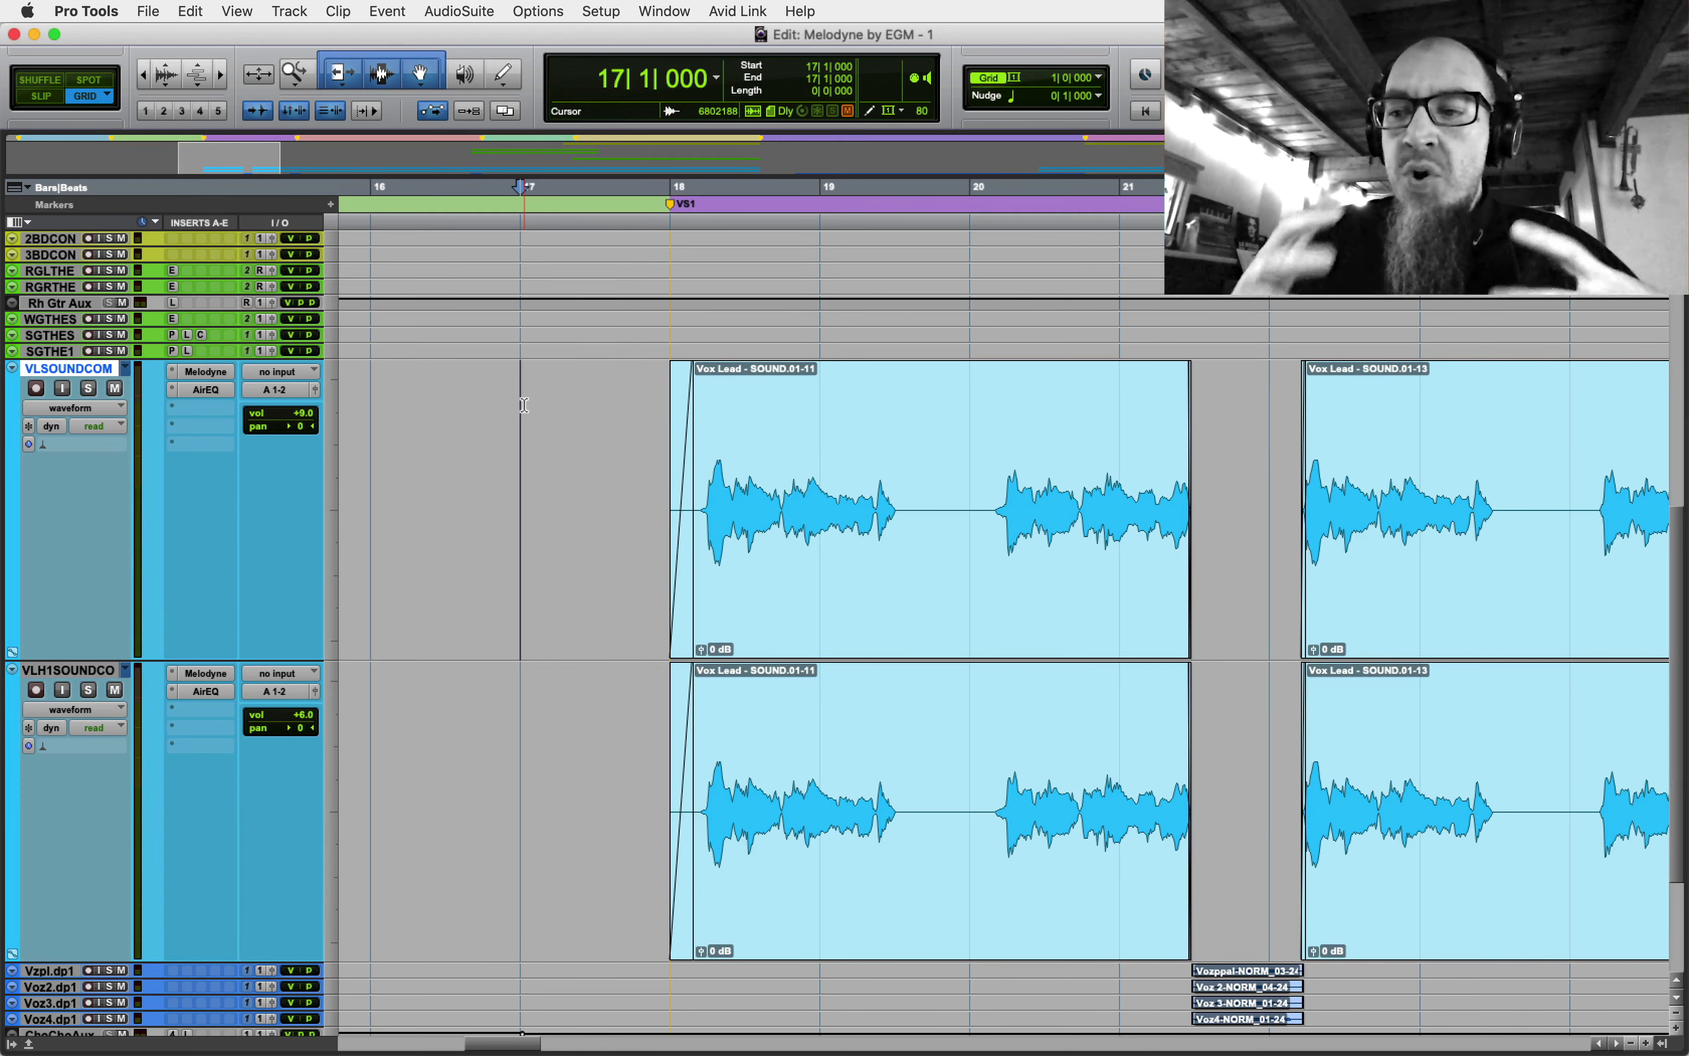
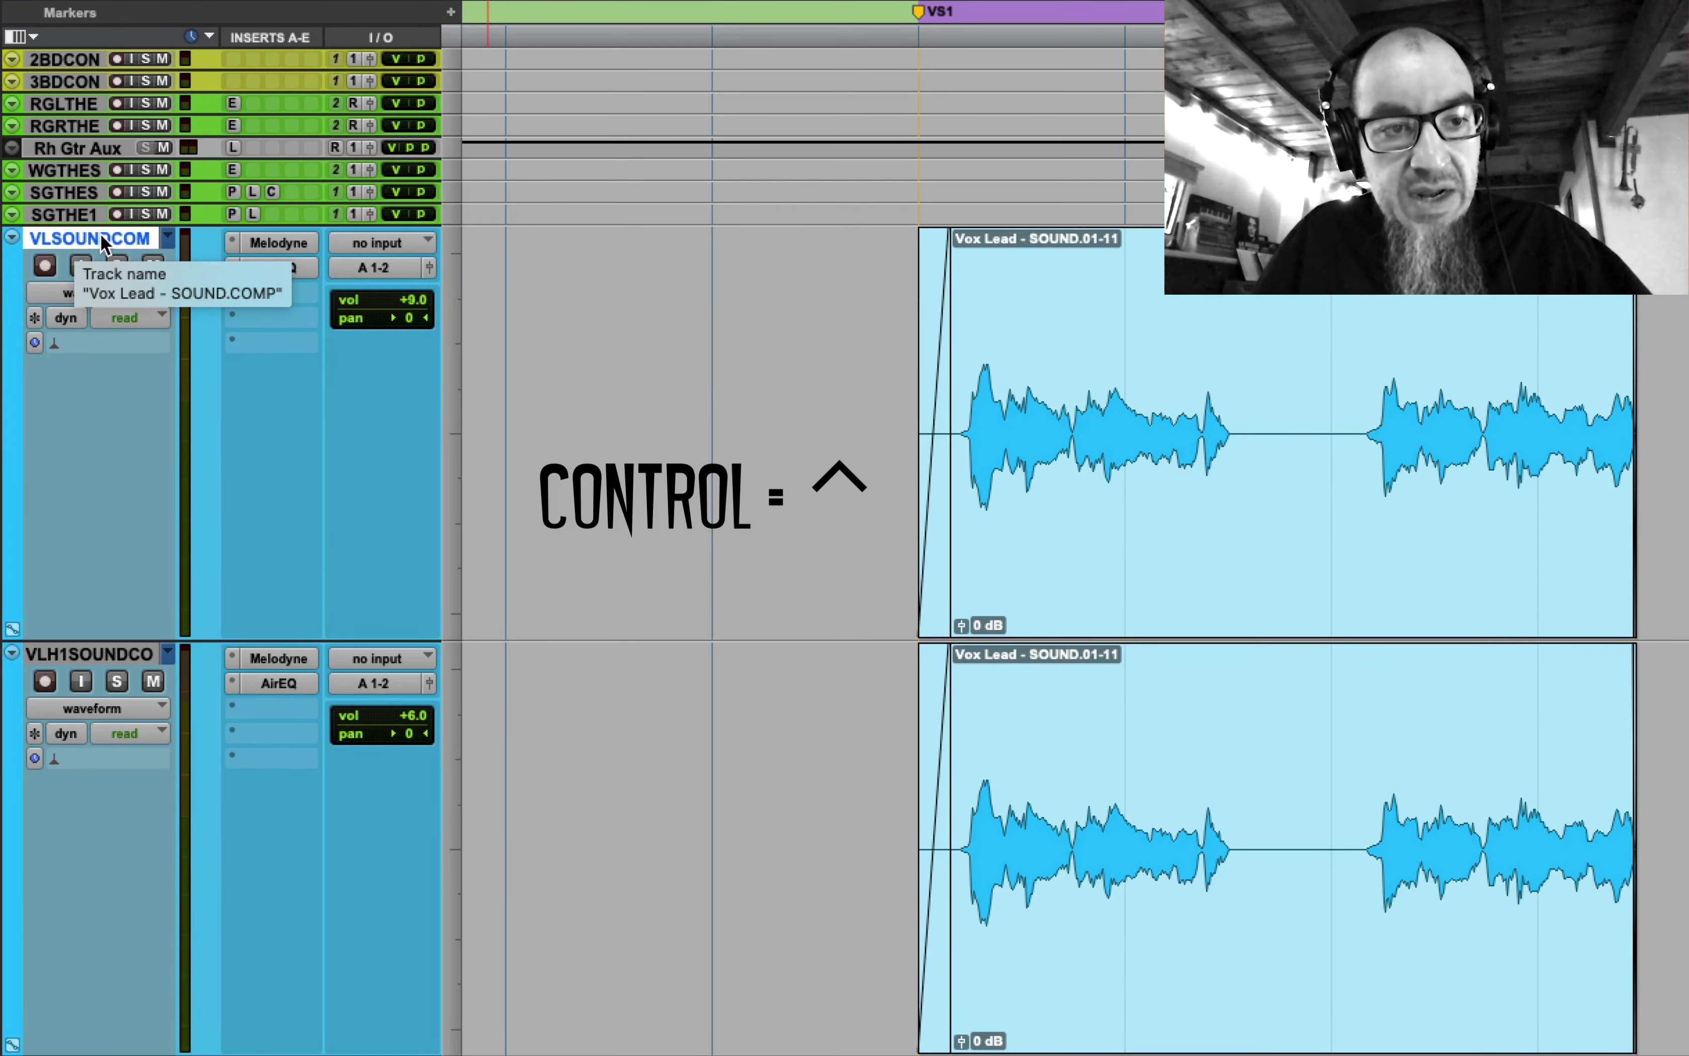
ctrl+click(87, 241)
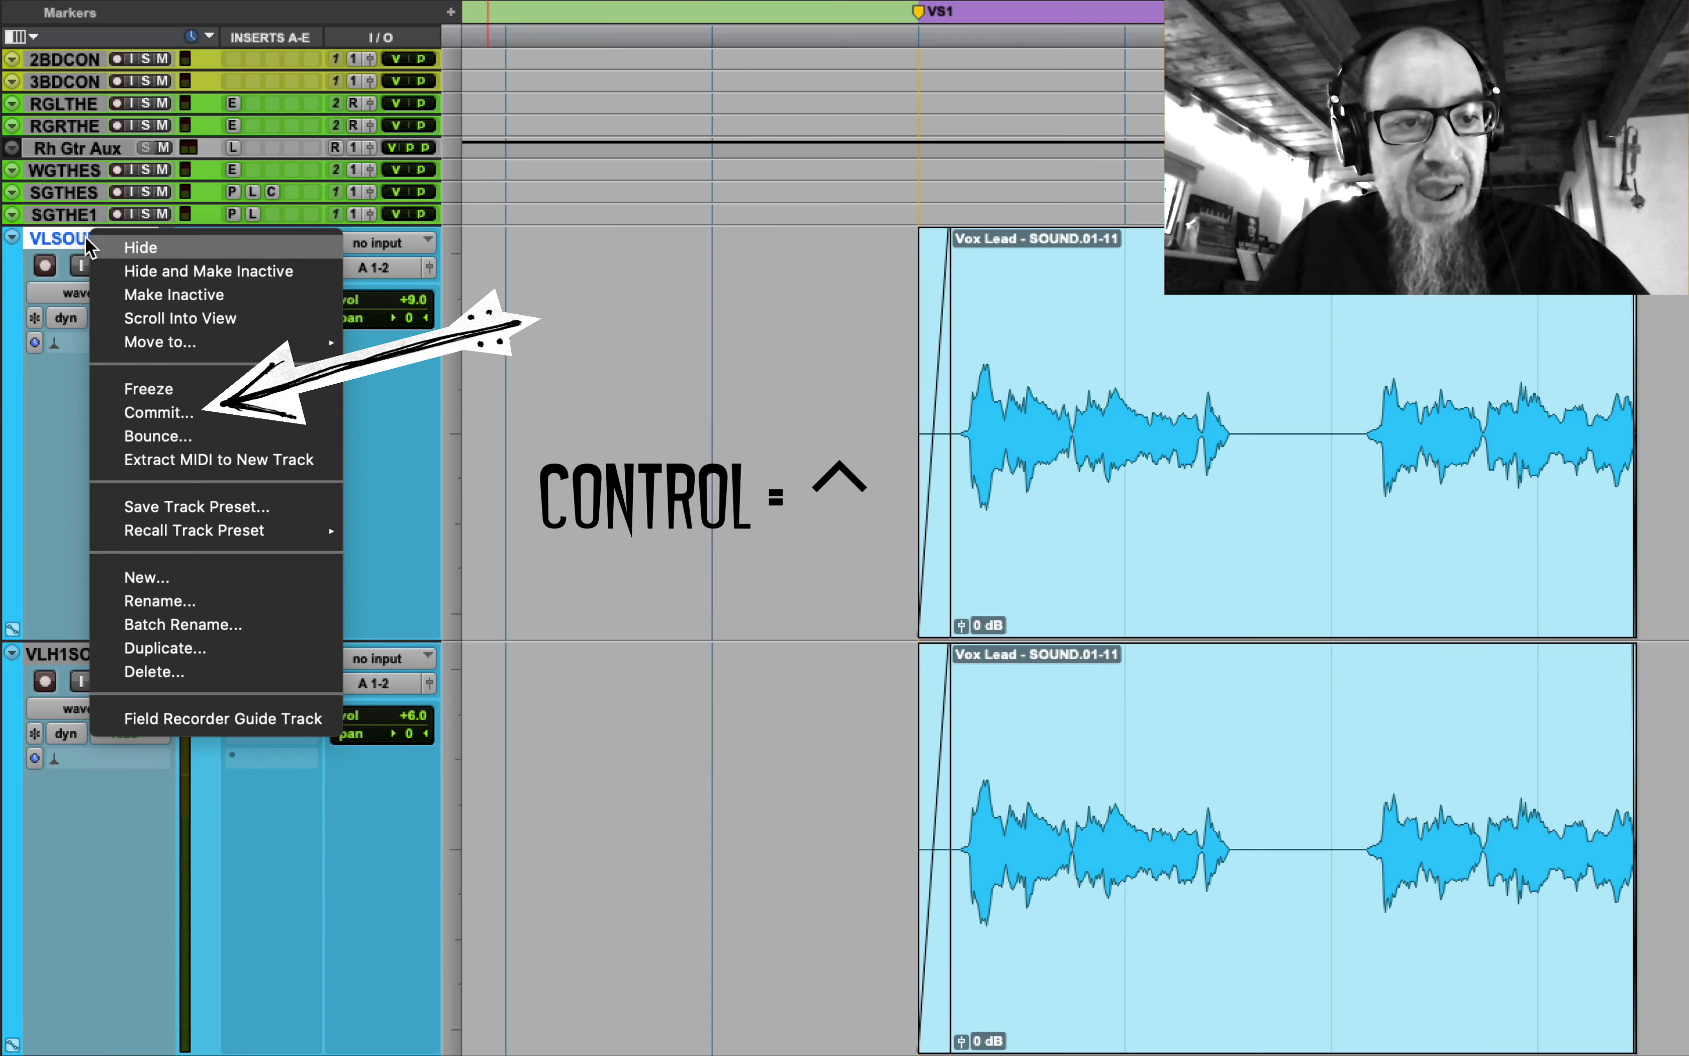
click(159, 412)
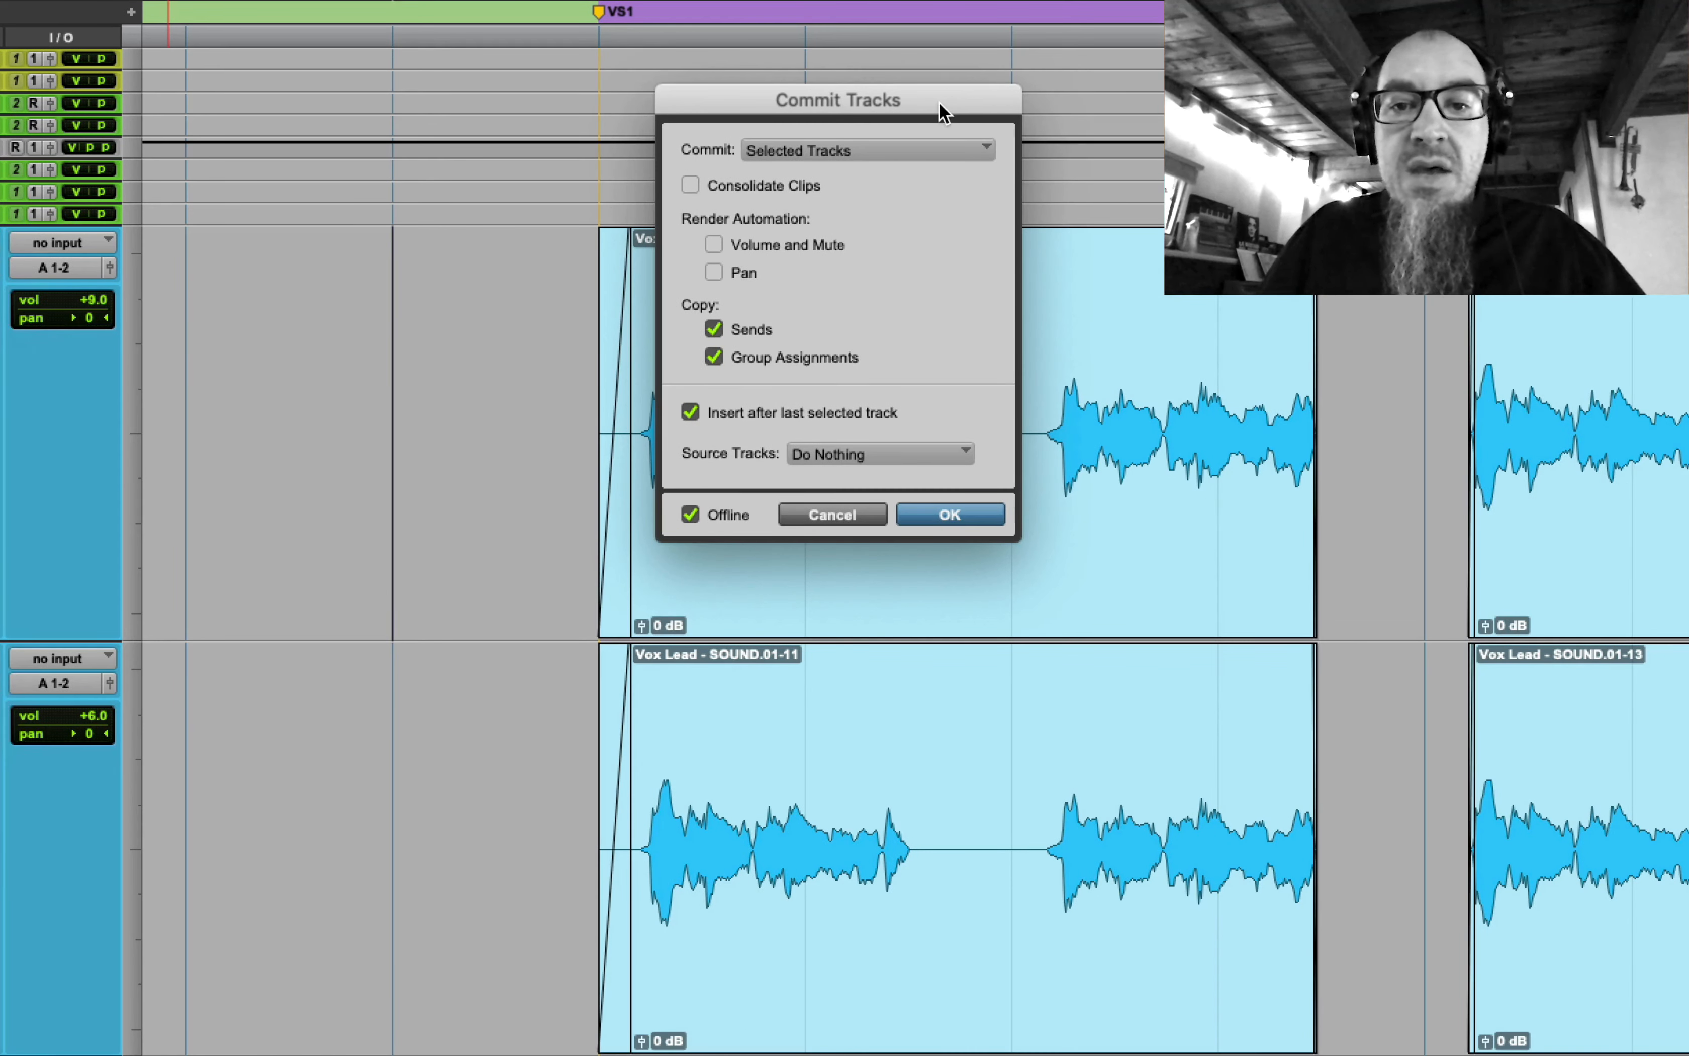
drag(945, 111, 1032, 209)
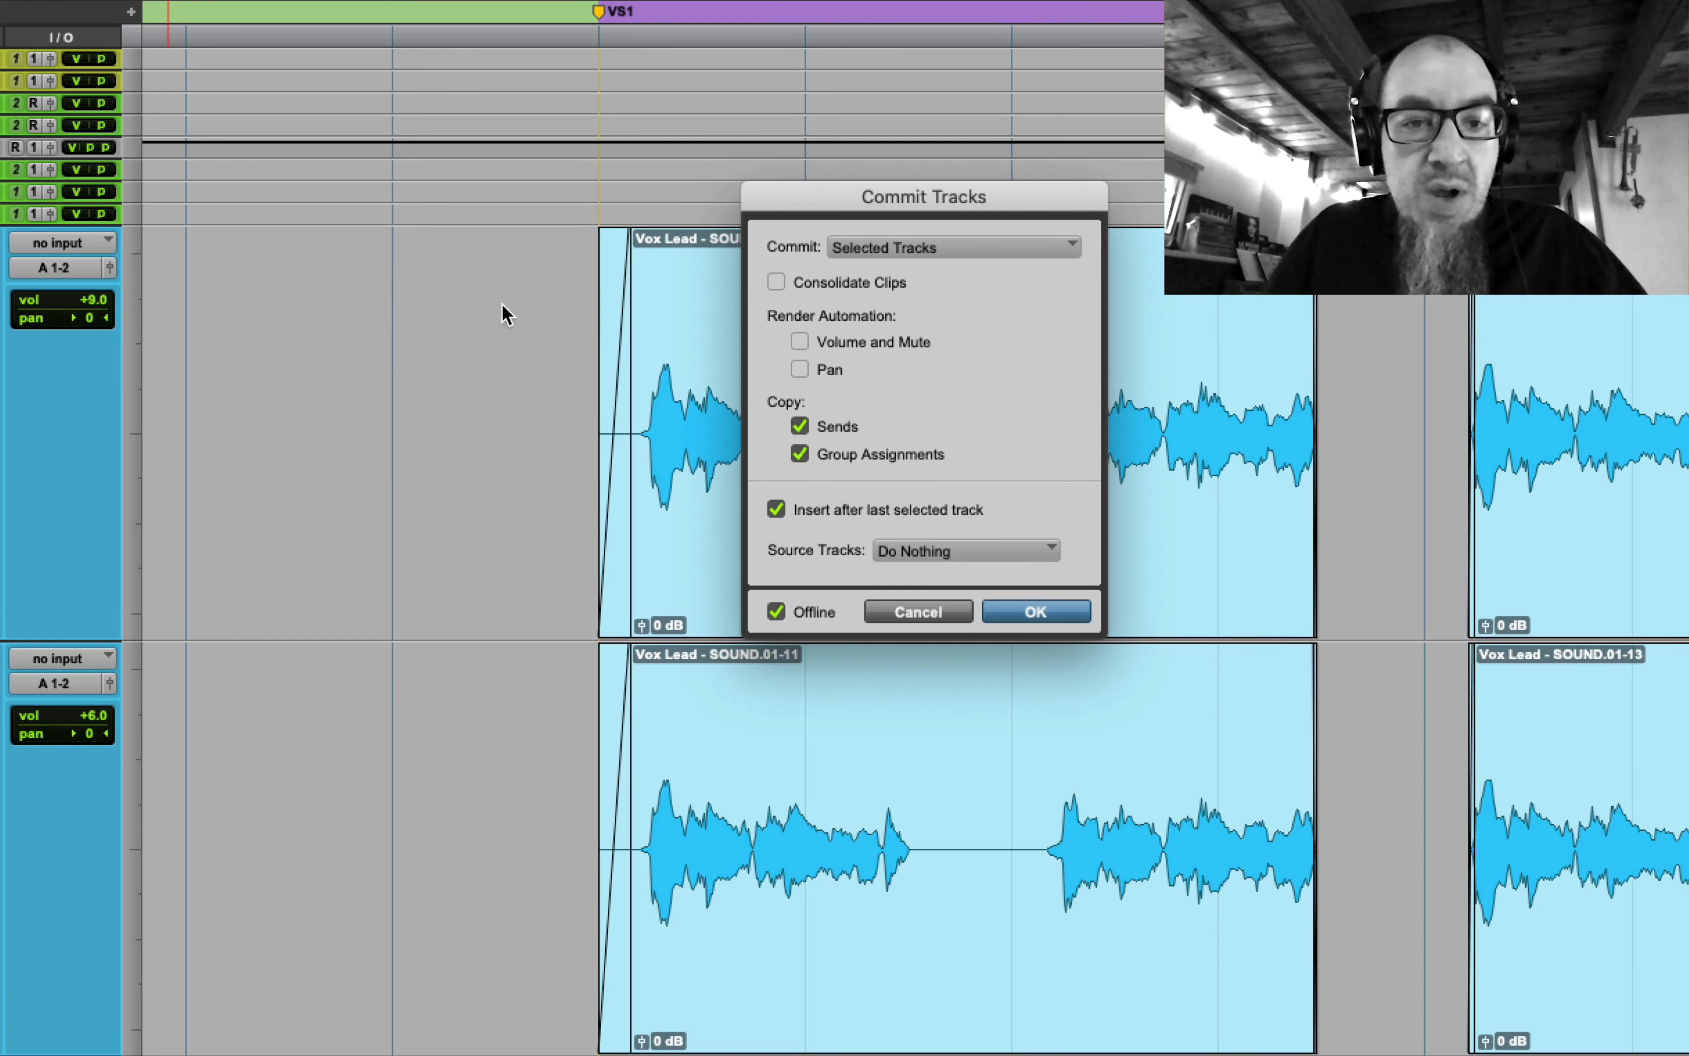
click(1027, 246)
click(1057, 277)
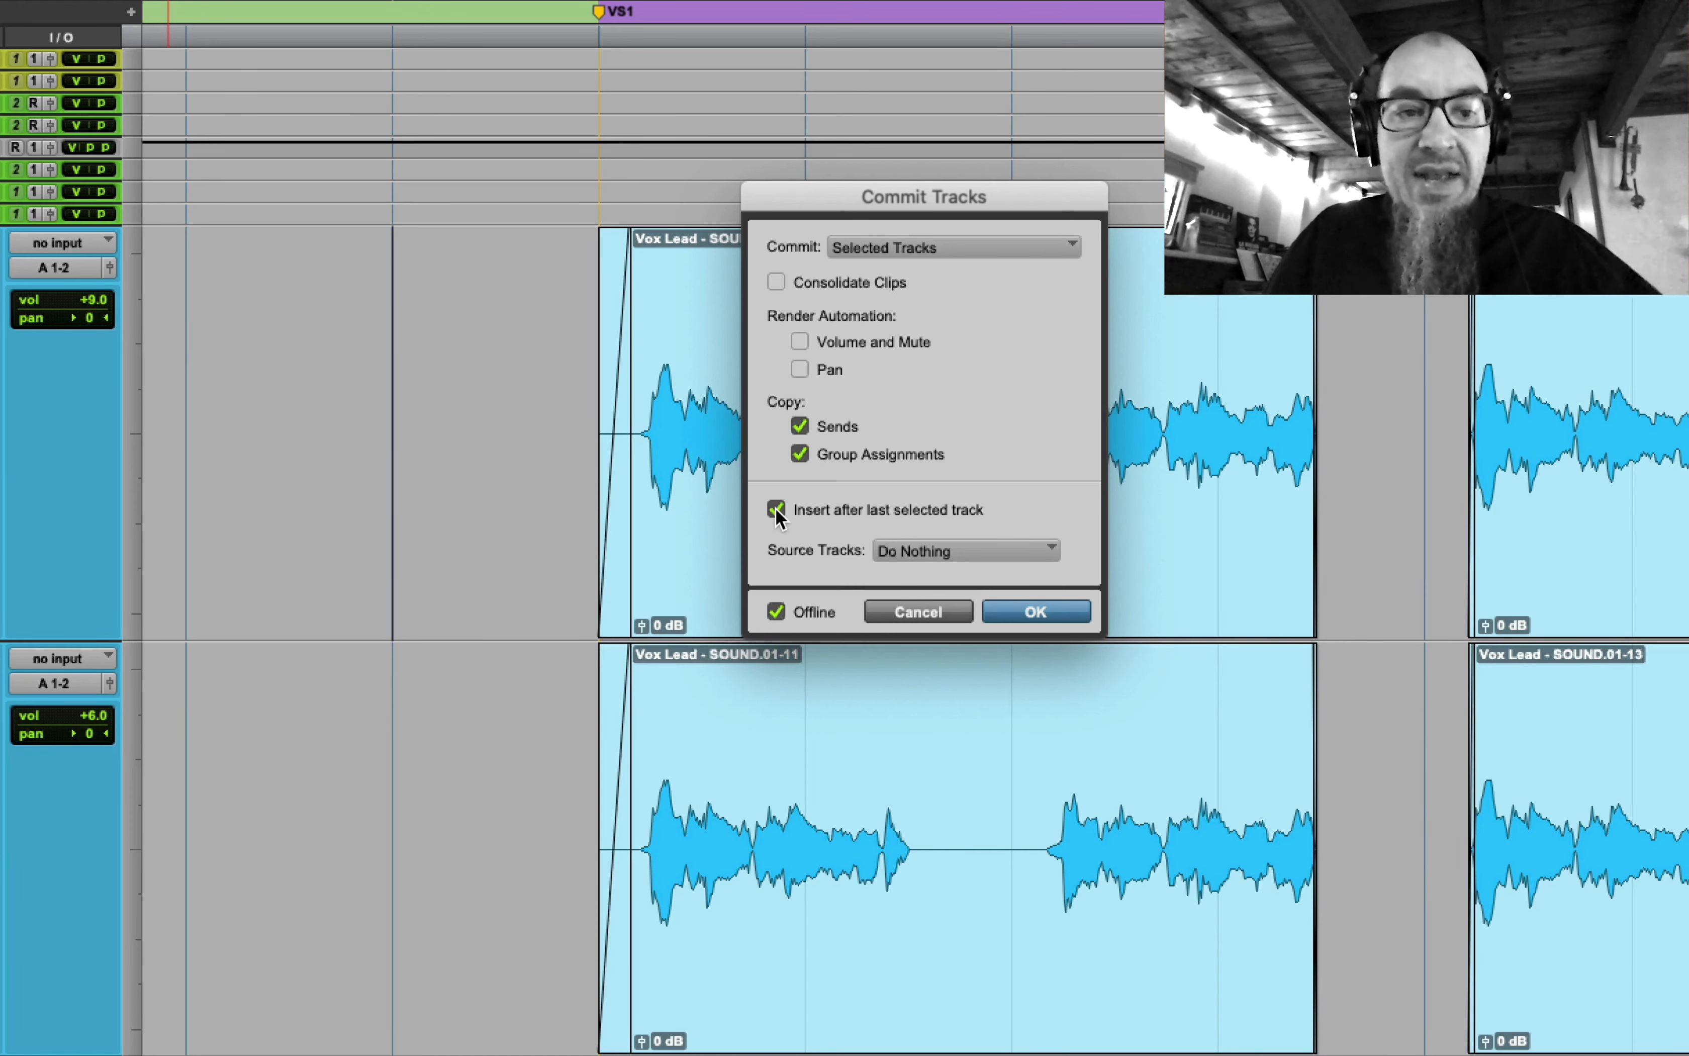
click(997, 559)
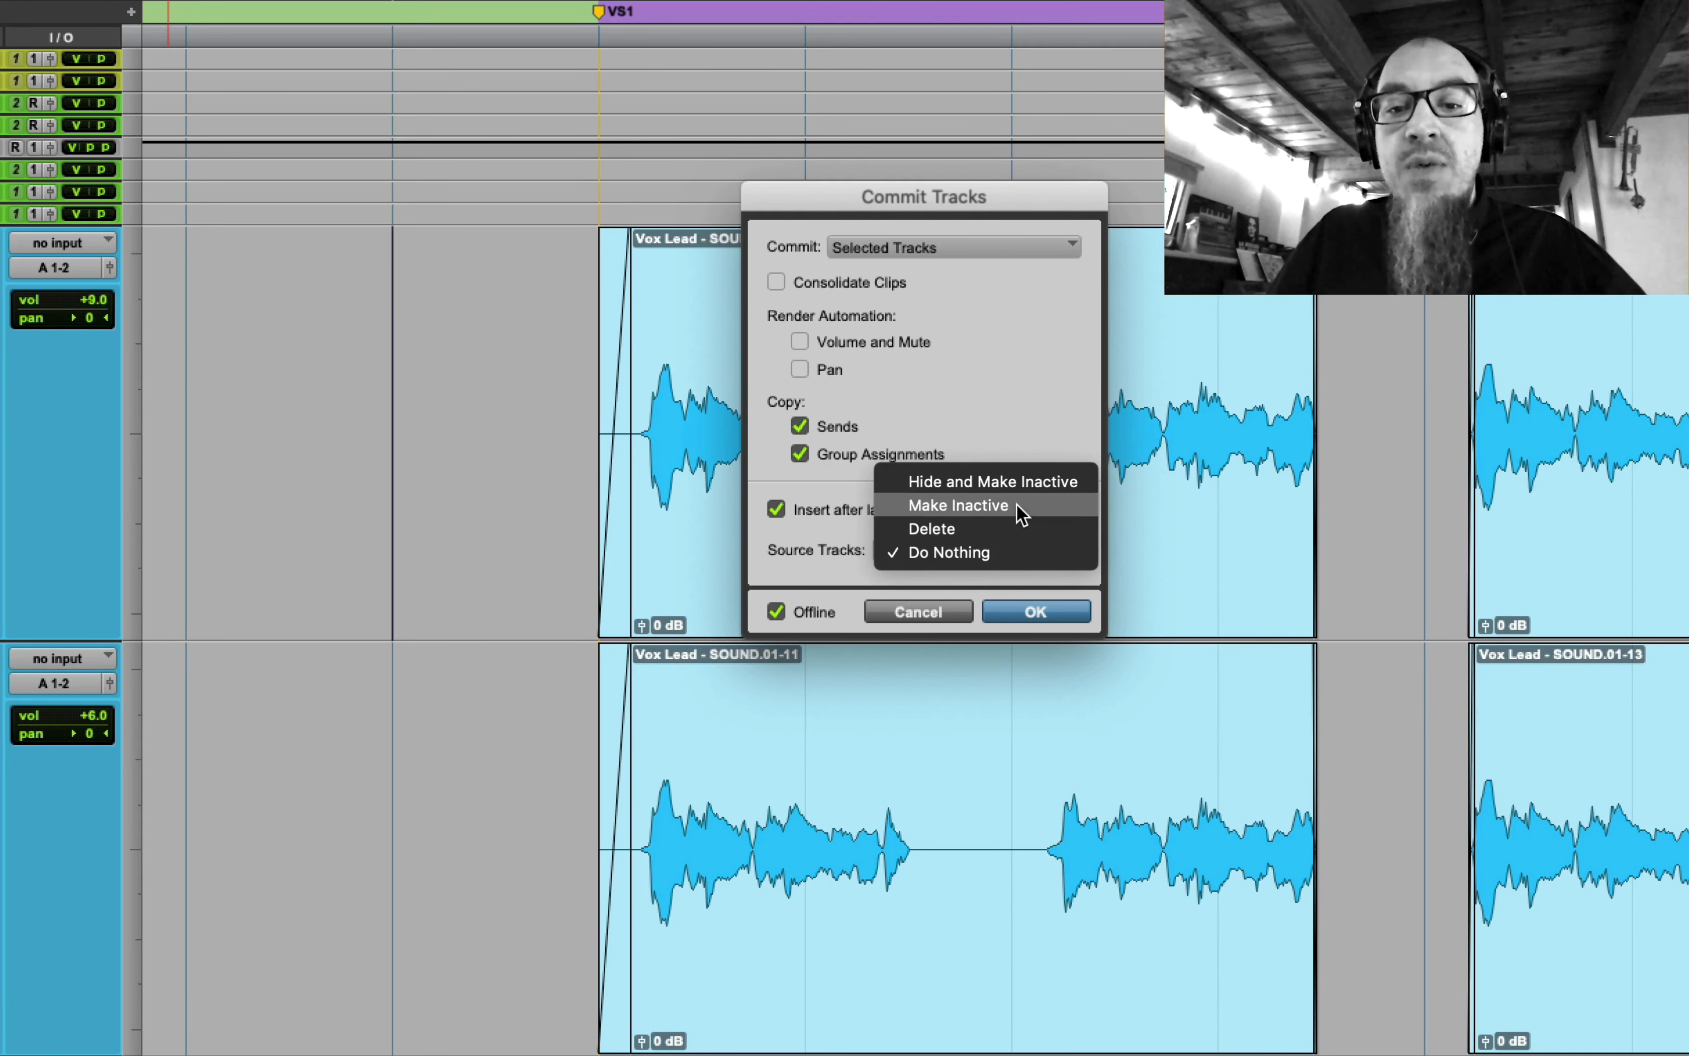
click(1010, 556)
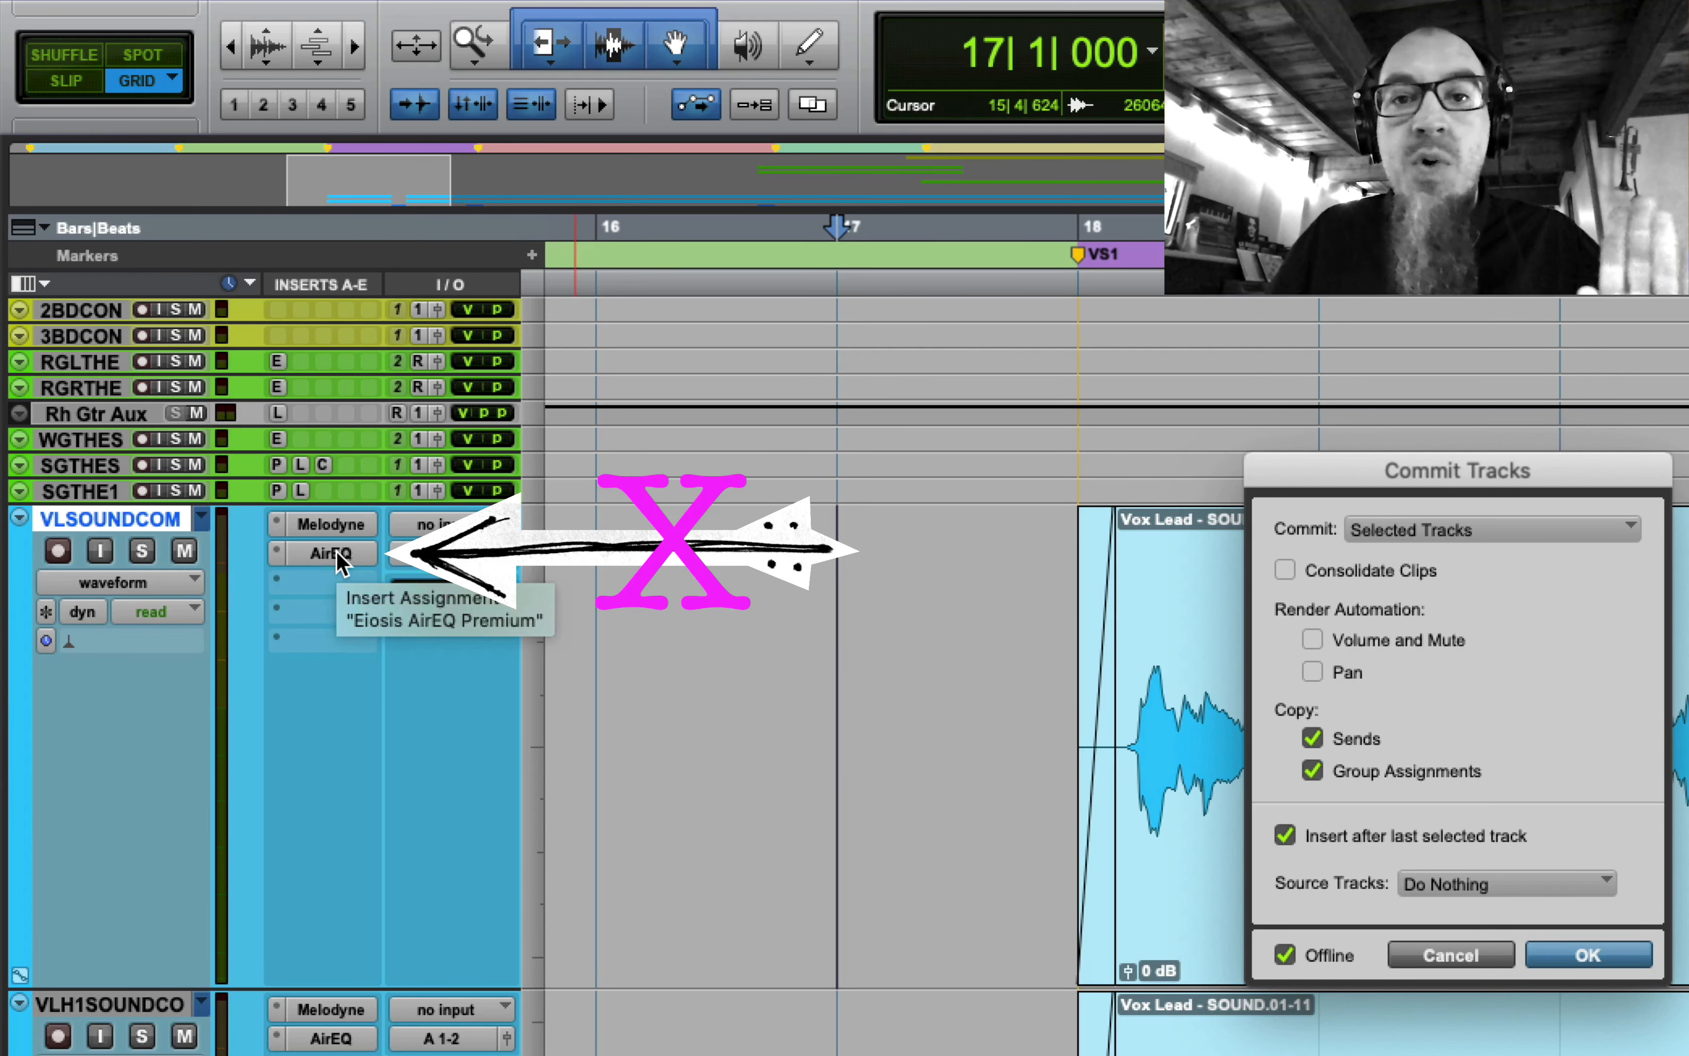
click(1448, 957)
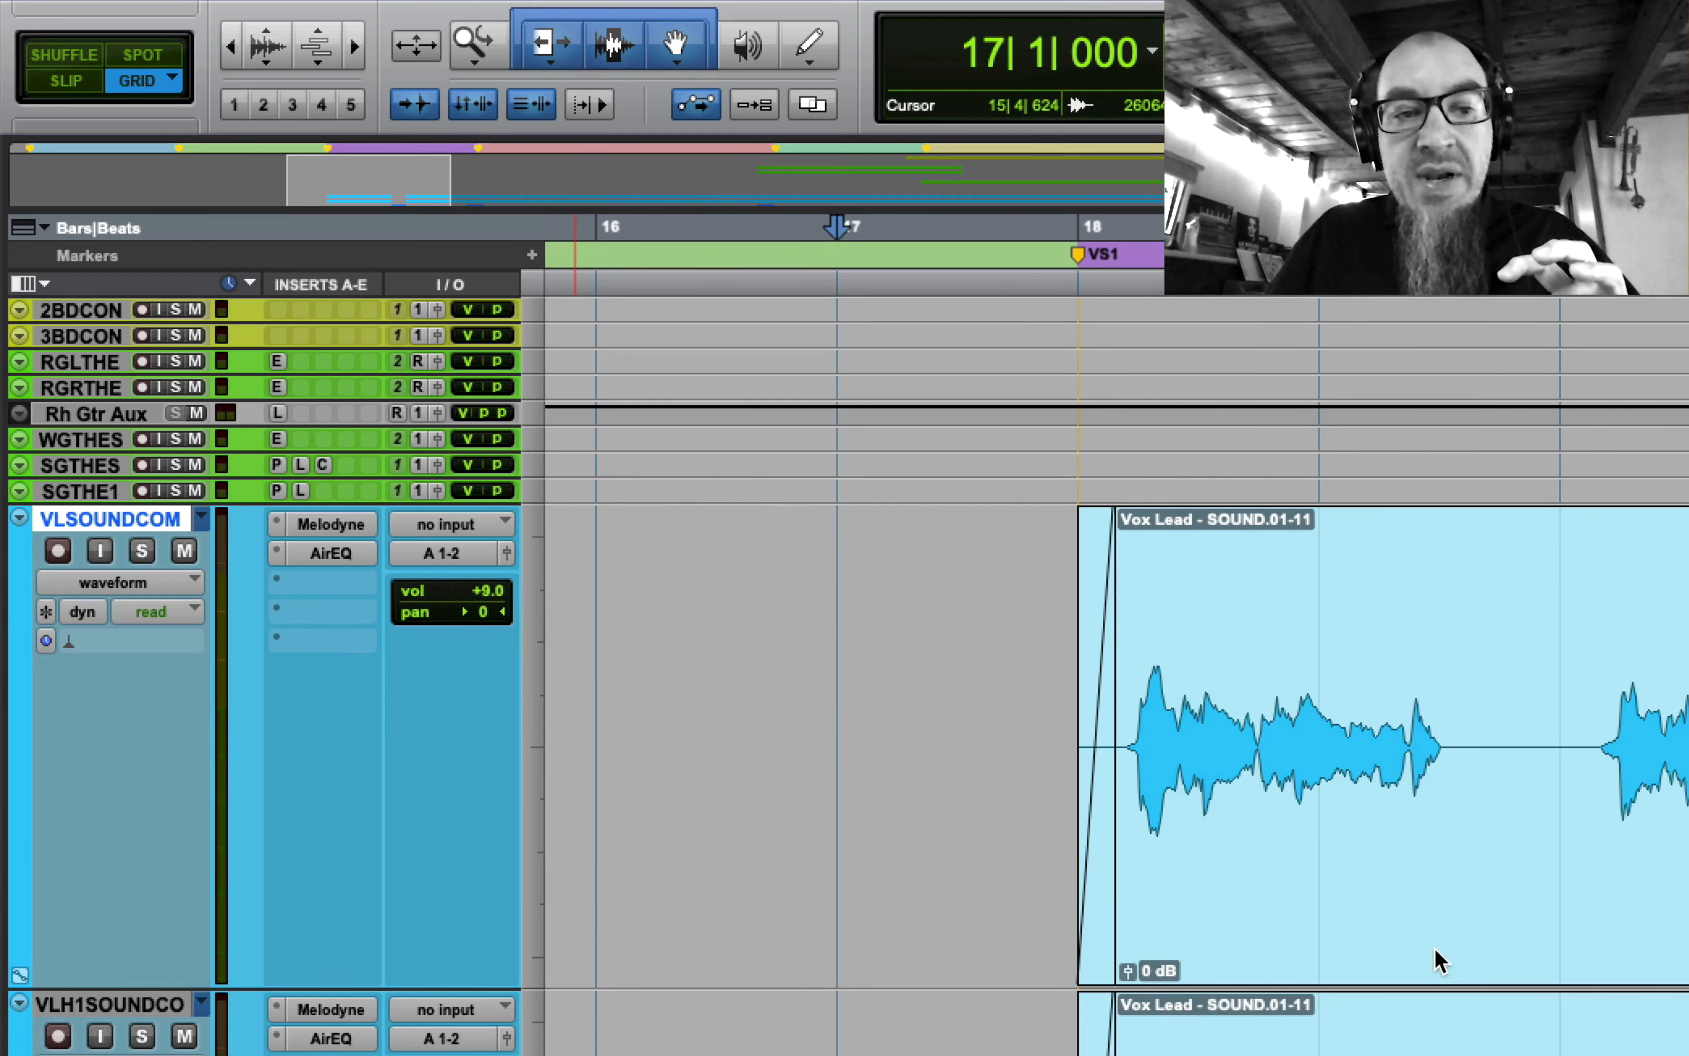
- Bypass AirEQ on the lead vocal track and commit the selected track offline, leaving Source Tracks set to Do Nothing
click(329, 555)
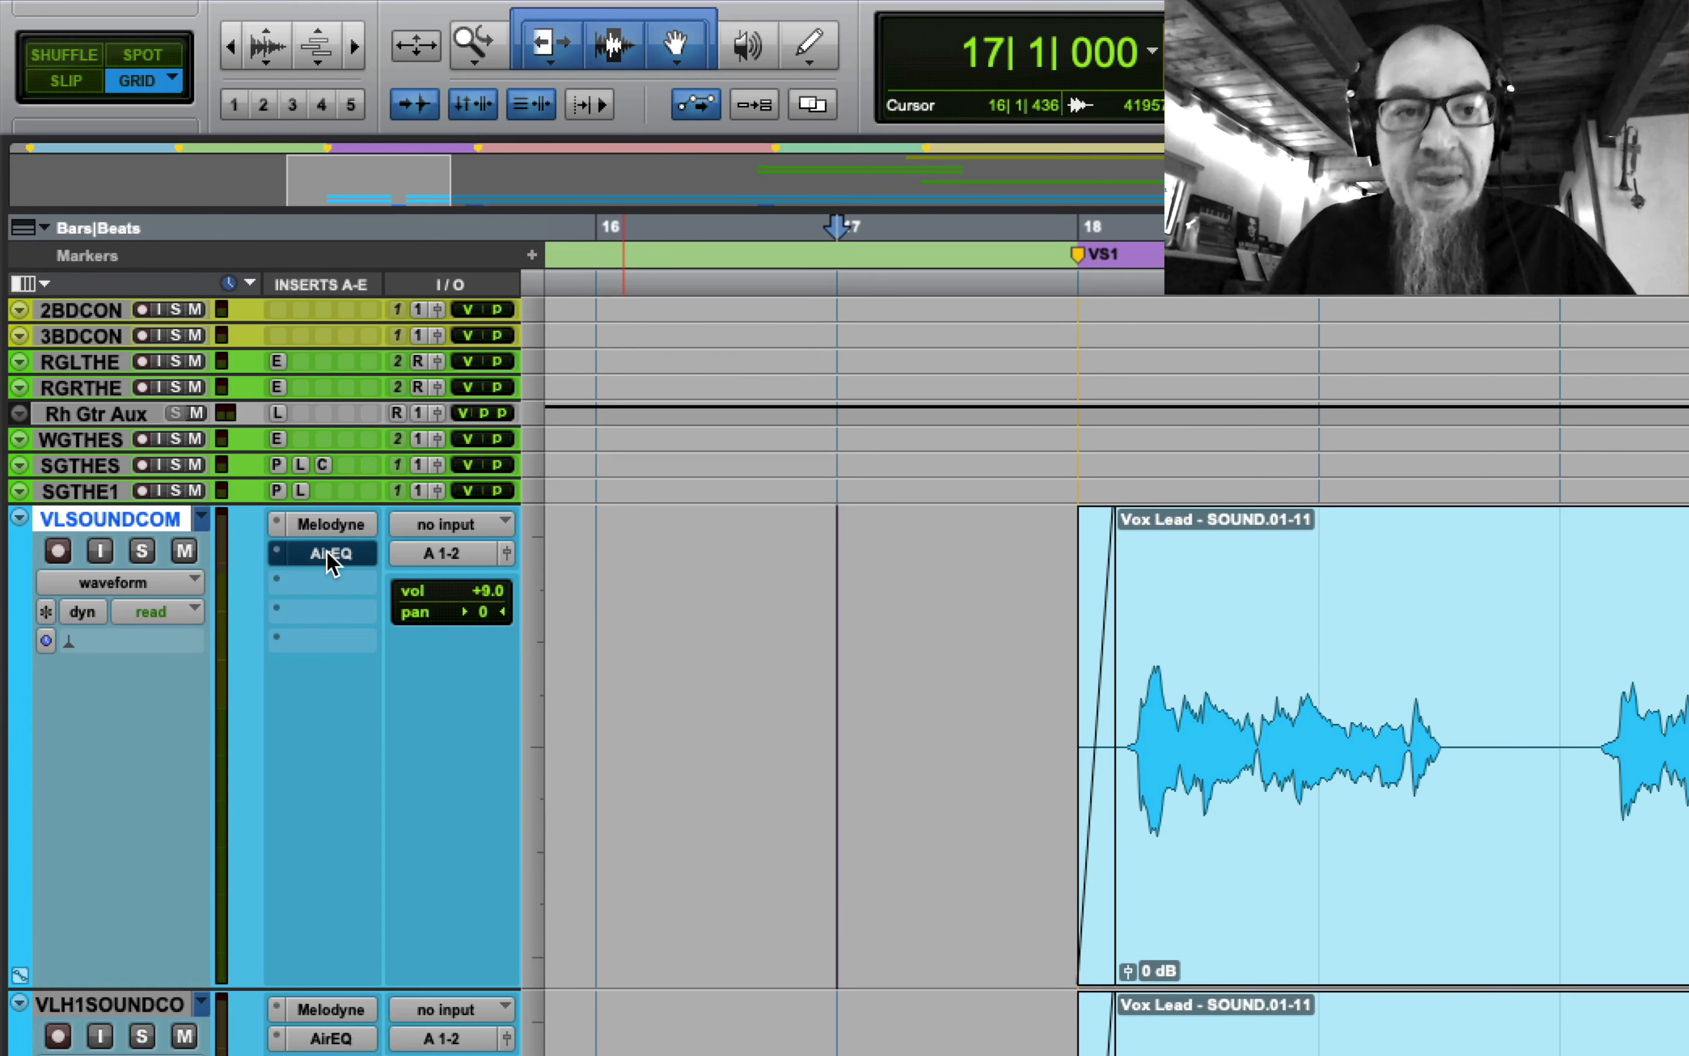
right_click(131, 524)
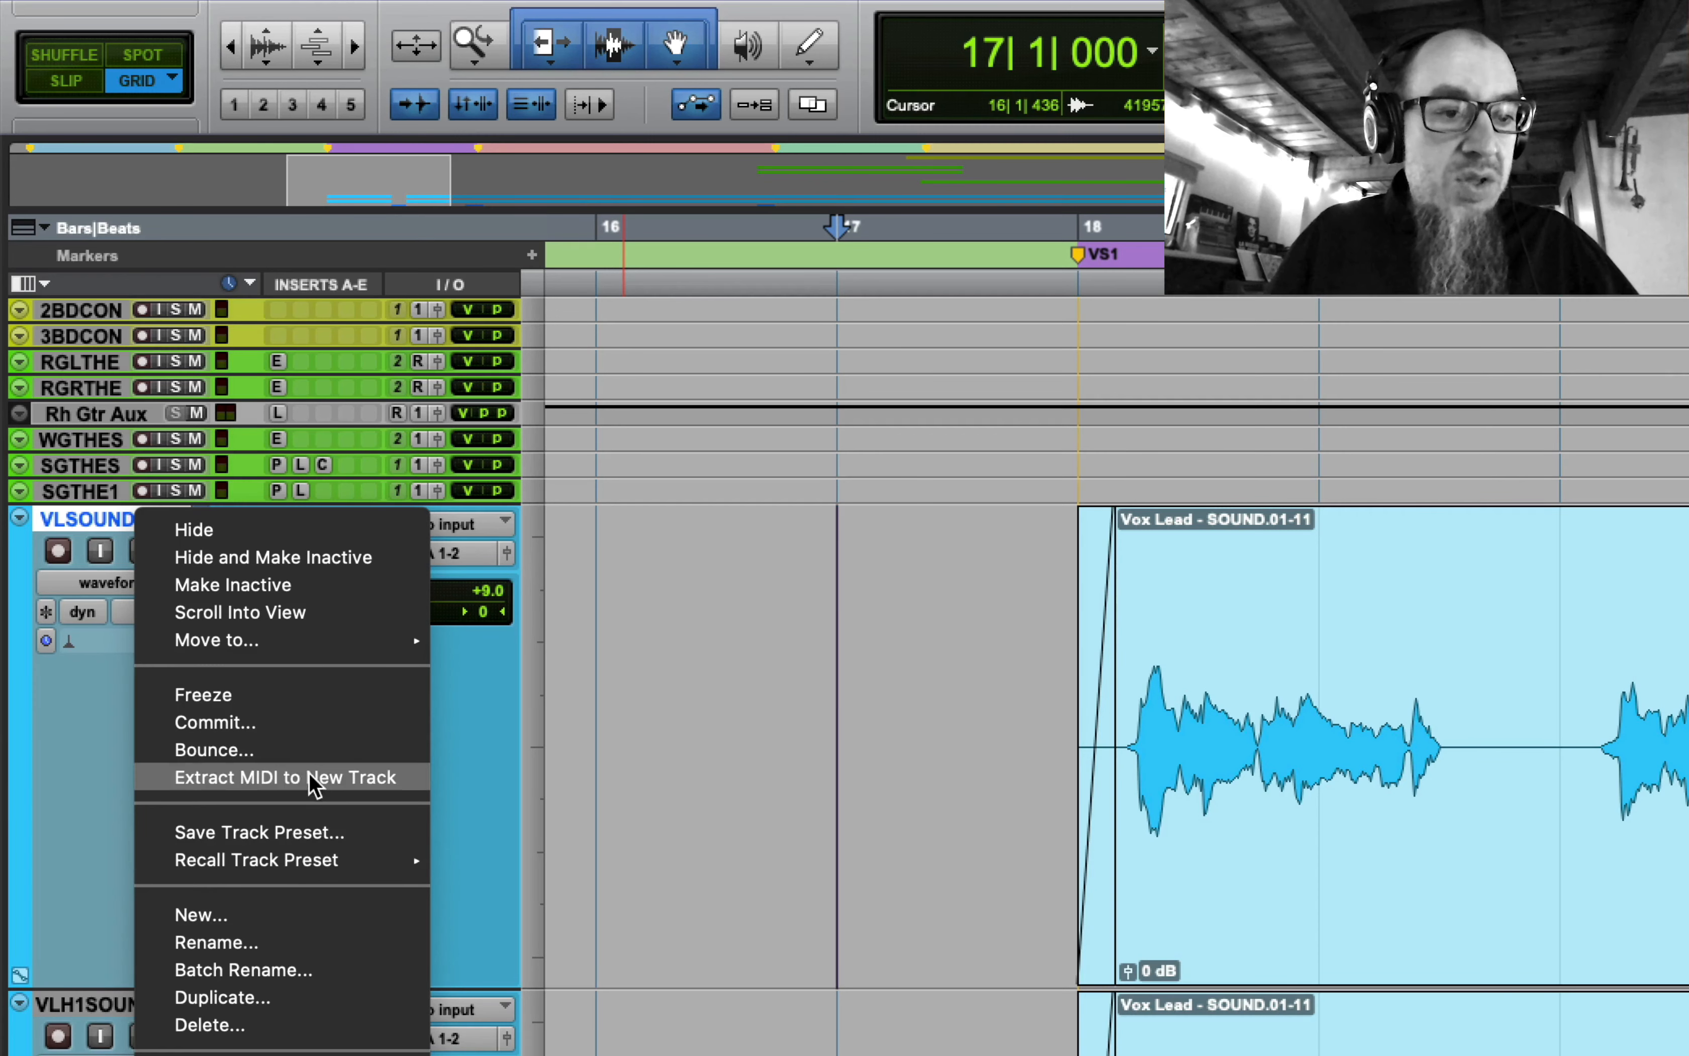
click(317, 723)
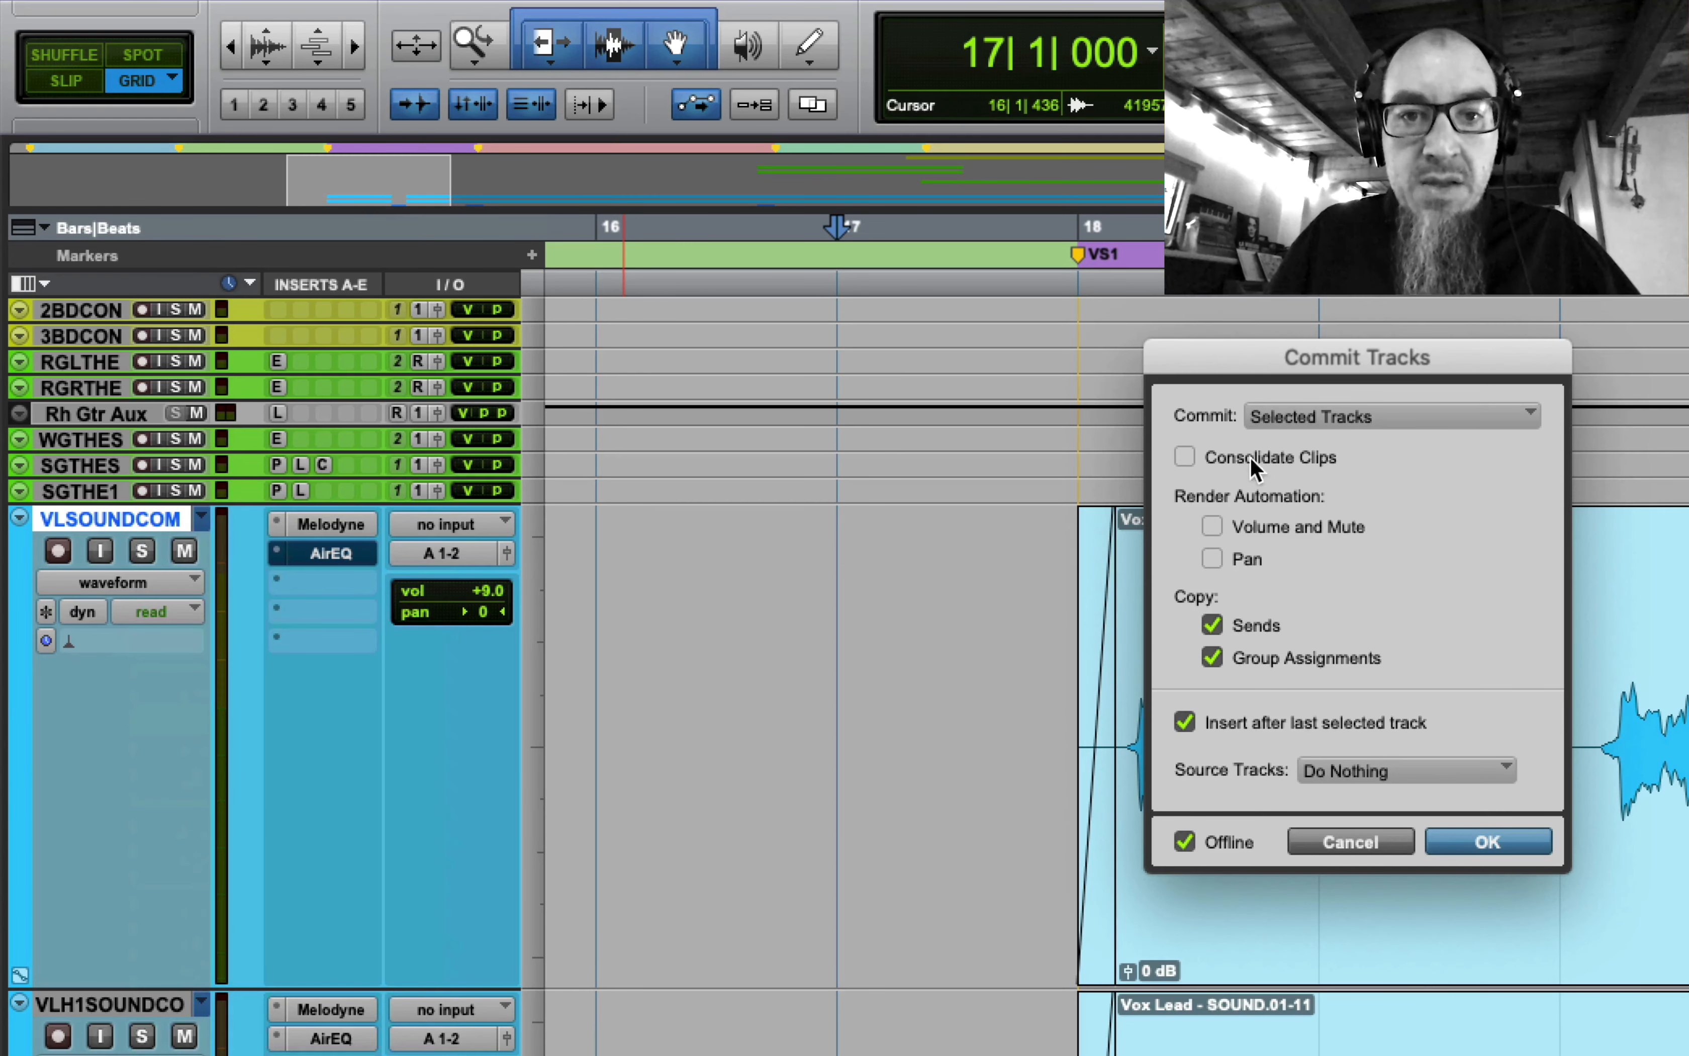
click(1485, 844)
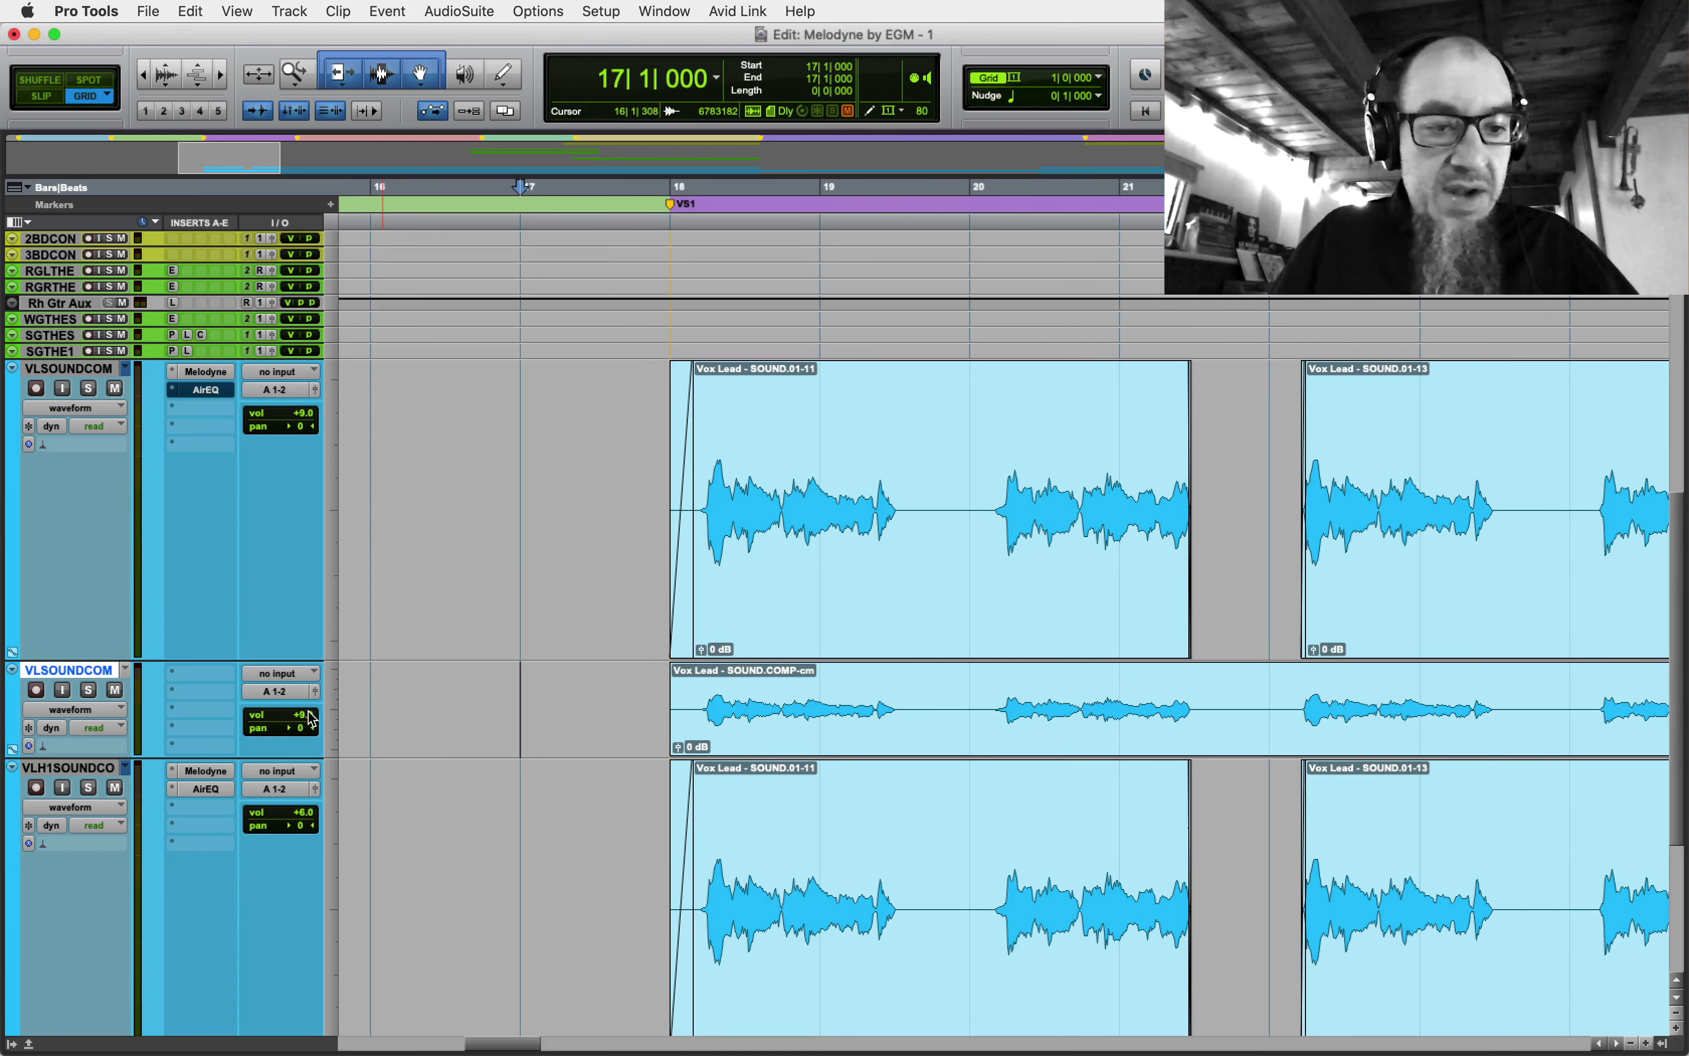
- Set the track heights of both the committed vocal track and the original lead vocal track to large
click(335, 702)
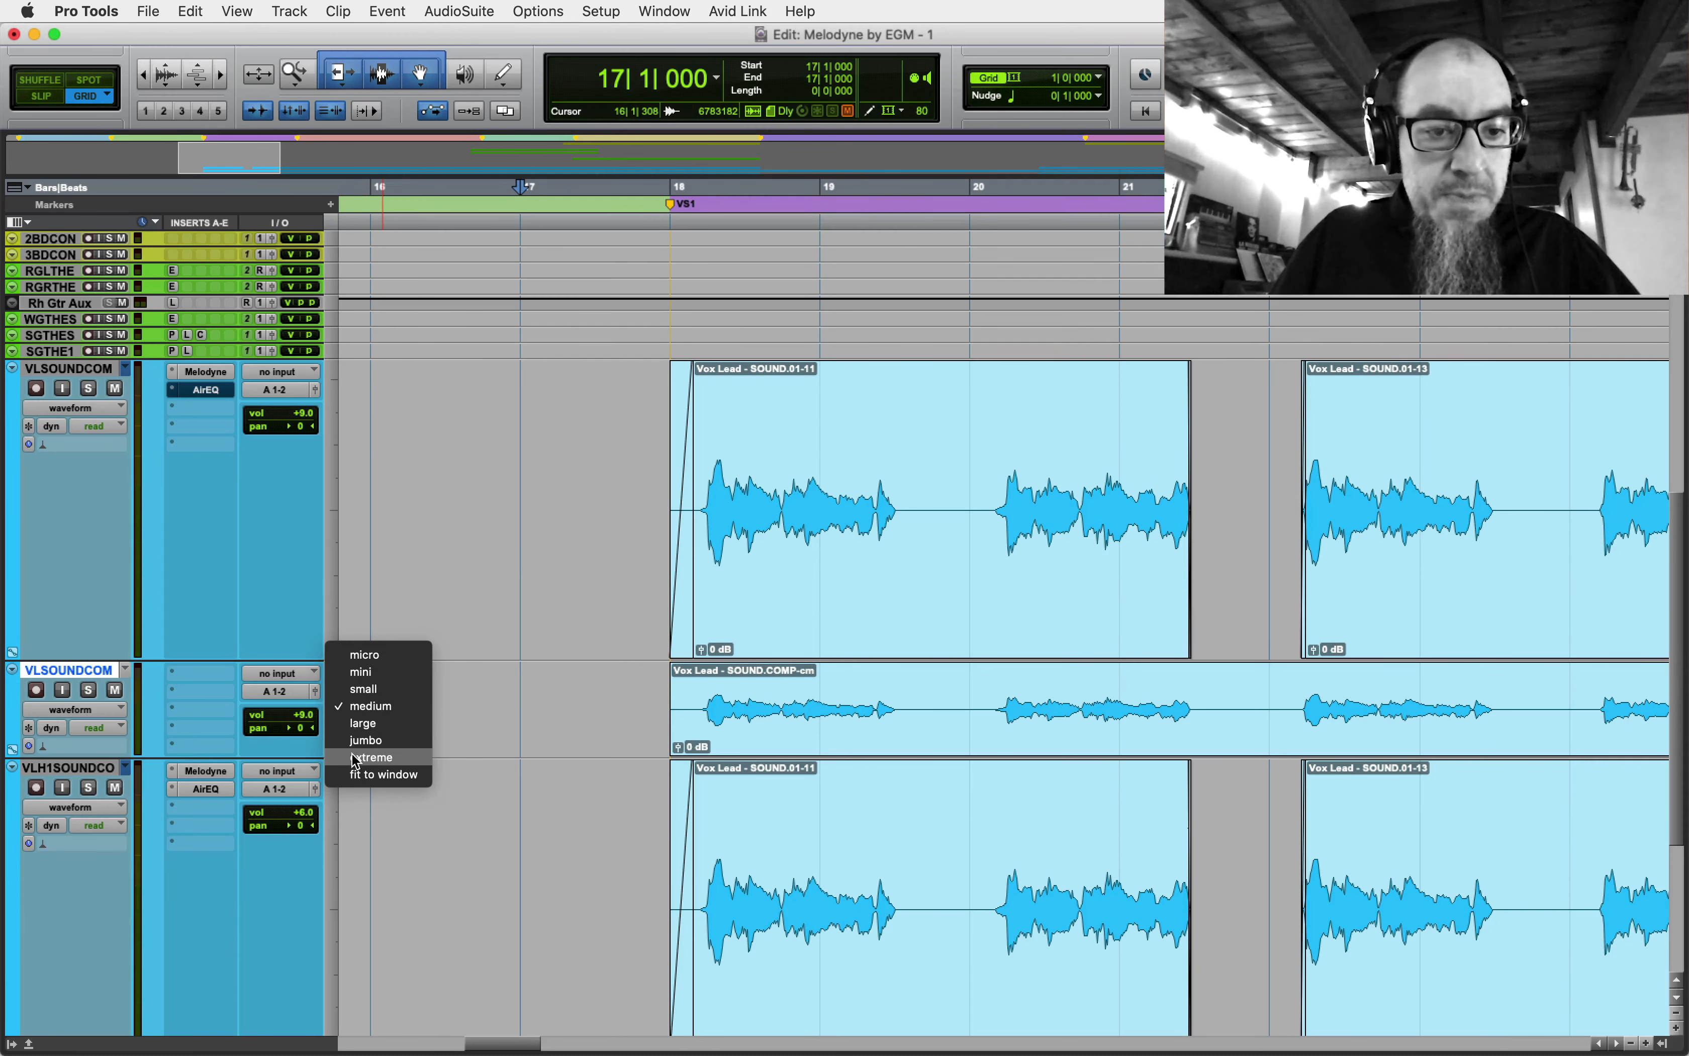
click(363, 723)
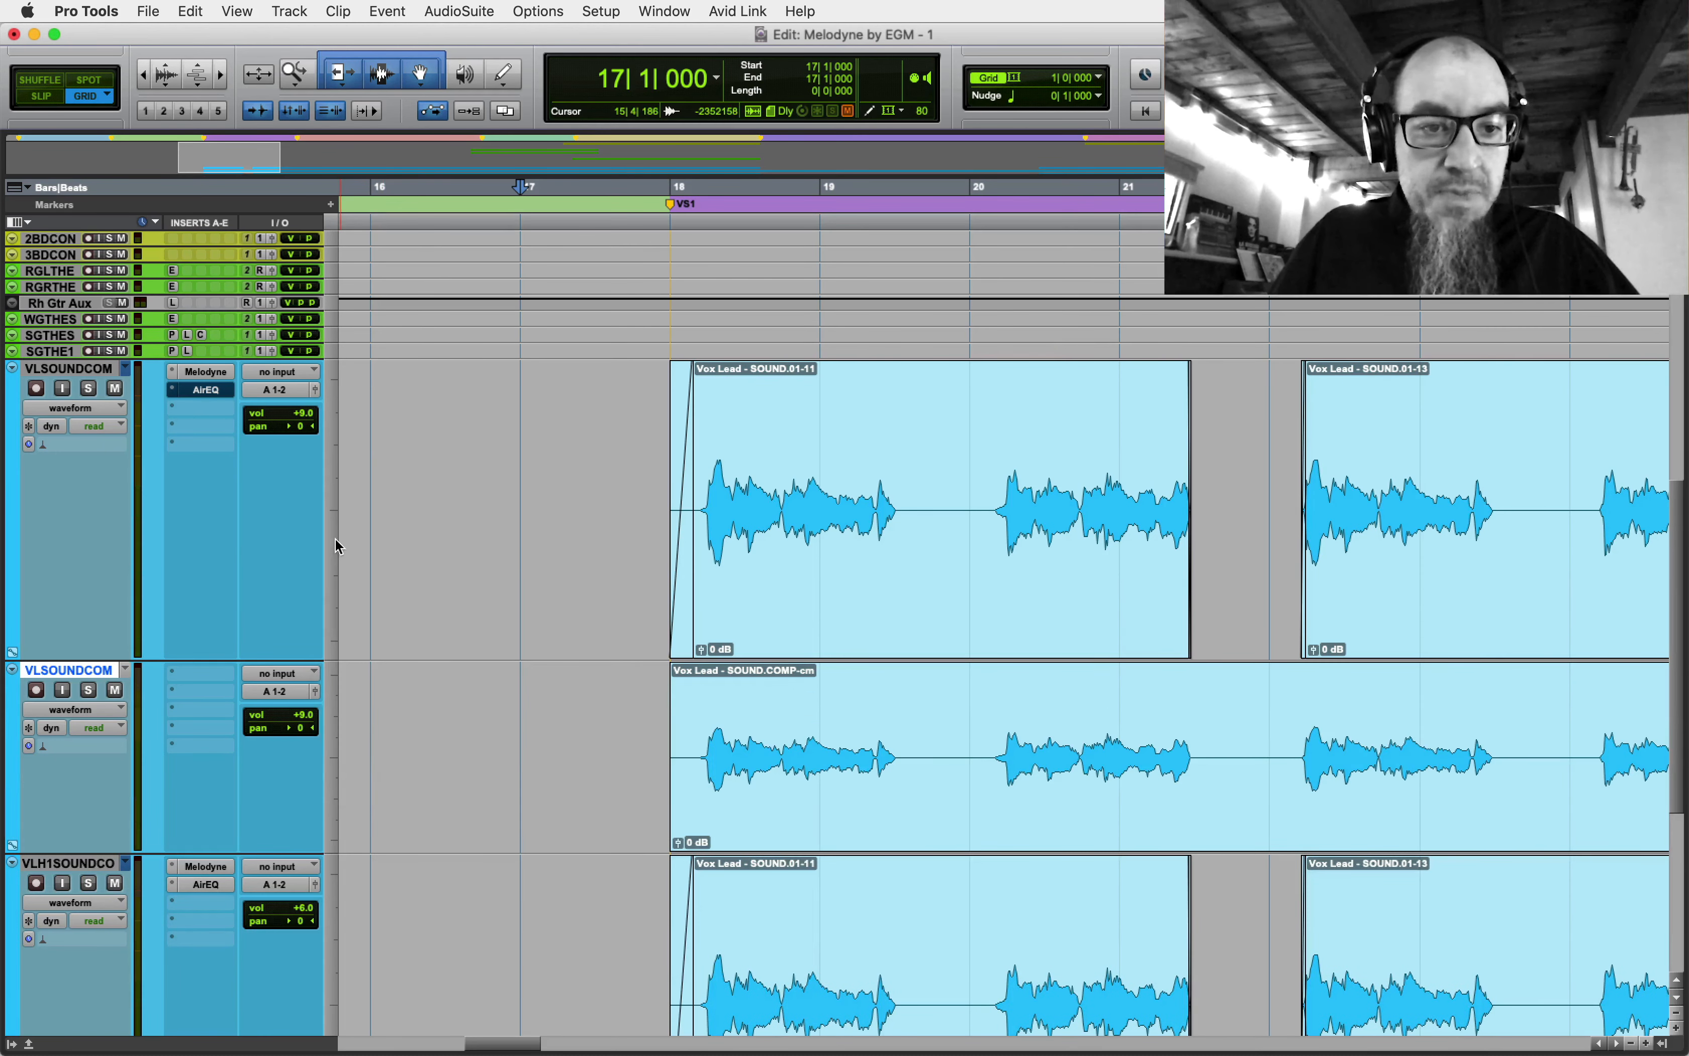
click(338, 534)
click(344, 510)
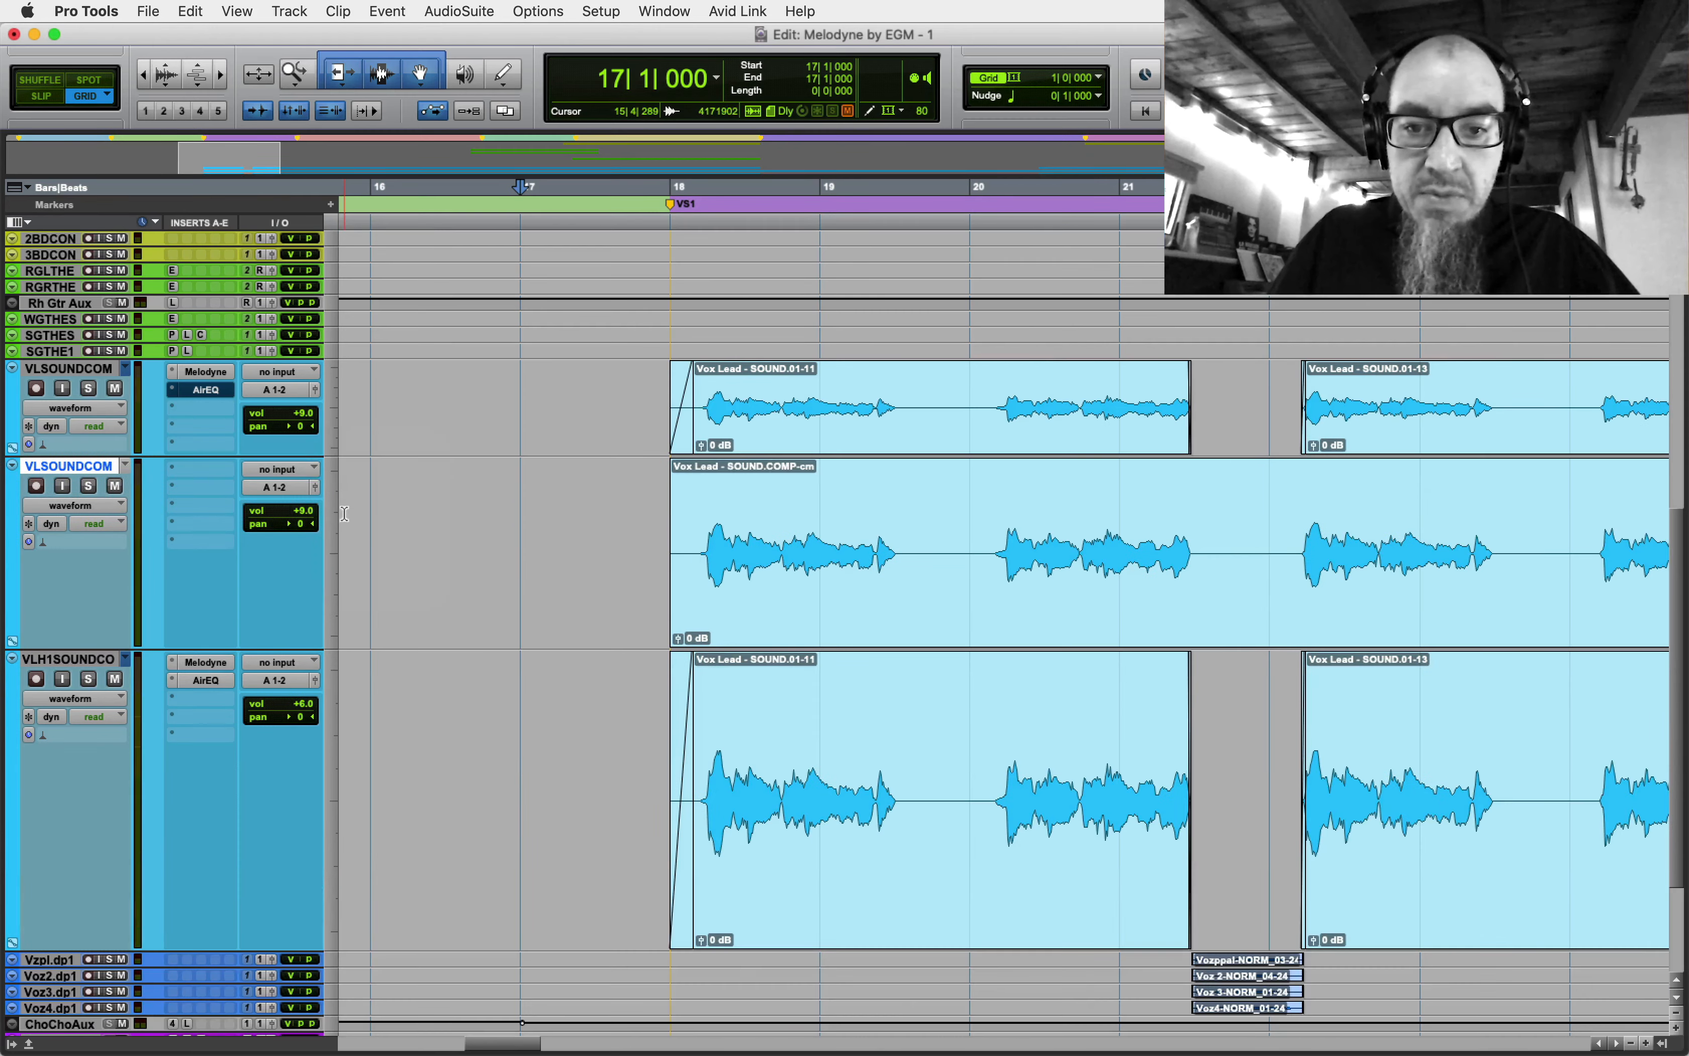
click(334, 402)
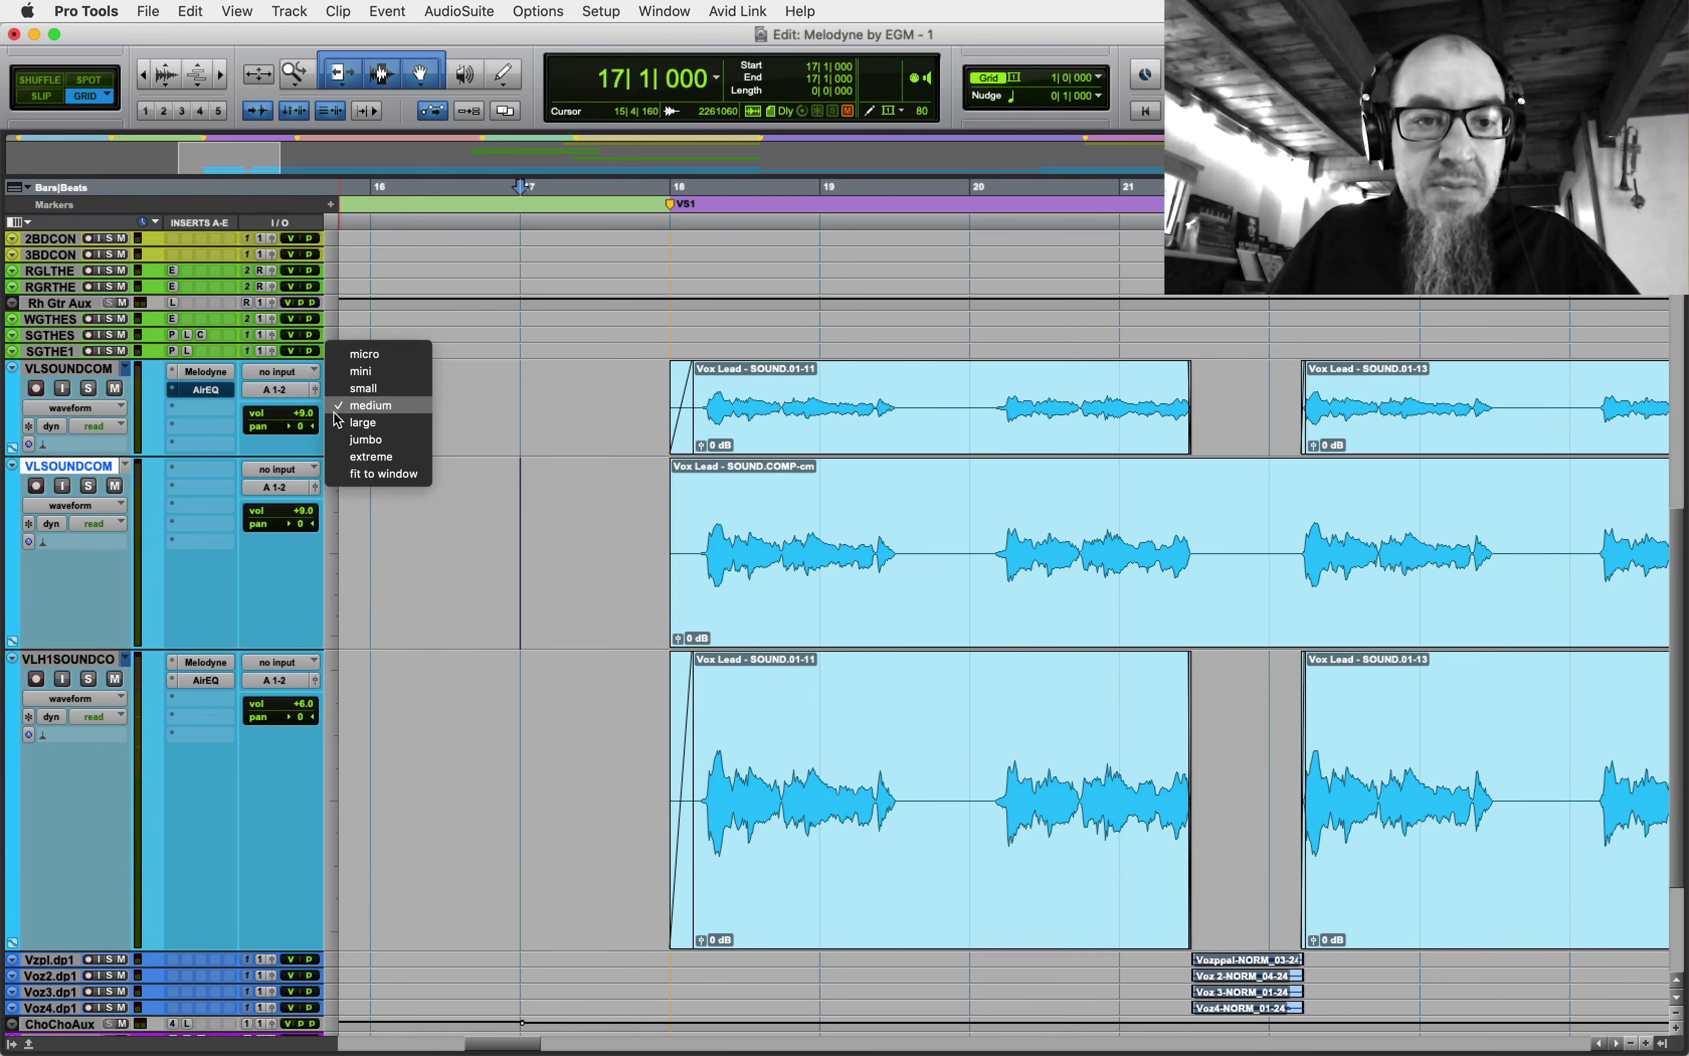
click(337, 422)
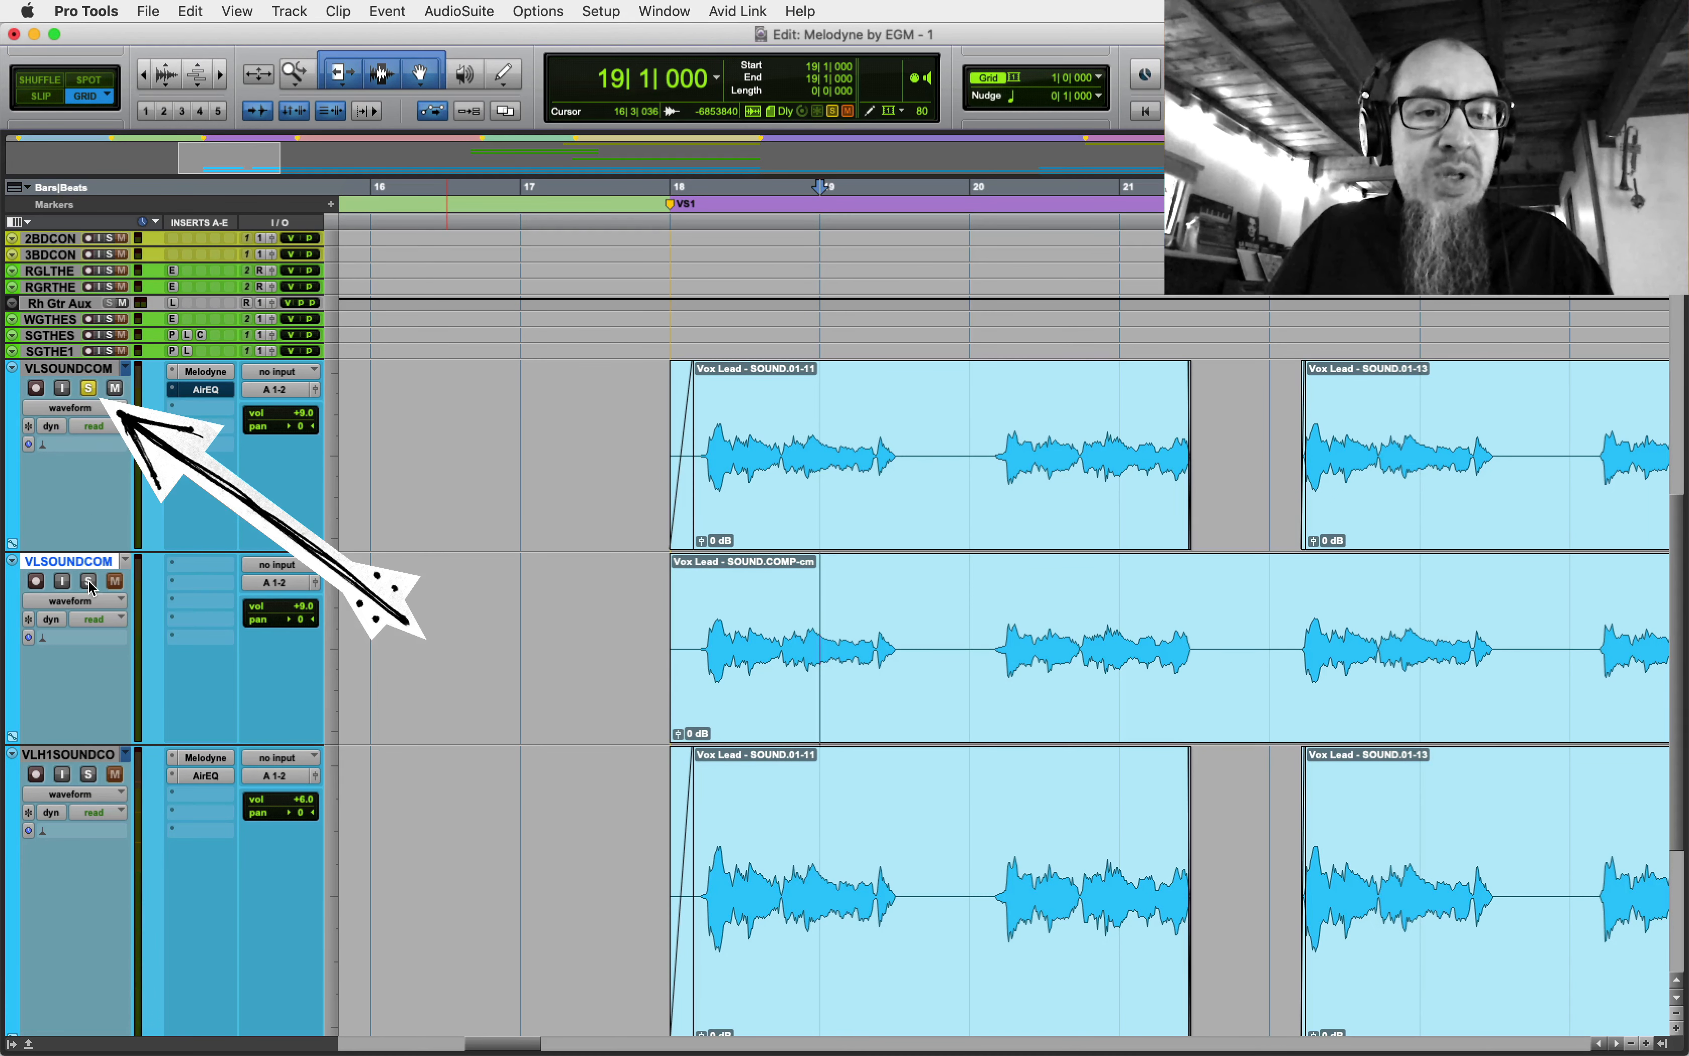
- Play from bar 18 and alternate solo between the original lead and the committed track to compare their sound
click(638, 408)
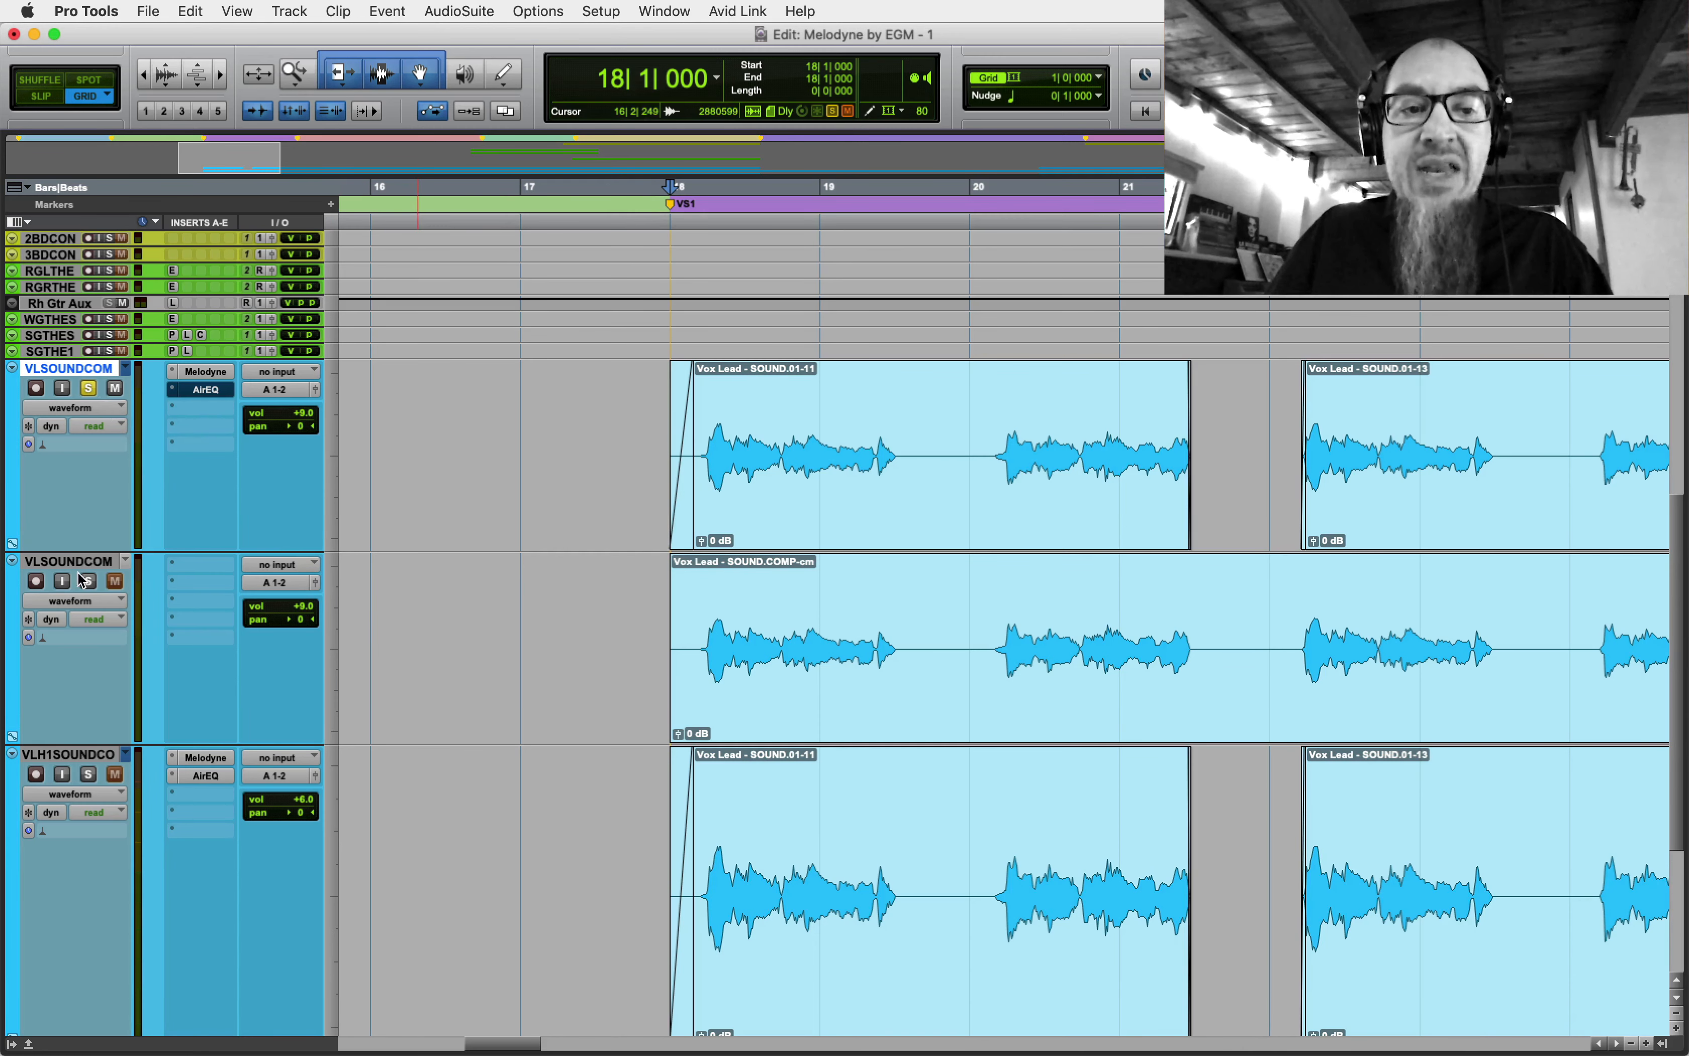
key(space)
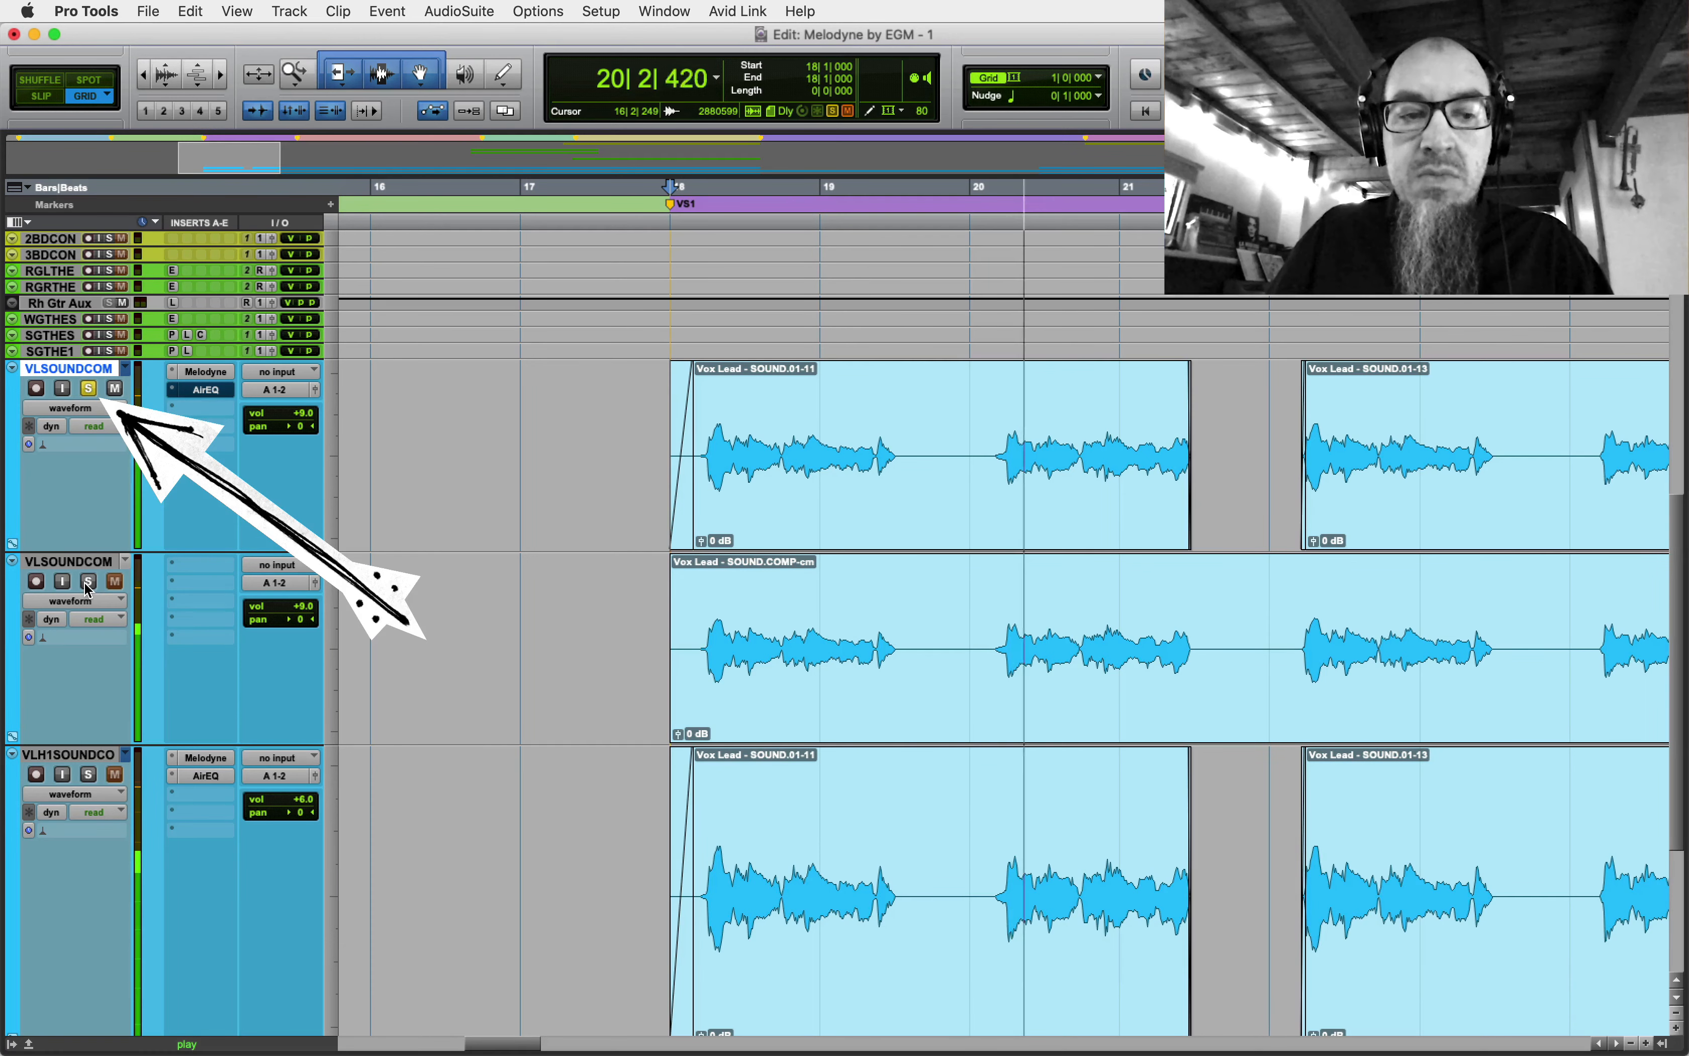
click(88, 582)
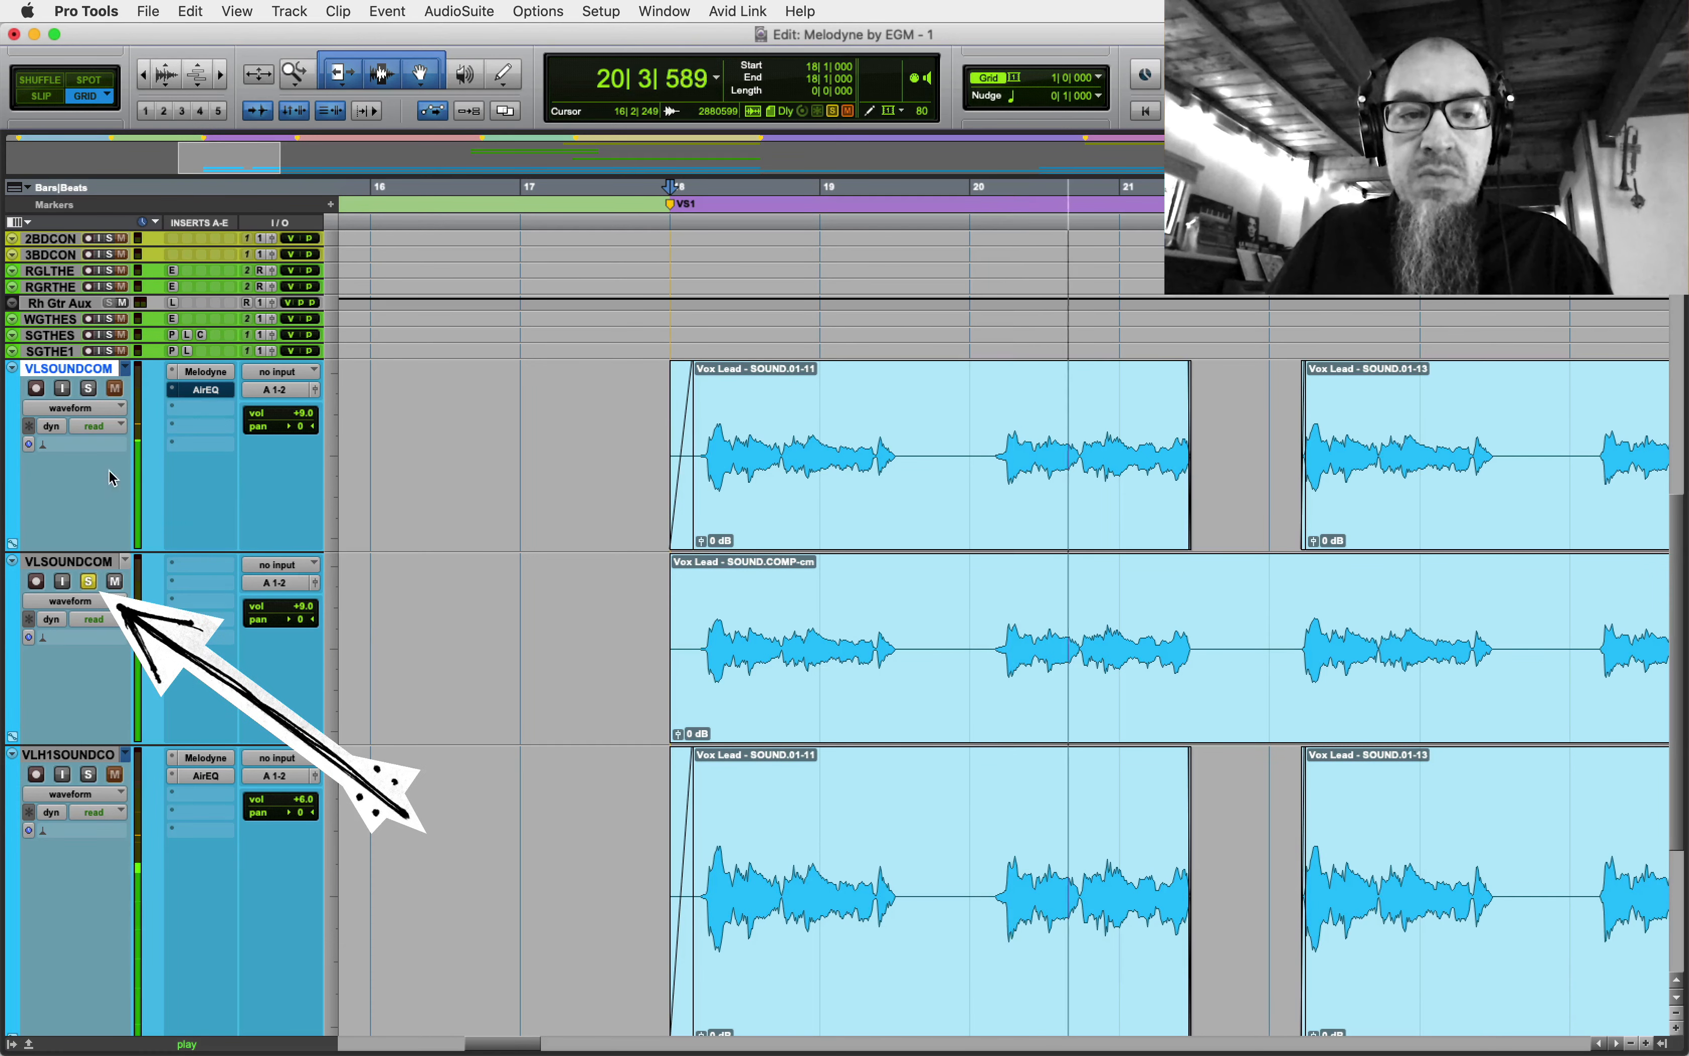
click(90, 389)
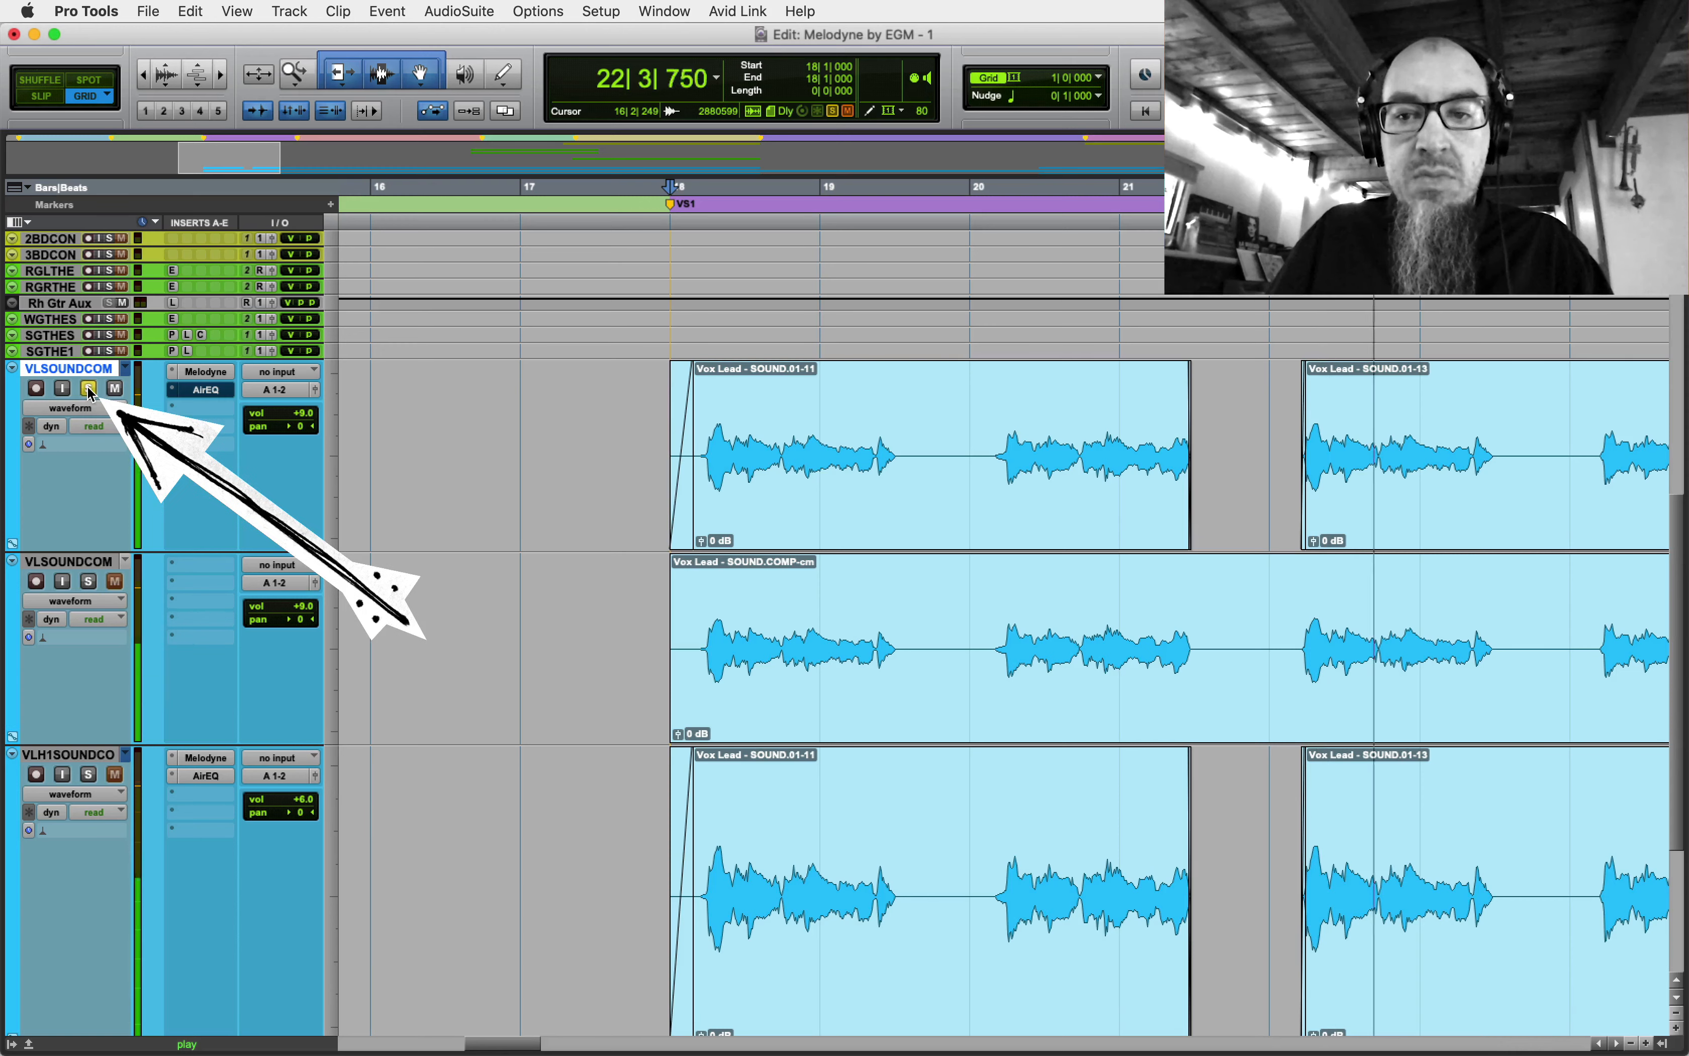
click(89, 581)
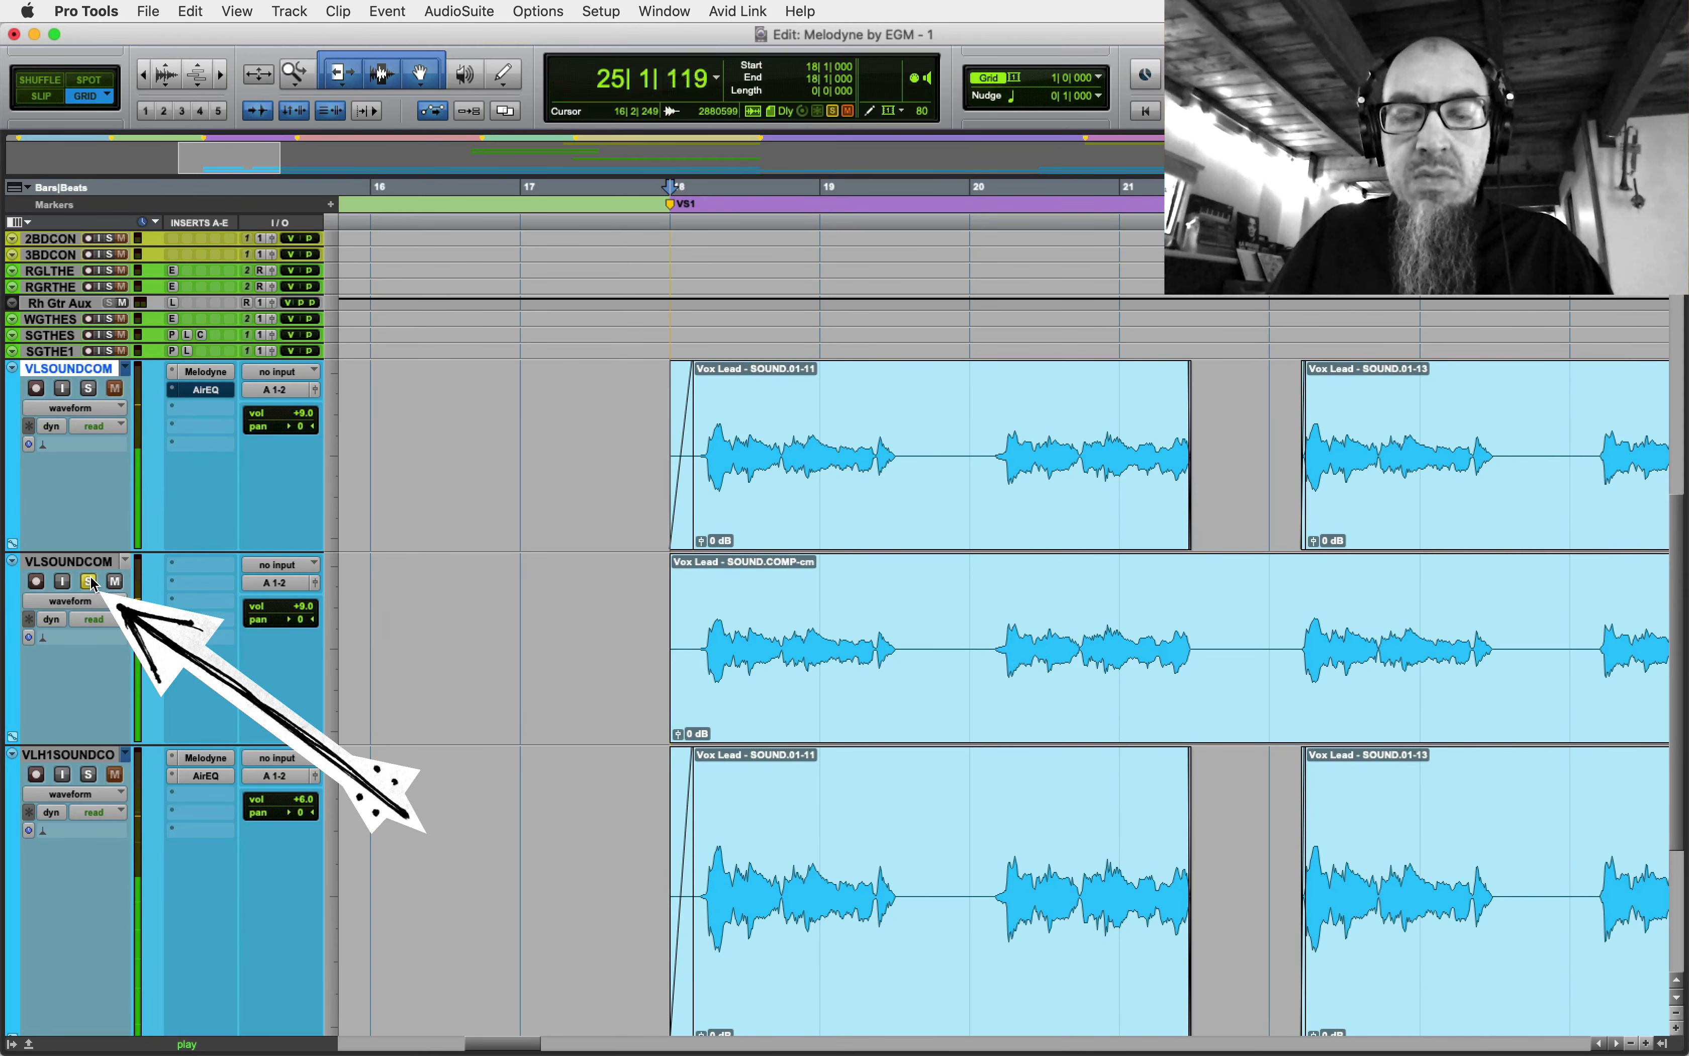
key(space)
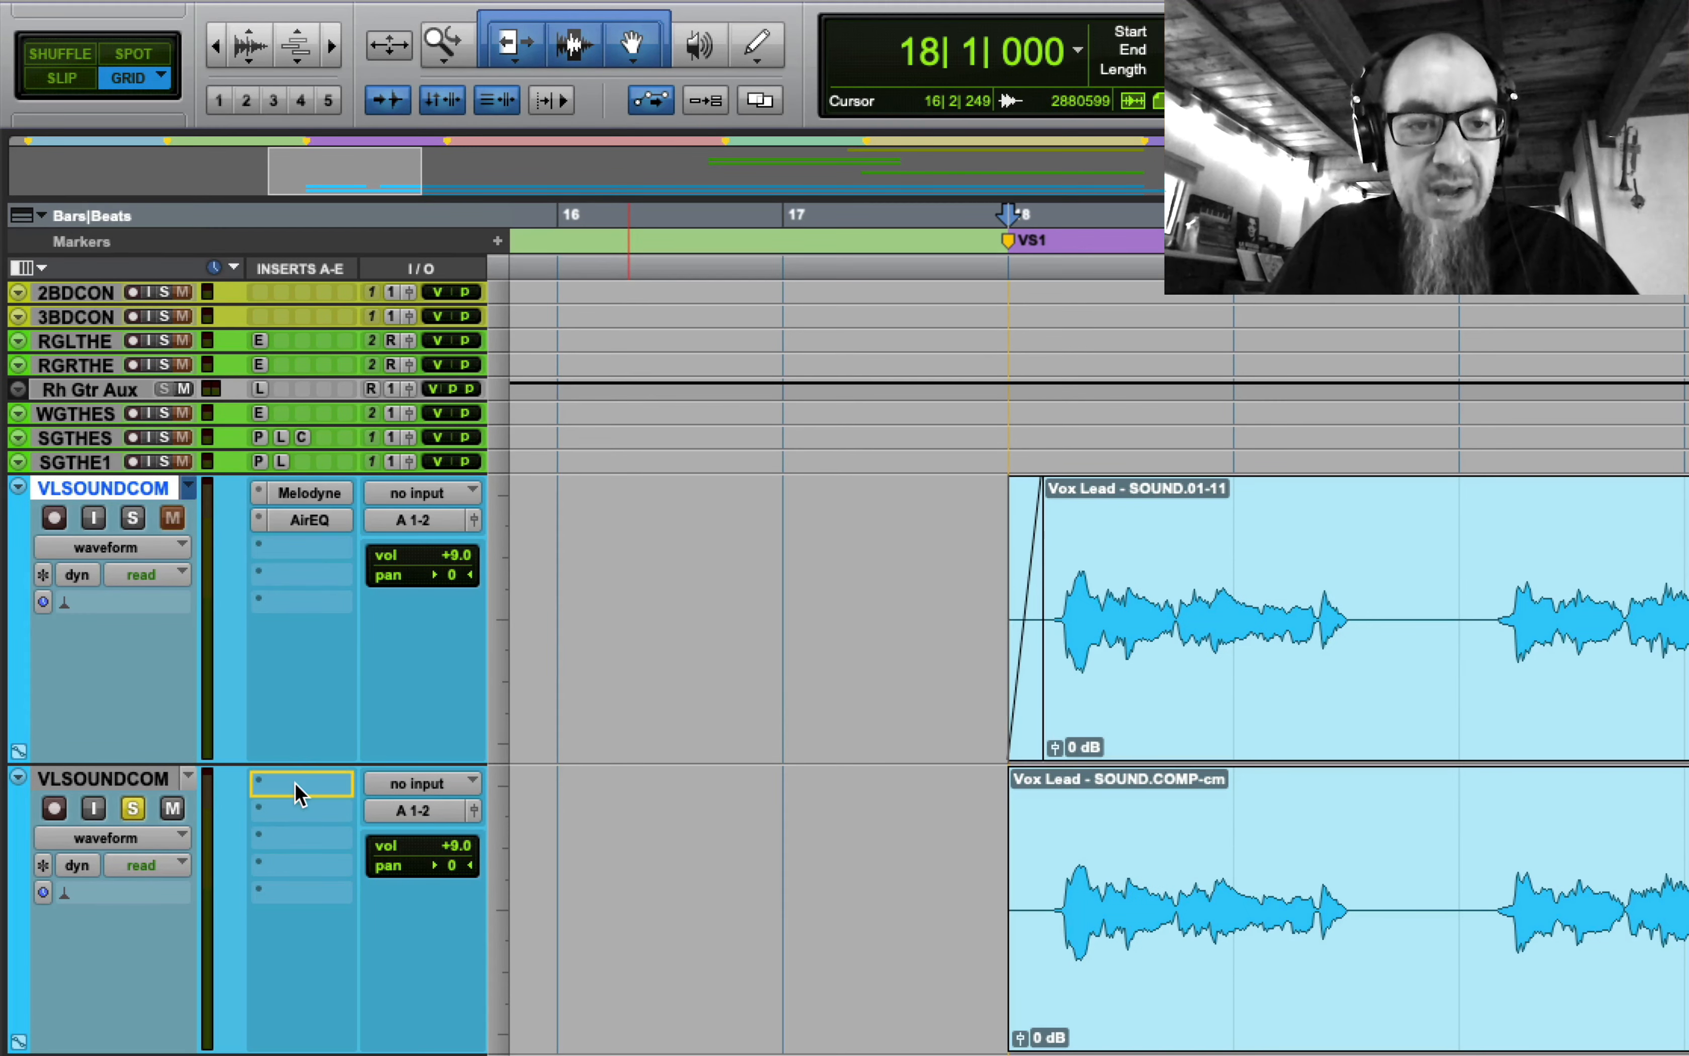
- Copy AirEQ from the original lead vocal track to the committed track's first insert slot
drag(295, 782, 295, 781)
key(r)
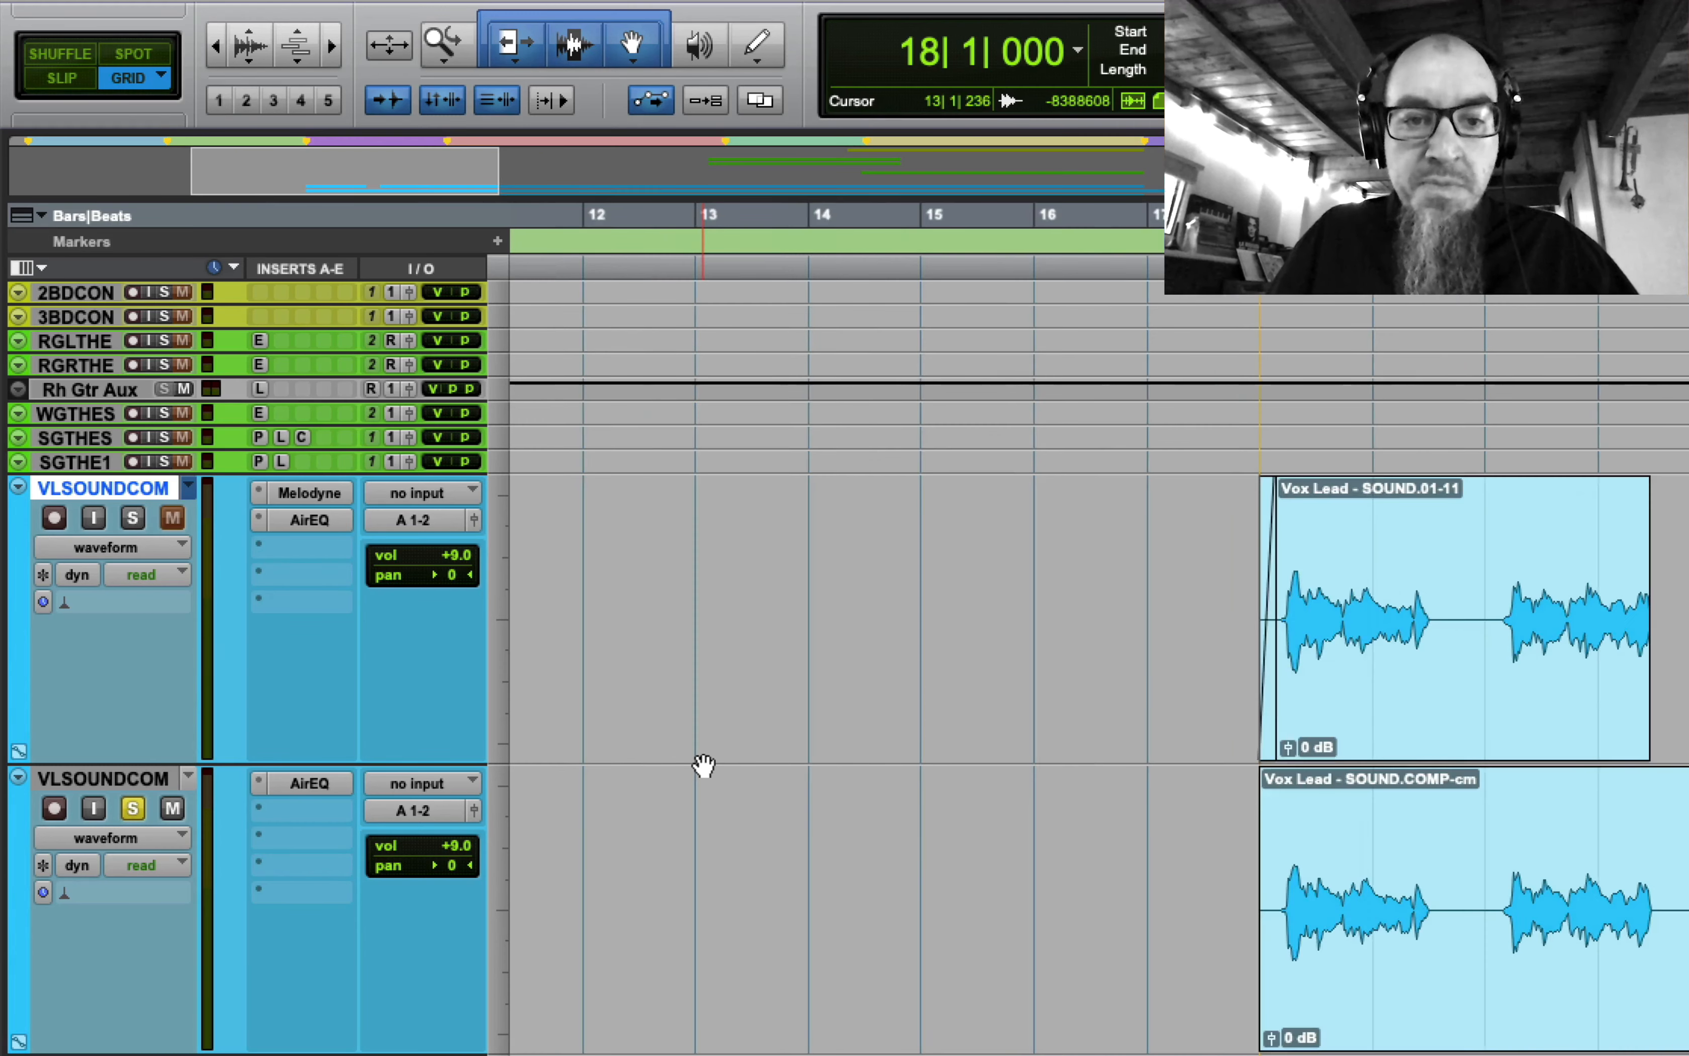
key(r)
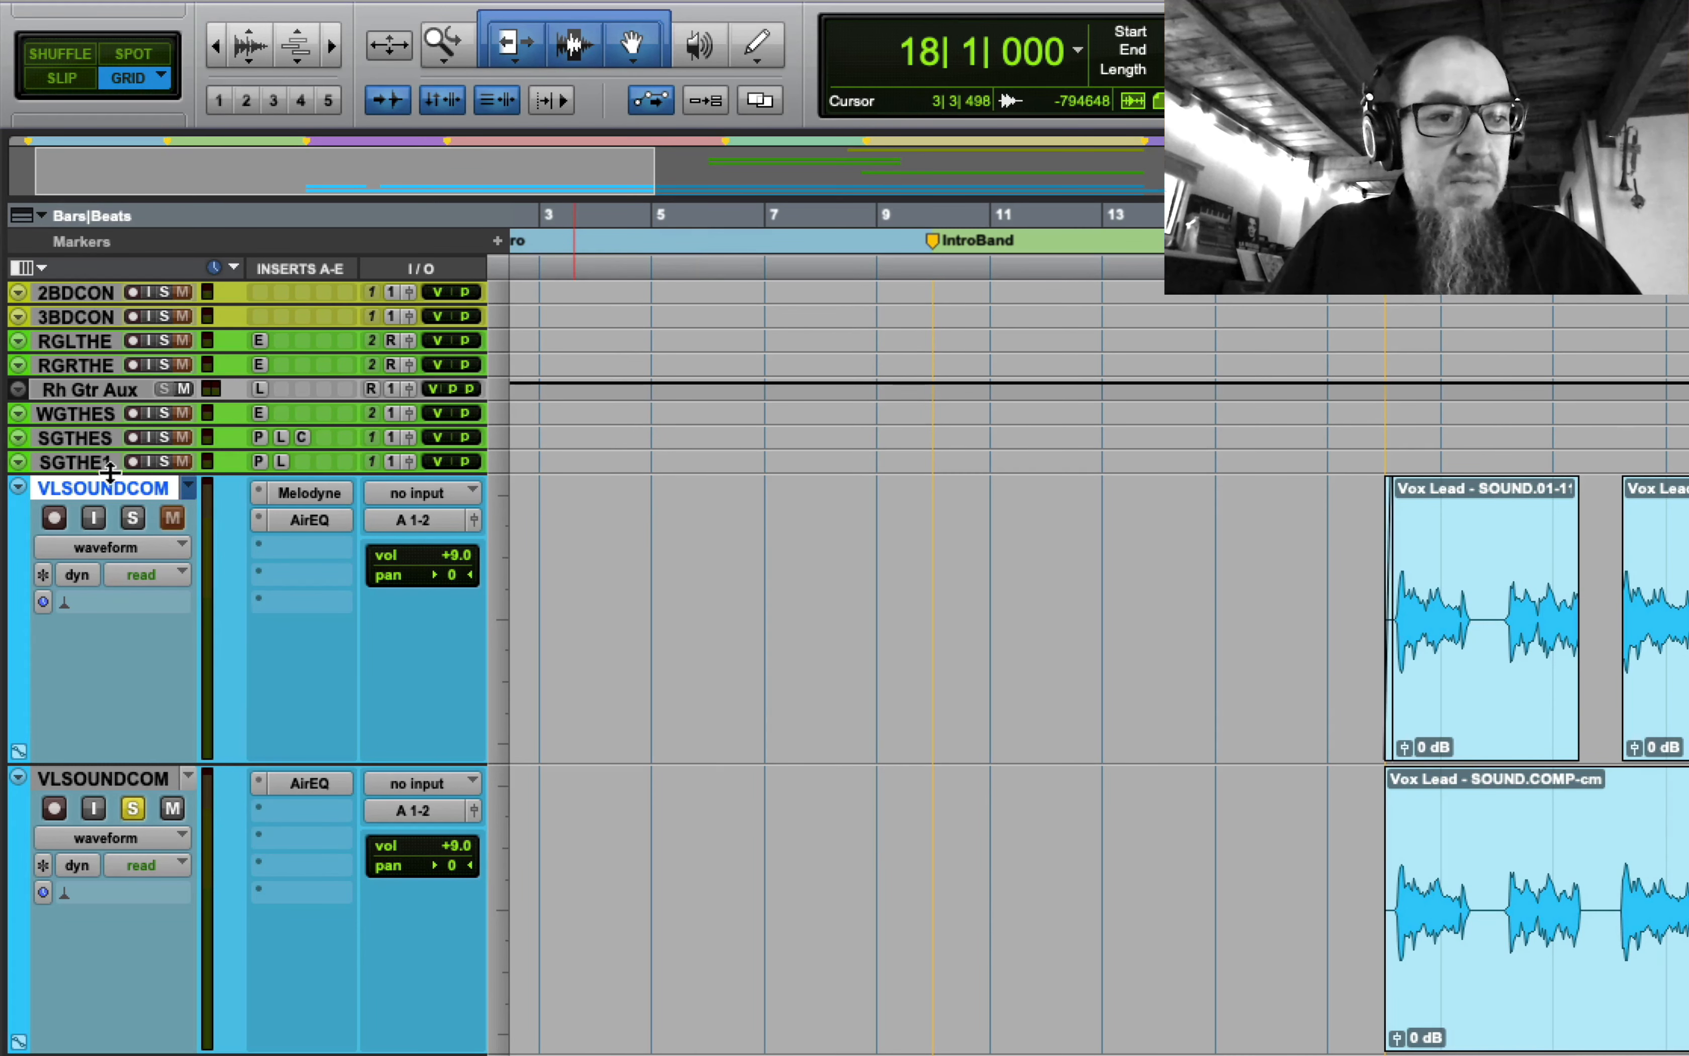
- Hide the original lead vocal track with Melodyne and make it inactive
click(1325, 573)
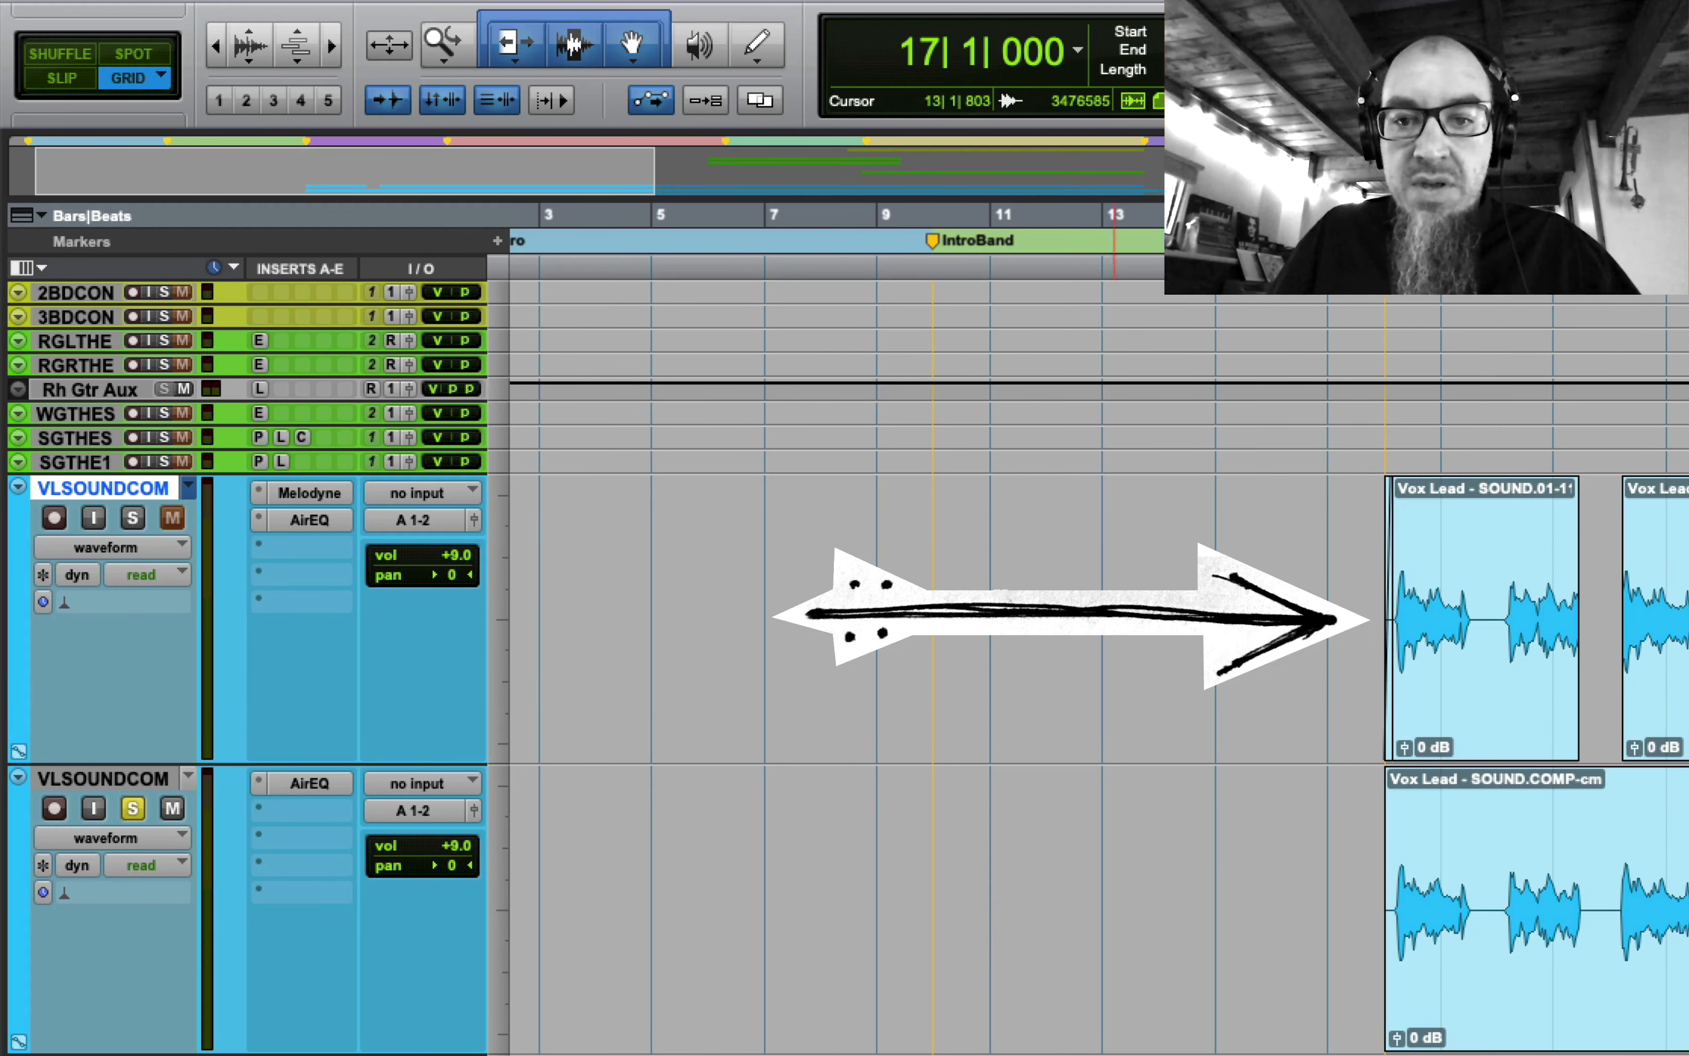
right_click(126, 486)
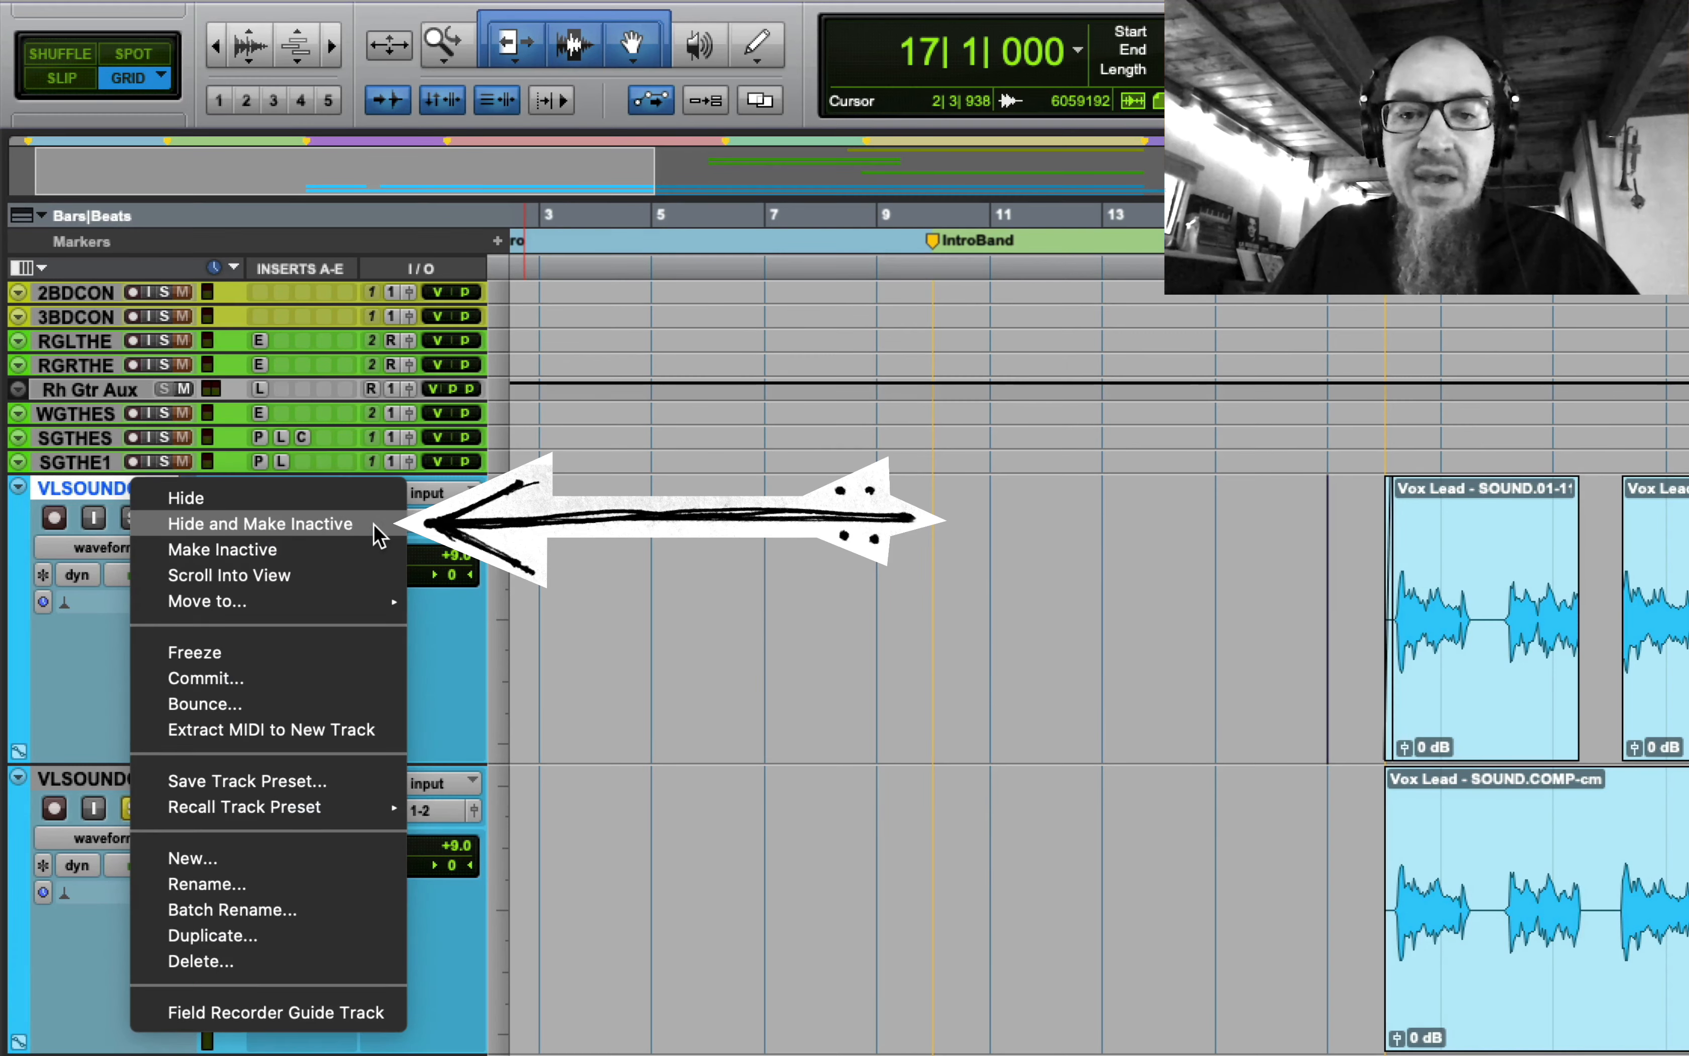
click(345, 524)
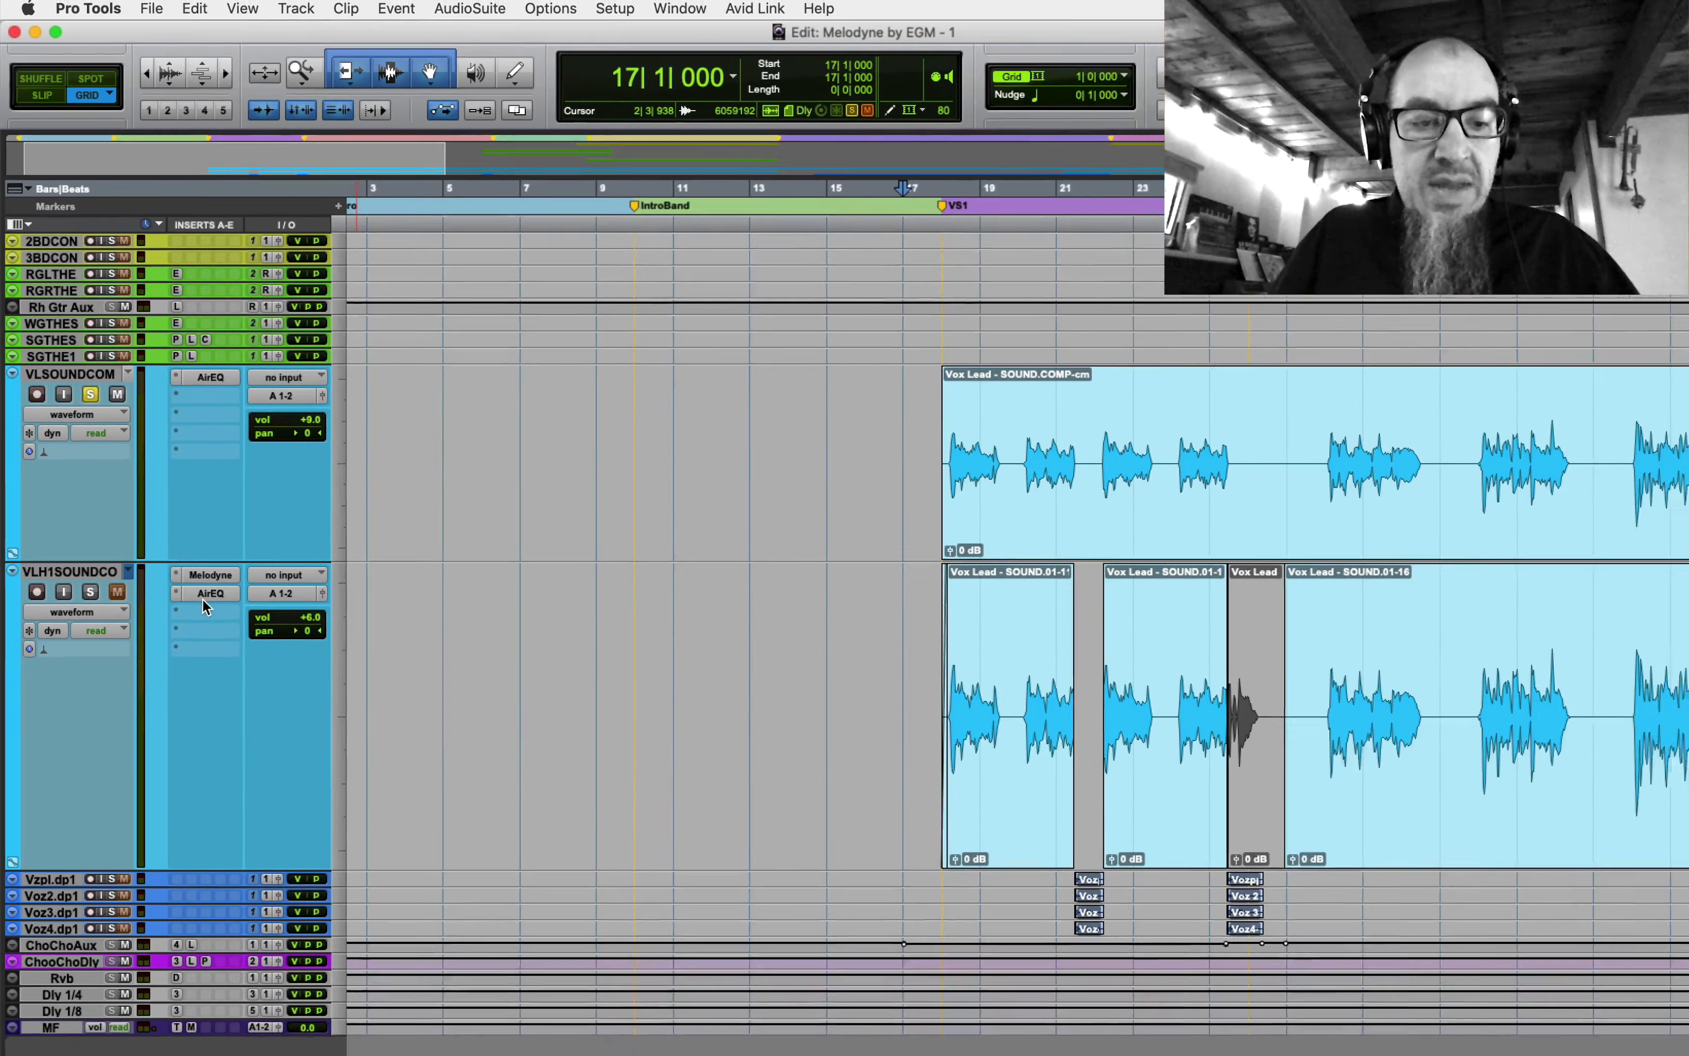
- Bypass AirEQ on the harmony vocal track and commit the selected track offline, leaving Source Tracks set to Do Nothing
super+click(237, 675)
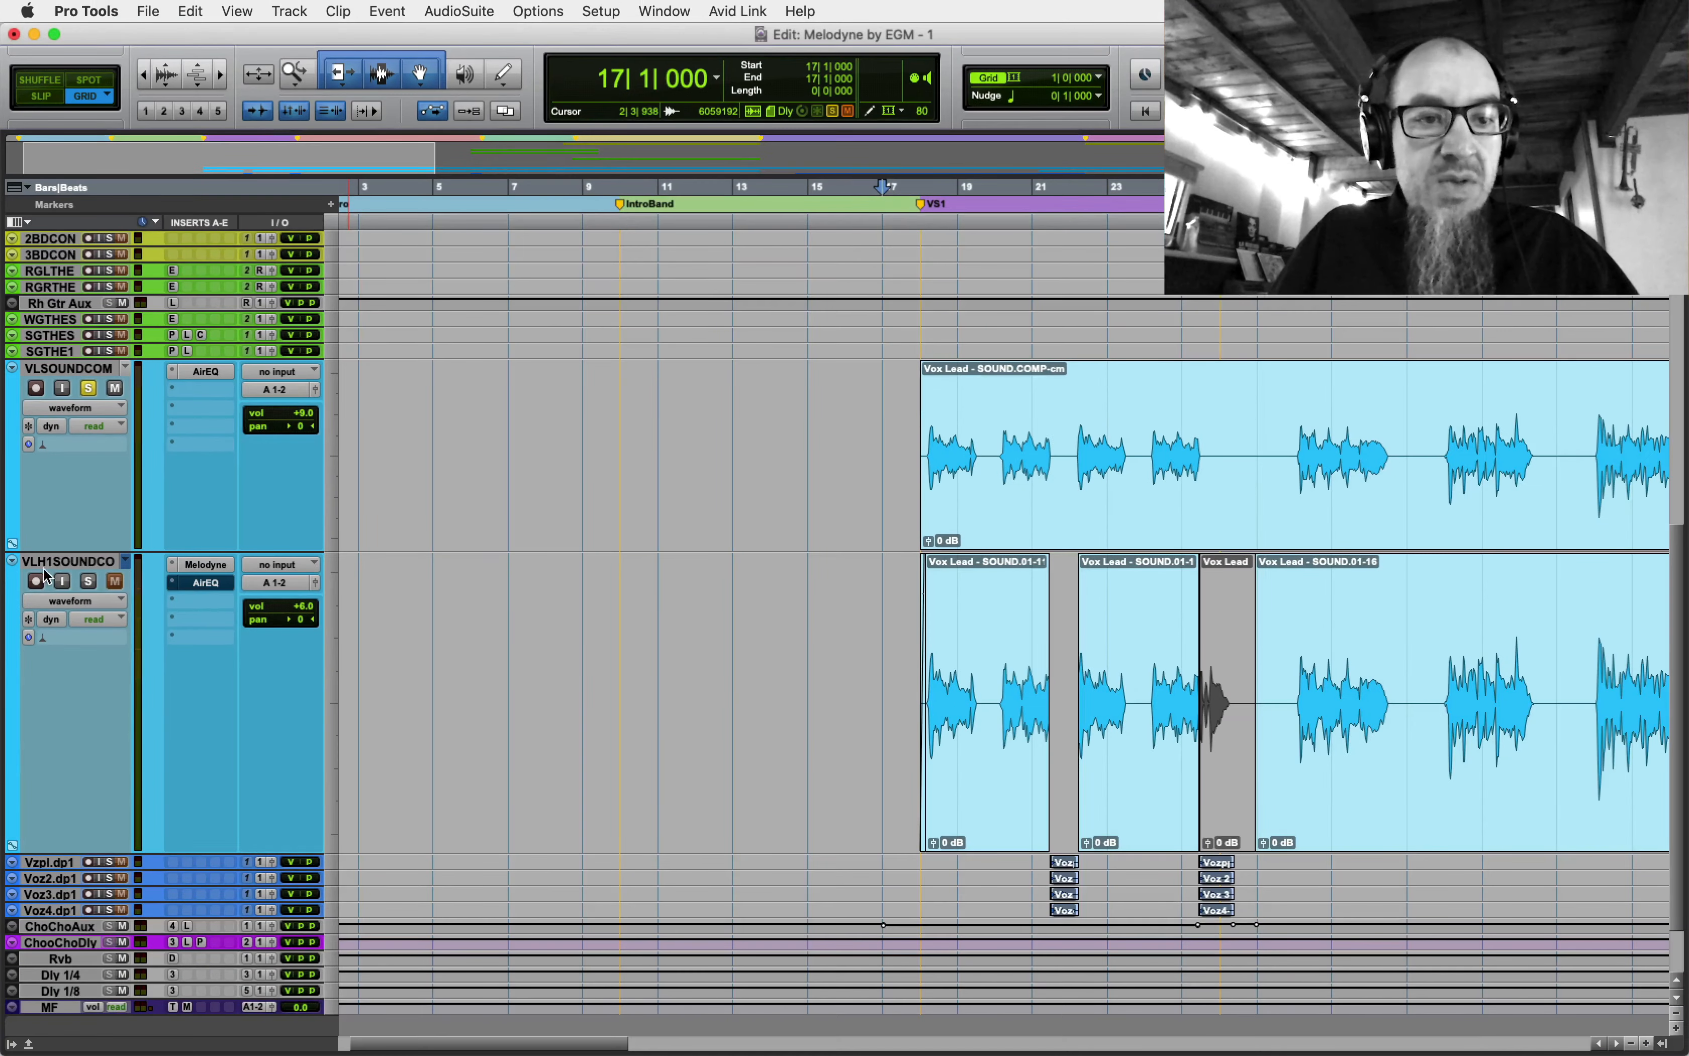
click(54, 563)
right_click(65, 562)
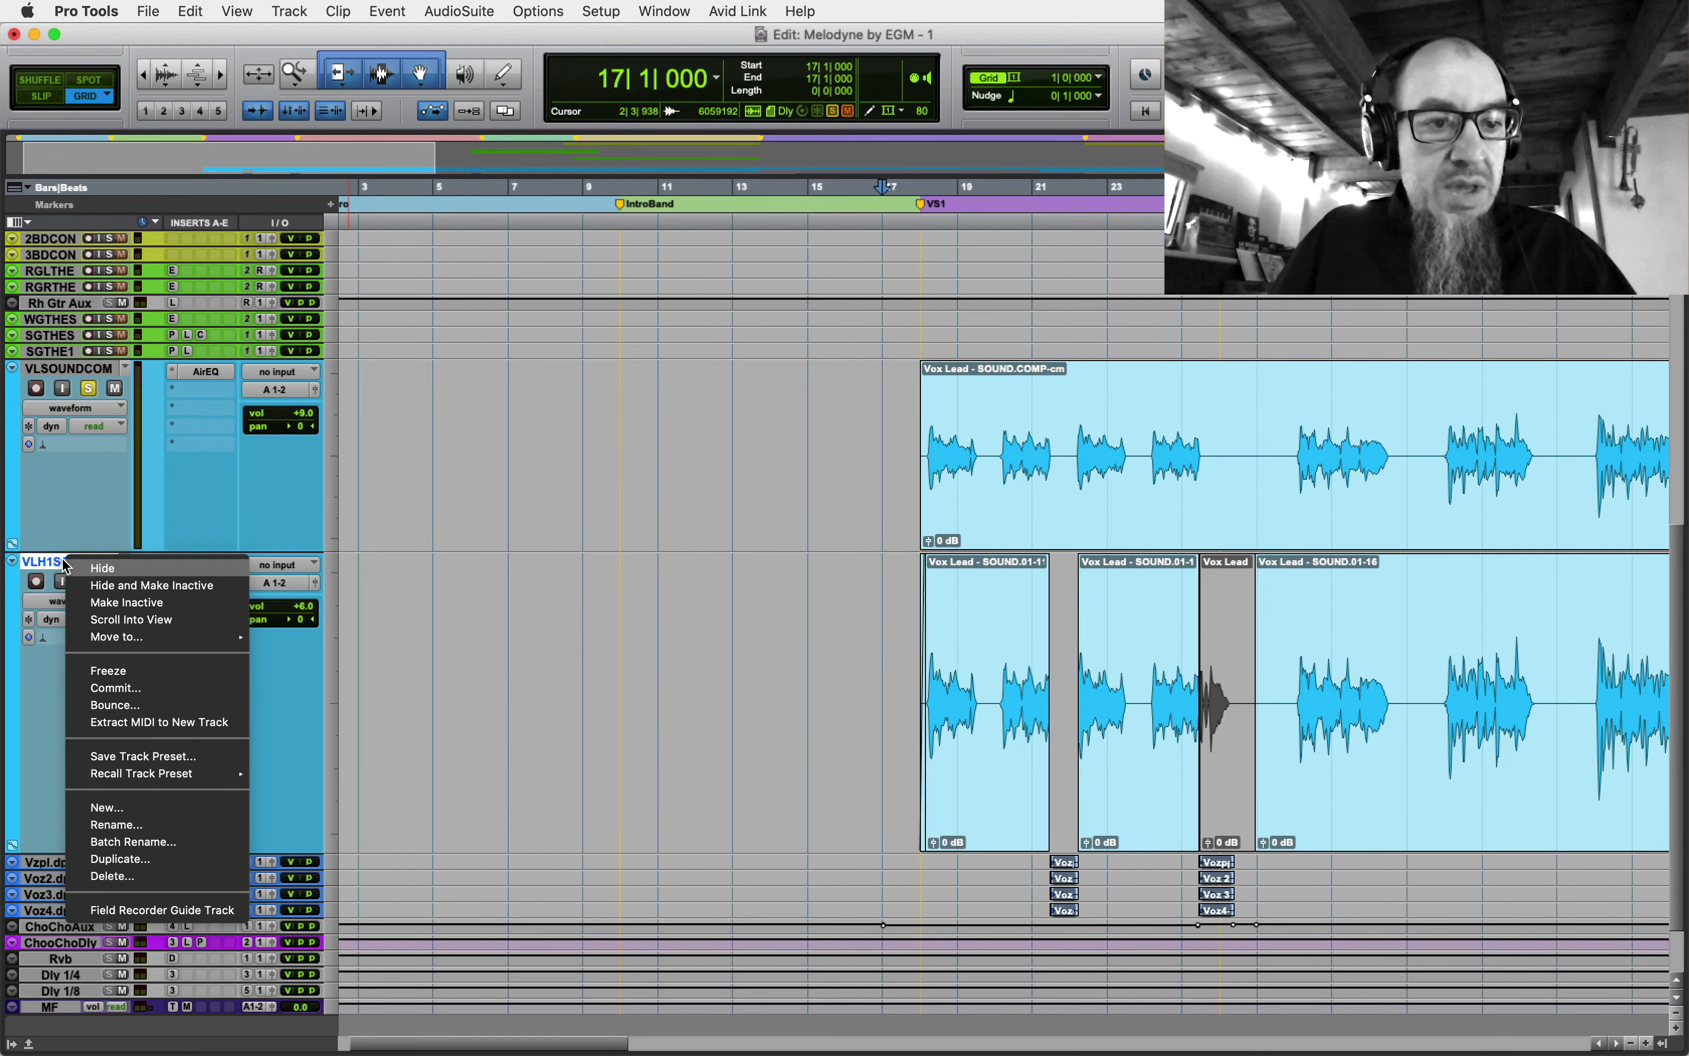
click(191, 688)
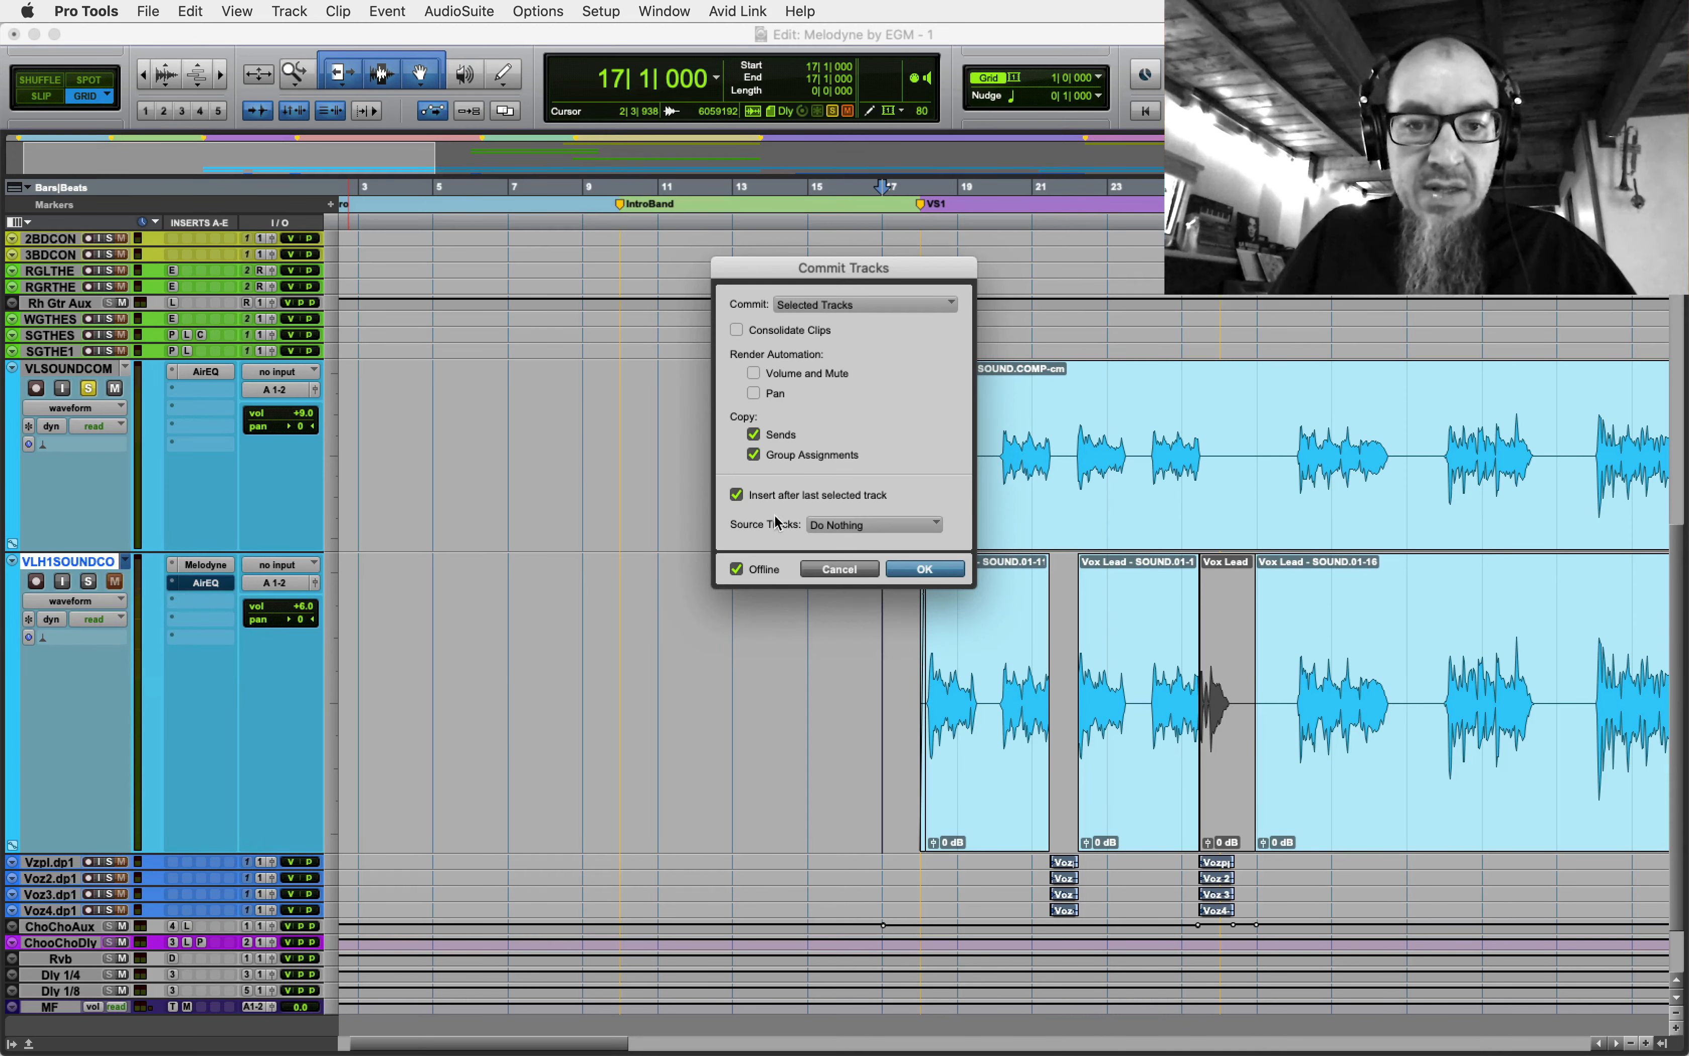
click(927, 569)
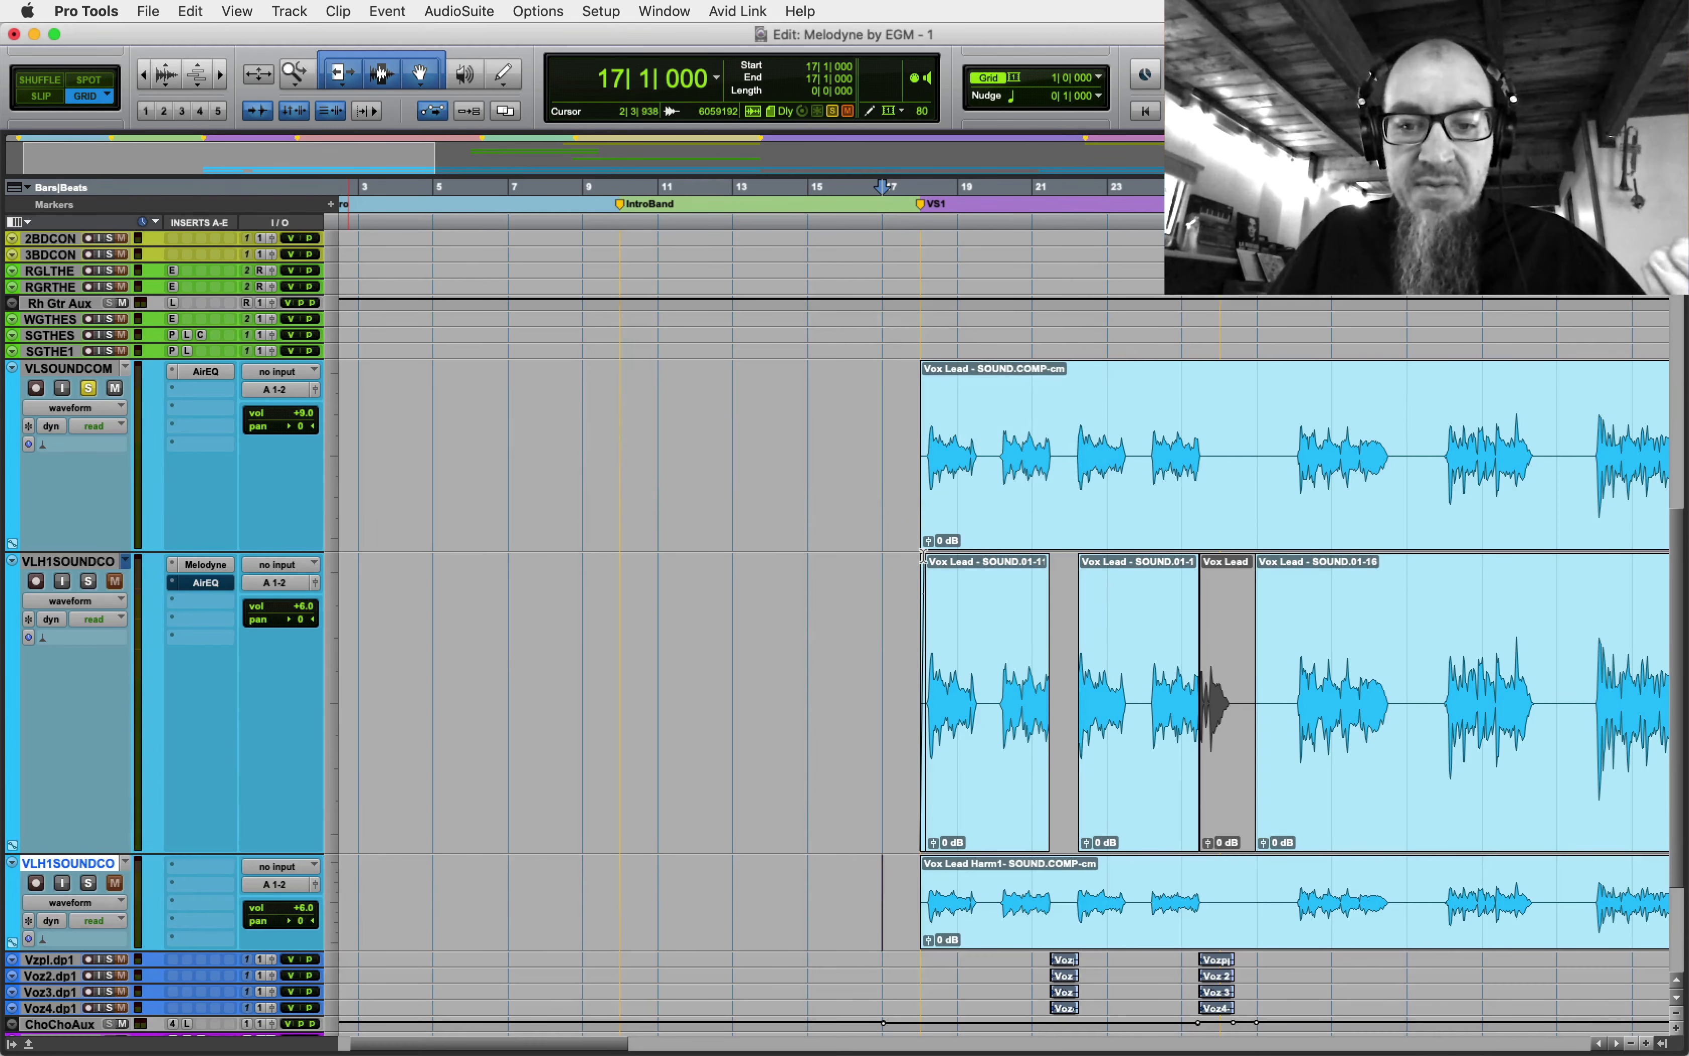
- Set the original harmony track's height to medium and copy its AirEQ to the committed harmony track's first insert slot
click(336, 740)
click(352, 709)
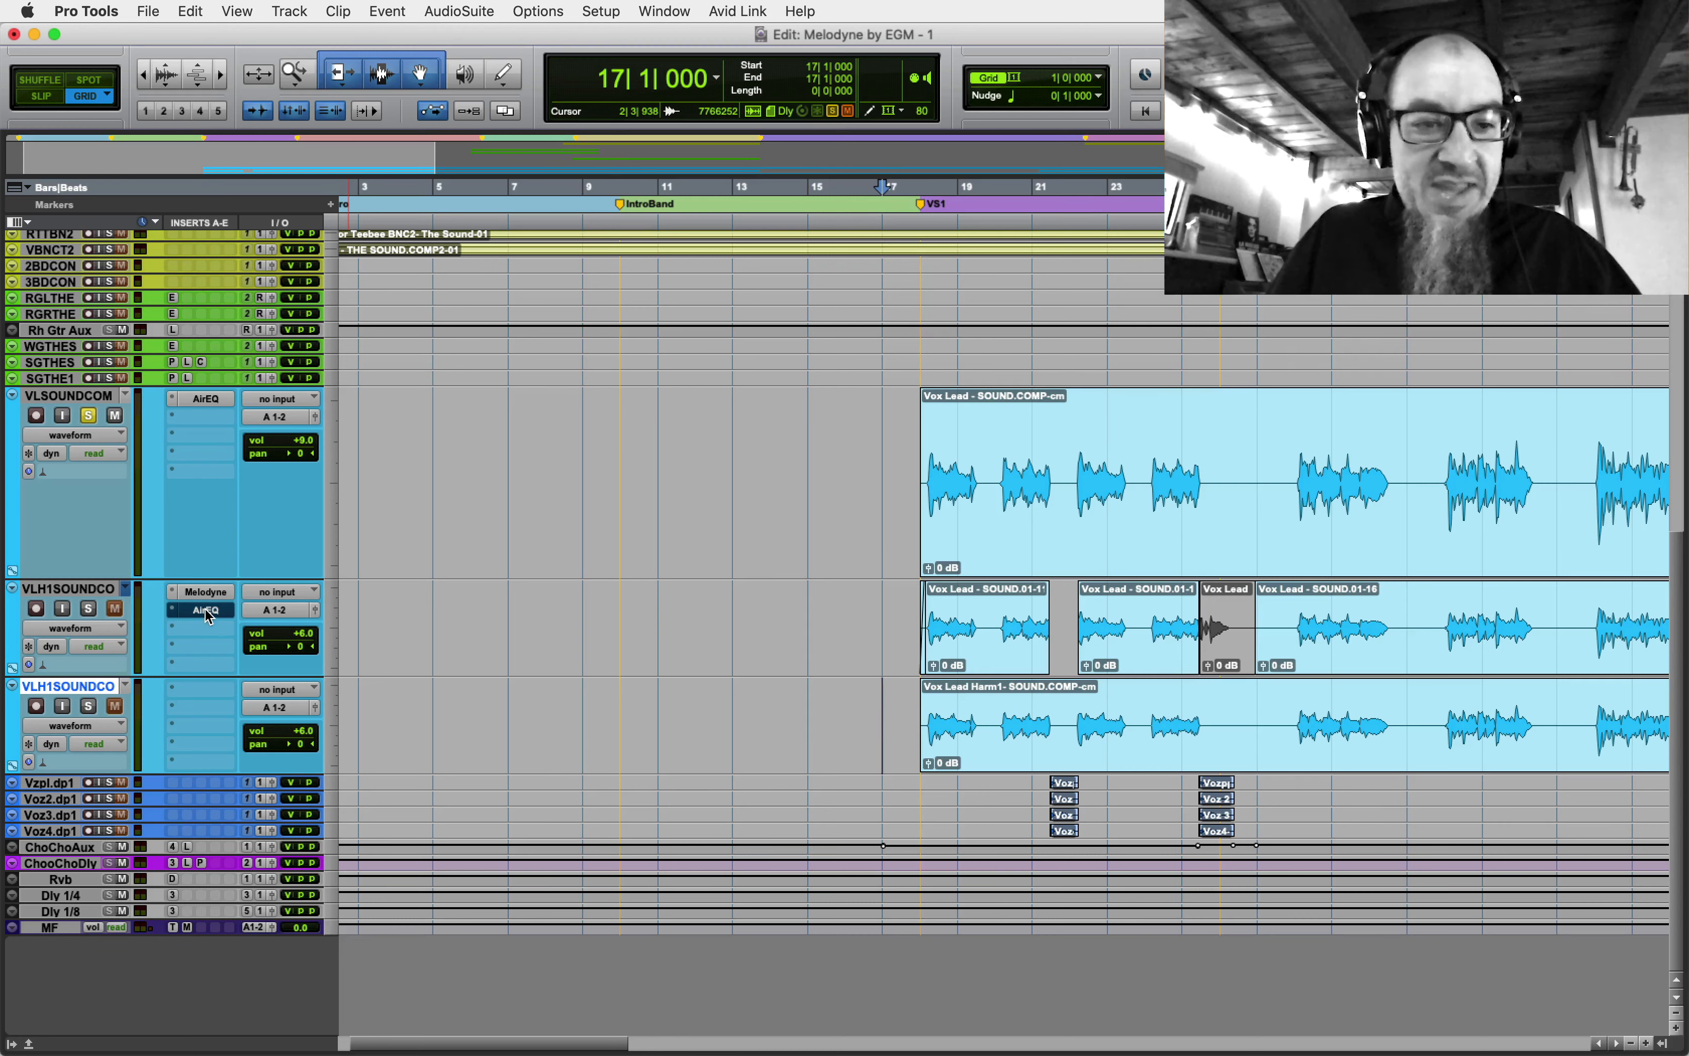
drag(205, 612, 208, 691)
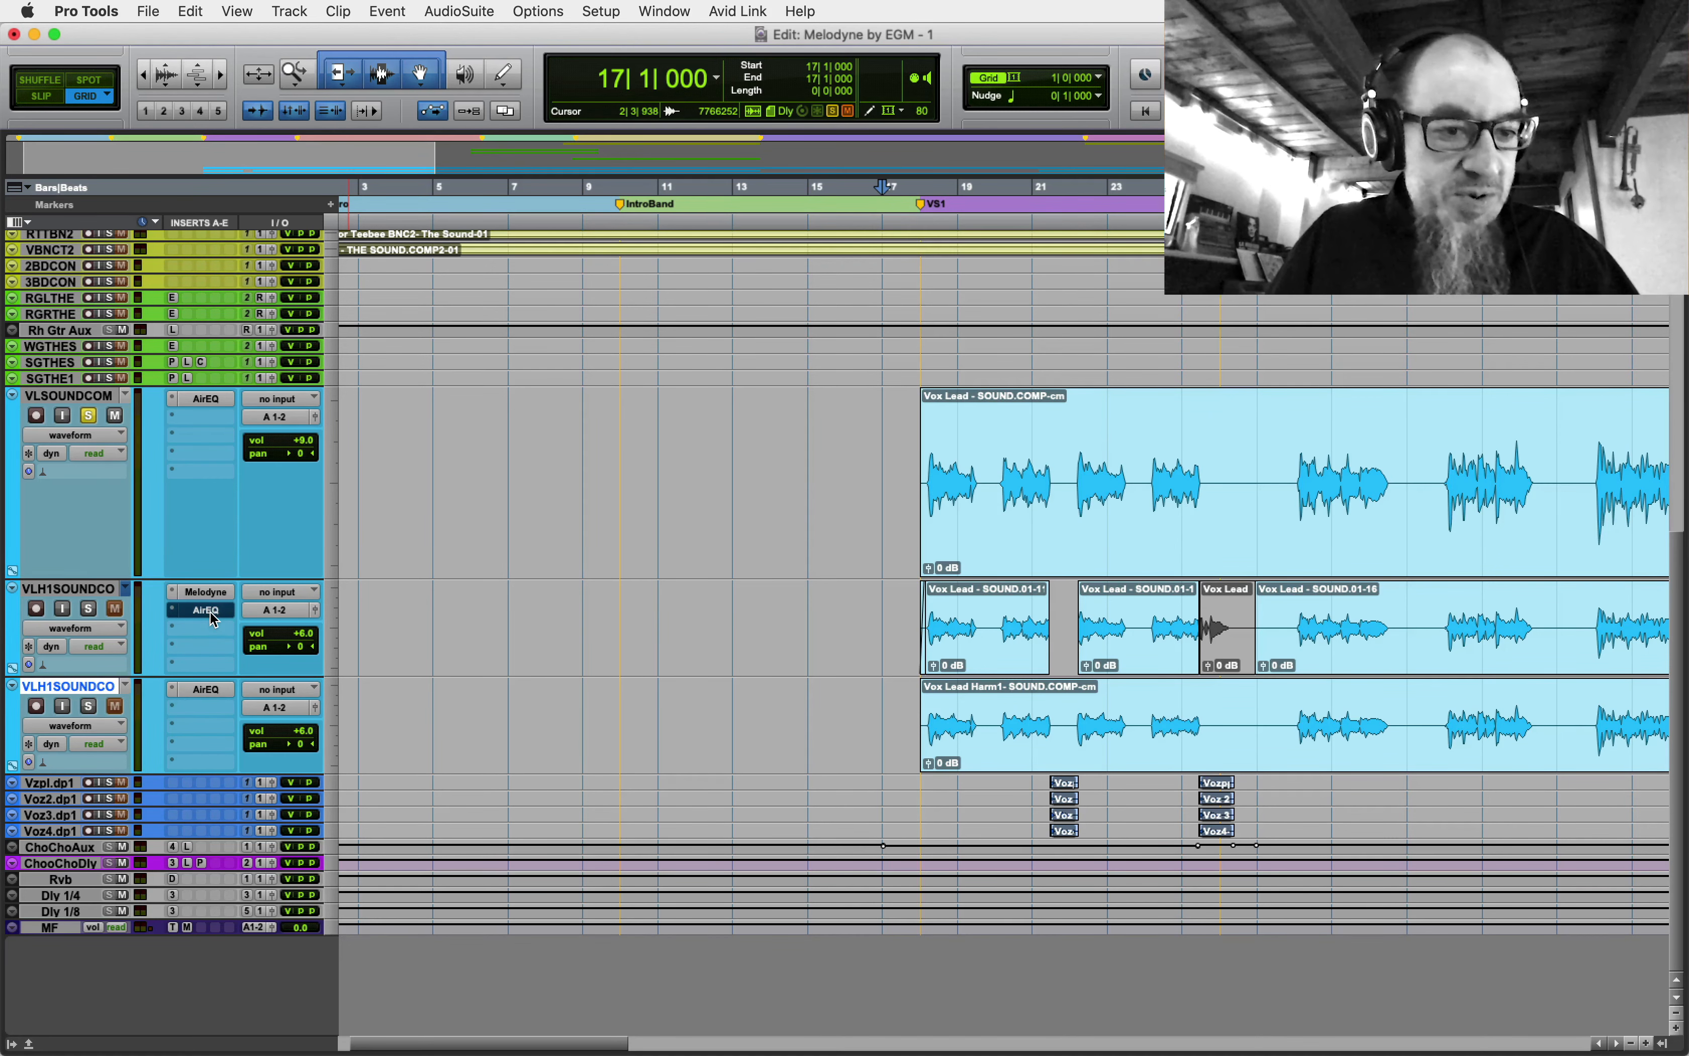
- Hide the original harmony track with Melodyne and make it inactive
click(78, 590)
right_click(77, 590)
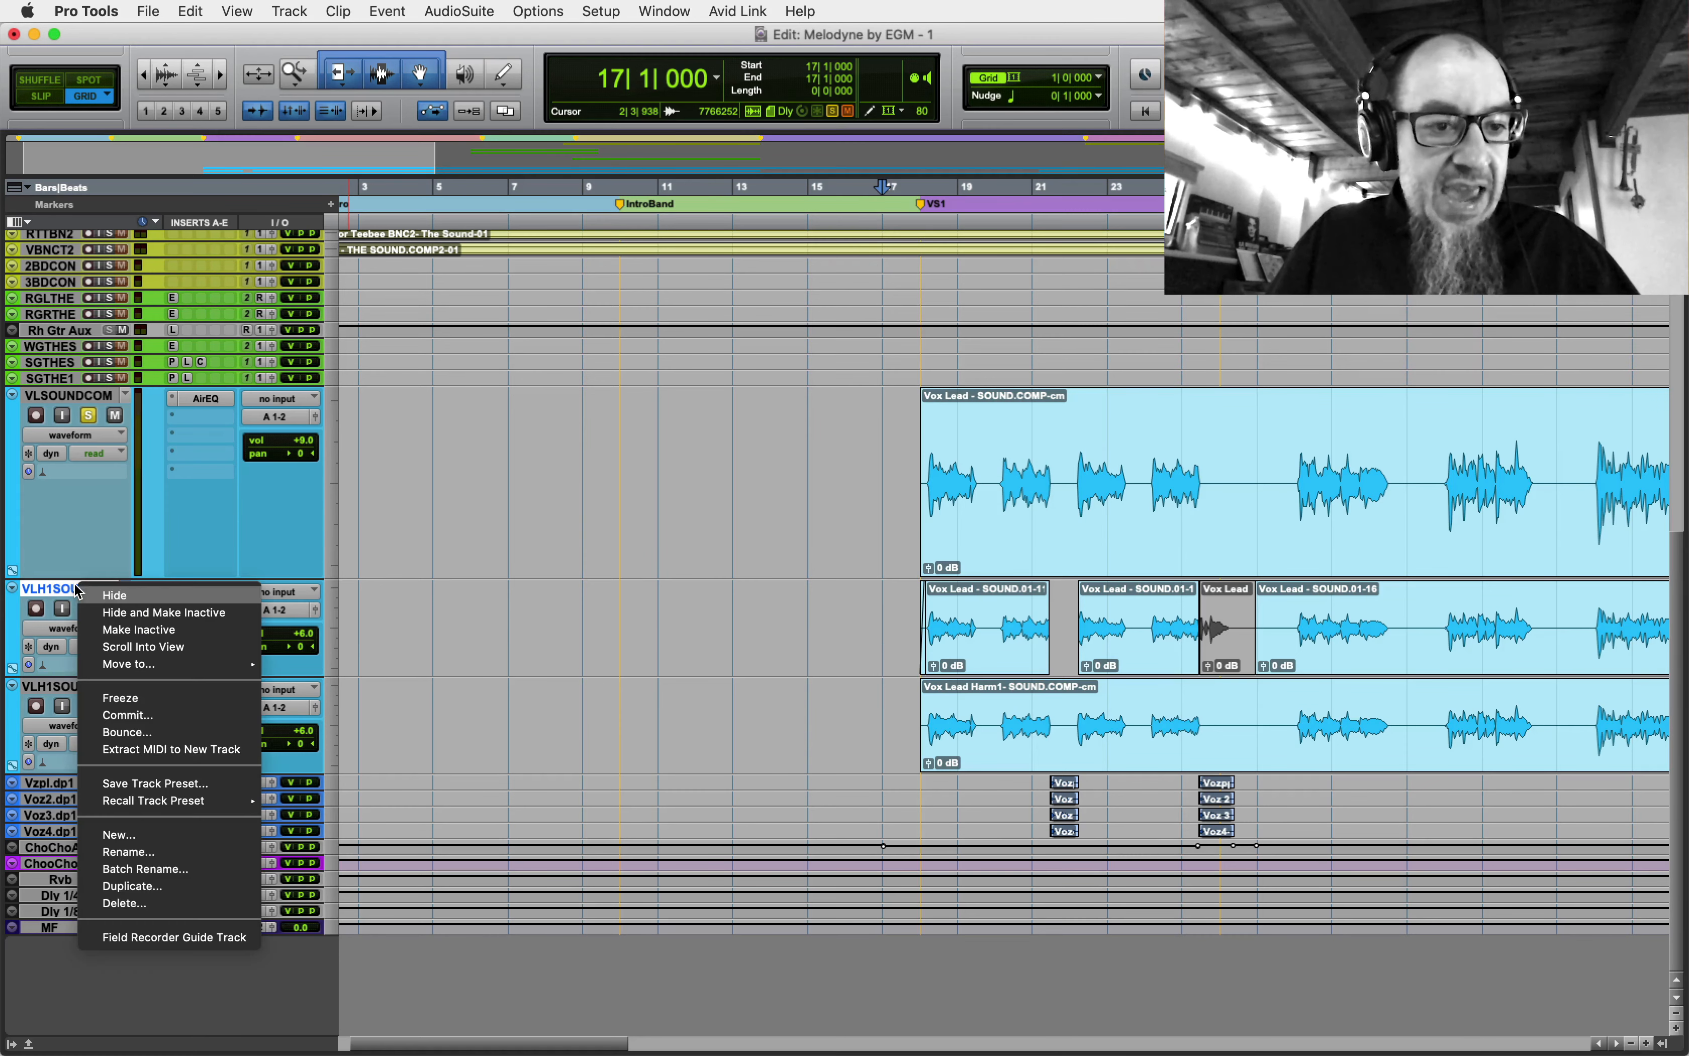
click(105, 612)
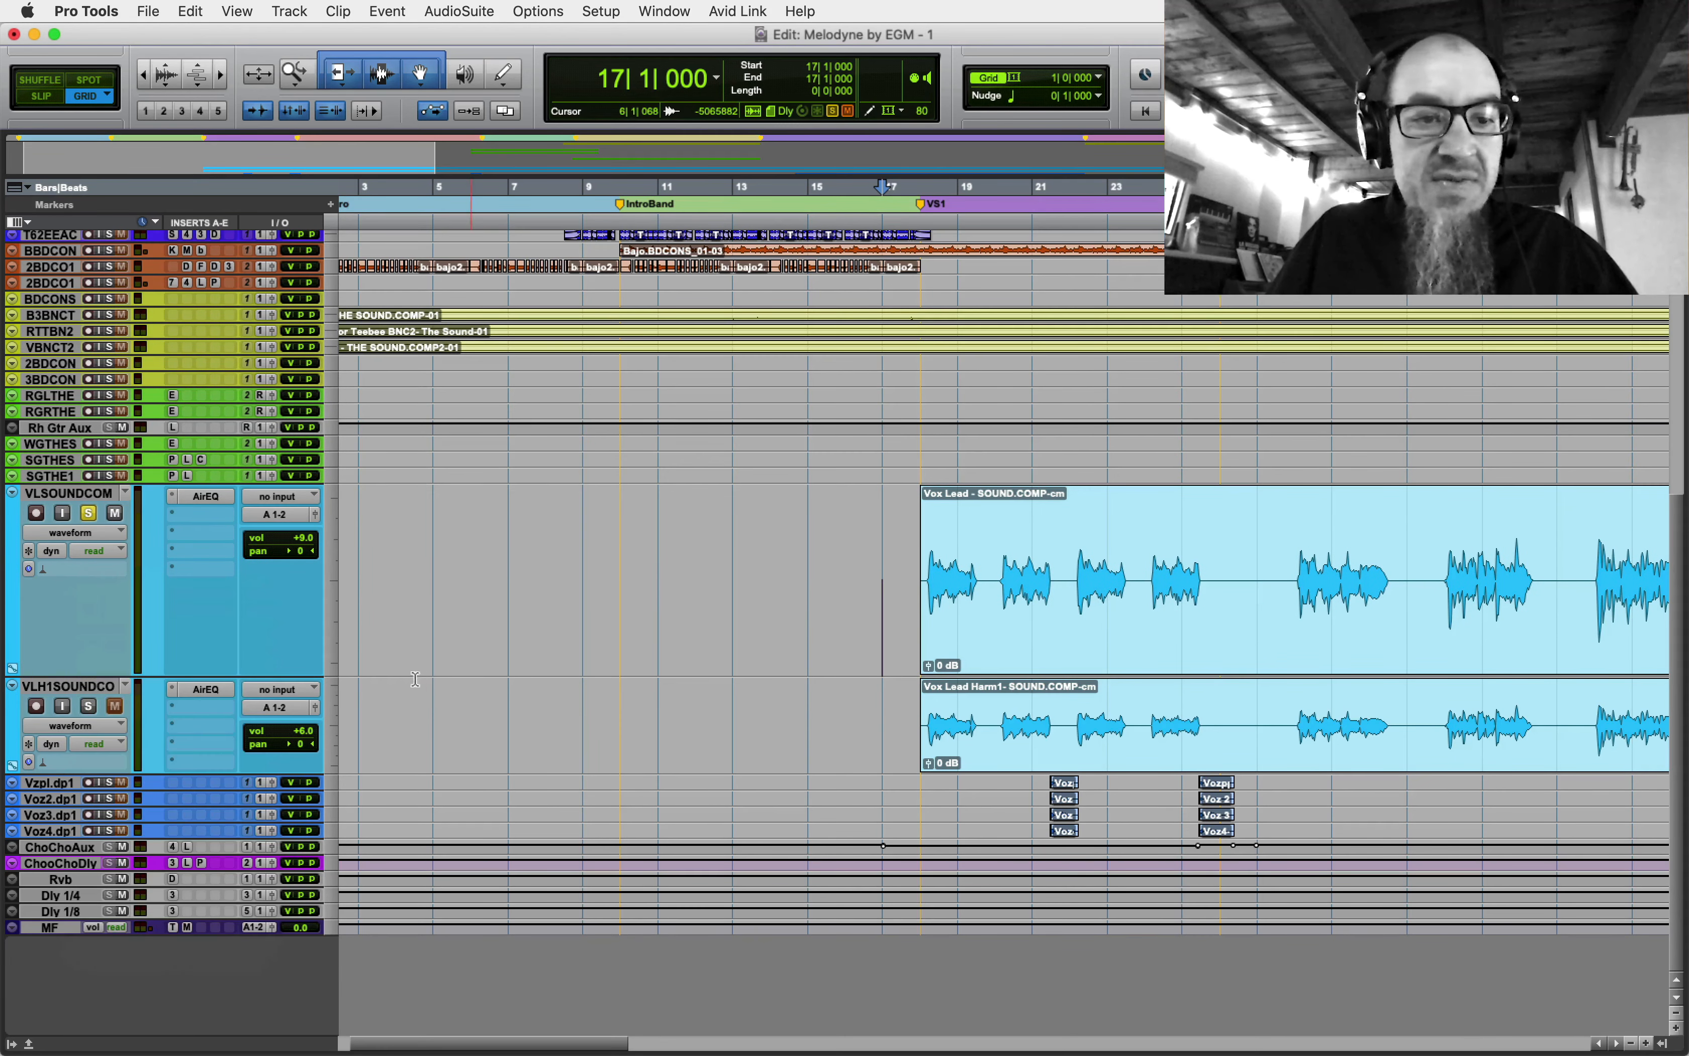
- Set the committed harmony track's height to large
click(335, 707)
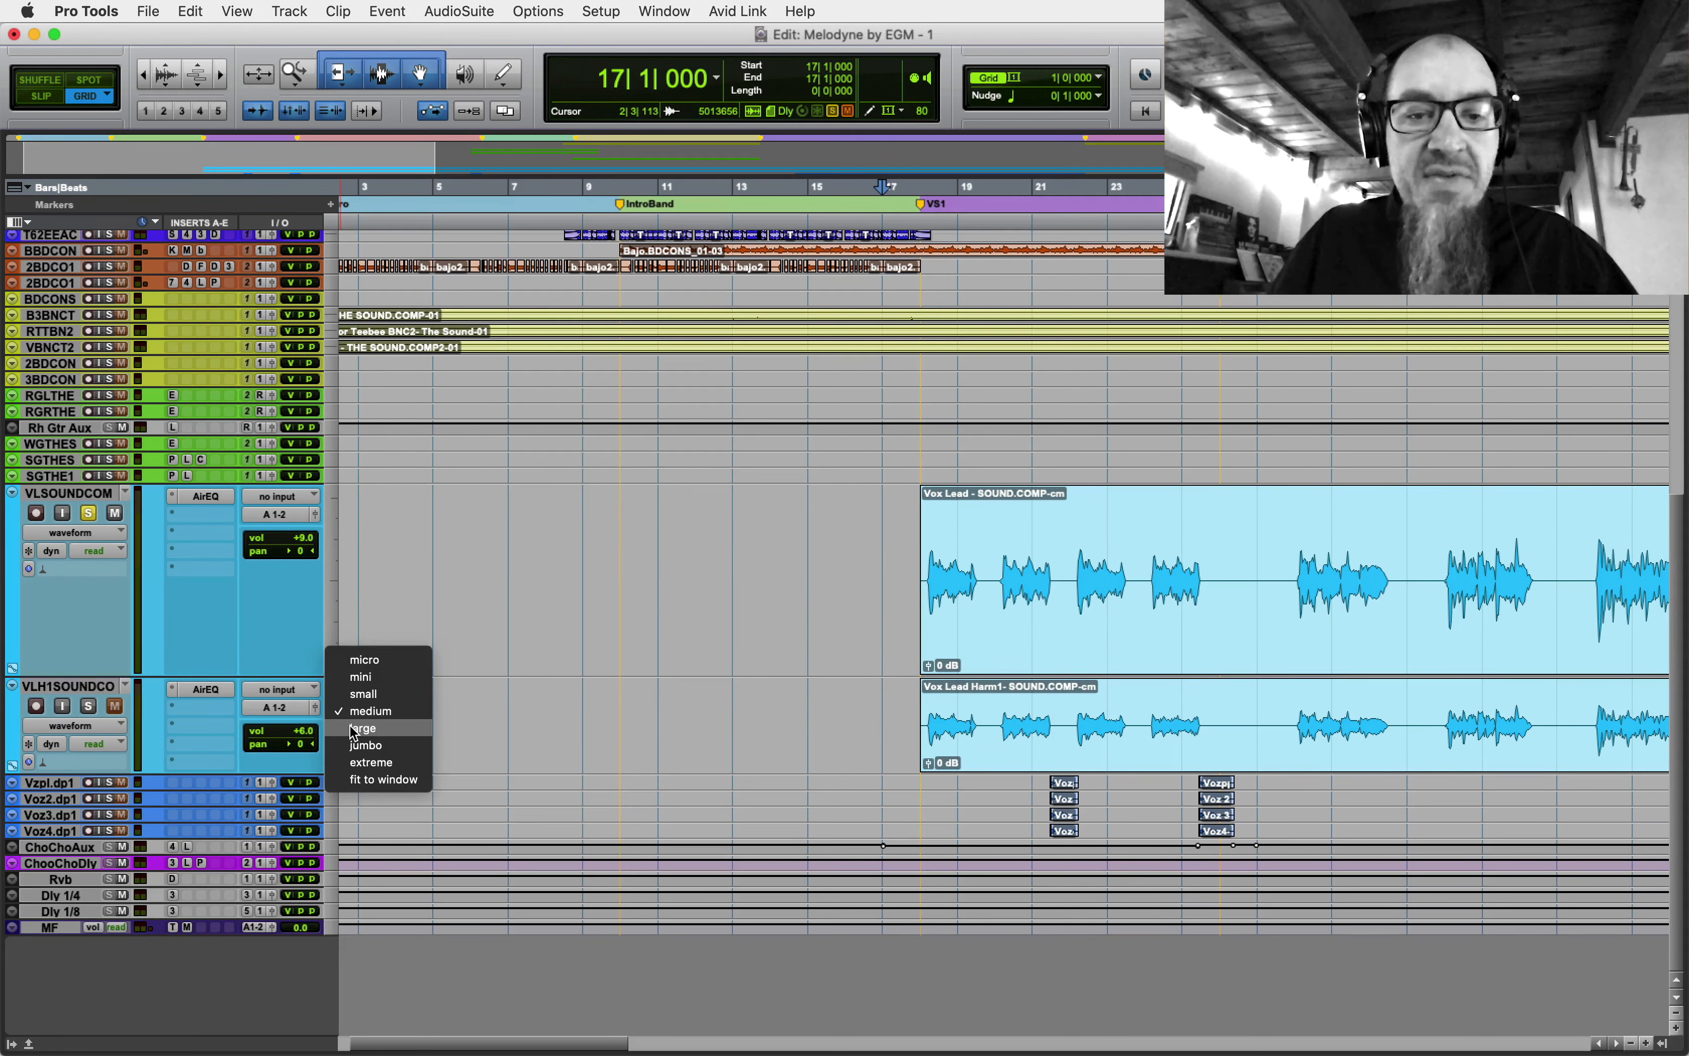
click(354, 729)
scroll(901, 554, down, 2)
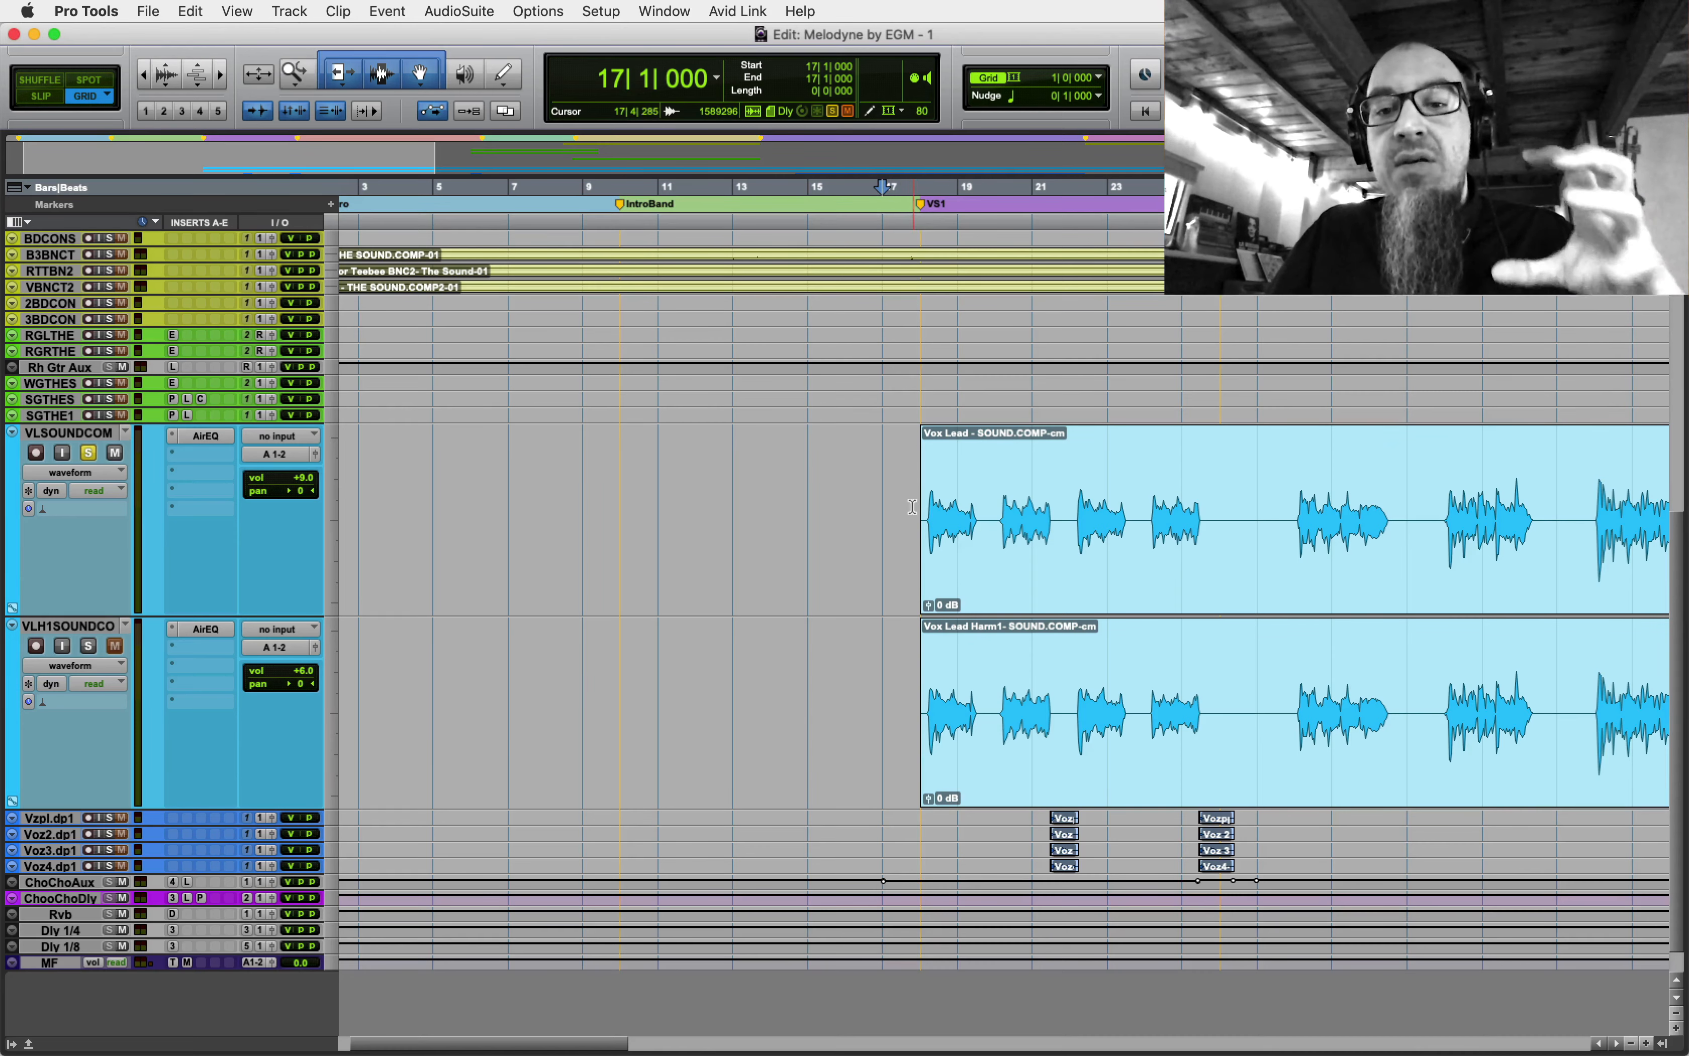
- Unsolo the committed lead vocal, play both committed vocals from bar 18, and save the session
click(904, 504)
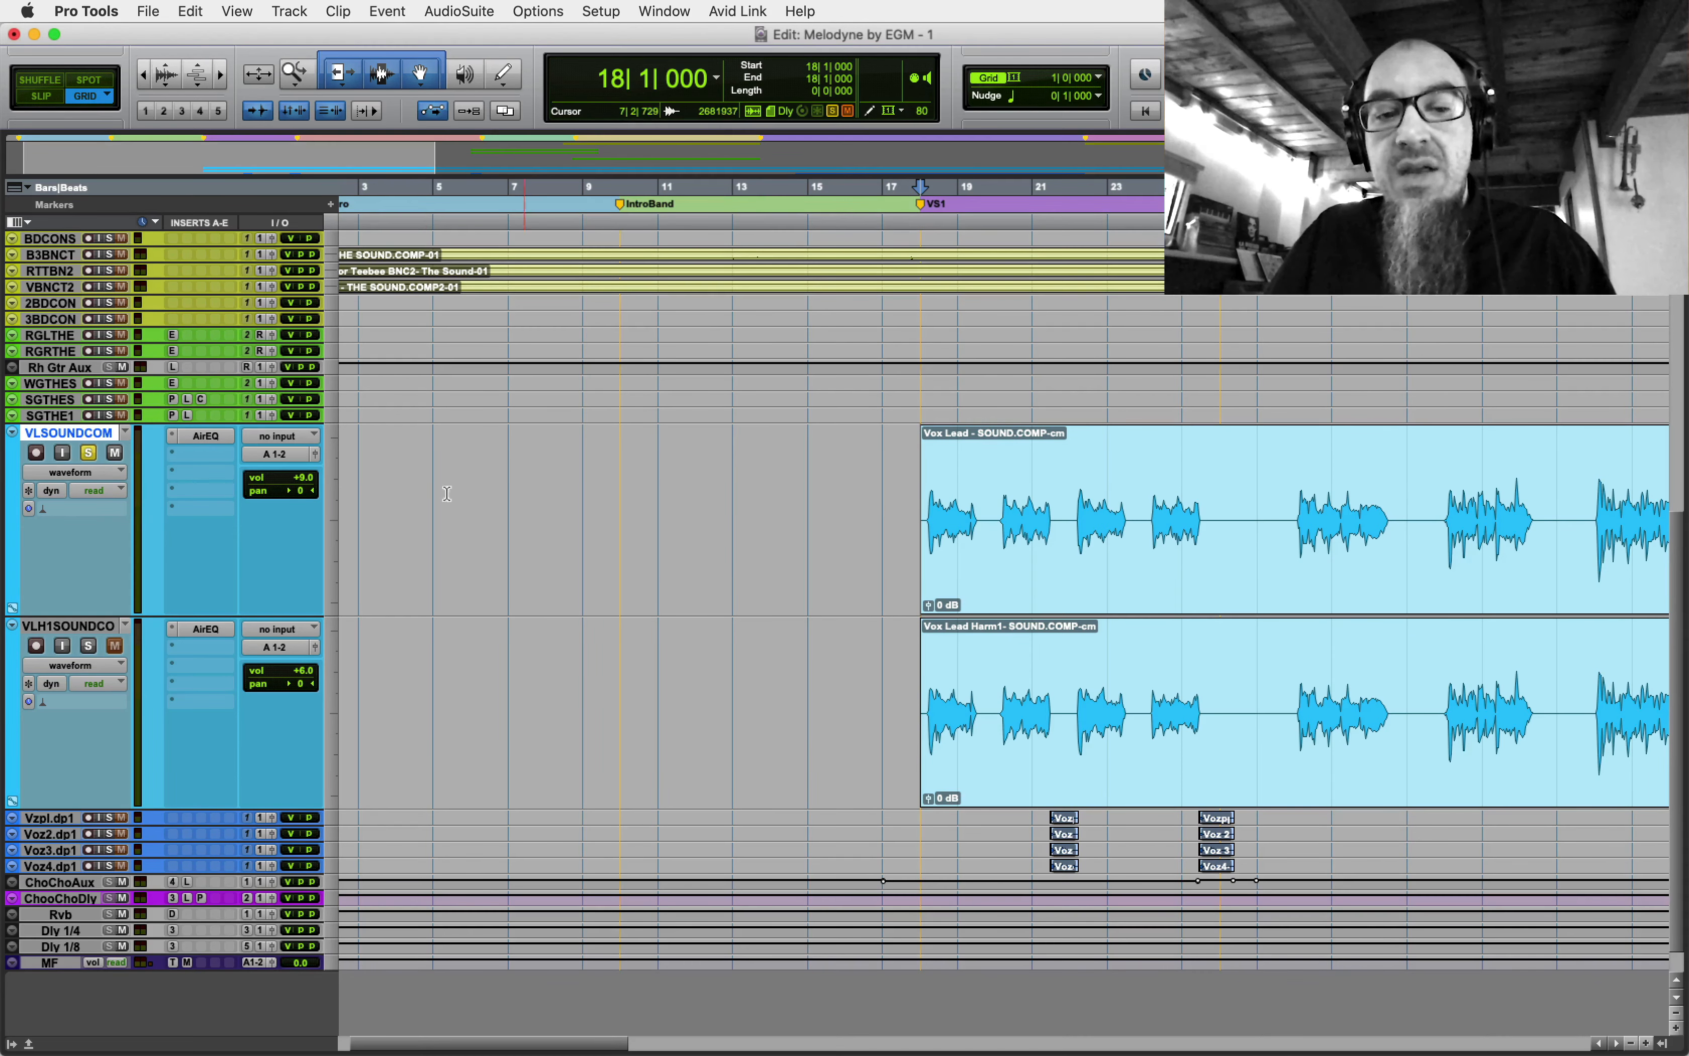
click(88, 453)
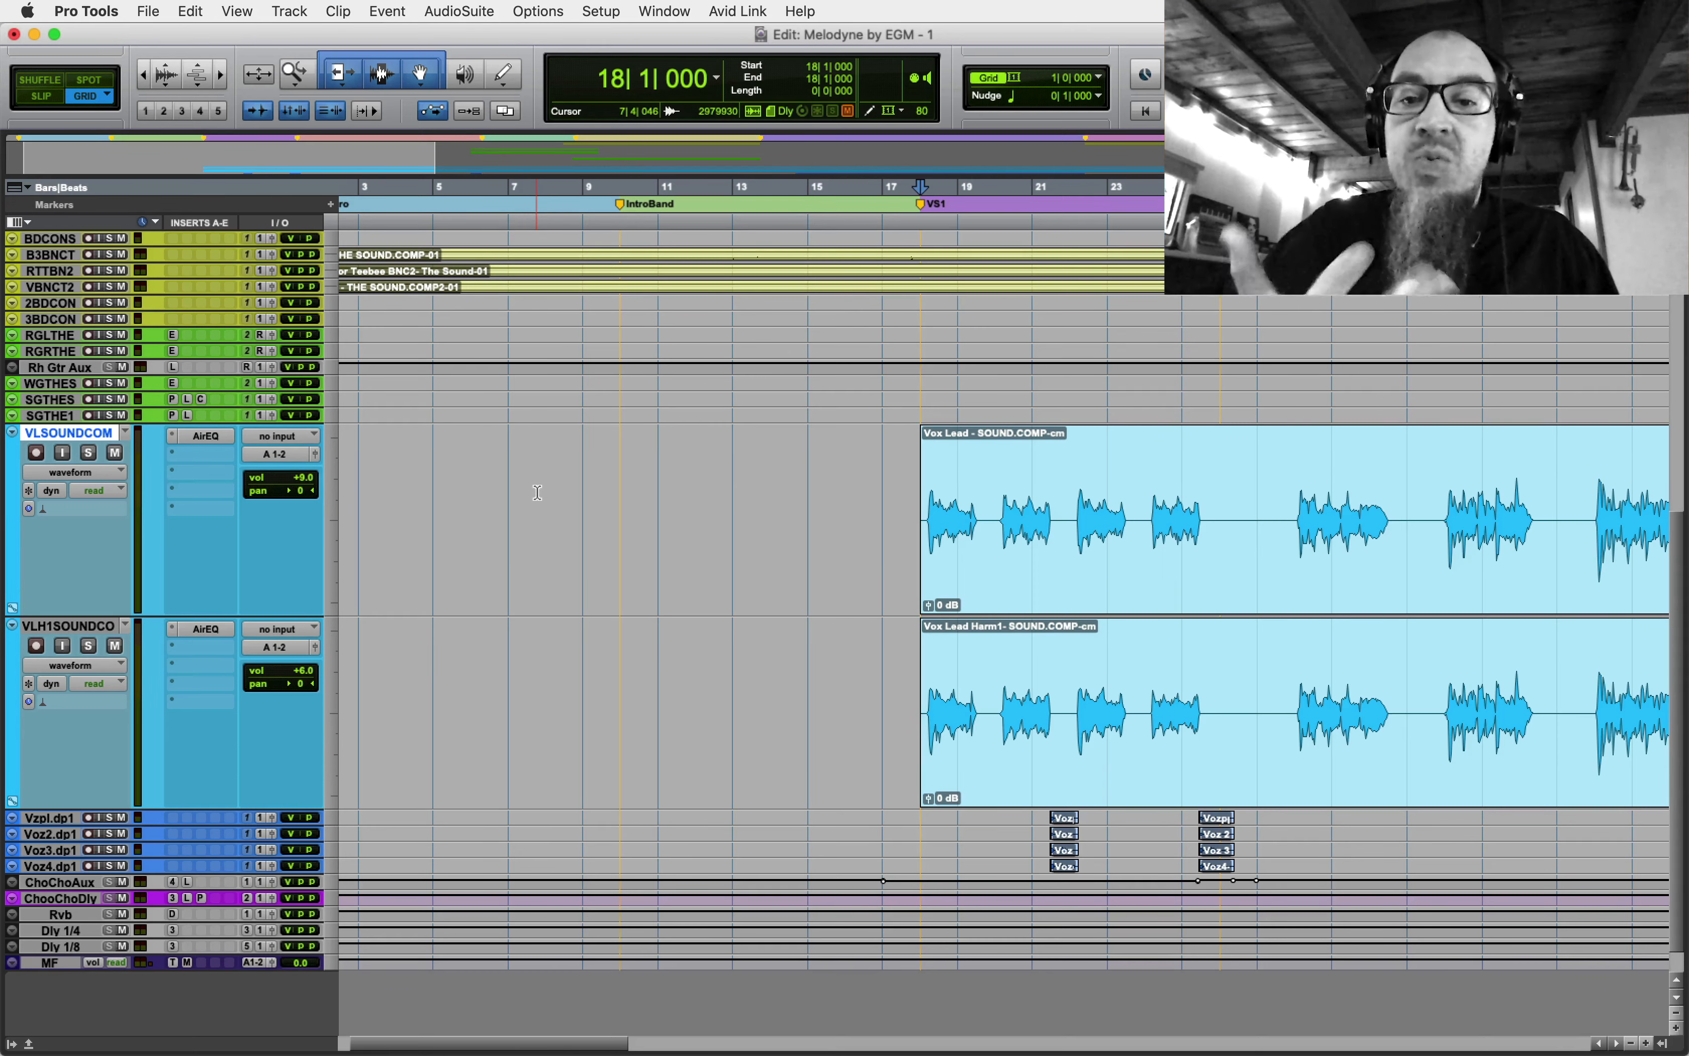
key(space)
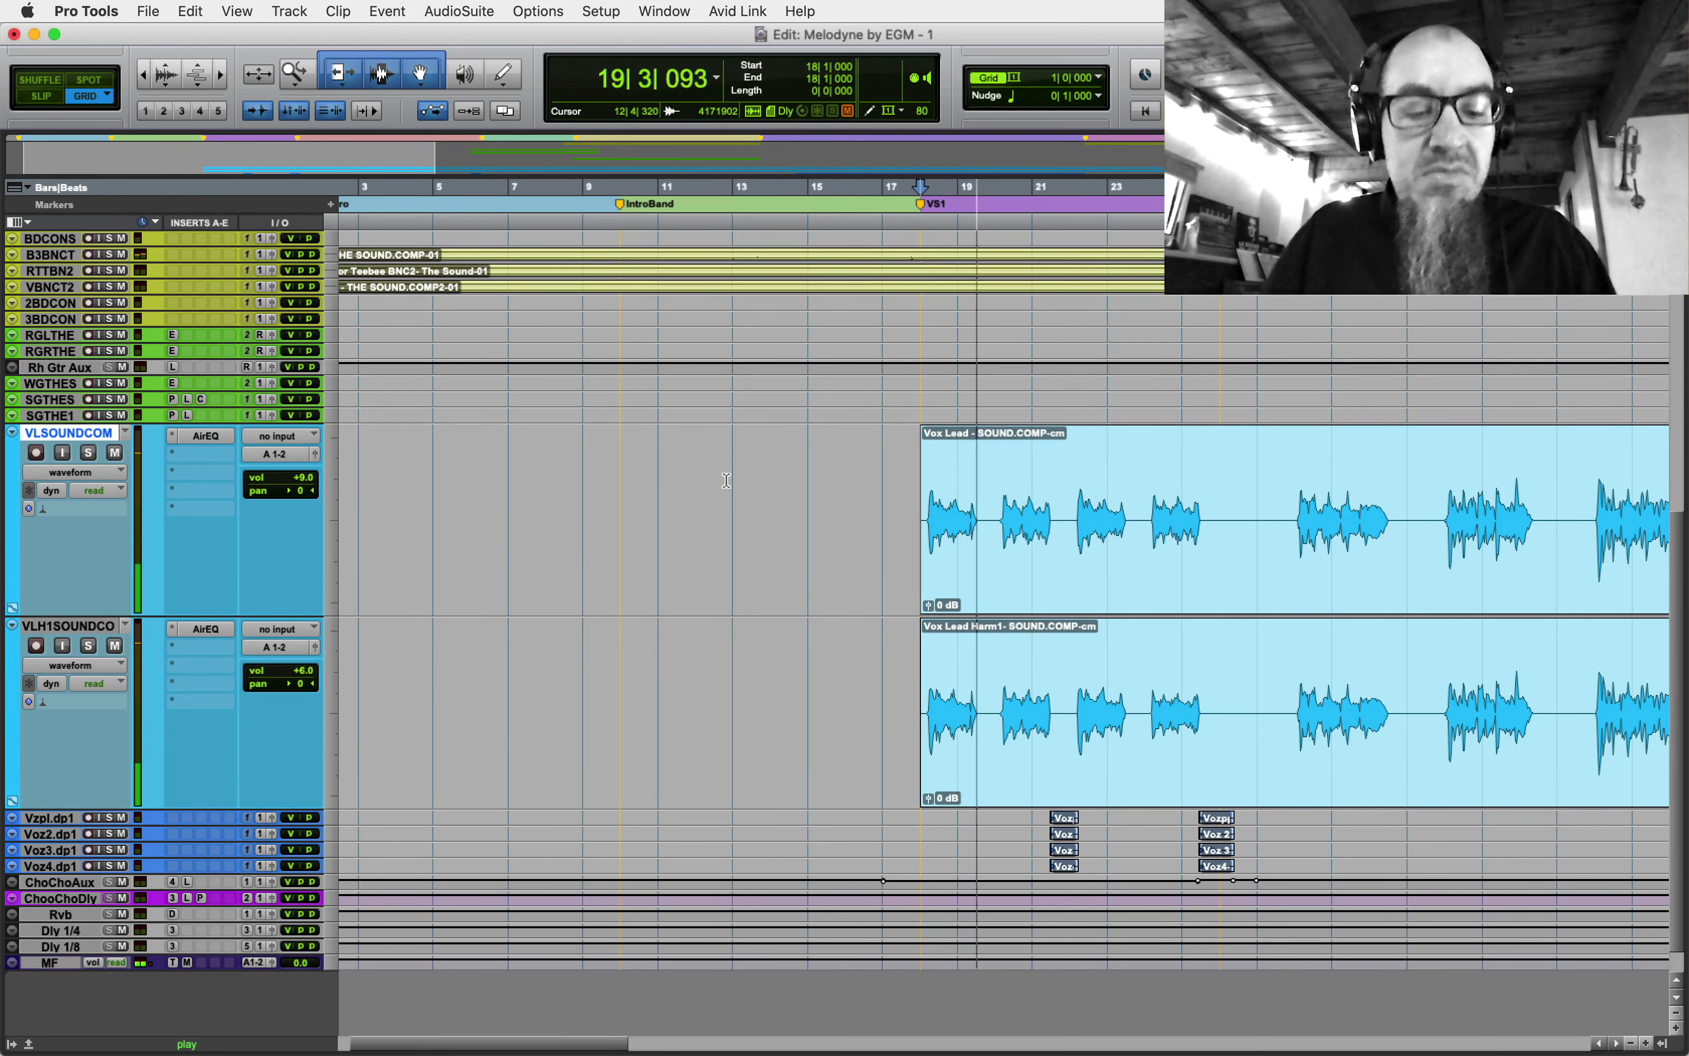
key(super+s)
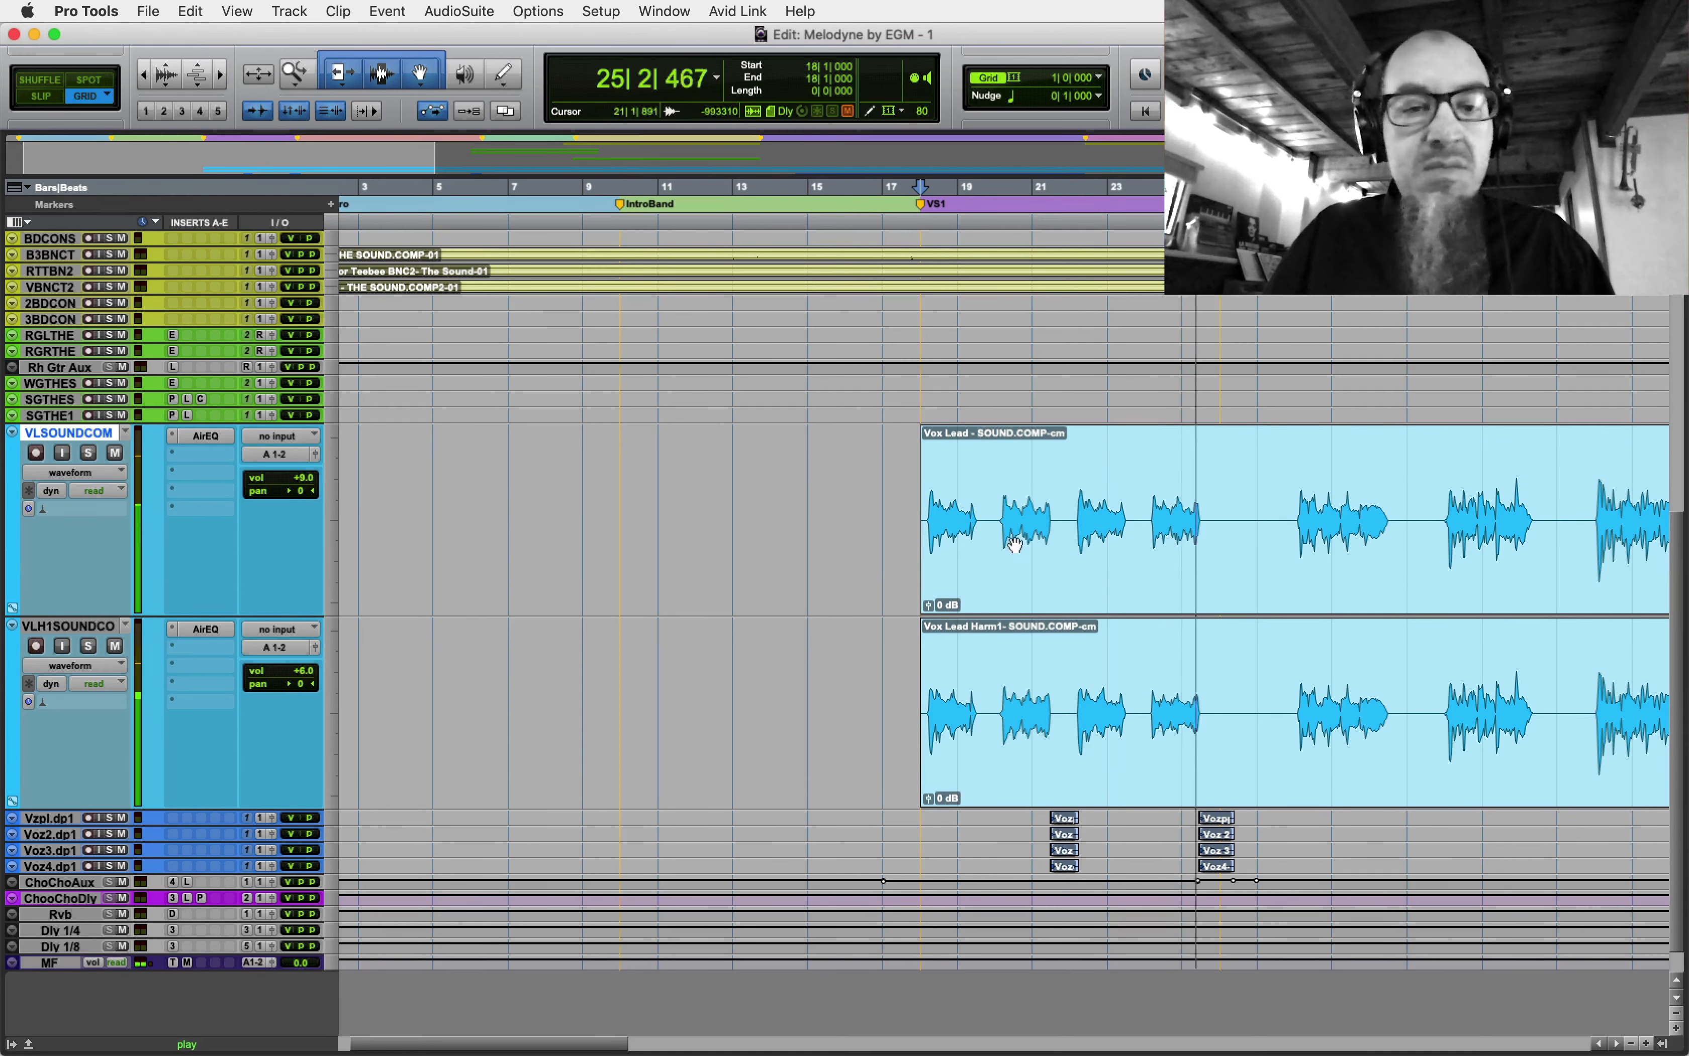
key(space)
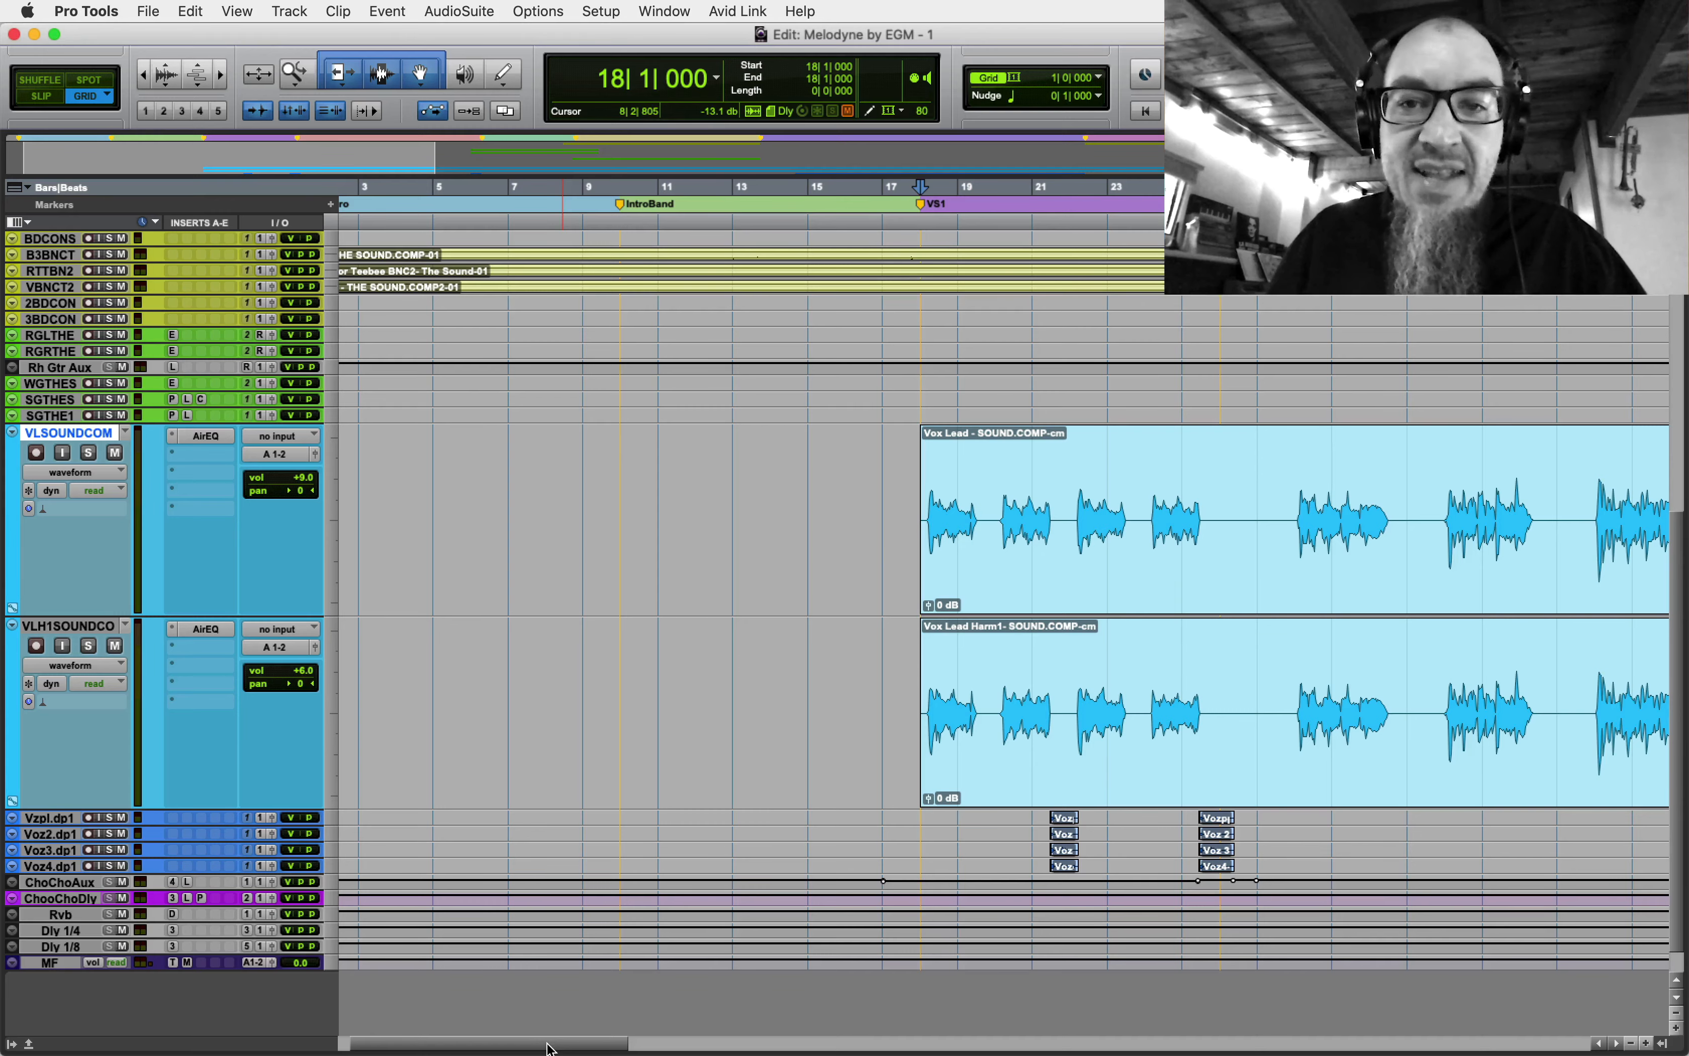
- Set all tracks in the session to the same medium height
drag(548, 1044, 641, 1046)
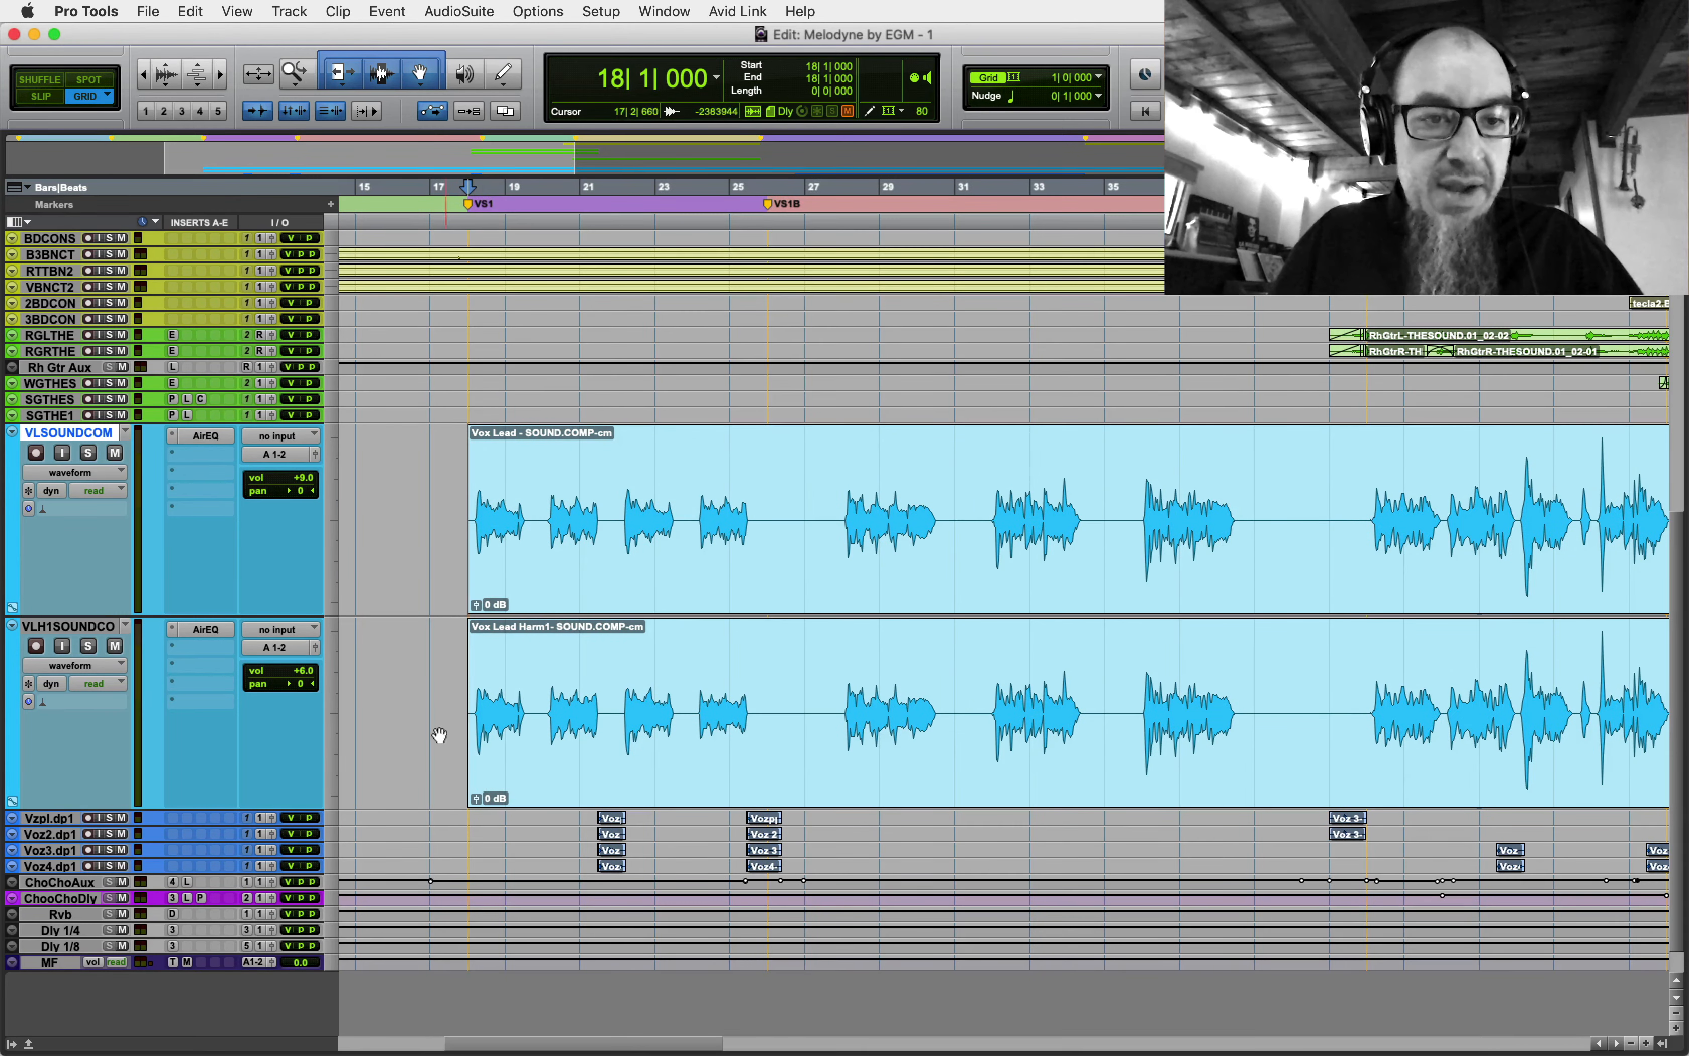
alt+click(330, 483)
alt+click(358, 540)
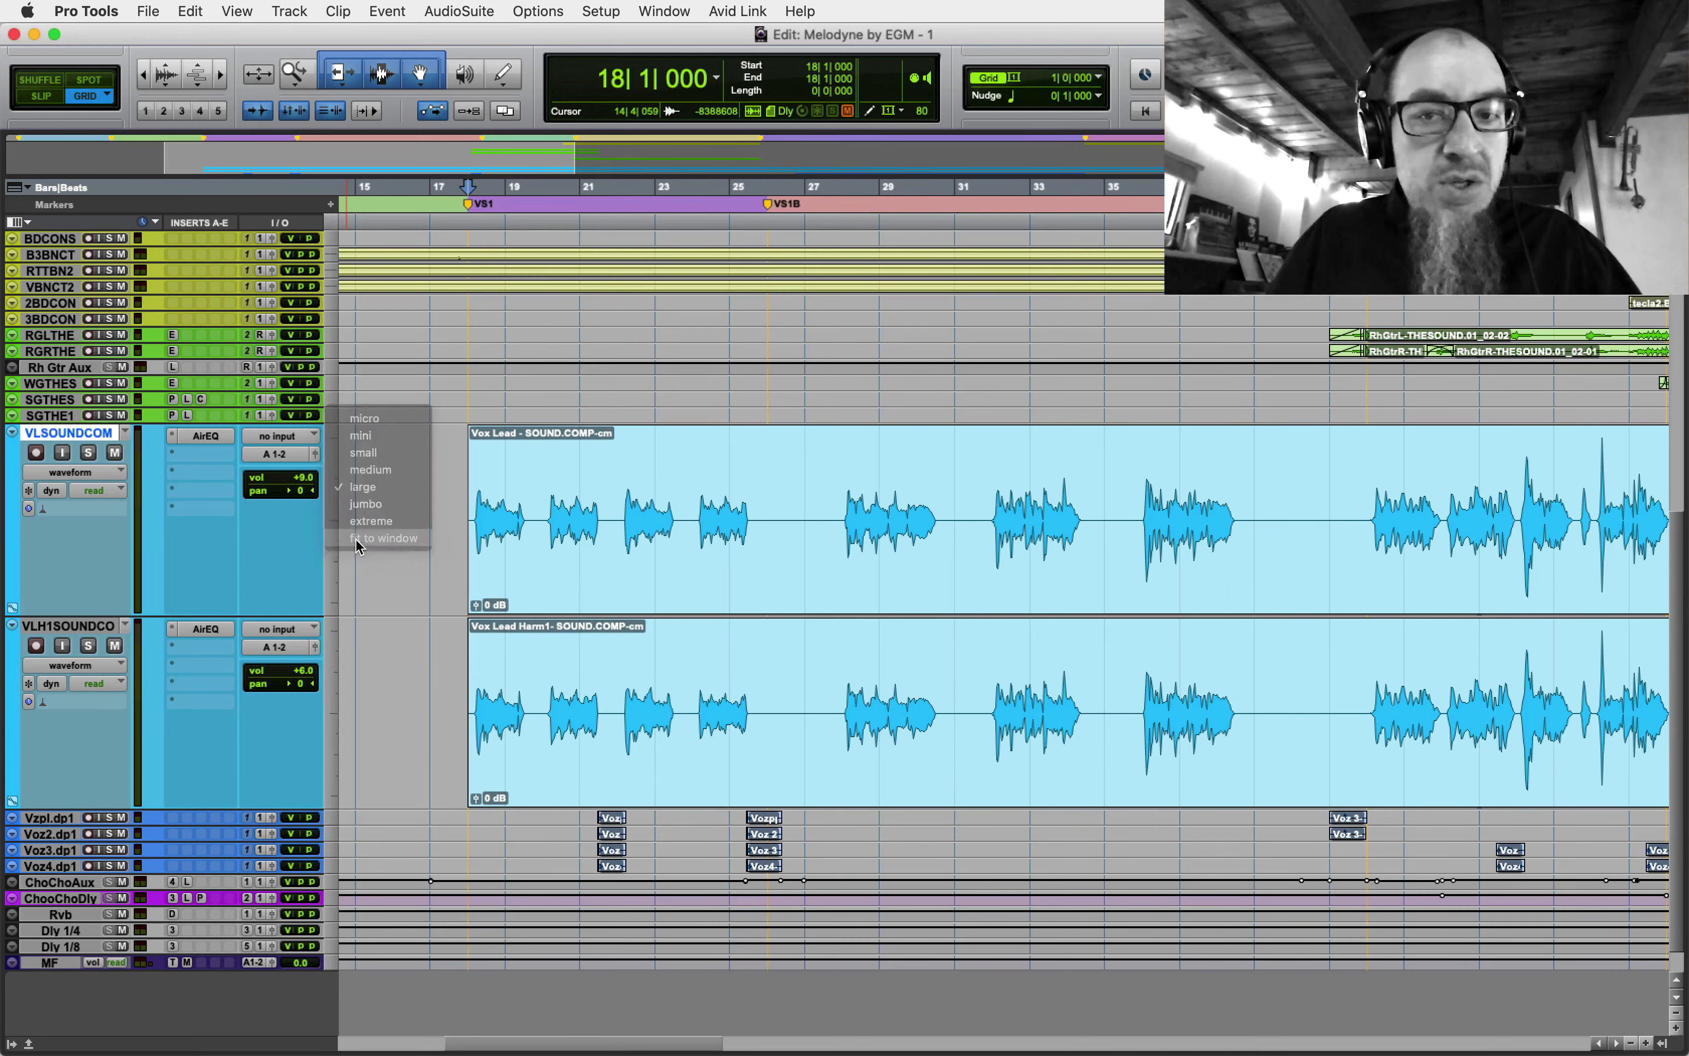
double_click(304, 70)
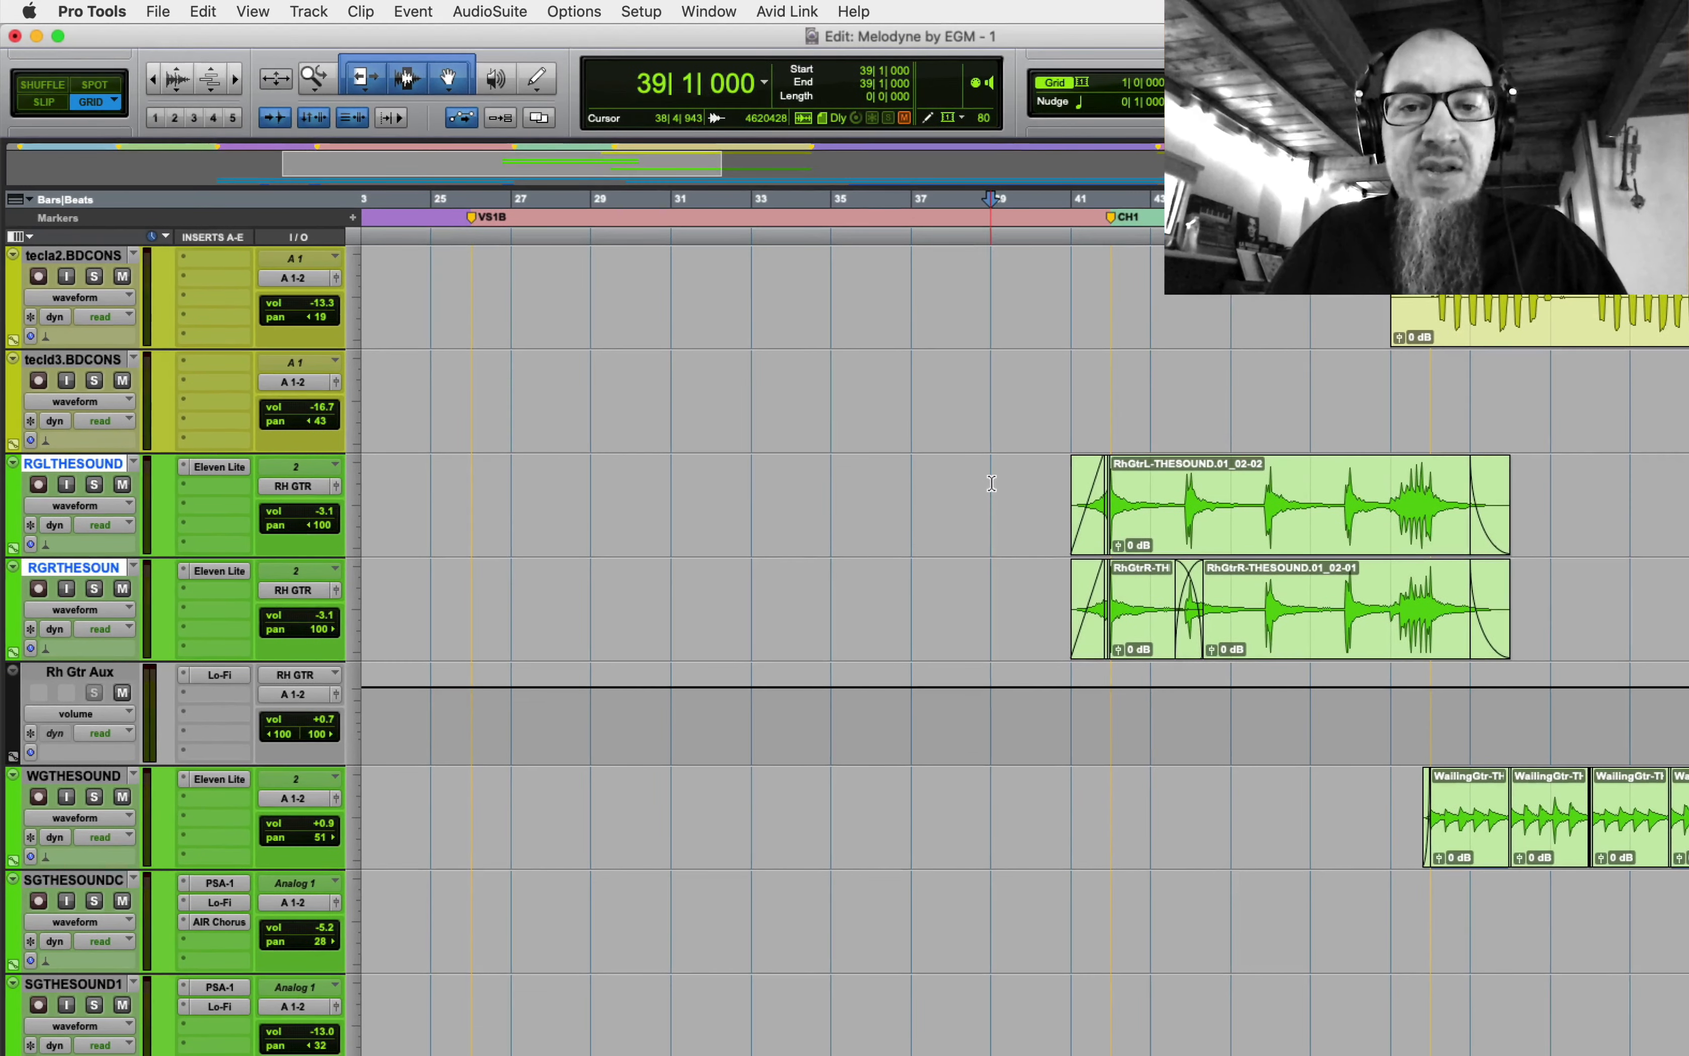
- Play the mix from bar 39 to hear the two rhythm guitar parts, then return the cursor to bar 39
key(space)
drag(992, 483, 1550, 498)
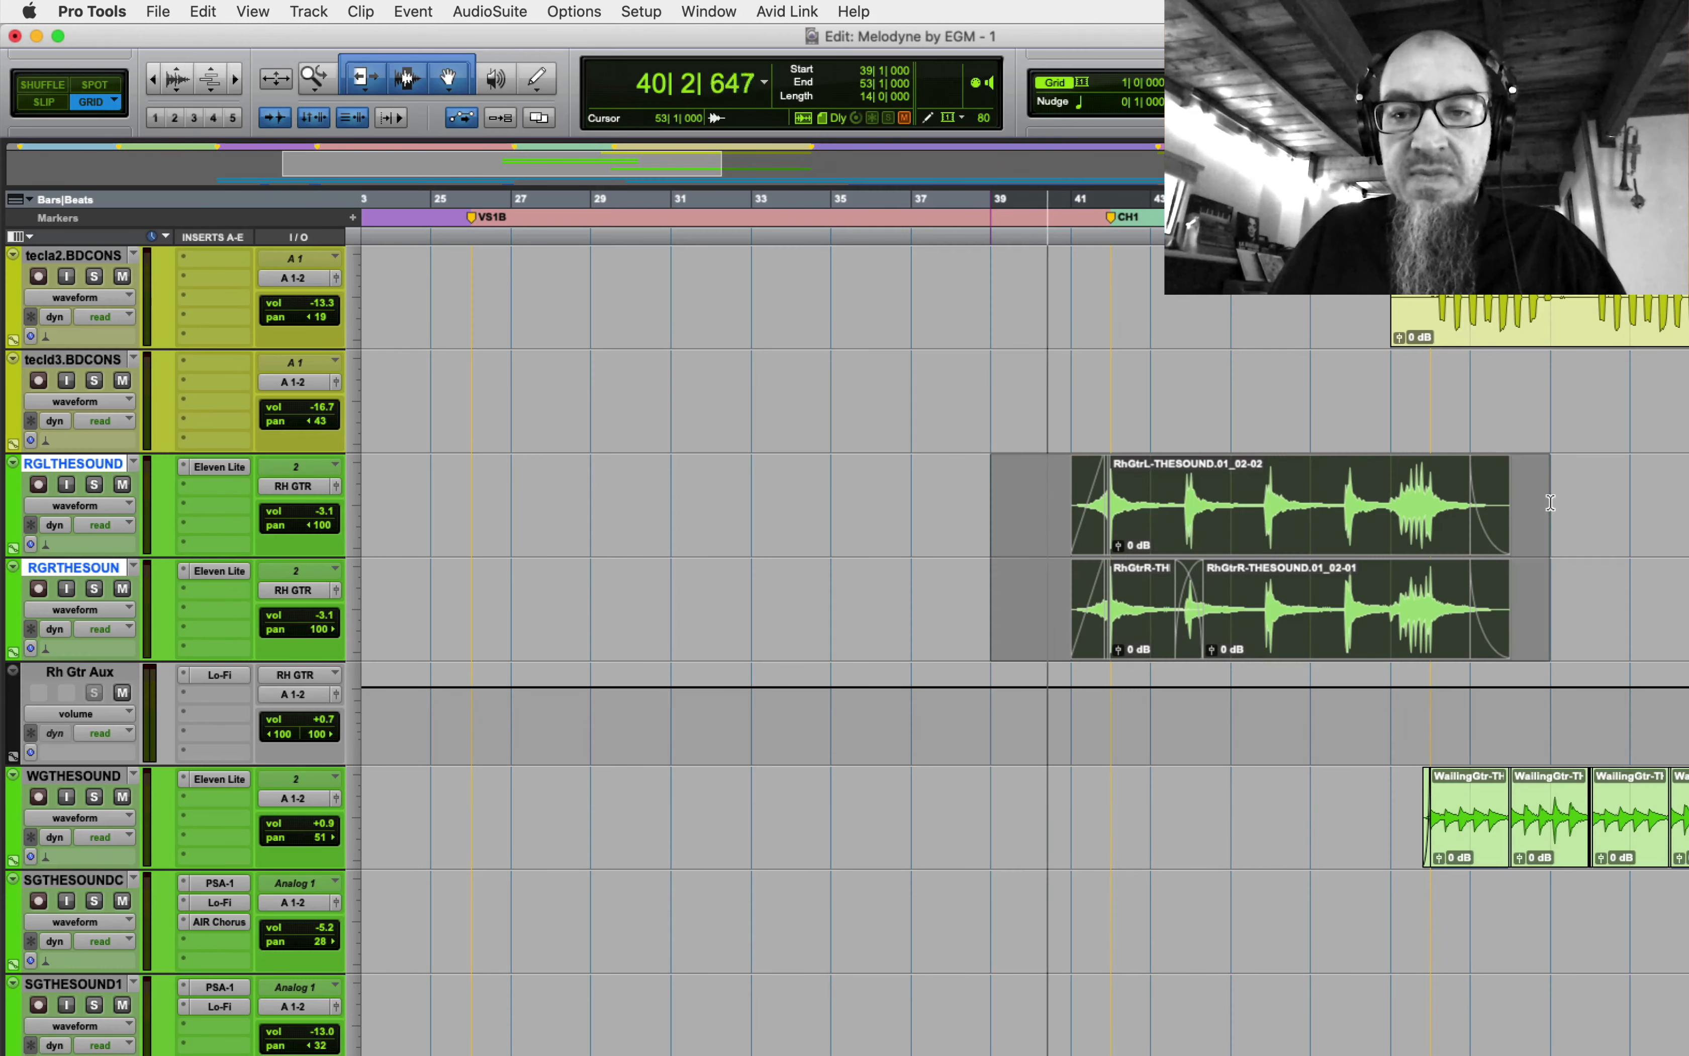
click(990, 479)
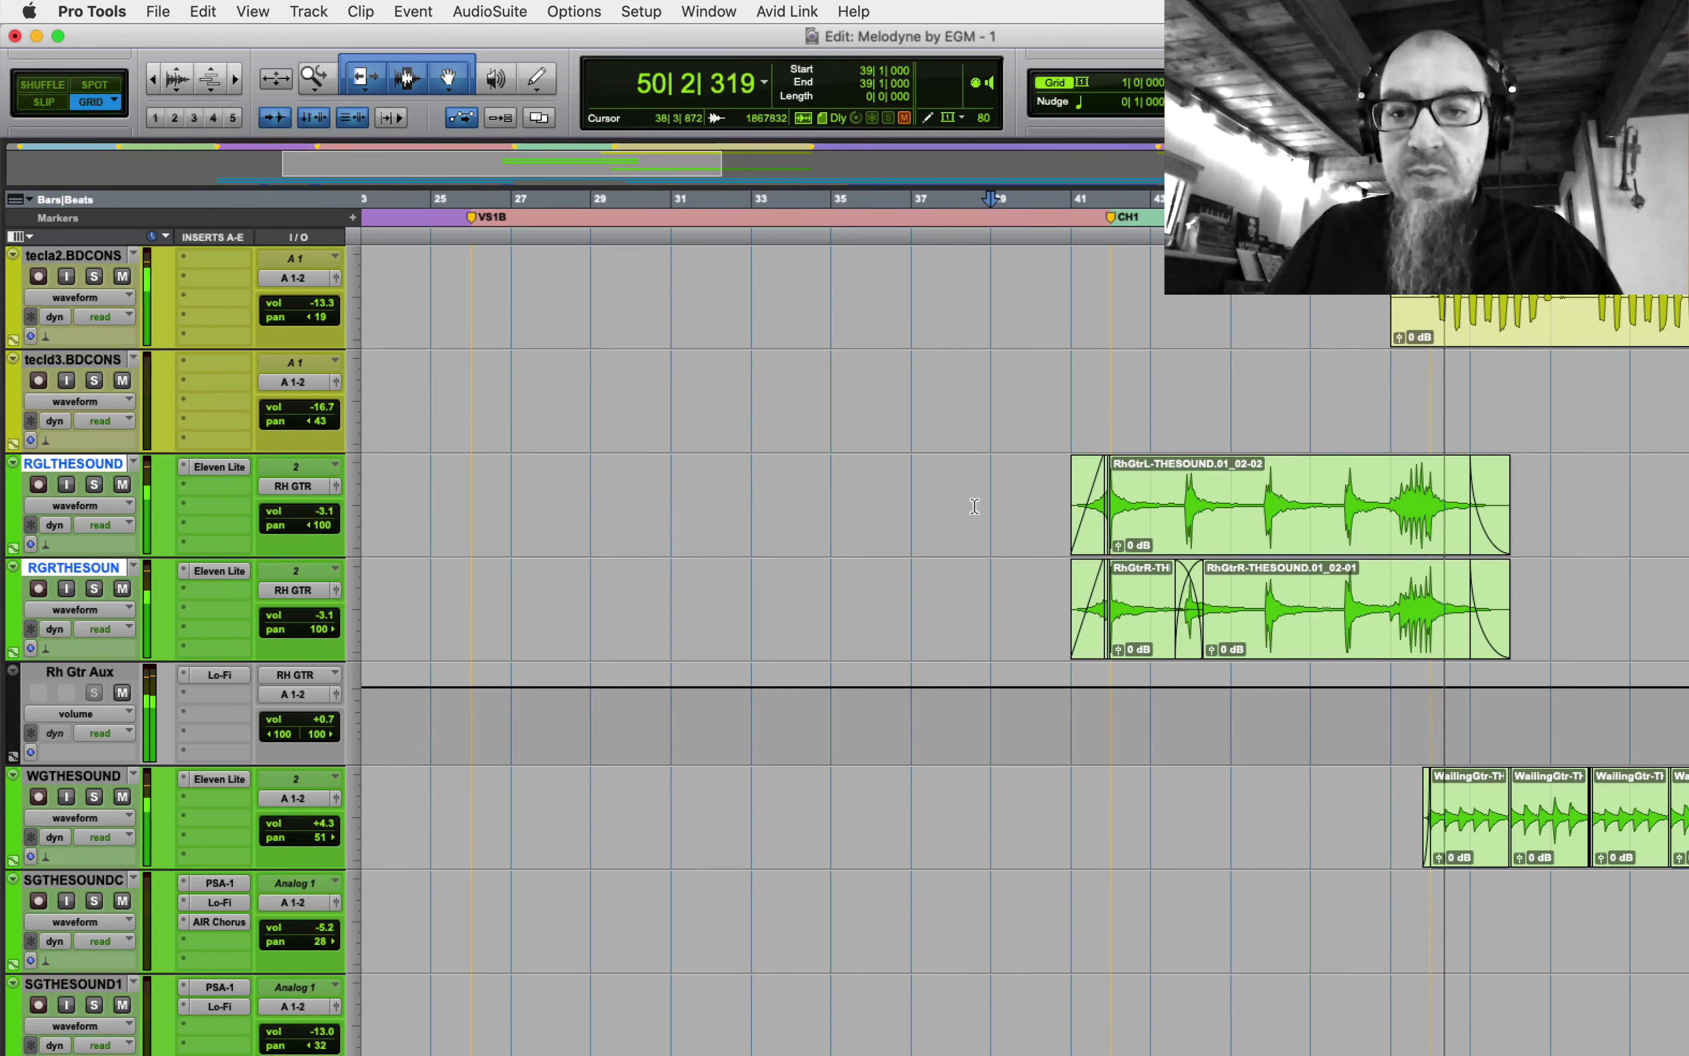
key(space)
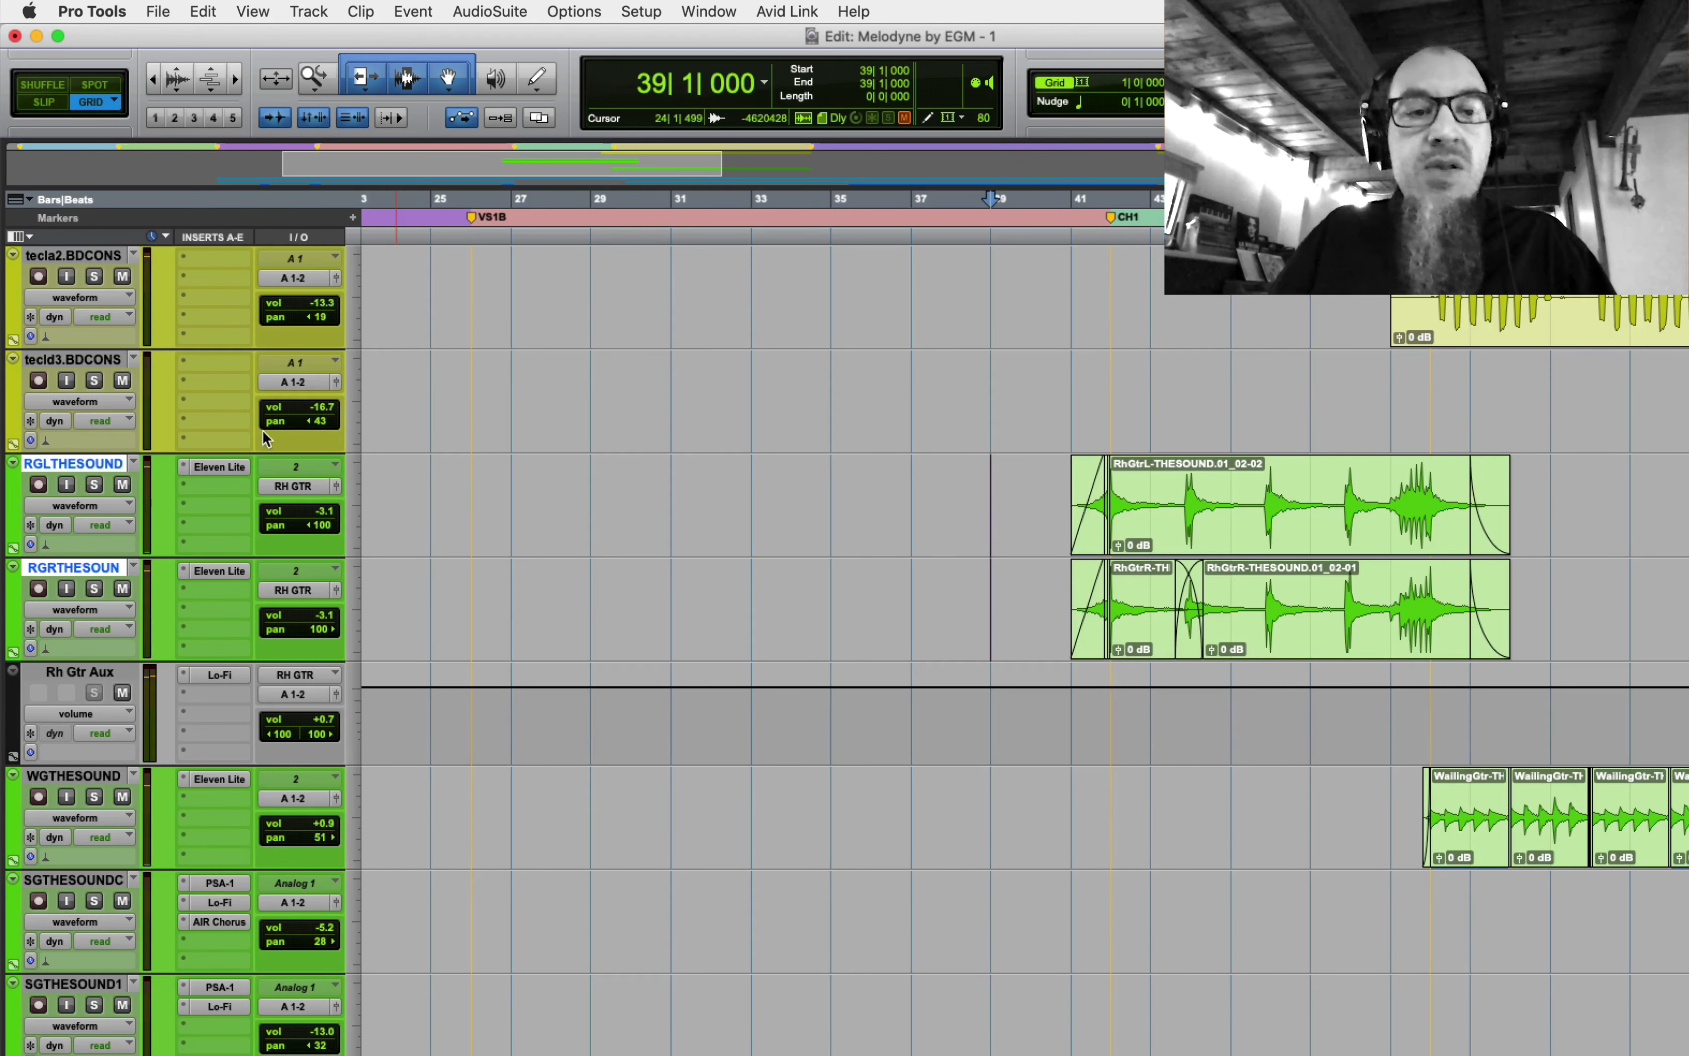
- Solo the two rhythm guitar tracks and check Eleven Lite on the left guitar and Lo-Fi on Rh Gtr Aux
click(94, 485)
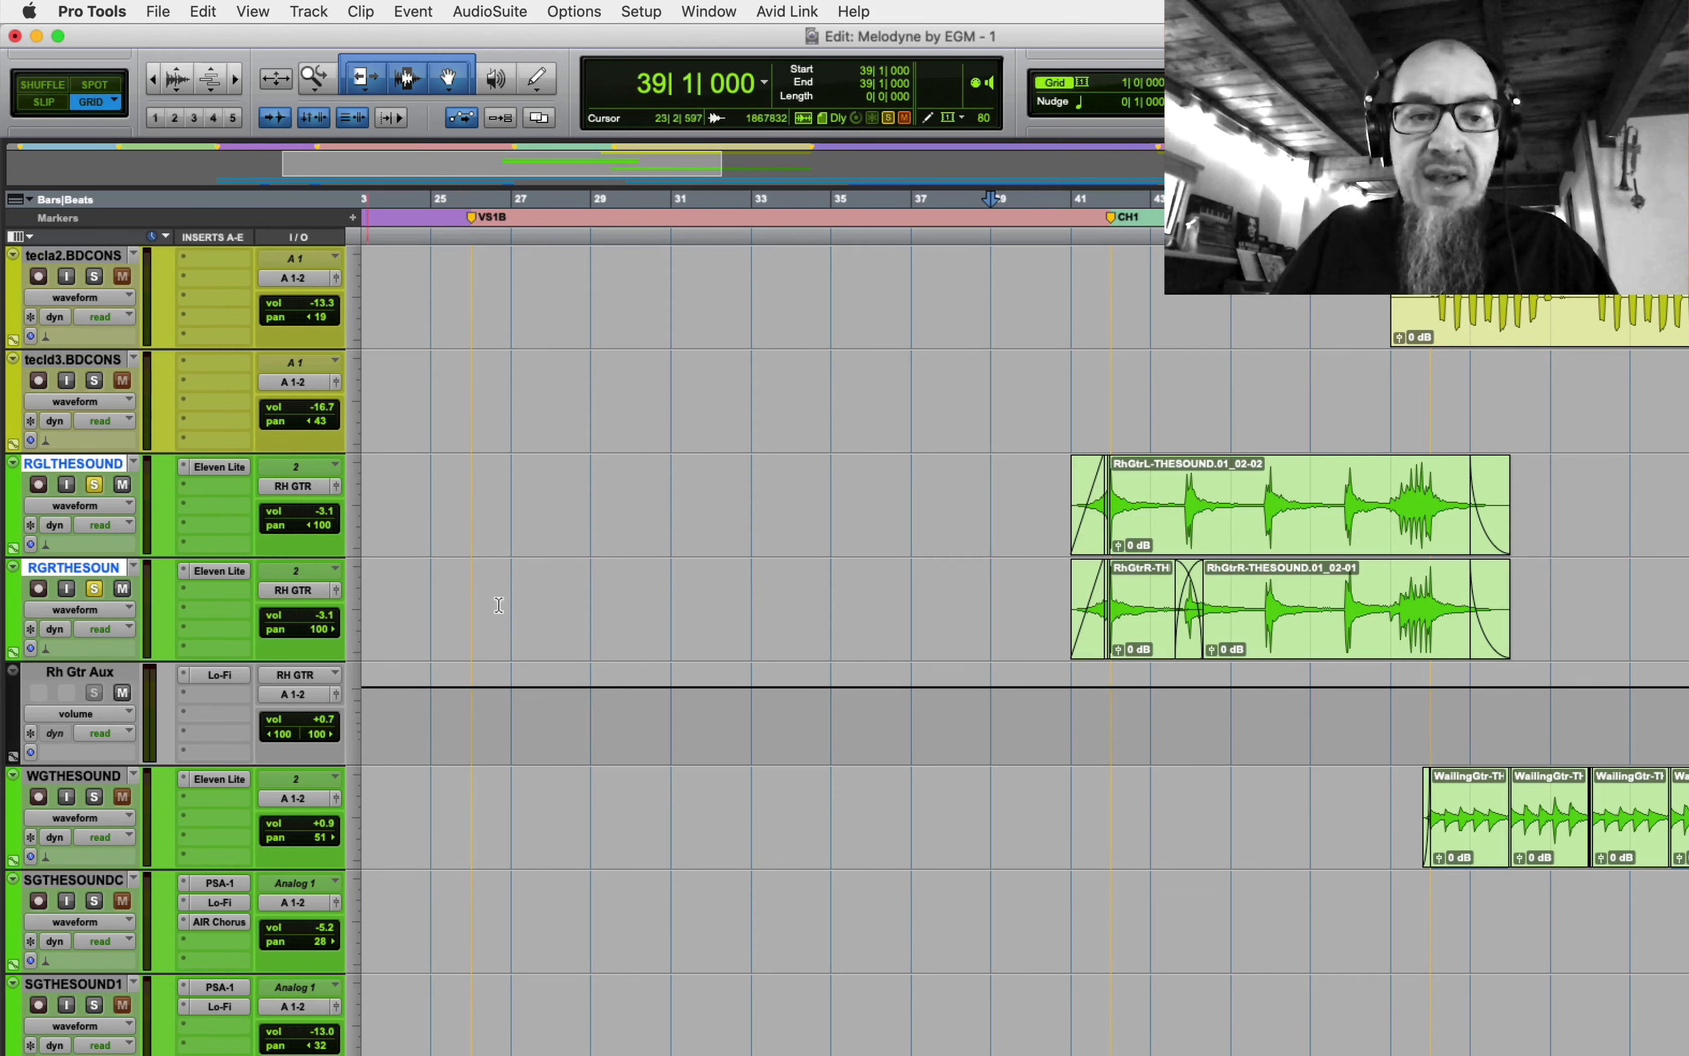
click(215, 467)
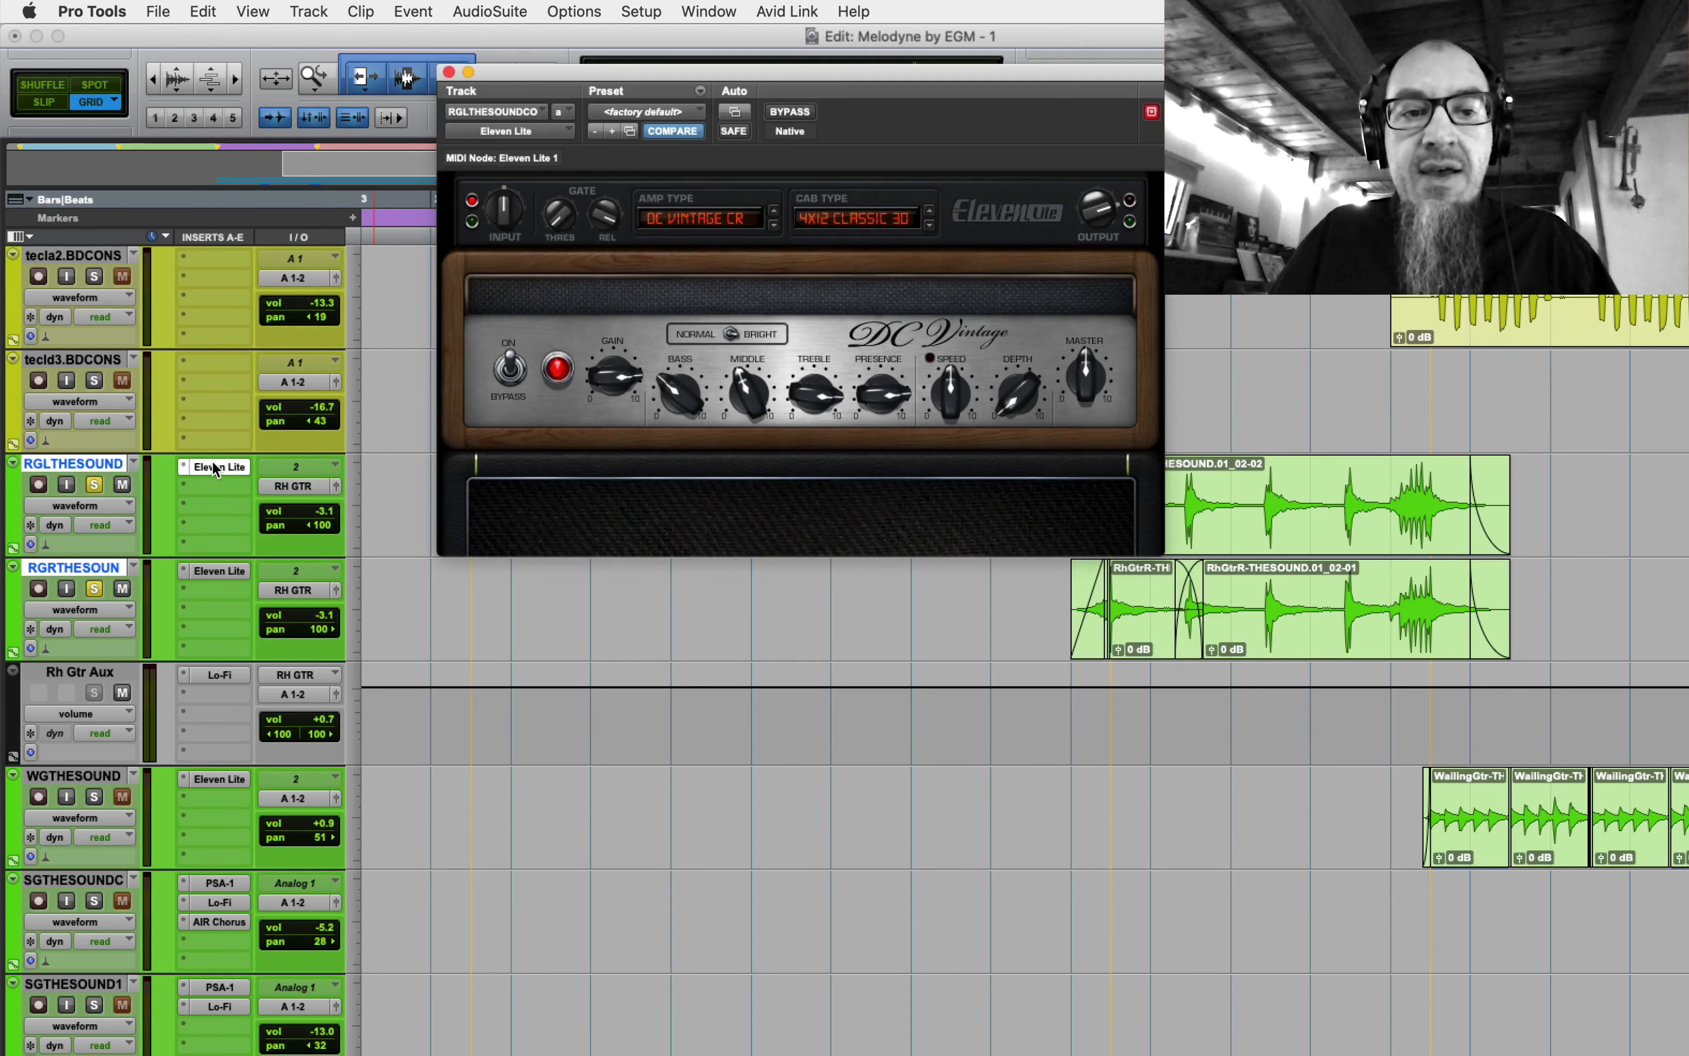
click(448, 73)
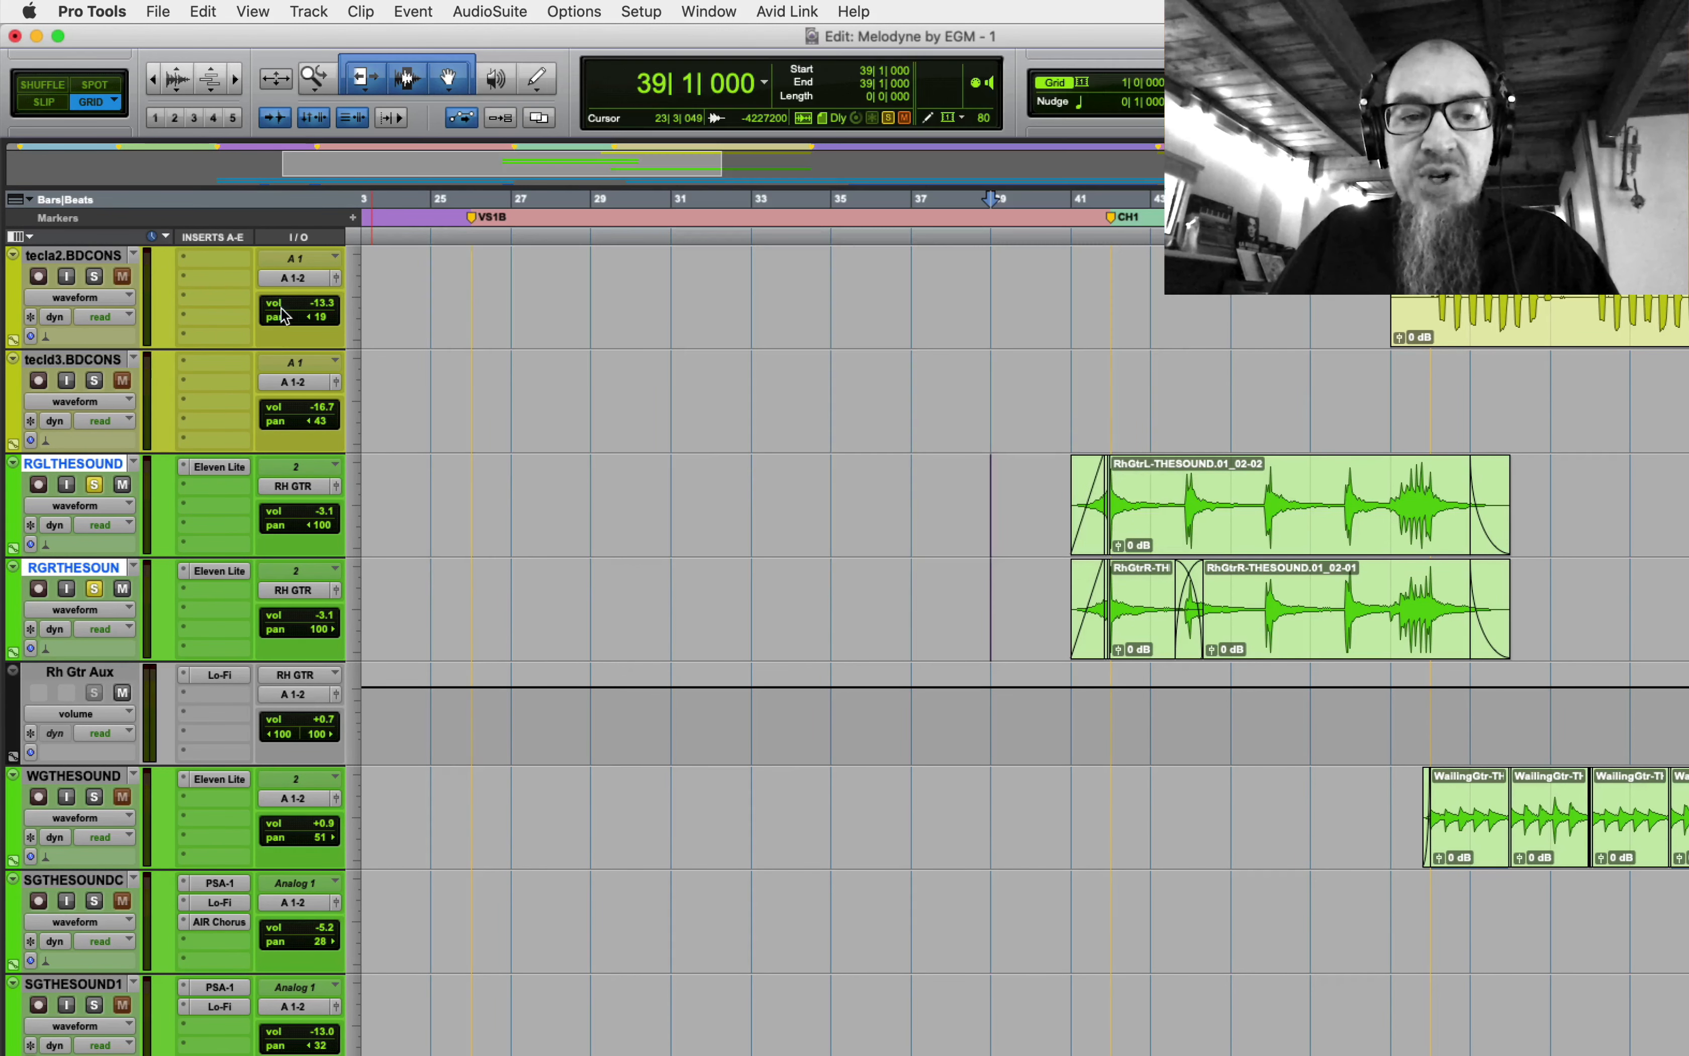
click(215, 675)
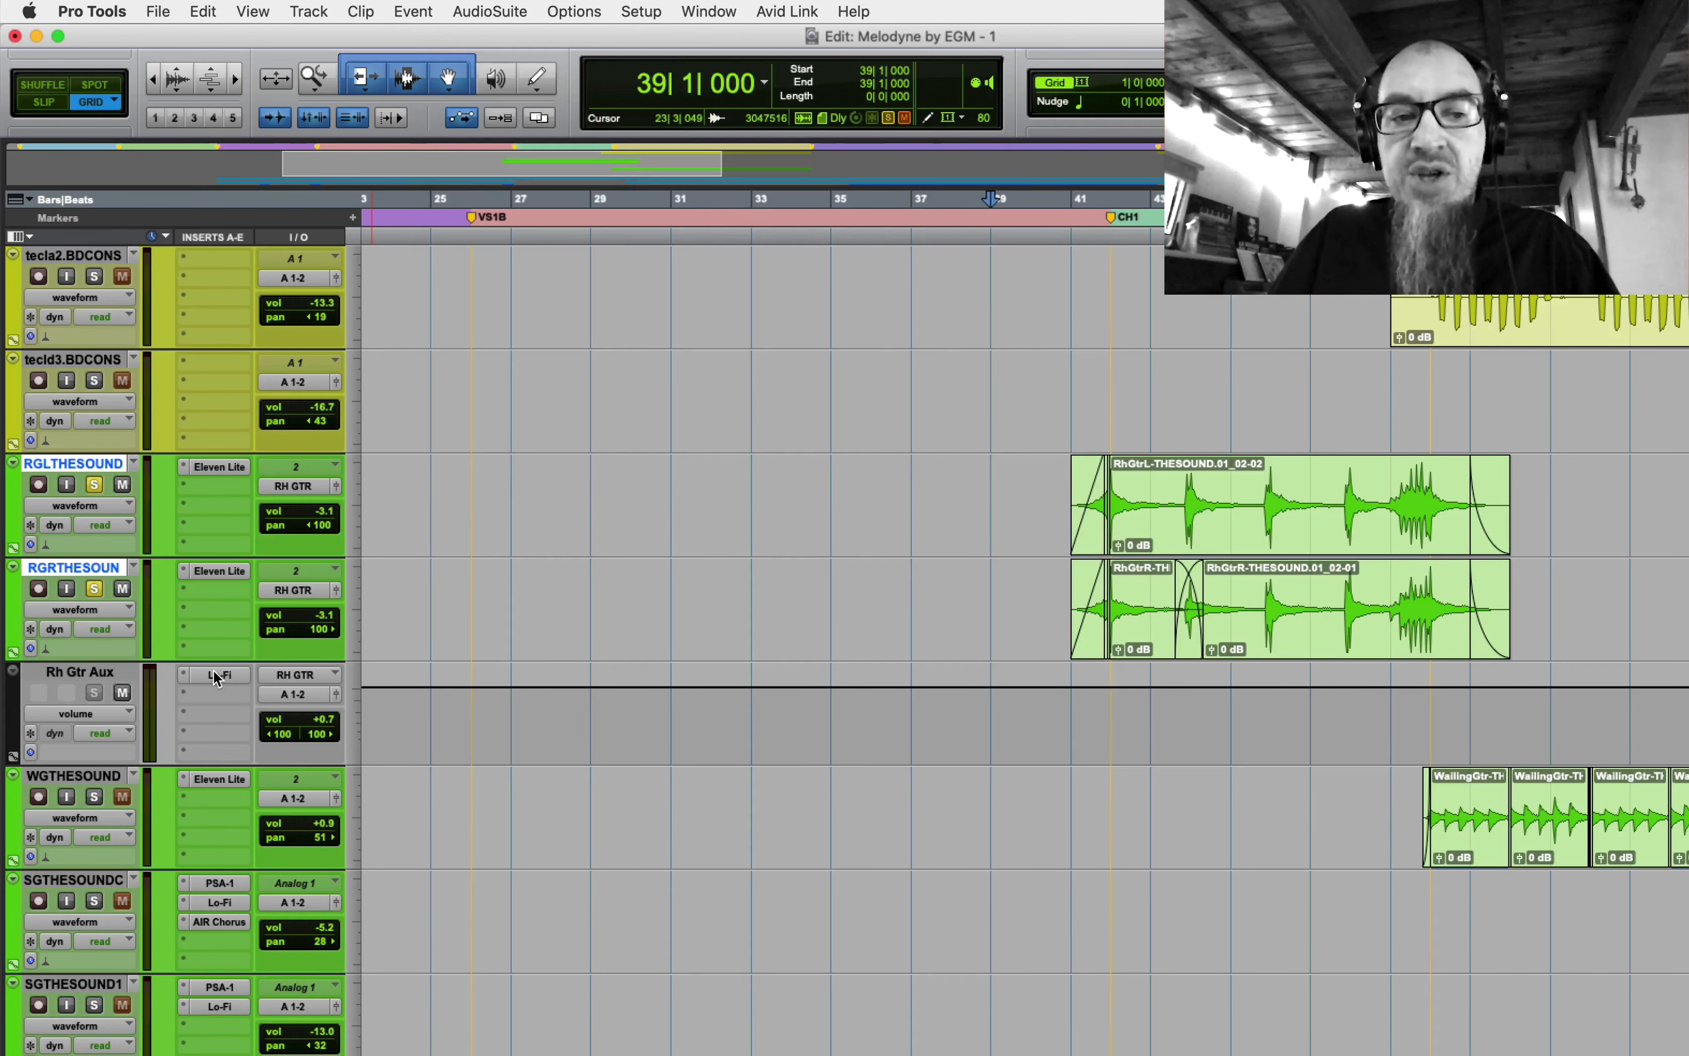
click(216, 676)
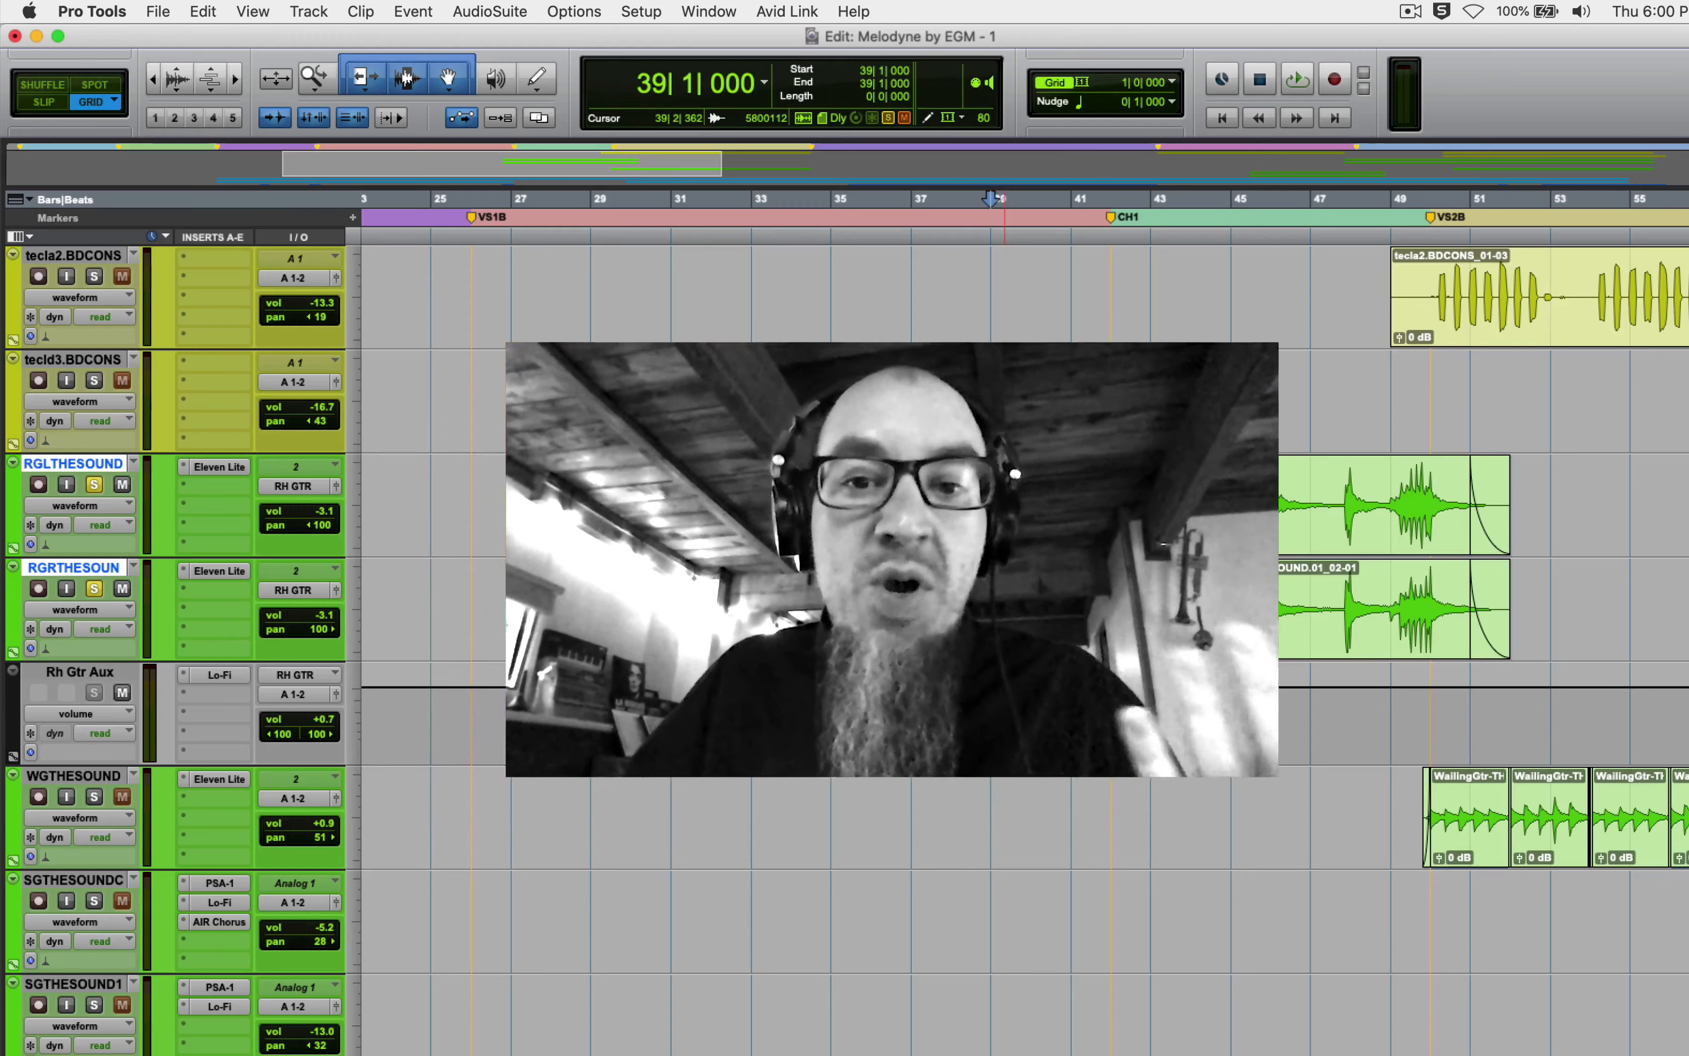
drag(996, 471, 1546, 482)
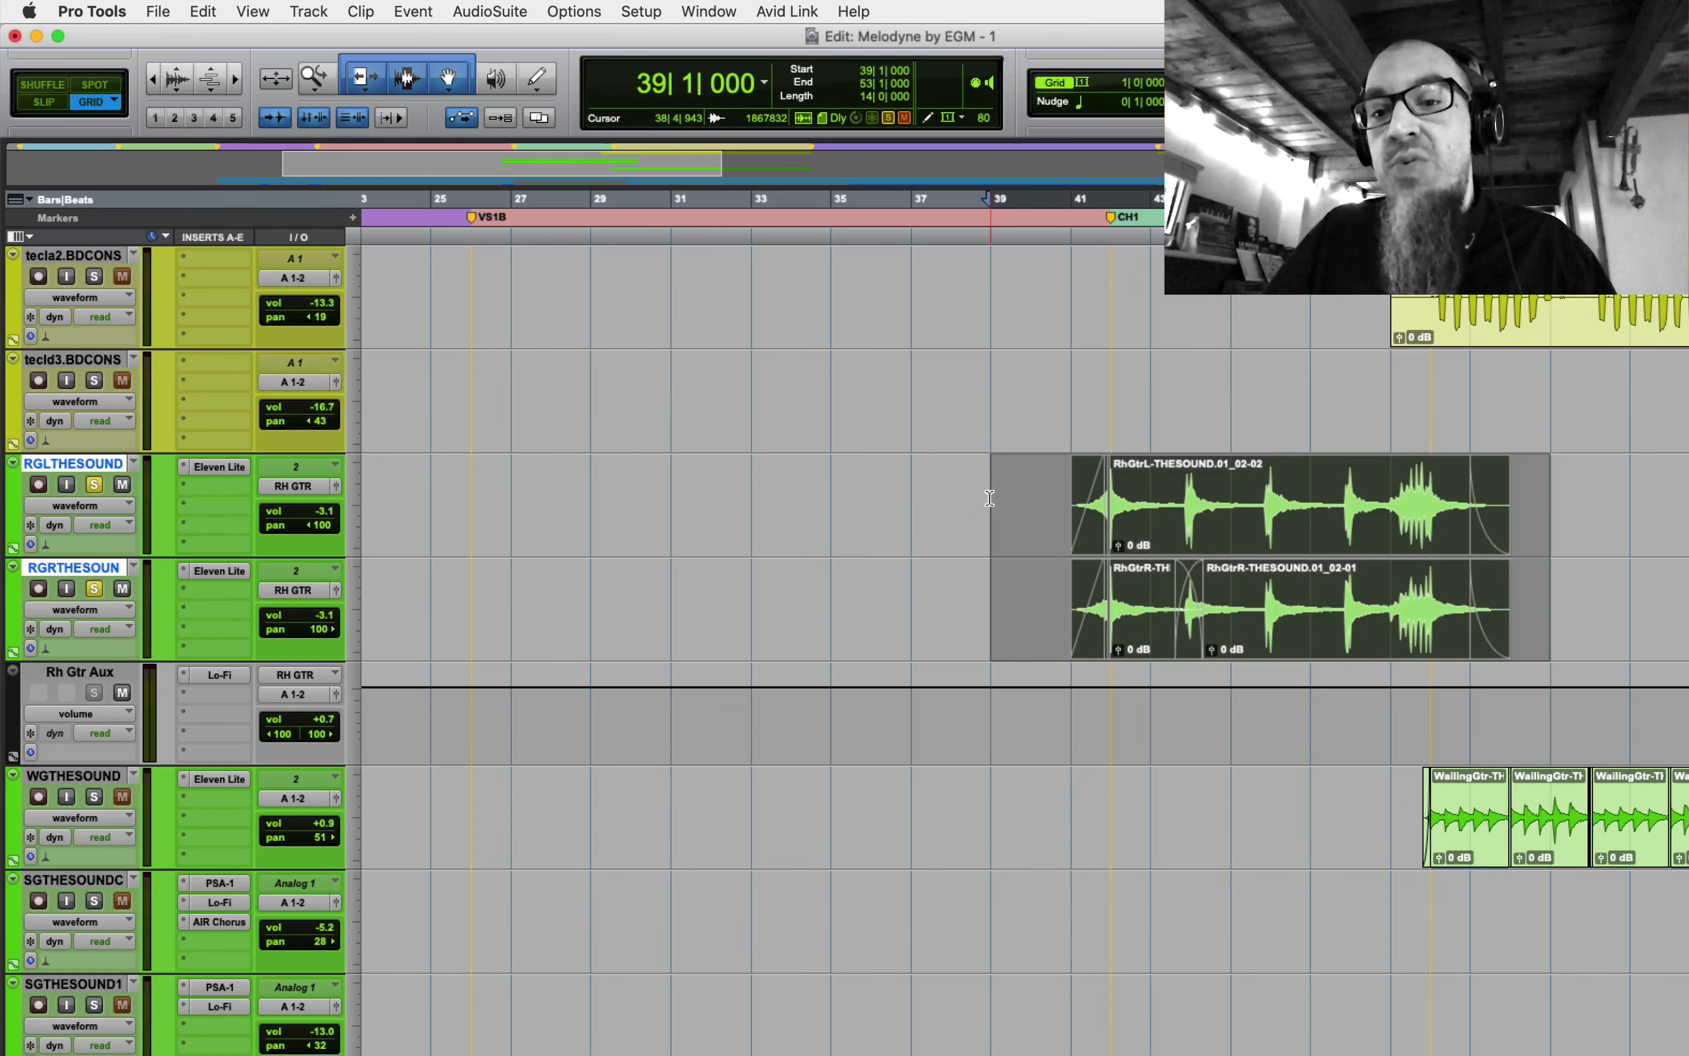
click(991, 498)
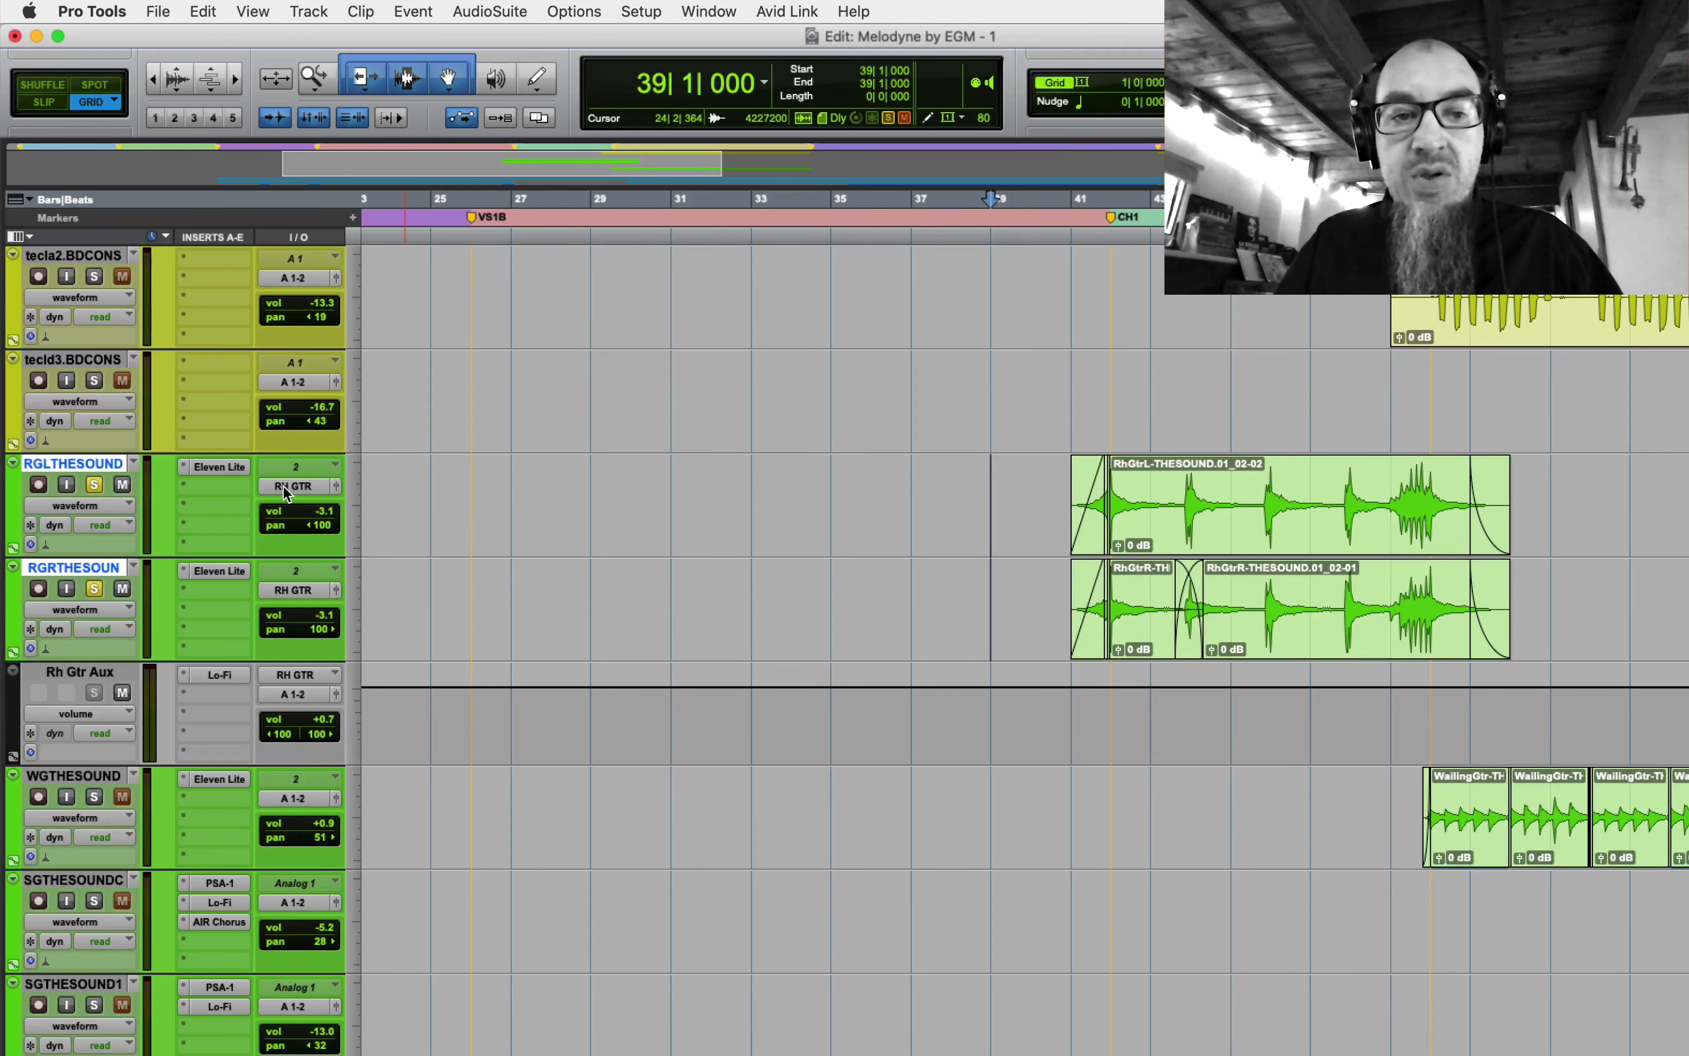
- Move Lo-Fi to the second insert slot of Rh Gtr Aux and insert stereo Melodyne in the first slot
click(78, 672)
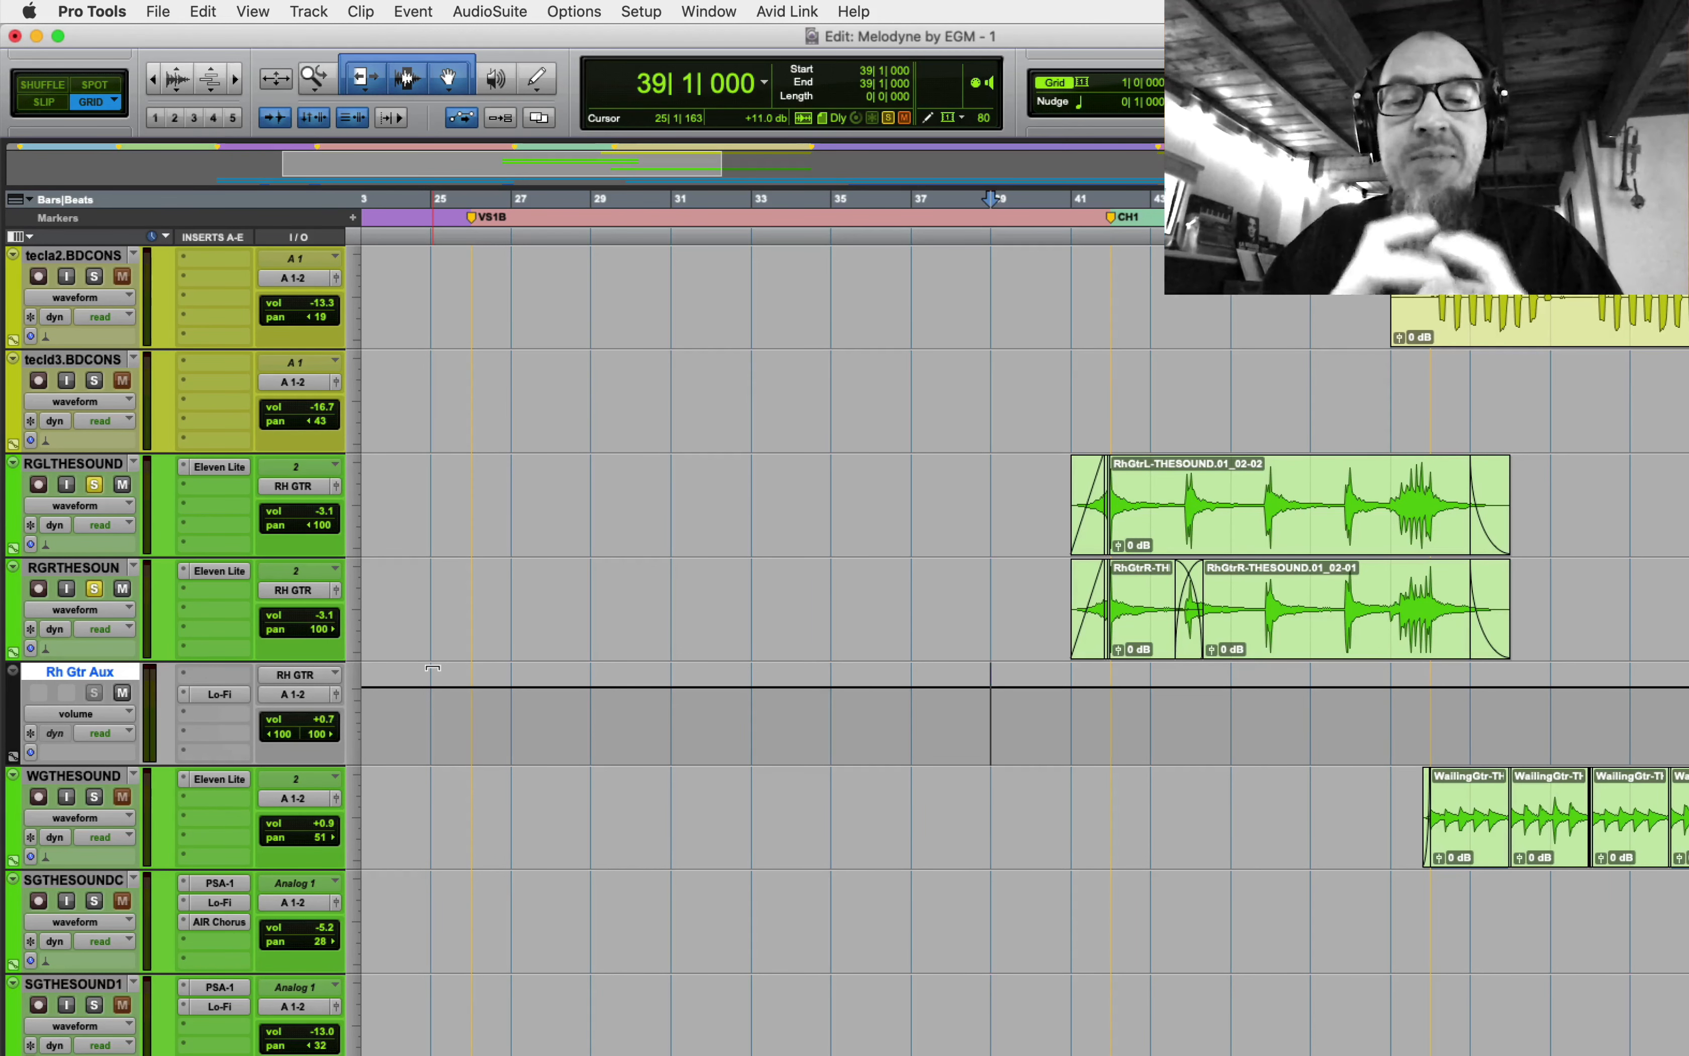
click(192, 678)
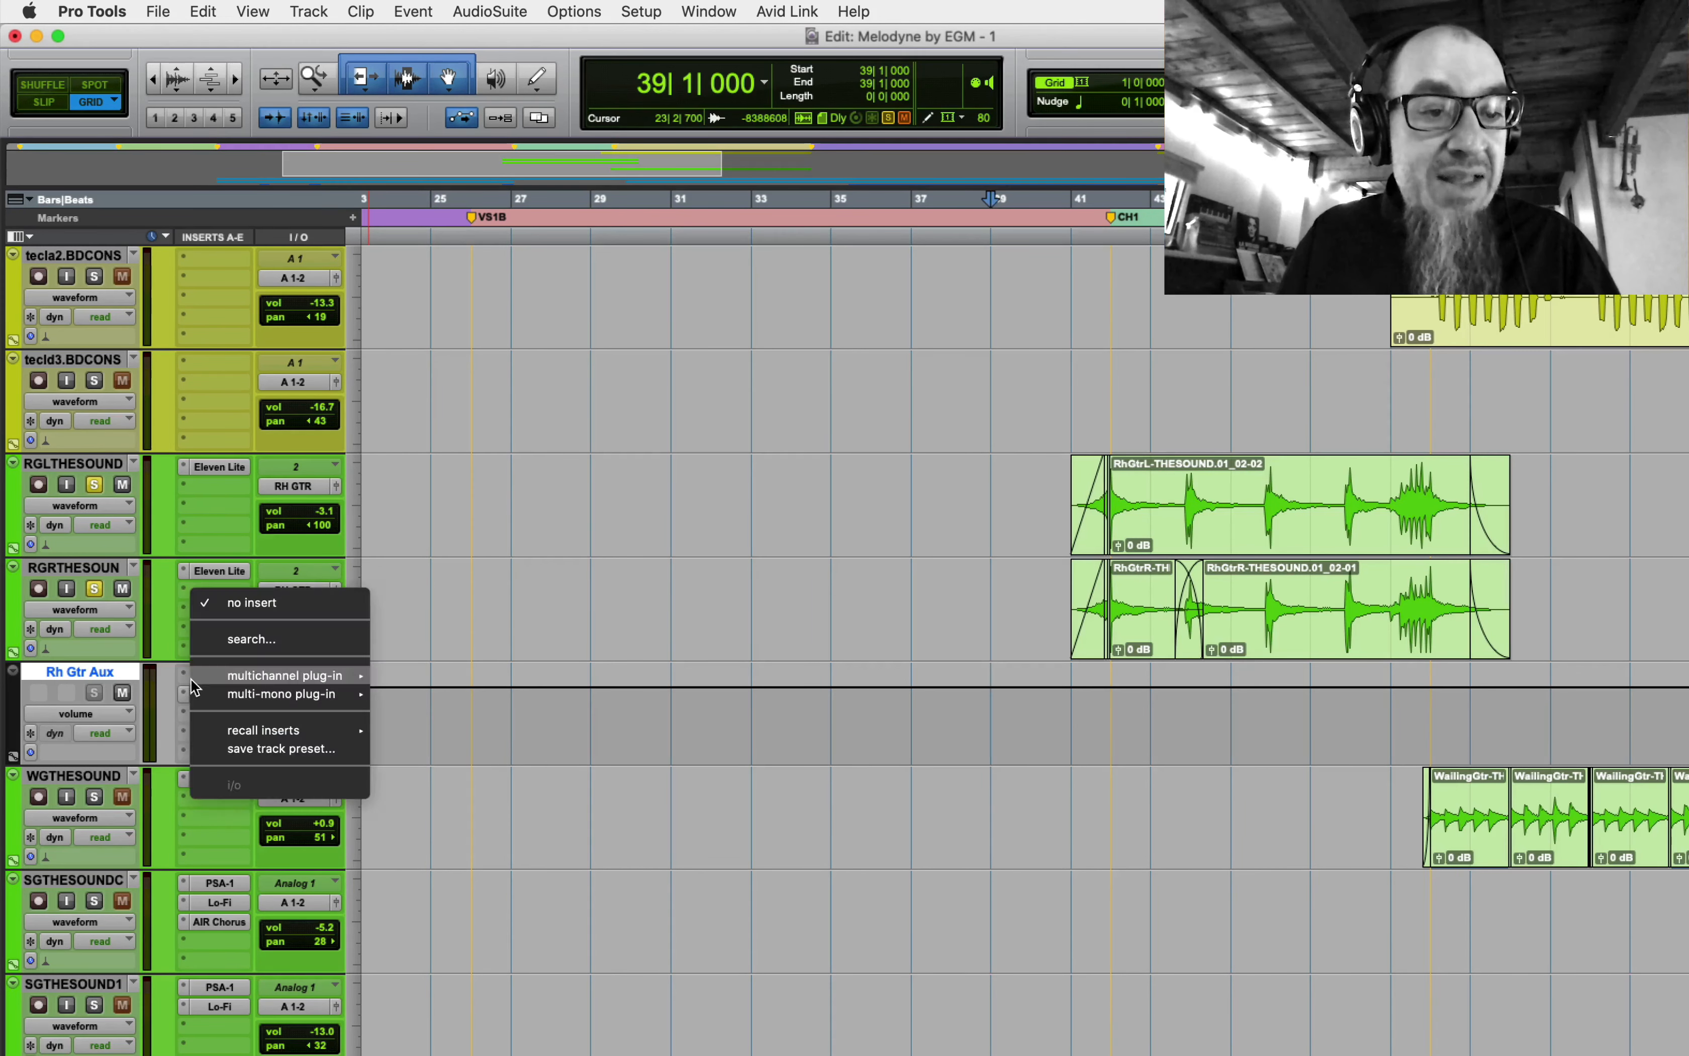
mouse_move(325, 672)
mouse_move(433, 464)
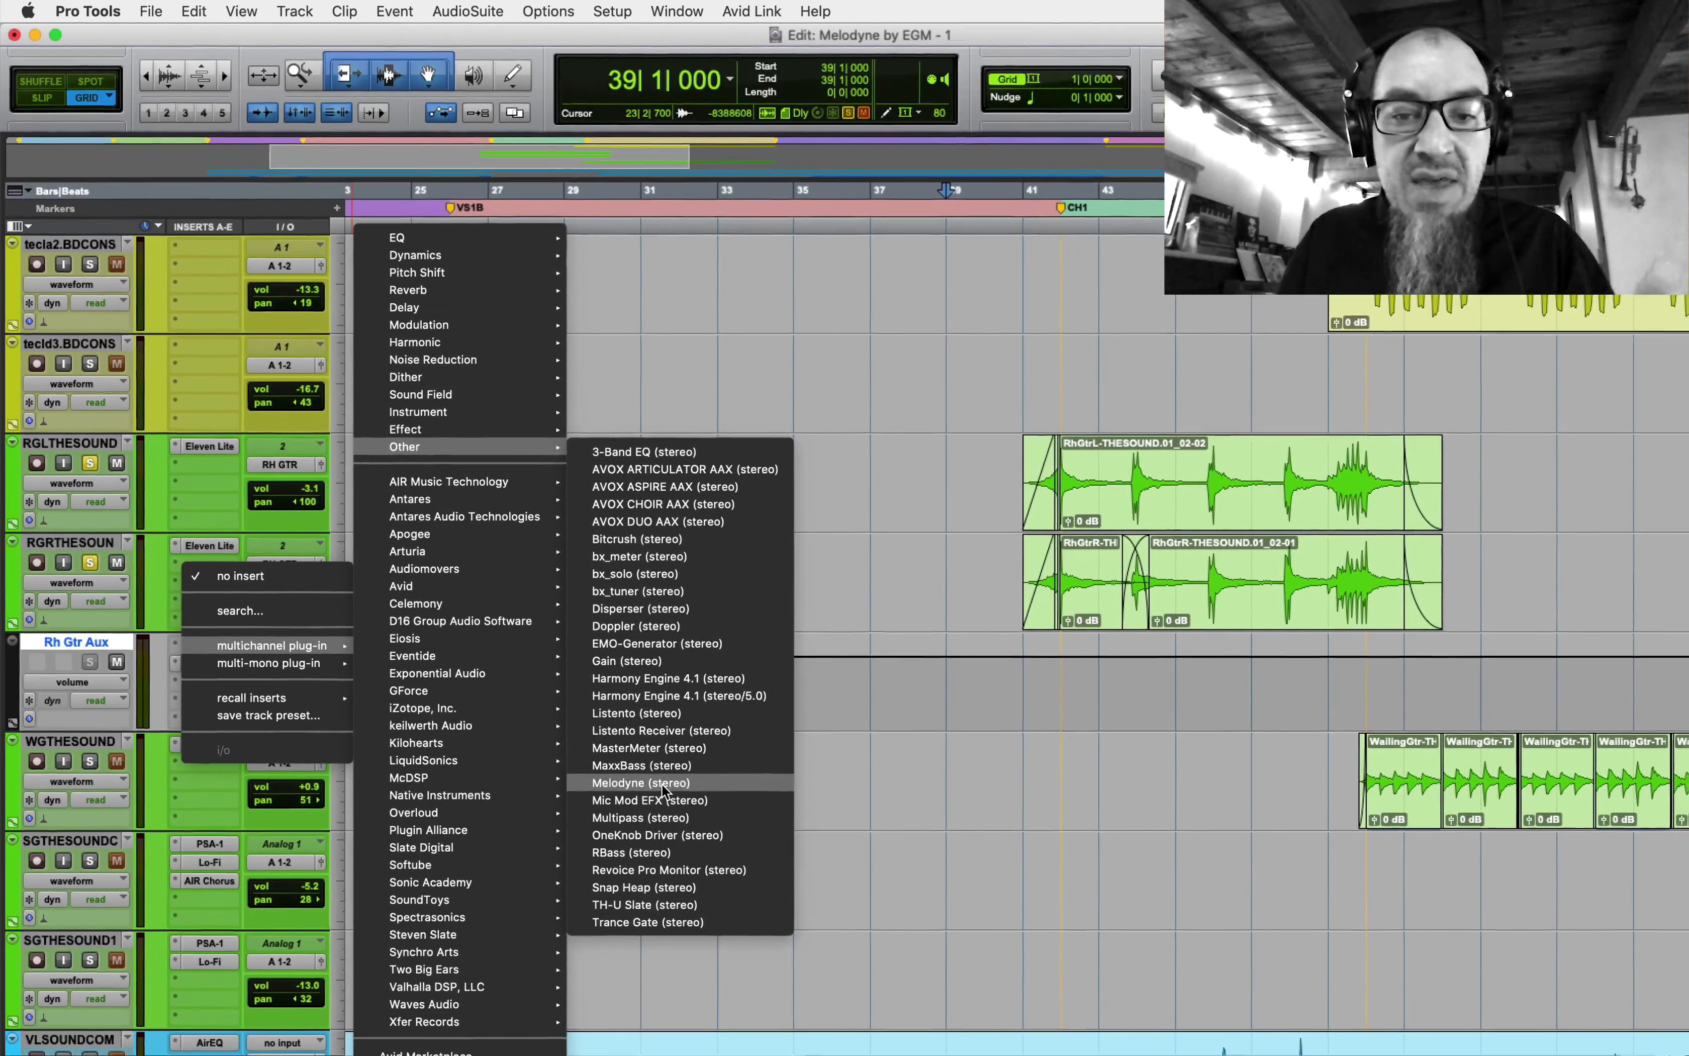
click(666, 788)
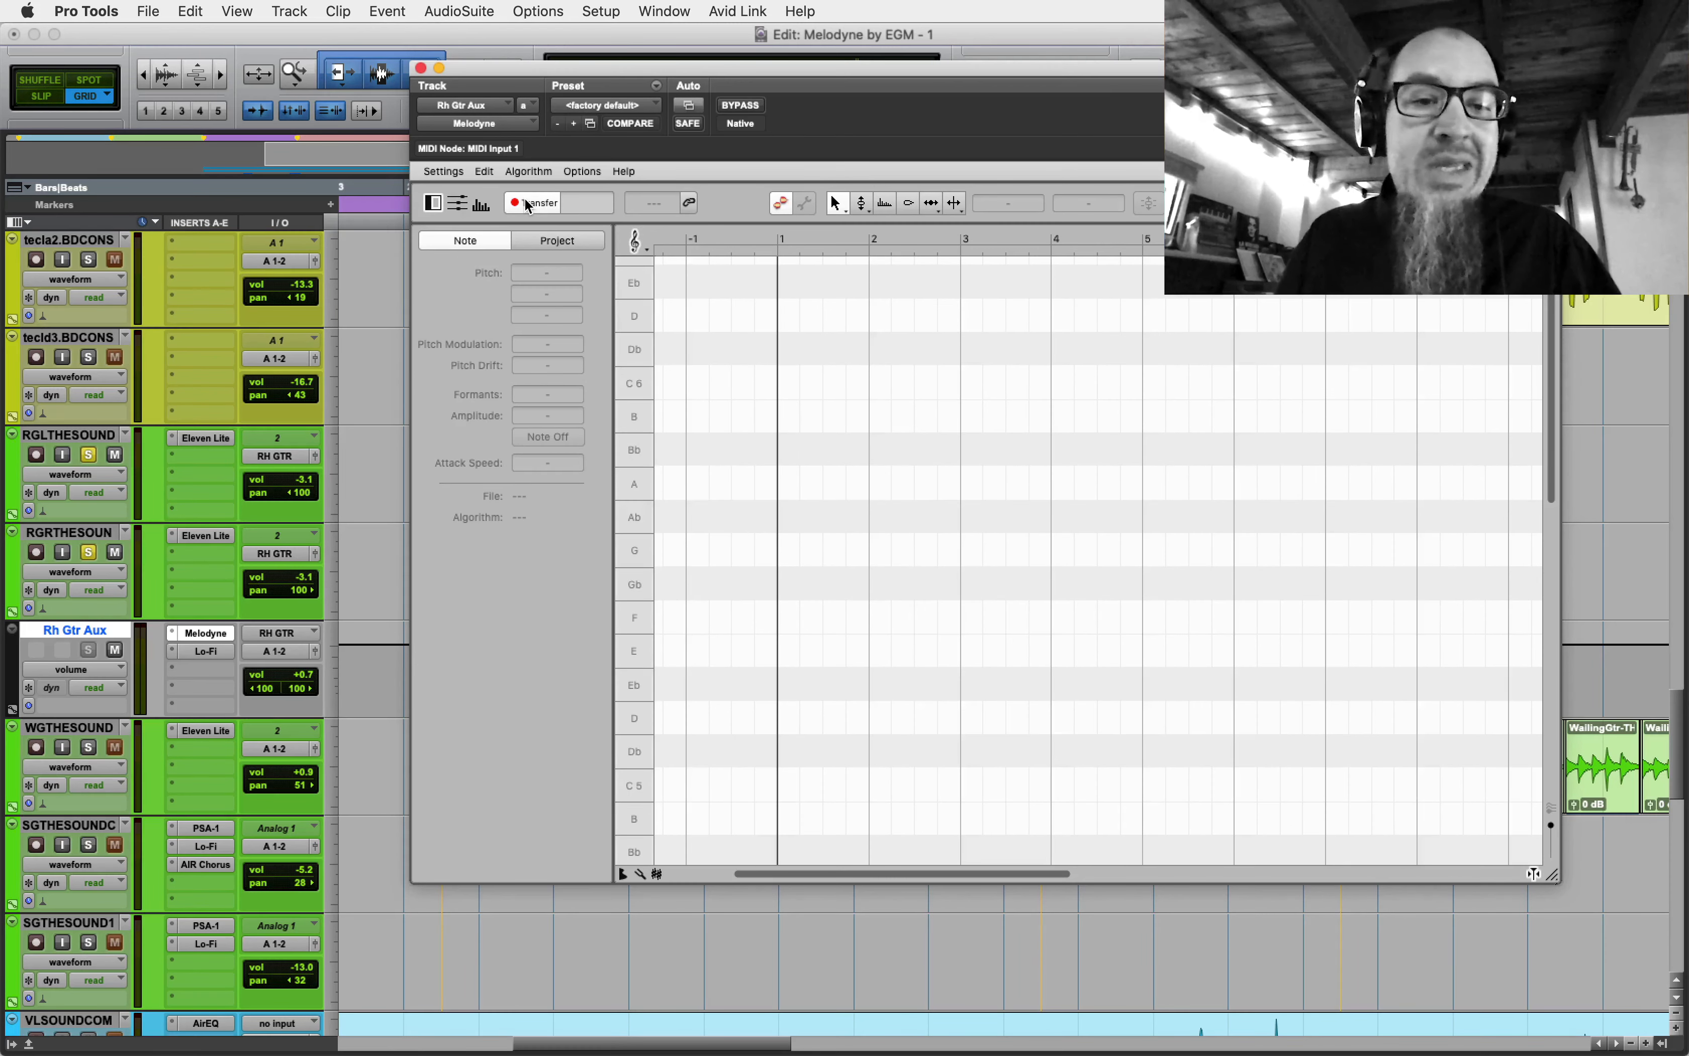
- Unsolo the two rhythm guitars and play their passage through to transfer it into Melodyne on Rh Gtr Aux
key(space)
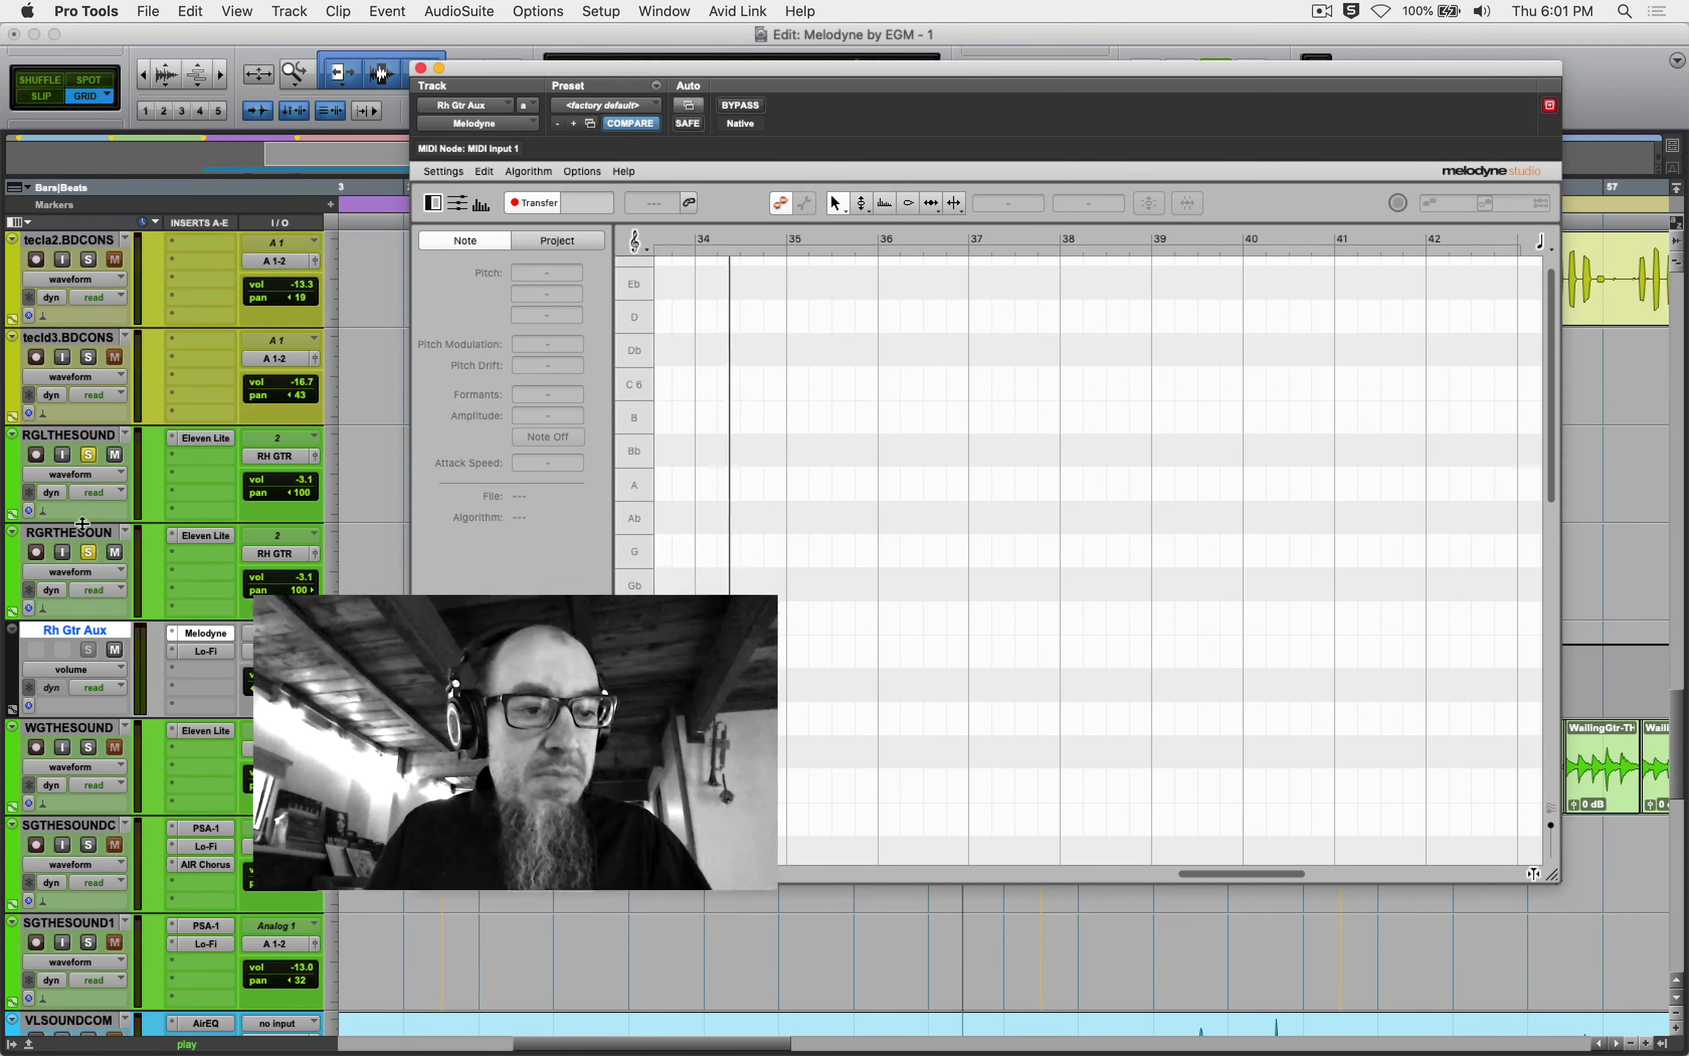
click(88, 552)
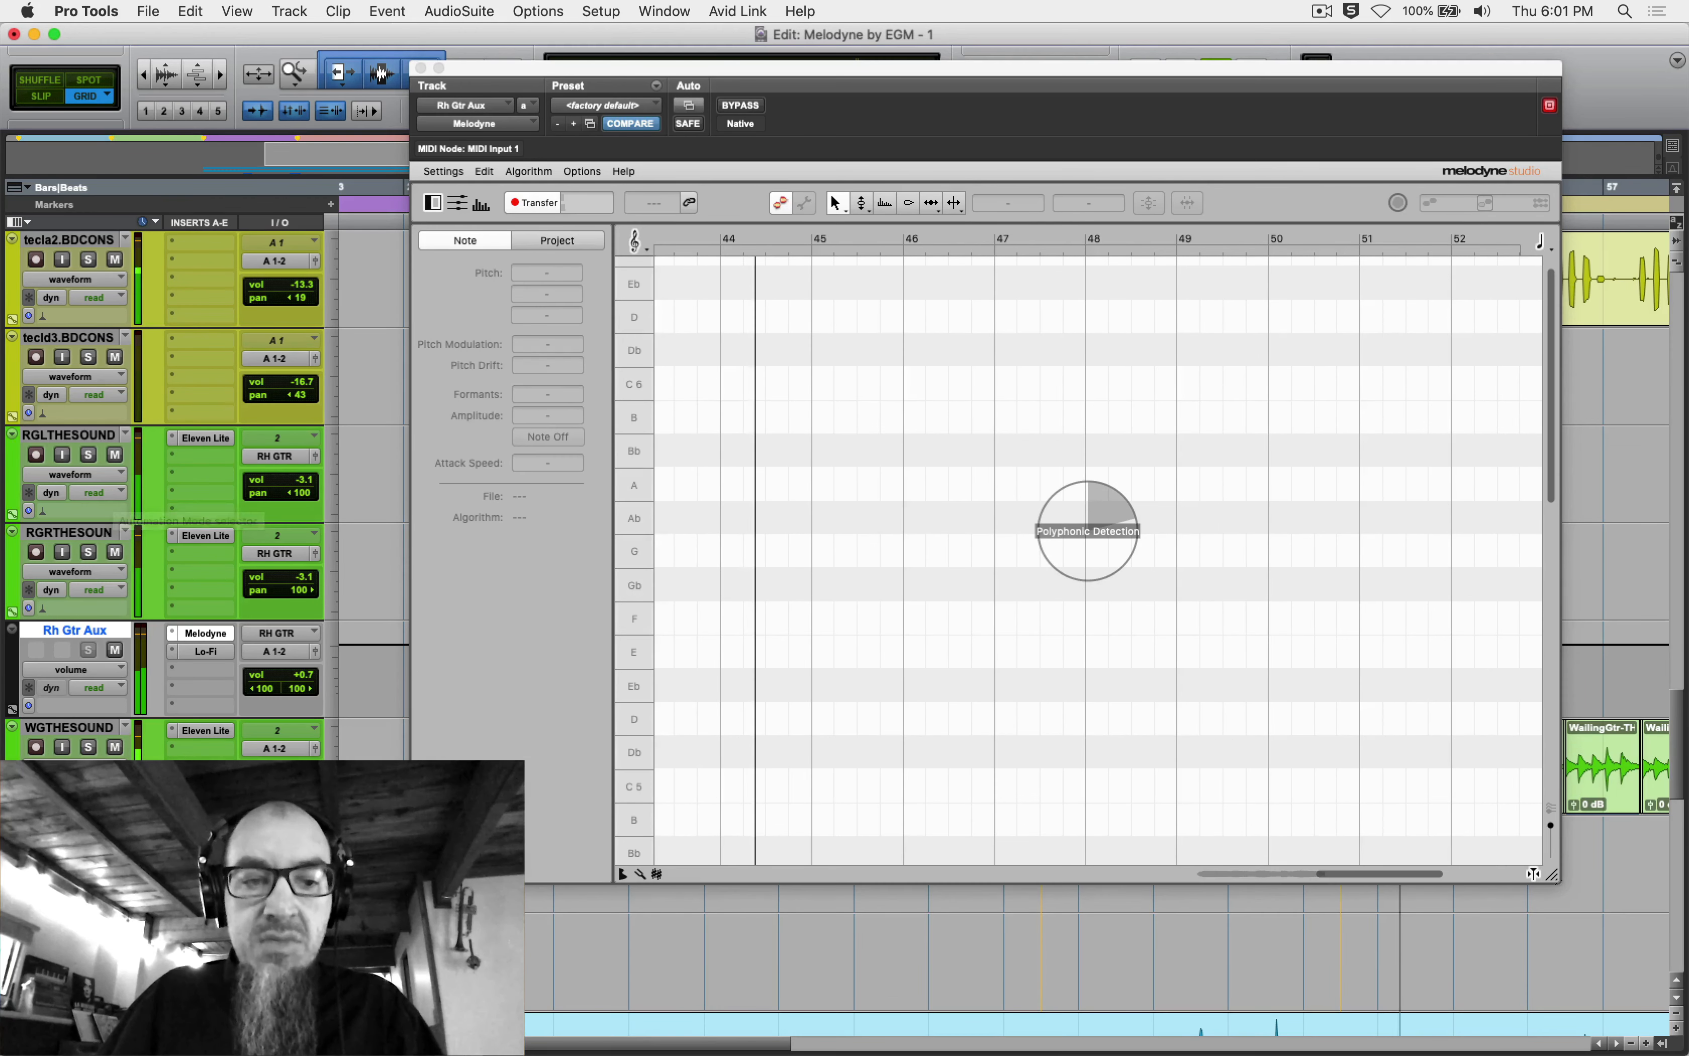
key(space)
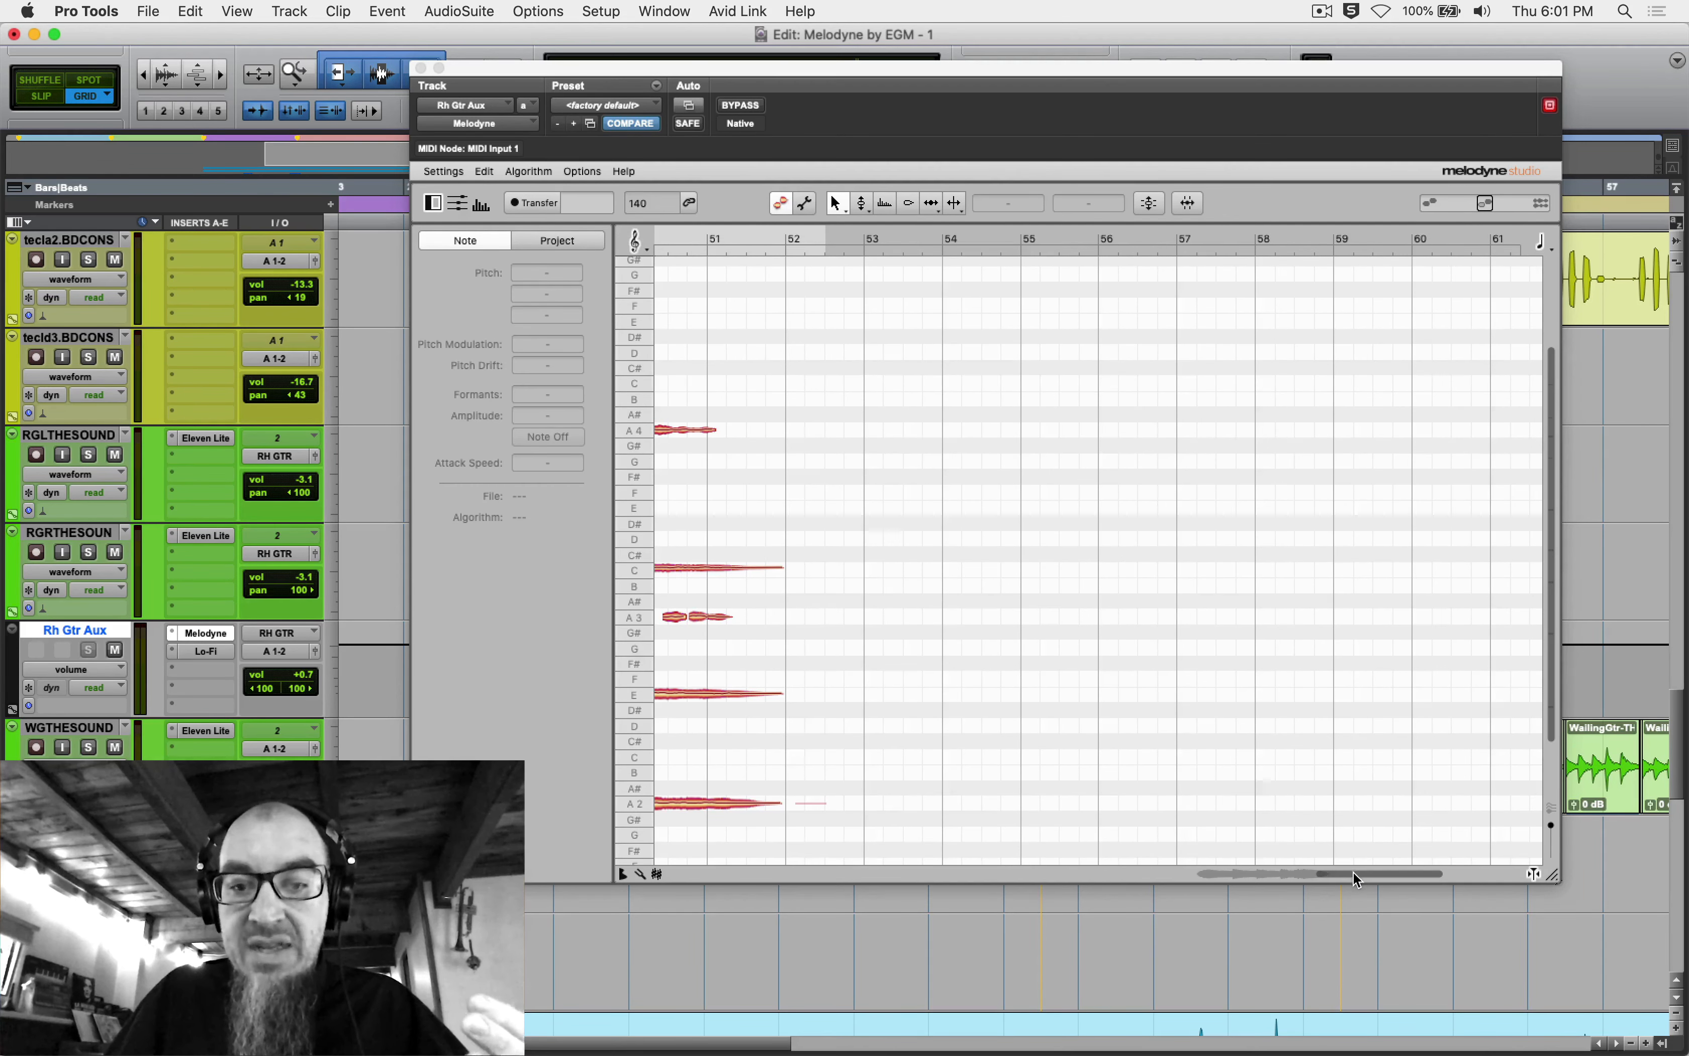
- Check the detection algorithm Melodyne applied to the transferred guitars and enlarge the Melodyne window
drag(1353, 873, 1223, 882)
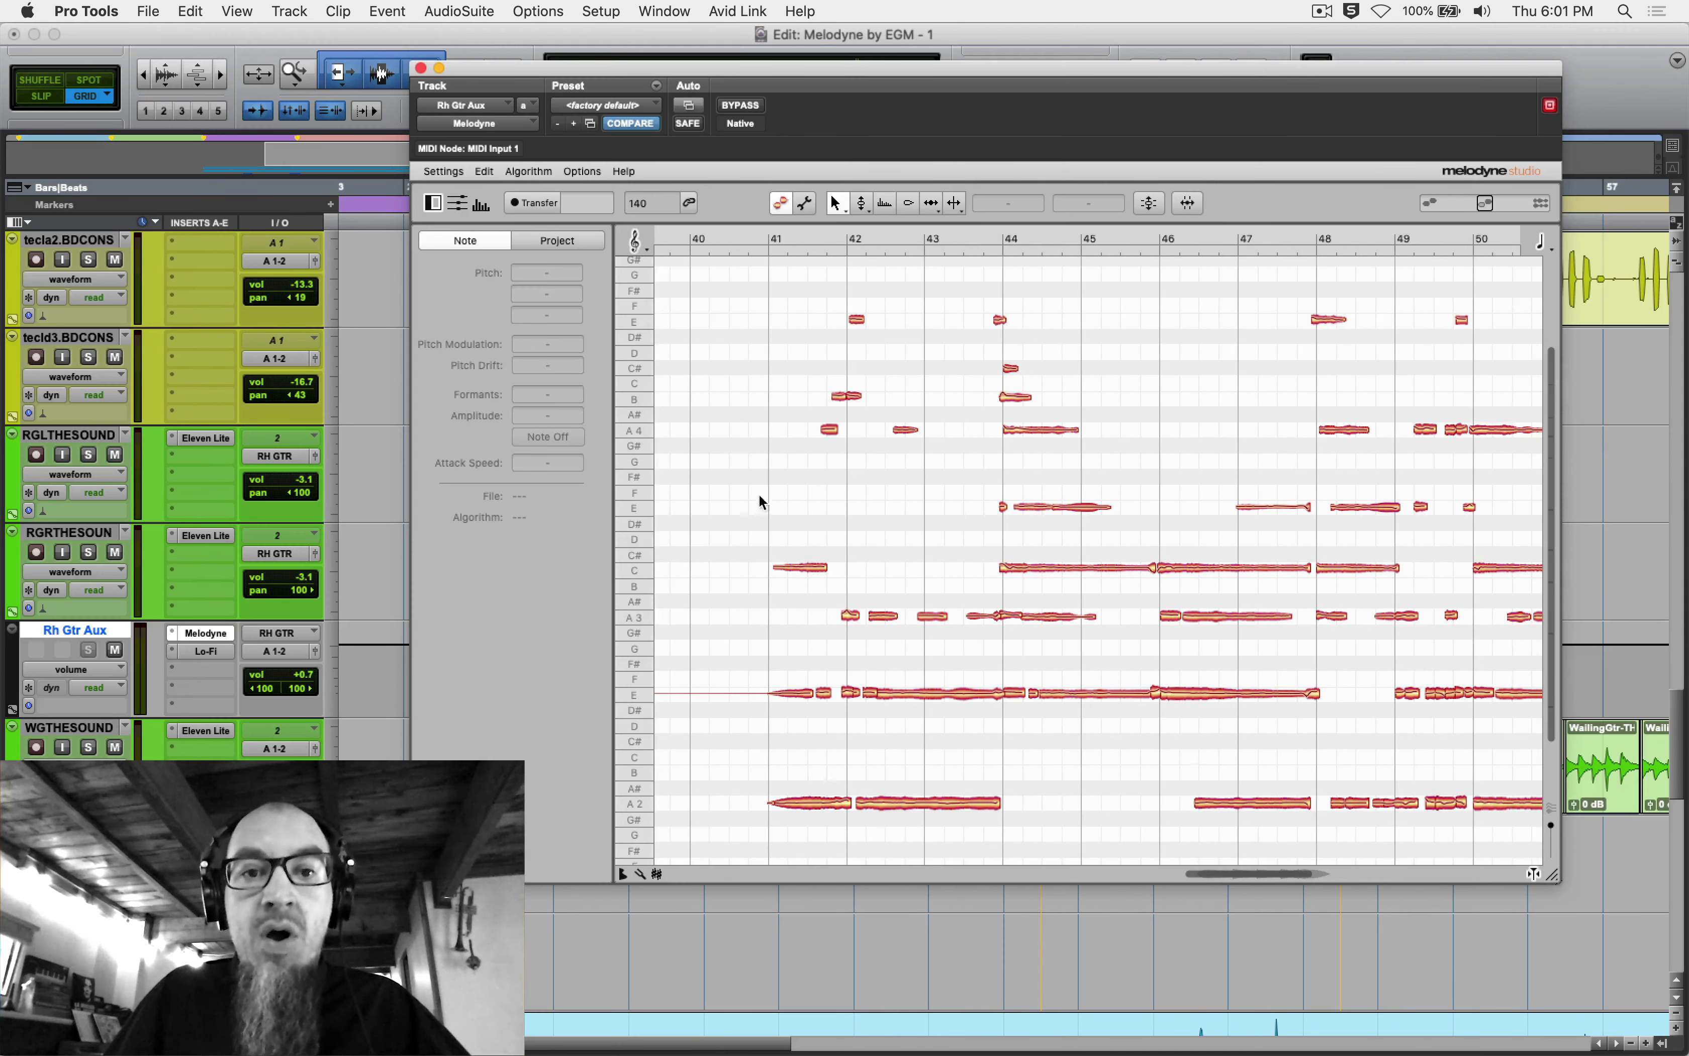
click(528, 171)
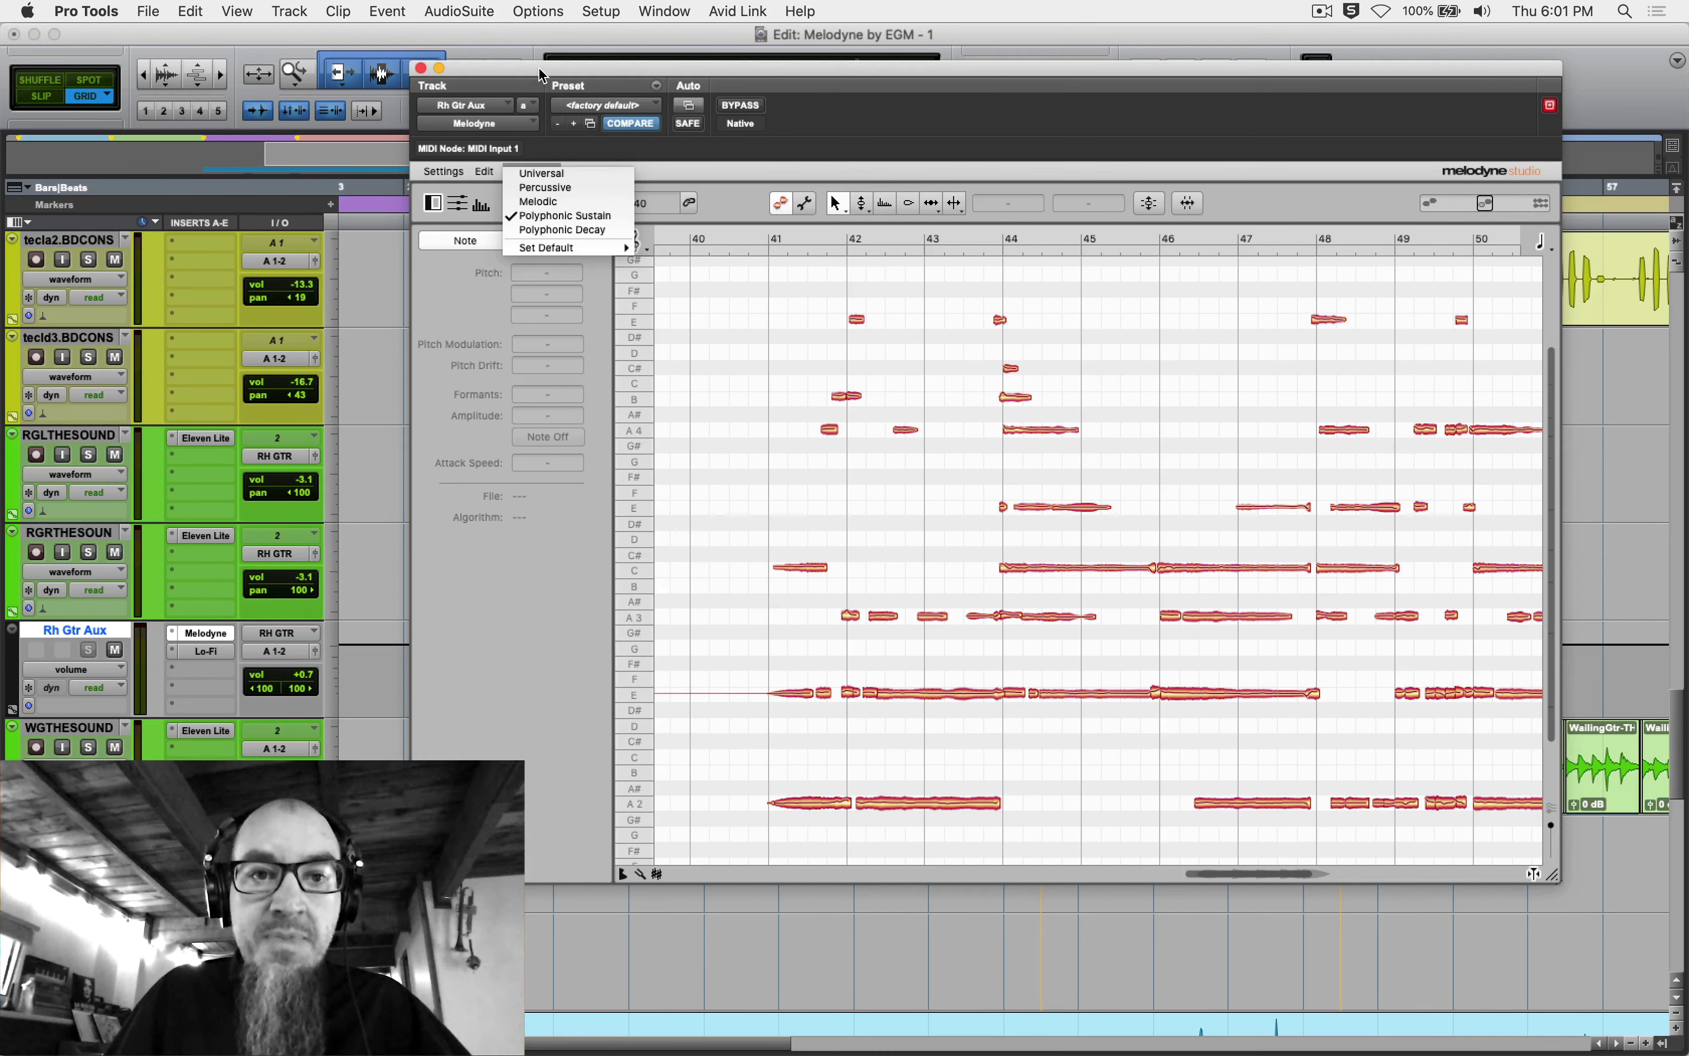
drag(538, 66, 456, 47)
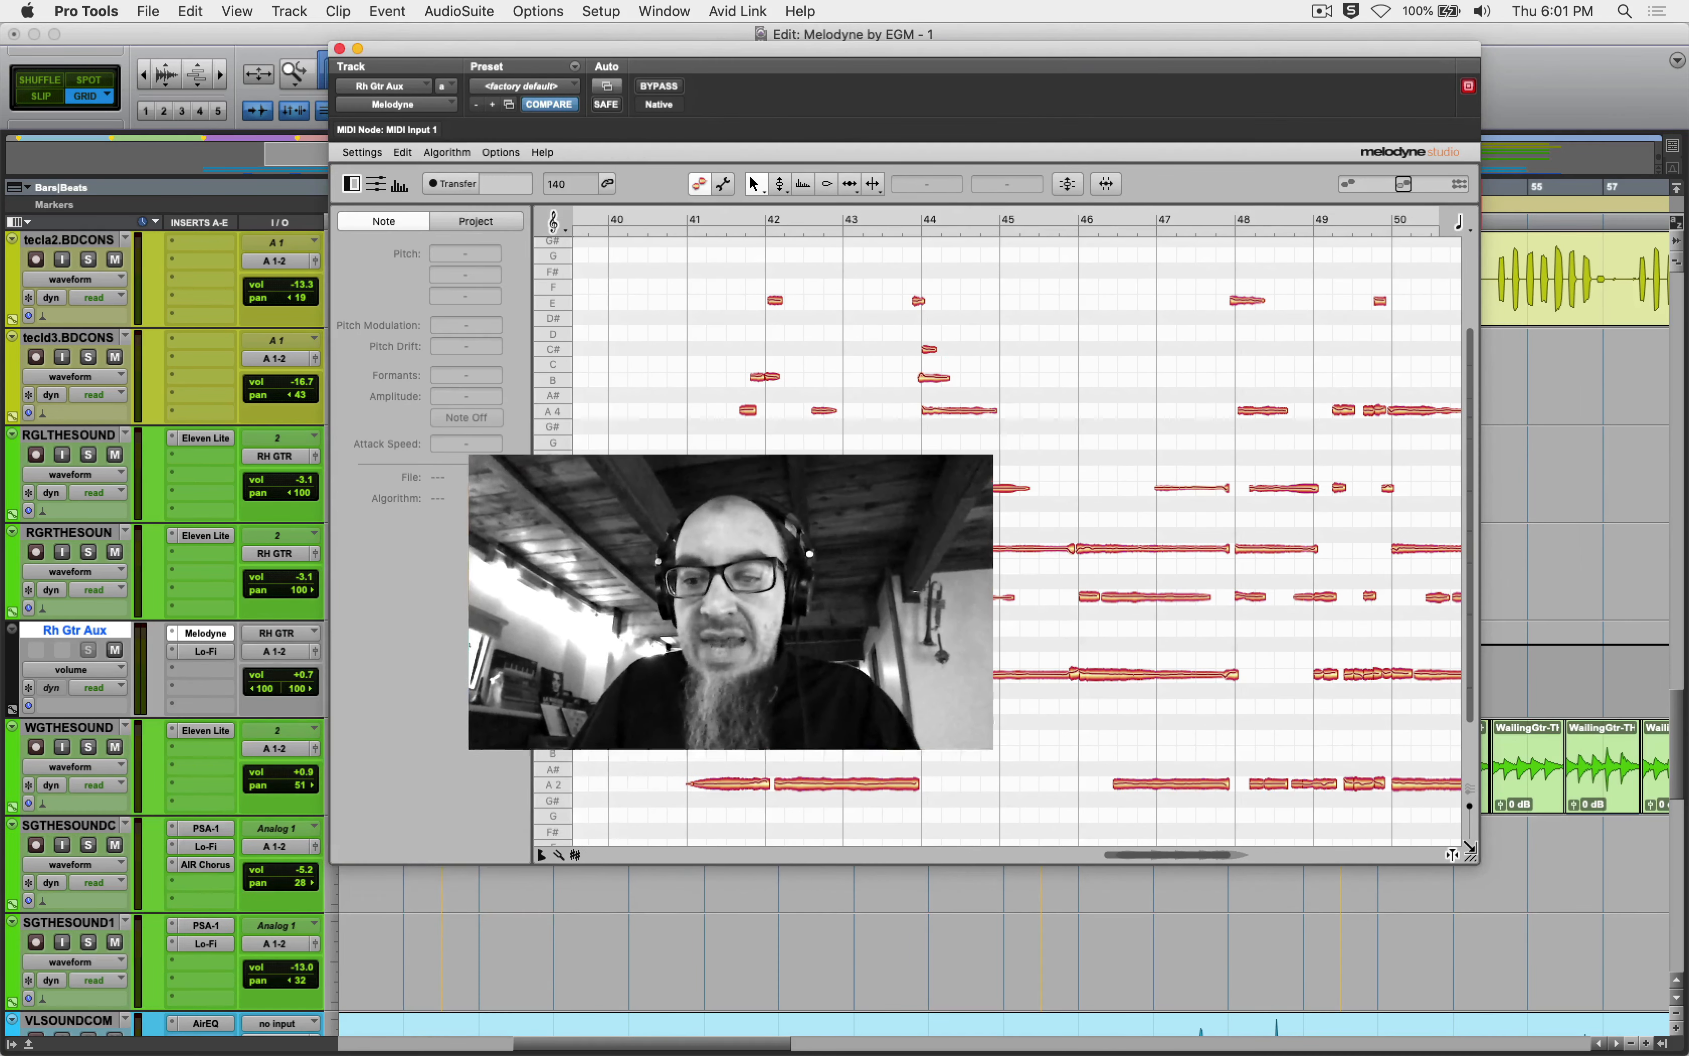
drag(1471, 855, 1625, 1006)
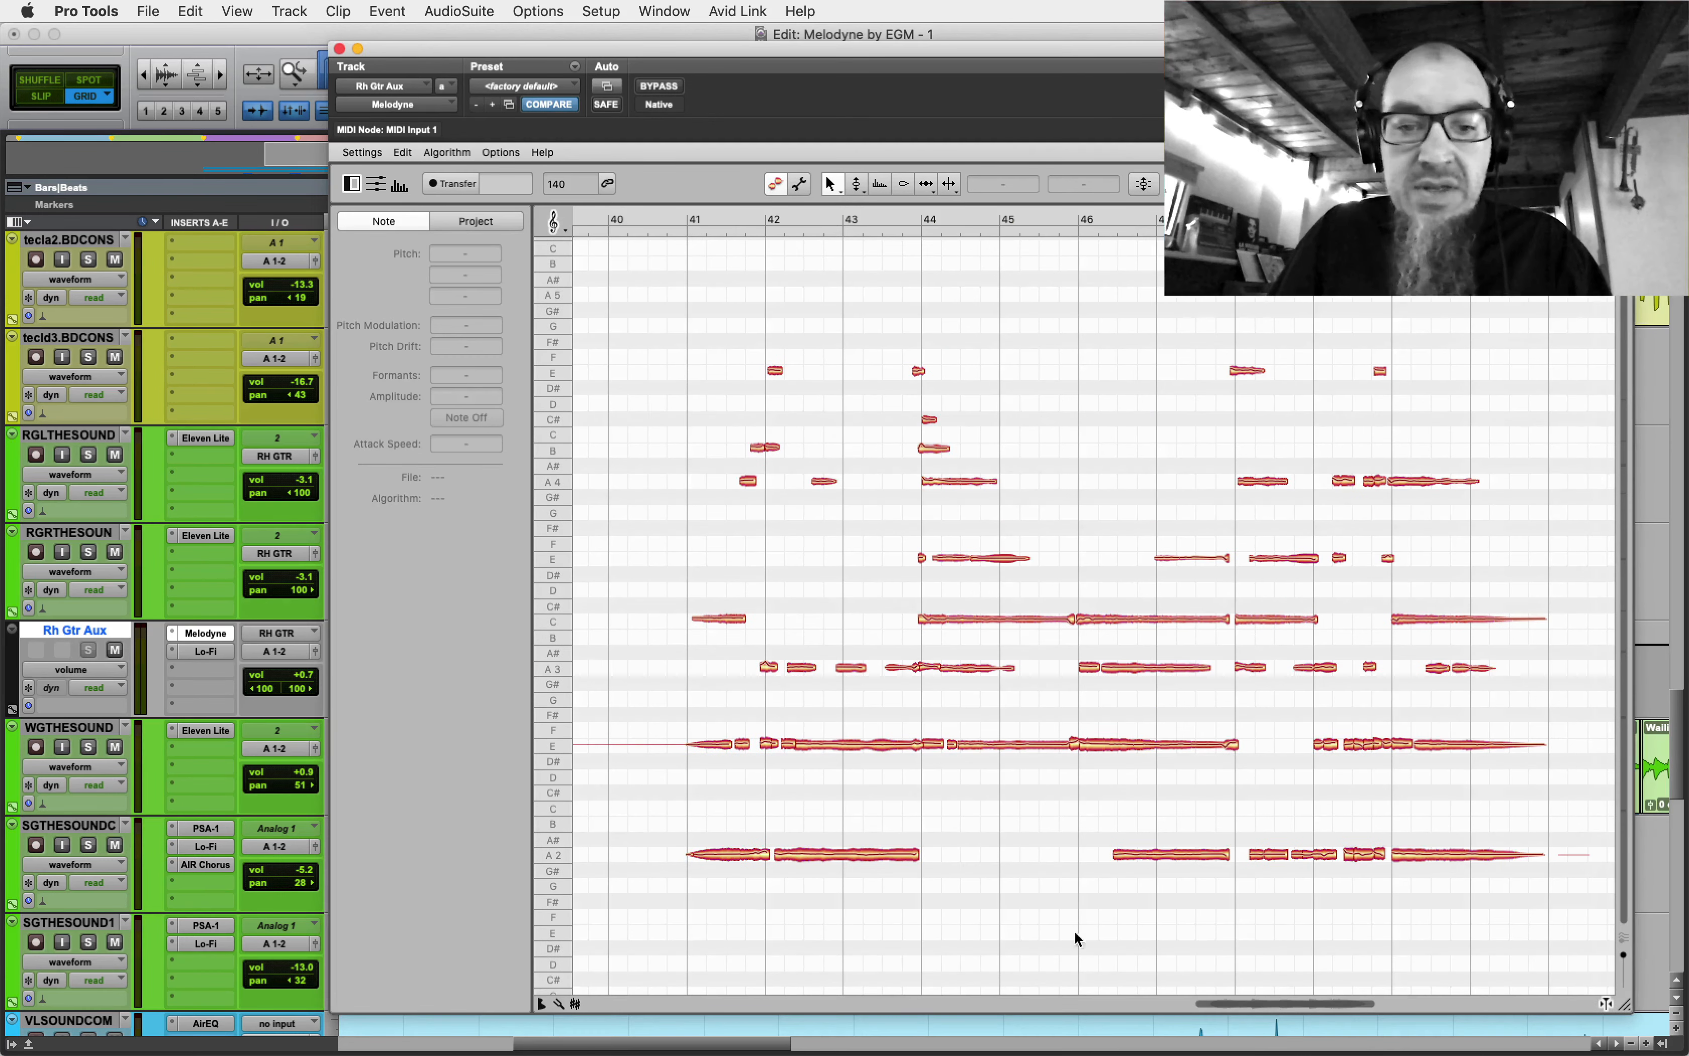
- Audition individual detected guitar notes, including the C4 note at bar 41 and the long E3 note at bar 46
click(730, 853)
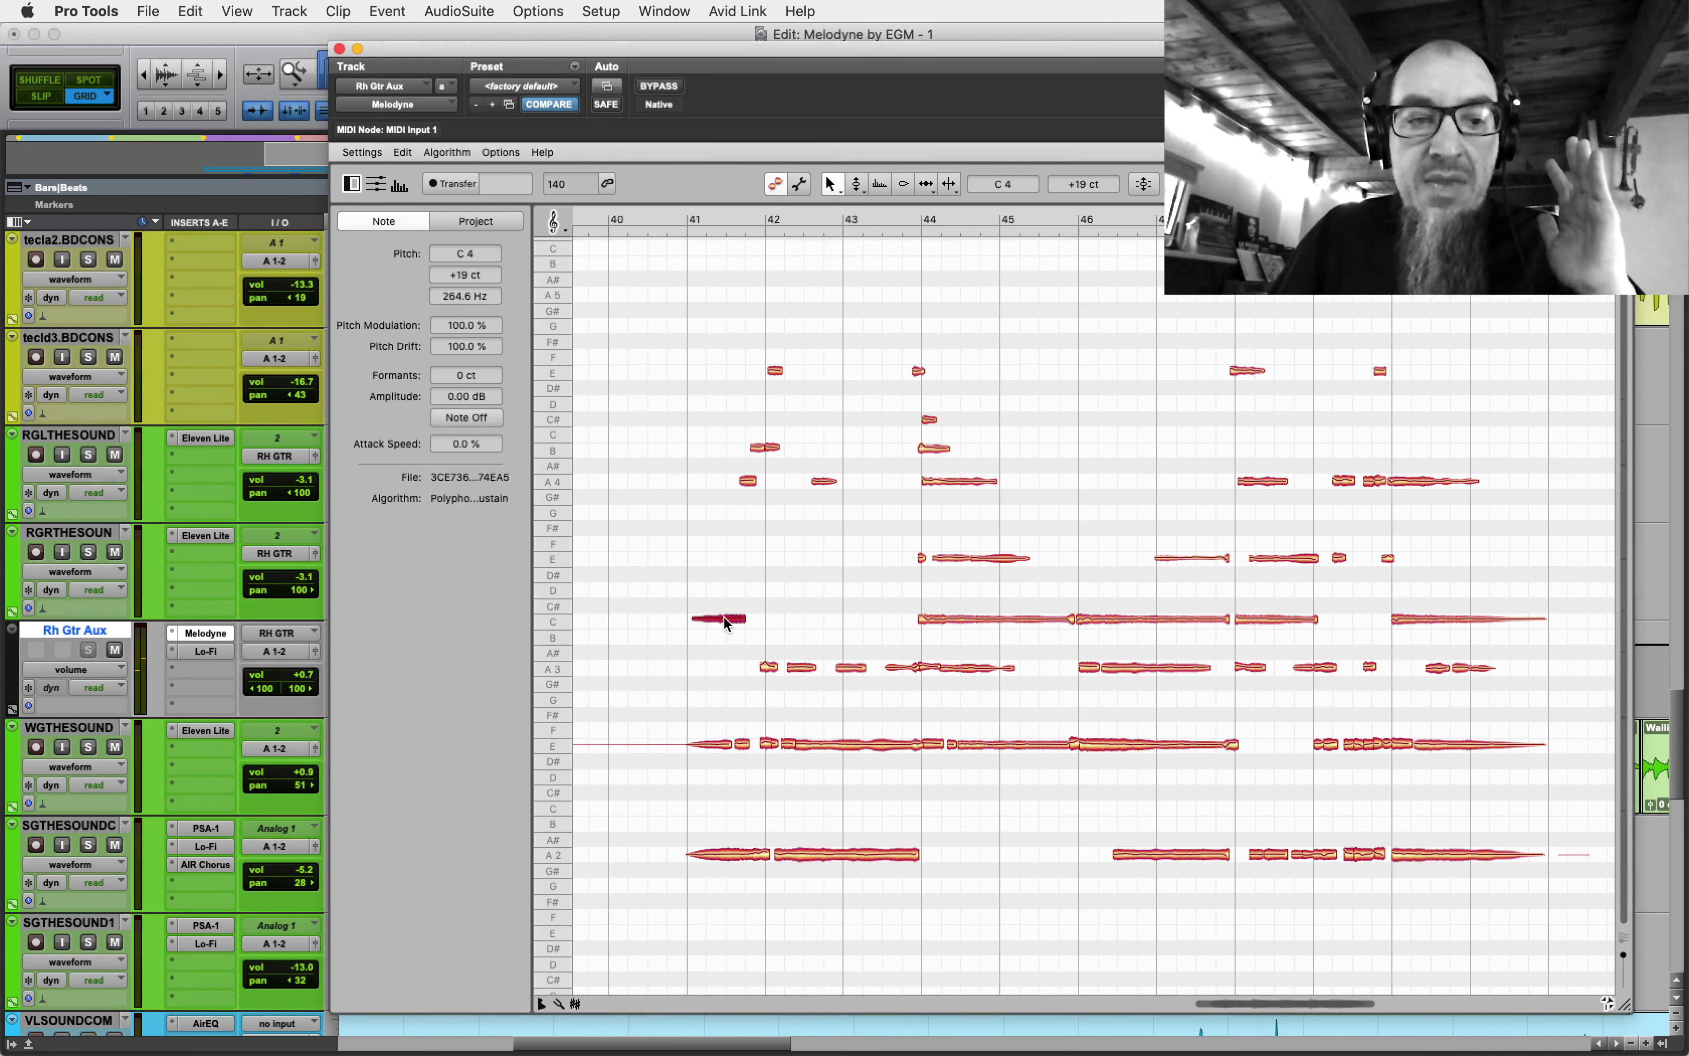
click(1134, 745)
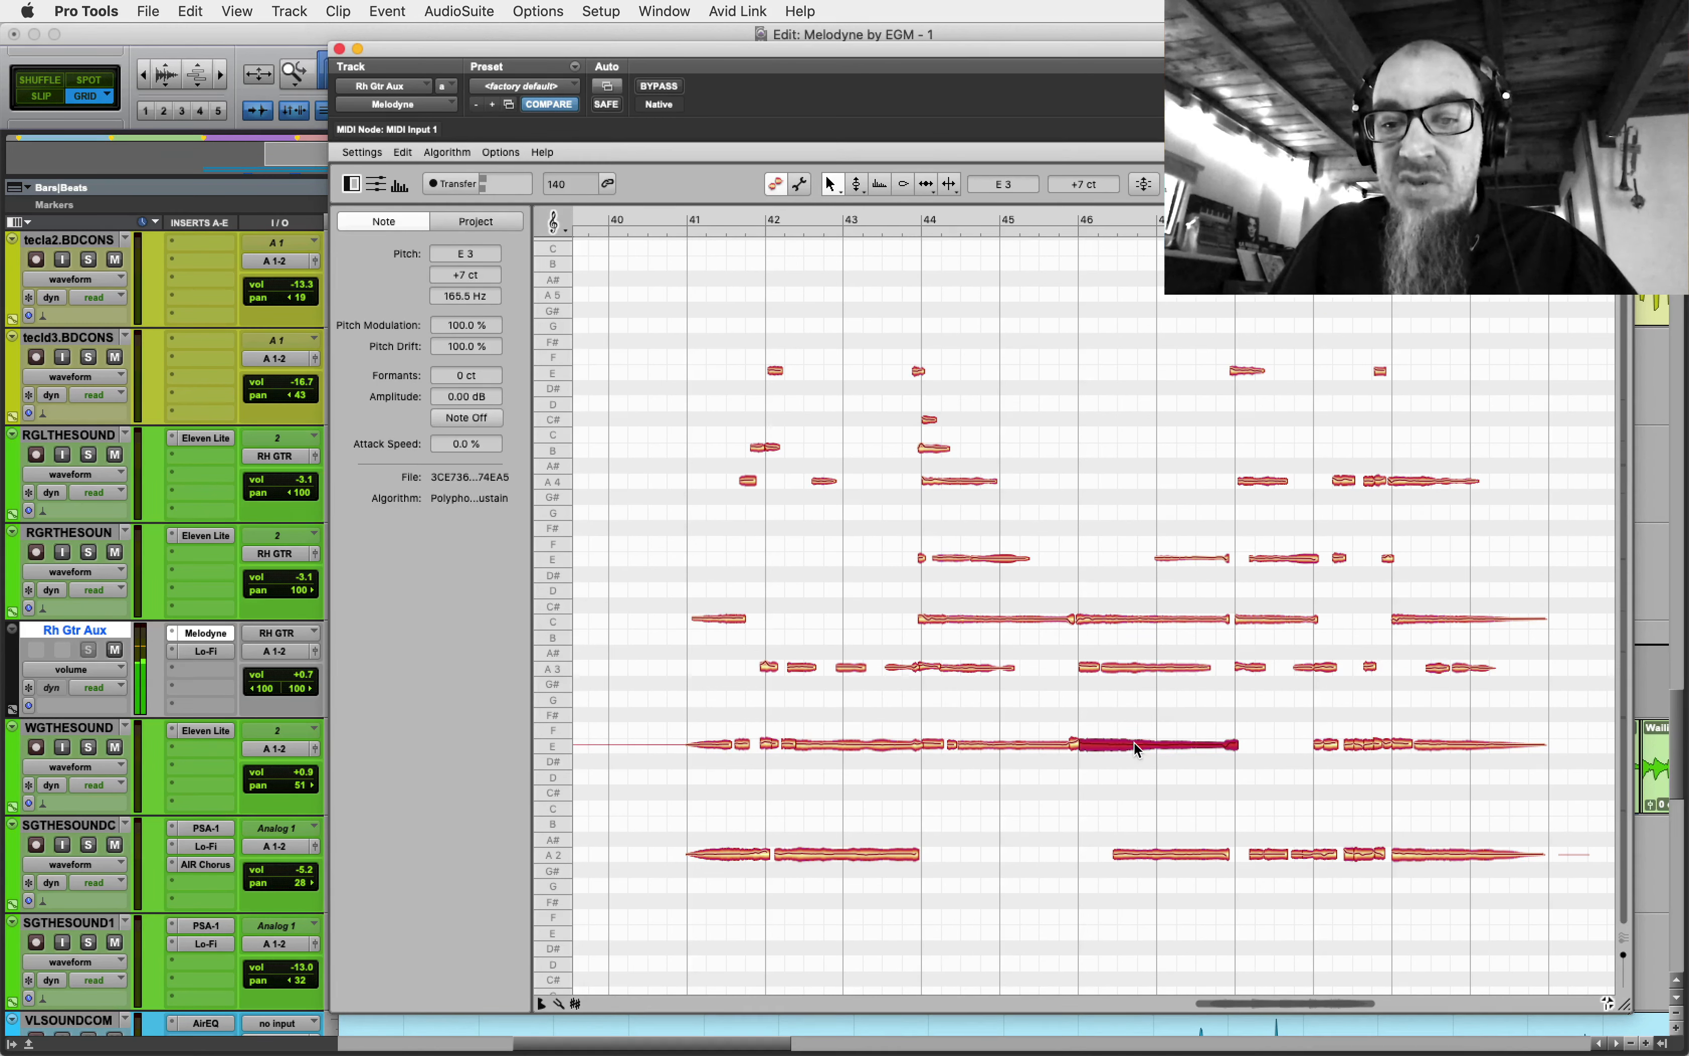
- Solo both rhythm guitar tracks and listen to the transferred passage from bar 41 against Melodyne's detected notes
click(88, 551)
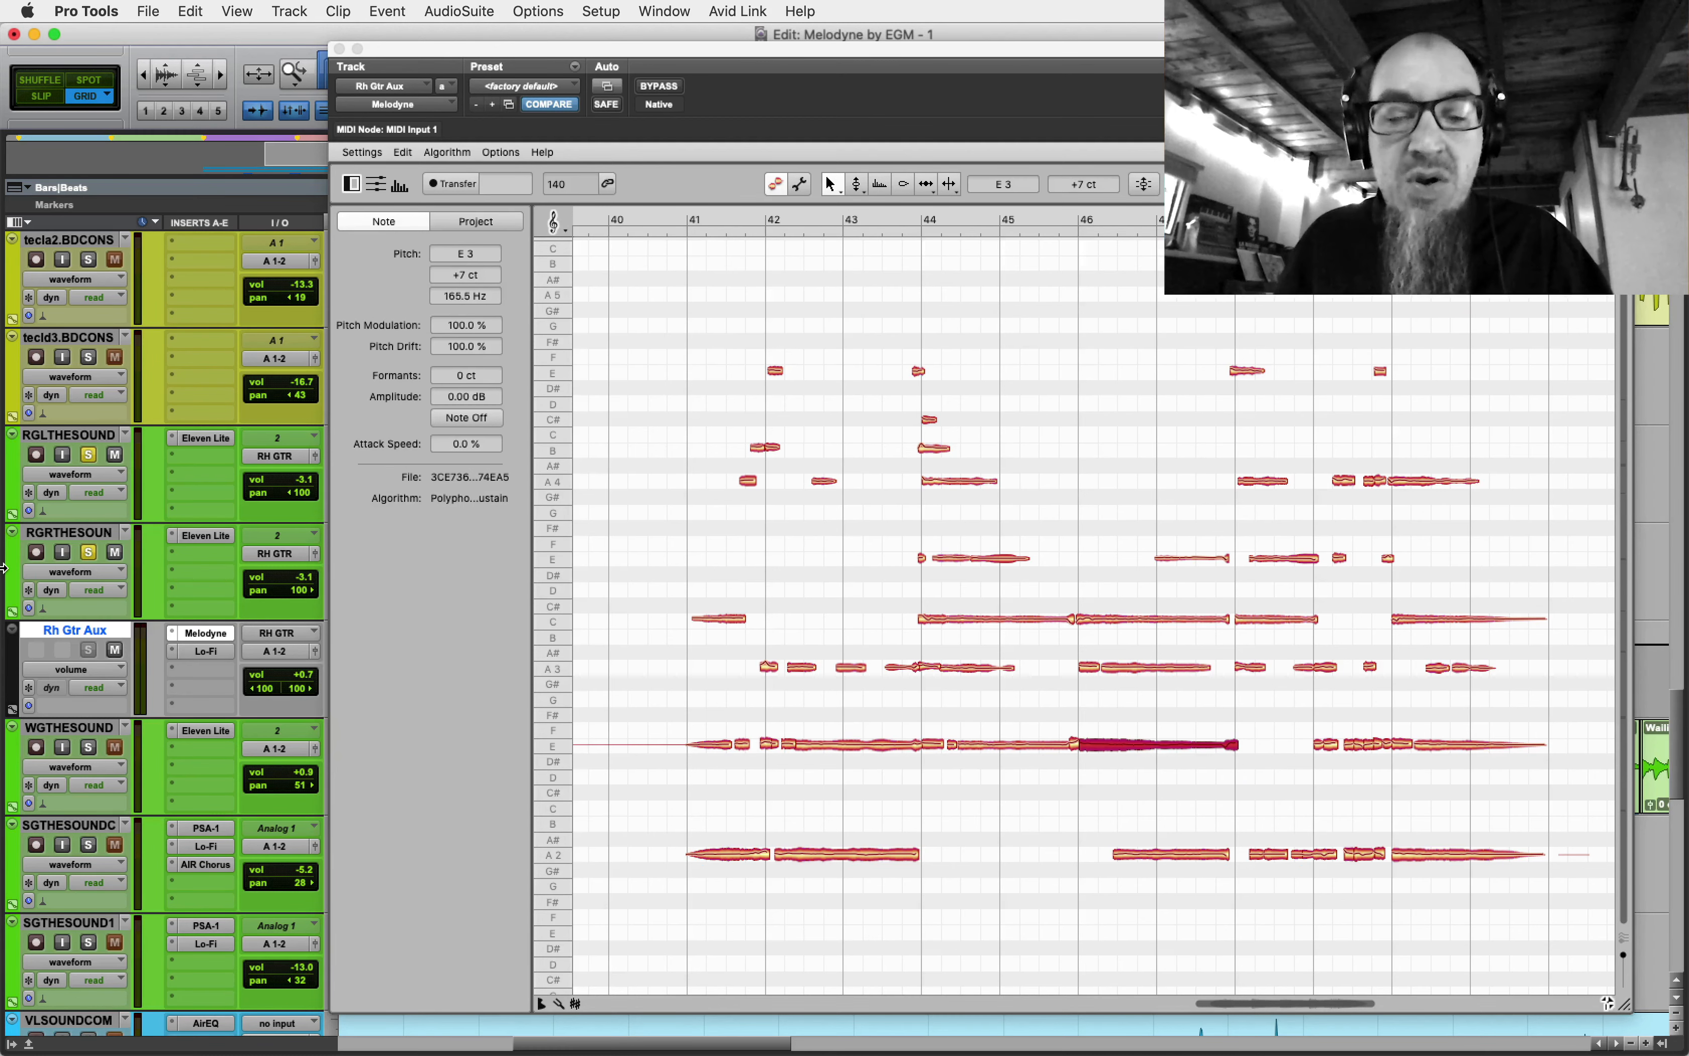
key(space)
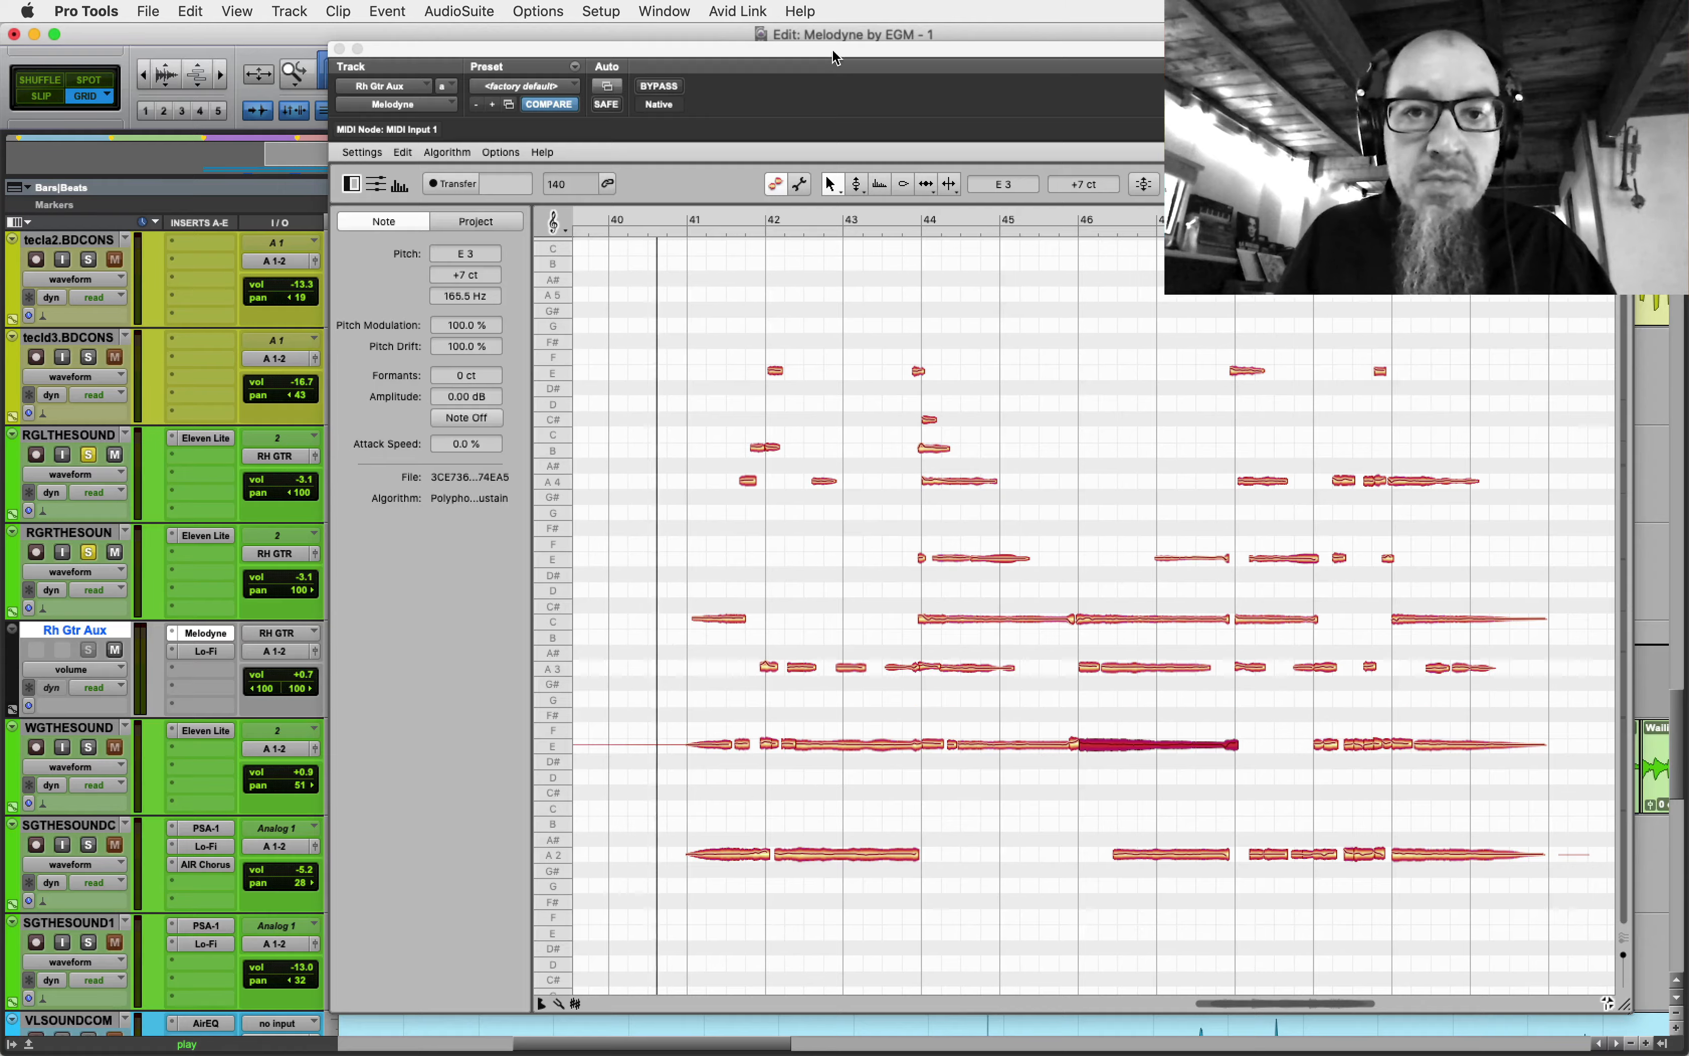
drag(833, 51, 847, 361)
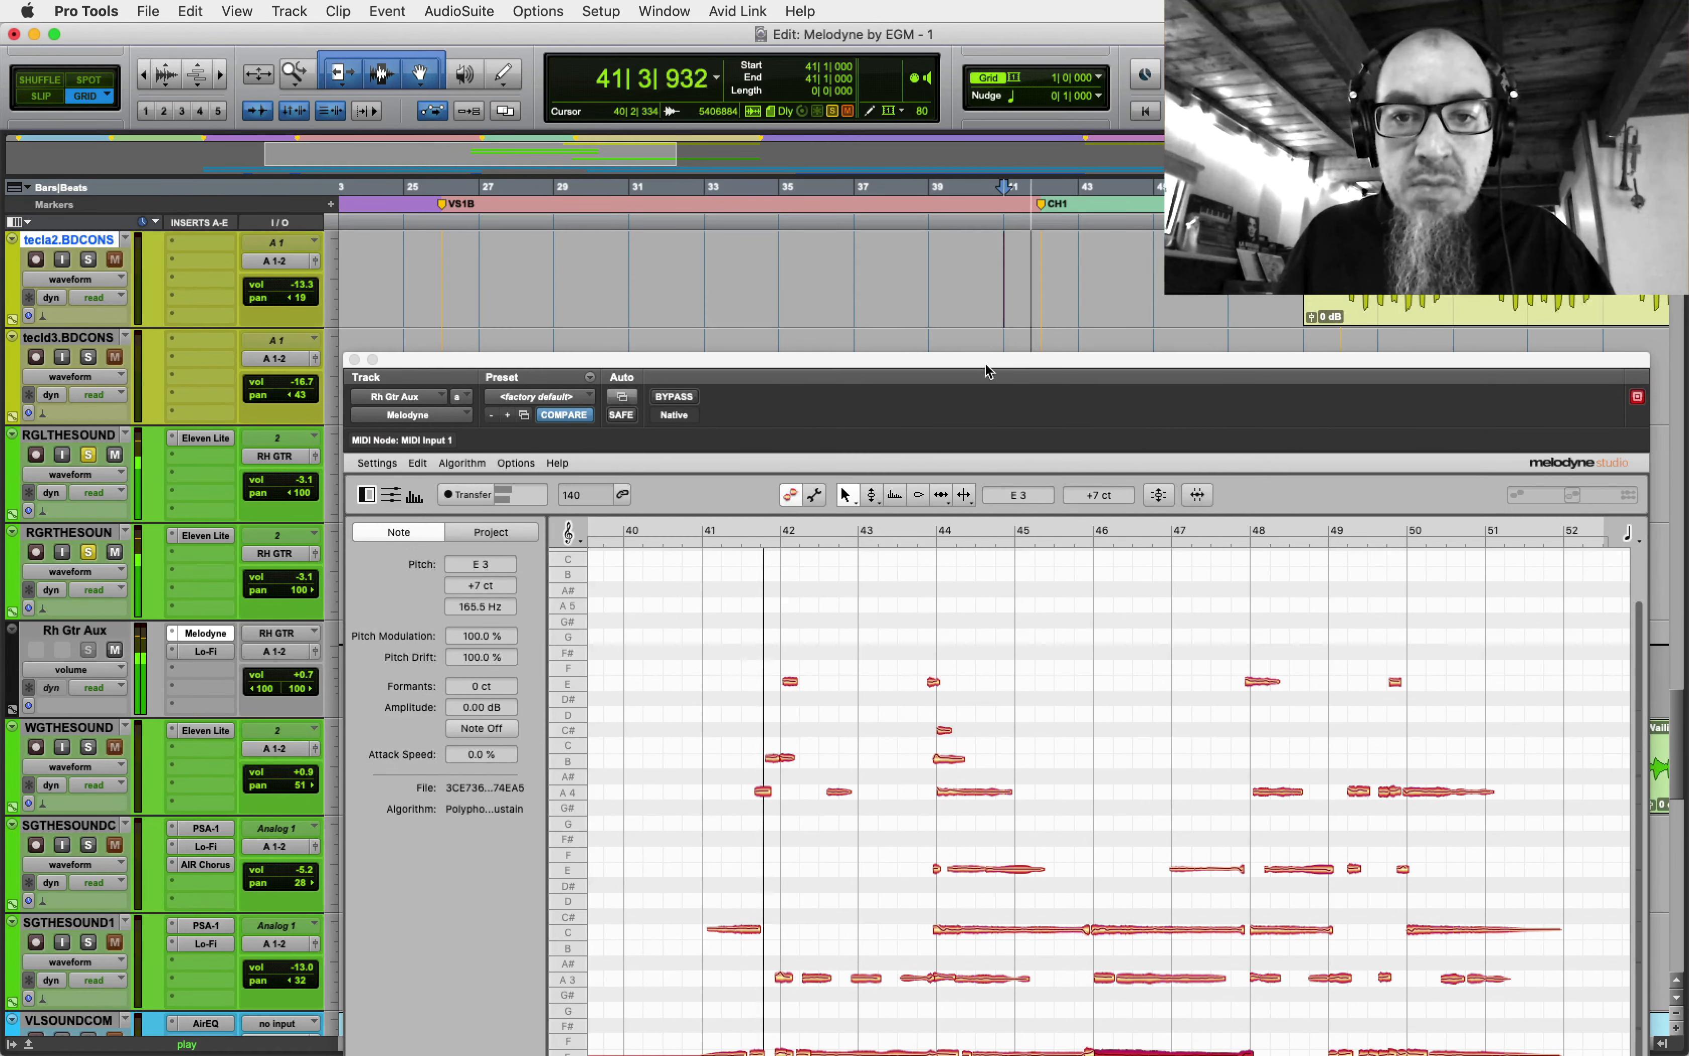
drag(986, 364, 935, 67)
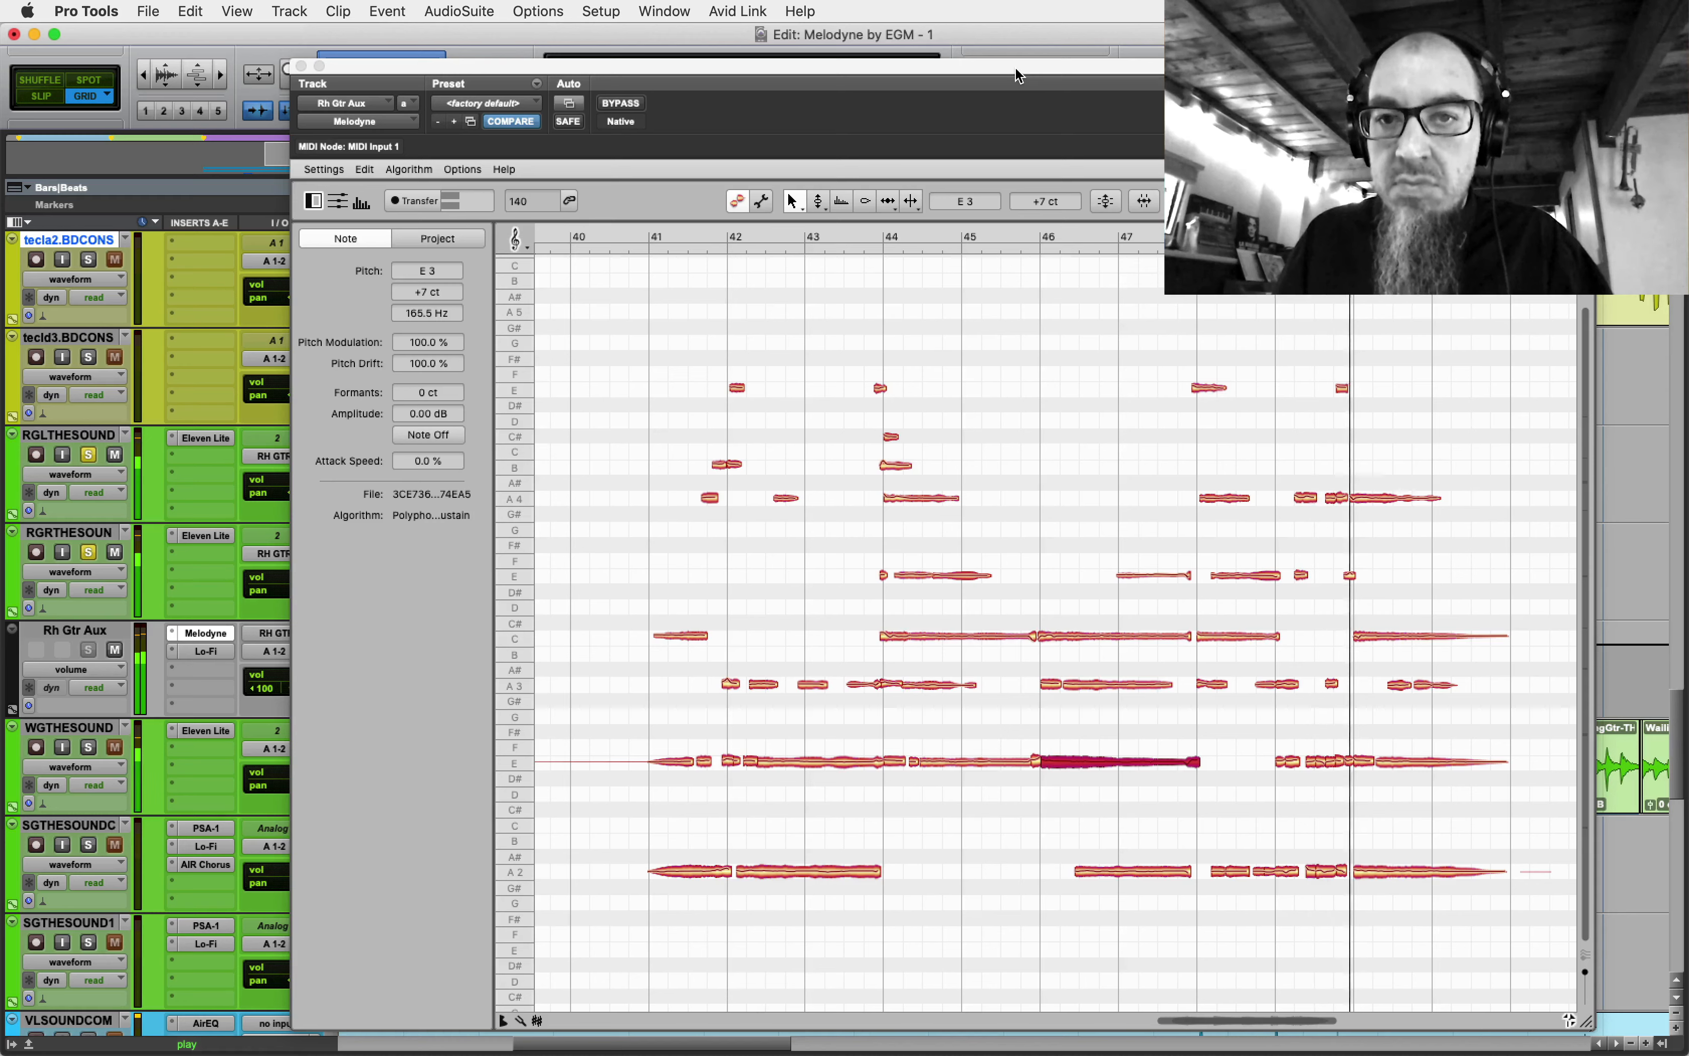
key(space)
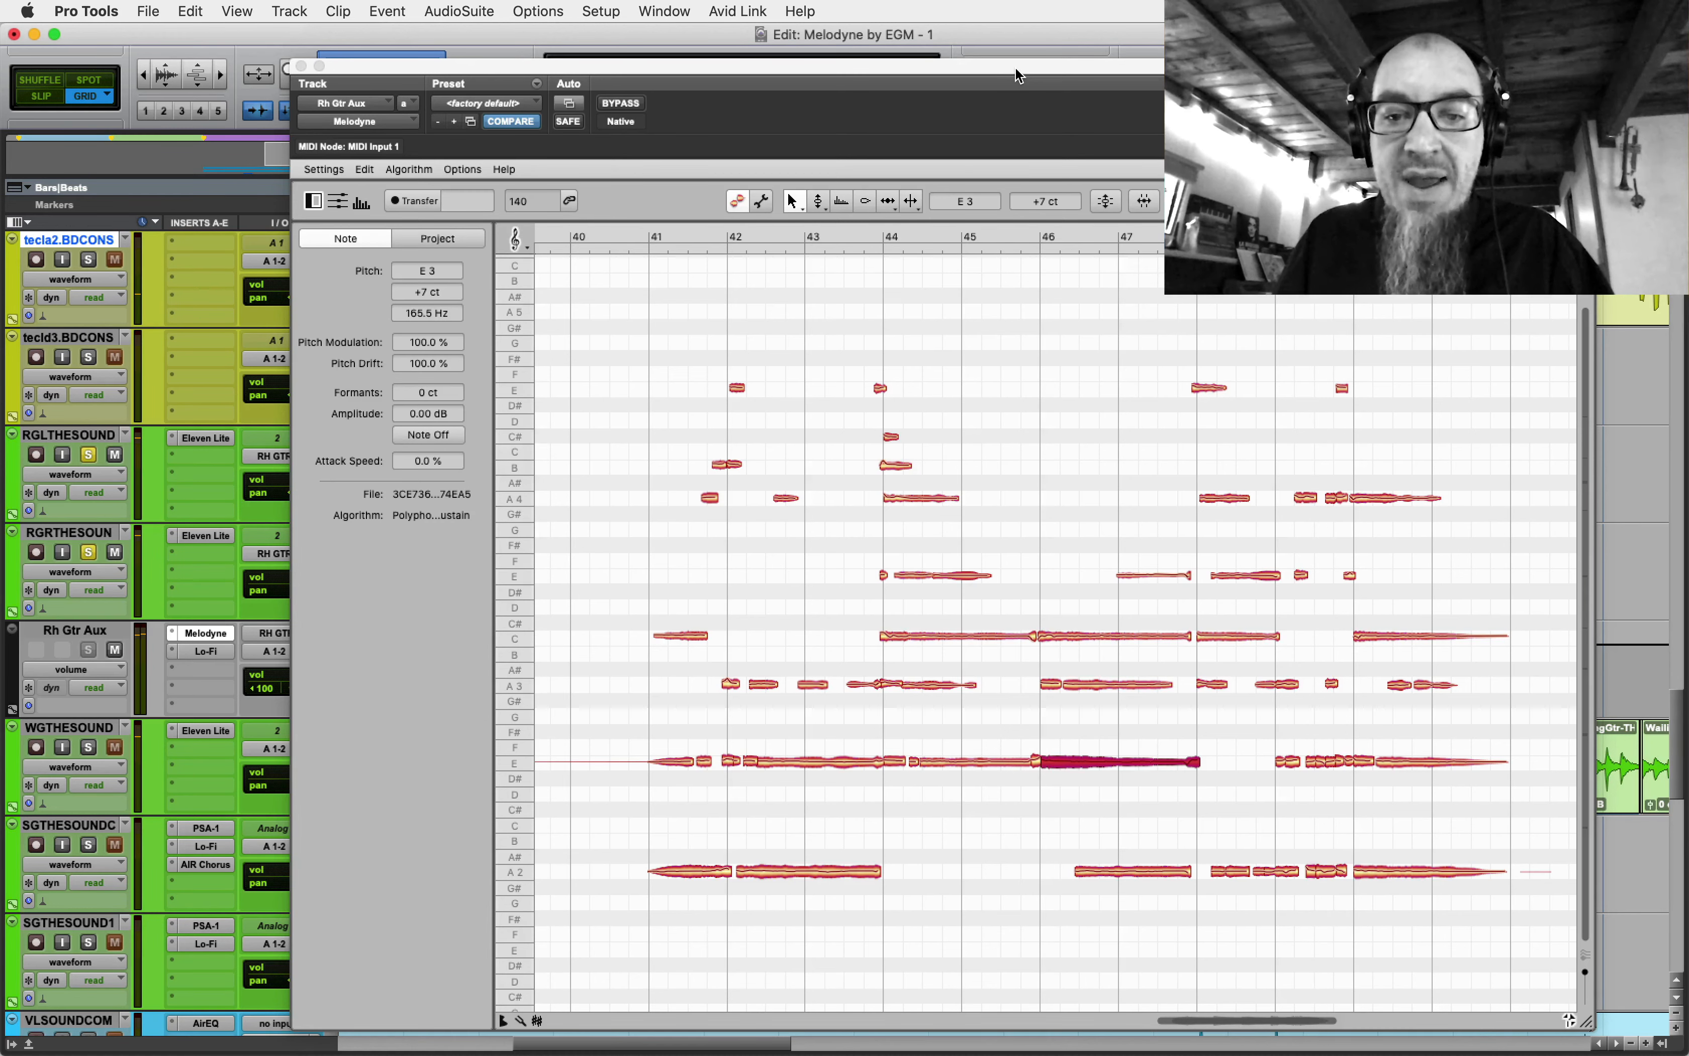
- Raise the long E3 guitar note at bar 46 to F#3 and audition the change from bar 45
drag(1015, 70, 1024, 442)
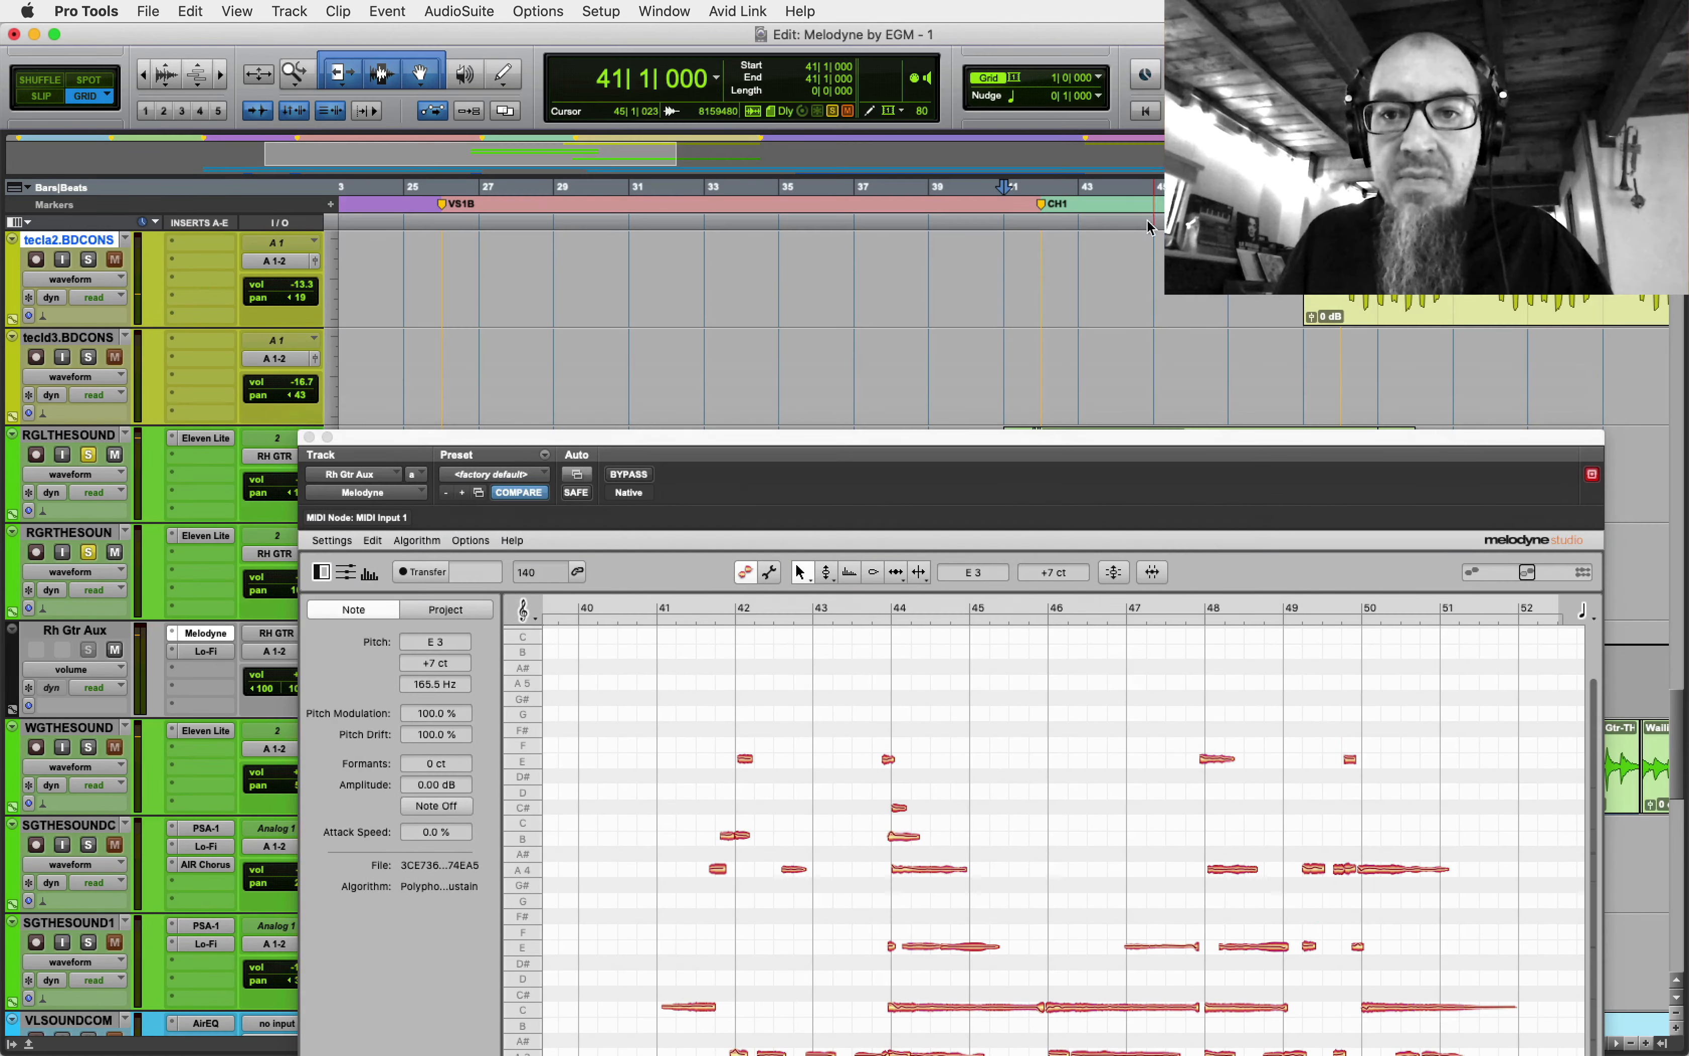
click(1155, 257)
key(space)
key(space)
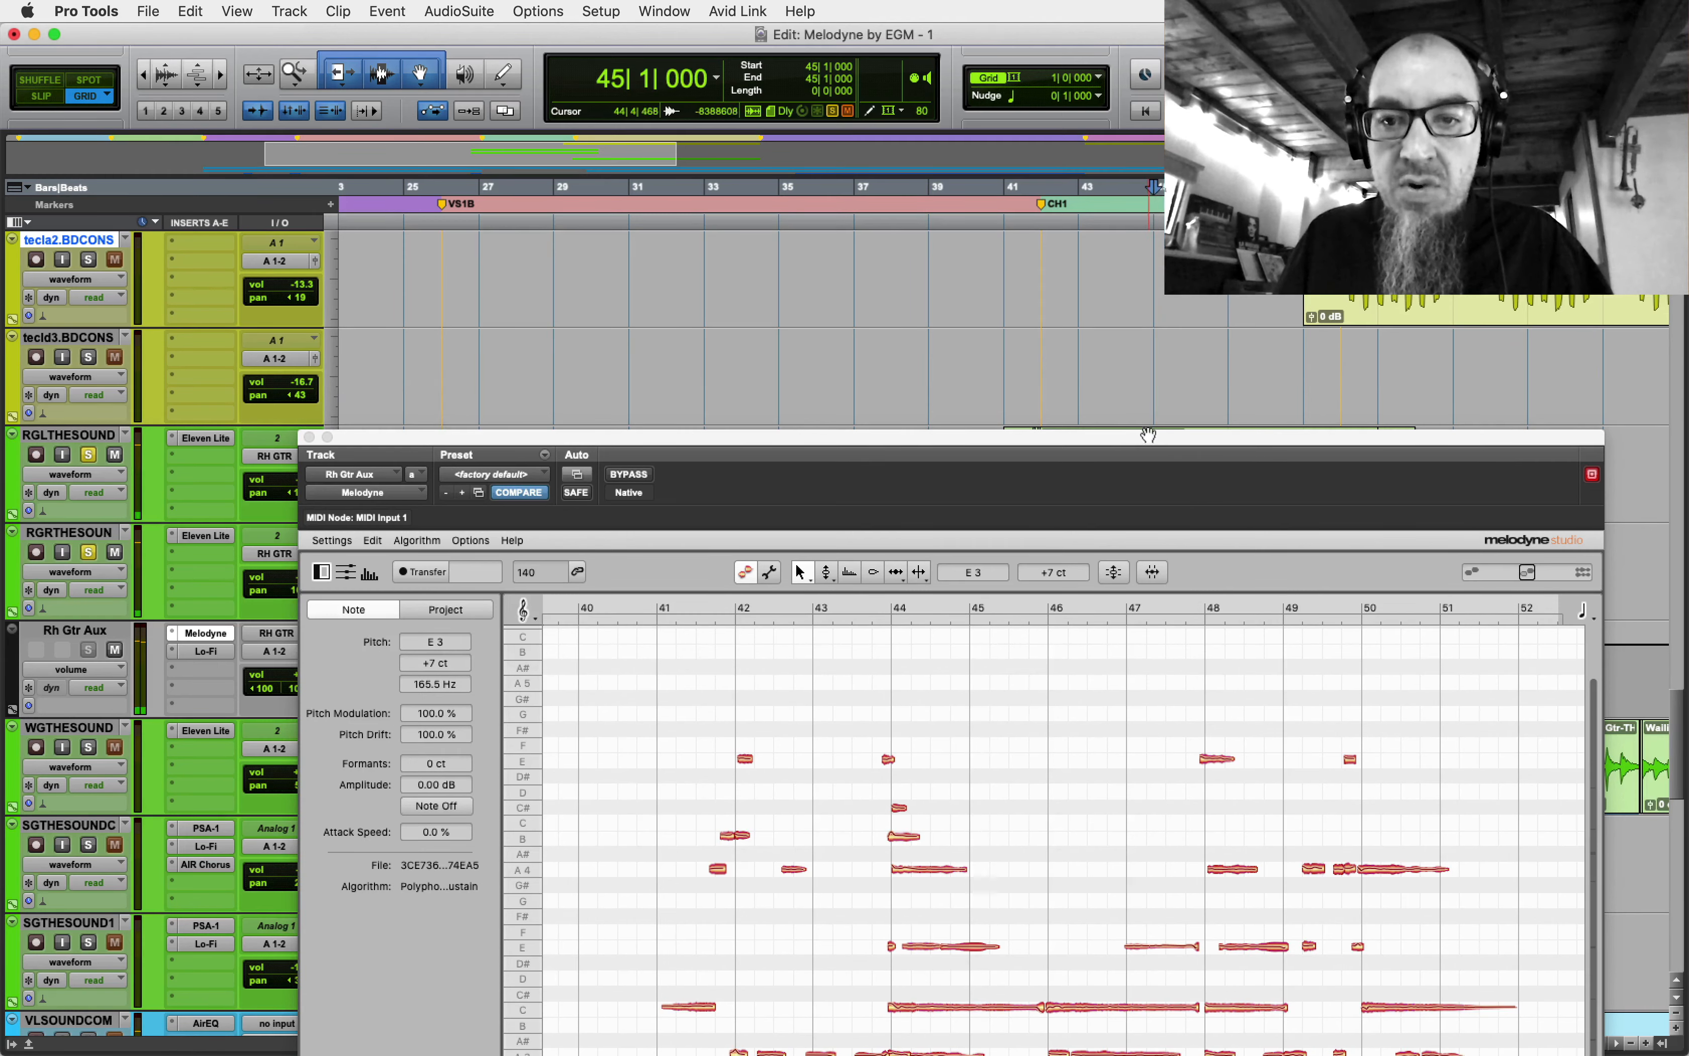
drag(1148, 436, 1132, 87)
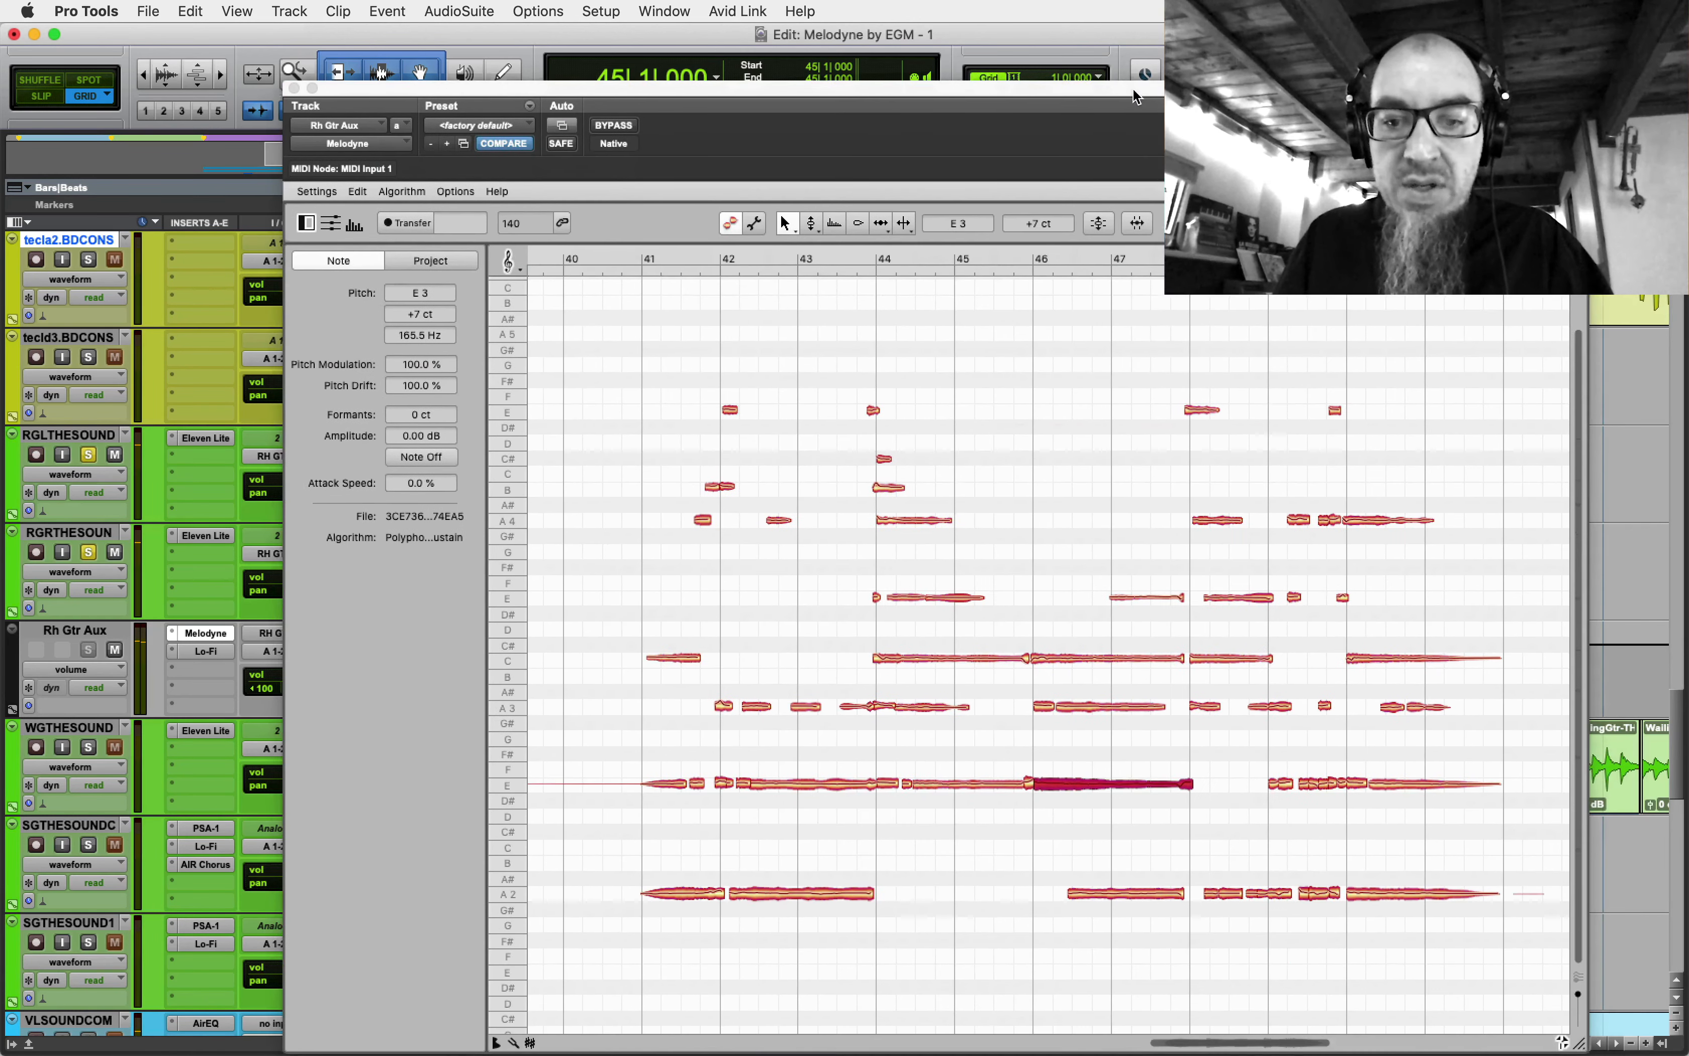
click(1081, 782)
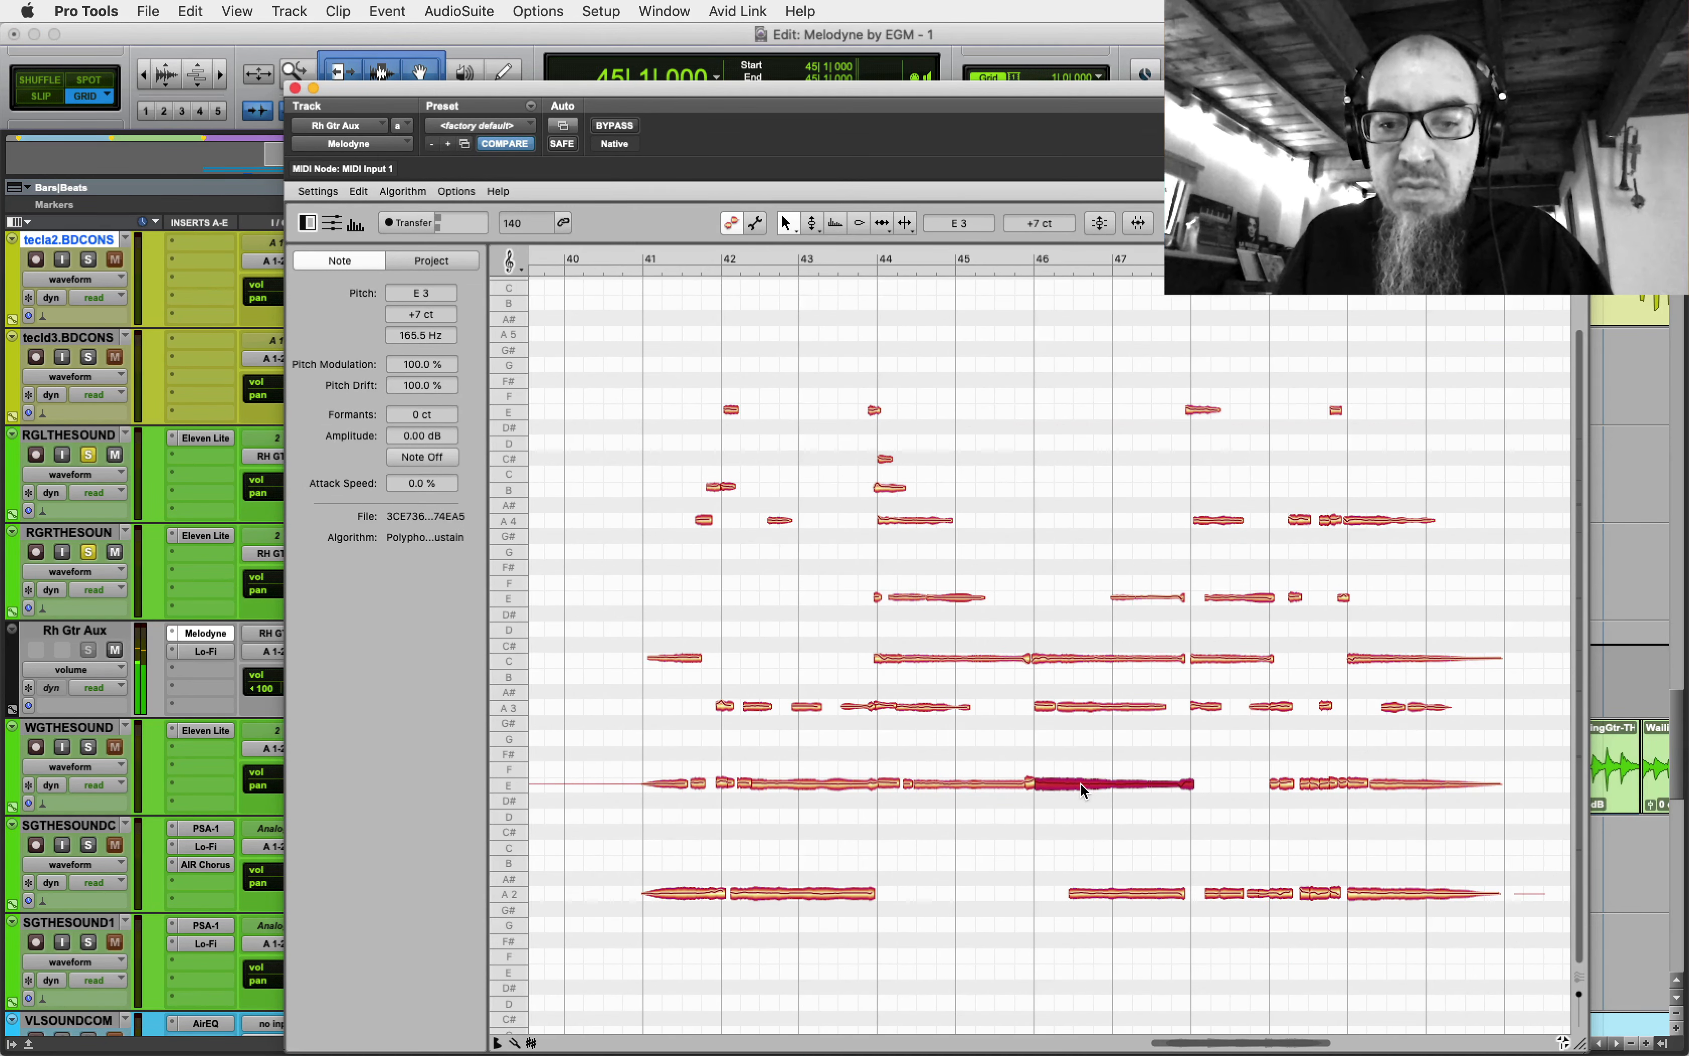
drag(1073, 783, 1078, 751)
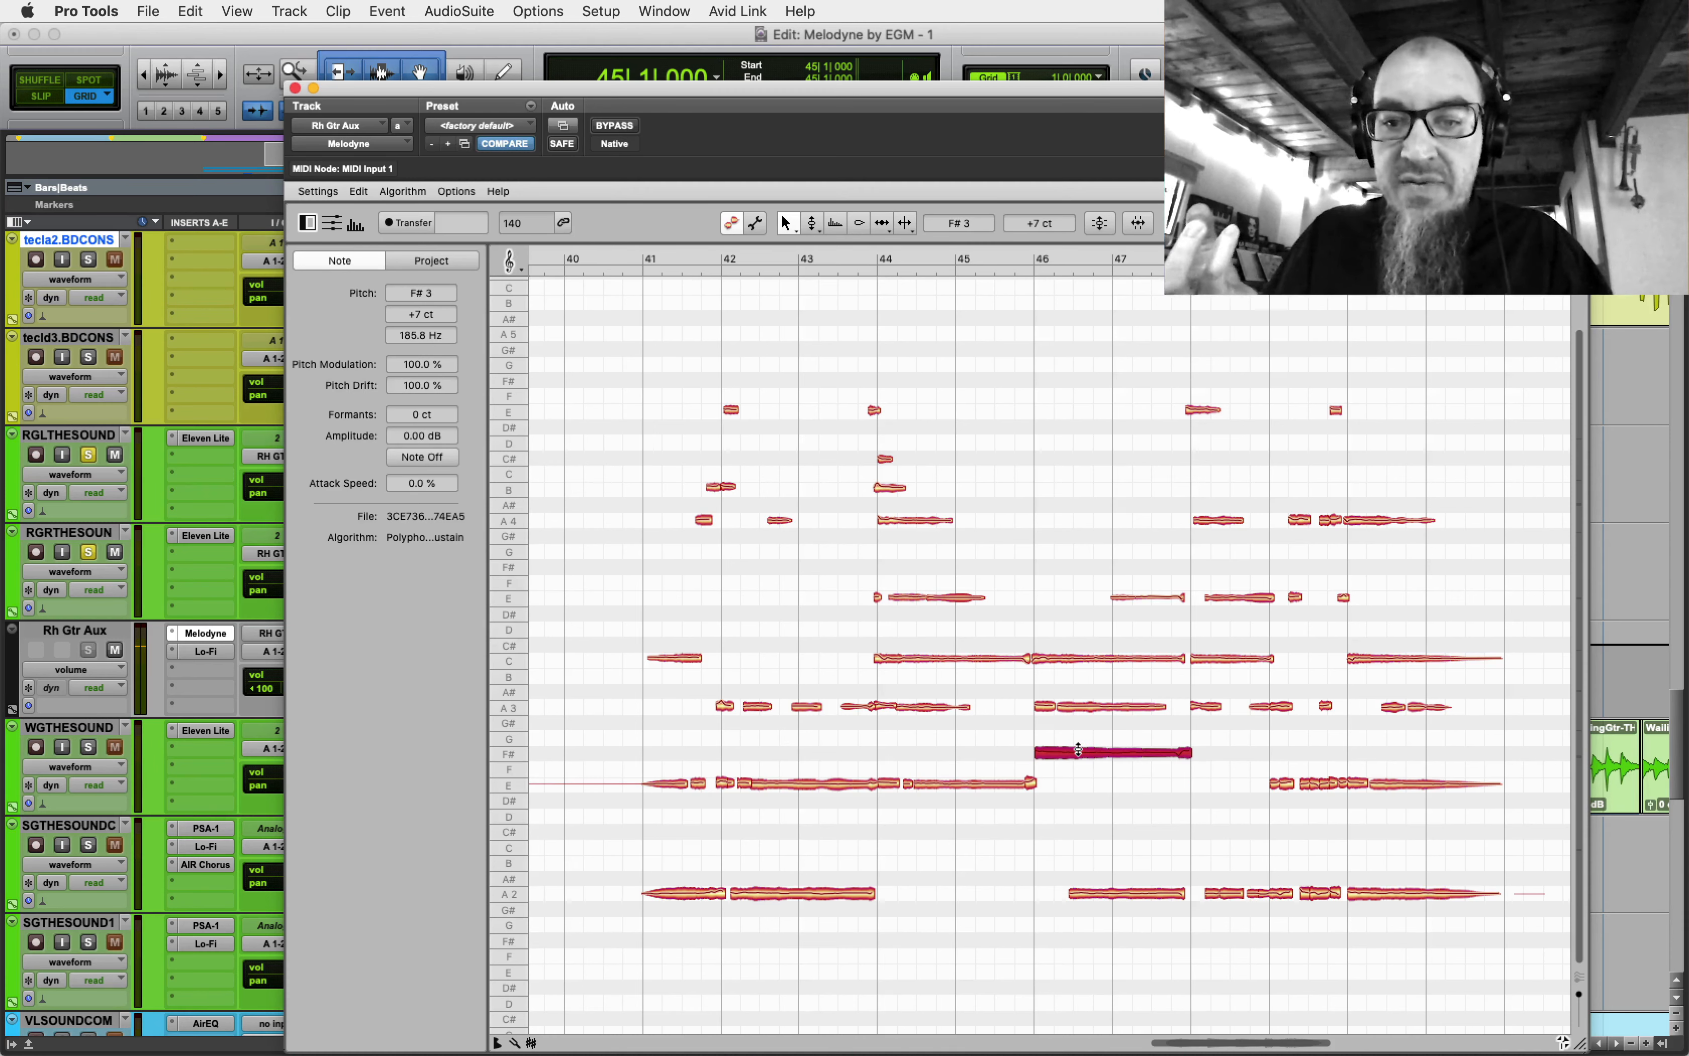
key(space)
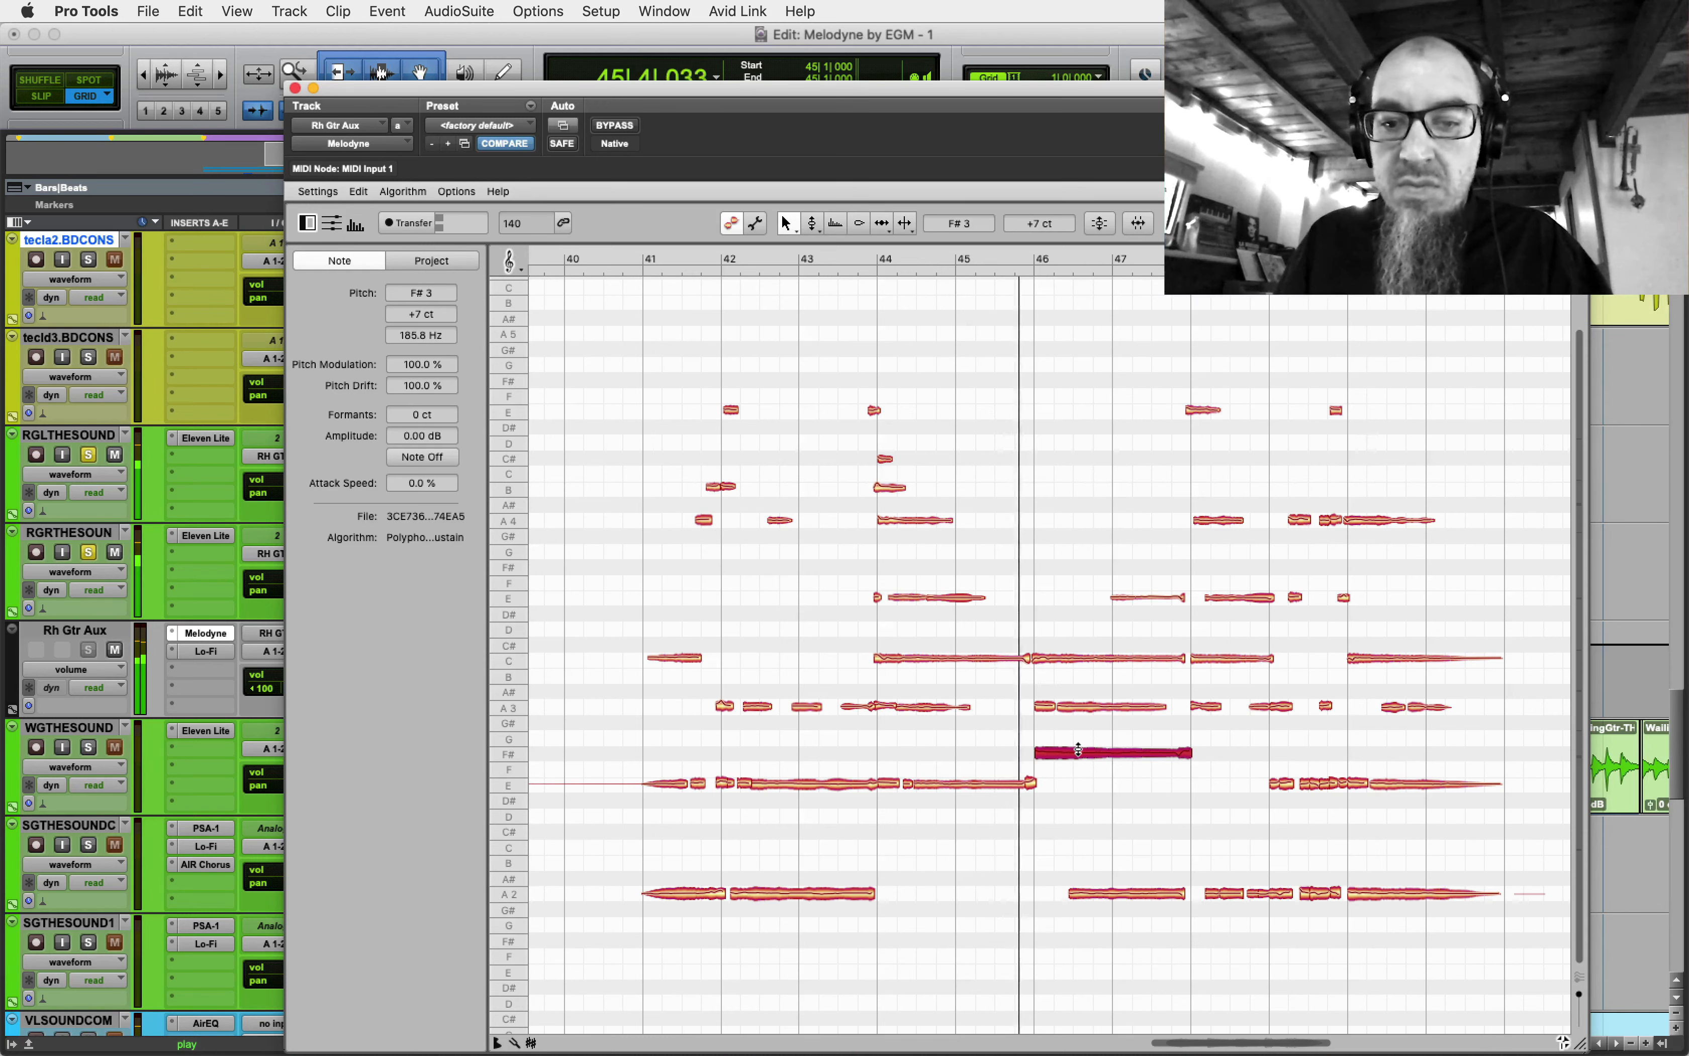
key(space)
- Raise the A4 guitar note just after bar 48 to C5 and play the passage back from bar 45
click(1209, 519)
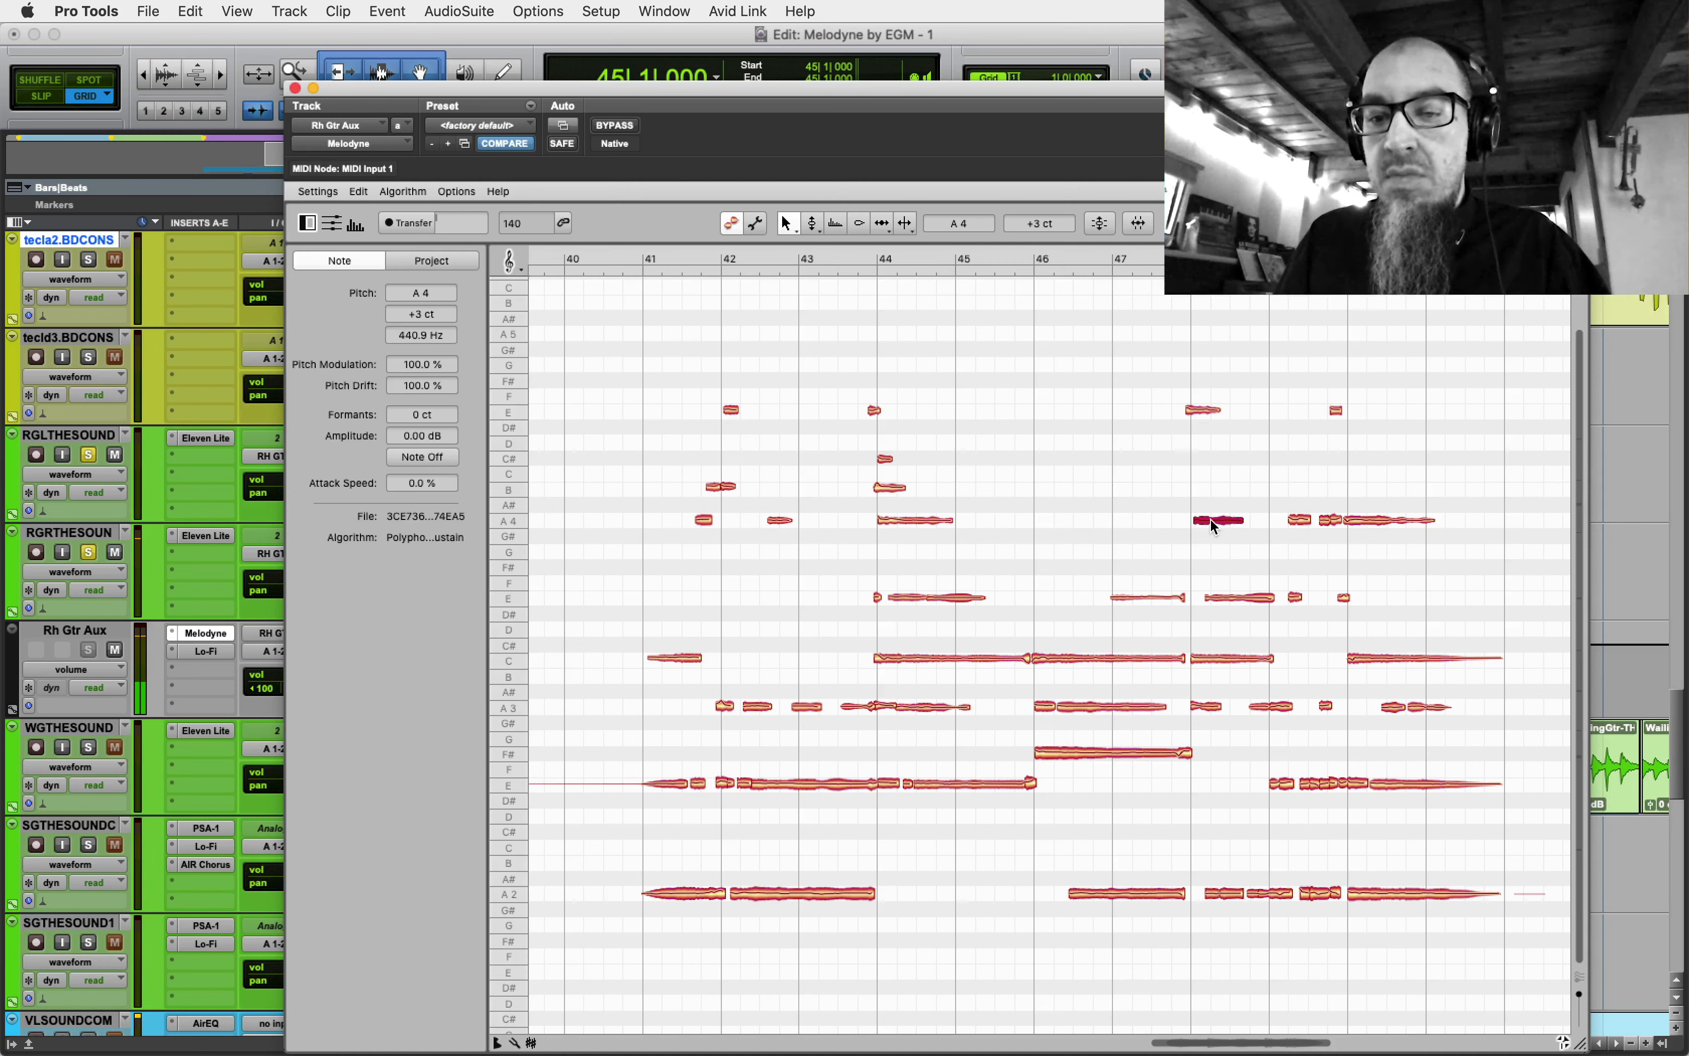
drag(1211, 521, 1214, 467)
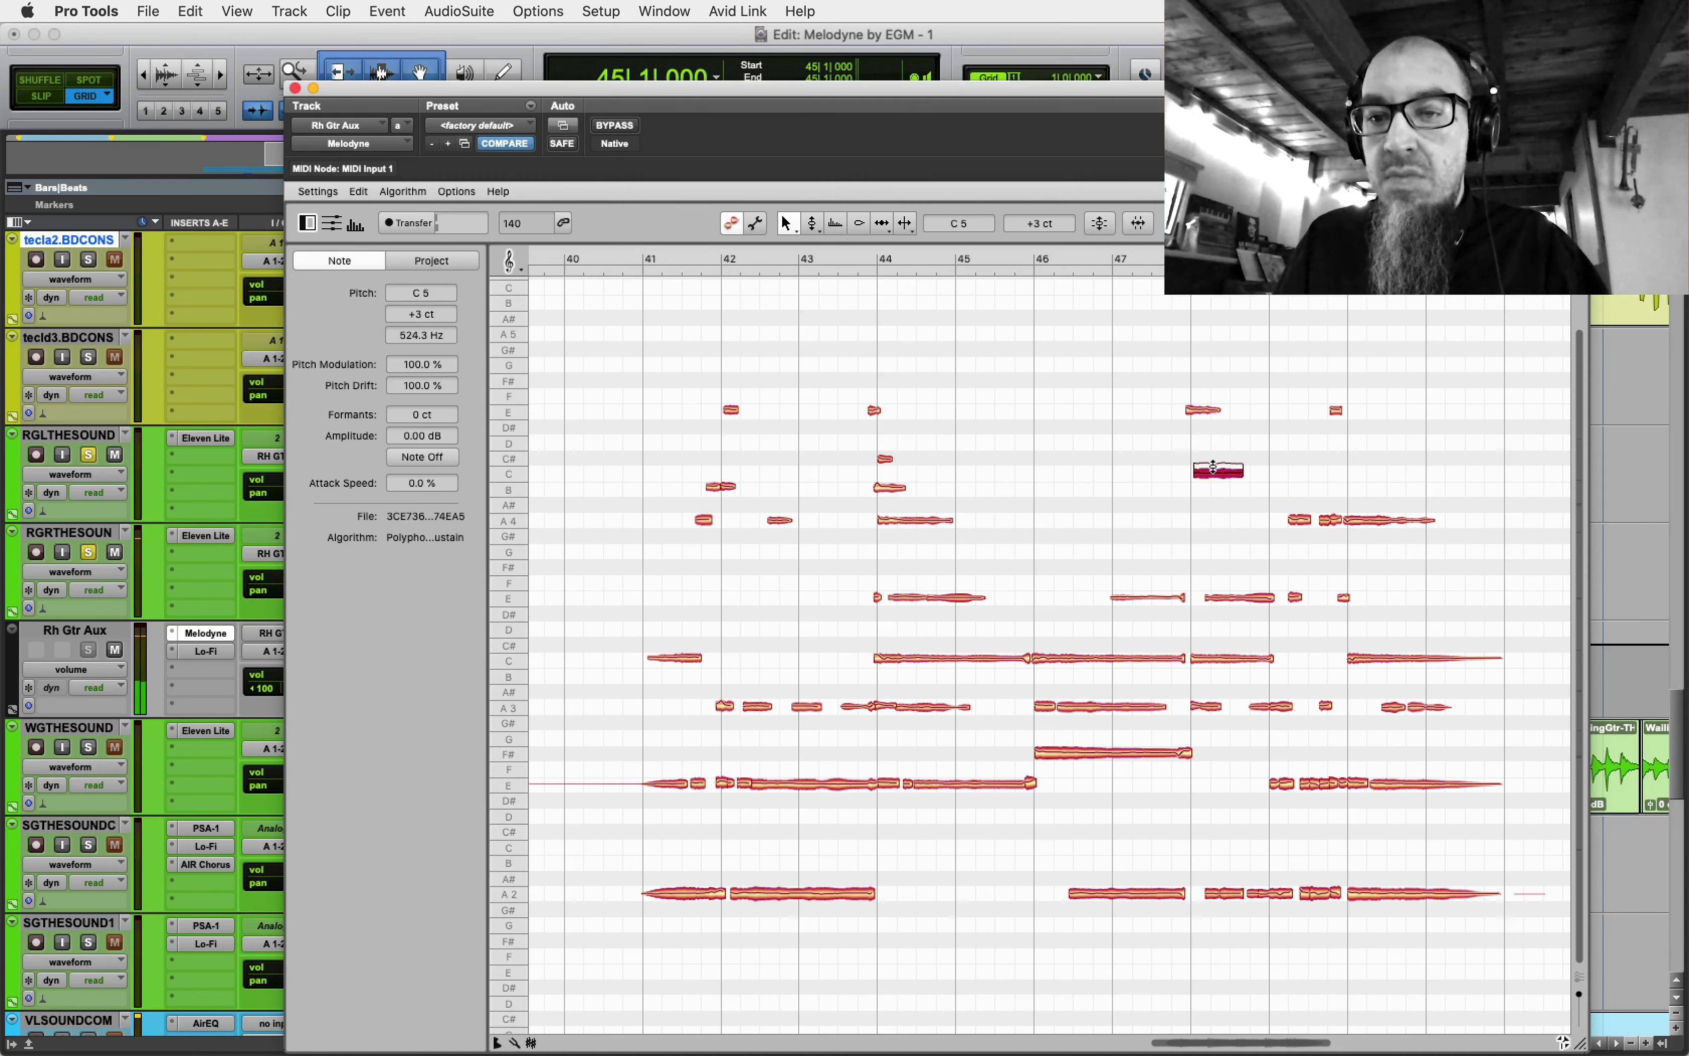
key(space)
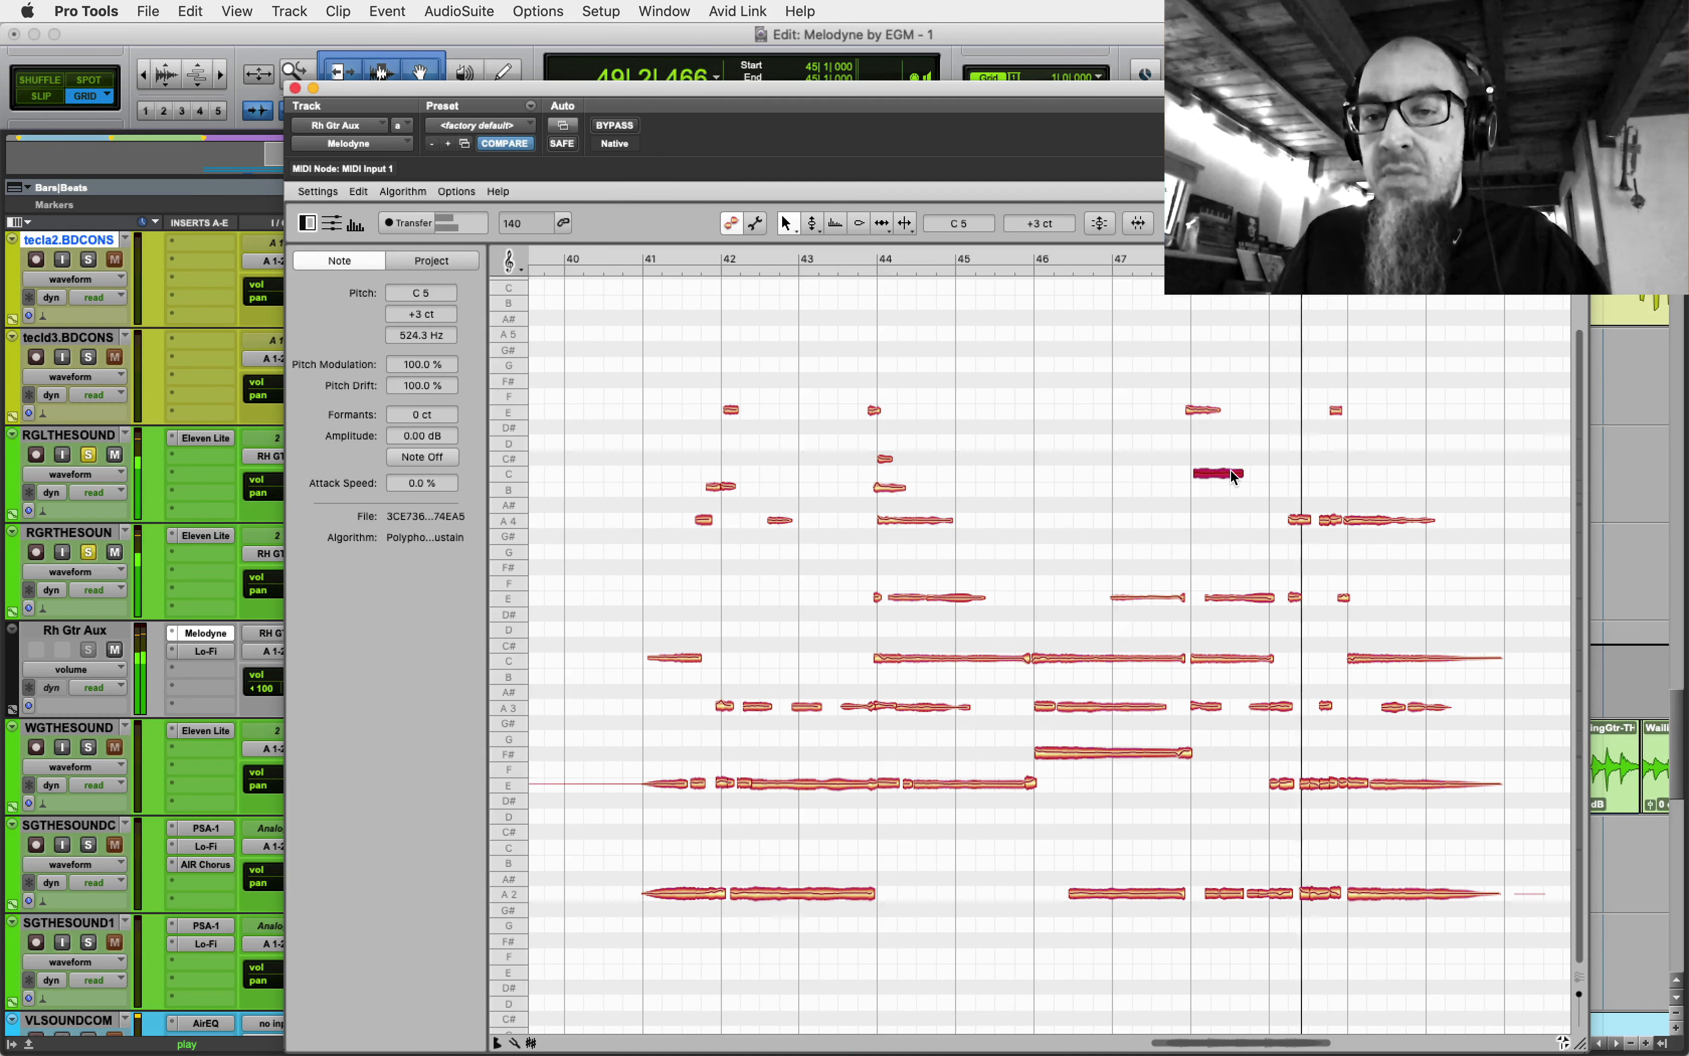
key(space)
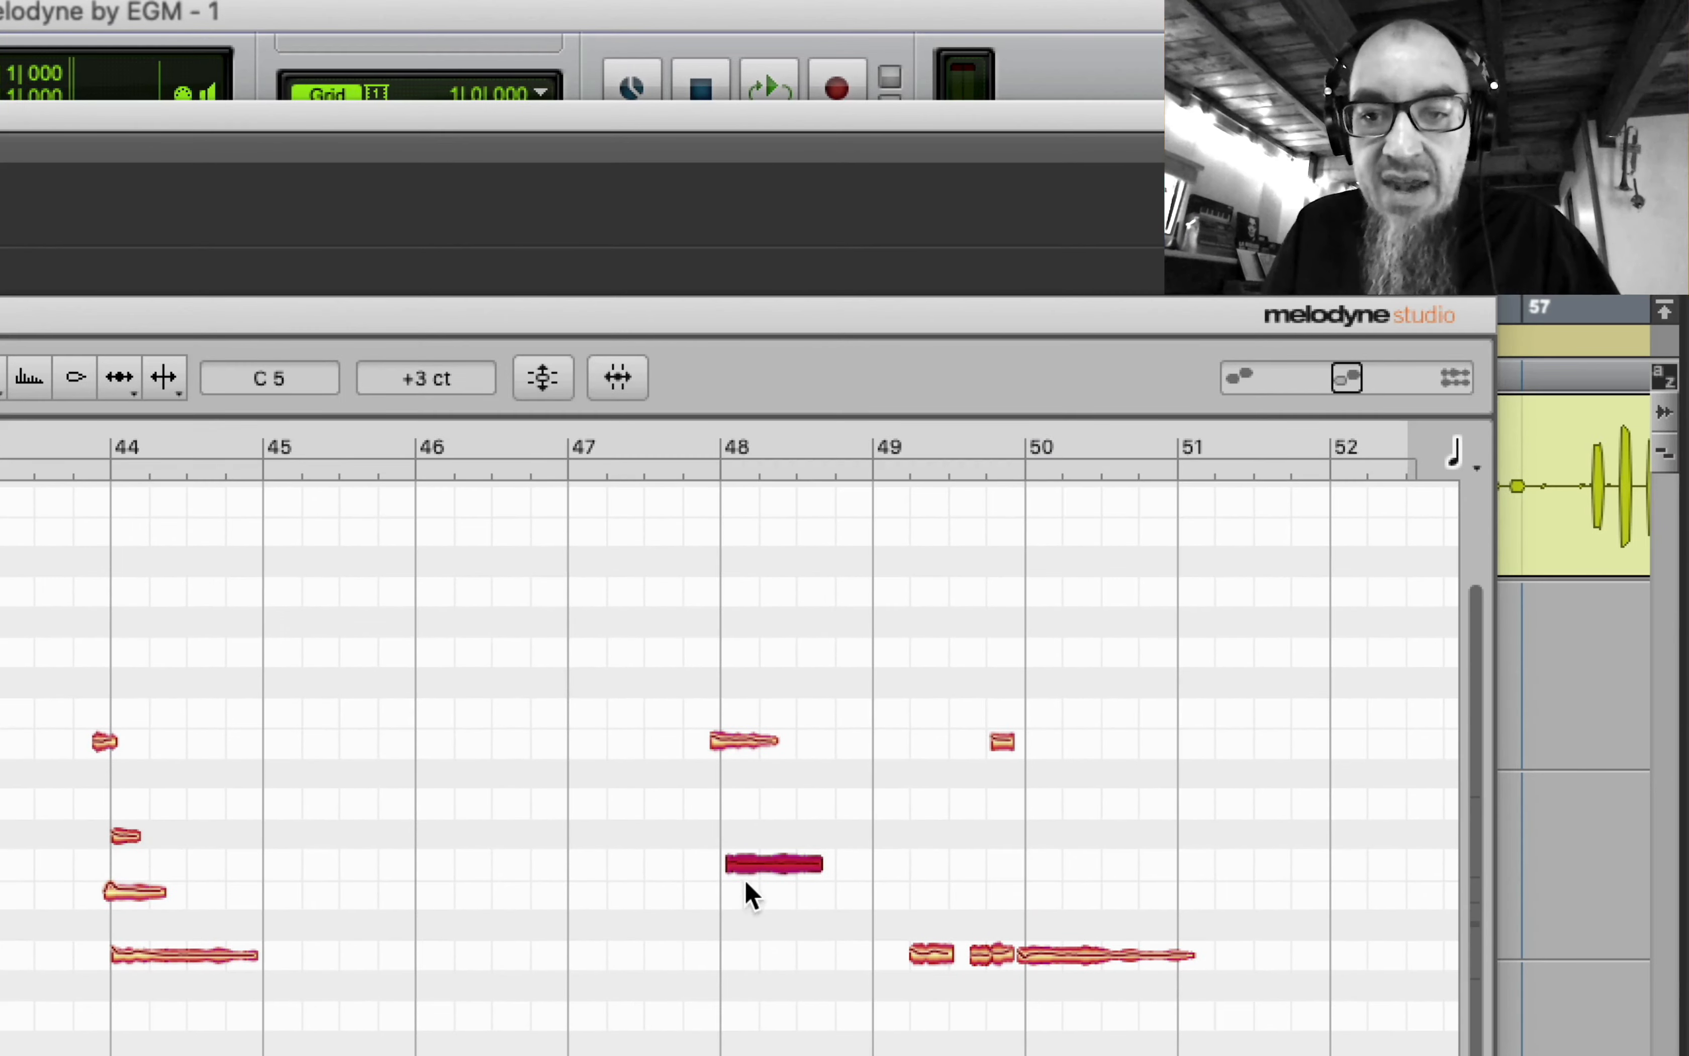
- Boost the C5 note at bar 48 to +6.00 dB and lengthen it so that it ends at bar 49
right_click(769, 867)
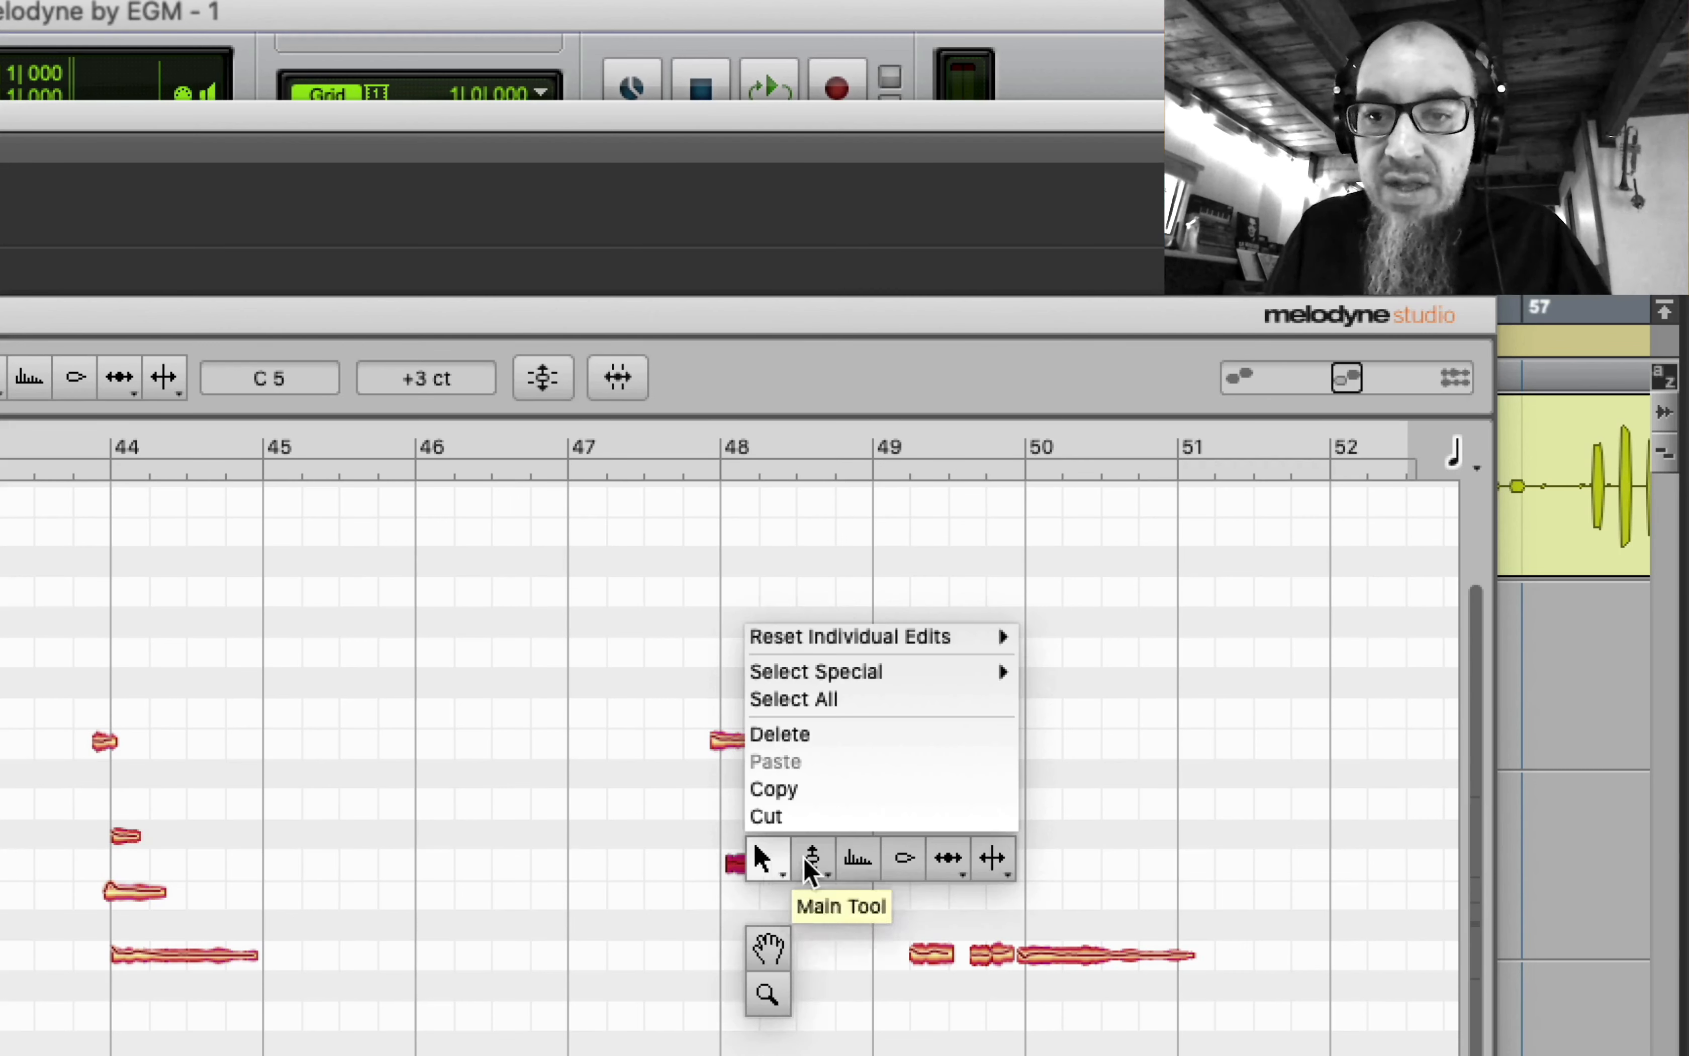
click(902, 864)
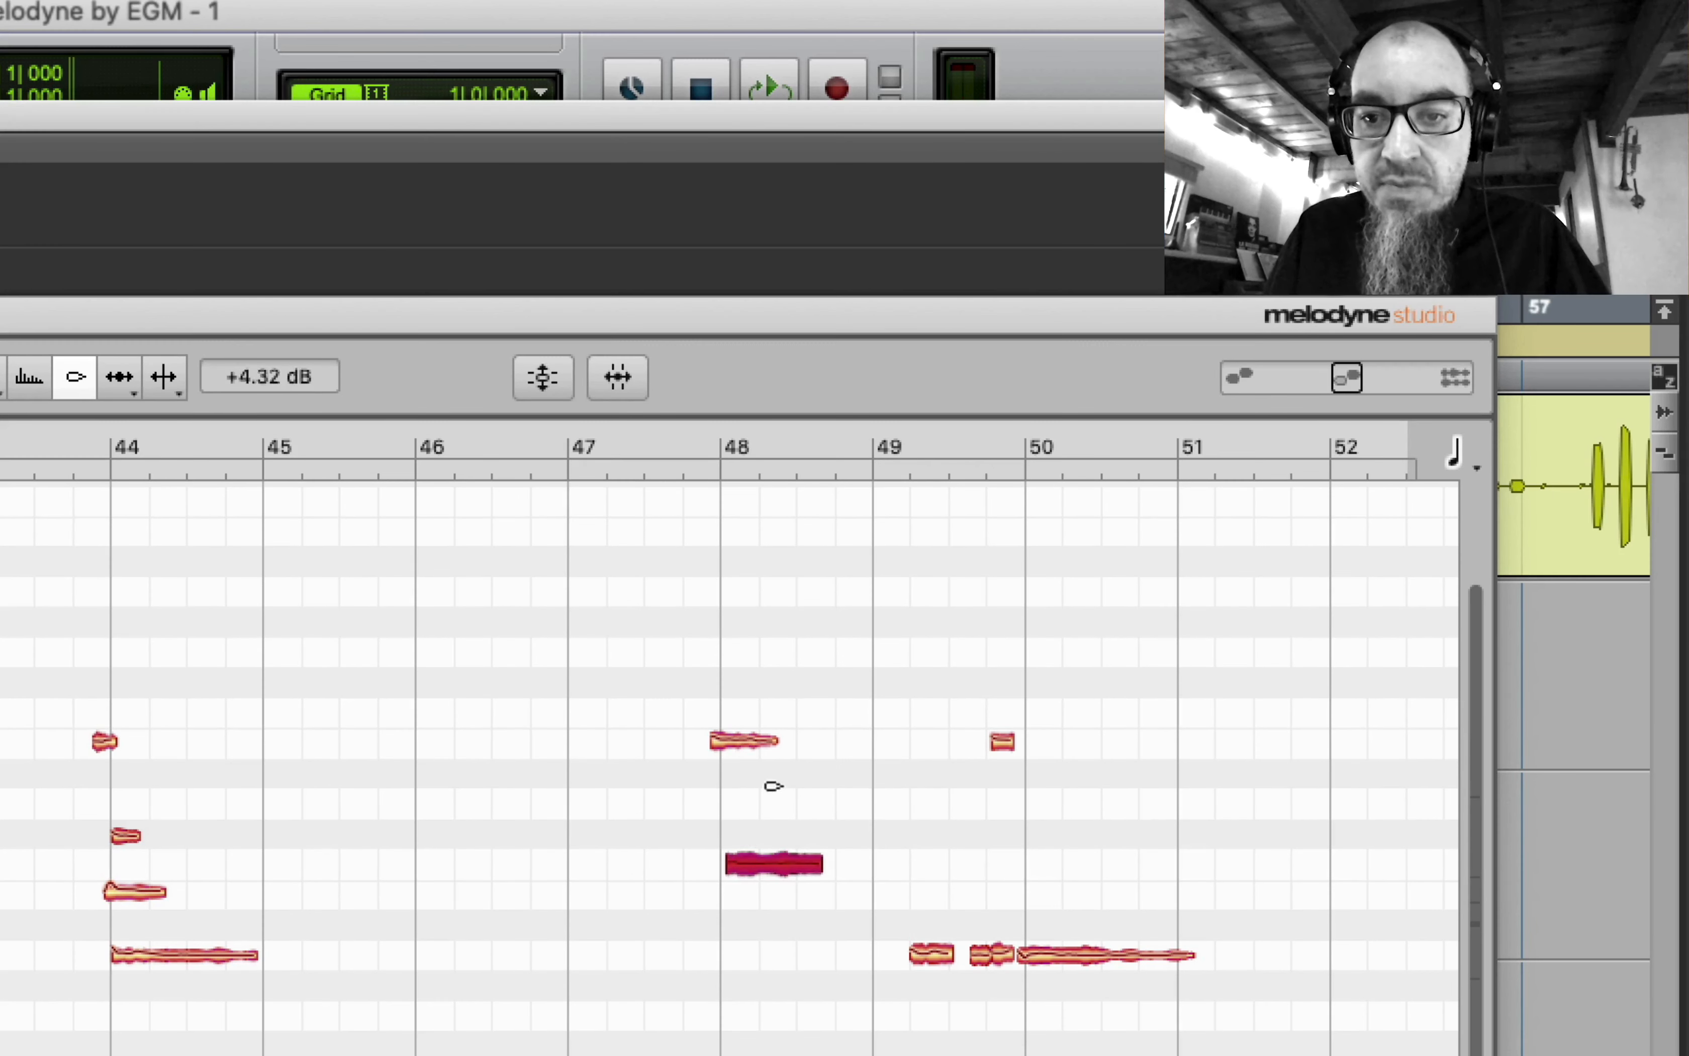
right_click(748, 872)
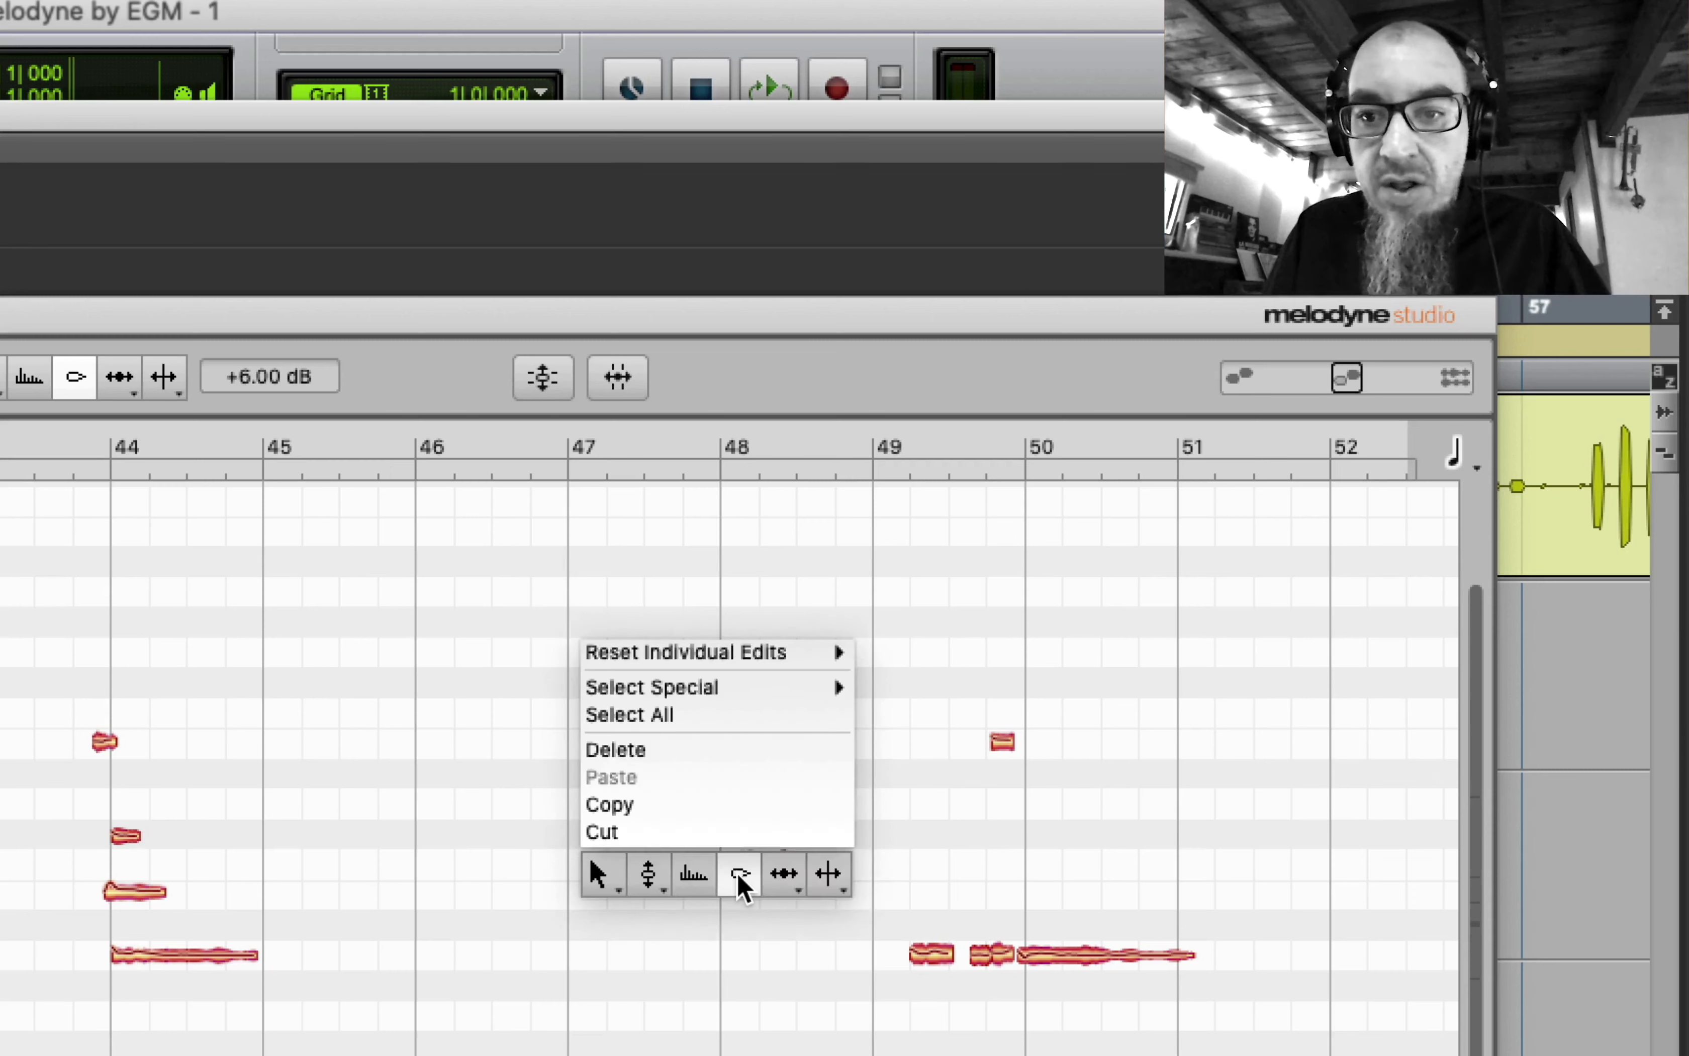
click(784, 874)
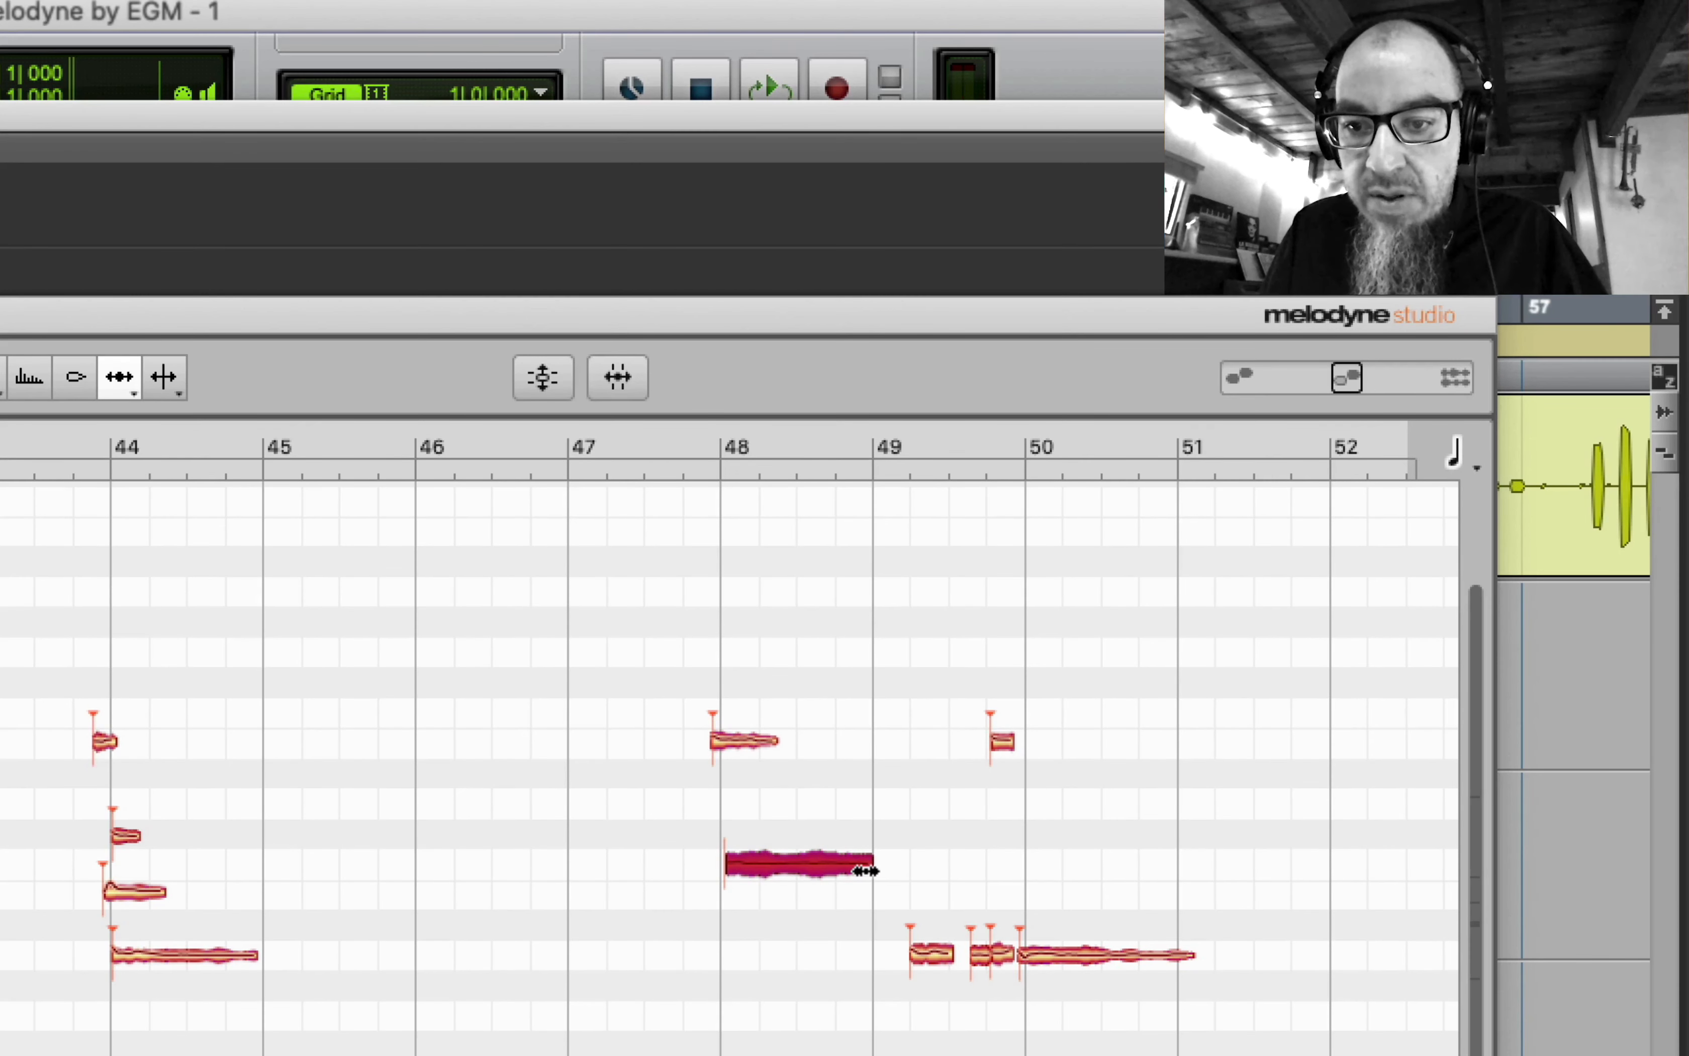
- Stretch the A4 note after bar 49 to start at bar 49 and meet the next note, and boost its amplitude to +3.96 dB
click(933, 954)
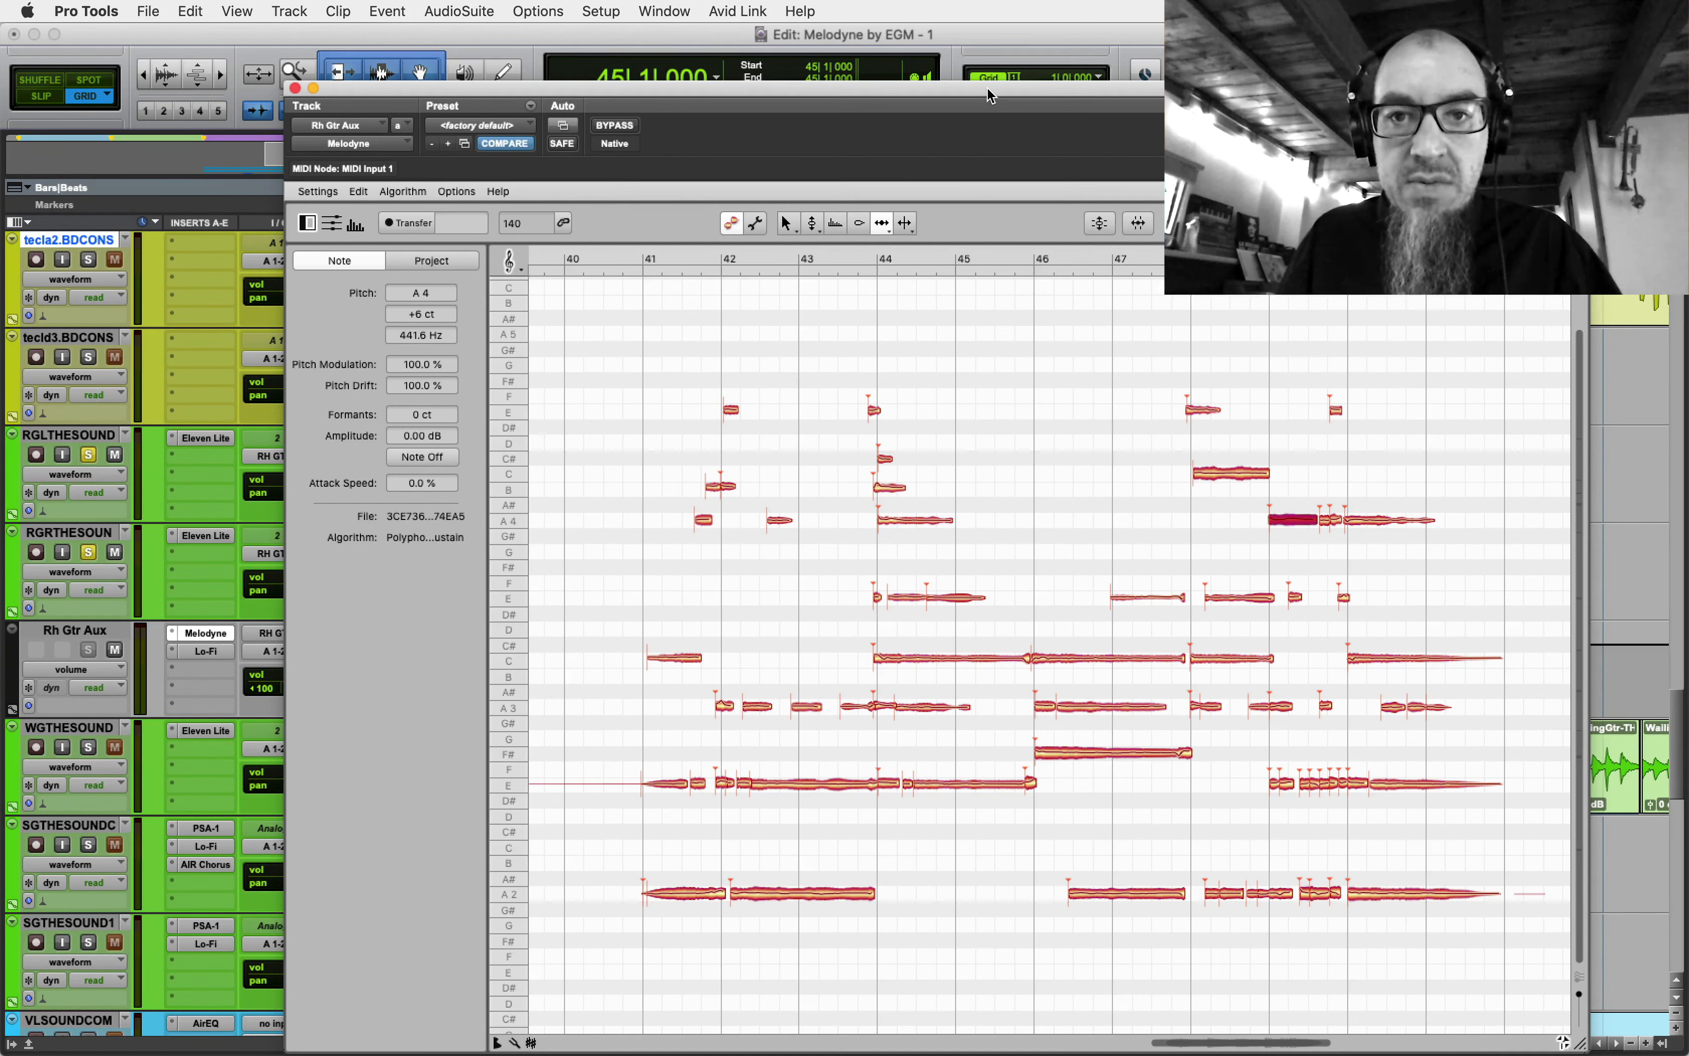
key(space)
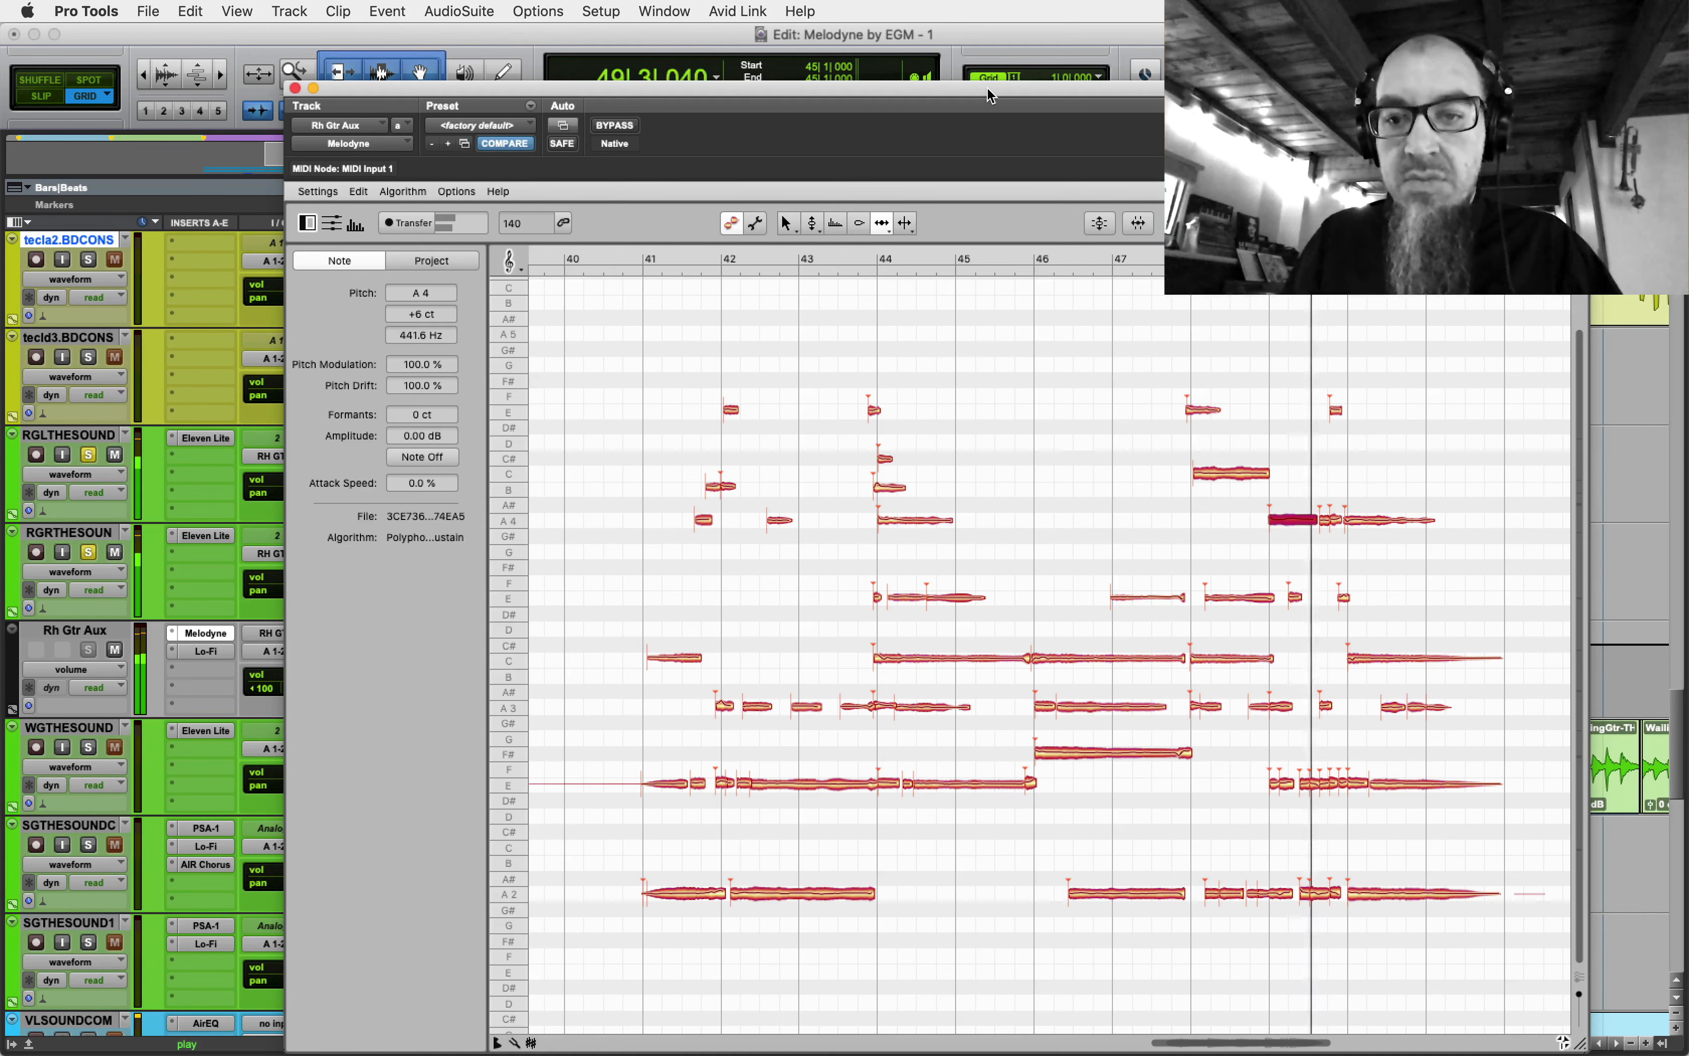
key(space)
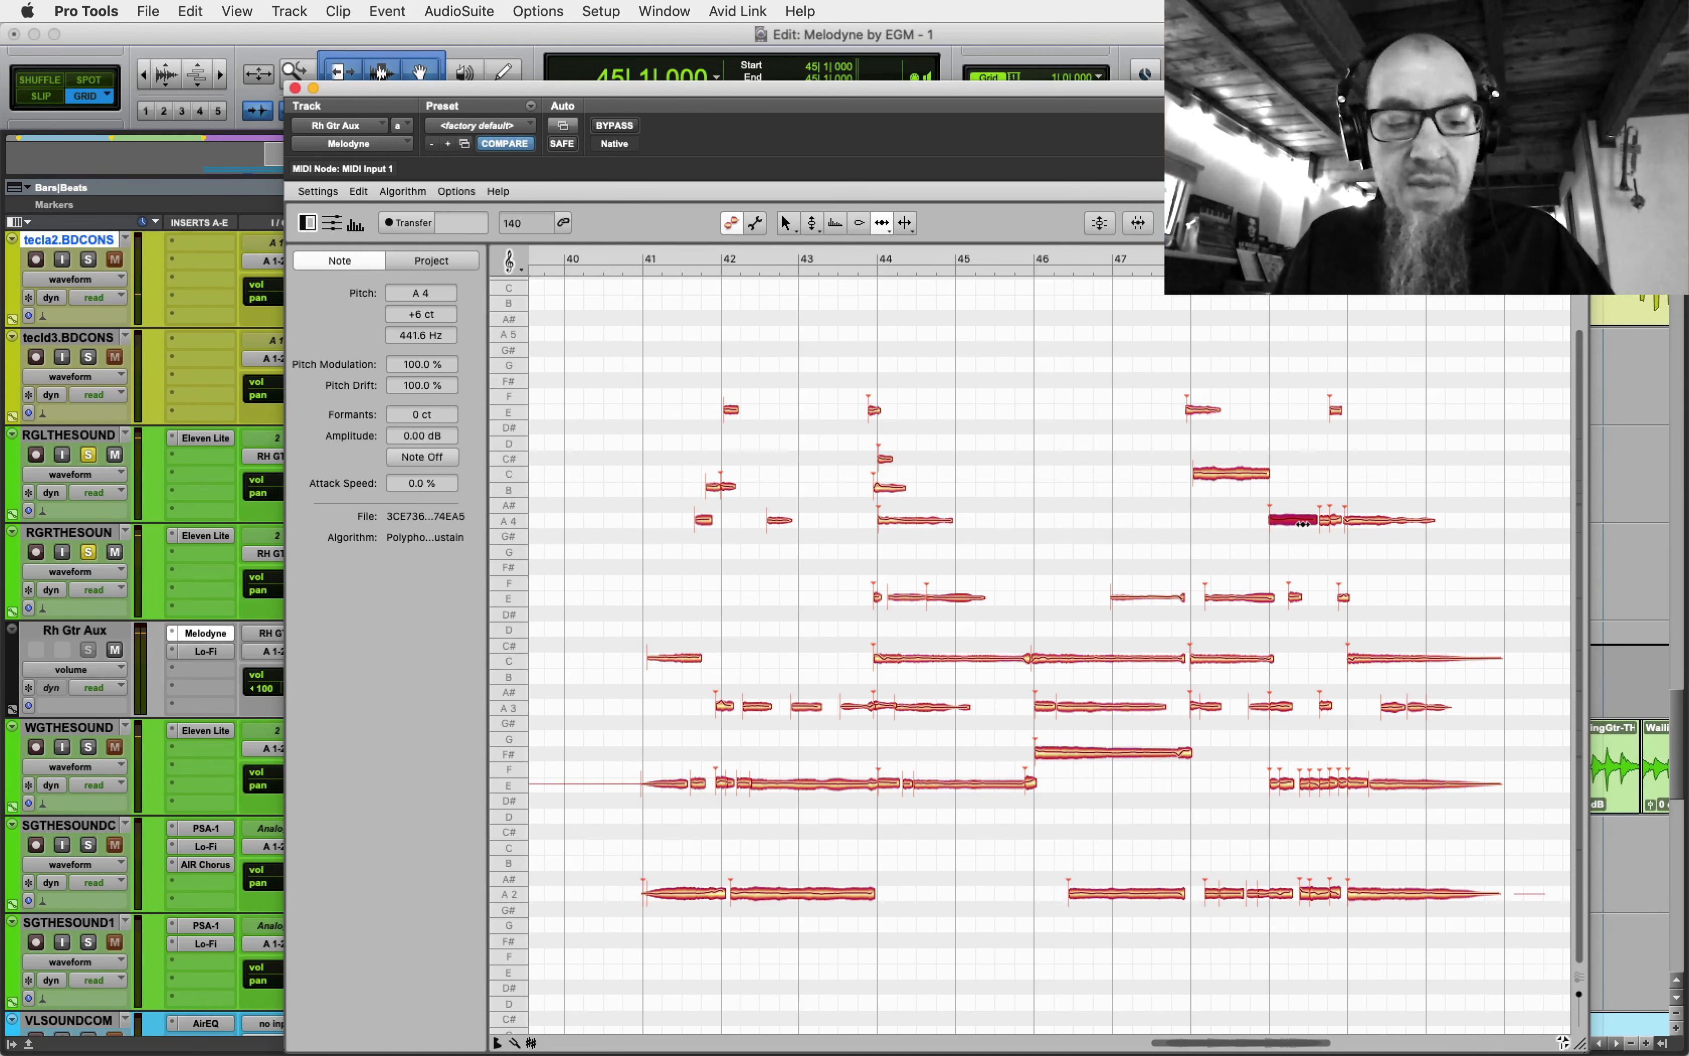
right_click(1302, 524)
click(1304, 537)
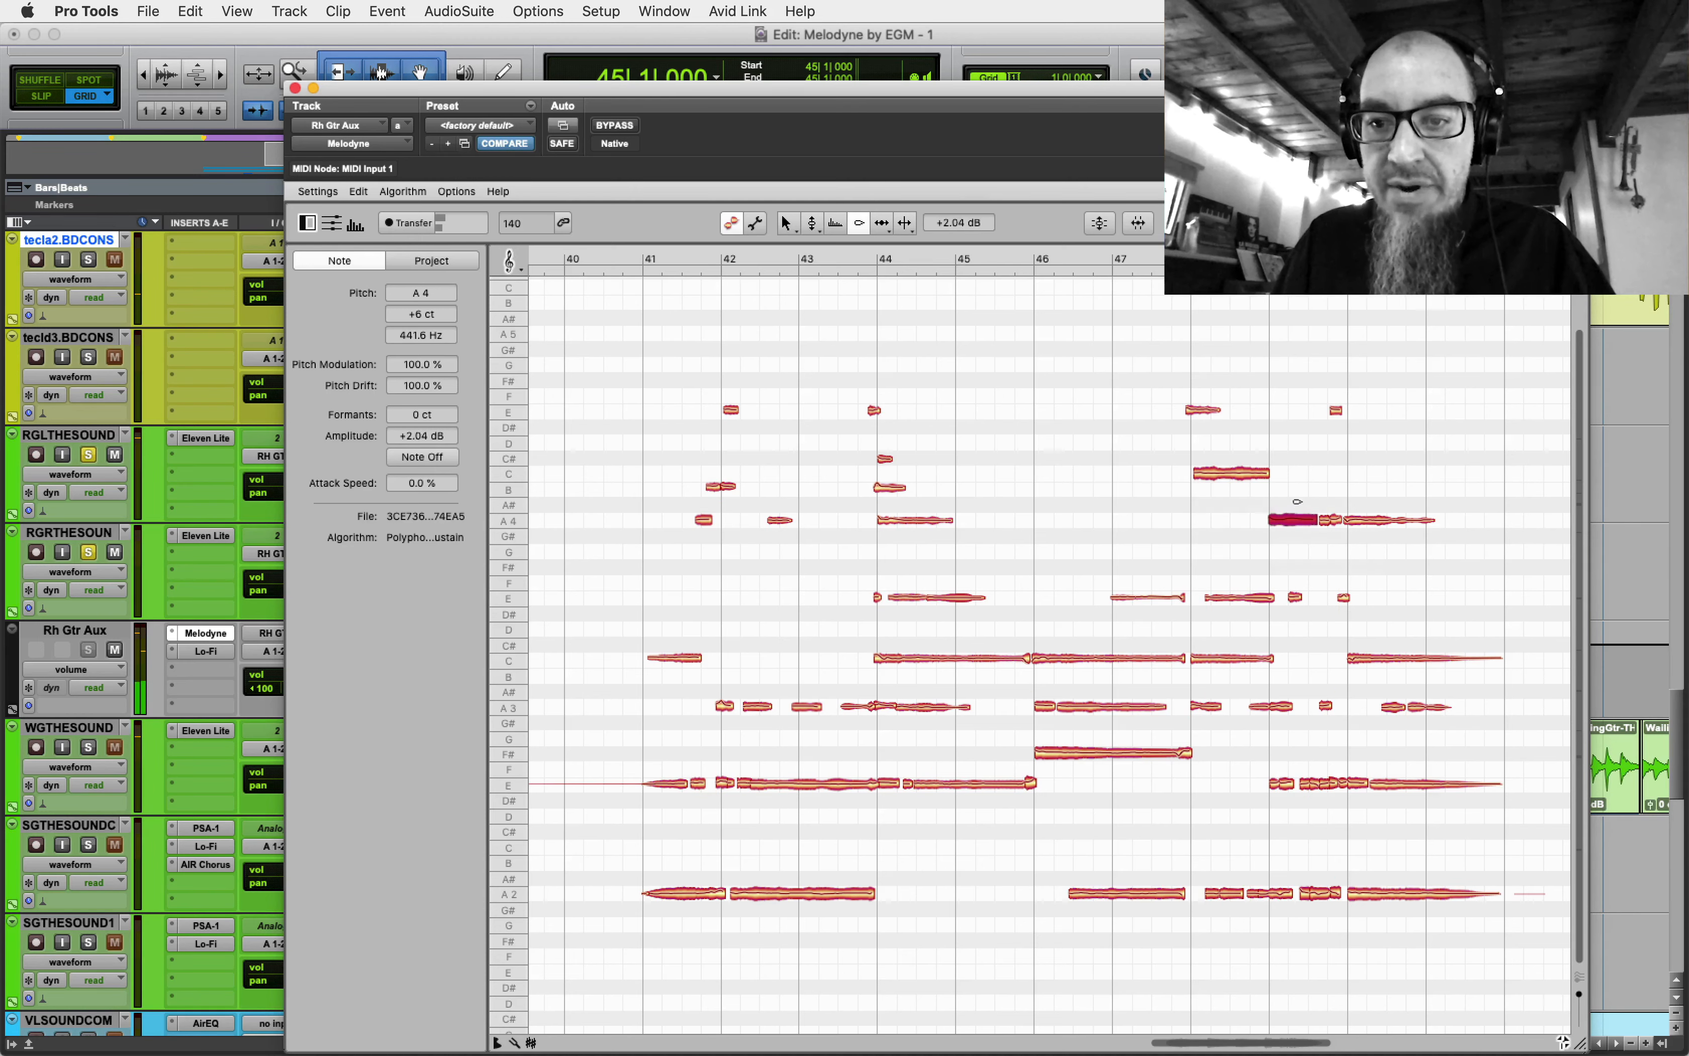
- Unsolo the rhythm guitars and raise the Rh Gtr Aux volume to +4.0 dB, with the cursor placed at bar 38
click(88, 553)
drag(565, 91, 554, 817)
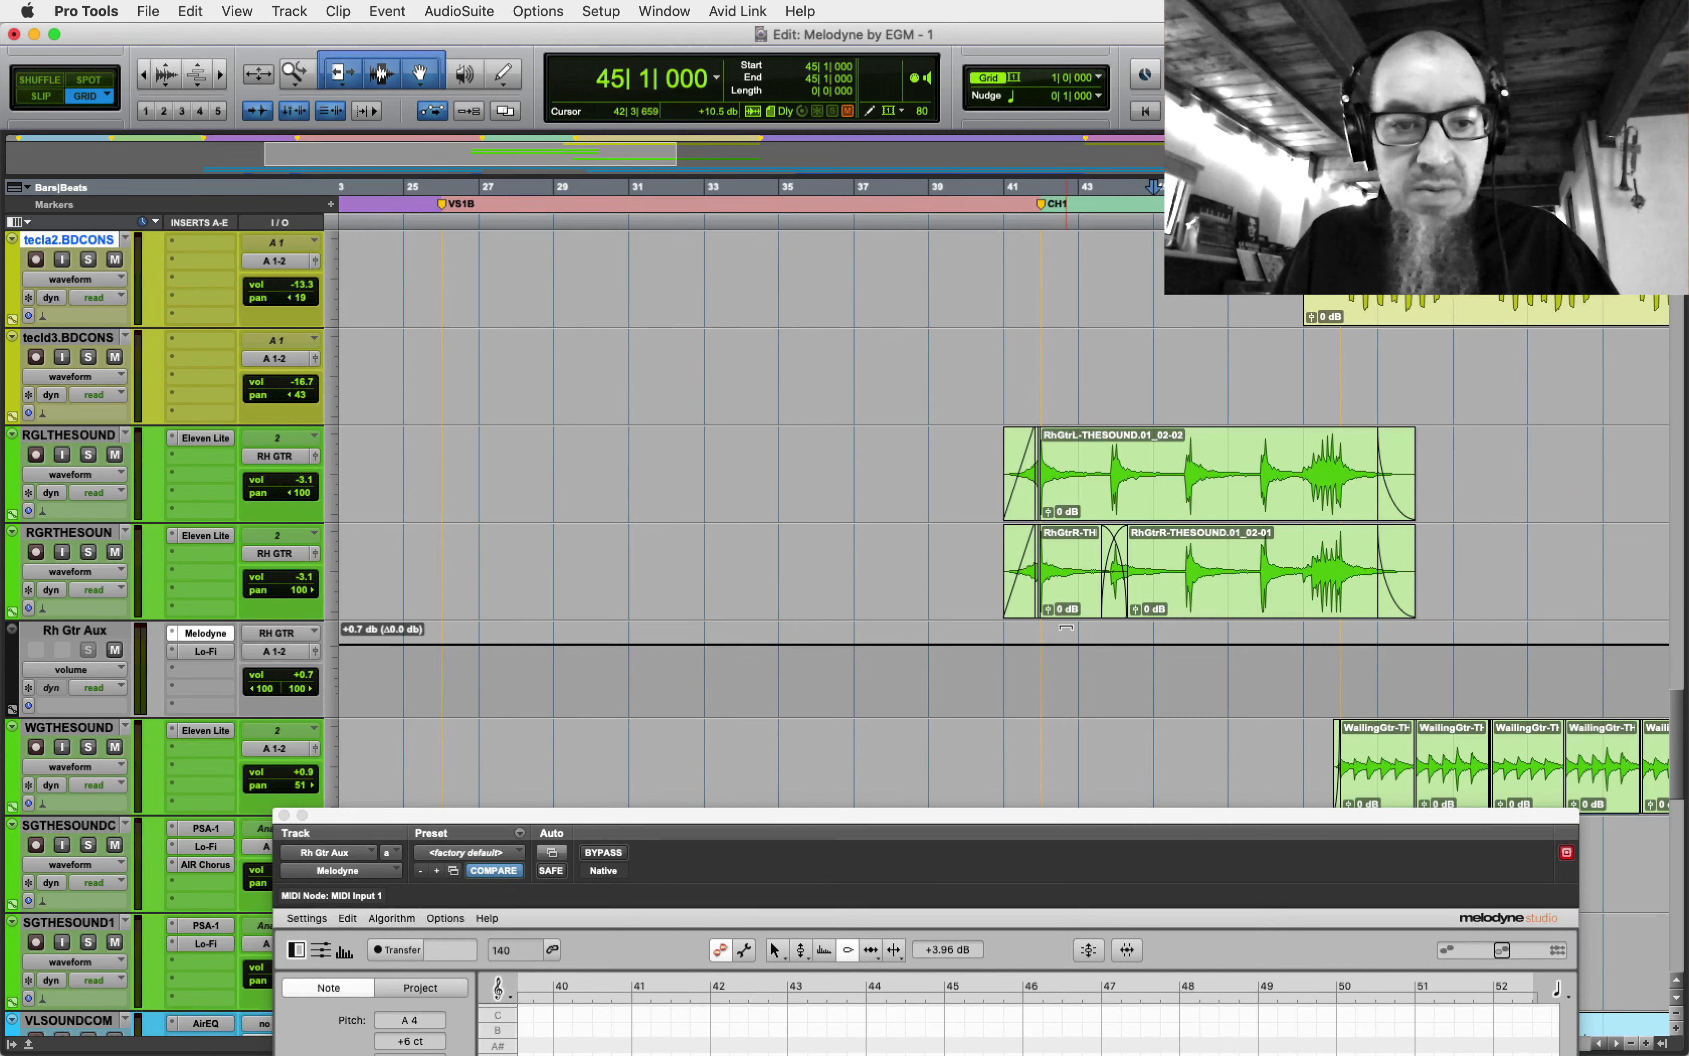
drag(1065, 627, 1067, 623)
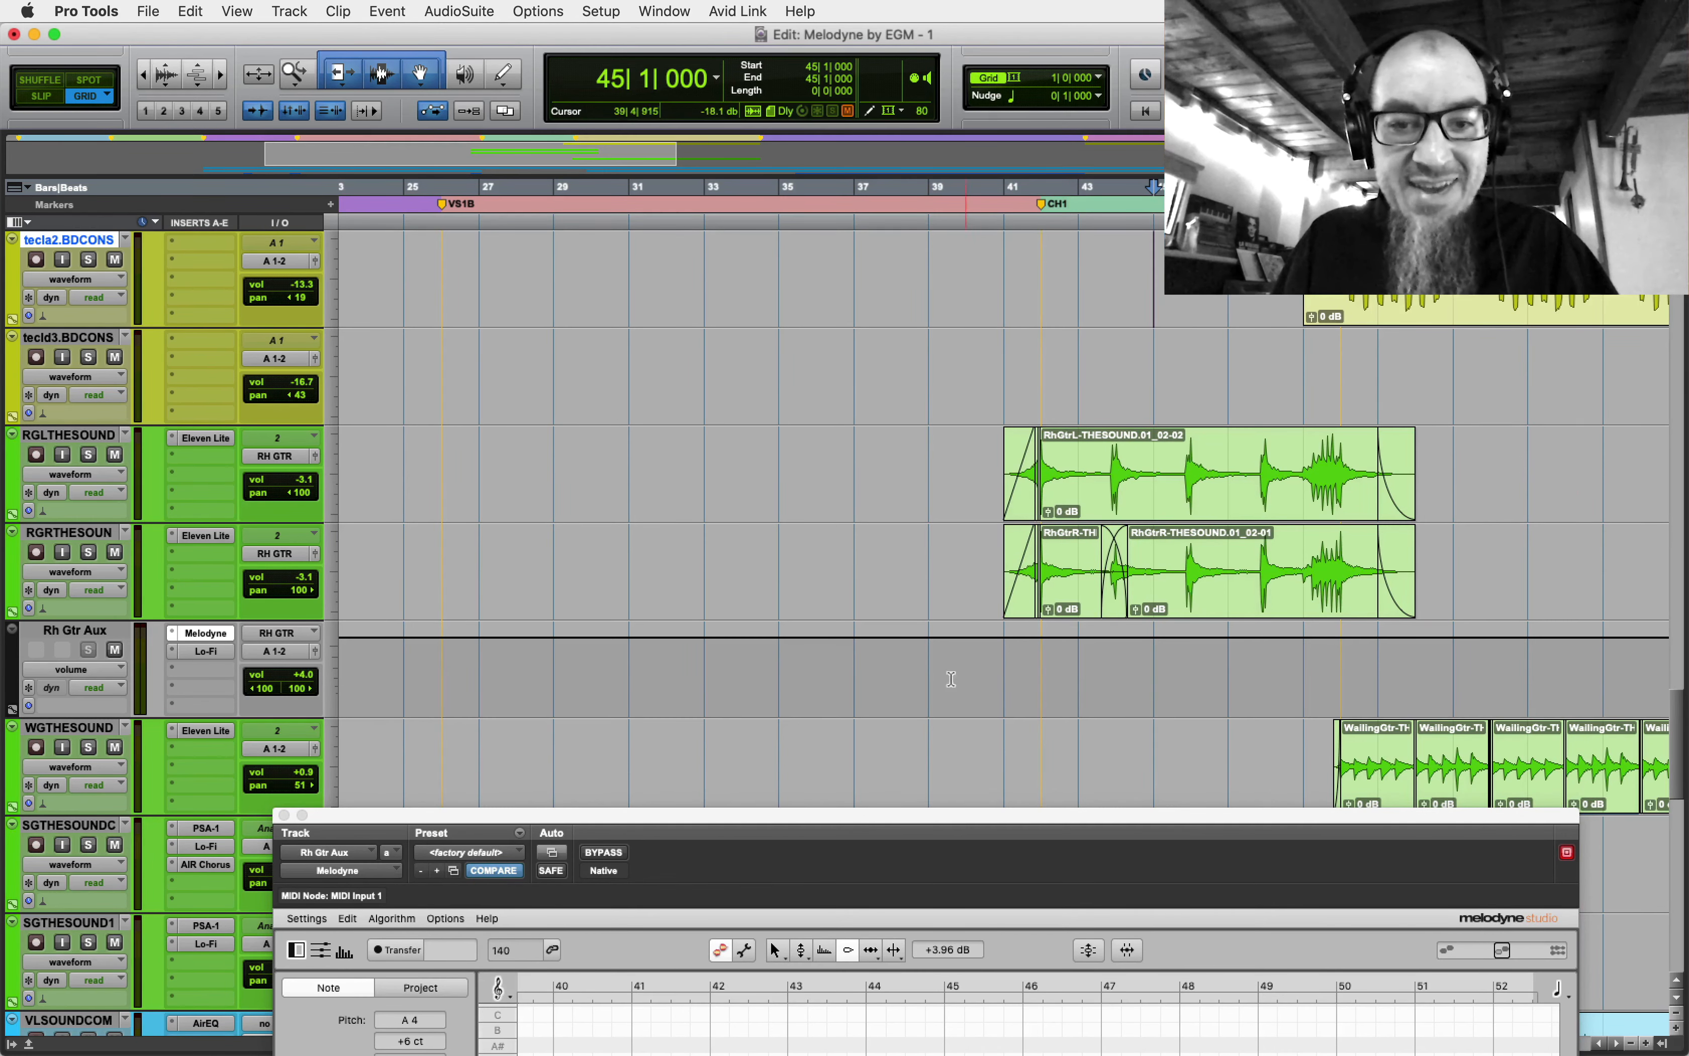
click(895, 659)
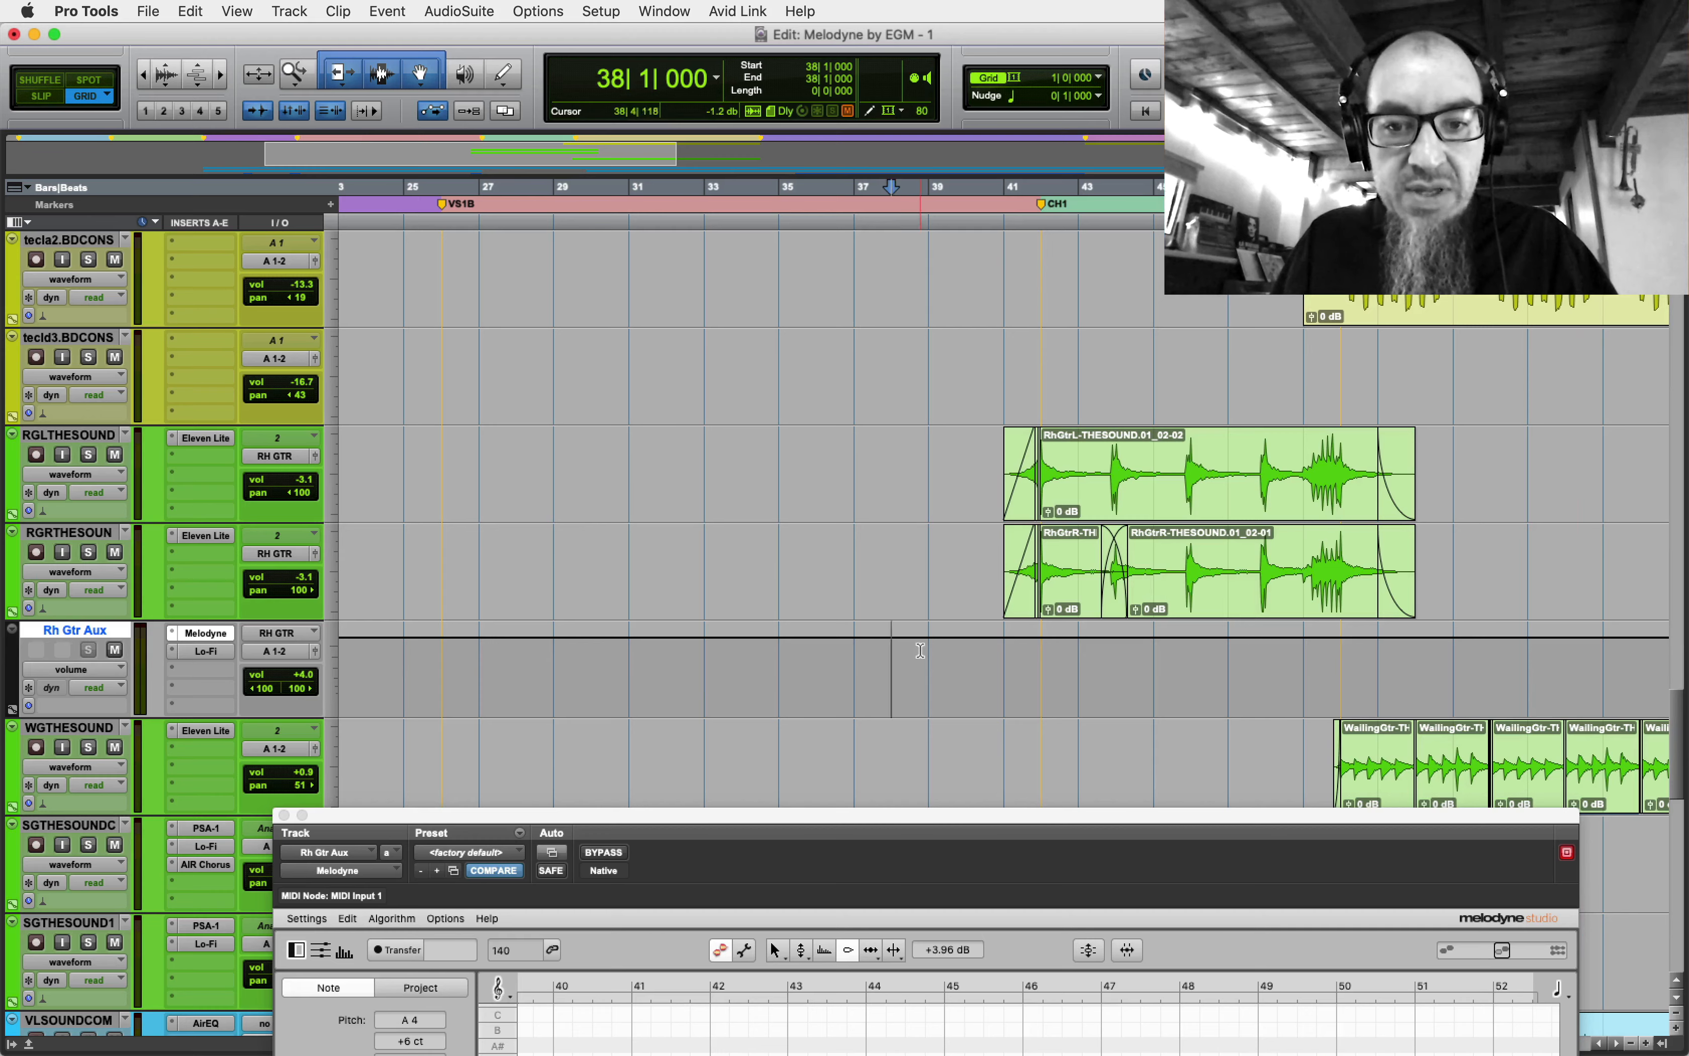
- Play the rhythm guitars in the full mix from bar 39 while following the chord notes in the Melodyne editor
drag(429, 815, 409, 116)
key(space)
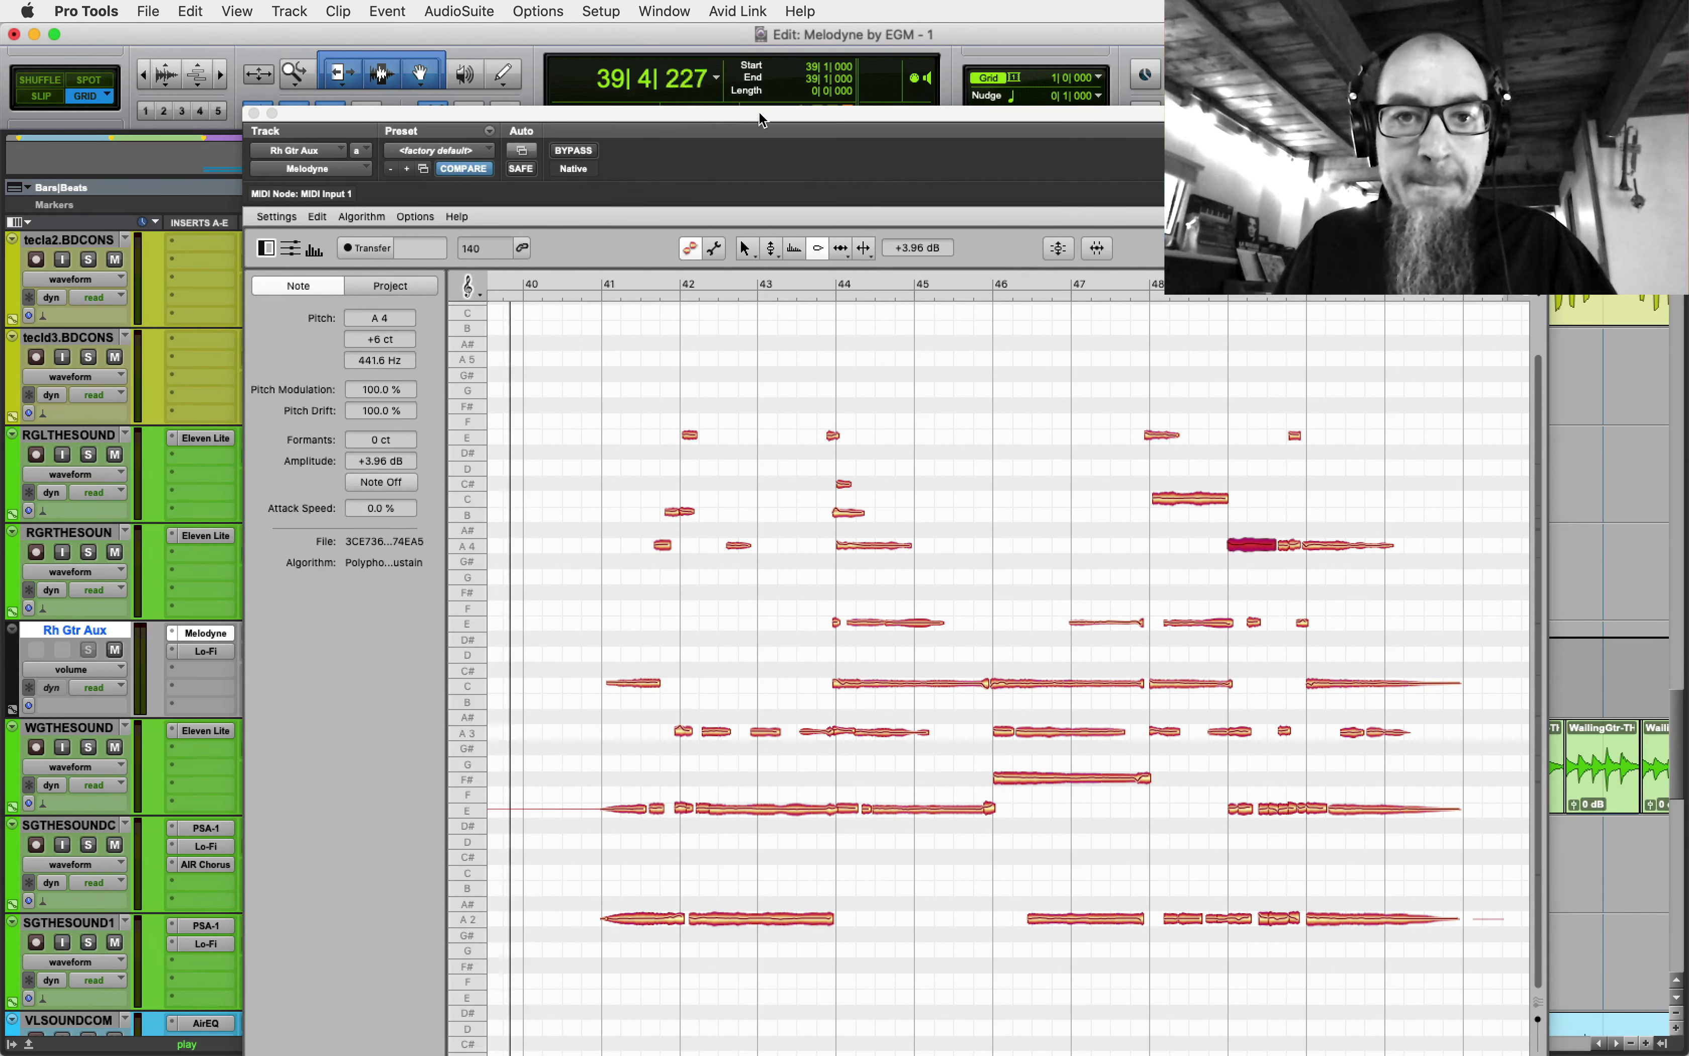
drag(758, 111, 759, 52)
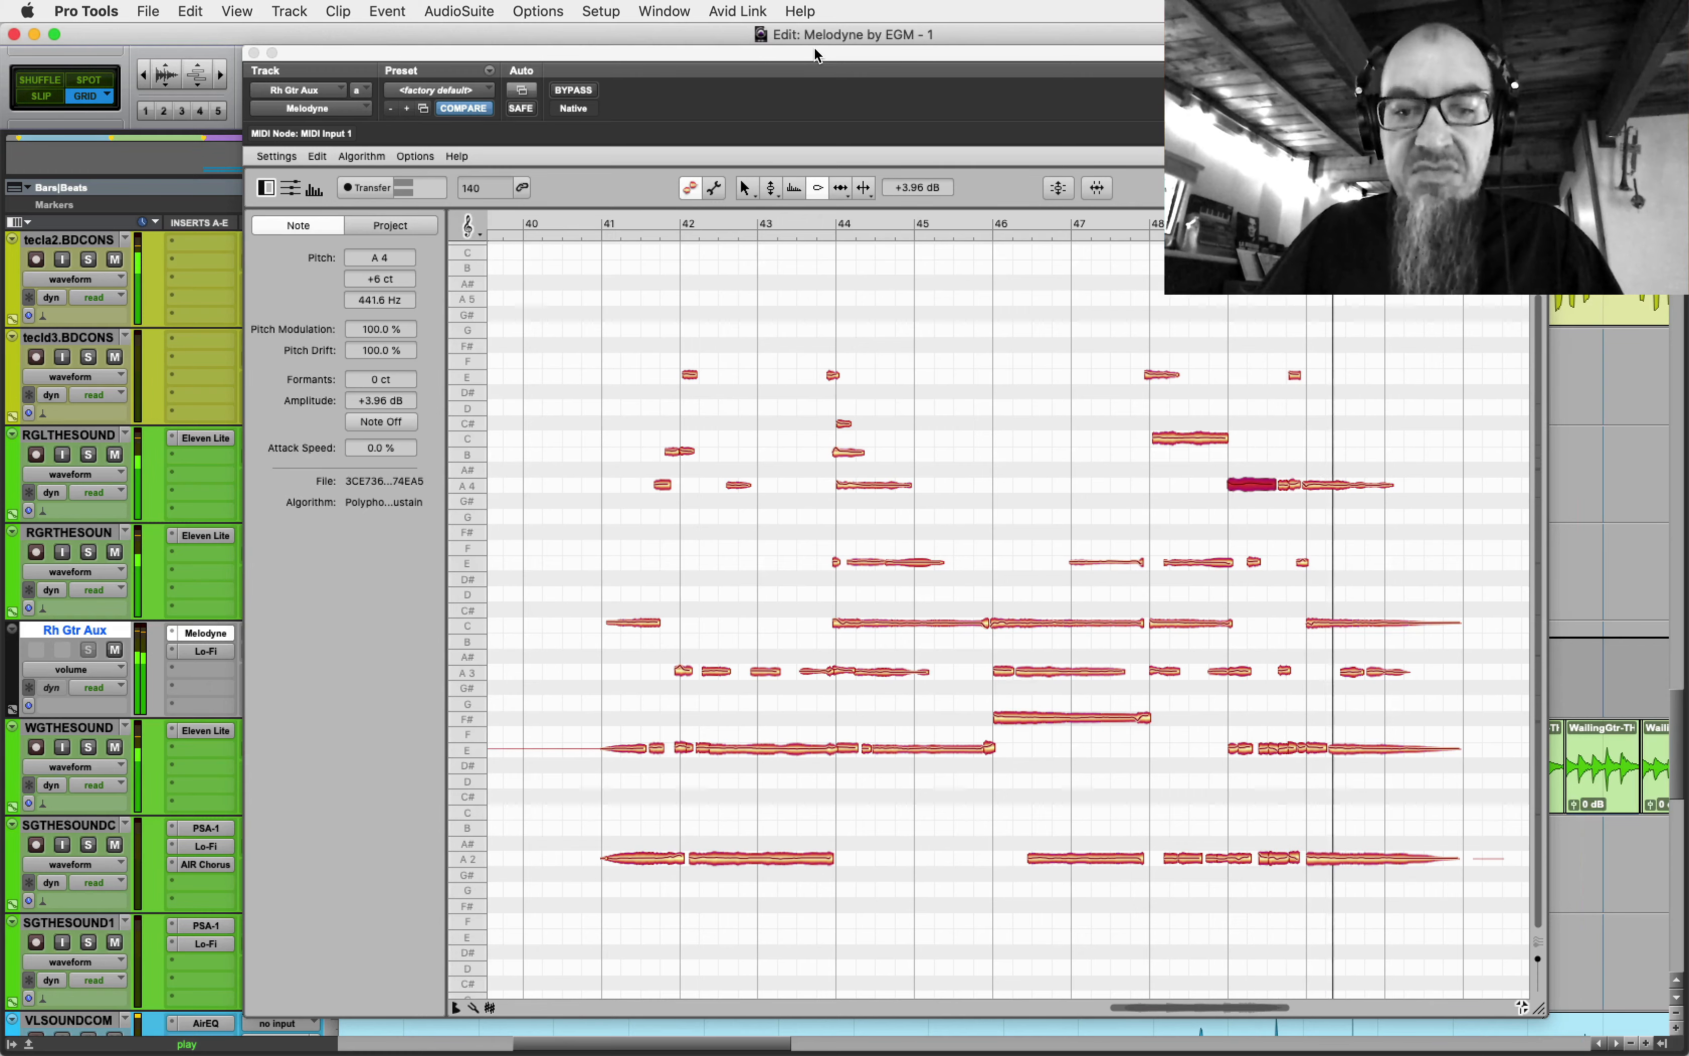
drag(815, 46, 803, 697)
key(space)
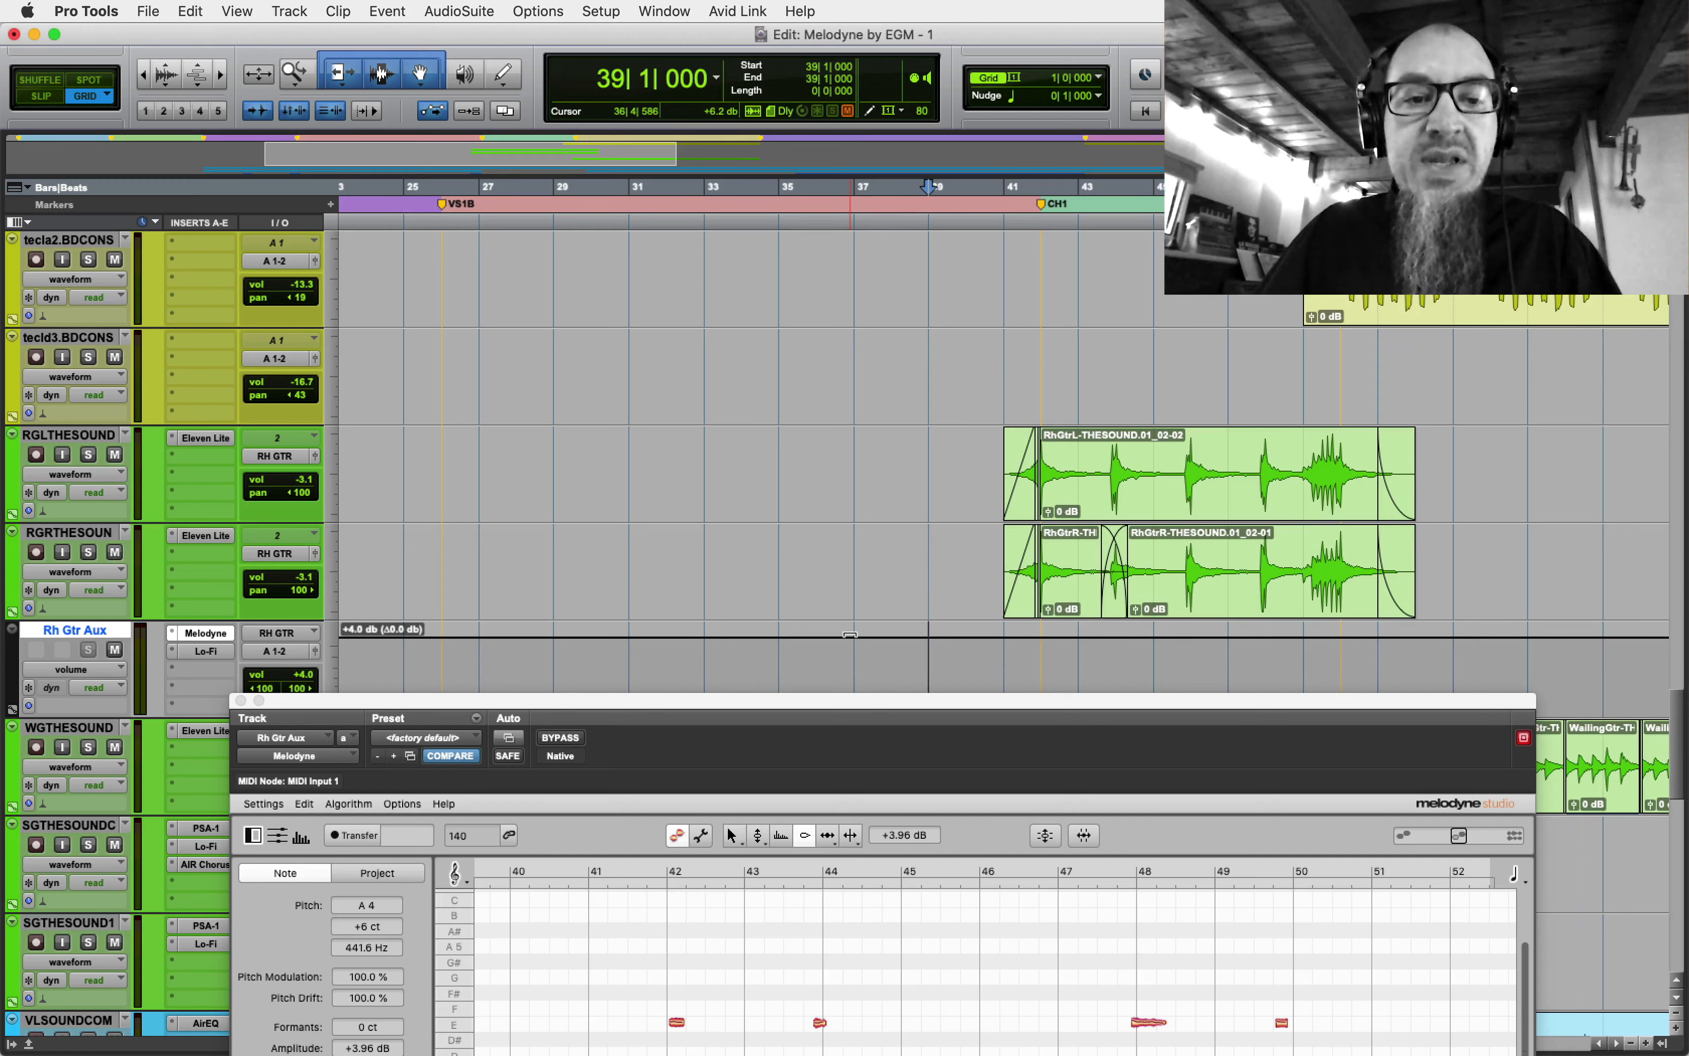
- Raise the Rh Gtr Aux volume to +6.5 dB and replay the edited guitar passage in the mix from bar 39
drag(850, 634, 858, 580)
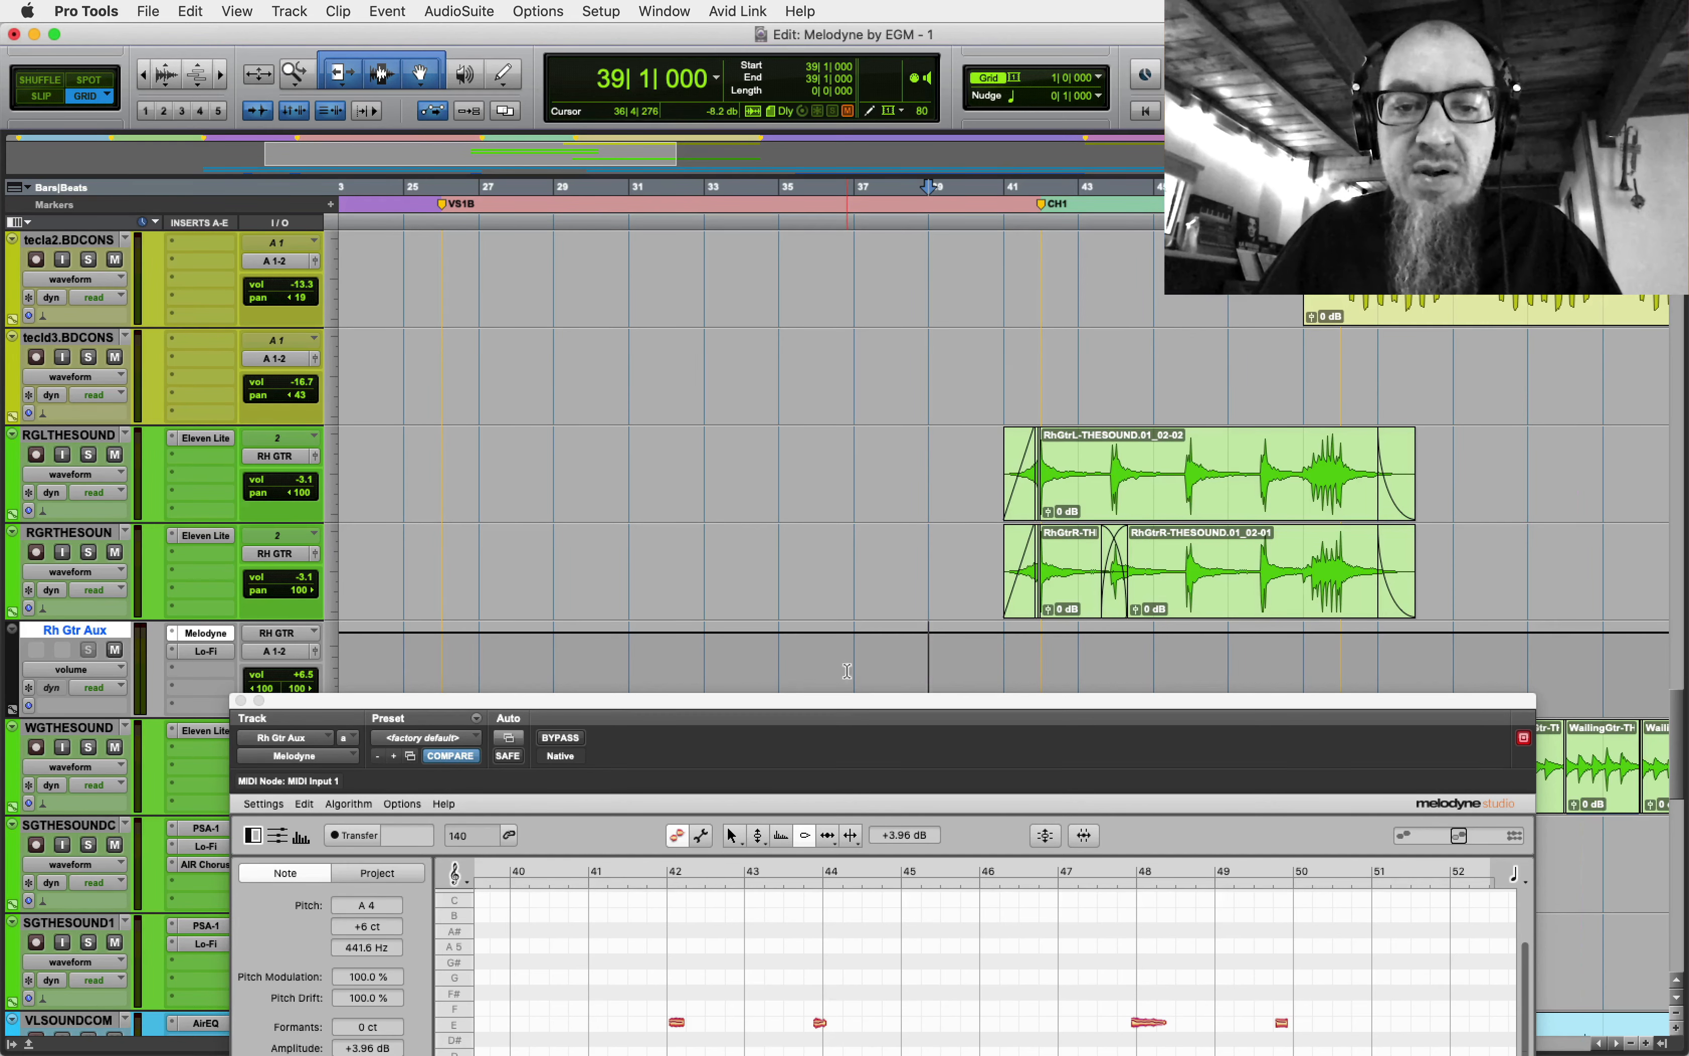
drag(850, 704, 853, 51)
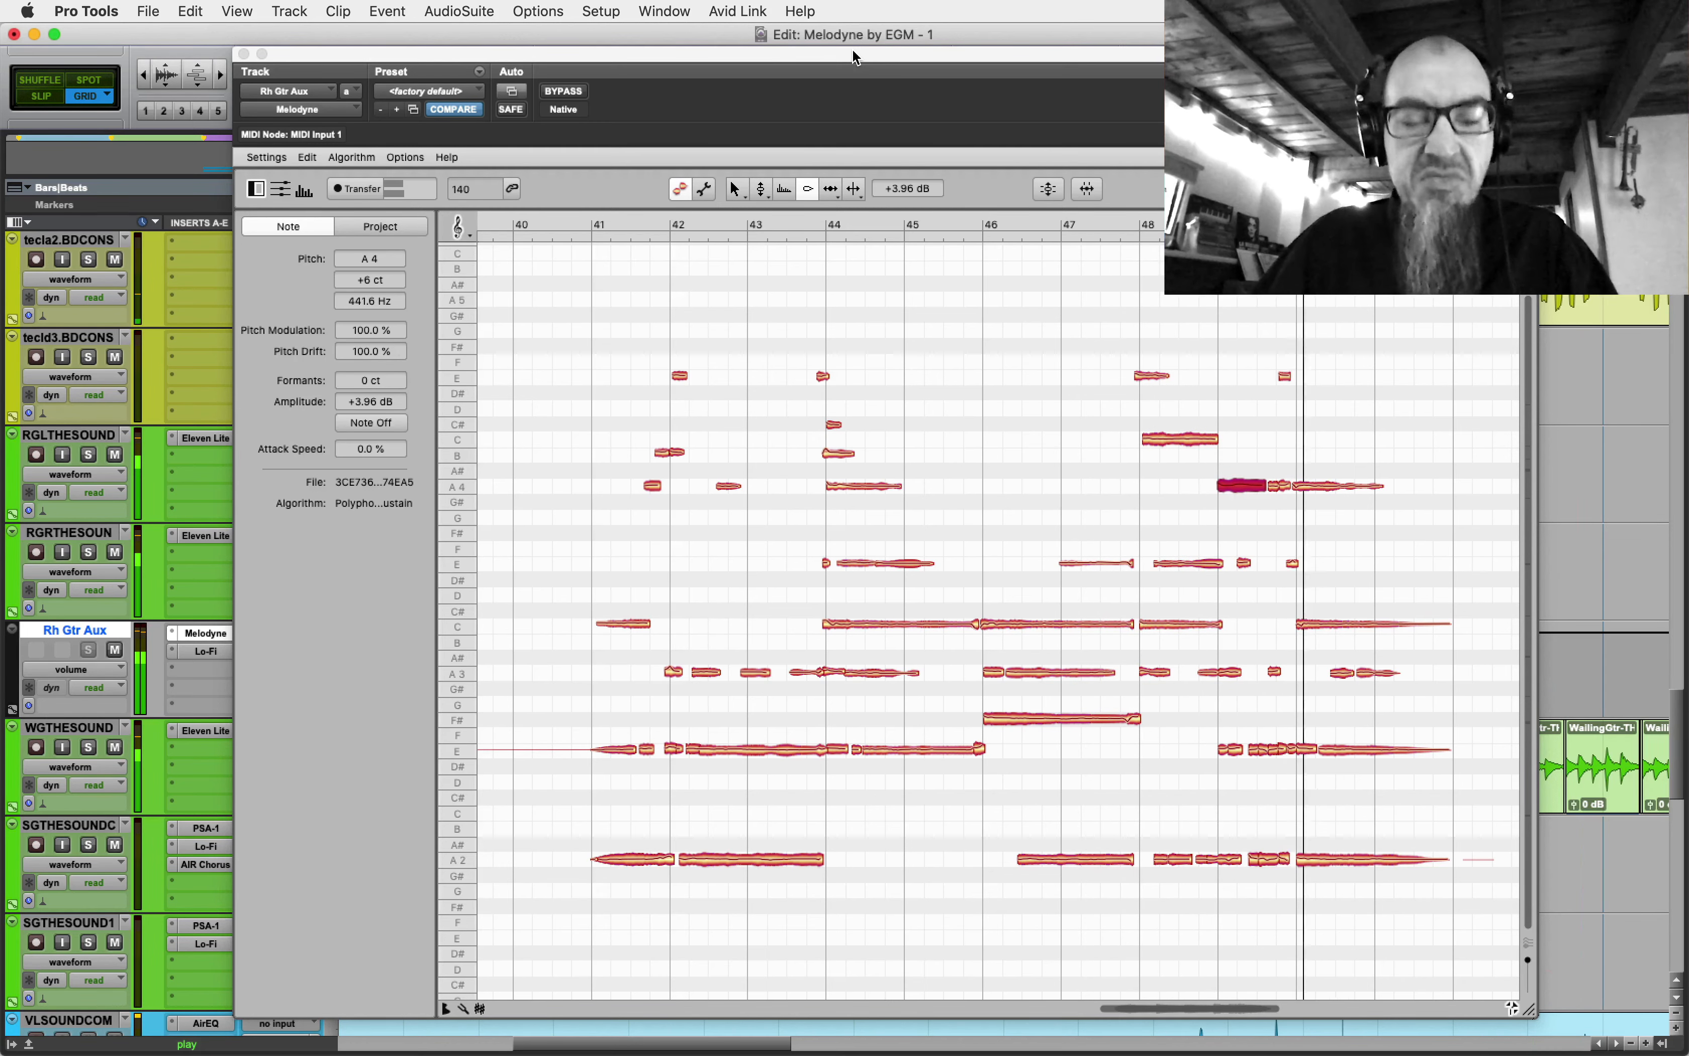
click(852, 50)
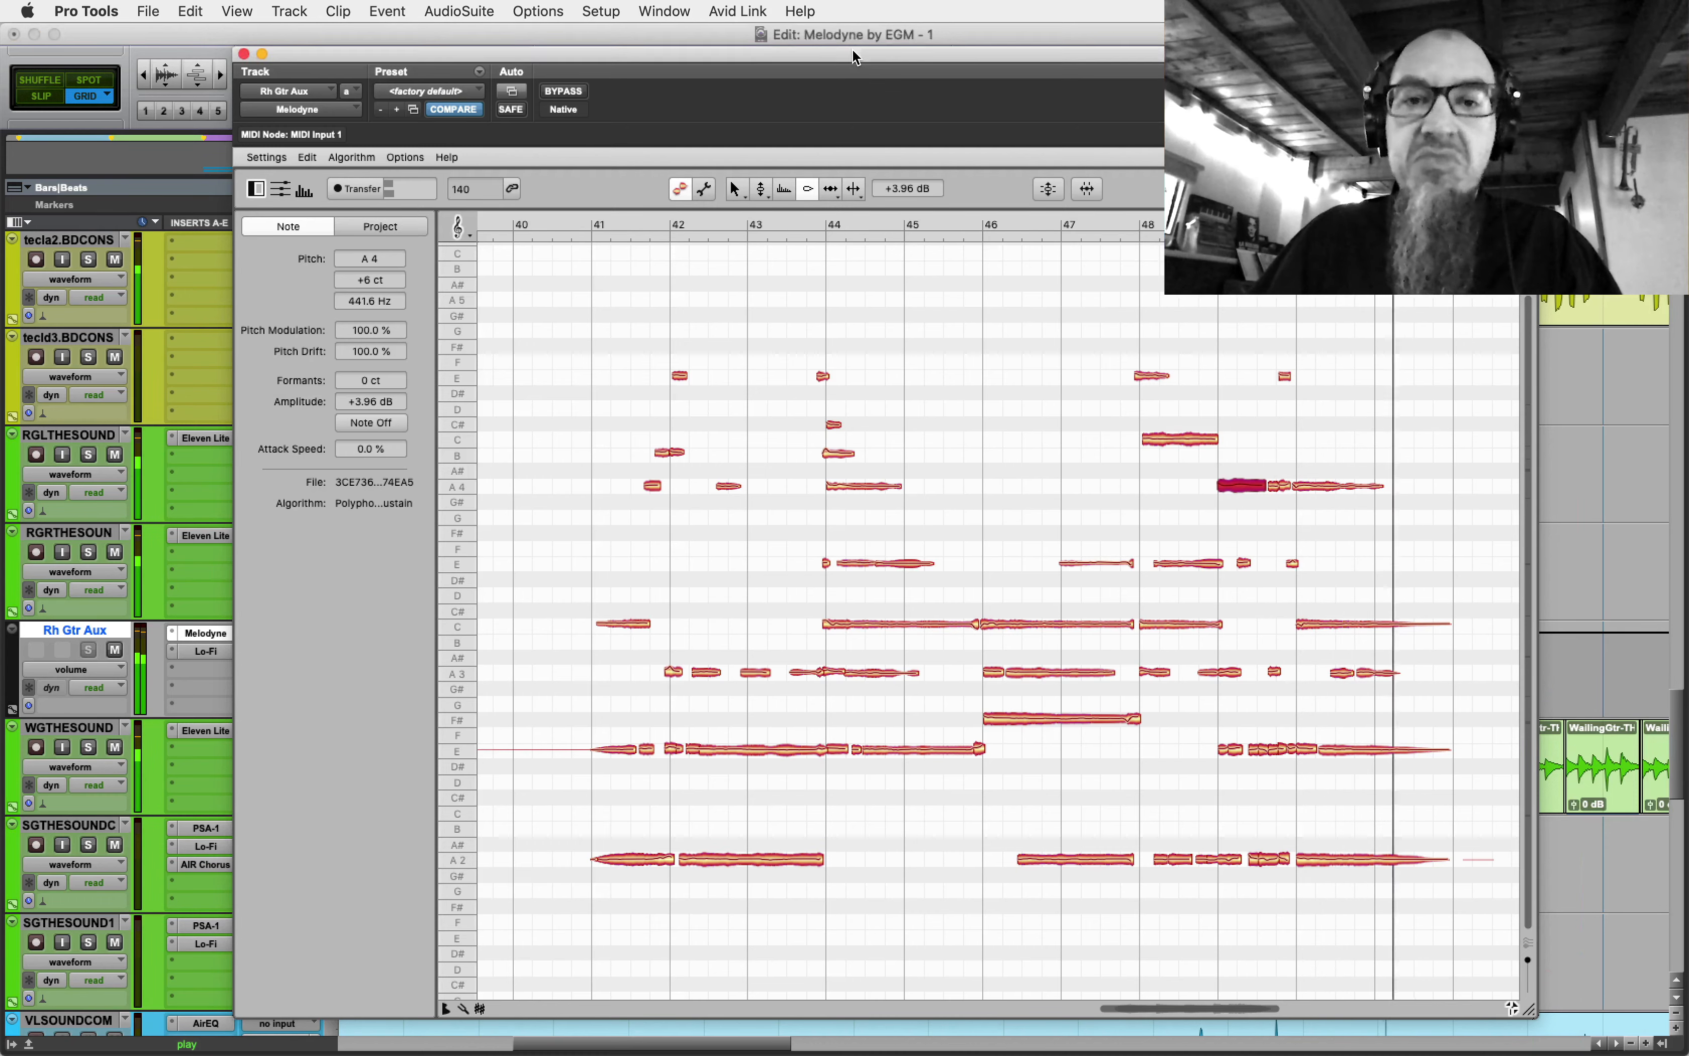
- Close the Melodyne editor and show the whole session timeline with all tracks reduced to a compact height
click(245, 54)
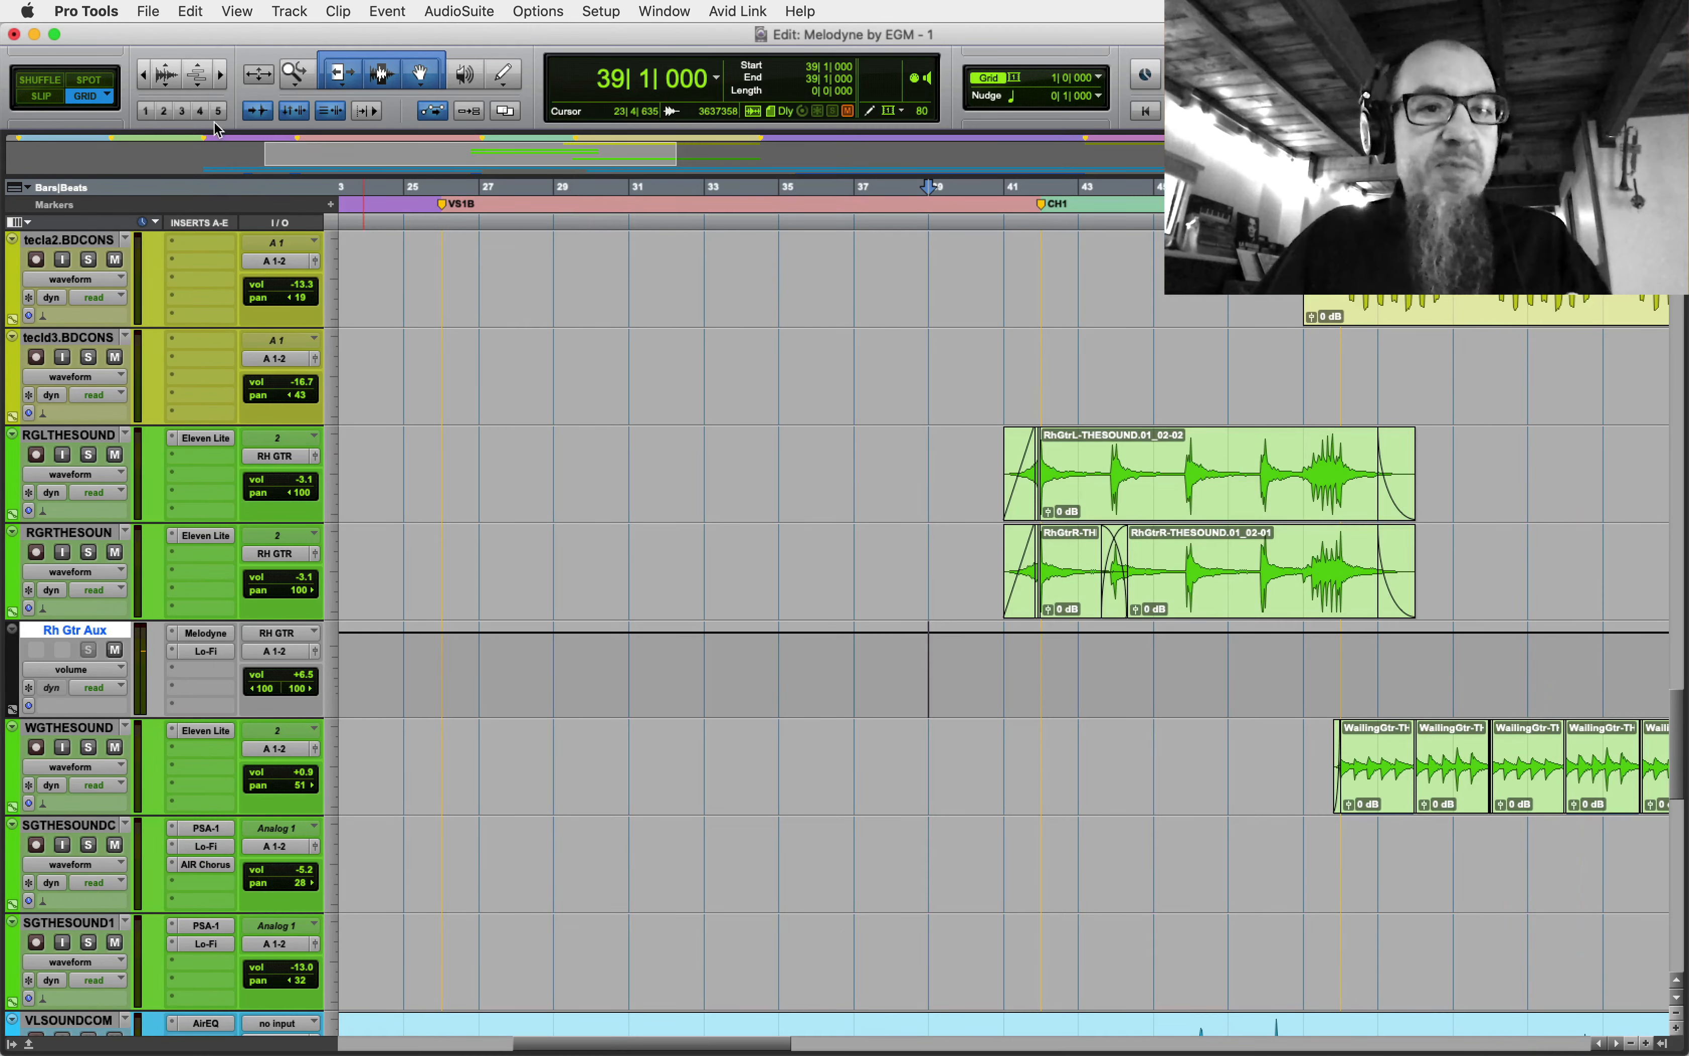
double_click(296, 71)
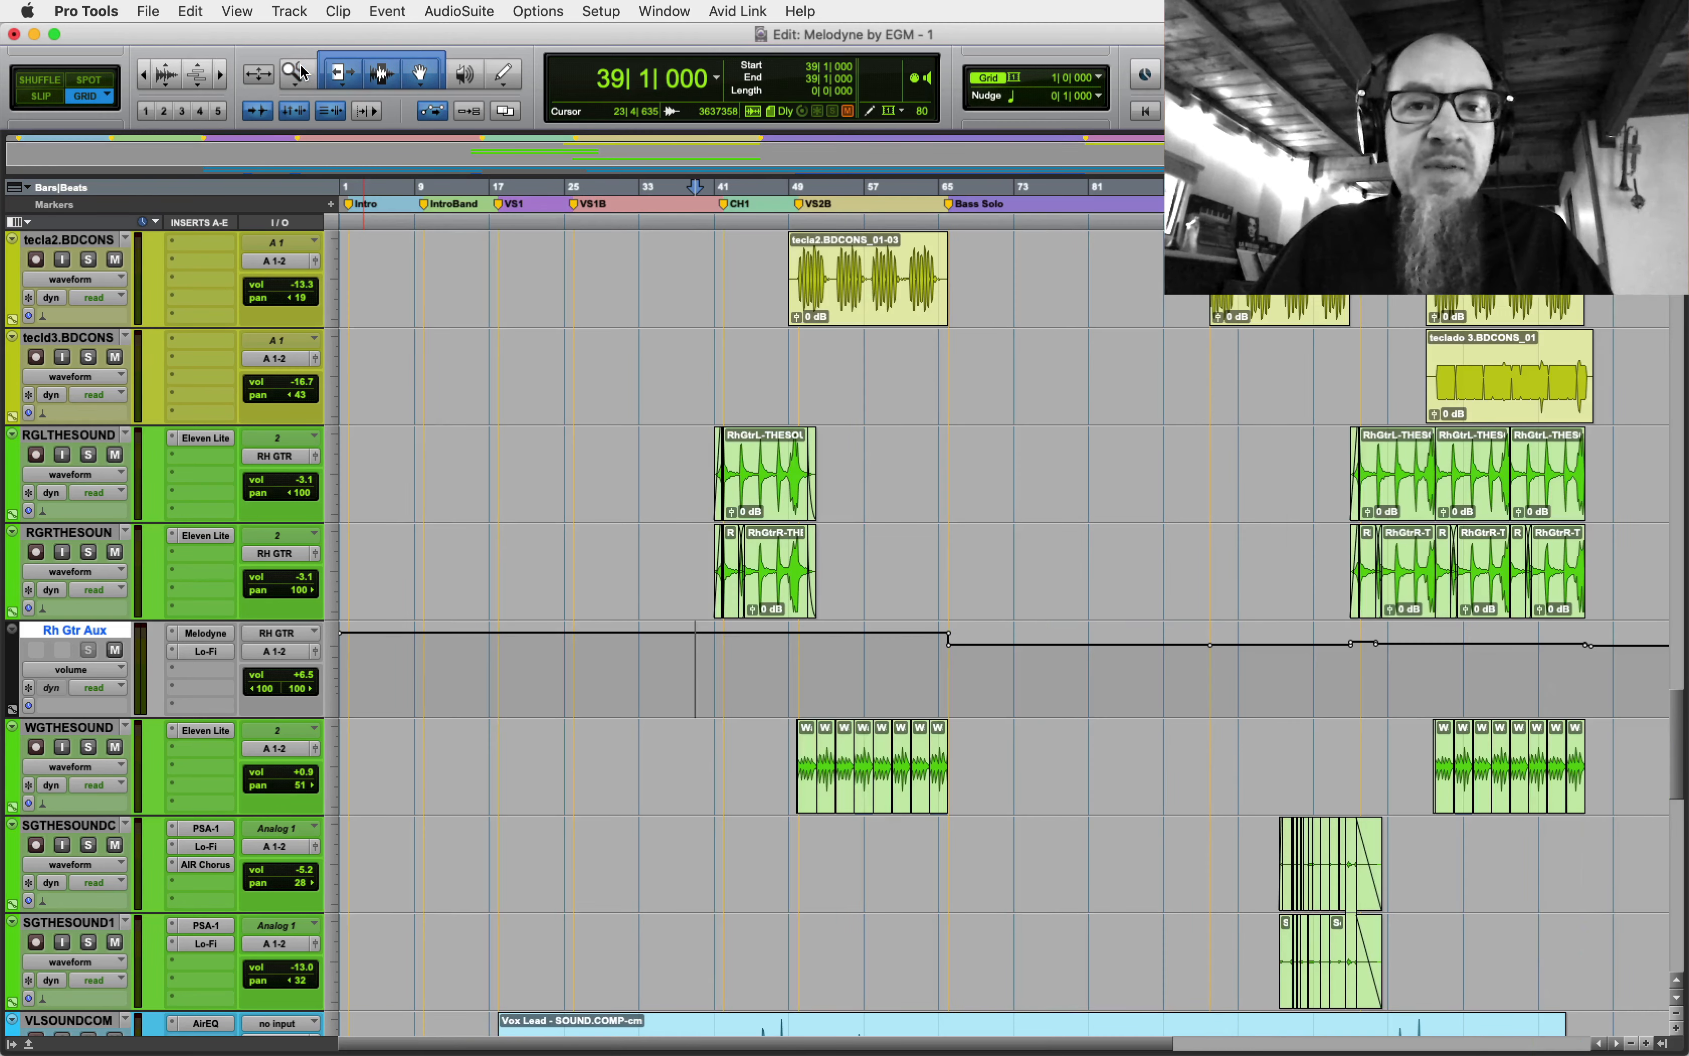
click(327, 285)
alt+click(365, 363)
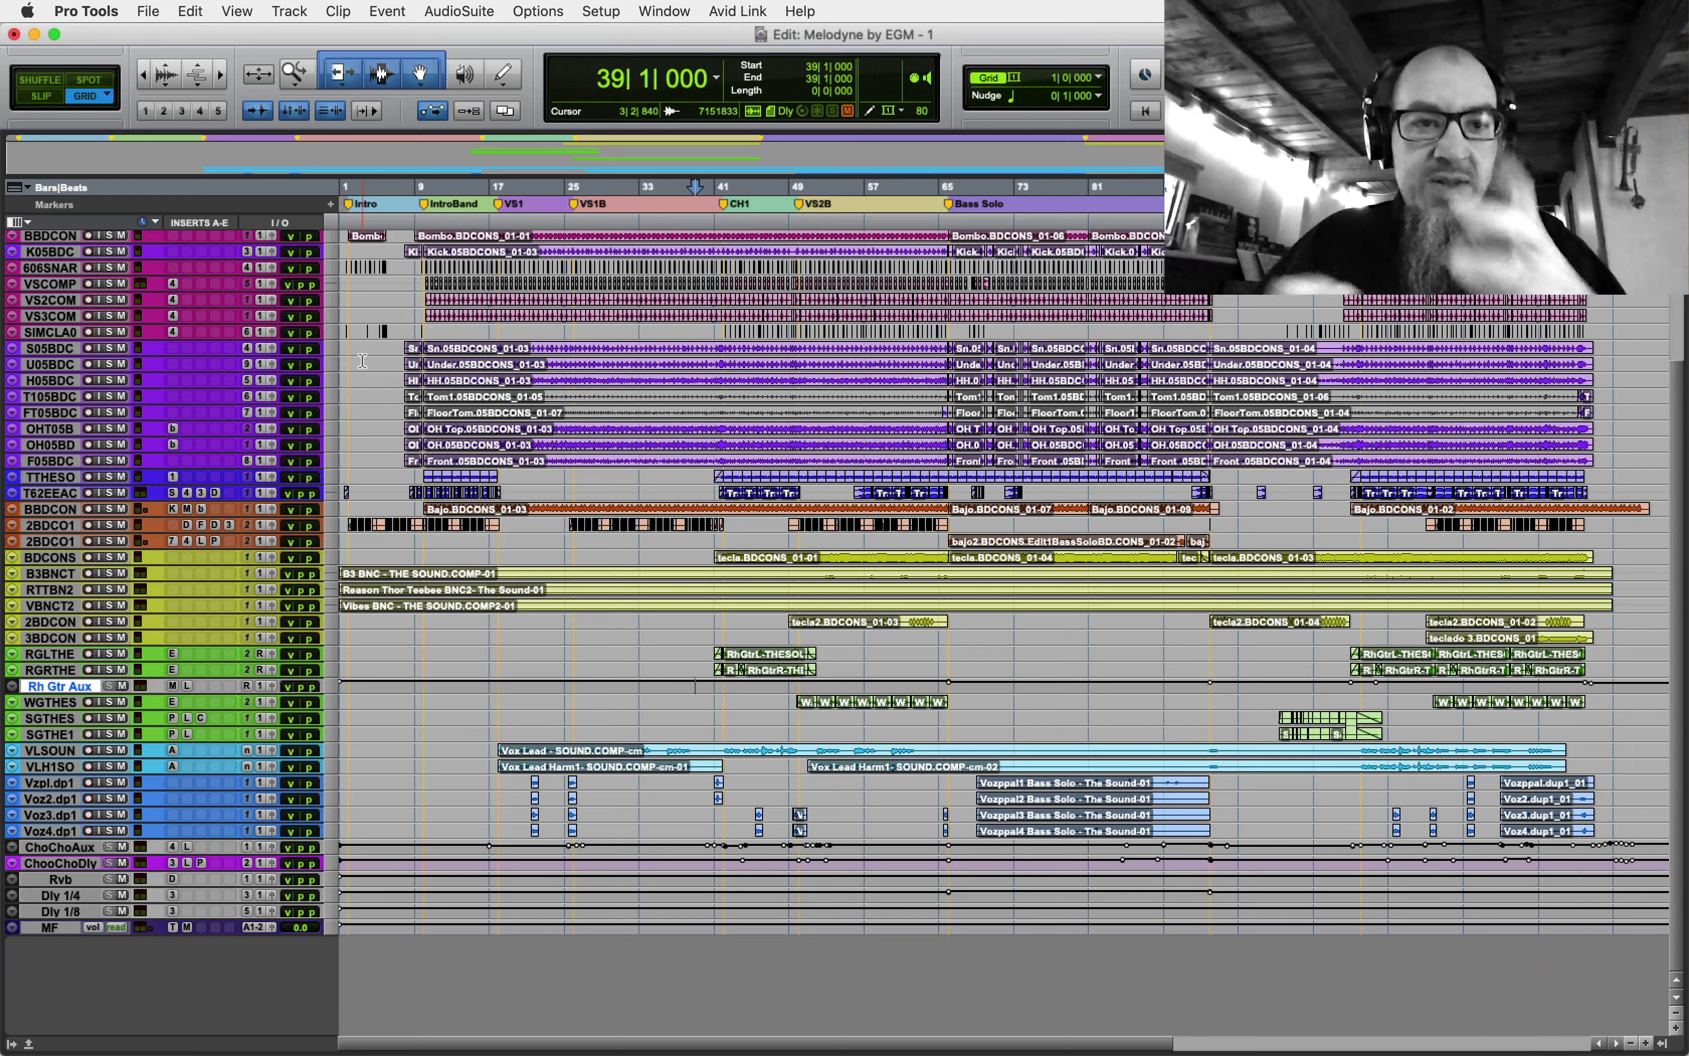
scroll(648, 619, up, 5)
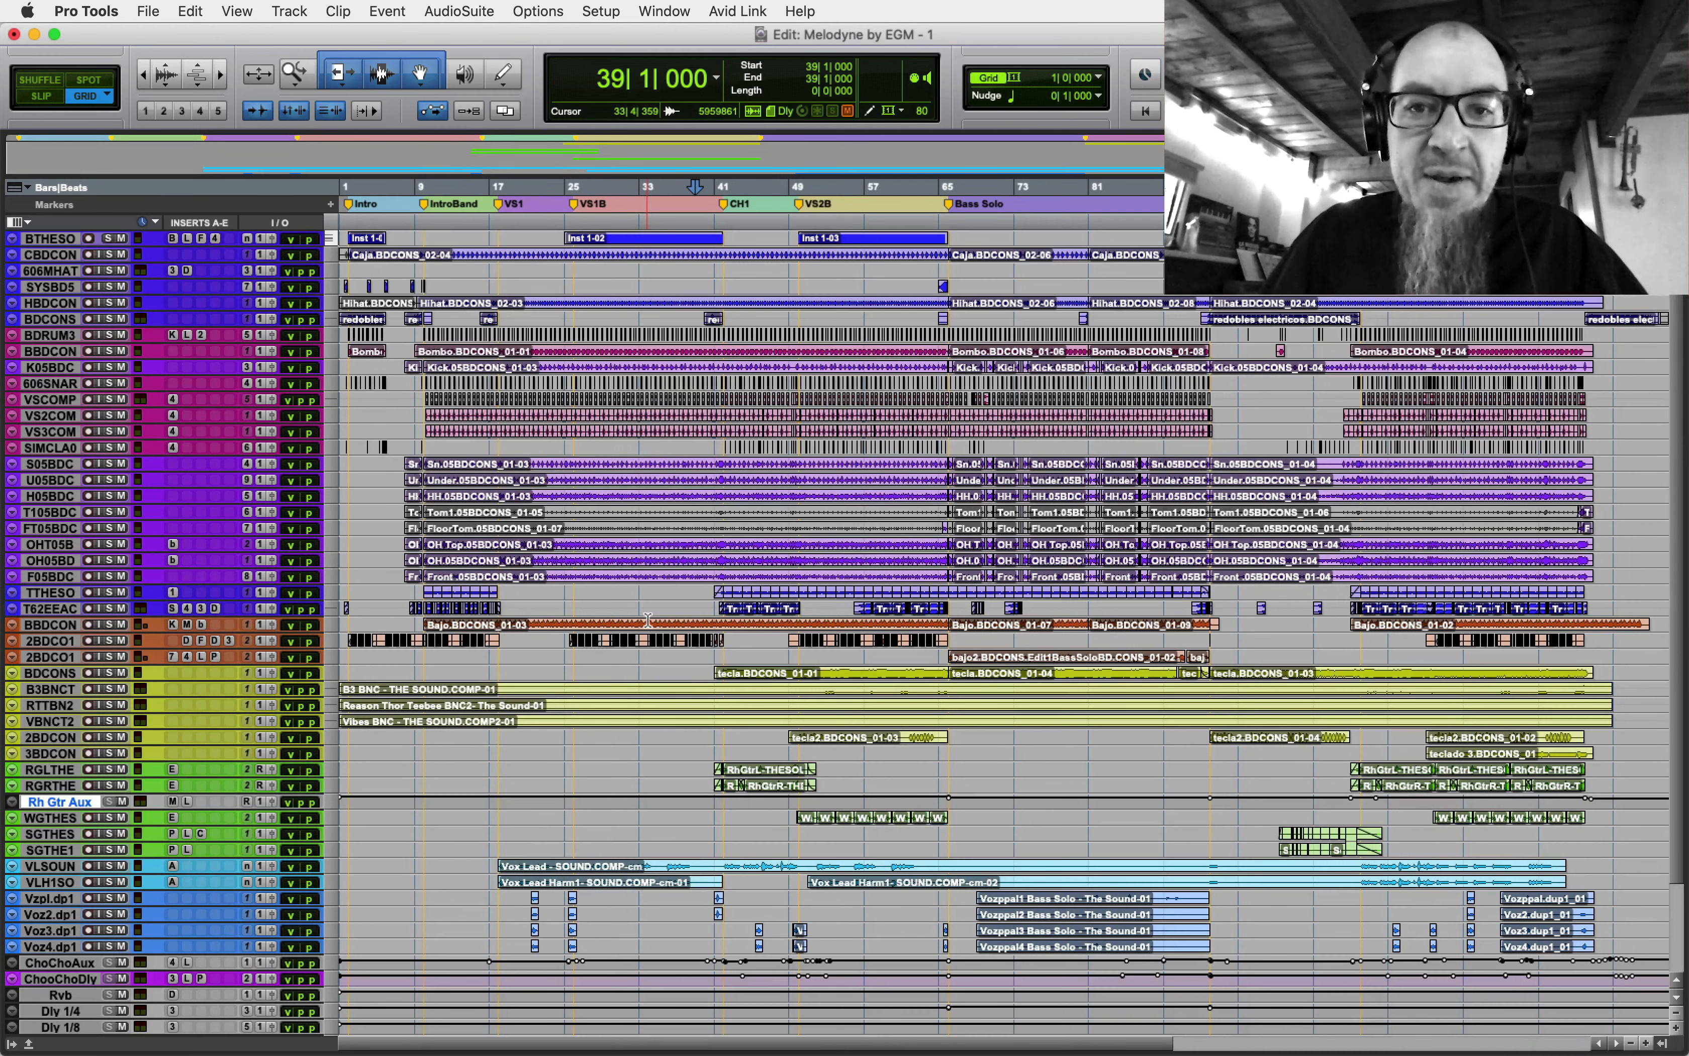